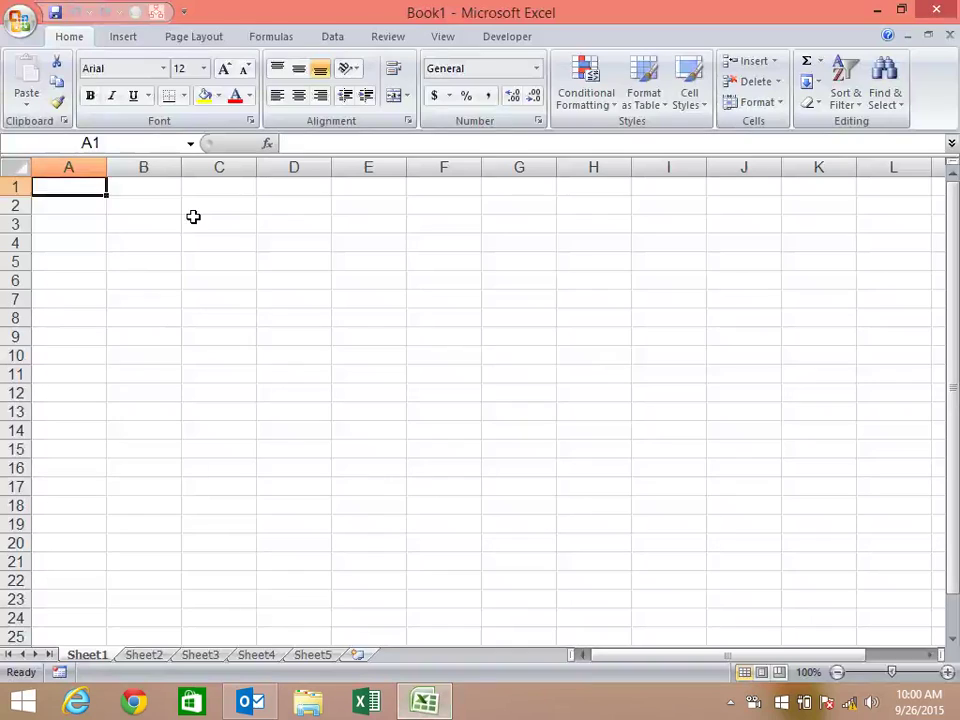
Select B2, show the Formulas tab, and browse the Logical functions list.
click(140, 205)
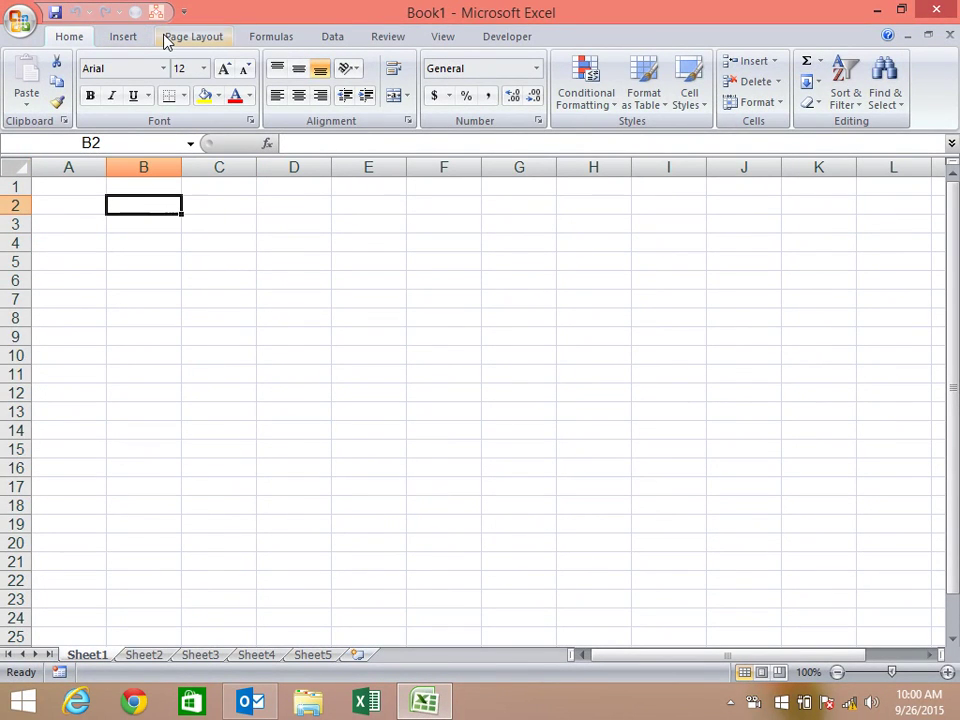
click(131, 40)
click(250, 37)
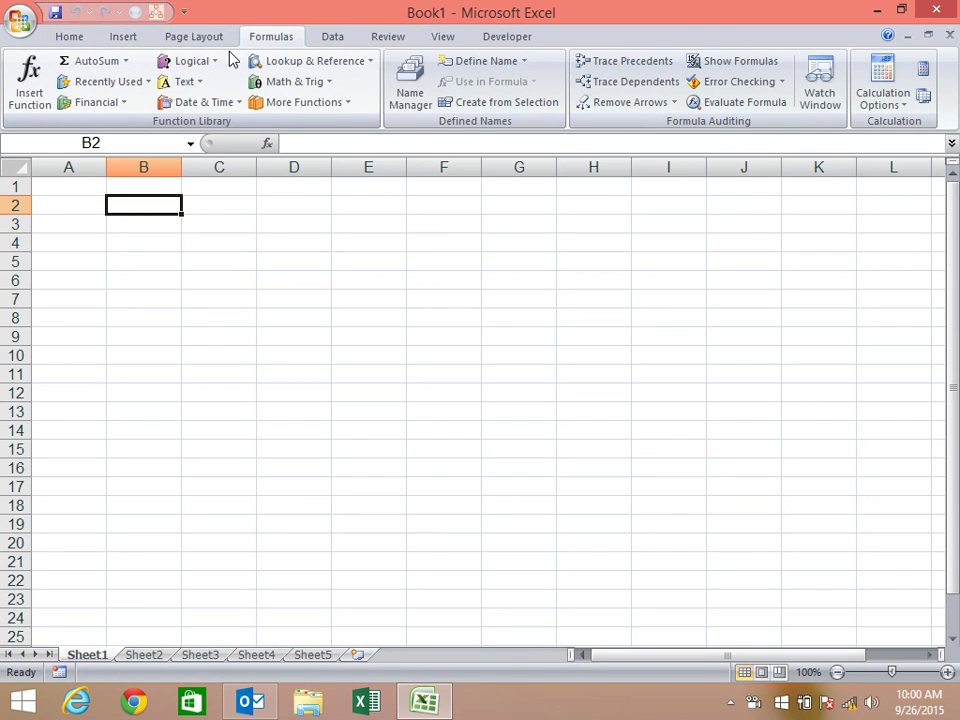
click(216, 62)
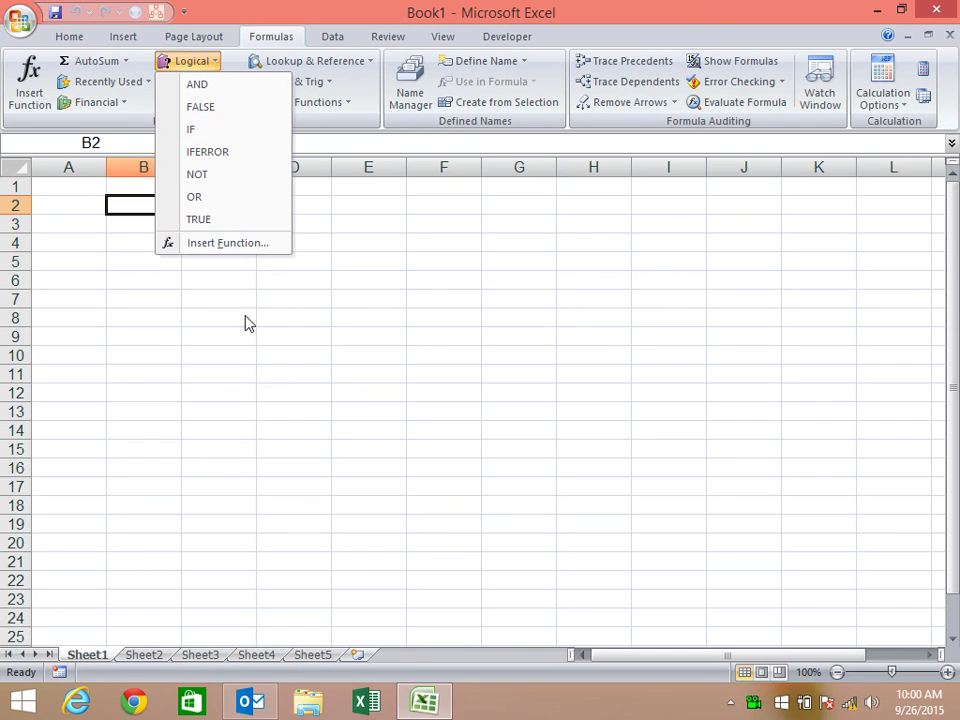
click(330, 321)
Replace plain-text 'true' with a =TRUE() formula in B2, then return to B2.
text(true)
key(BackSpace)
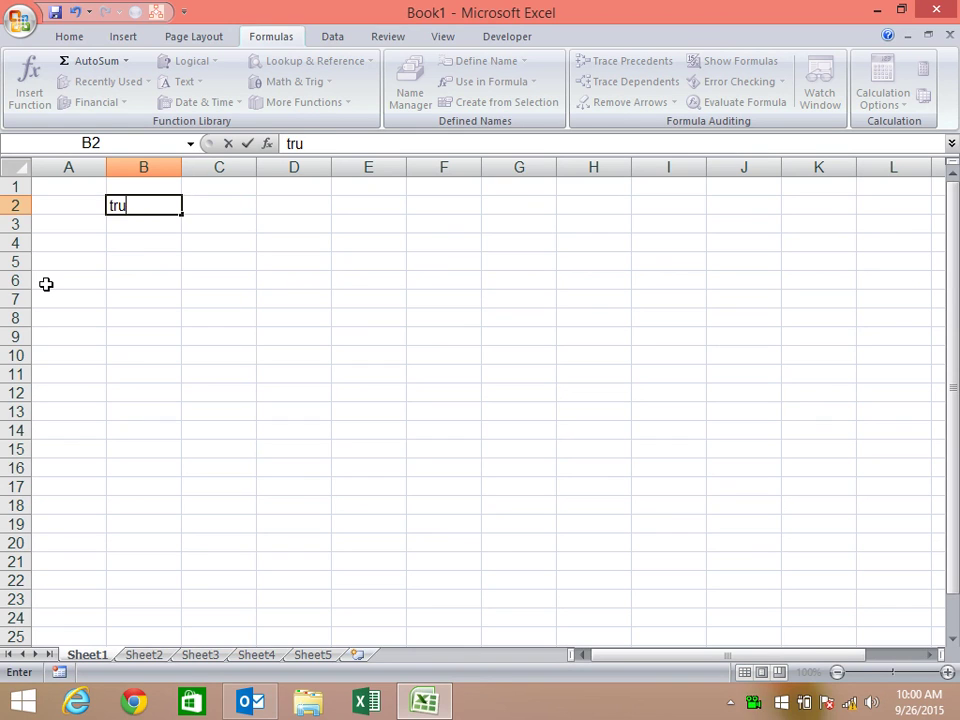
key(BackSpace)
key(BackSpace)
key(BackSpace)
text(=tru)
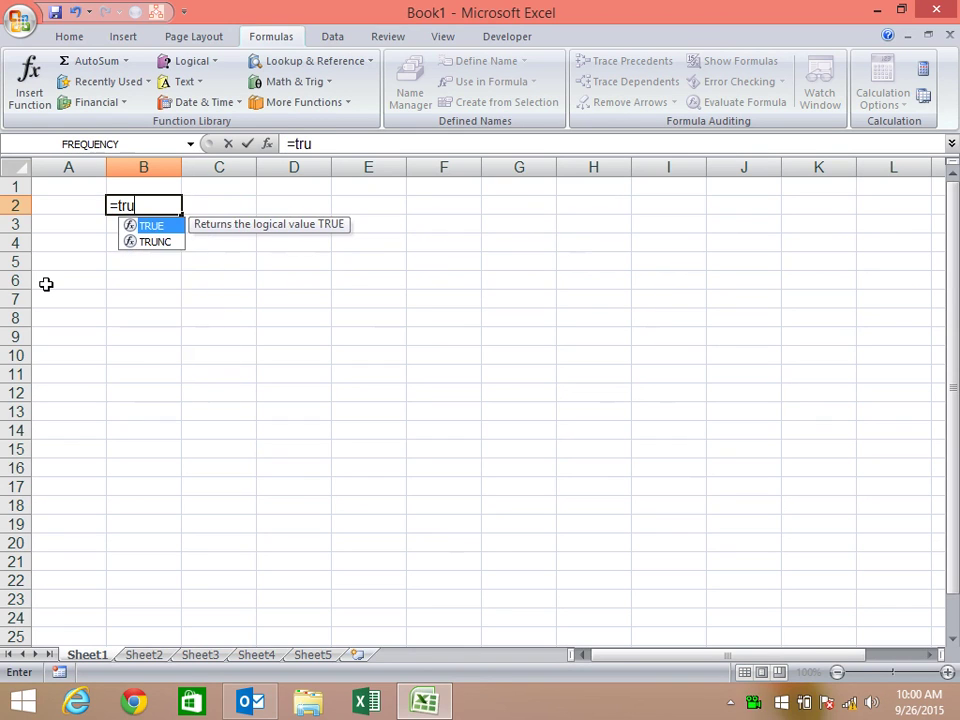
key(Tab)
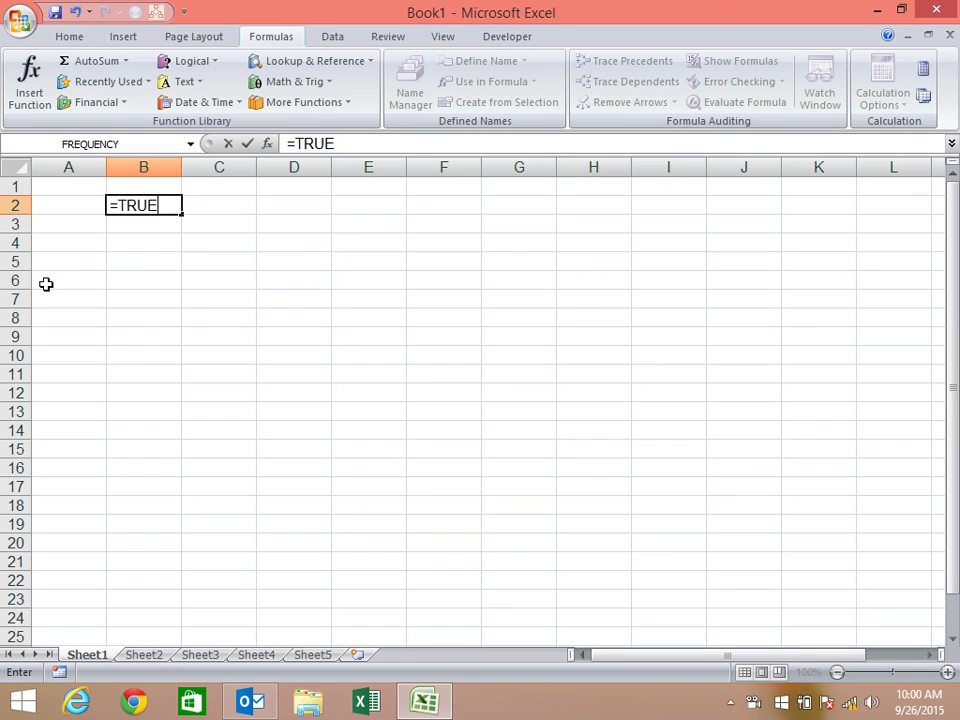
text(()
key(Return)
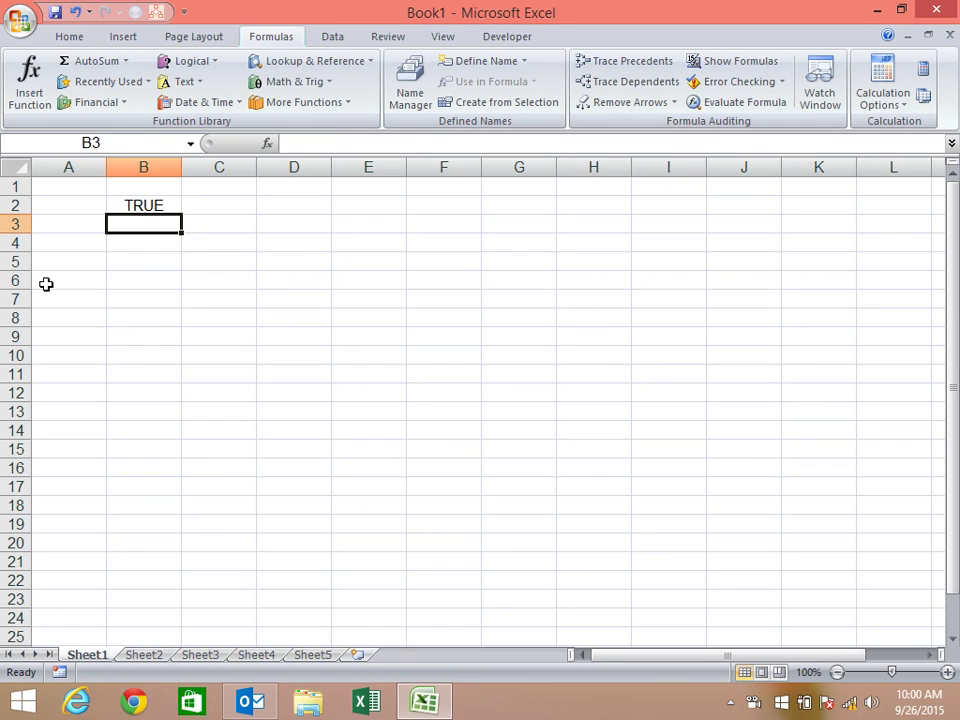
key(Up)
Clear B2 and enter the plain text #NA there.
key(Delete)
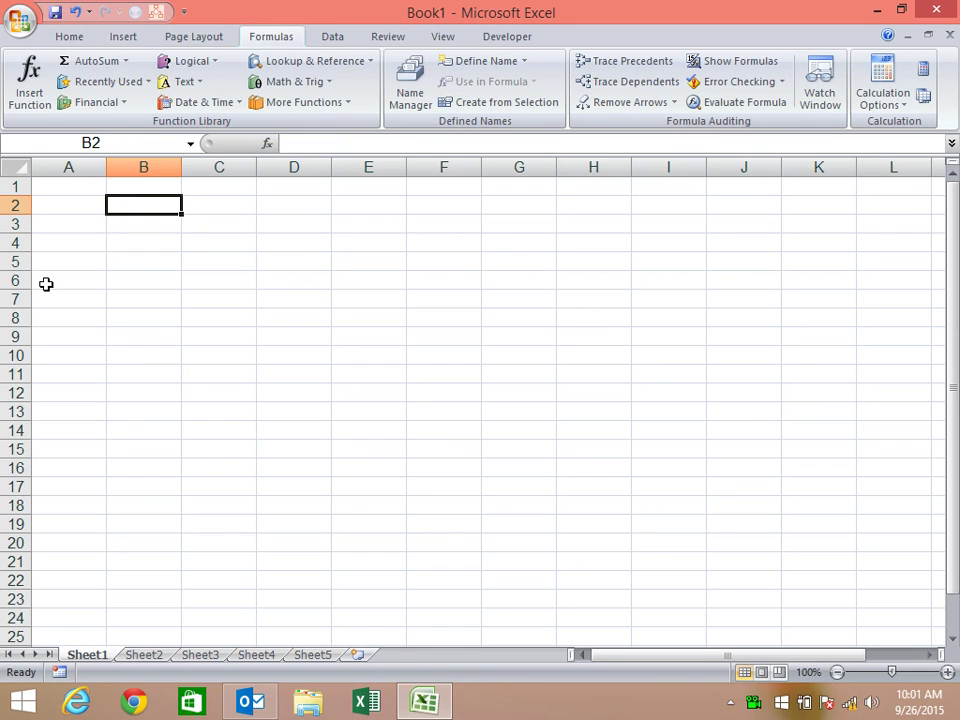
text(#na)
key(BackSpace)
key(BackSpace)
text(NA)
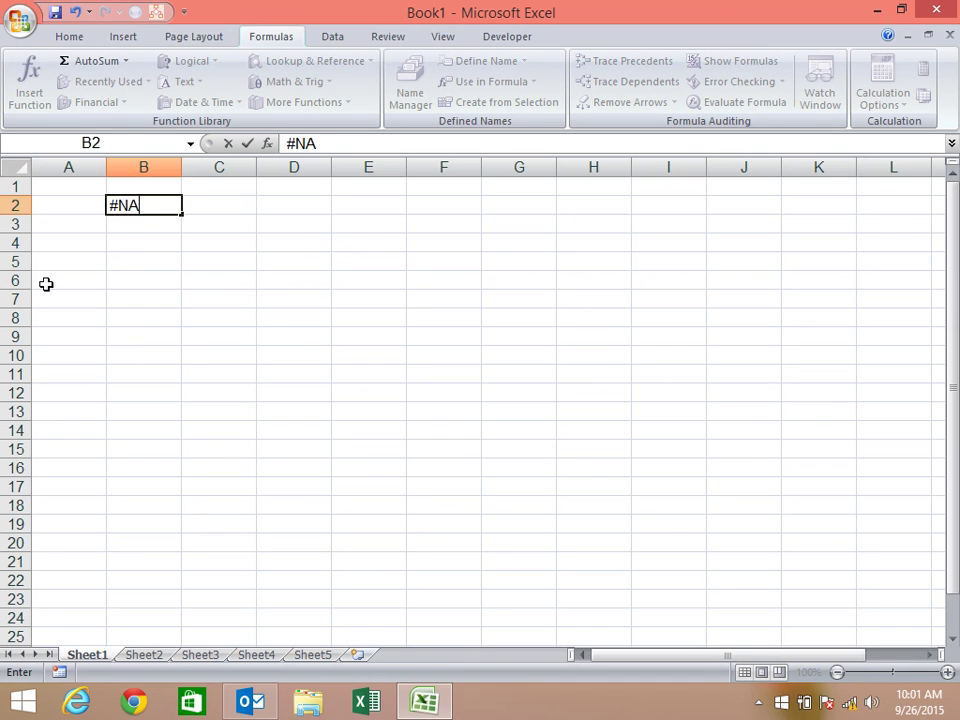
text(j)
key(BackSpace)
key(Return)
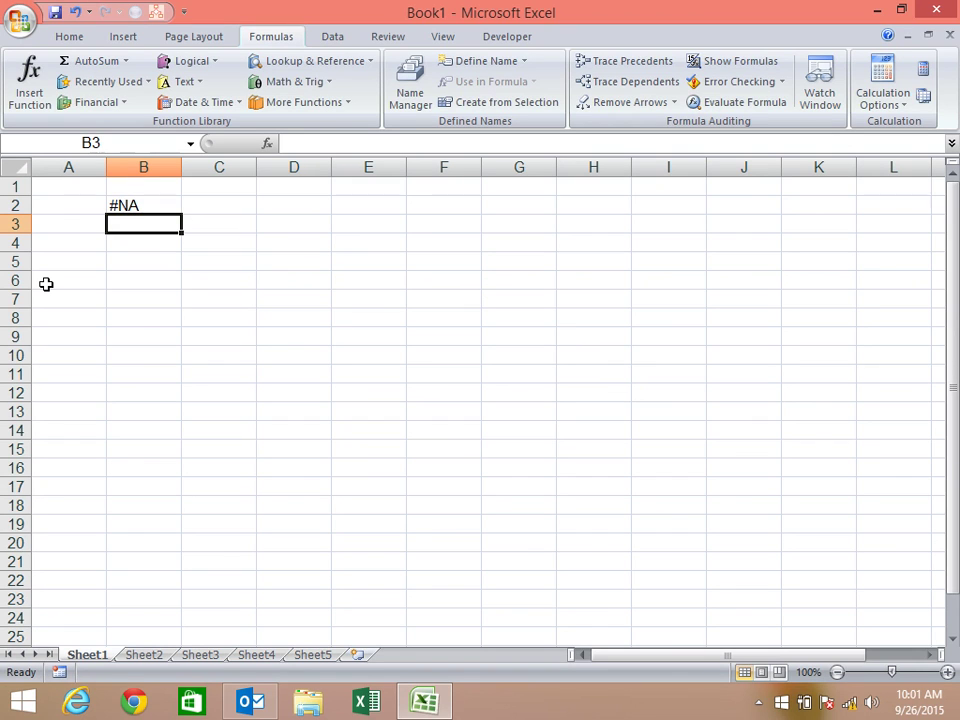
Enter =NA() in B3 so it shows a real #N/A error.
text(#)
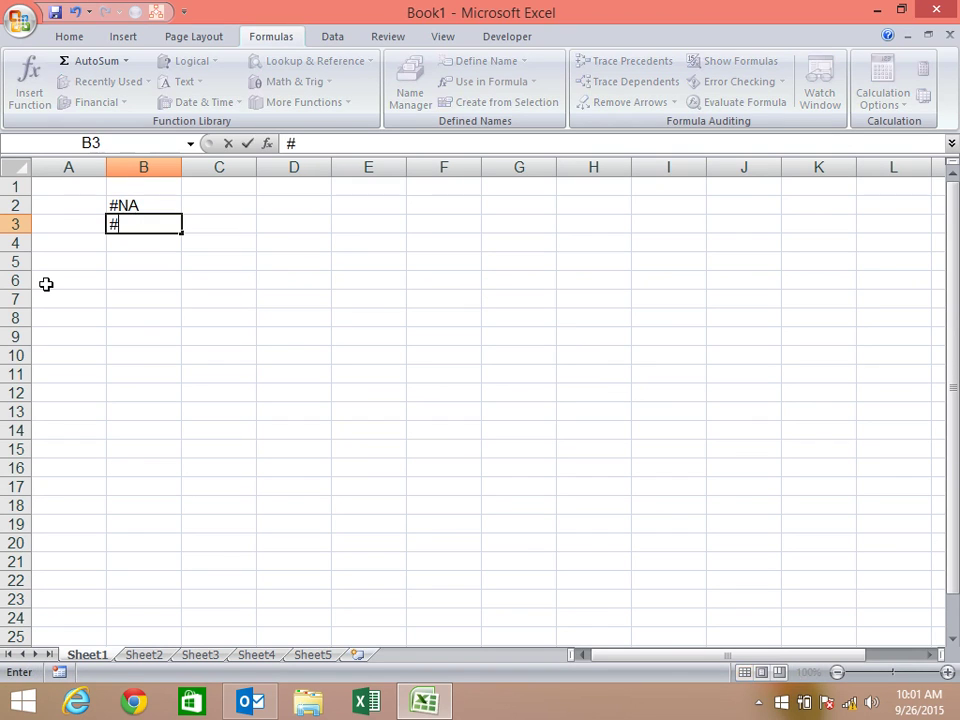
text(div/0)
key(Escape)
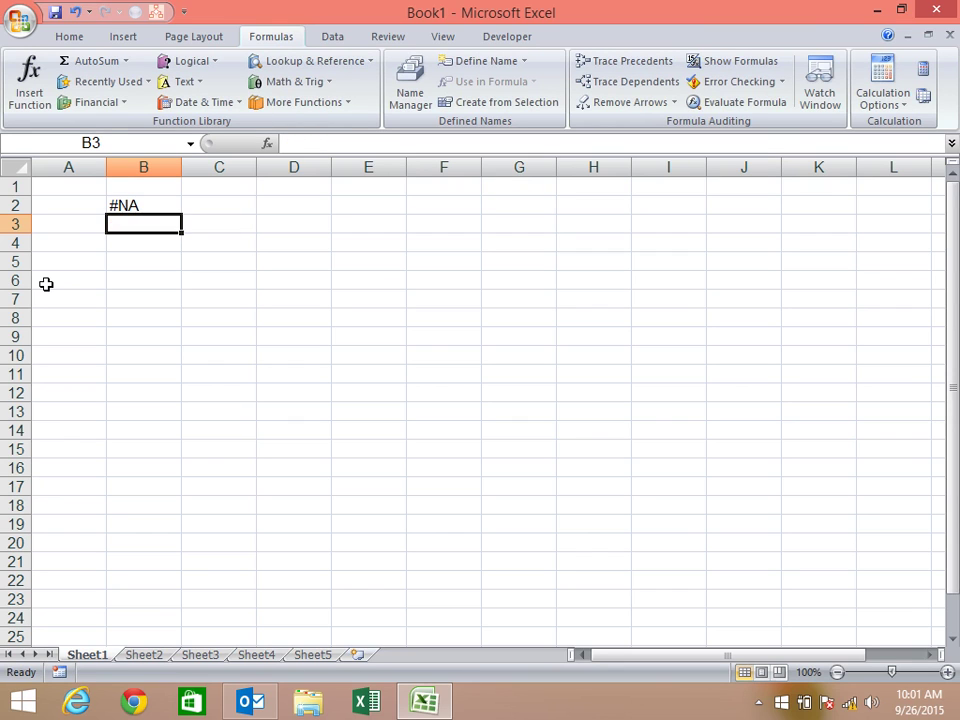
text(=na)
key(Tab)
key(Return)
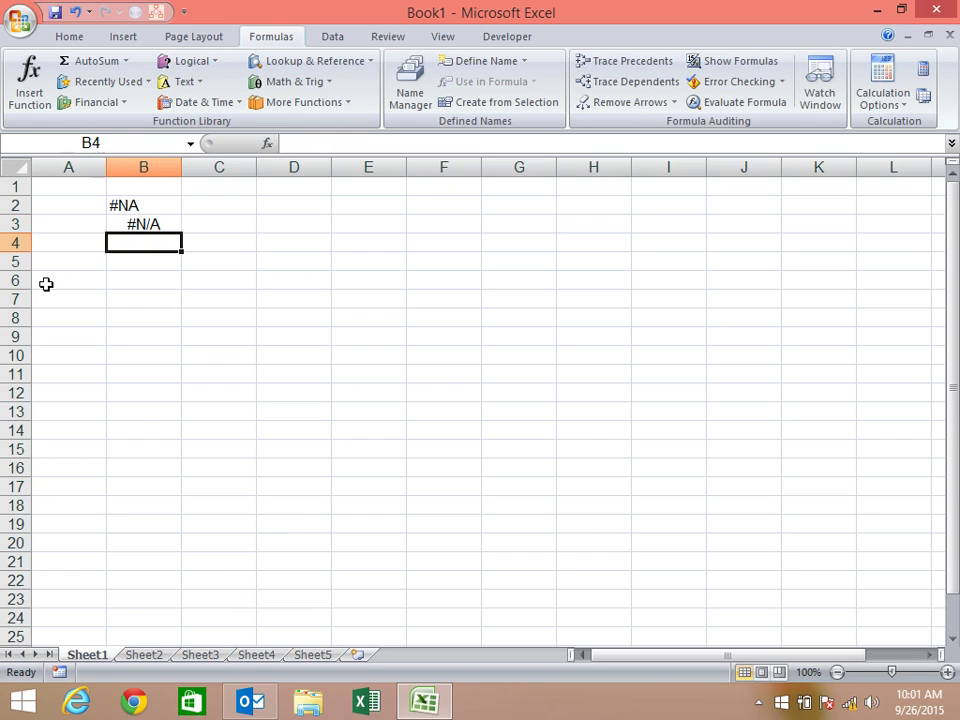
key(Down)
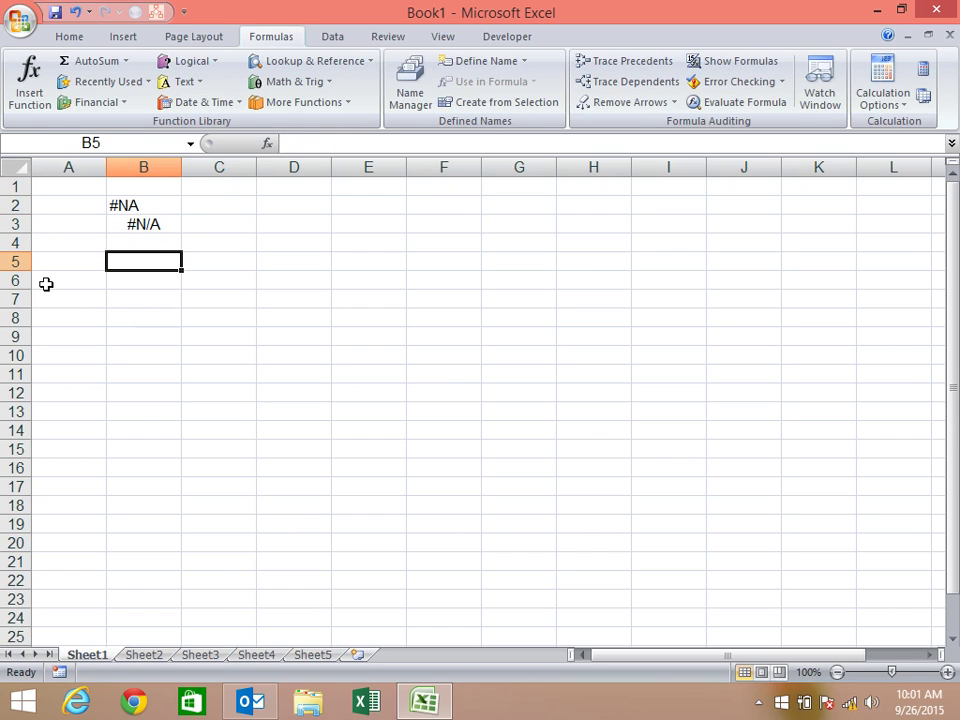
Enter 20 in B5 and 0 in C5.
text(20)
key(Return)
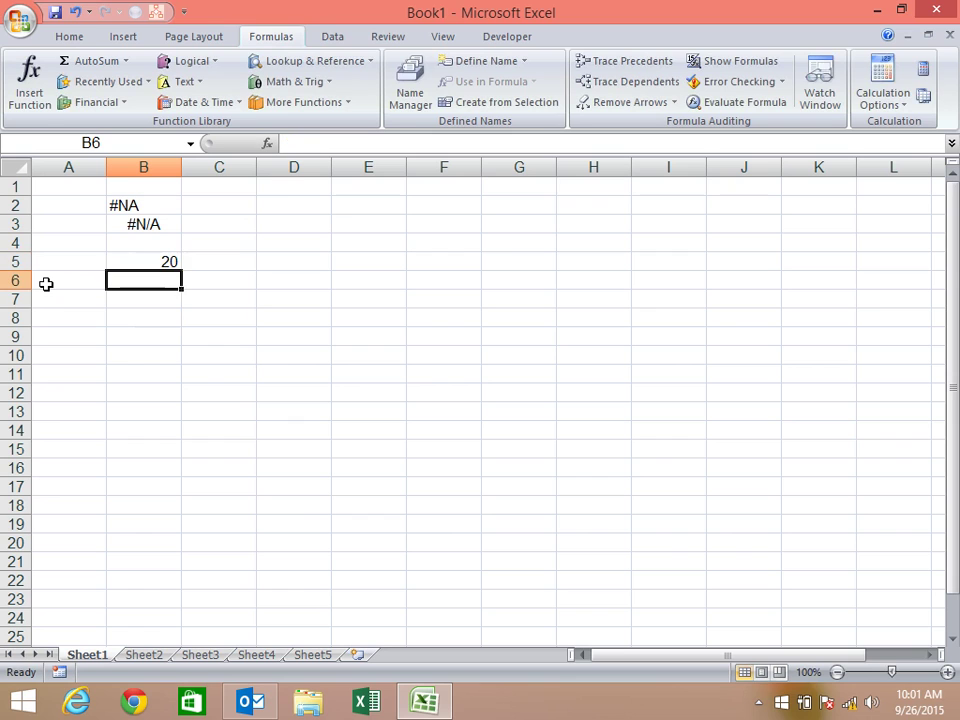
key(Up)
key(Right)
text(0)
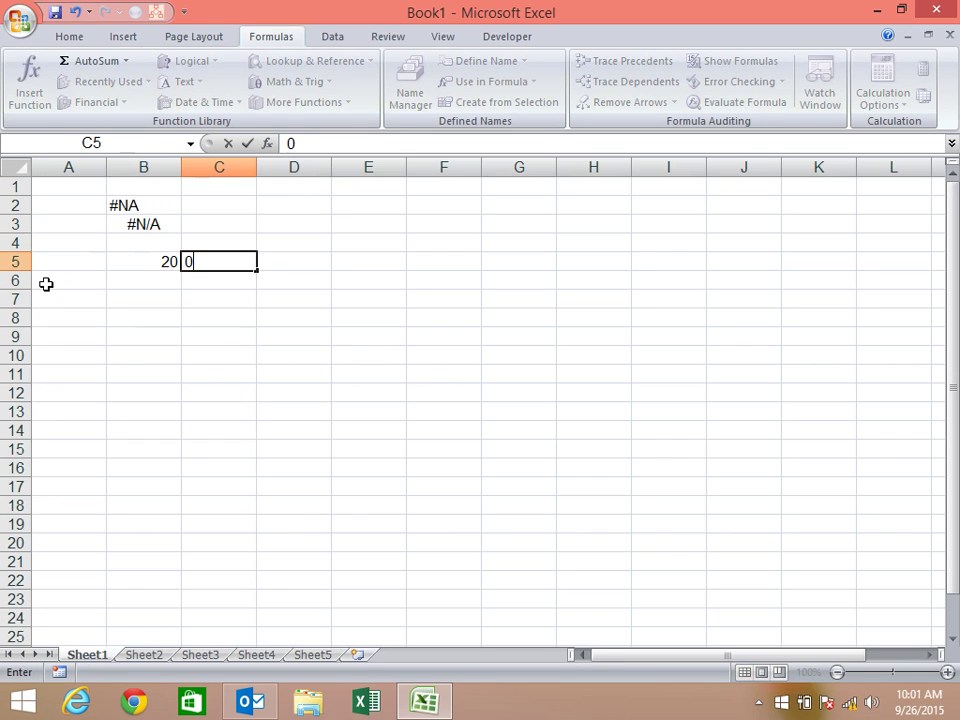
key(Tab)
Enter =B5/C5 in D5, producing a #DIV/0! error.
text(=)
key(Left)
key(Left)
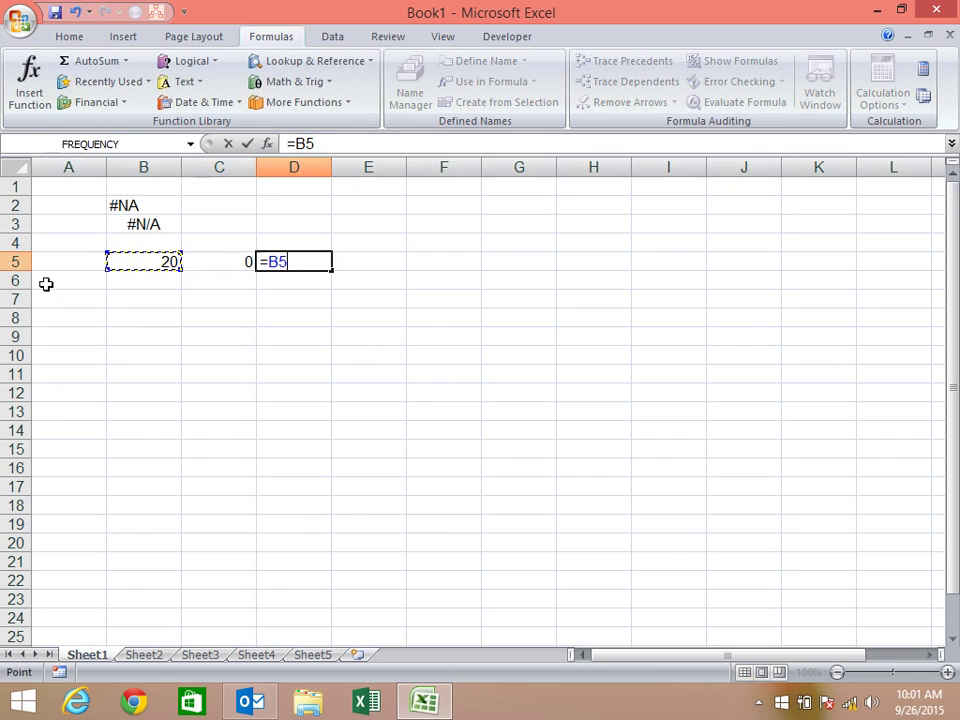
text(/)
key(Left)
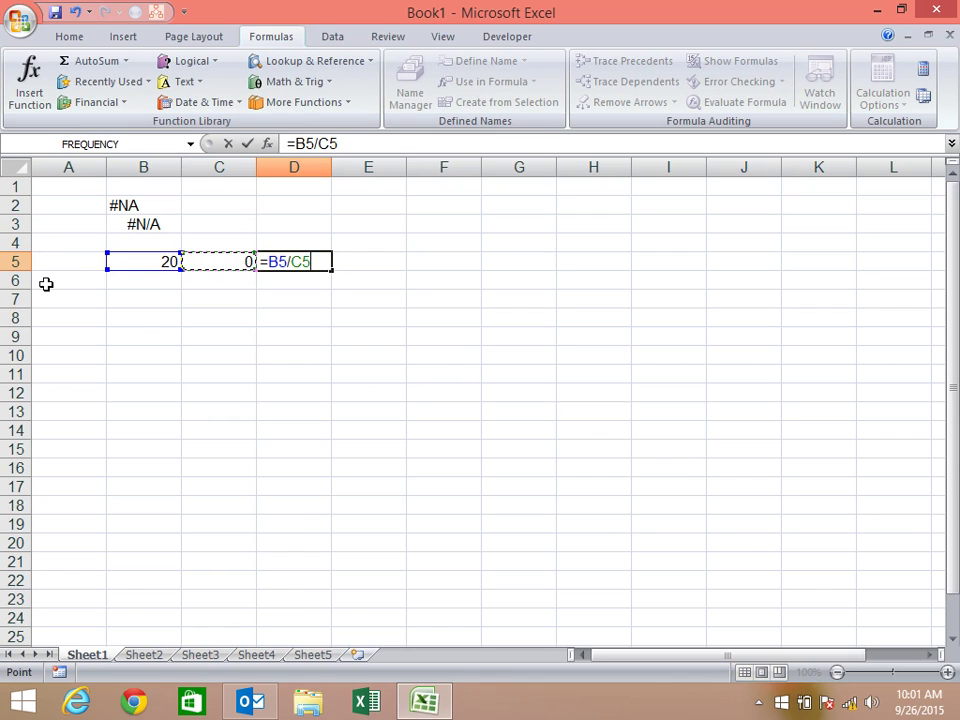
click(758, 703)
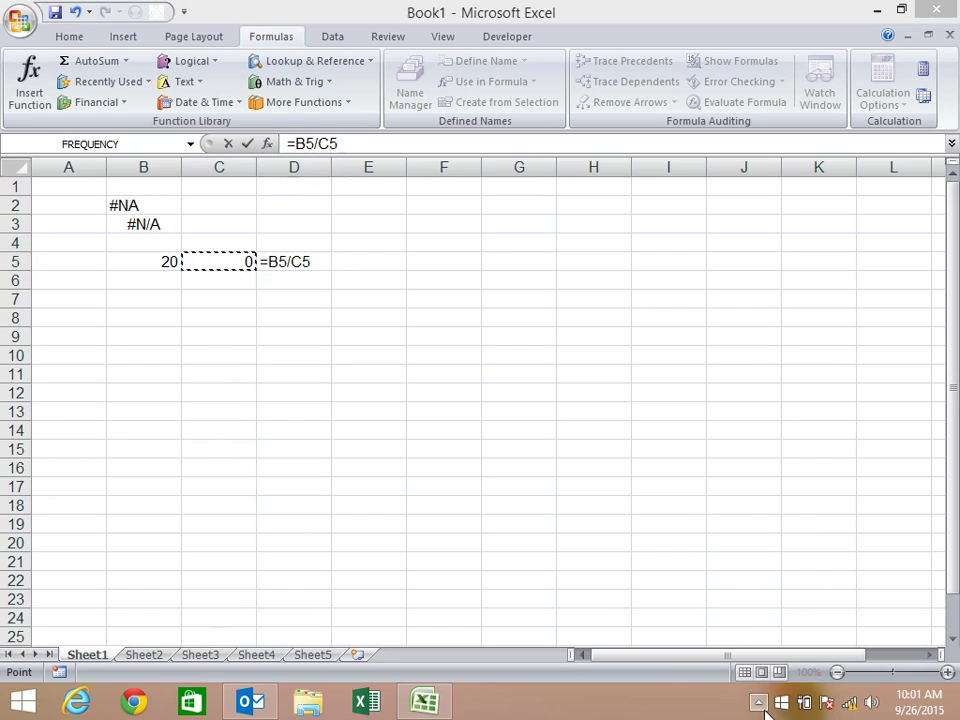
click(323, 261)
key(Return)
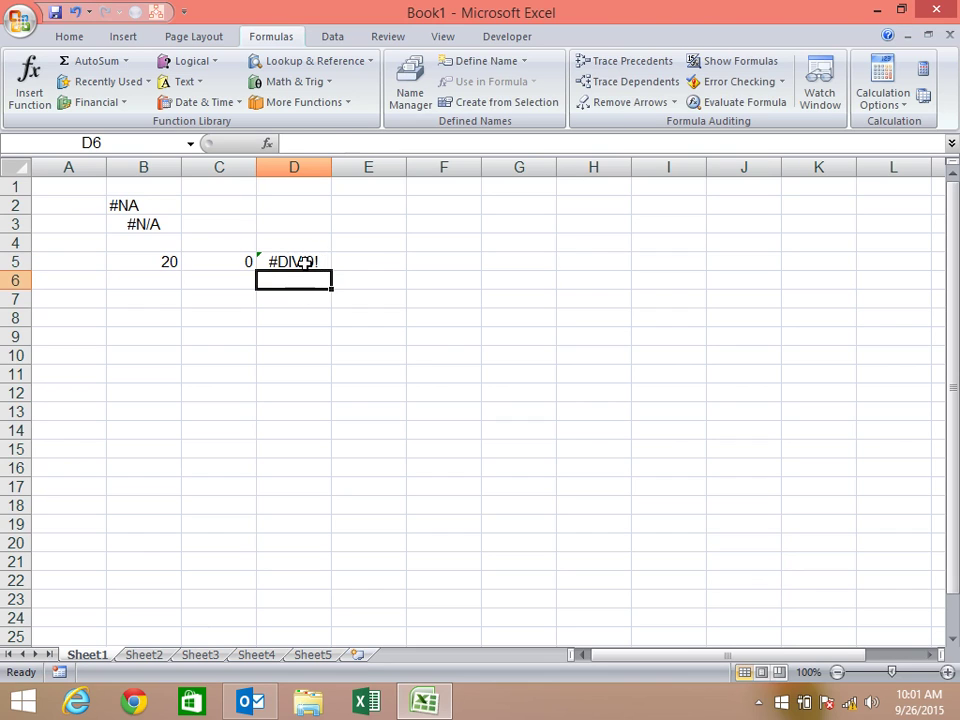
click(314, 261)
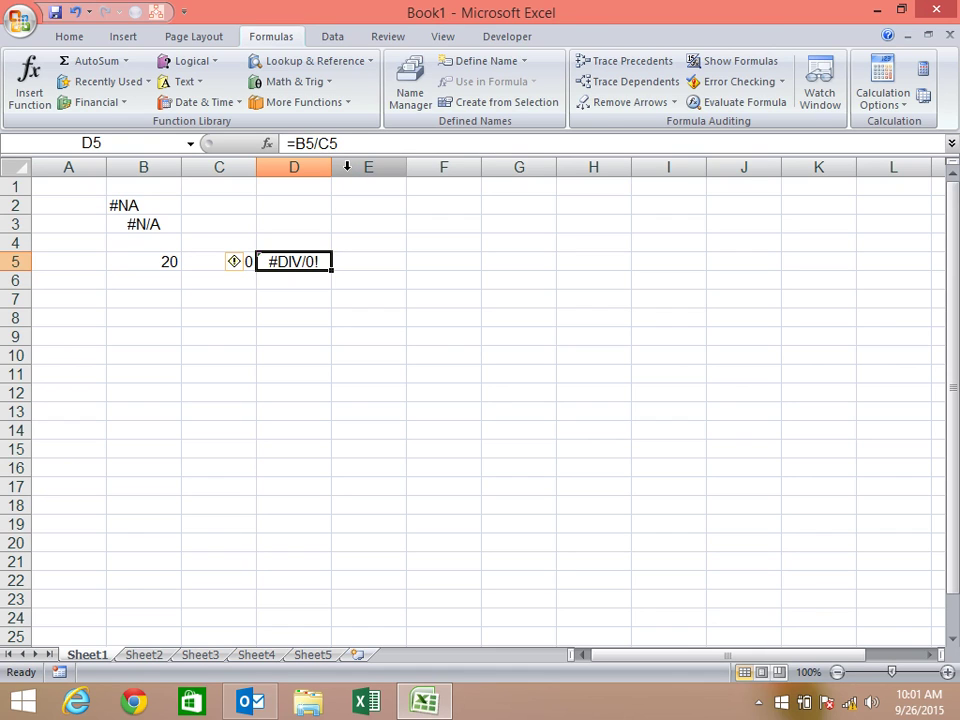
Wrap D5's division as =IFERROR(B5/C5,"Error").
click(293, 145)
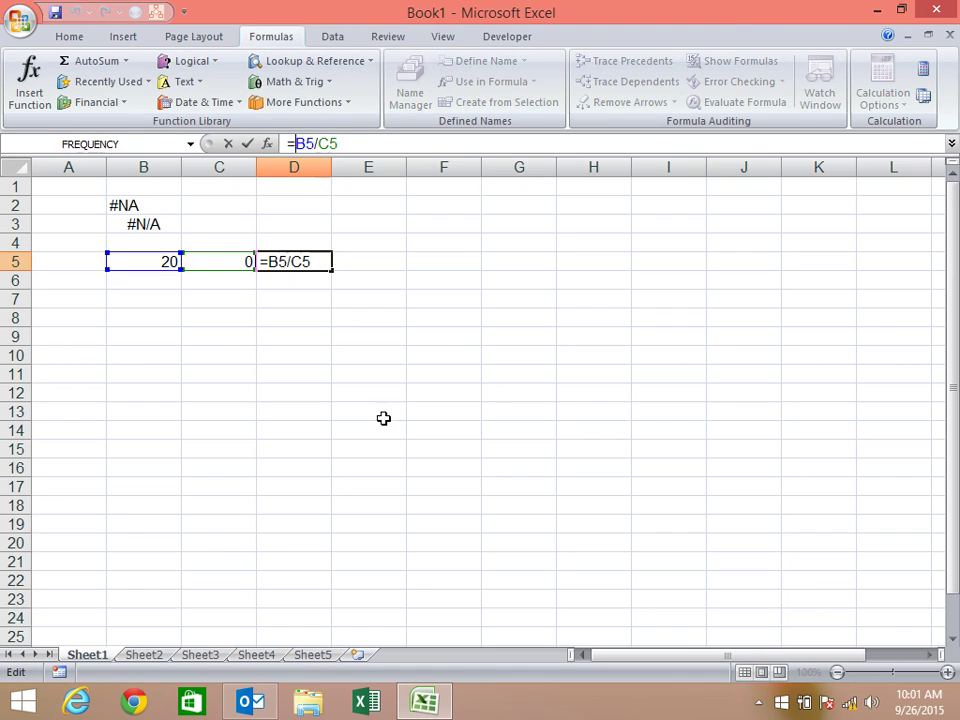
text(if)
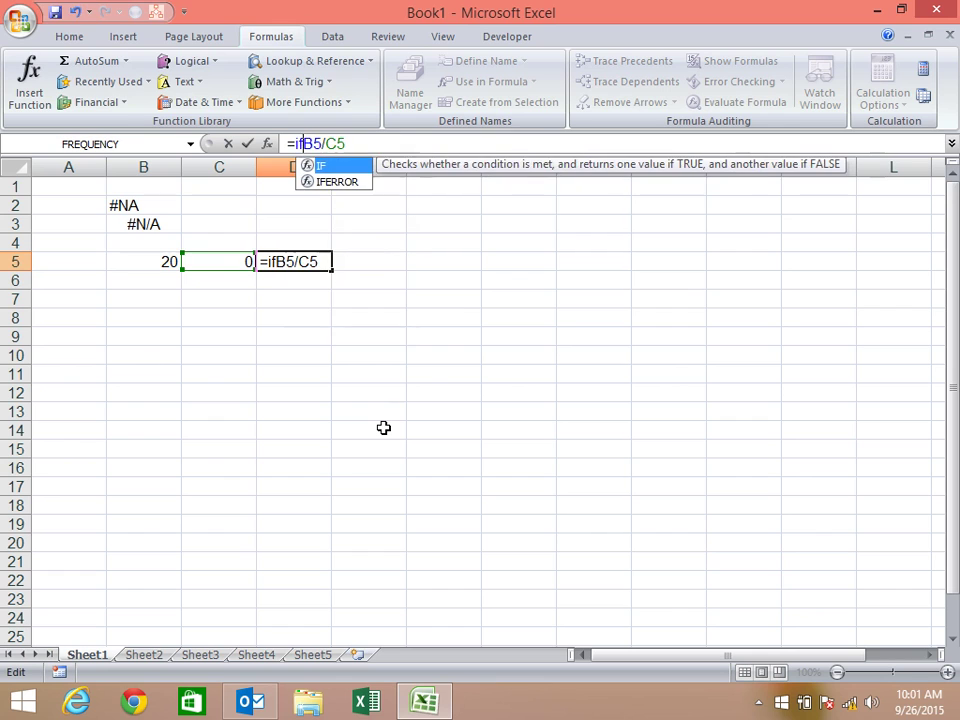
key(Down)
key(Tab)
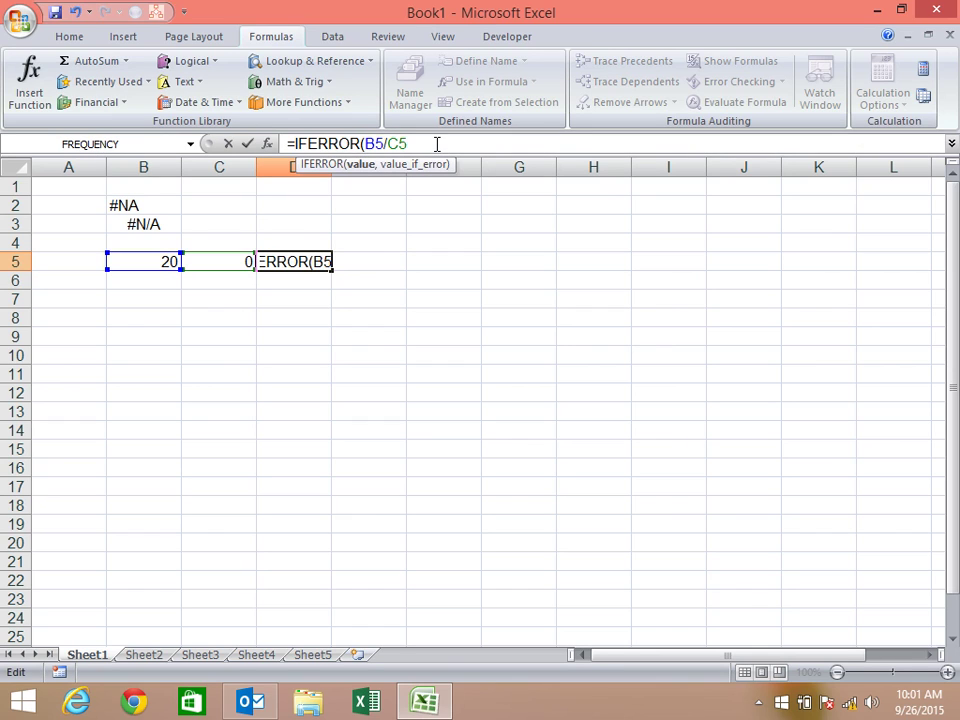
text(,)
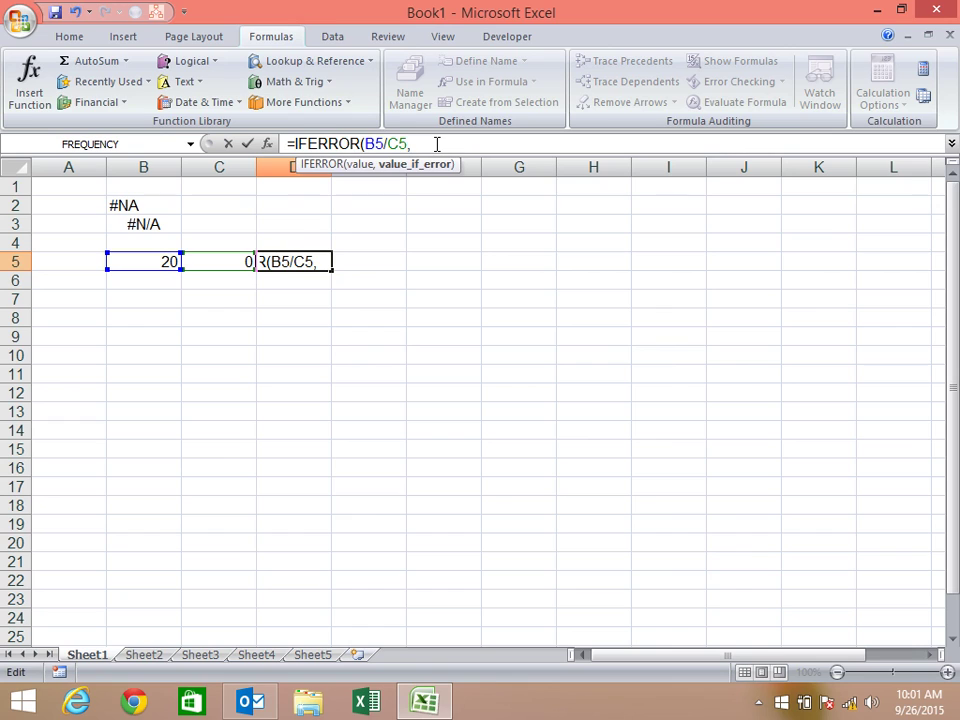
text("Error"))
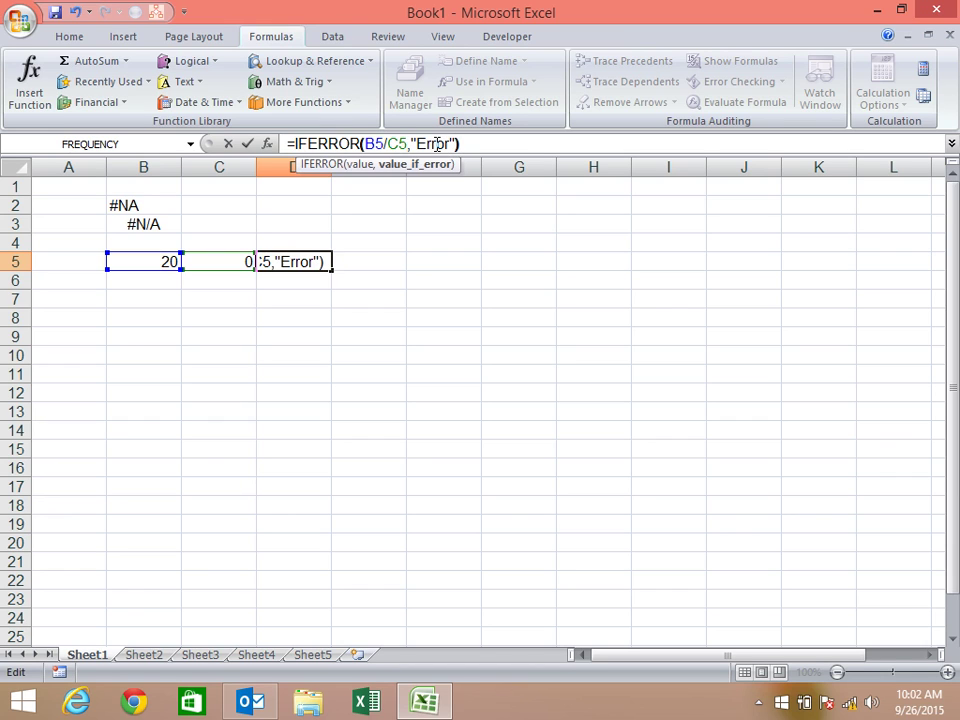
key(Return)
Test the IFERROR by setting C5 to 10, then back to 0.
key(Up)
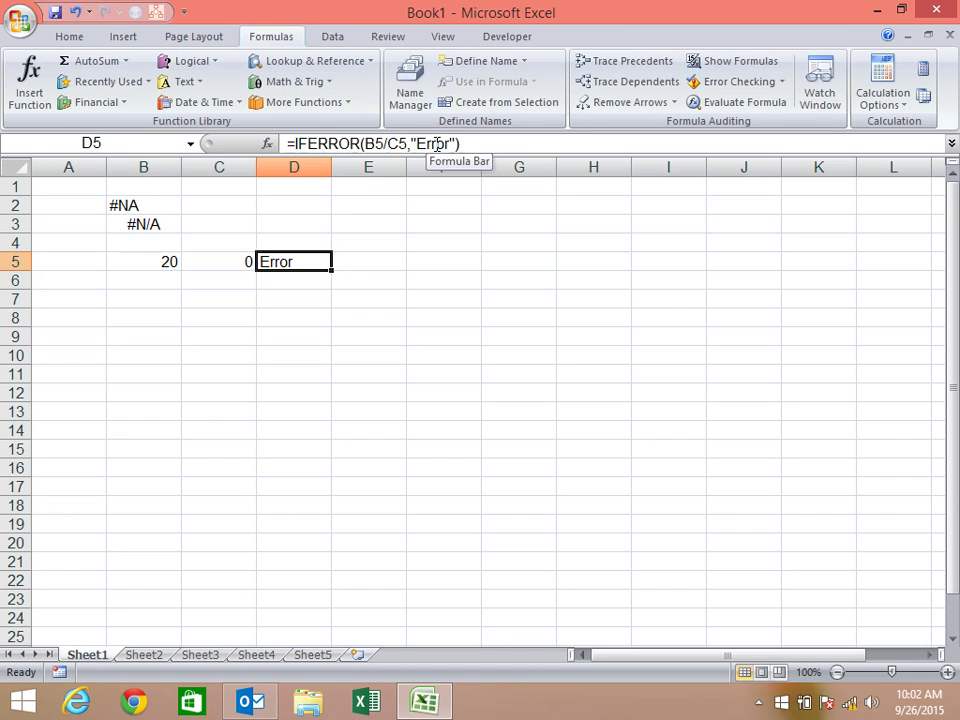
key(Left)
text(10)
key(Return)
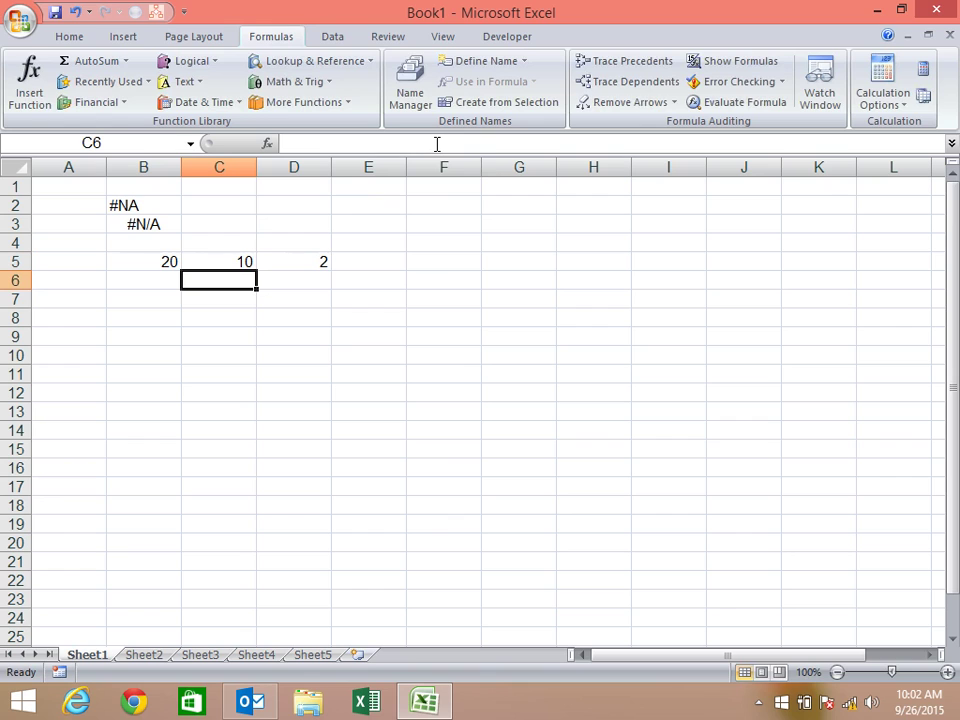
key(Up)
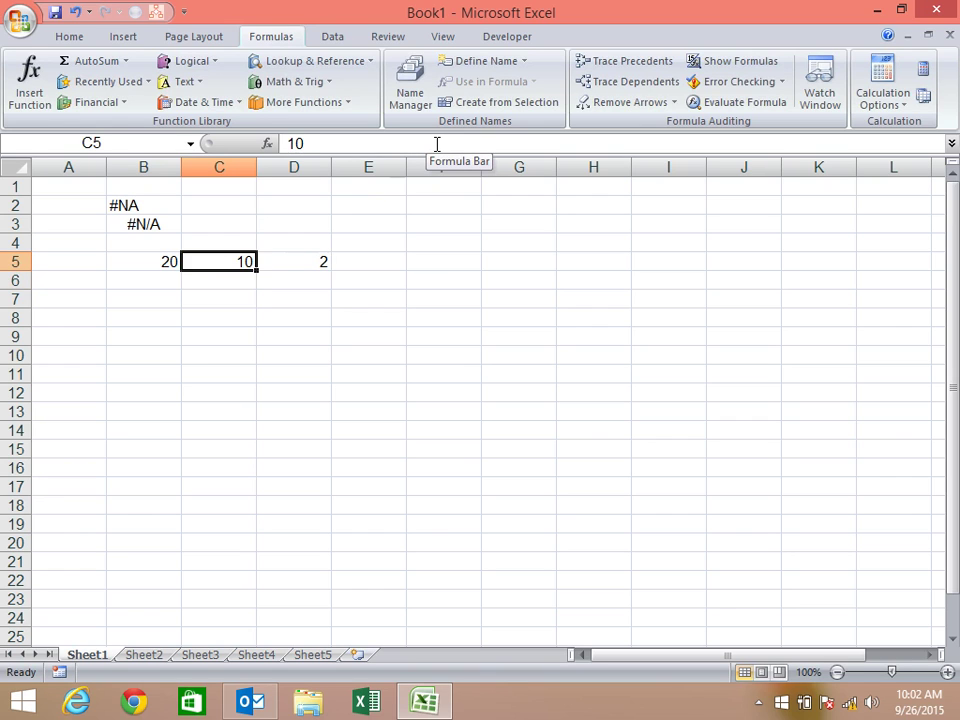
text(0)
key(Return)
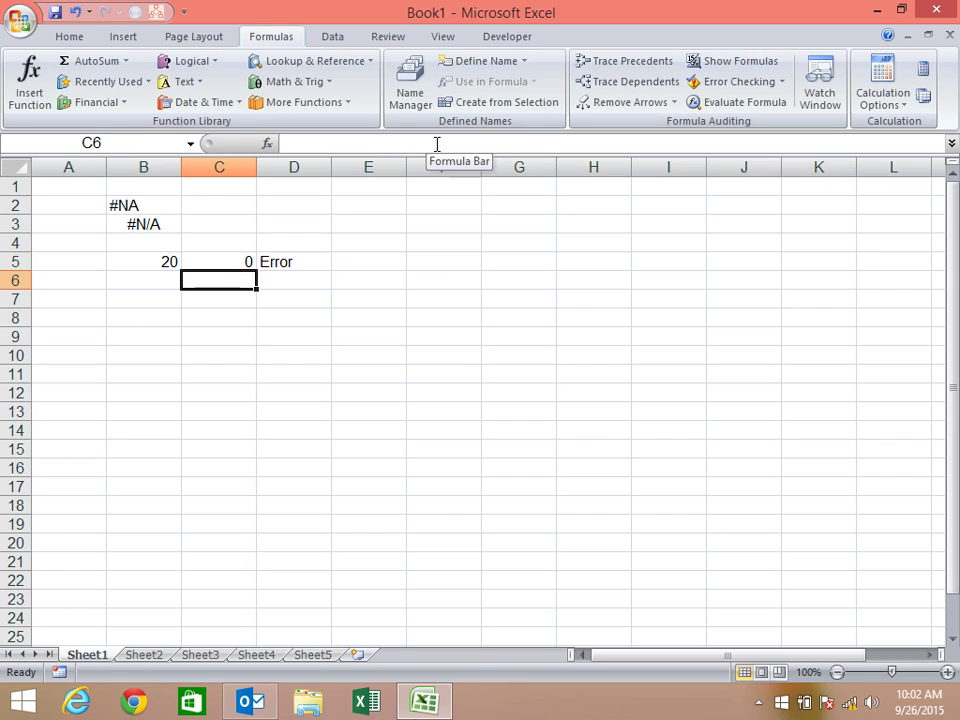
Replace the "Error" fallback in D5's IFERROR formula with B5.
key(Up)
key(Right)
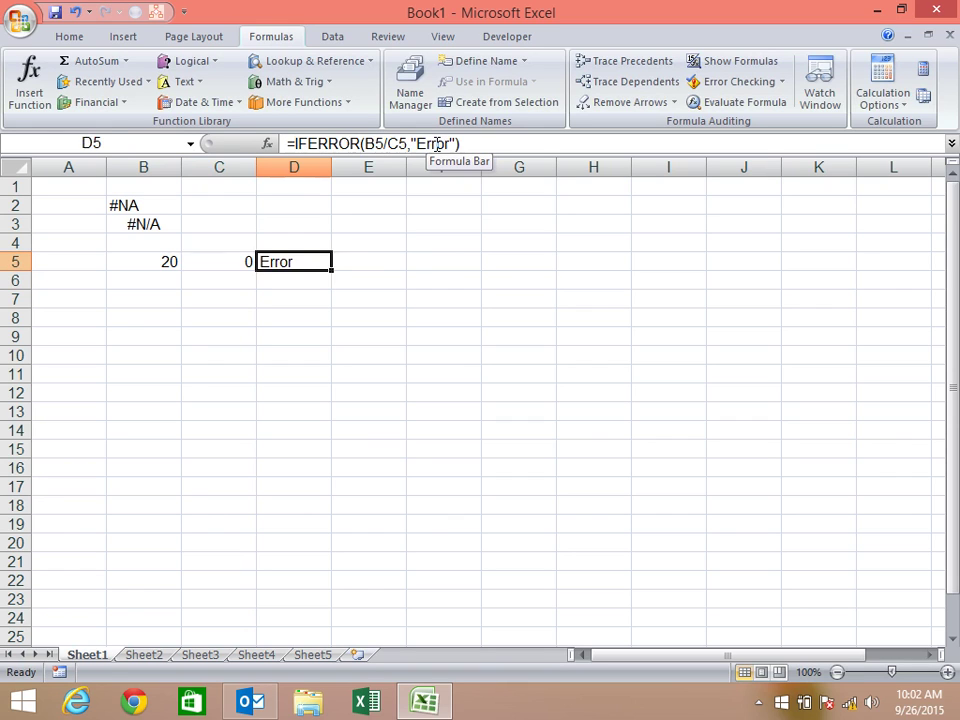
key(F2)
key(Left)
key(Left)
key(Right)
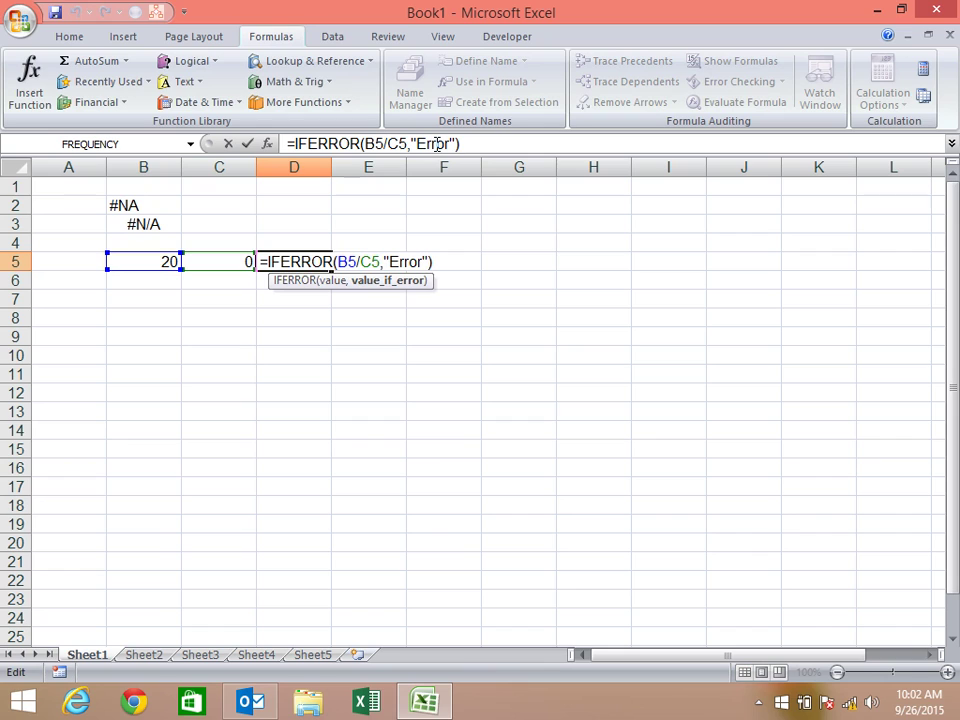
key(BackSpace)
key(BackSpace)
key(BackSpace)
key(BackSpace)
key(BackSpace)
key(BackSpace)
key(BackSpace)
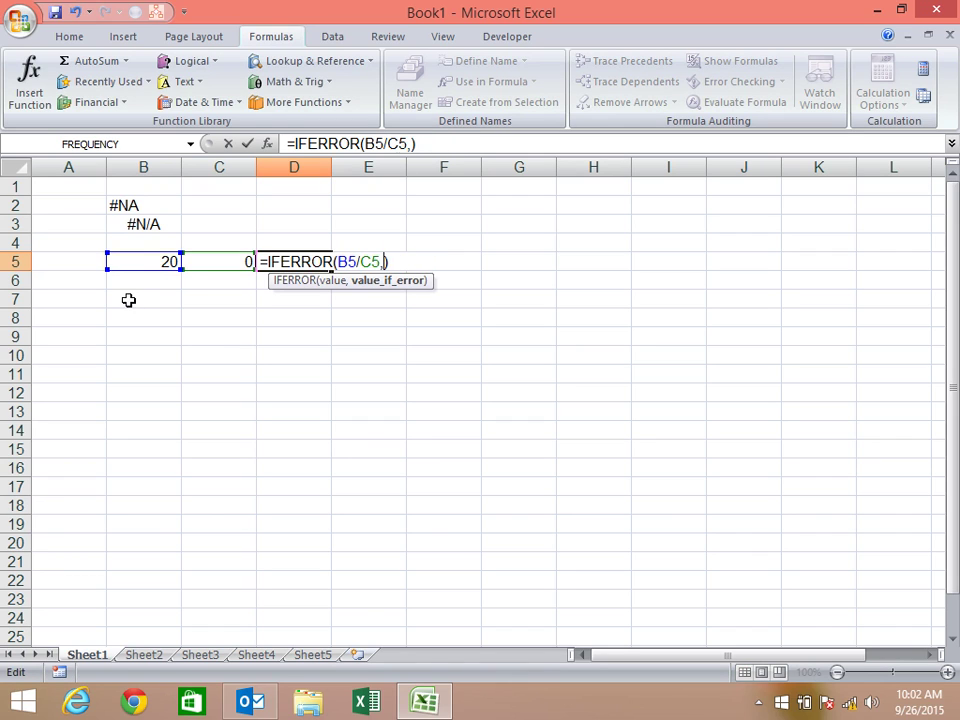
click(150, 258)
key(Return)
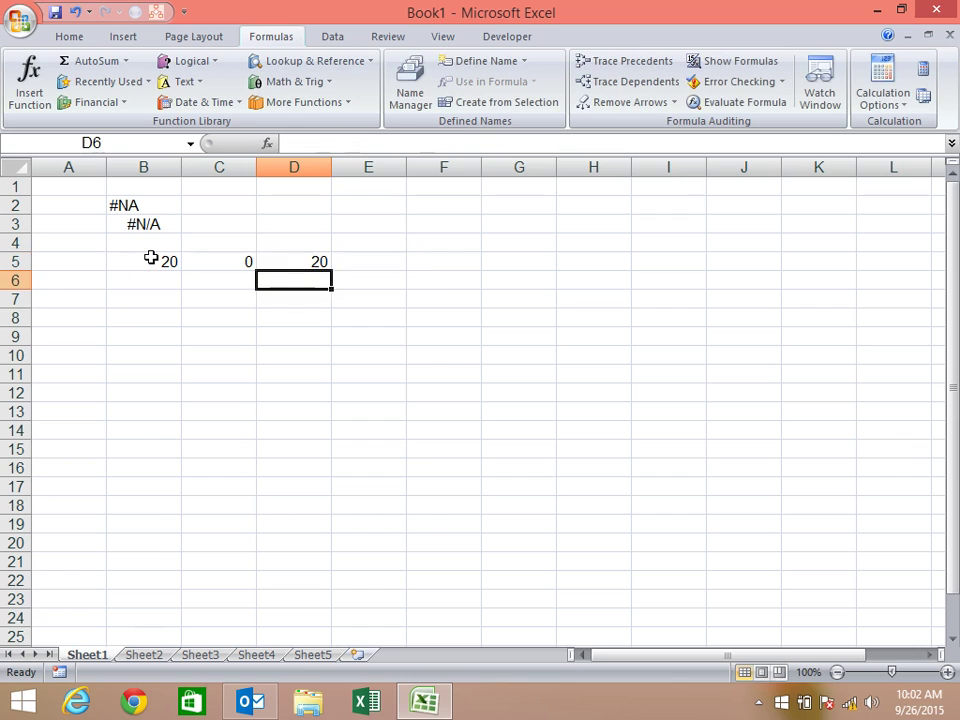
Delete the earlier examples in A1:D7 and glance at the Text functions list.
drag(79, 203, 488, 363)
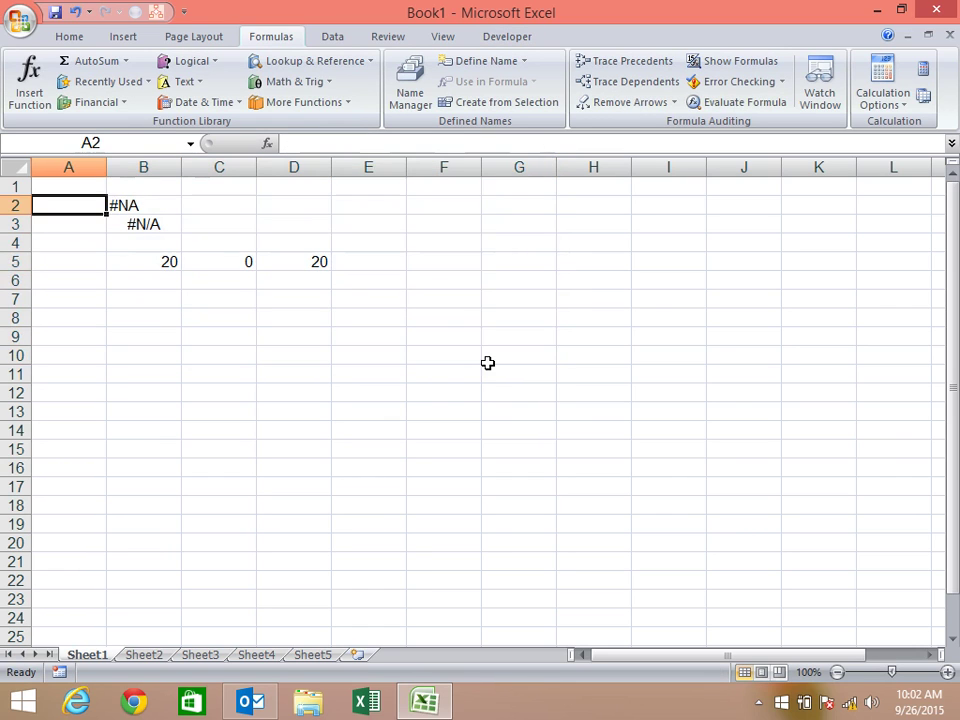
drag(95, 187, 291, 300)
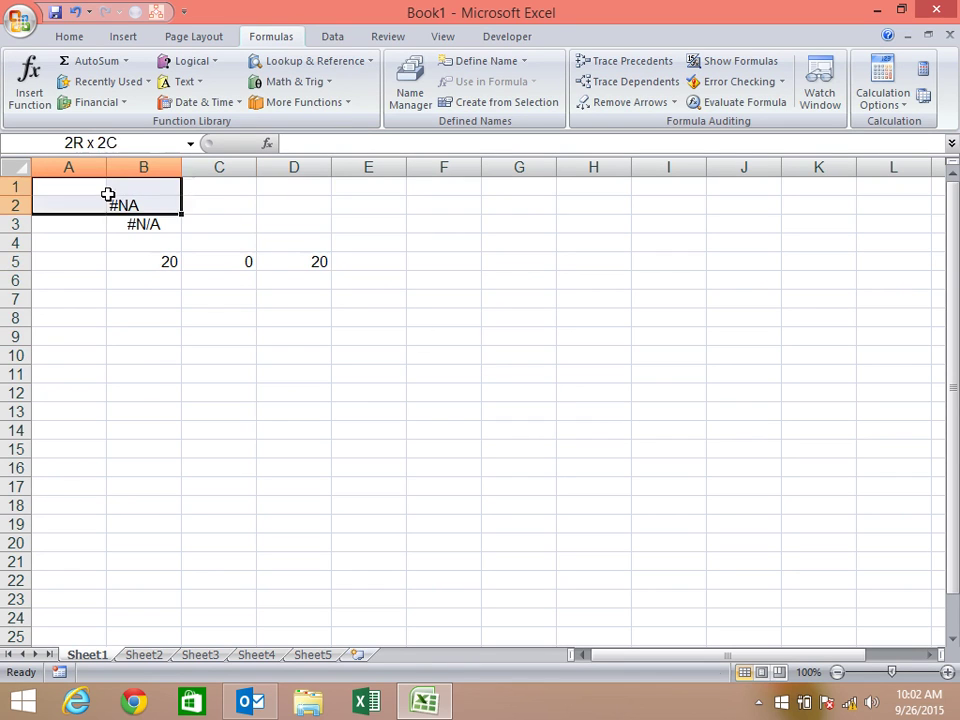
key(Delete)
click(281, 424)
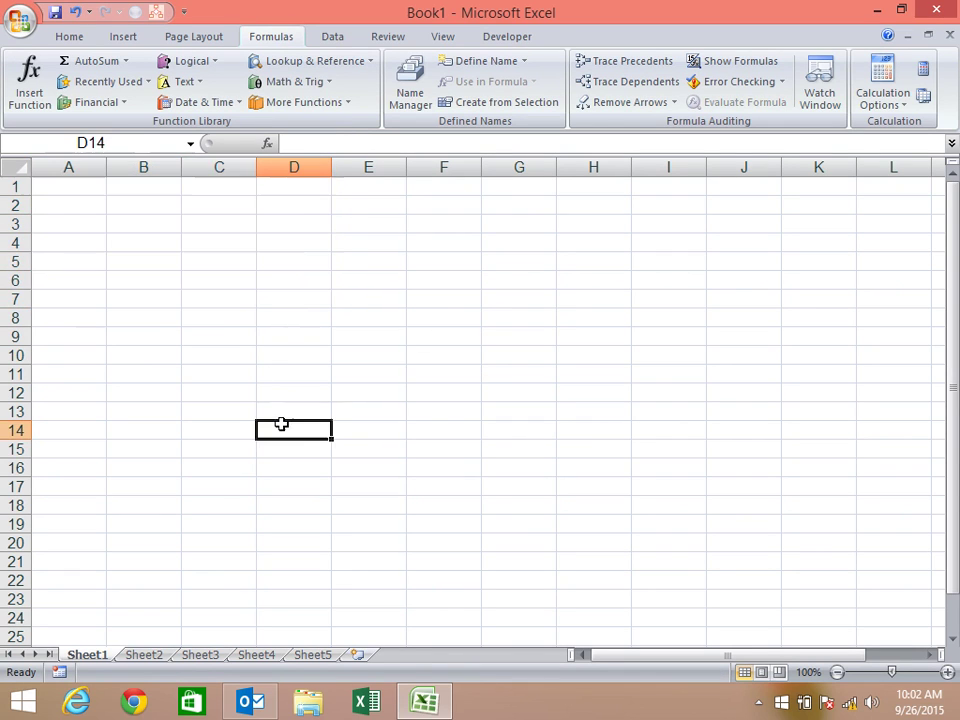
click(200, 83)
click(561, 293)
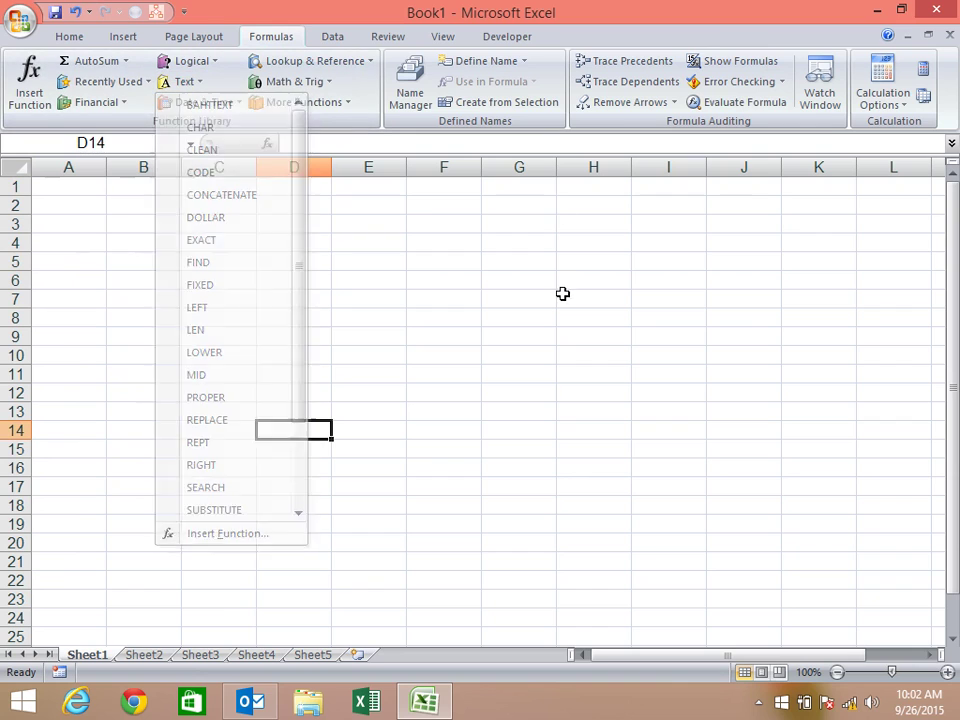
Enter =BAHTTEXT(1234) in A2, check the result, then clear A2.
click(70, 207)
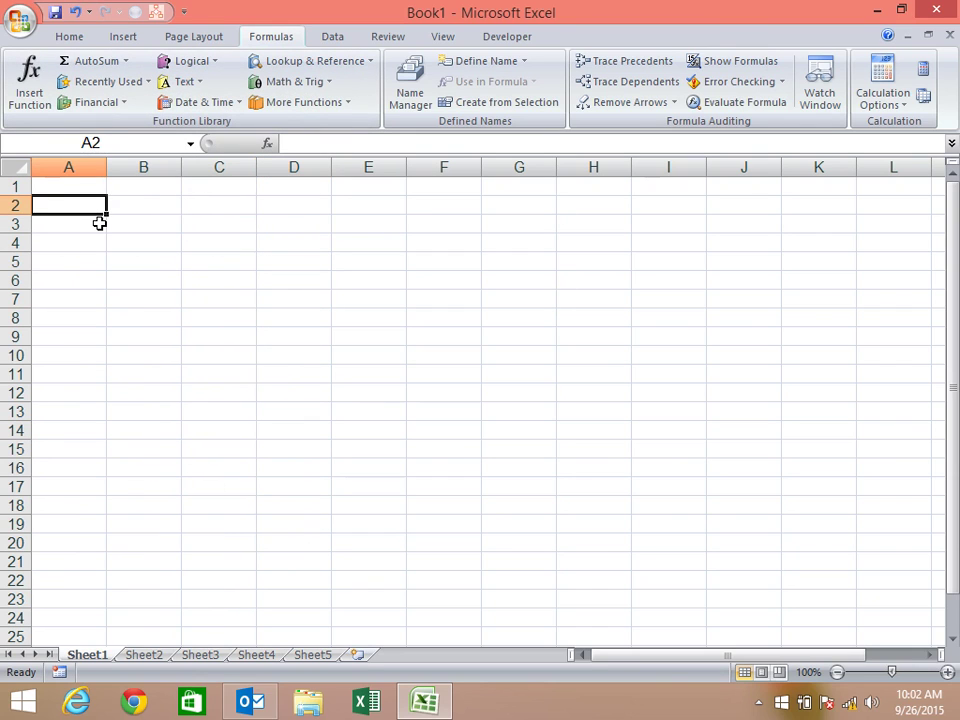
text(=bh)
key(BackSpace)
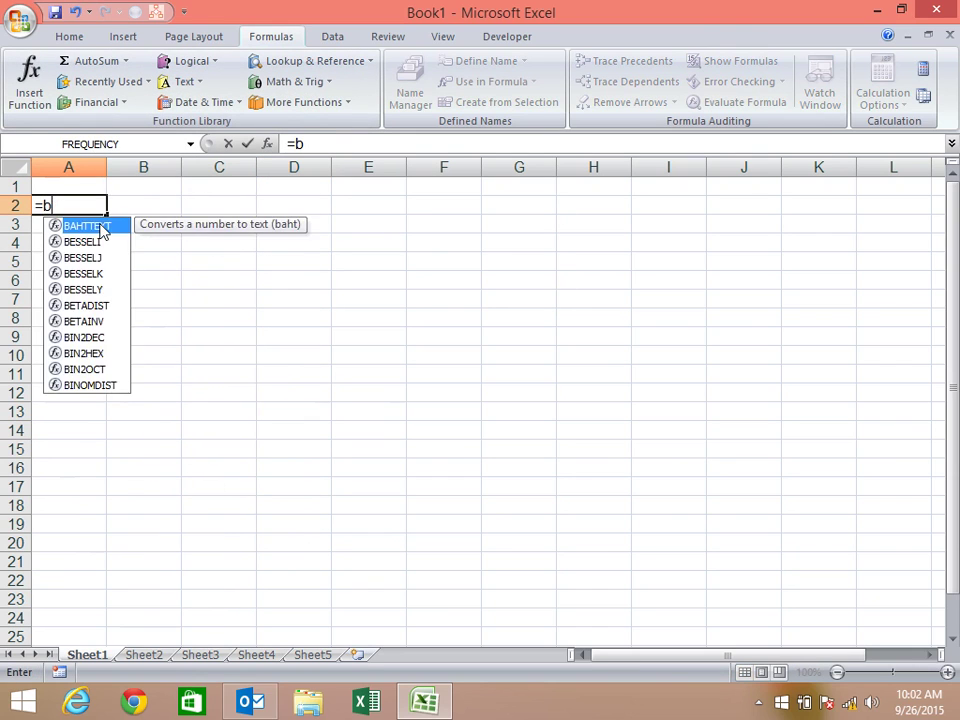
double_click(102, 230)
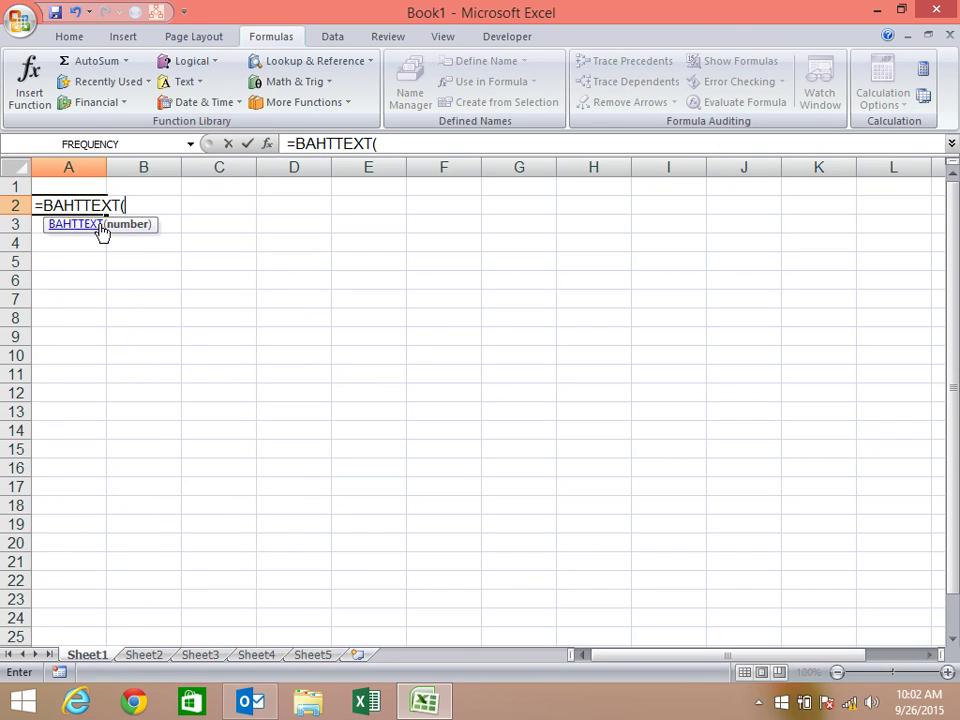
text(1234)
text())
key(Return)
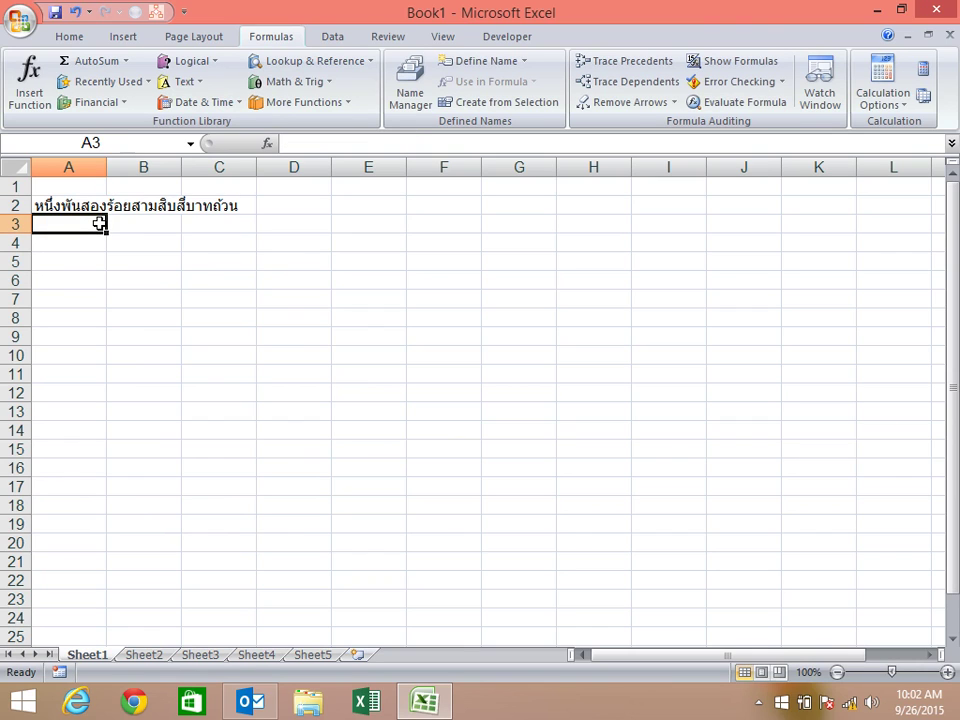
key(Up)
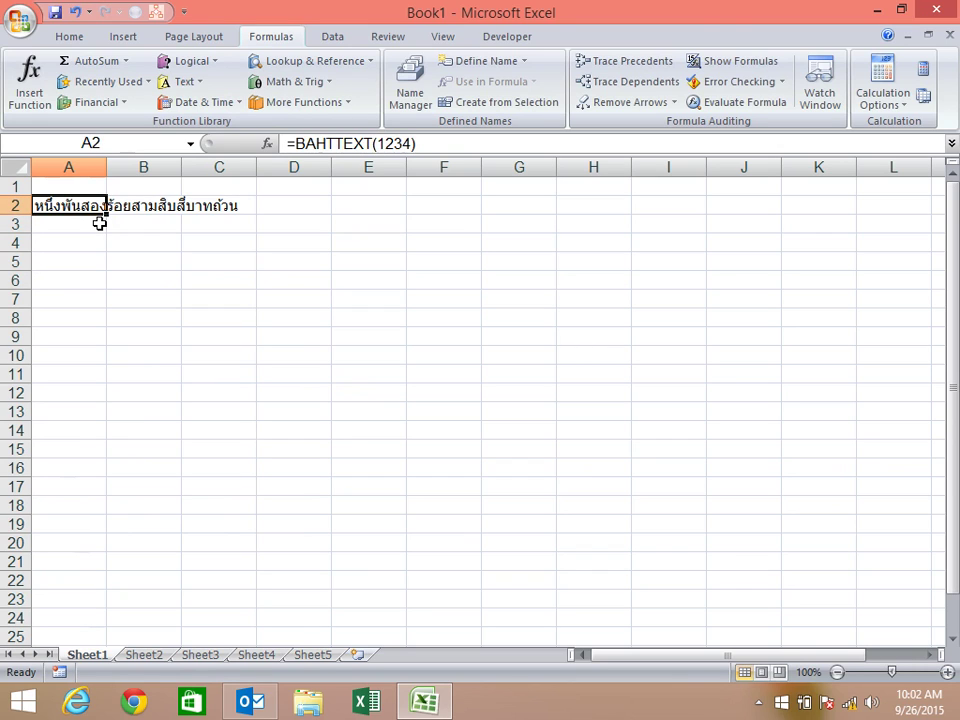
key(Delete)
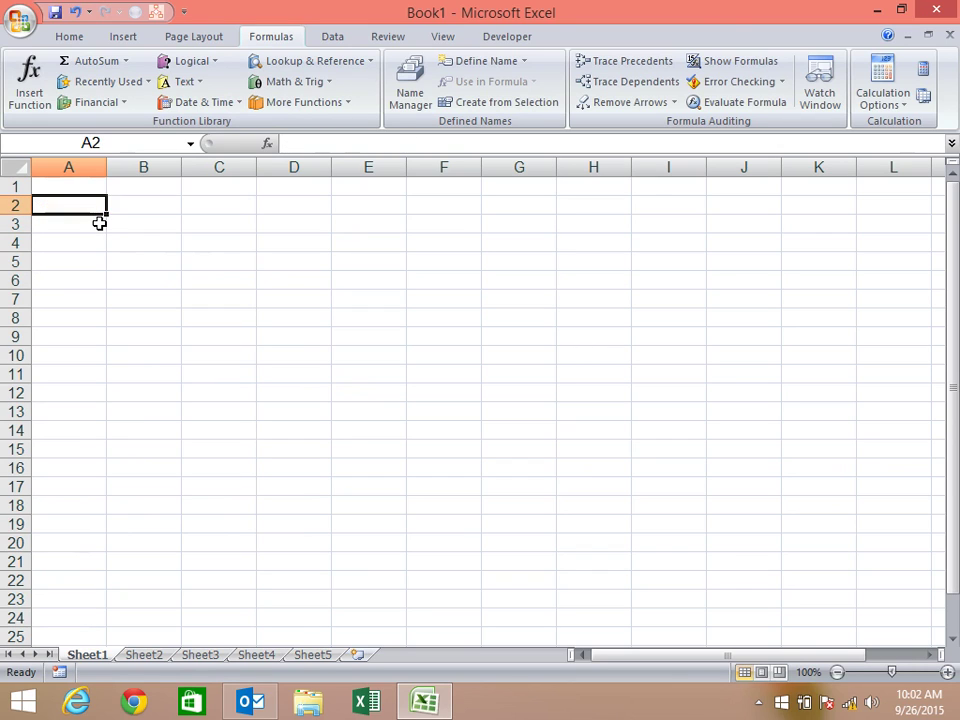
Browse the Text functions list, then label B2 'char' and C2 'code'.
click(183, 81)
click(75, 266)
click(170, 194)
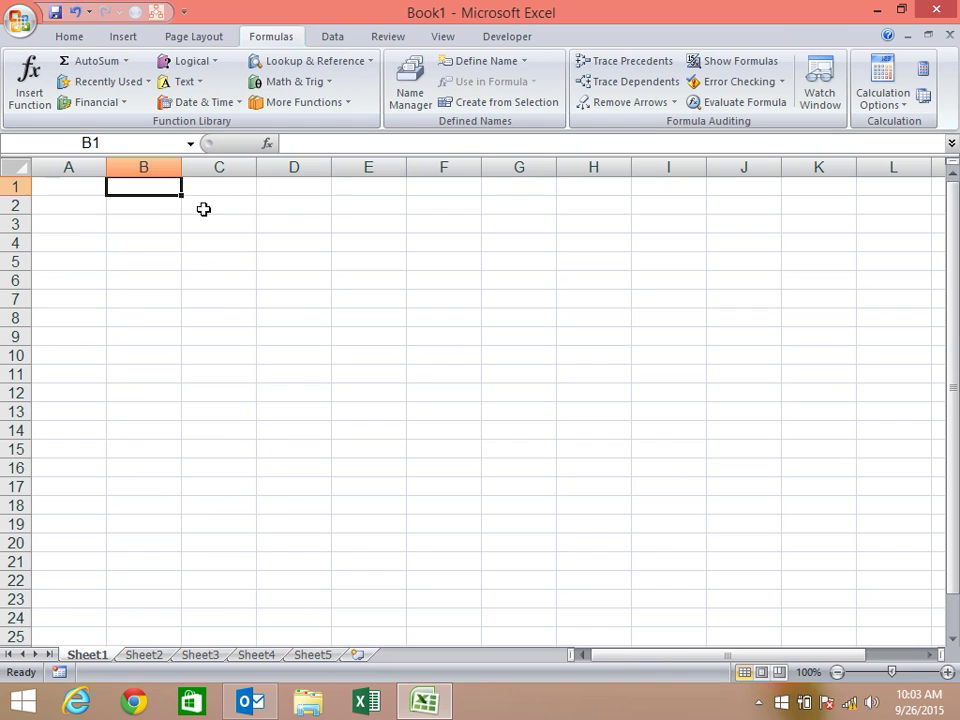
click(165, 205)
text(char)
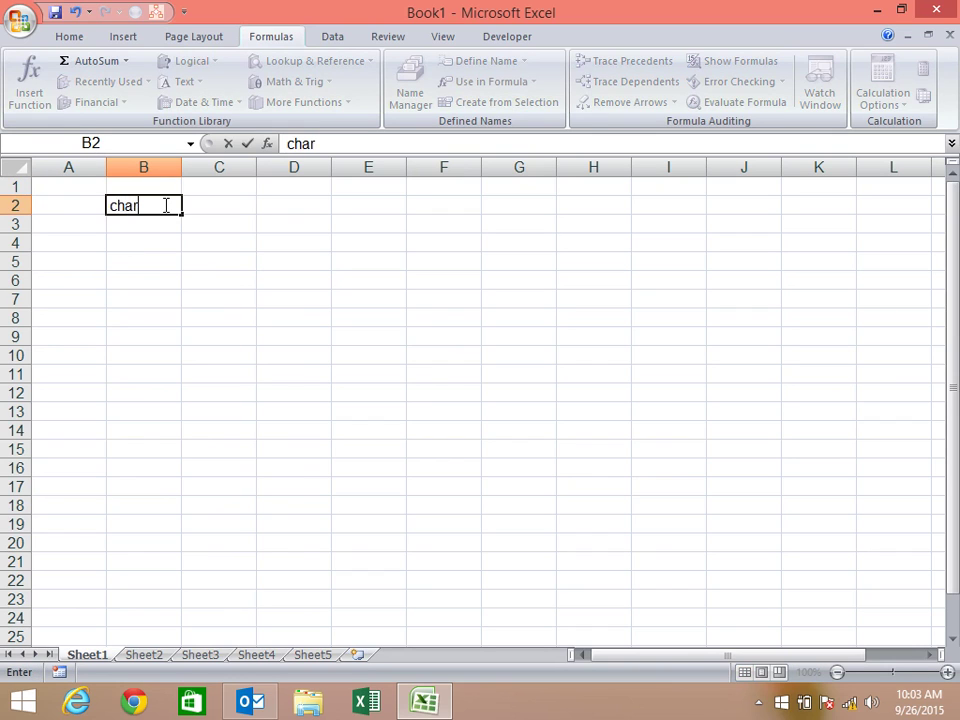
key(Tab)
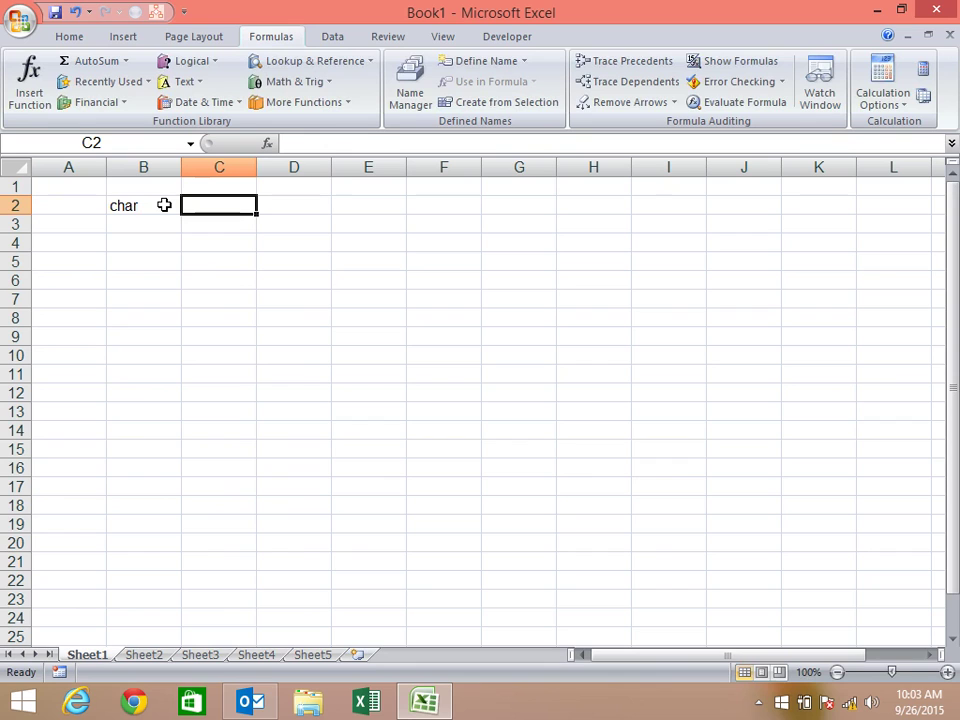
text(code)
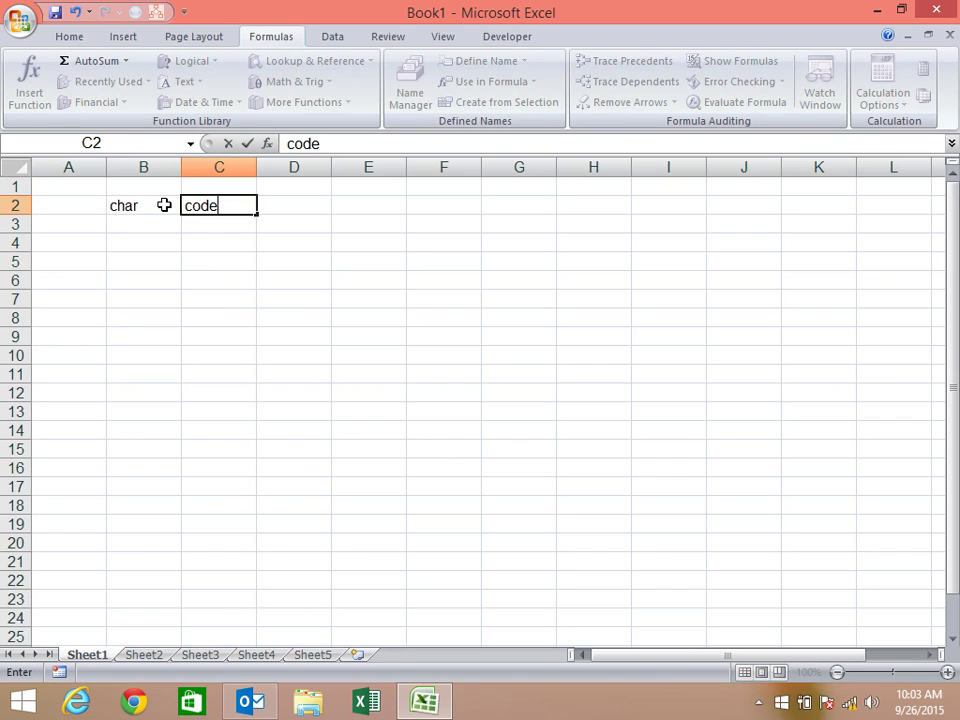
key(Return)
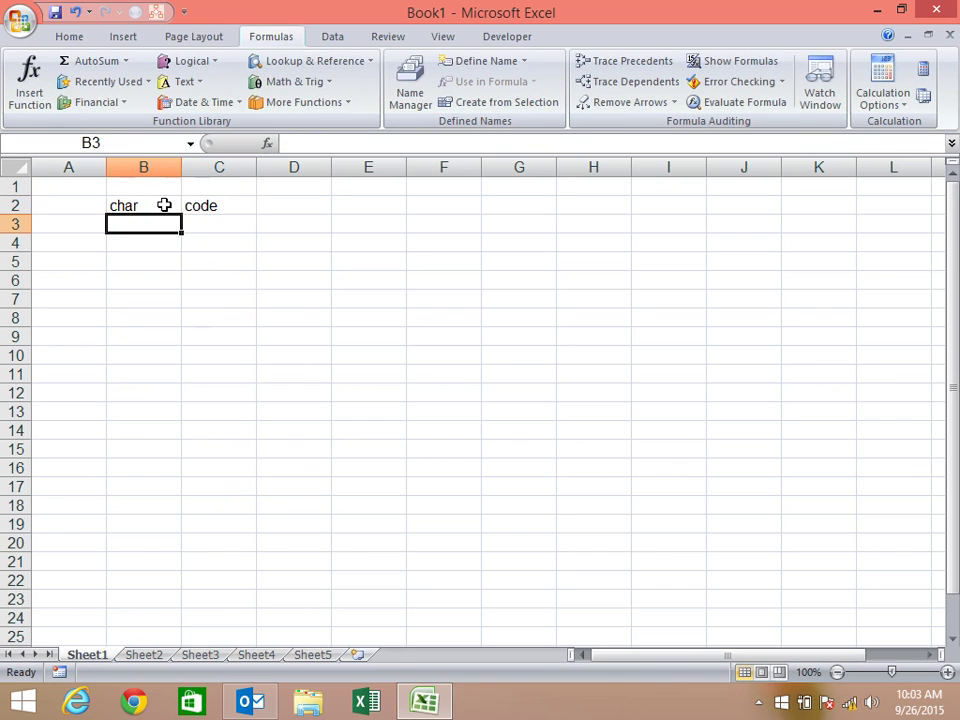
key(Down)
key(Down)
key(Up)
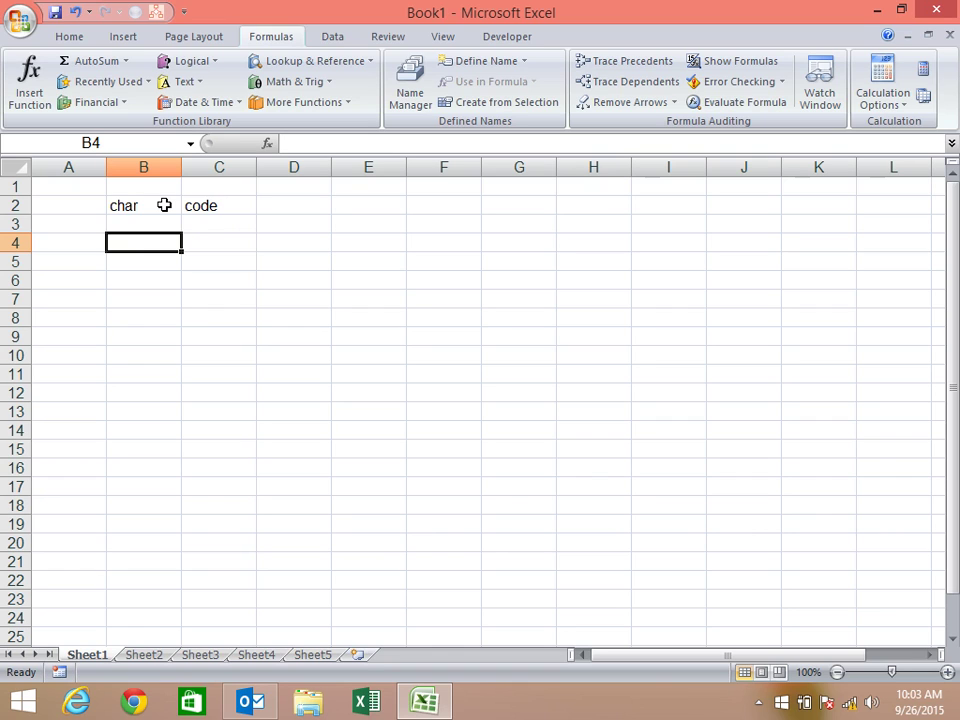
Toggle Wi-Fi off and back on from the networks panel, then close it.
click(849, 704)
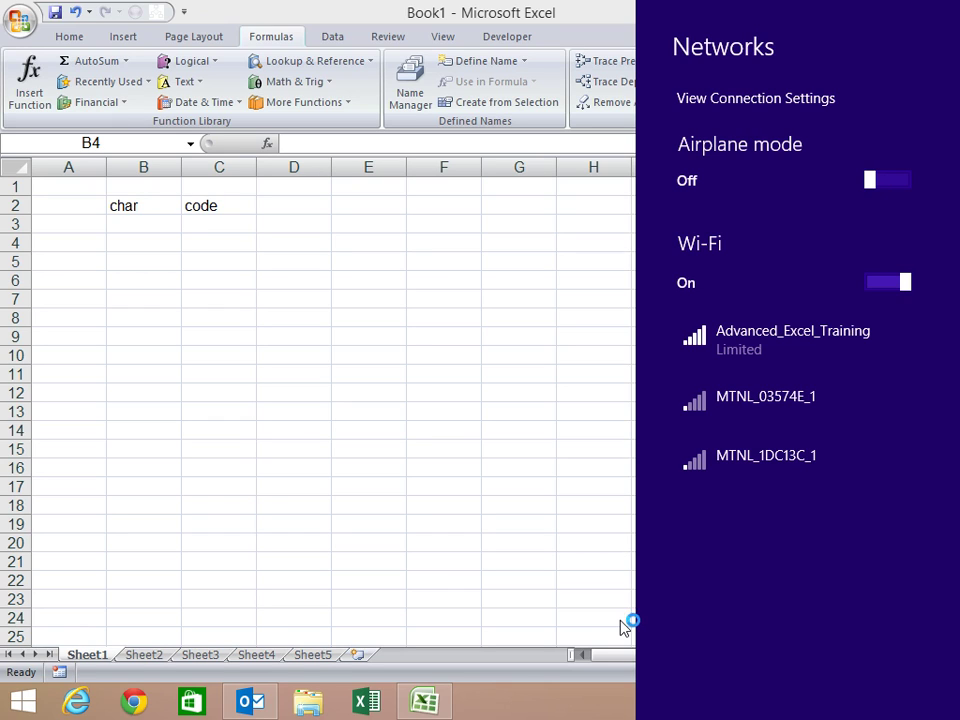
click(897, 287)
click(897, 287)
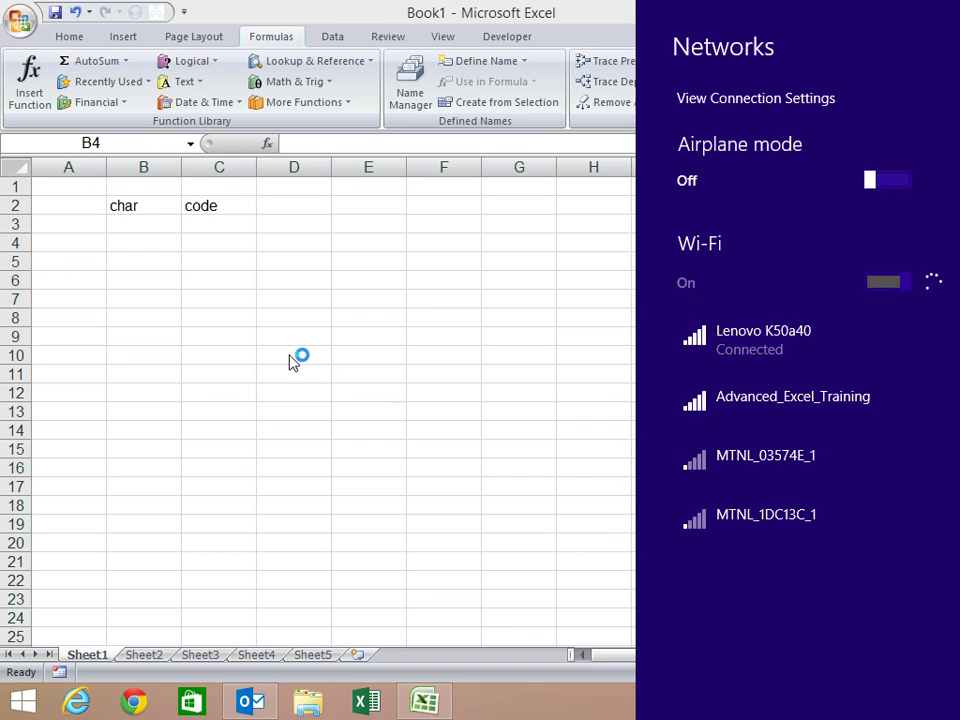
click(251, 337)
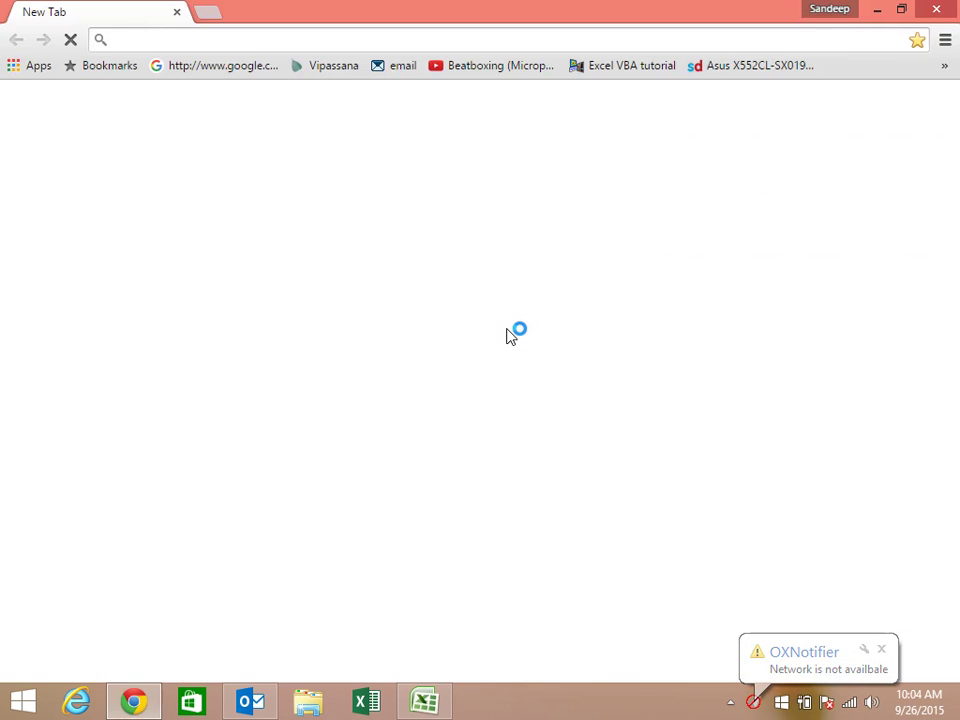
Search Google for 'ascii' and open the Wikipedia ASCII article.
text(g)
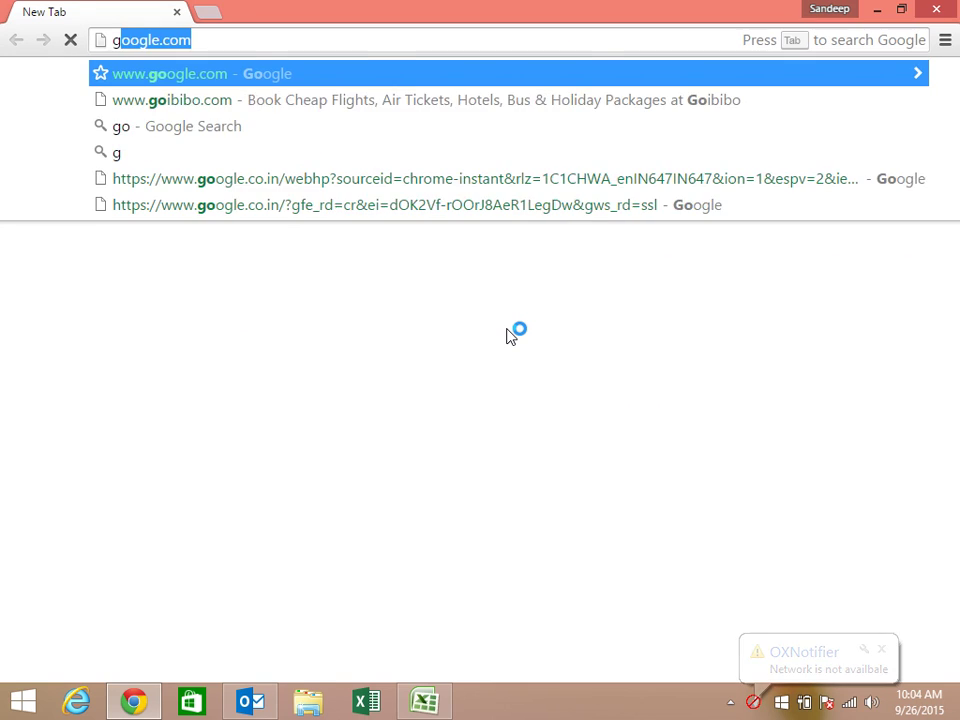
text(o)
key(Return)
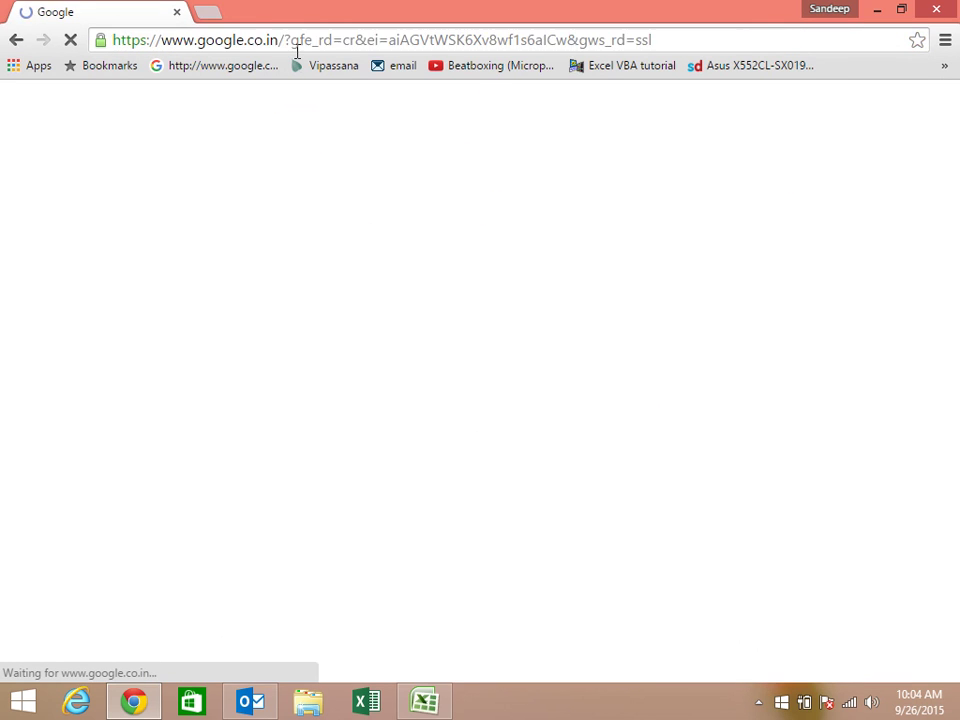
text(as)
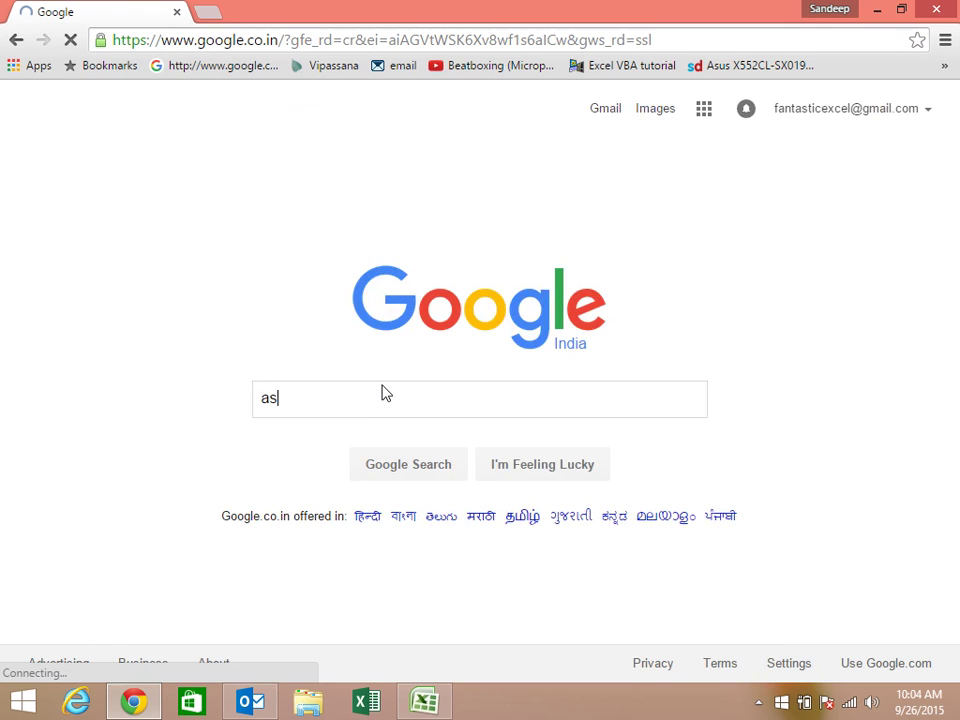
text(c)
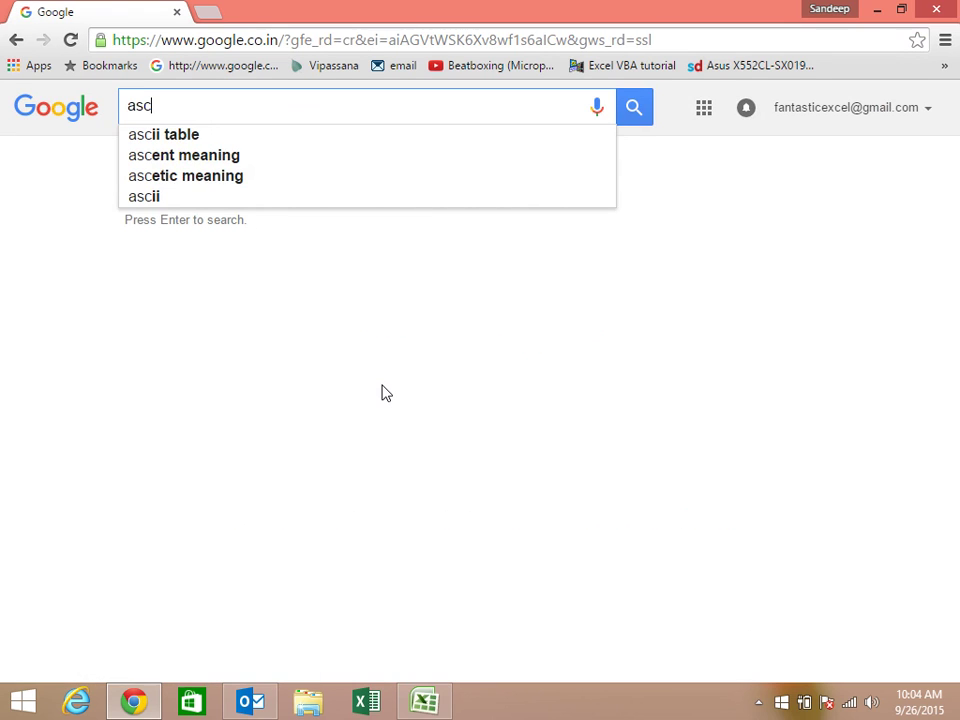
text(ii)
key(Return)
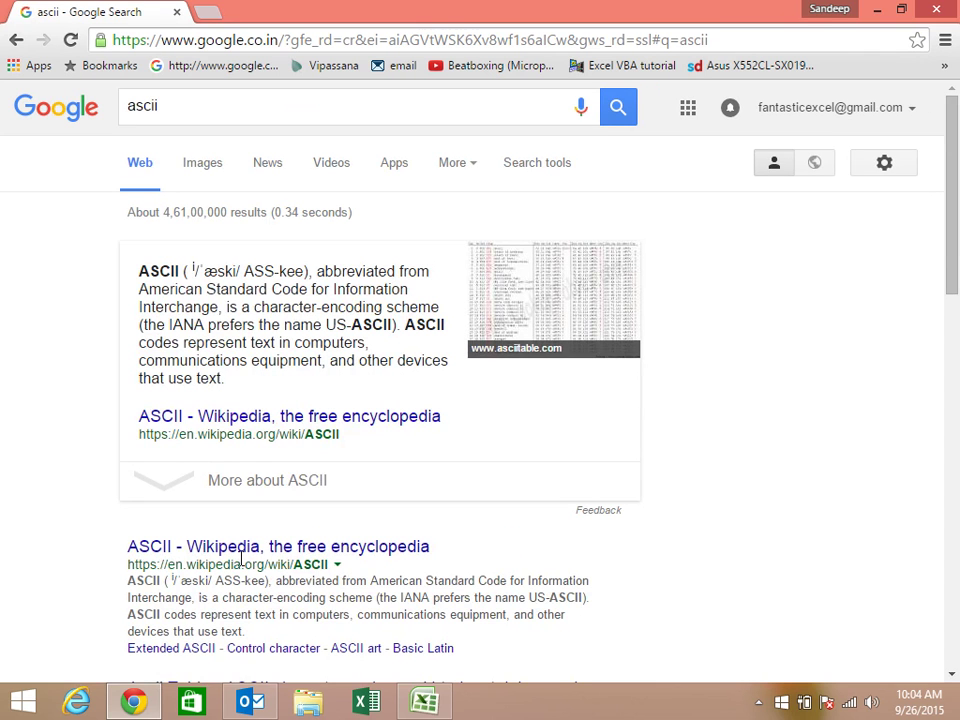
click(346, 416)
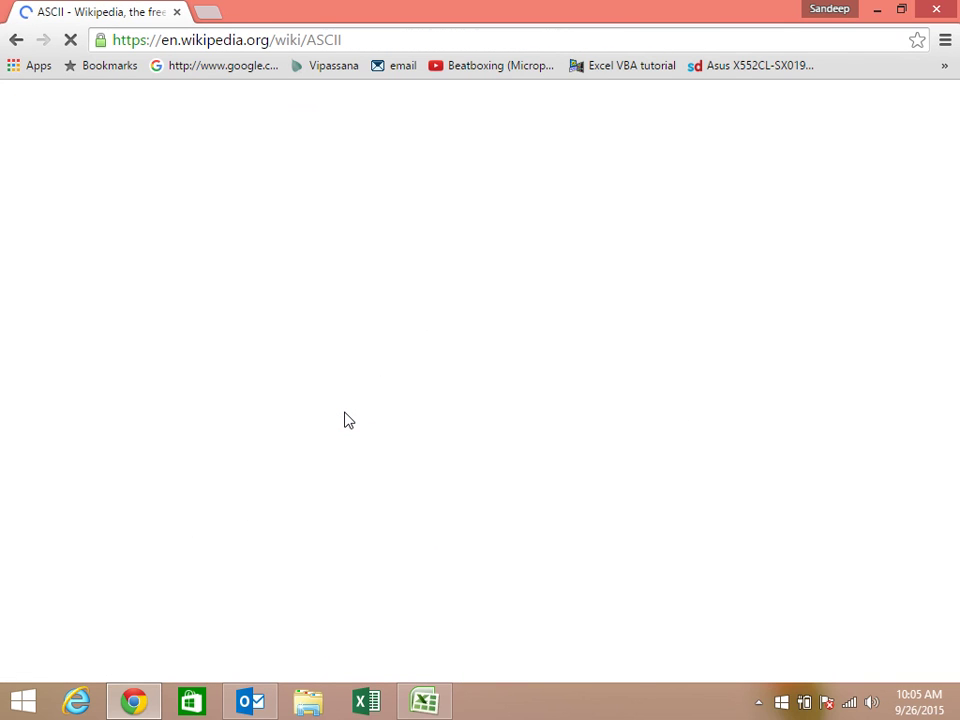
Skim the Wikipedia article, then open asciitable.com and scroll its character code table.
scroll(663, 425, down, 2)
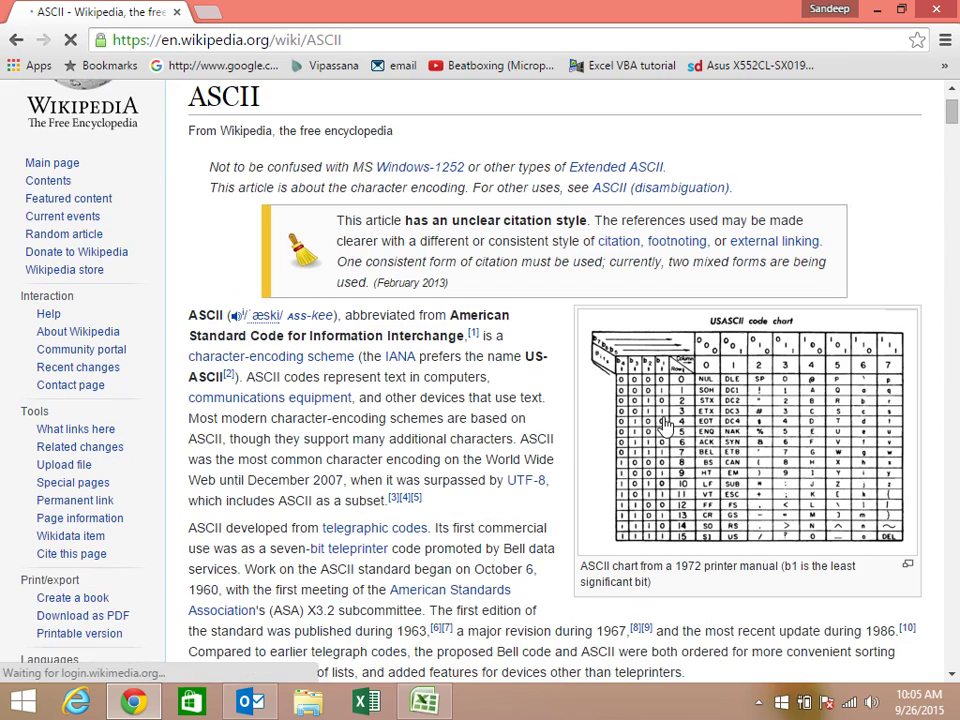
scroll(663, 425, down, 1)
scroll(663, 425, down, 3)
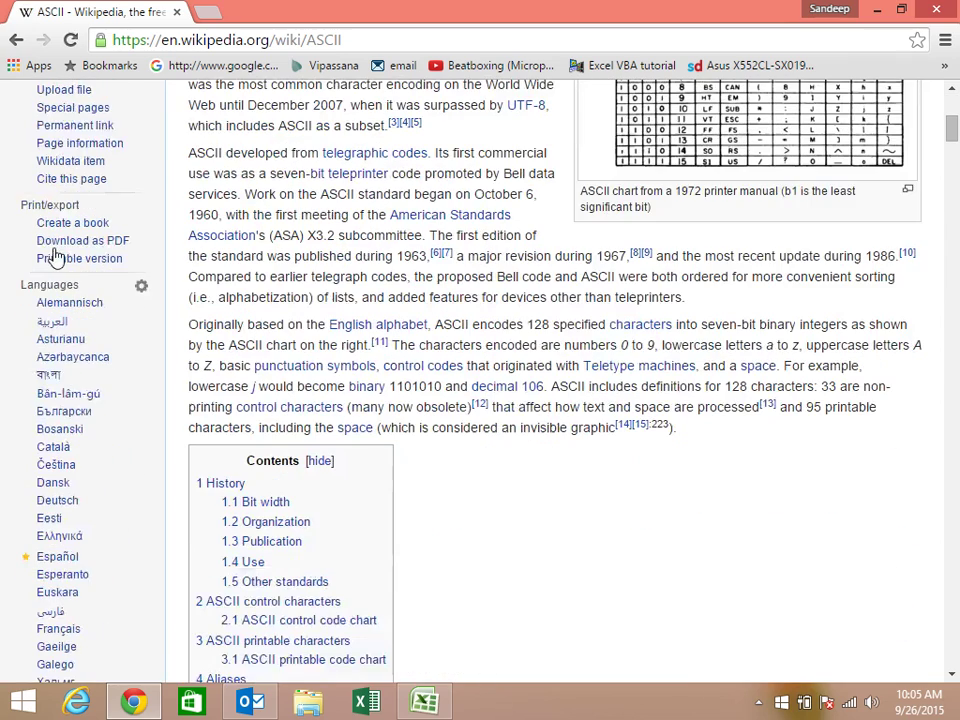
click(16, 40)
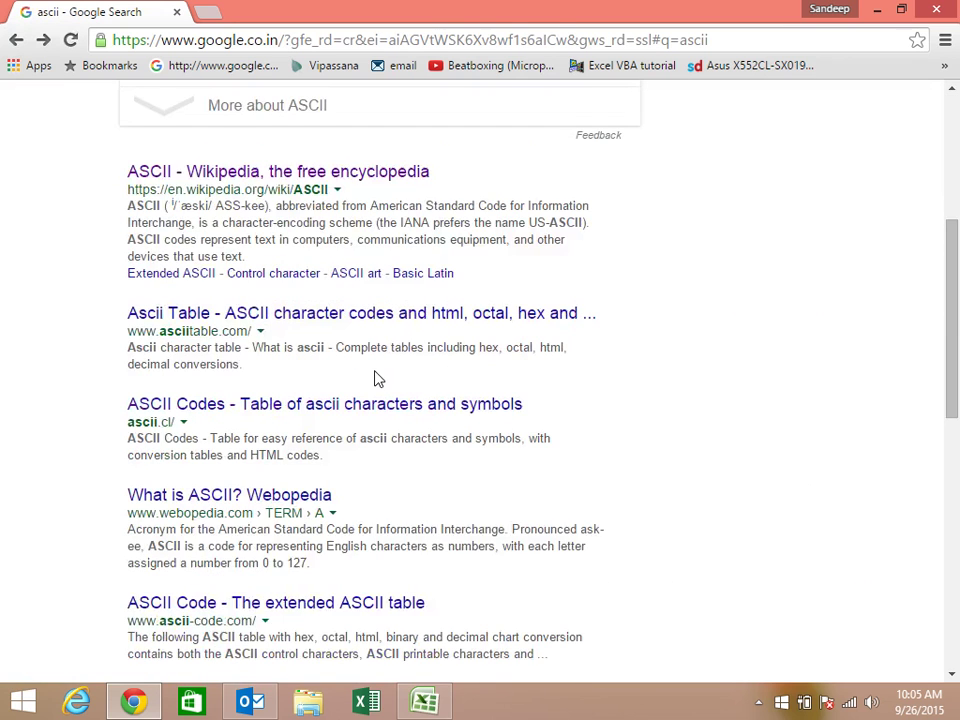
click(266, 316)
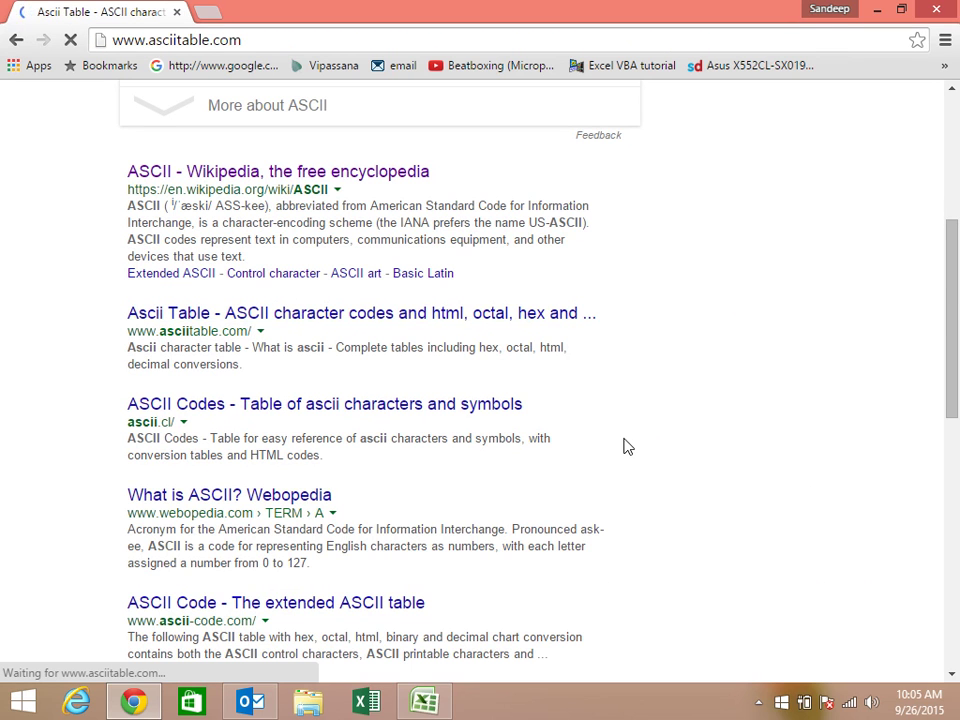
scroll(625, 447, down, 3)
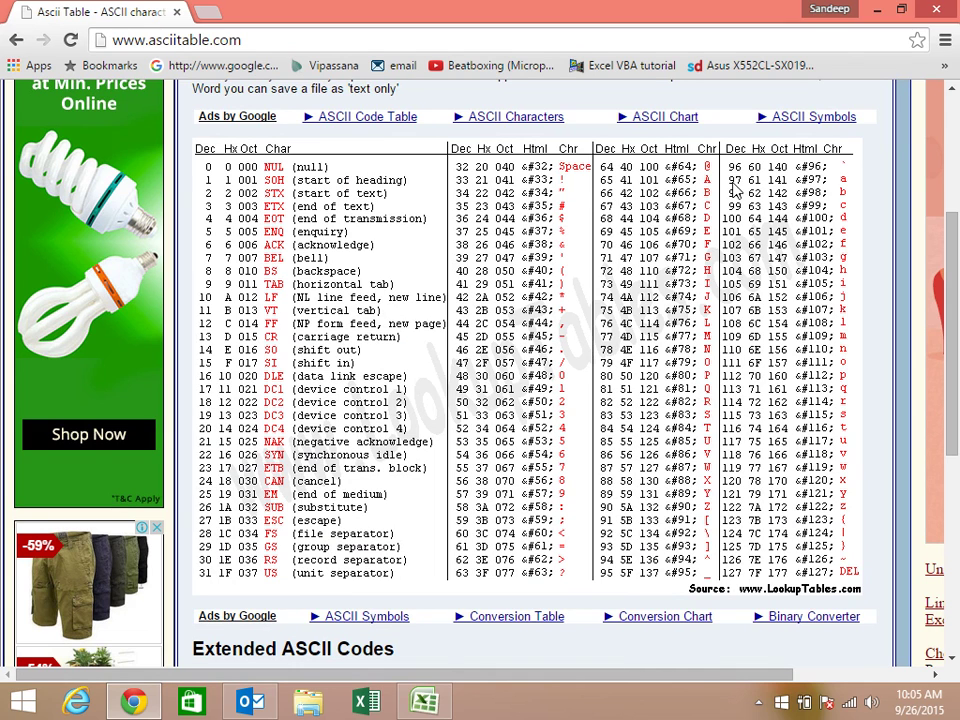
key(alt+Tab)
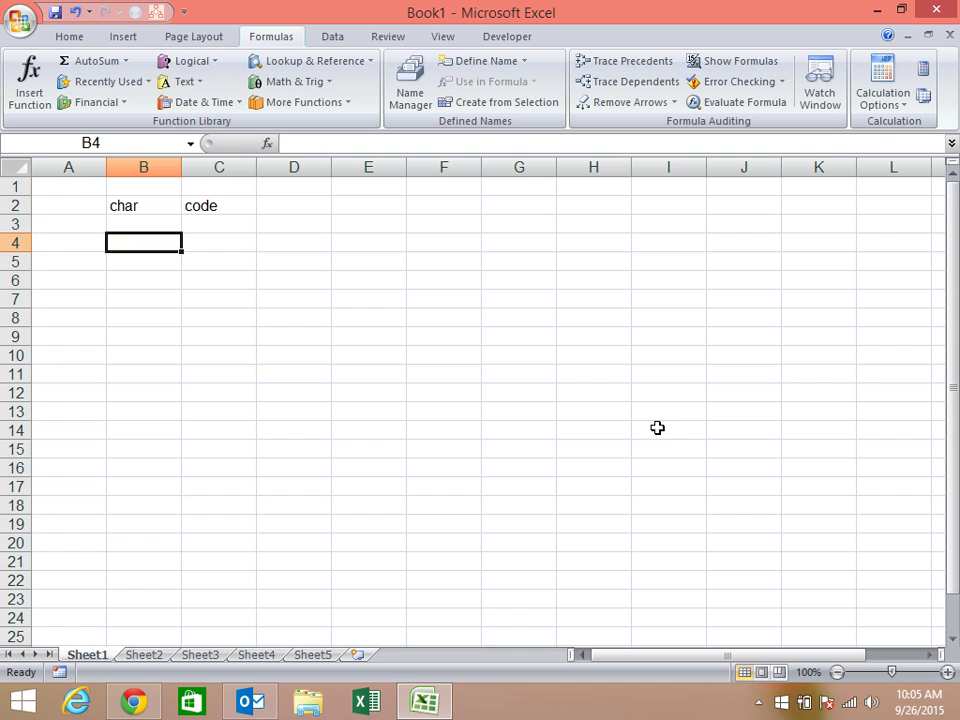
click(118, 223)
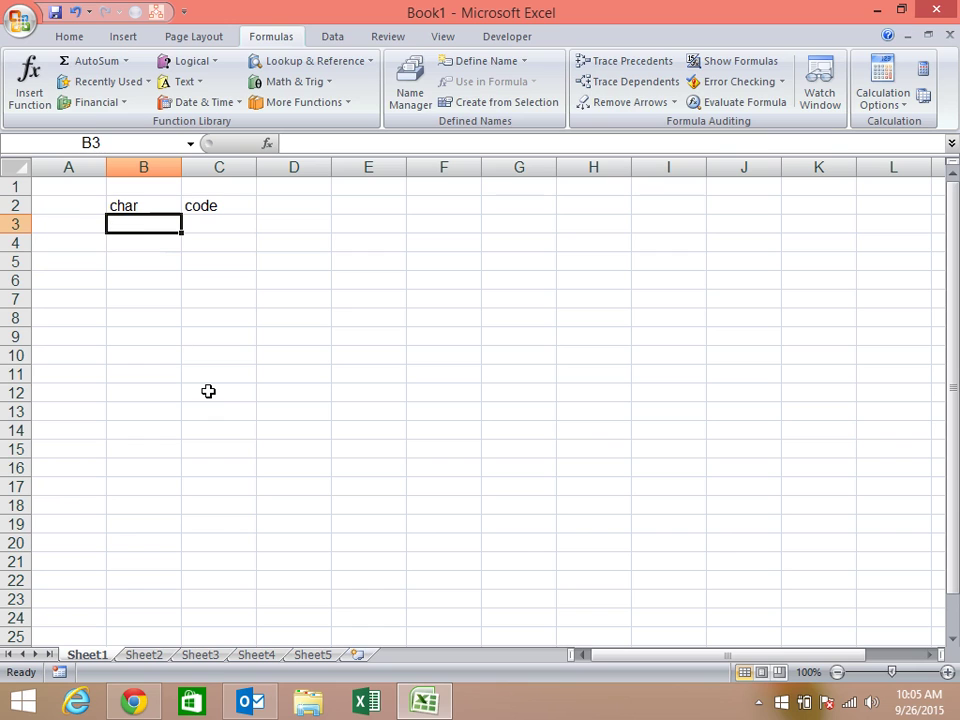
text(A)
key(Tab)
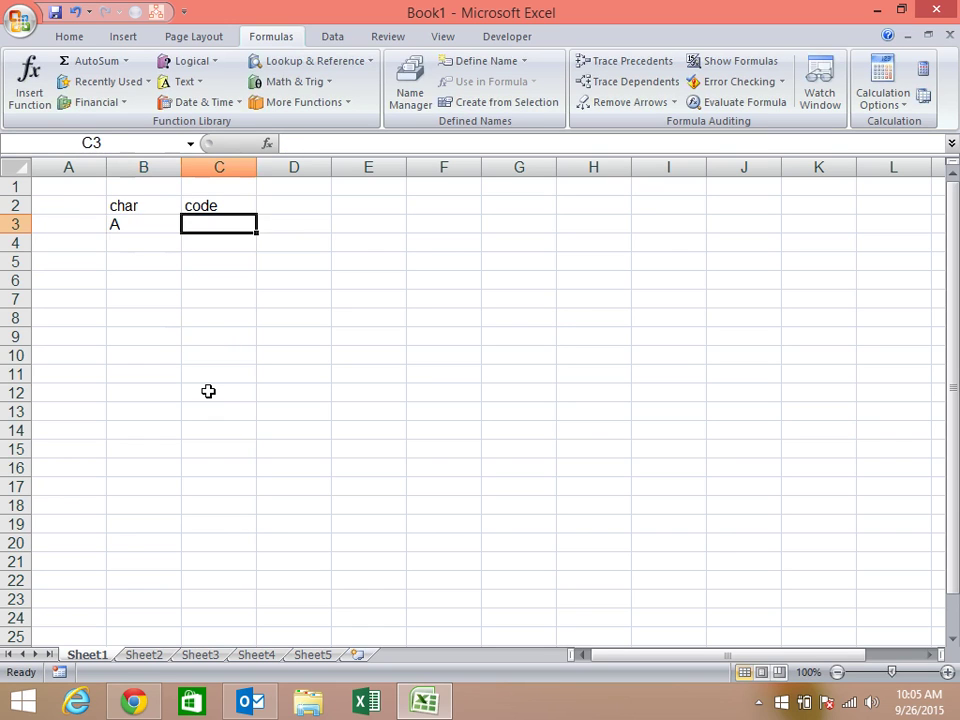
text(=CO)
key(Tab)
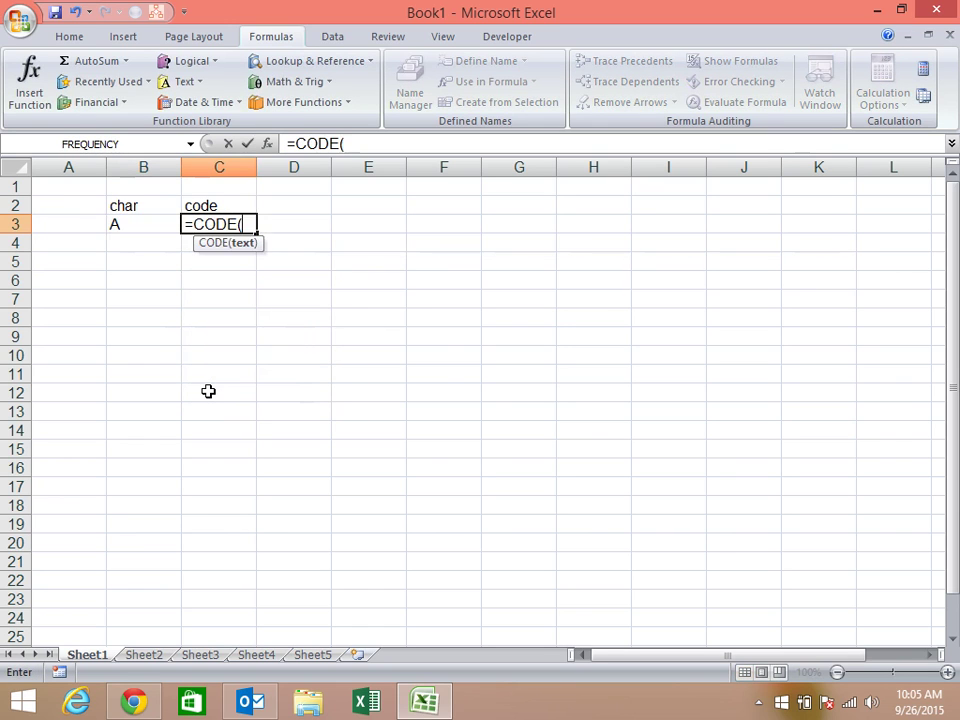
key(Left)
key(Return)
key(Up)
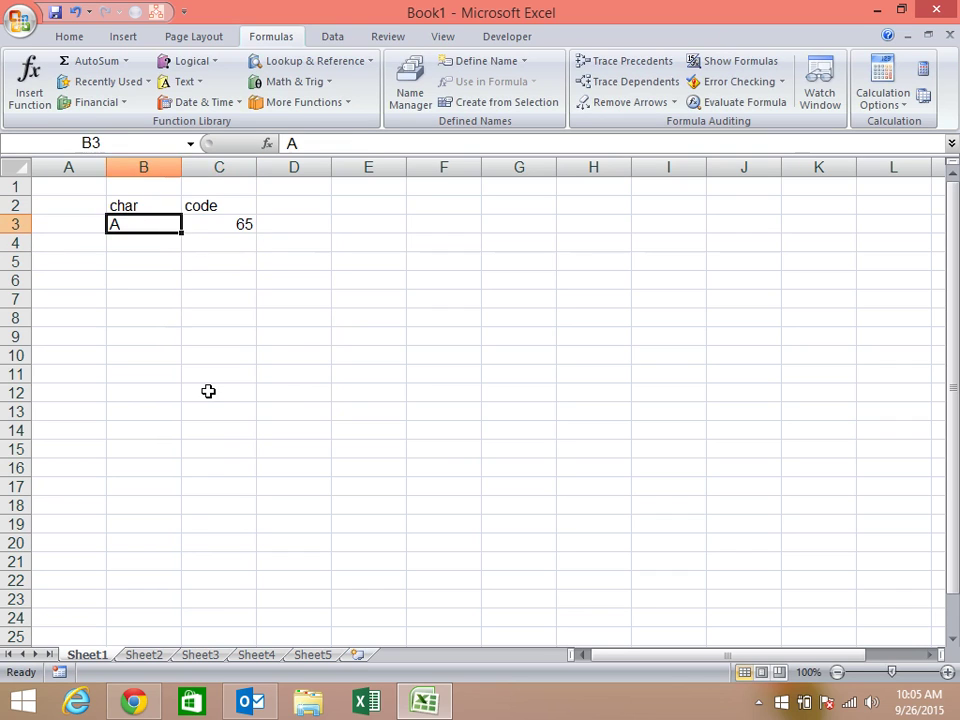
key(Right)
key(Right)
text(=c)
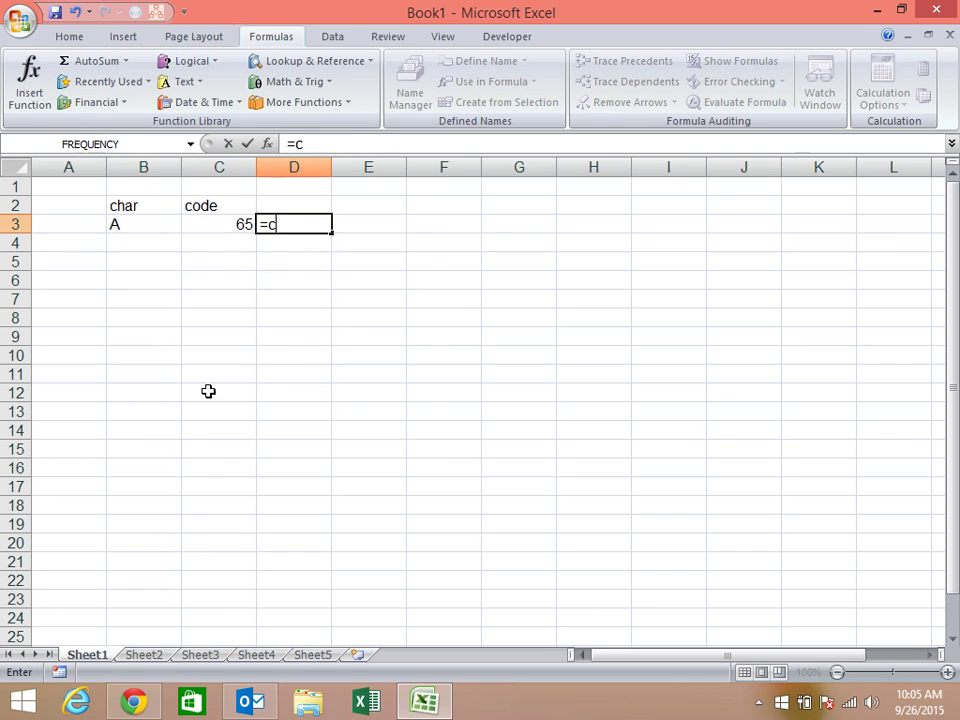
text(har)
key(Tab)
key(Left)
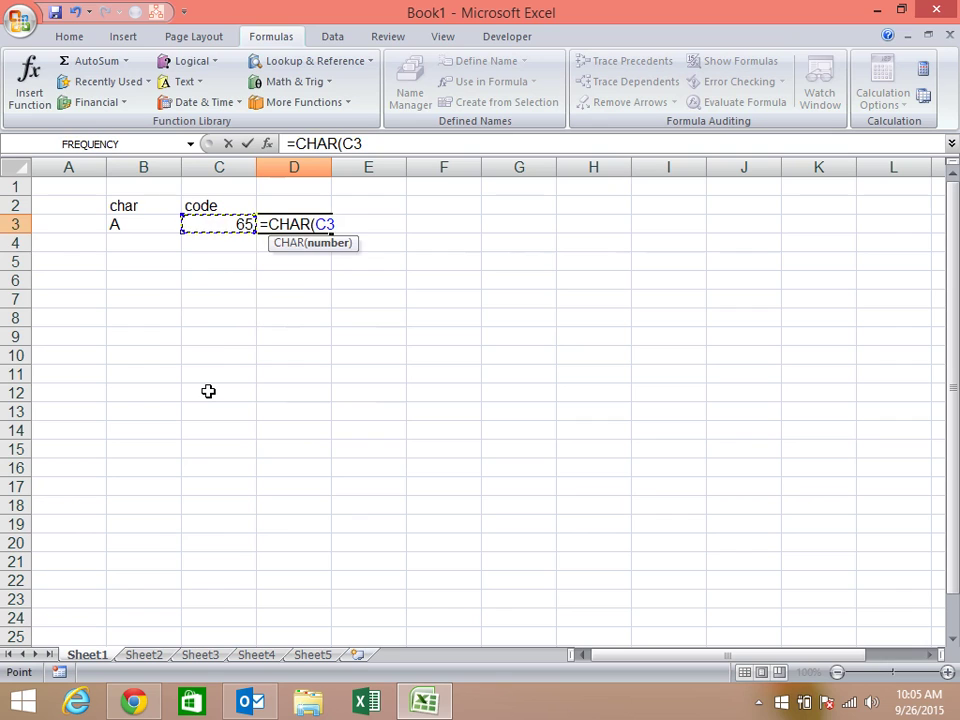
key(Return)
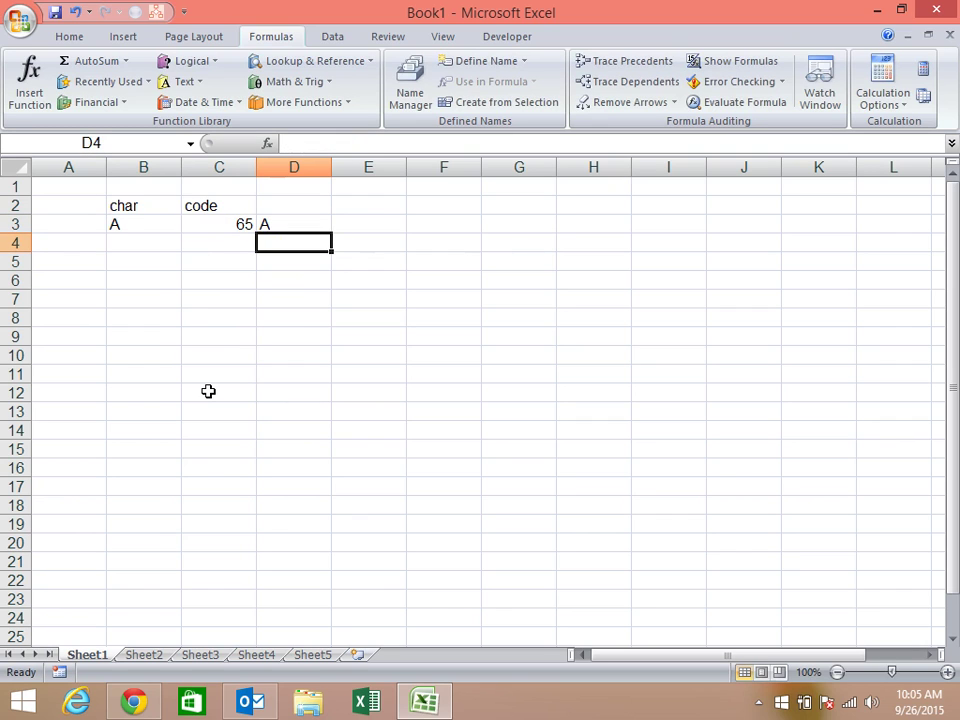
key(Up)
key(Left)
key(Left)
key(BackSpace)
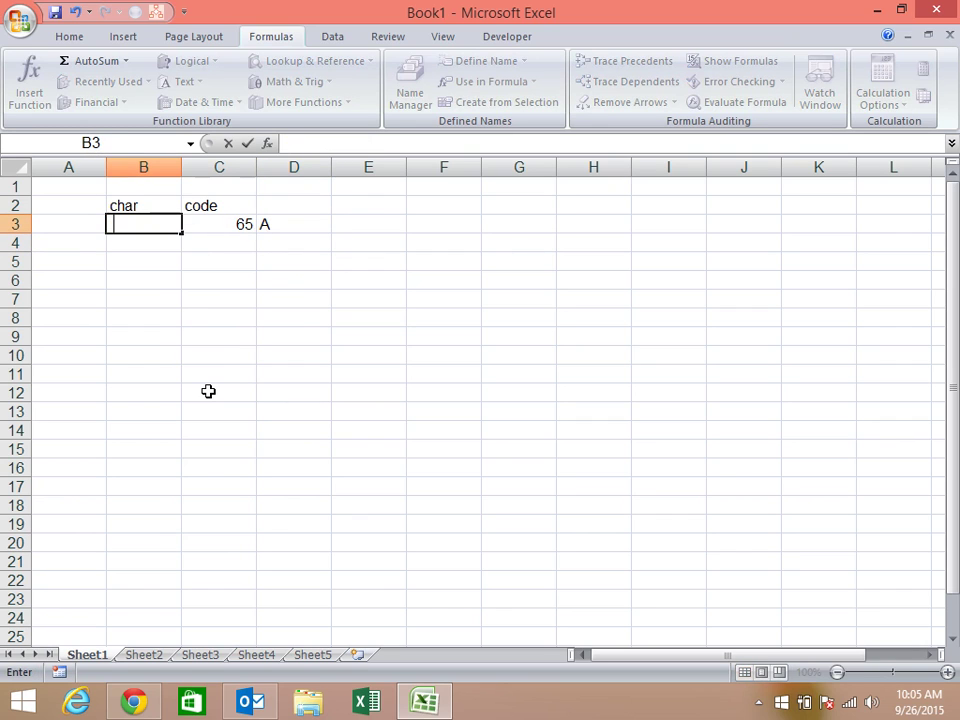
key(Return)
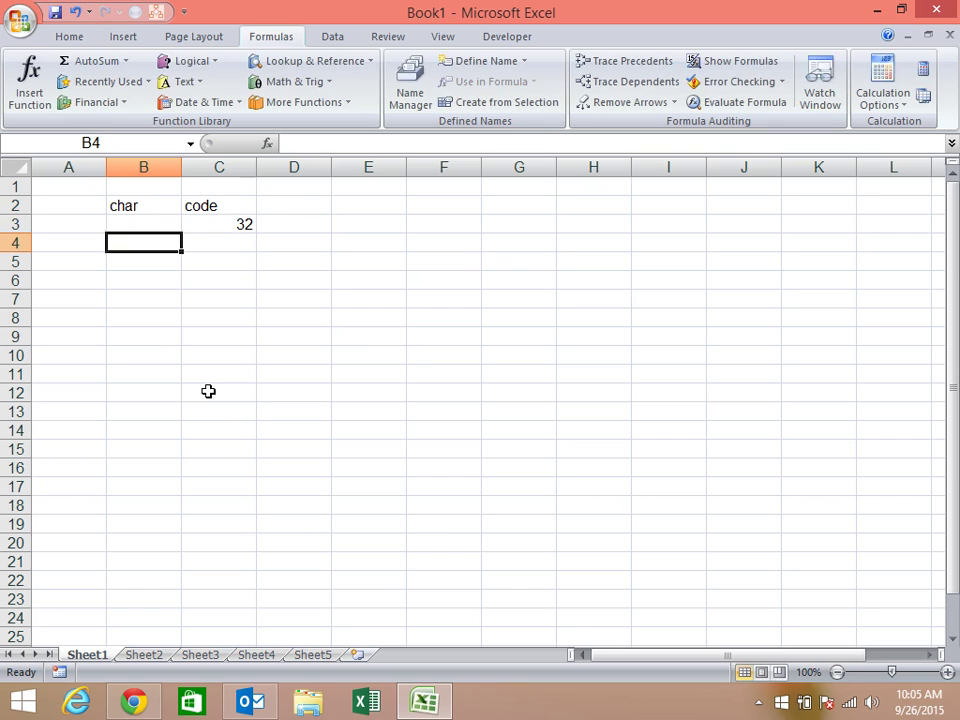
key(Up)
key(Delete)
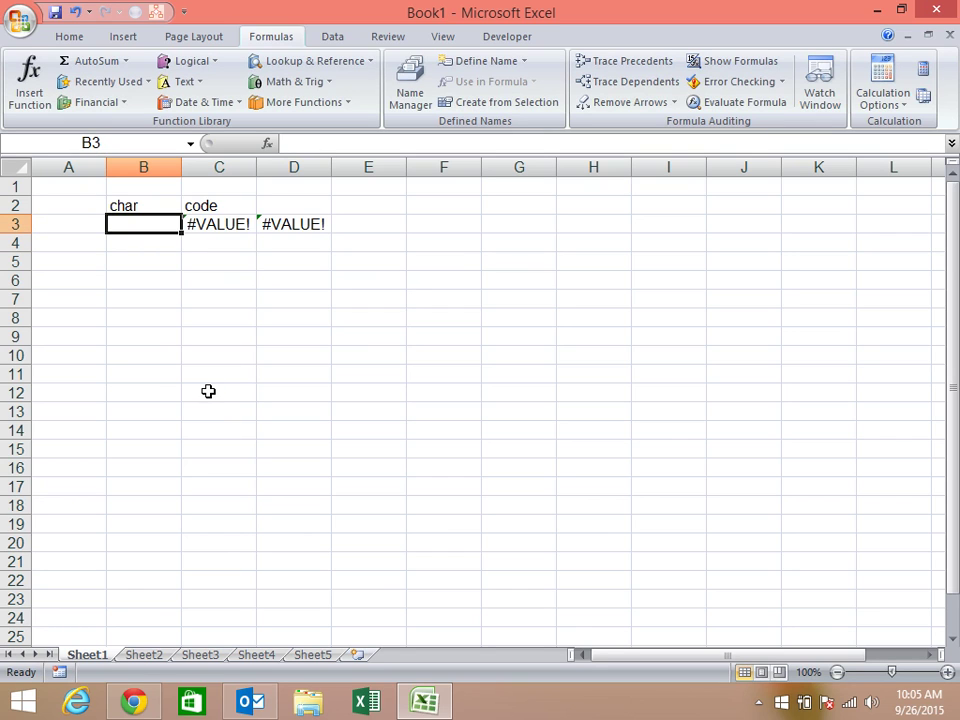
key(Right)
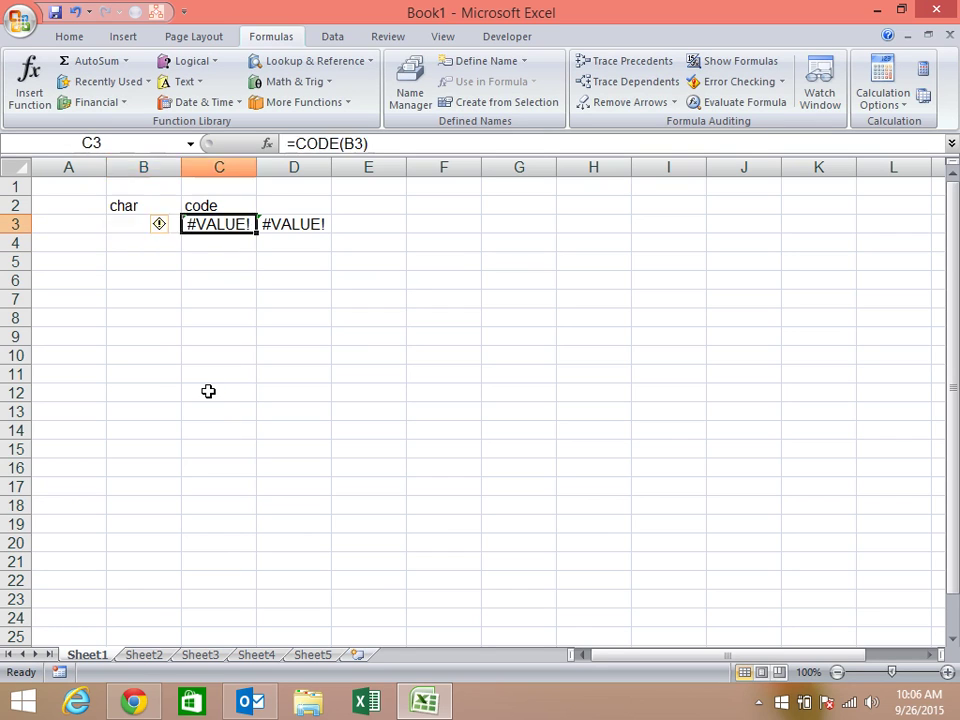
key(shift+Right)
key(Delete)
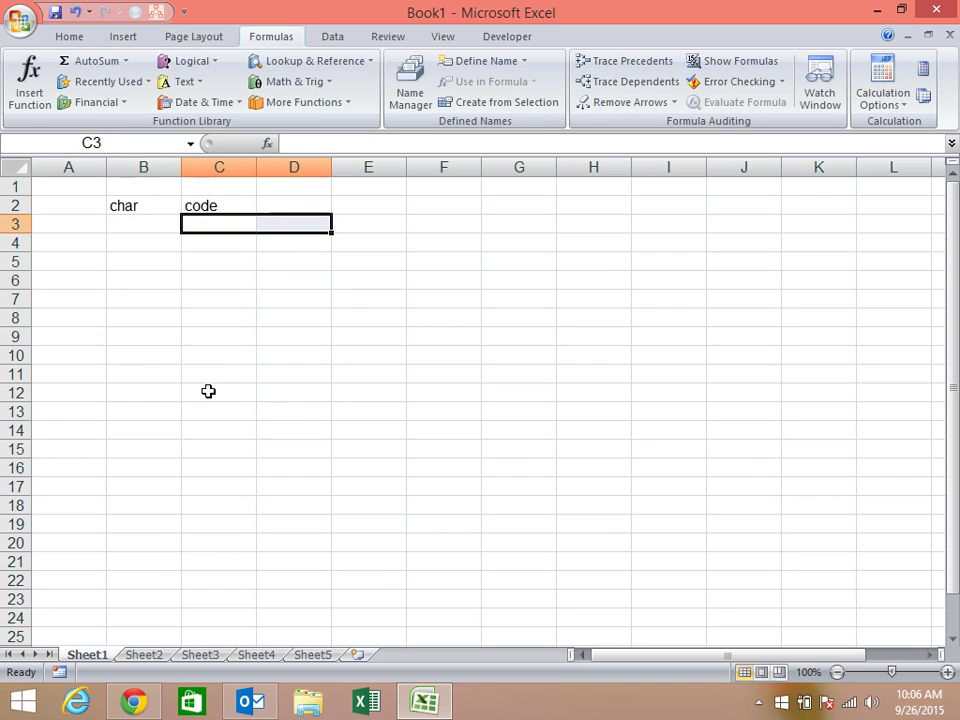
key(Left)
key(Down)
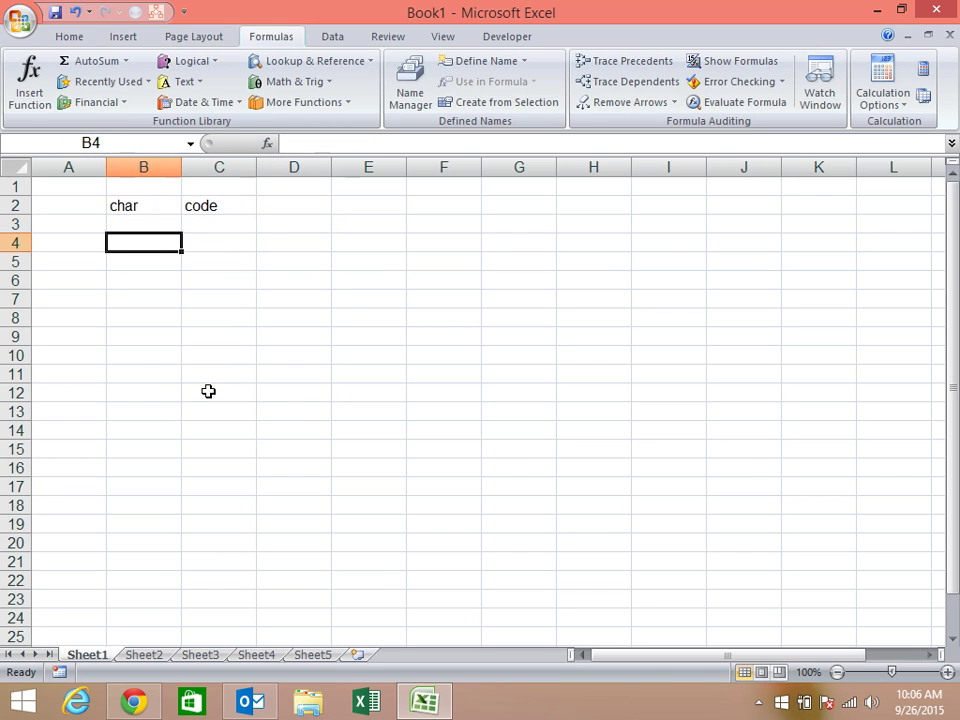
text(A)
Put A in B4, enter =CHAR(CODE(B4)+1) in B5, and fill it down to B22.
key(Return)
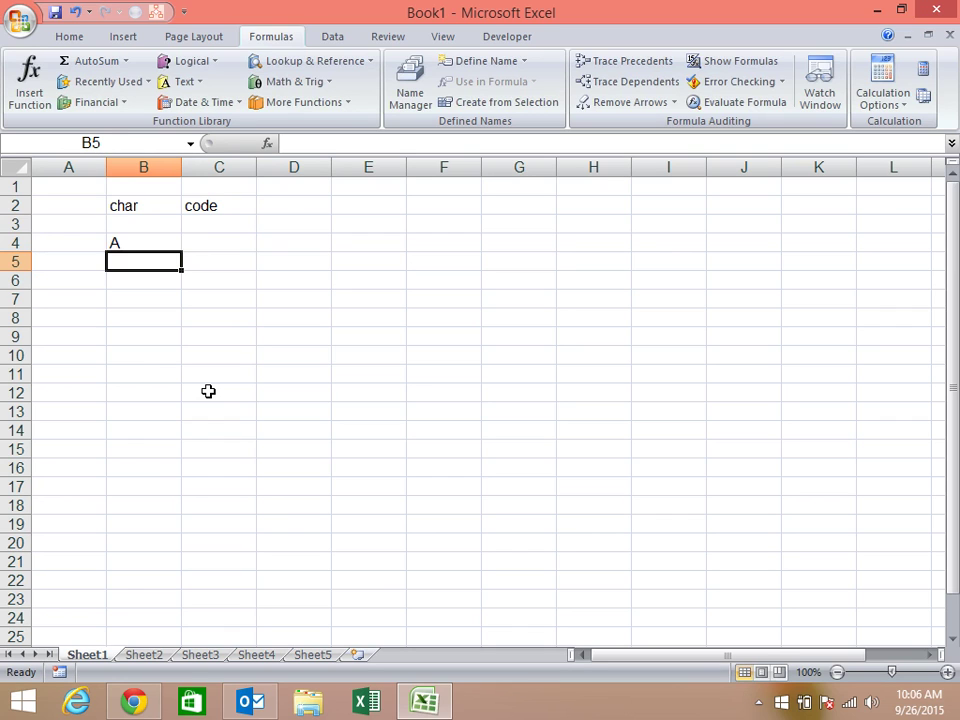
text(=char)
key(Tab)
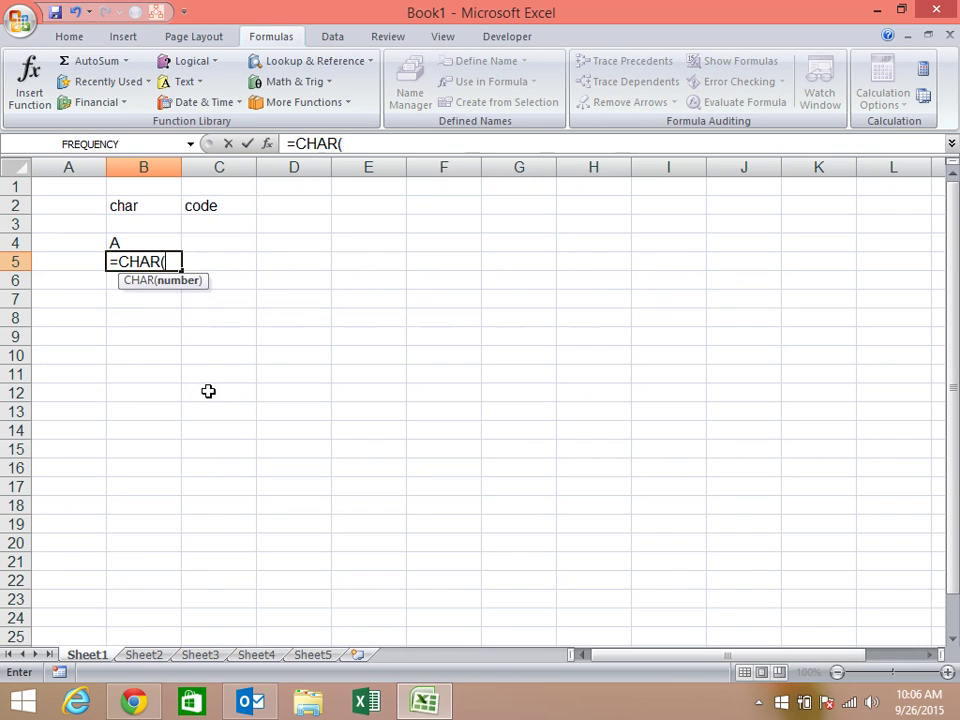
text(cod)
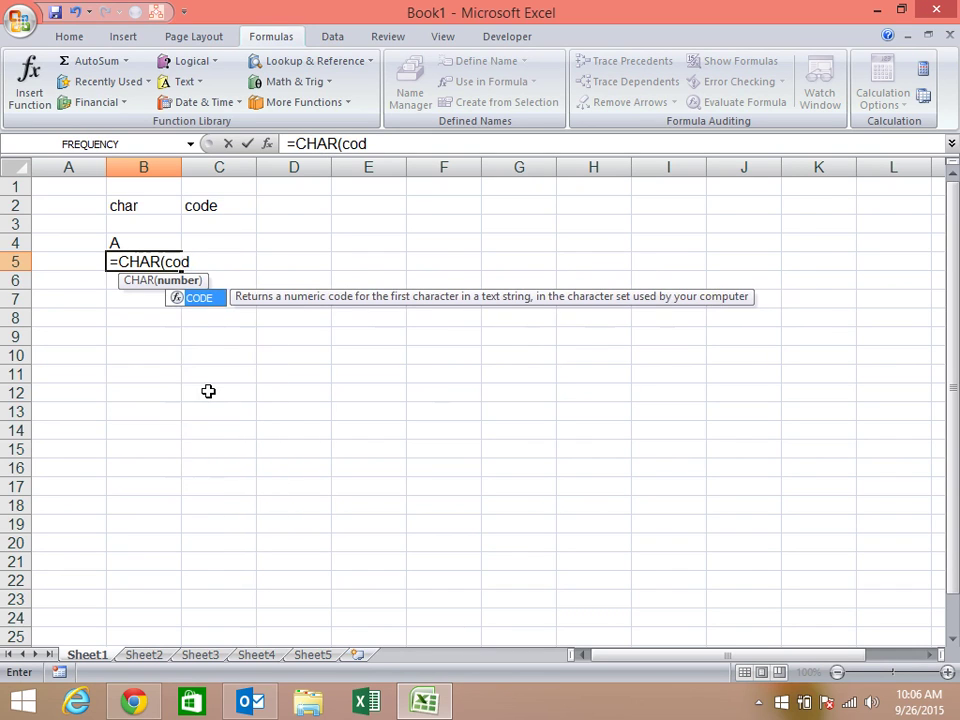
key(Tab)
key(Up)
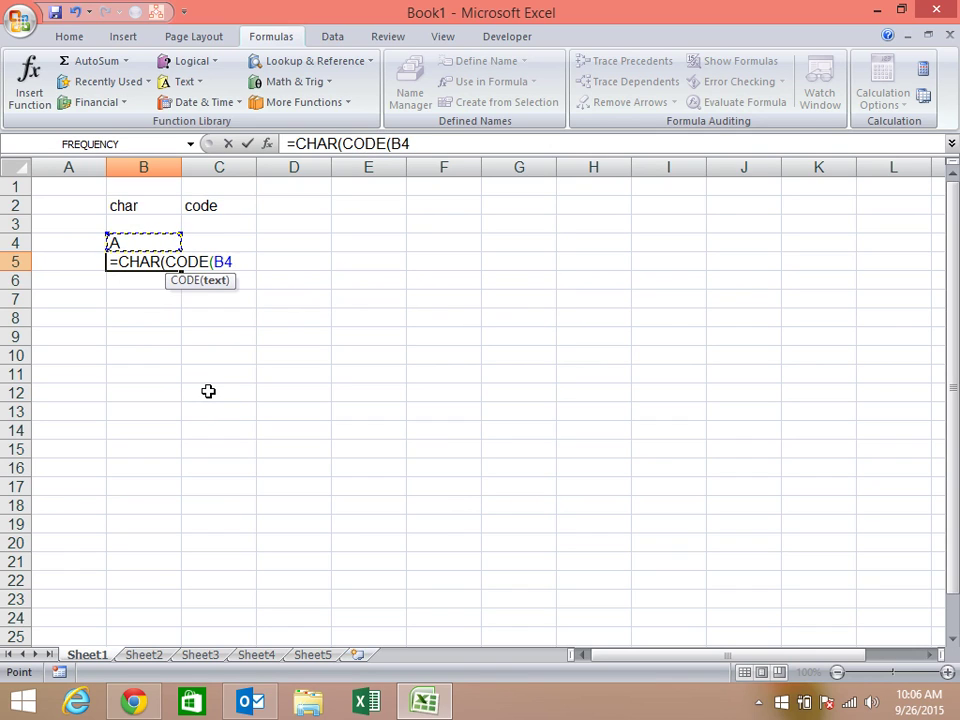
text()+1))
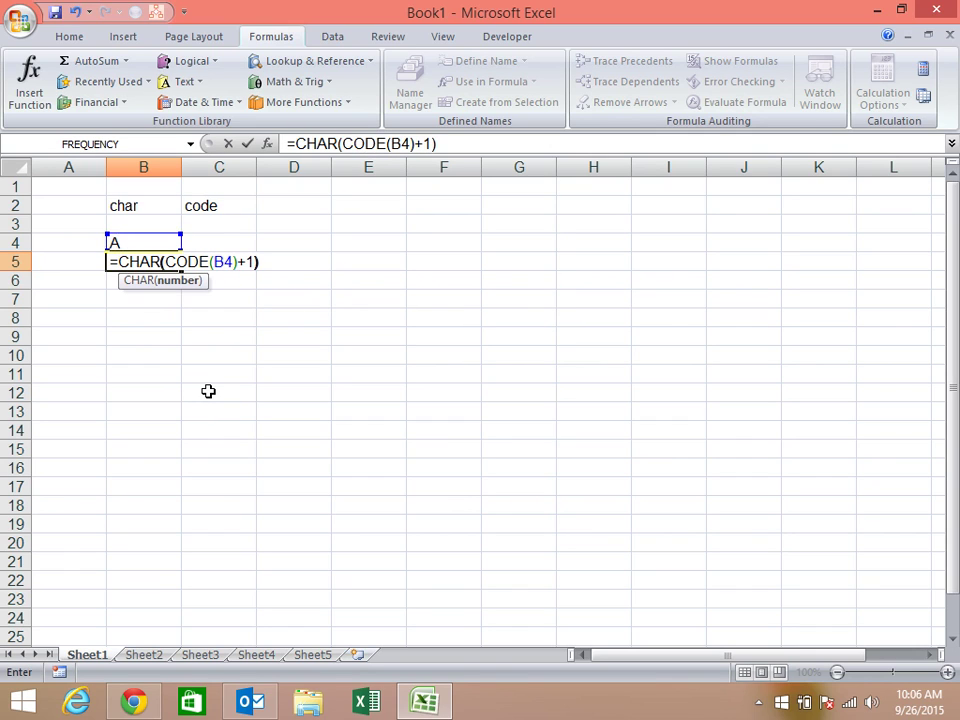
key(Return)
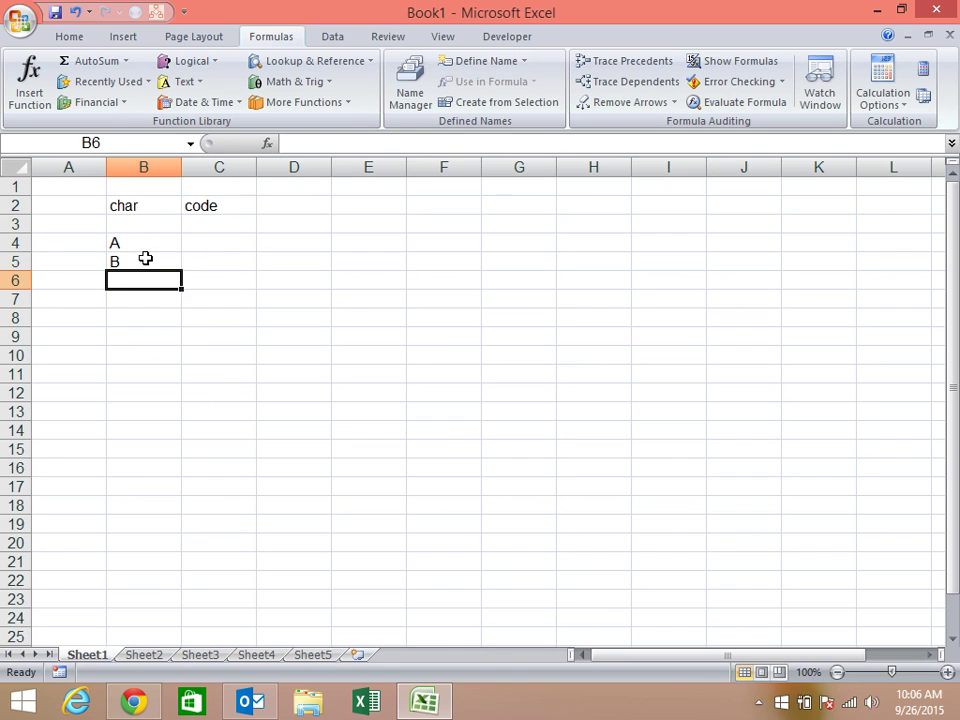
click(144, 259)
drag(181, 270, 147, 592)
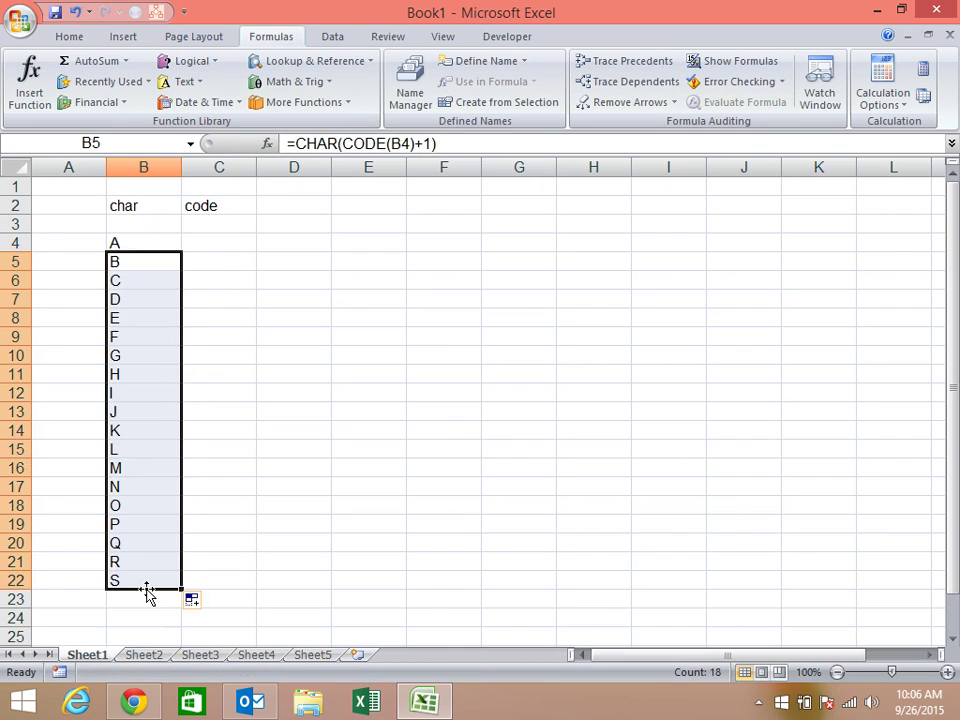
Enter =CHAR(CODE(B4)+32) in C4 and fill it down to C22, giving lowercase a–s.
click(228, 242)
text(=)
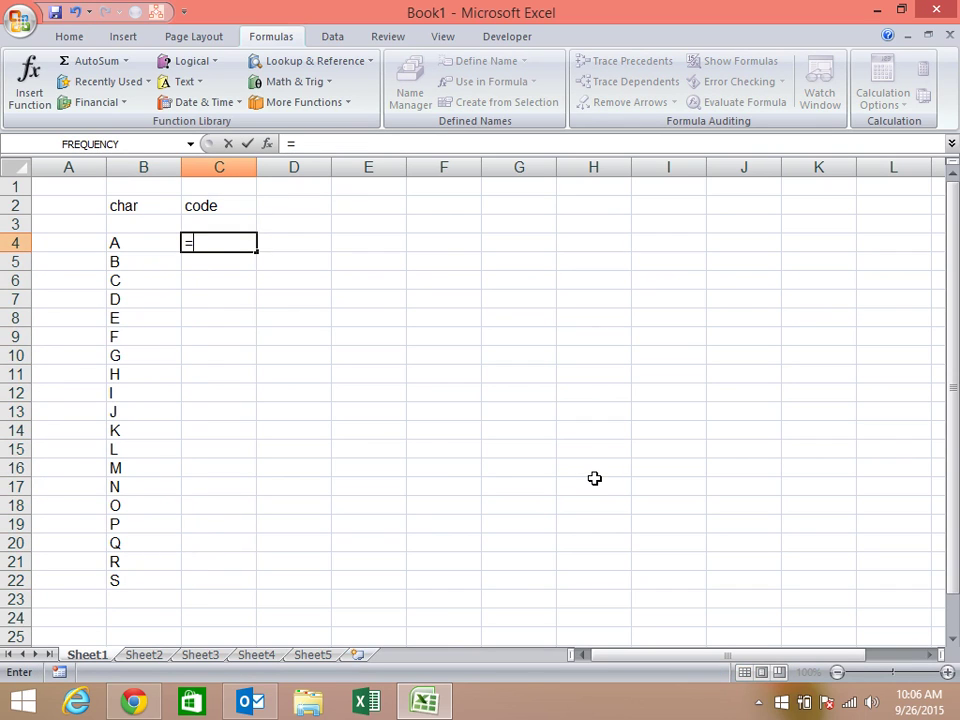
text(ch)
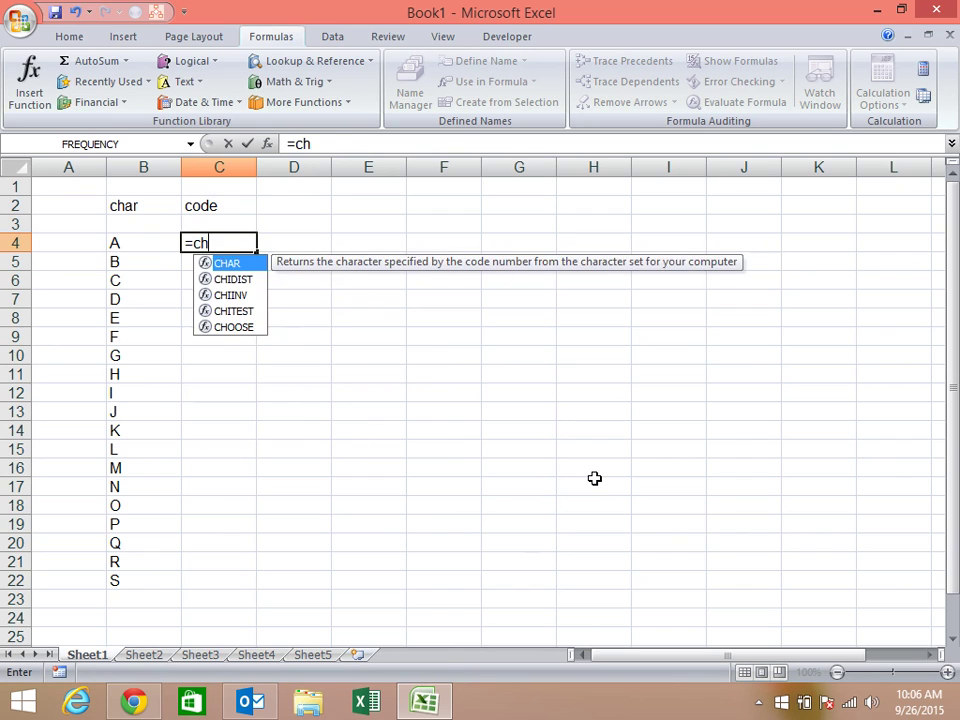
key(Tab)
key(Left)
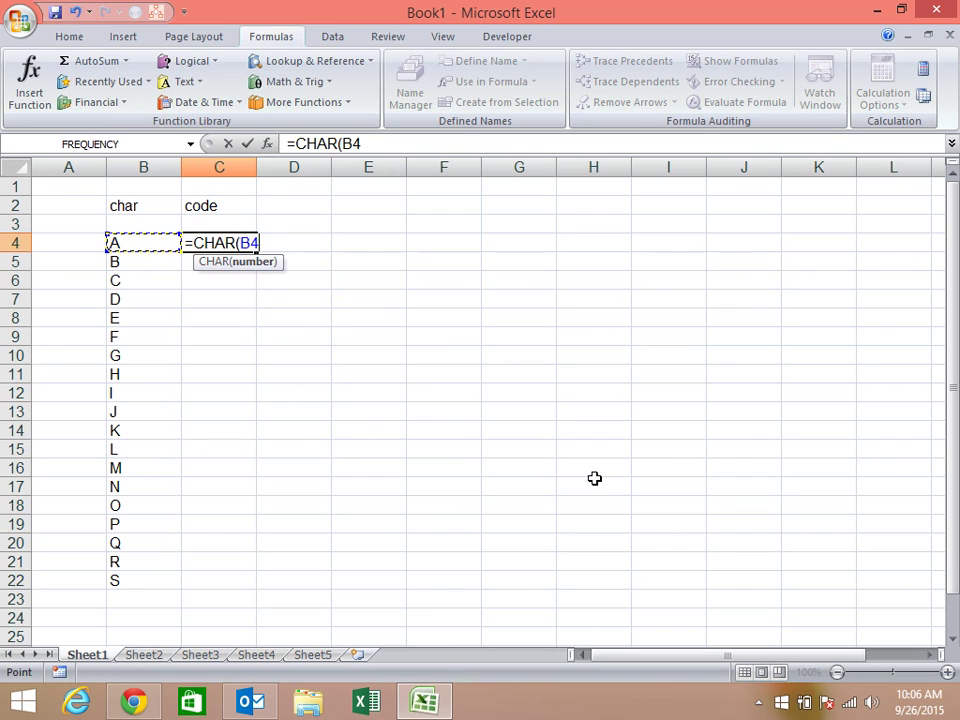
key(BackSpace)
key(BackSpace)
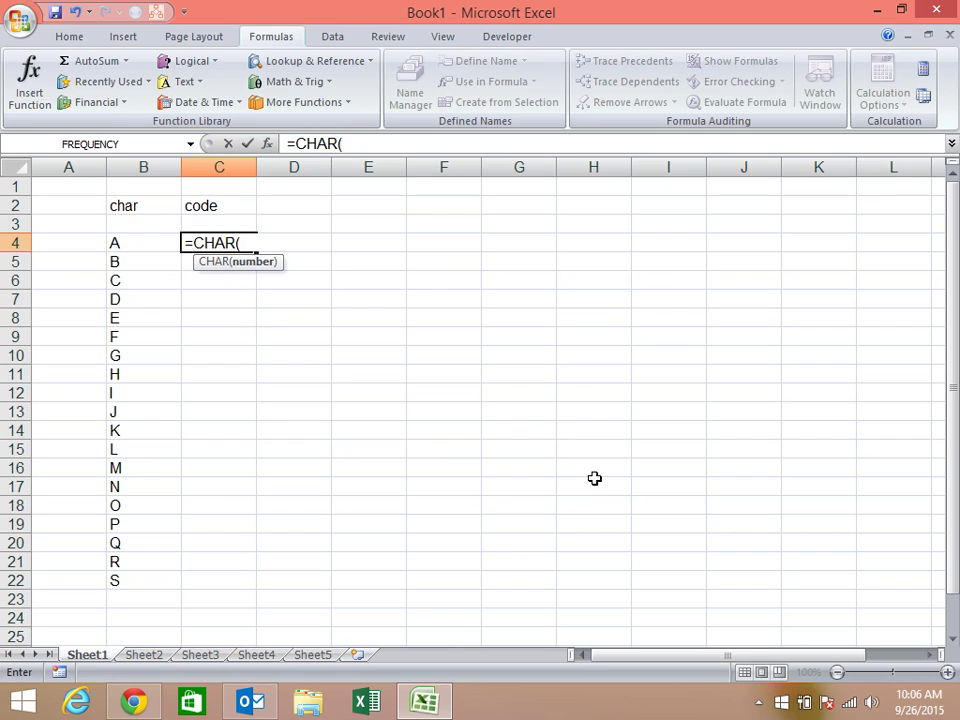
text(cod)
key(Tab)
key(Left)
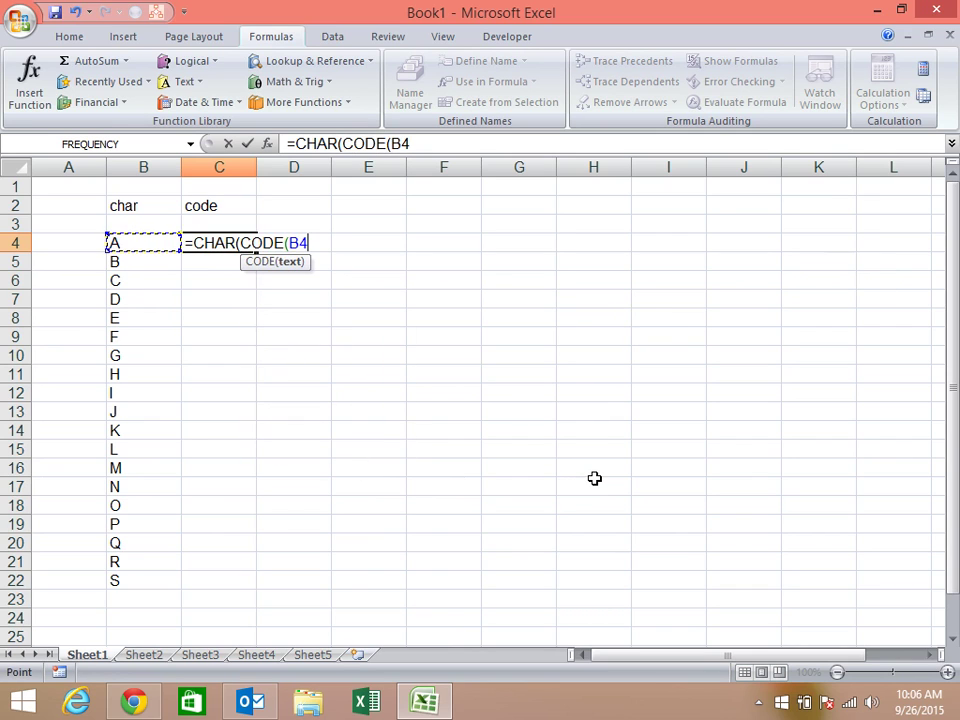
text()+32)
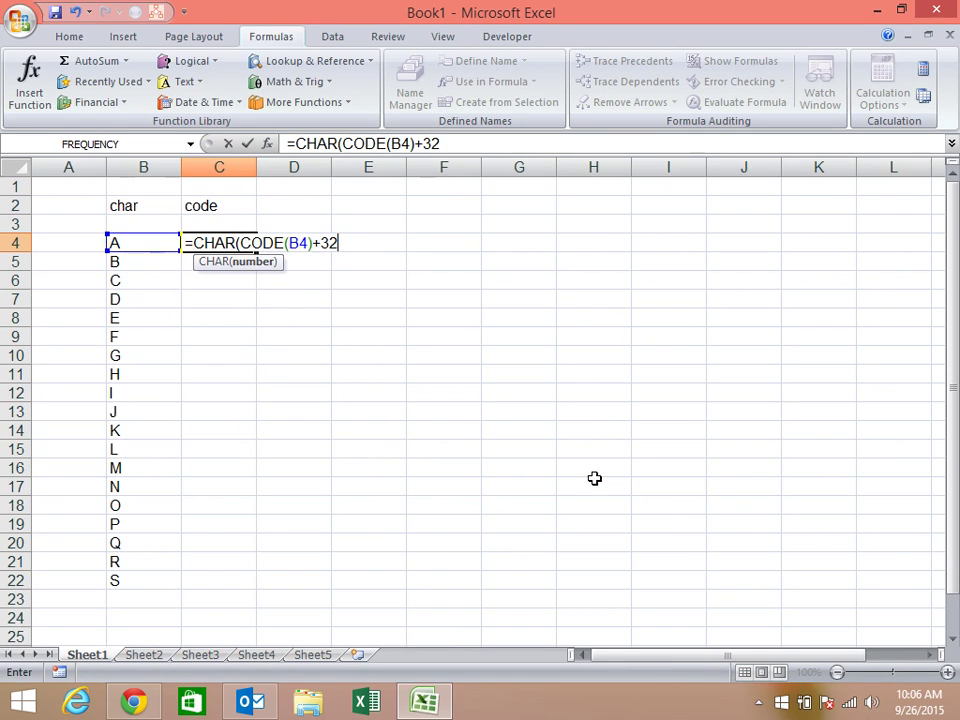
text())
key(Return)
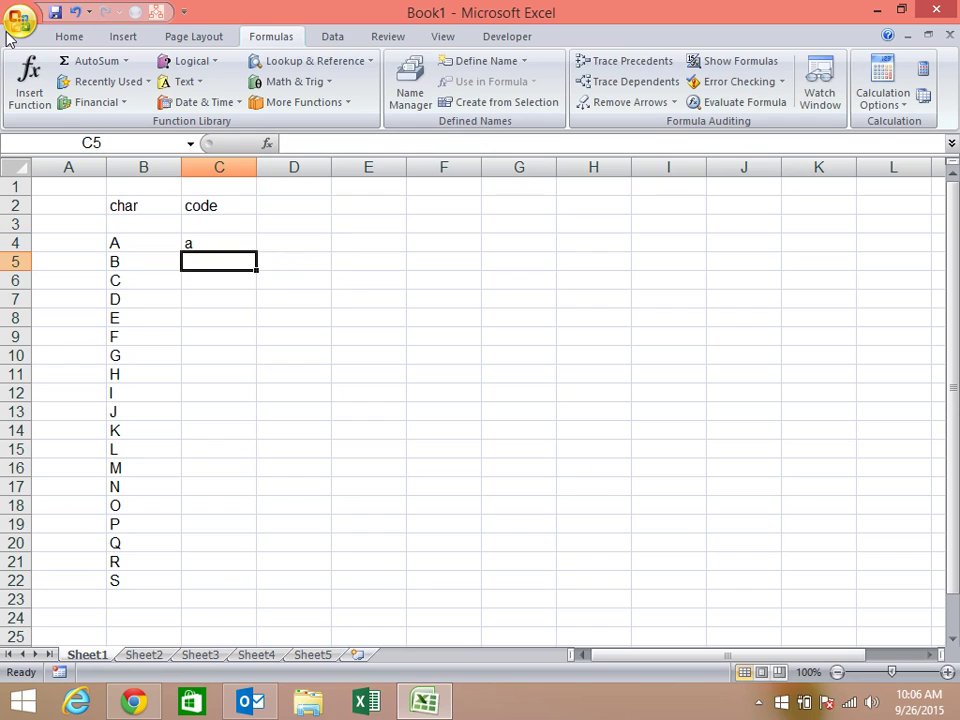
click(239, 240)
drag(255, 252, 227, 585)
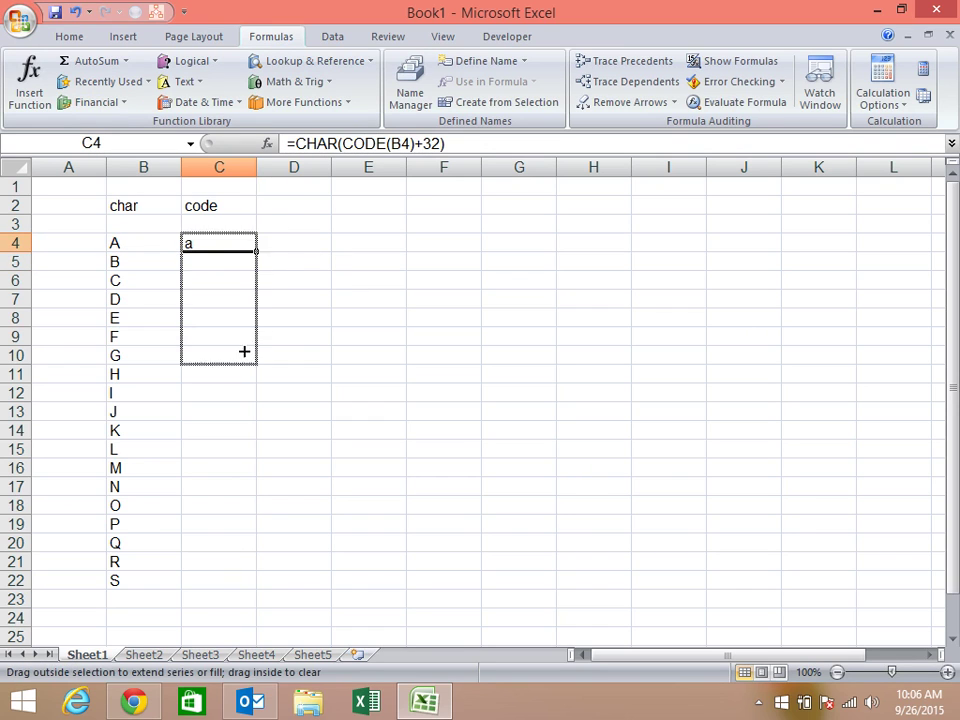
click(395, 435)
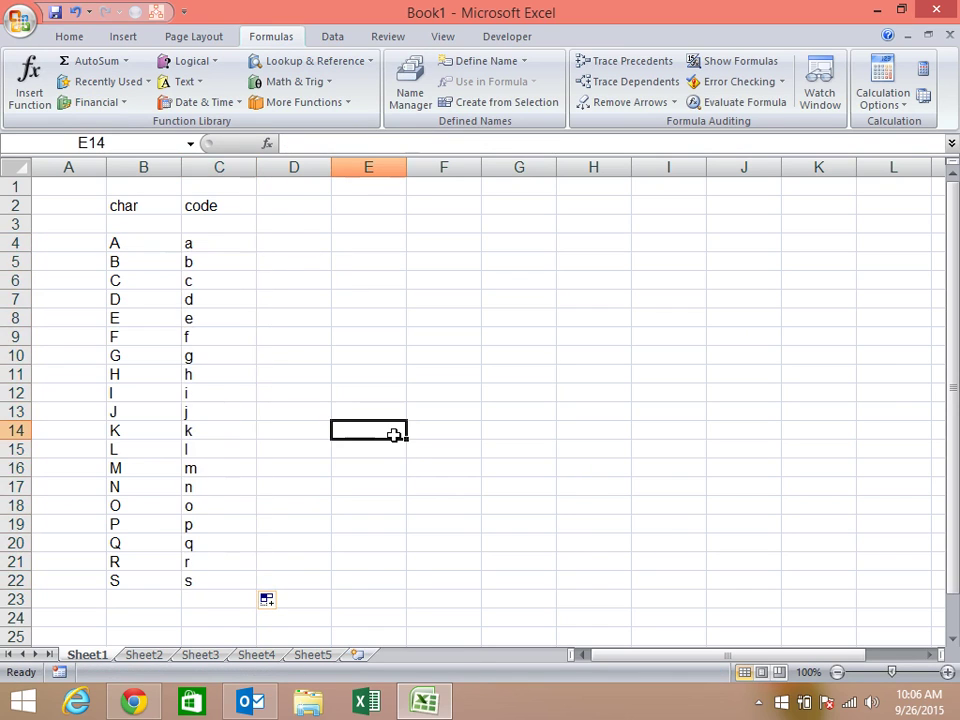
Clear the capital and lowercase letters from B4:C22.
mouse_move(150, 240)
mouse_down()
mouse_move(215, 558)
mouse_move(196, 580)
mouse_up()
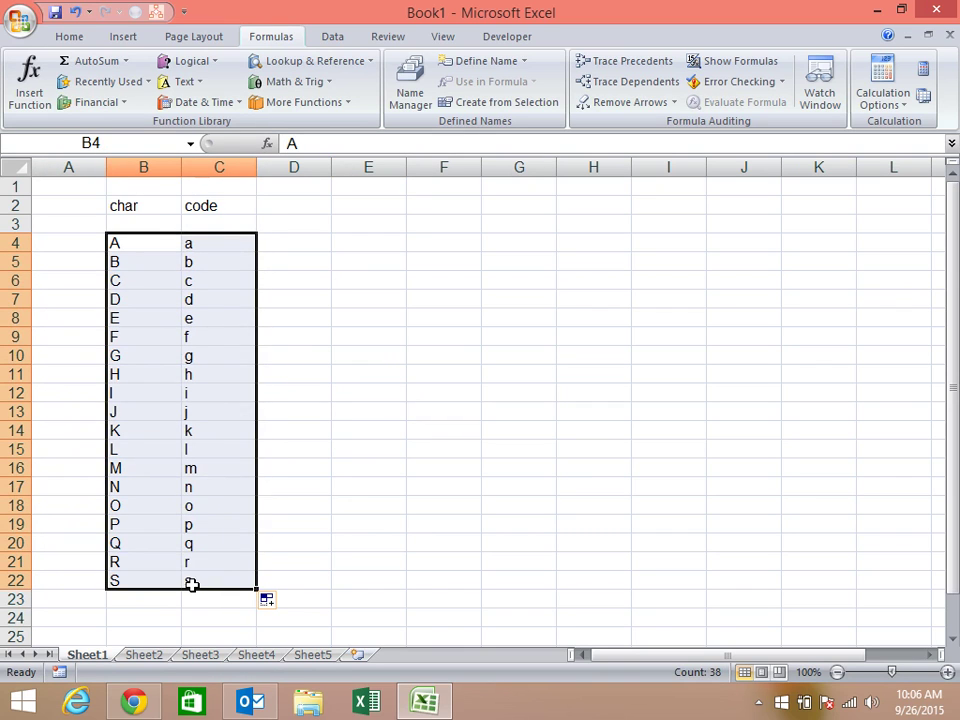
key(Delete)
key(Down)
key(Up)
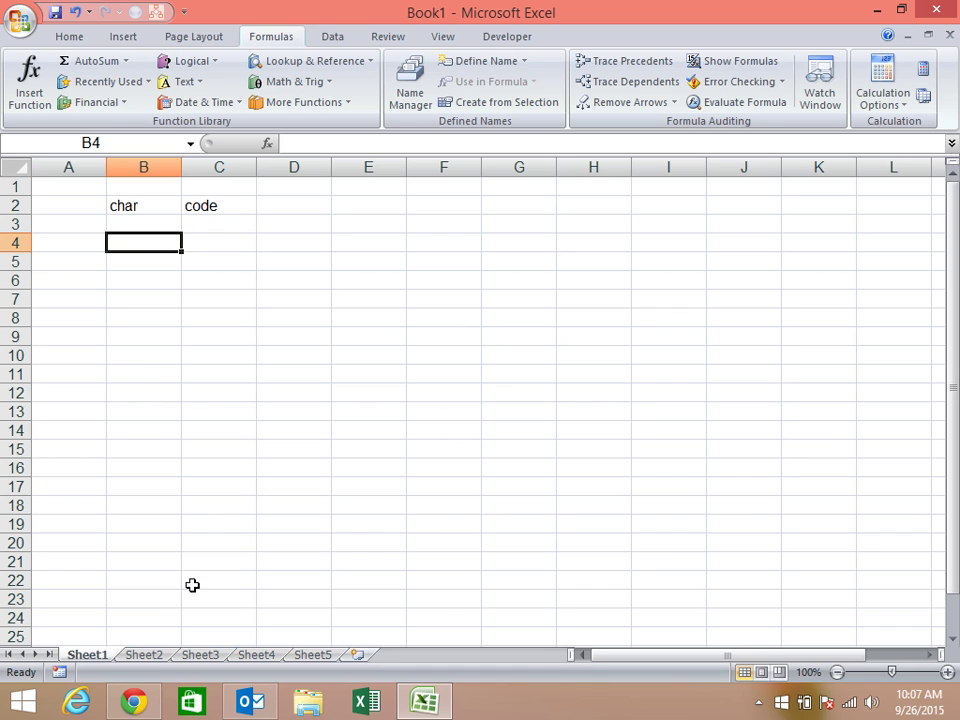
Fill B4:B17 at once with =RANDBETWEEN(10,90) using Ctrl+Enter.
key(shift+Right)
key(shift+Left)
key(shift+Down)
key(shift+Down)
key(shift+Down)
key(shift+Down)
text(=ra)
key(Down)
key(Down)
key(Down)
key(Up)
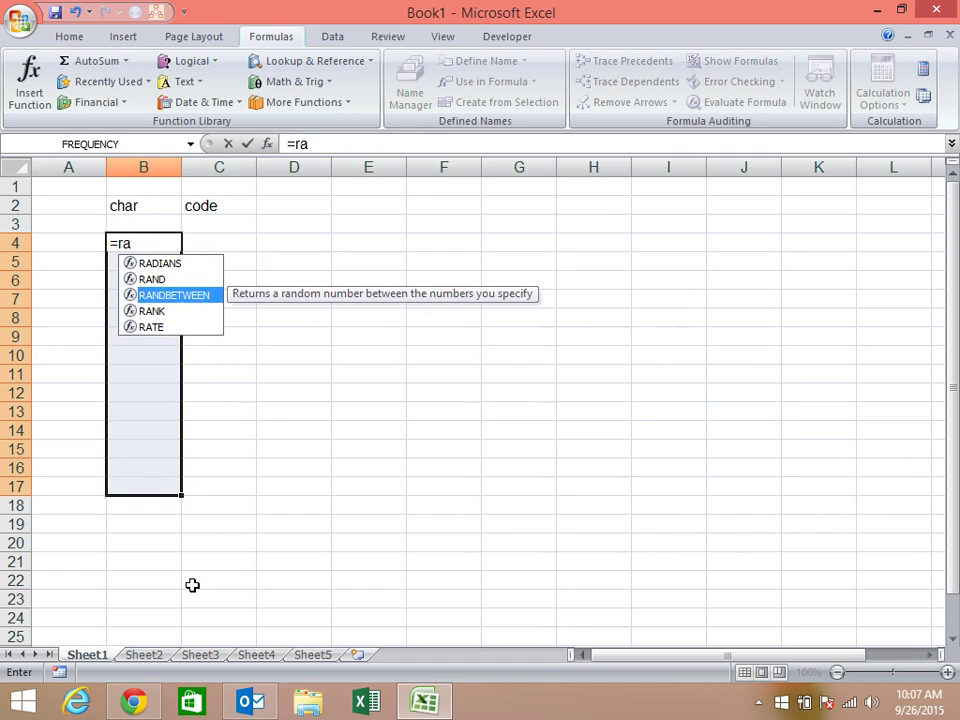
key(Tab)
text(10,90)
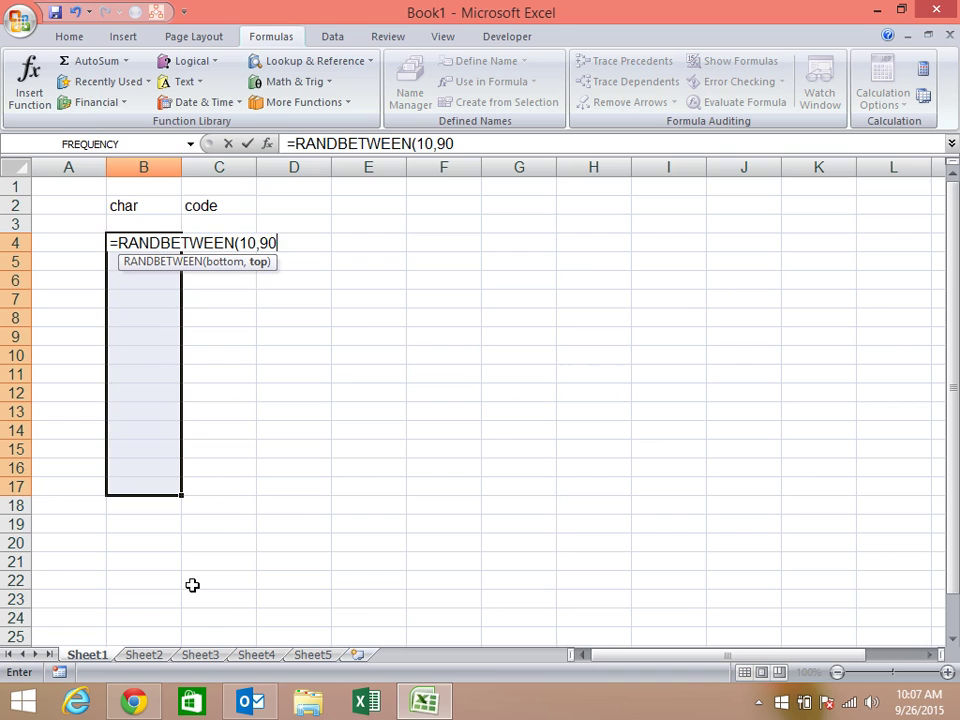
key(ctrl+Return)
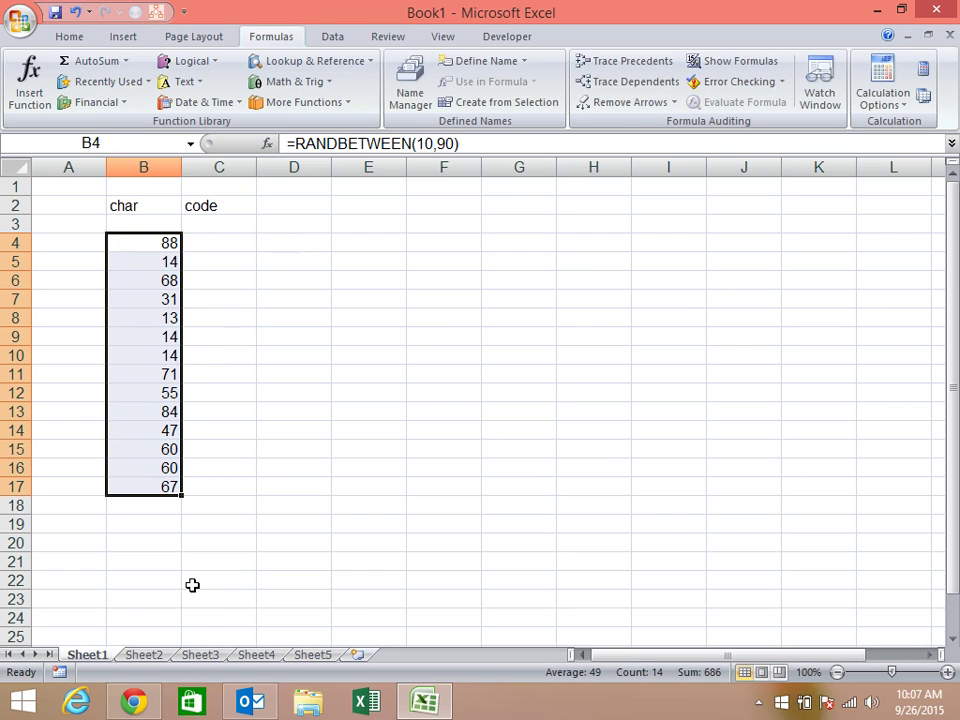
key(Right)
Enter =REPT("*",B4) in C4 and copy it down to C17 as asterisk bars.
text(=ch)
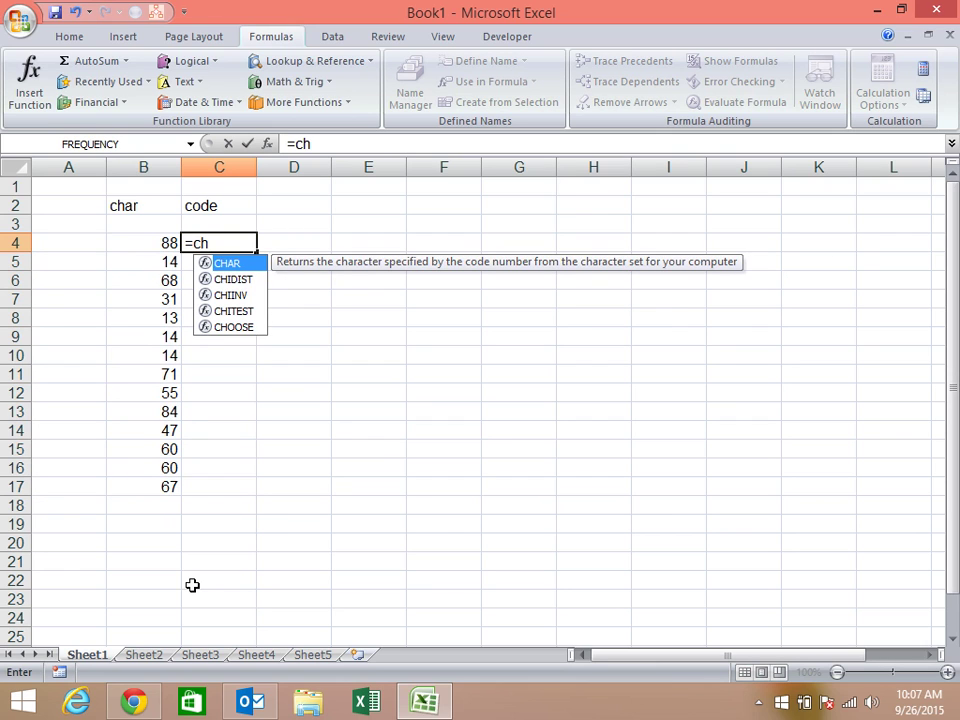
key(BackSpace)
key(BackSpace)
key(BackSpace)
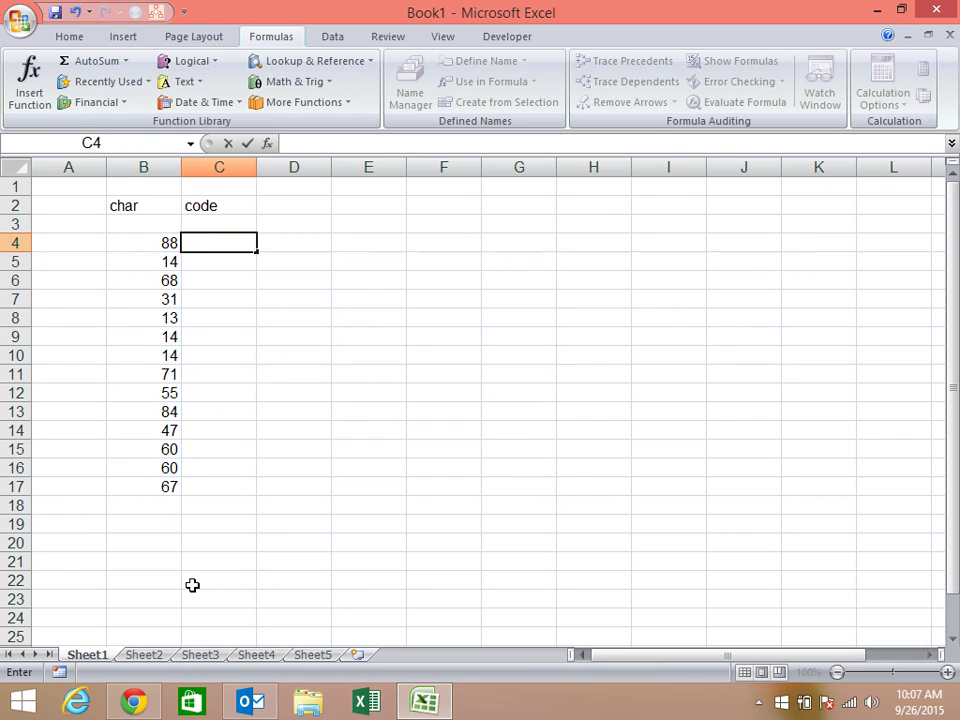
text(=re)
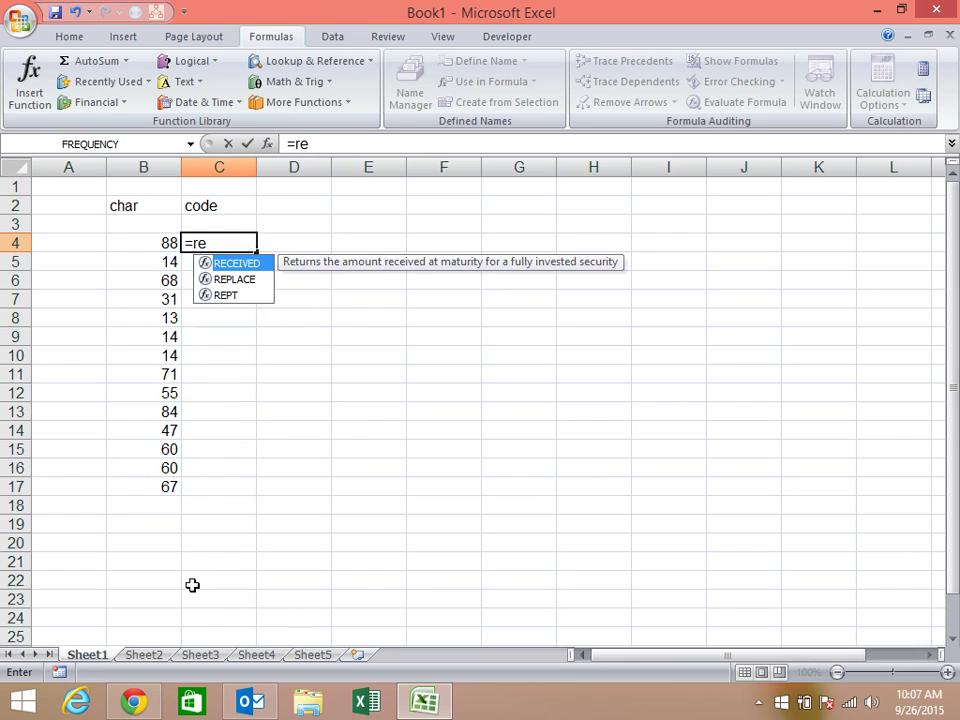
key(Down)
key(Down)
key(Tab)
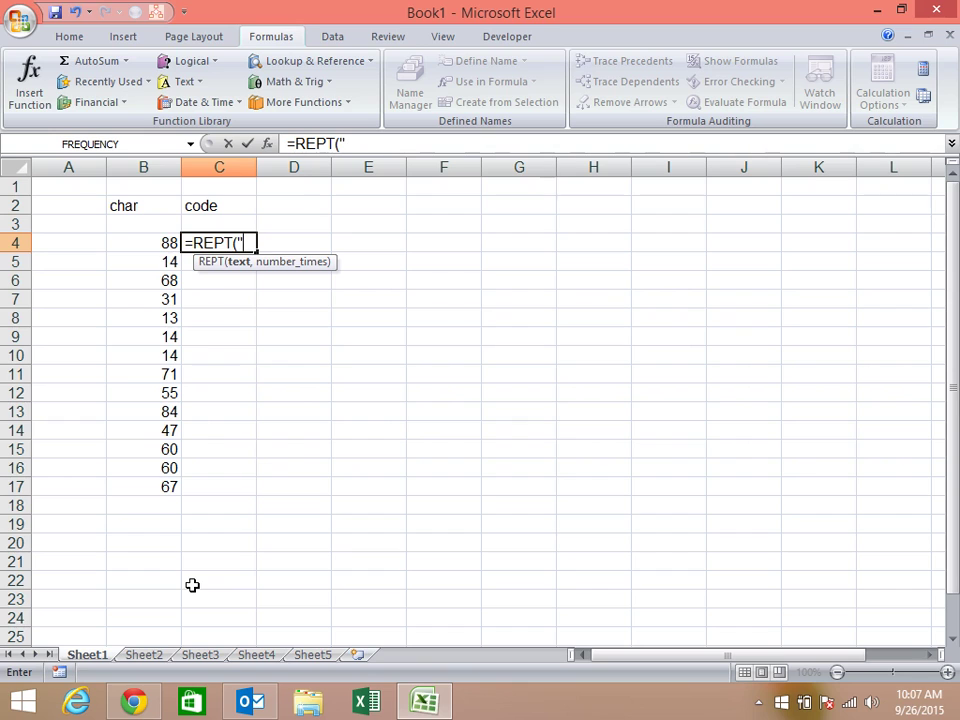
key(BackSpace)
text(,)
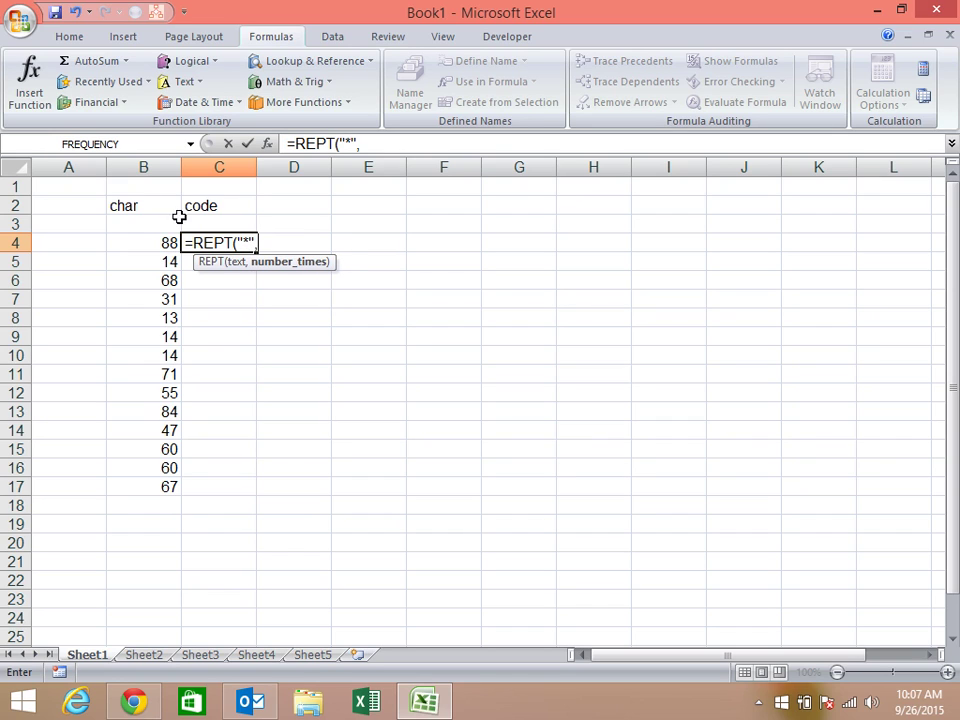
click(170, 240)
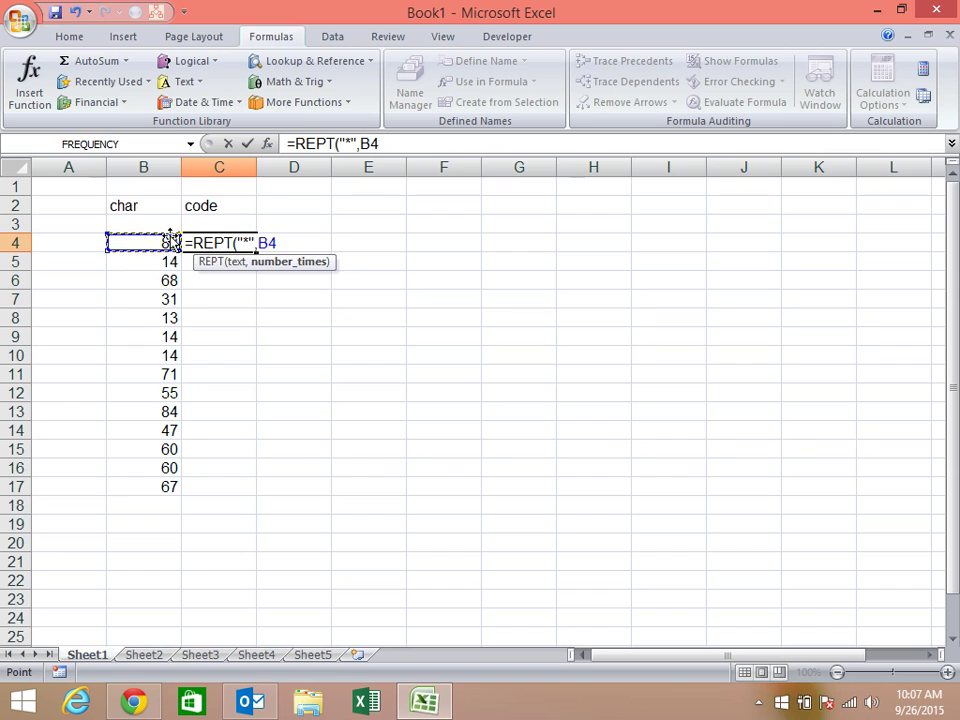
text())
key(Return)
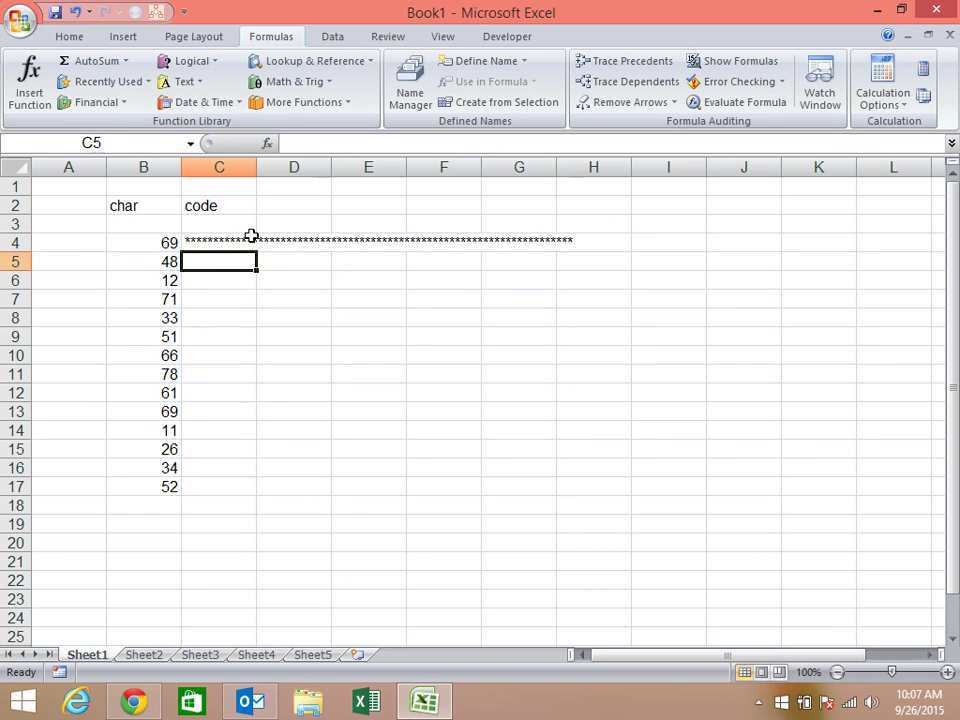
click(250, 240)
mouse_move(256, 250)
mouse_down()
mouse_move(260, 380)
mouse_move(225, 500)
mouse_up()
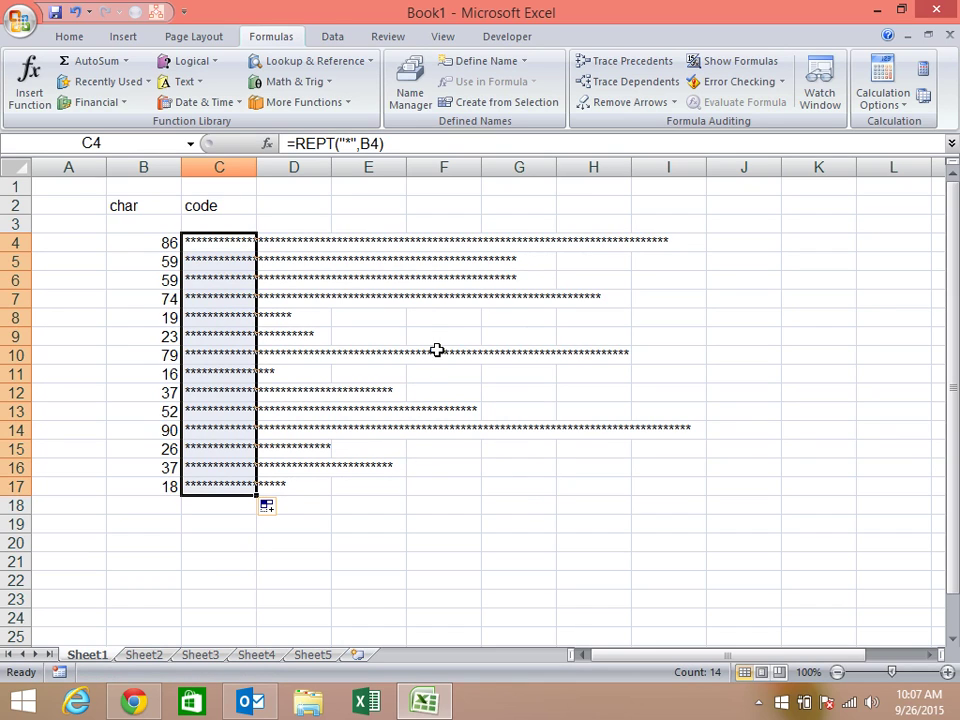
Change C4 to =REPT("*",B4/10) and copy it down to C17.
click(443, 280)
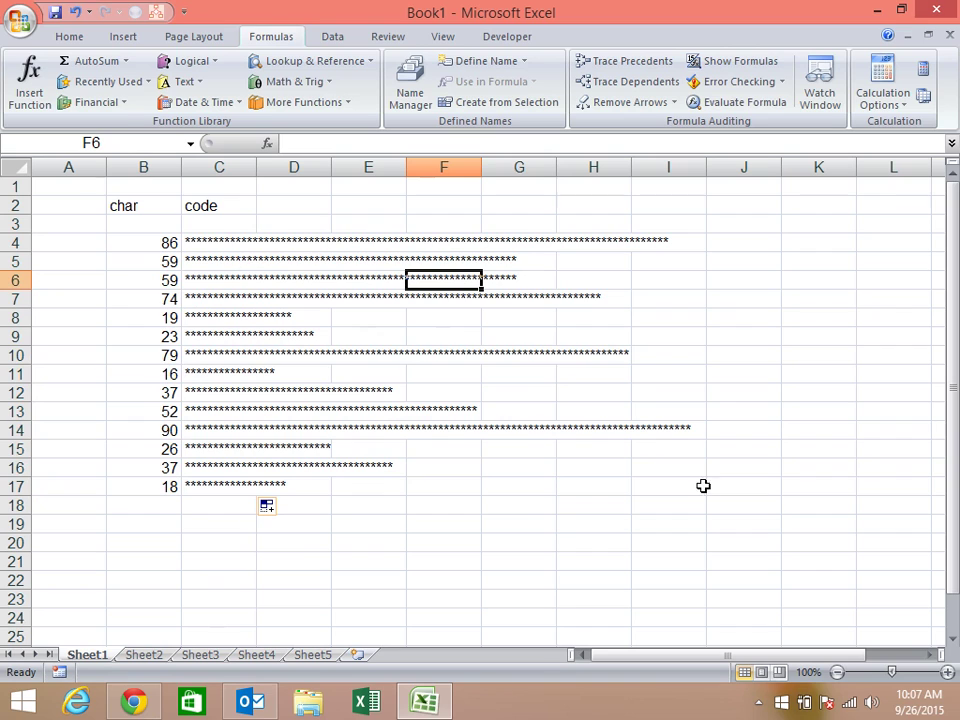
click(762, 704)
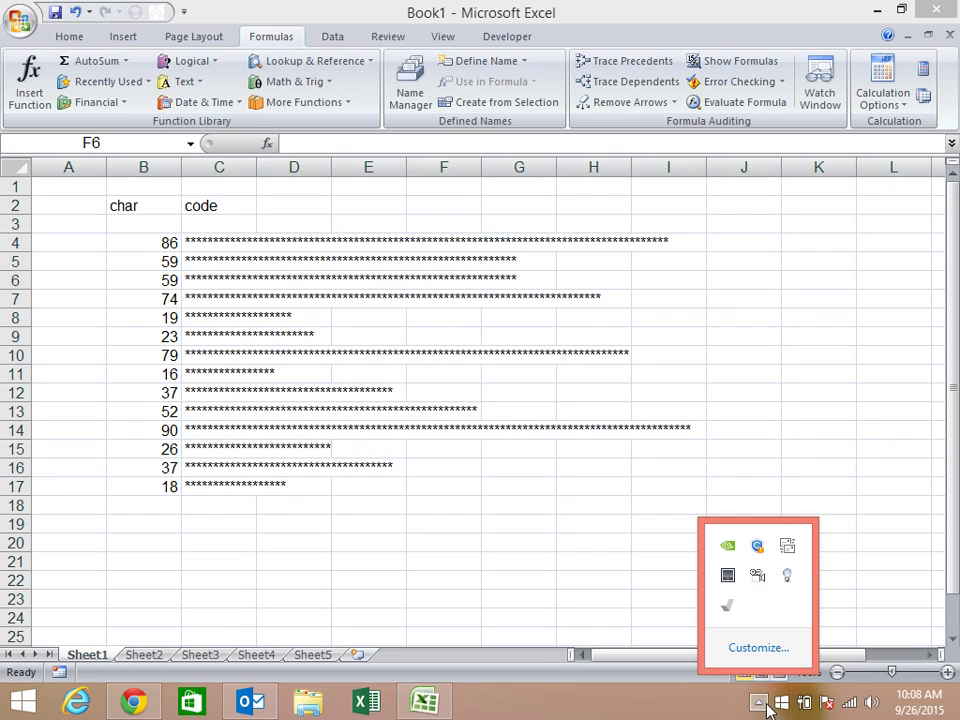
click(447, 507)
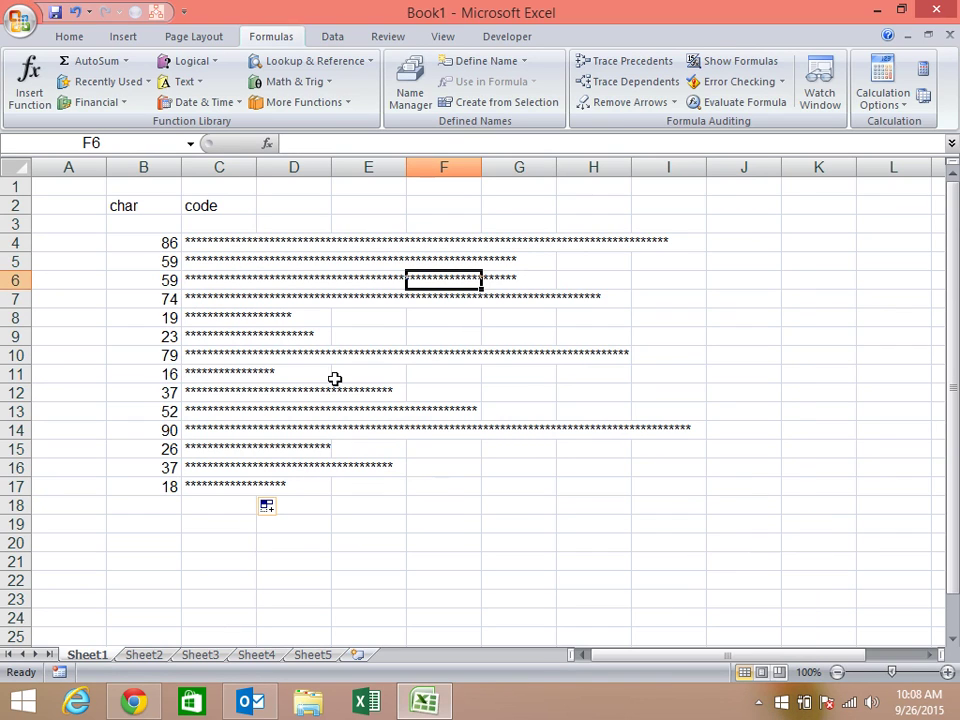
mouse_move(205, 242)
mouse_down()
mouse_move(214, 503)
mouse_move(219, 489)
mouse_up()
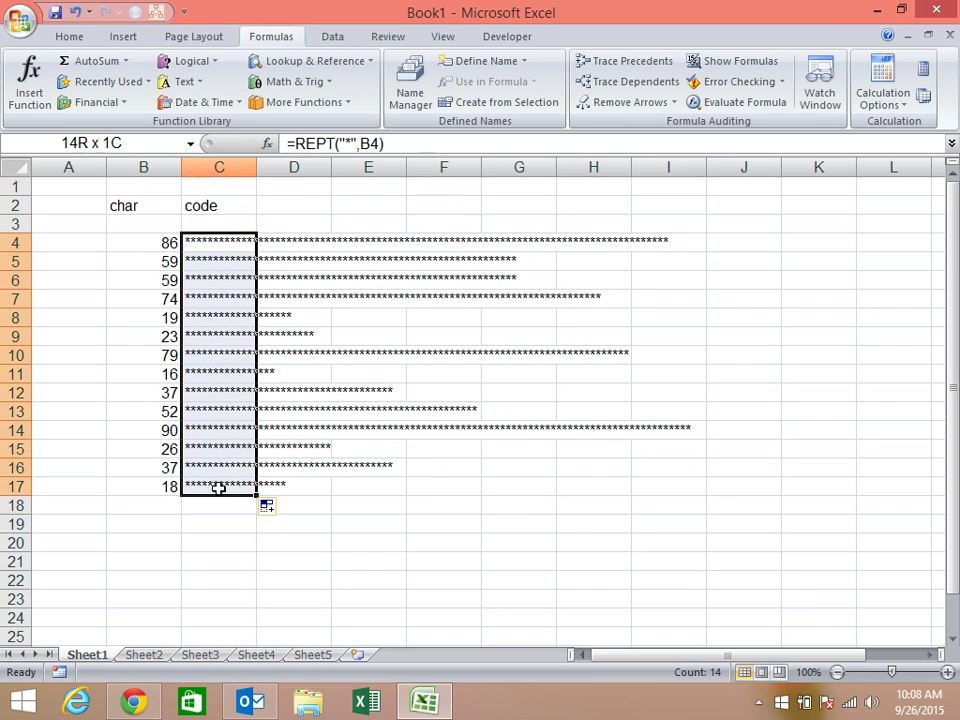
click(594, 374)
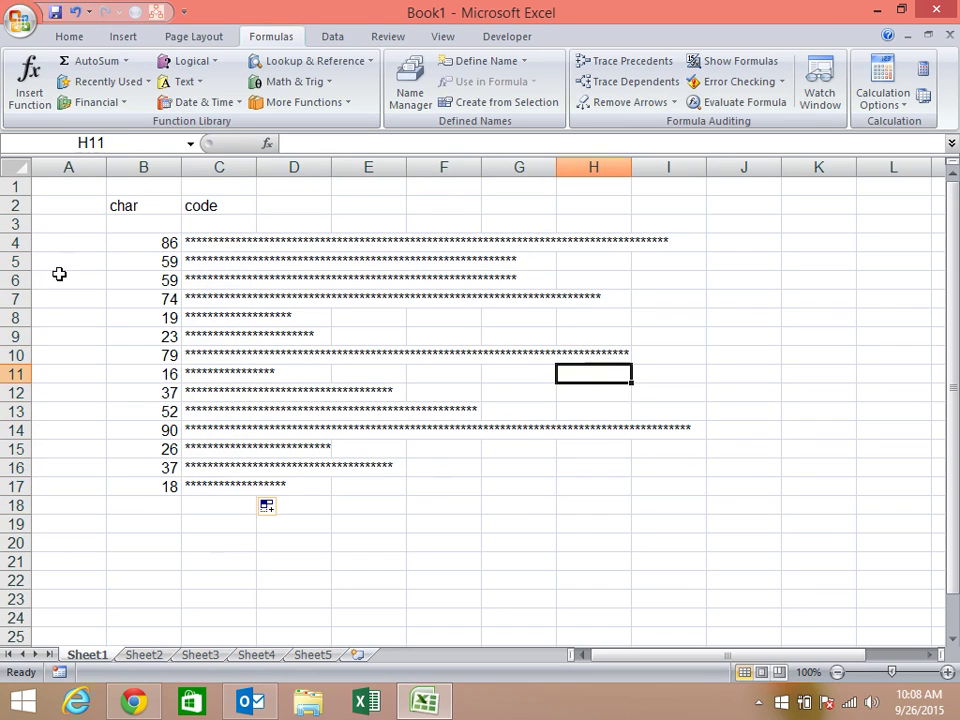
click(197, 242)
click(378, 146)
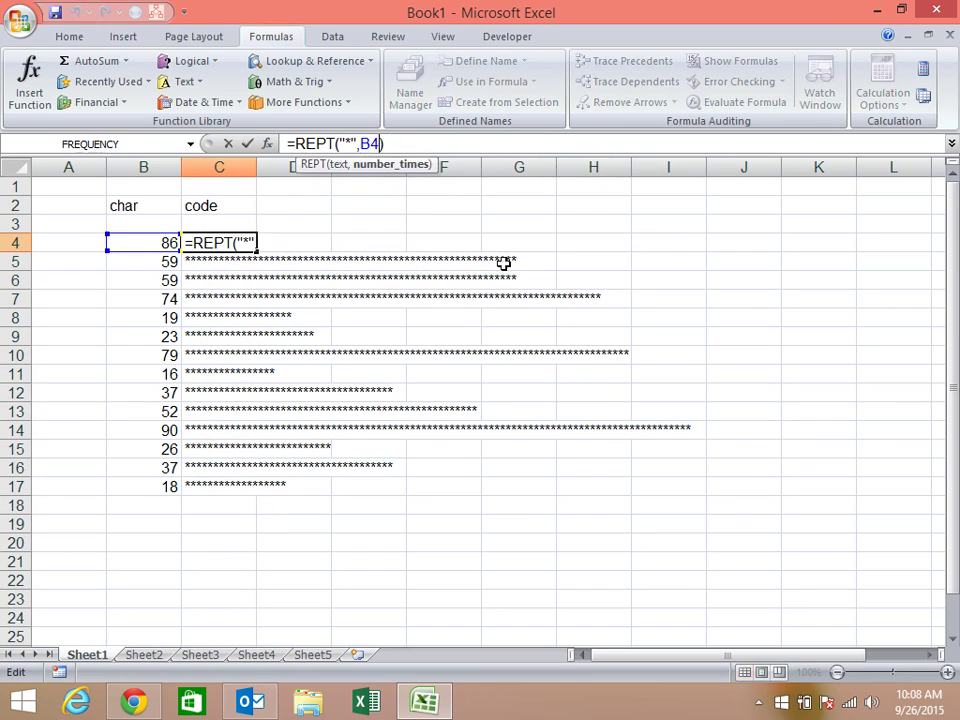
text(/10)
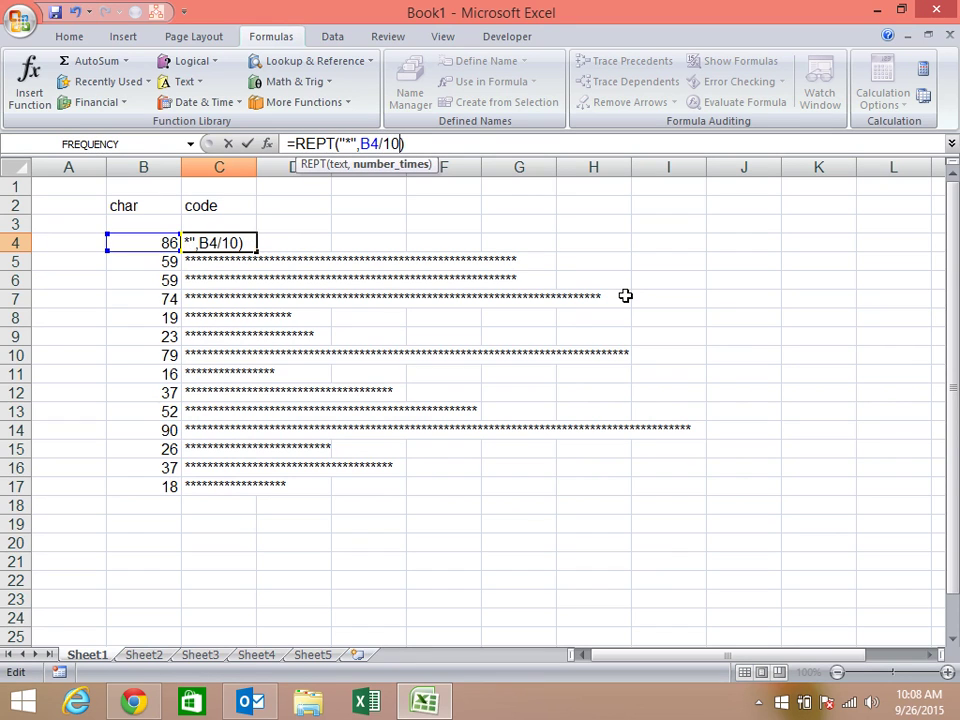
key(Return)
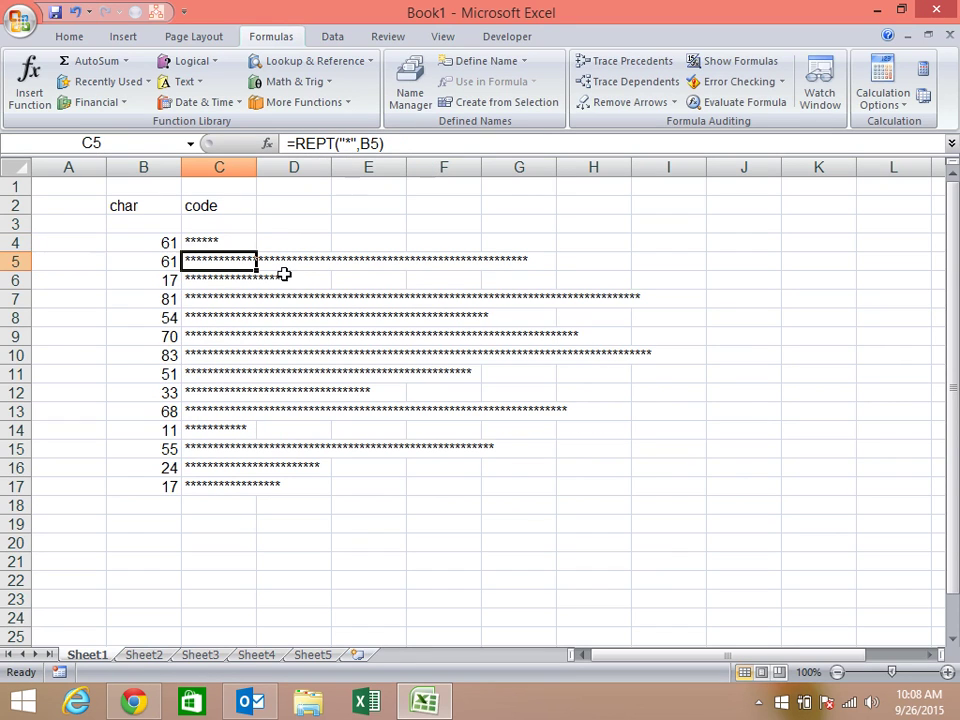
click(248, 246)
double_click(255, 251)
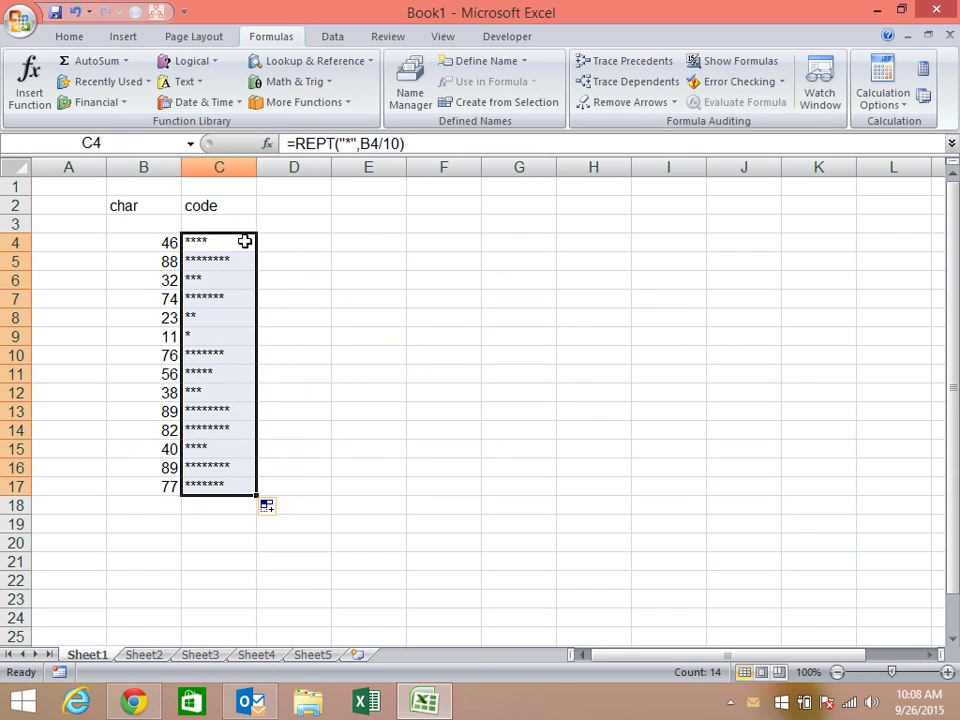
click(246, 241)
Change C4 to =REPT("|",B4/10) and fill it down to C17.
click(356, 143)
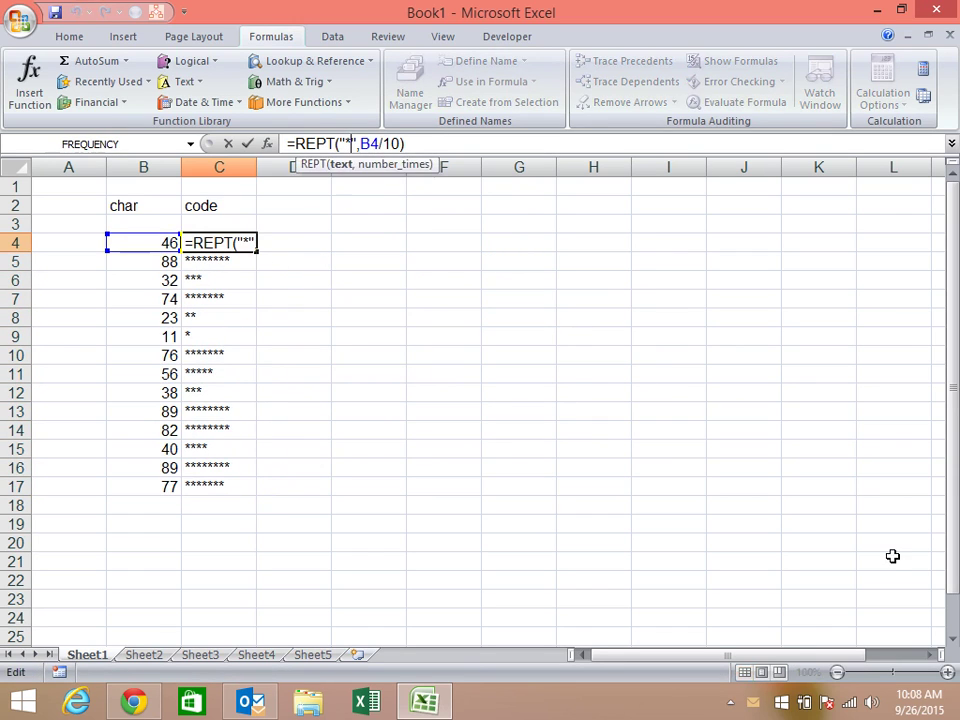
key(BackSpace)
text(|)
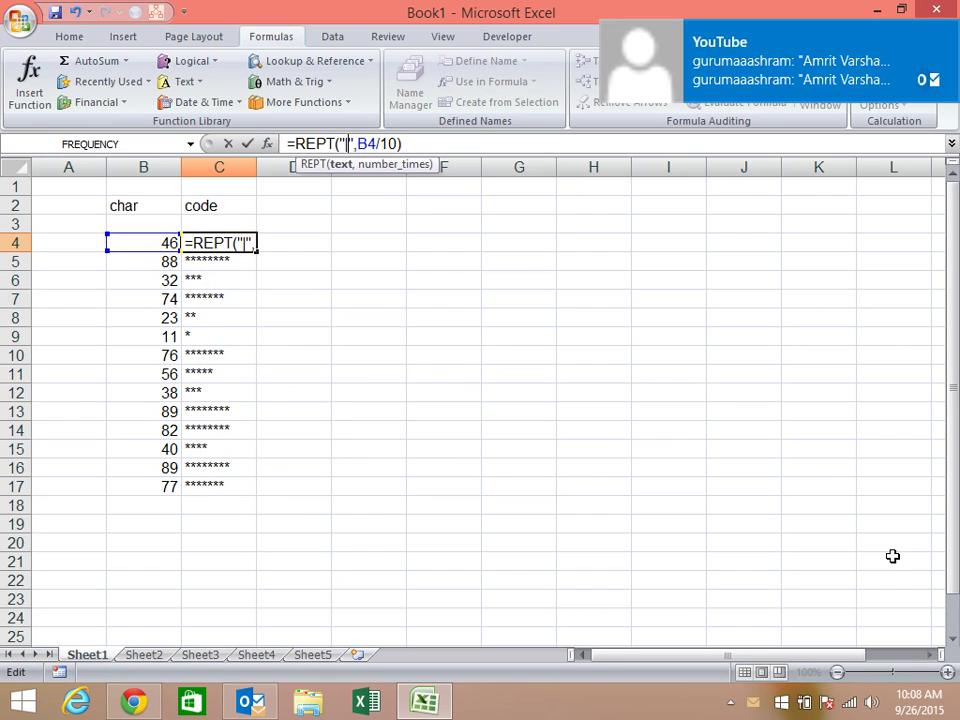
key(Return)
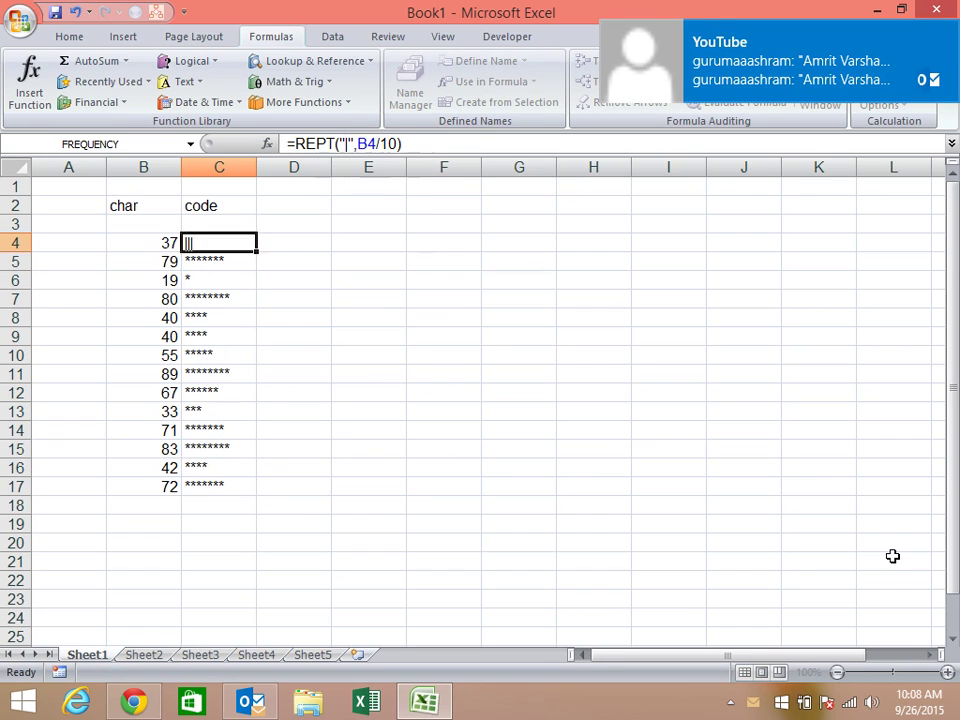
click(246, 242)
double_click(256, 252)
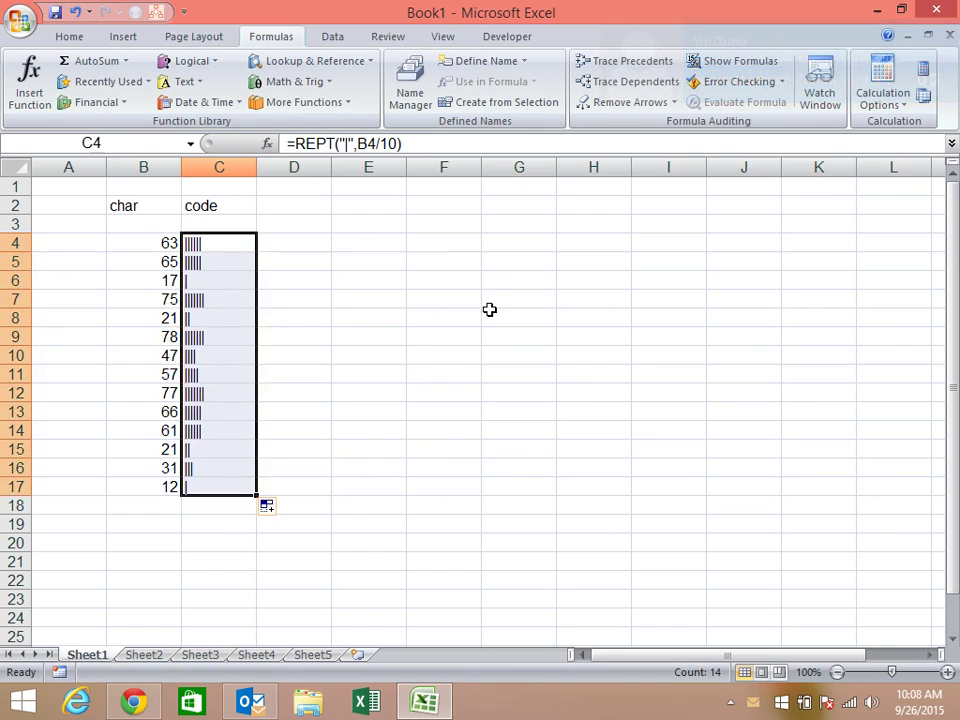
Format the bar cells in Britannic Bold with an orange font colour.
click(80, 37)
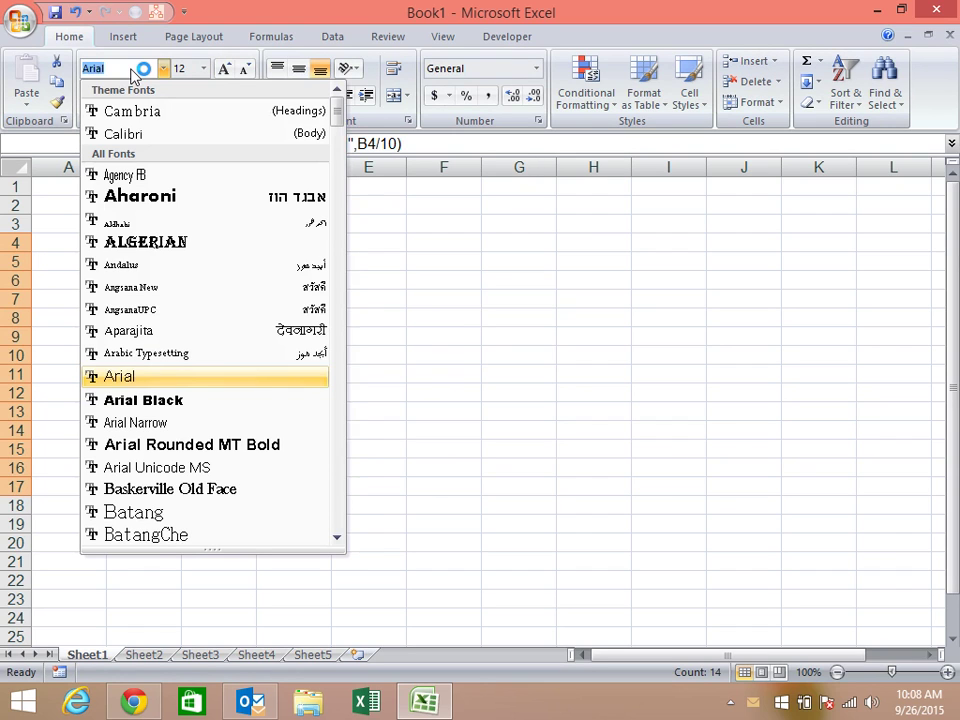
text(bri)
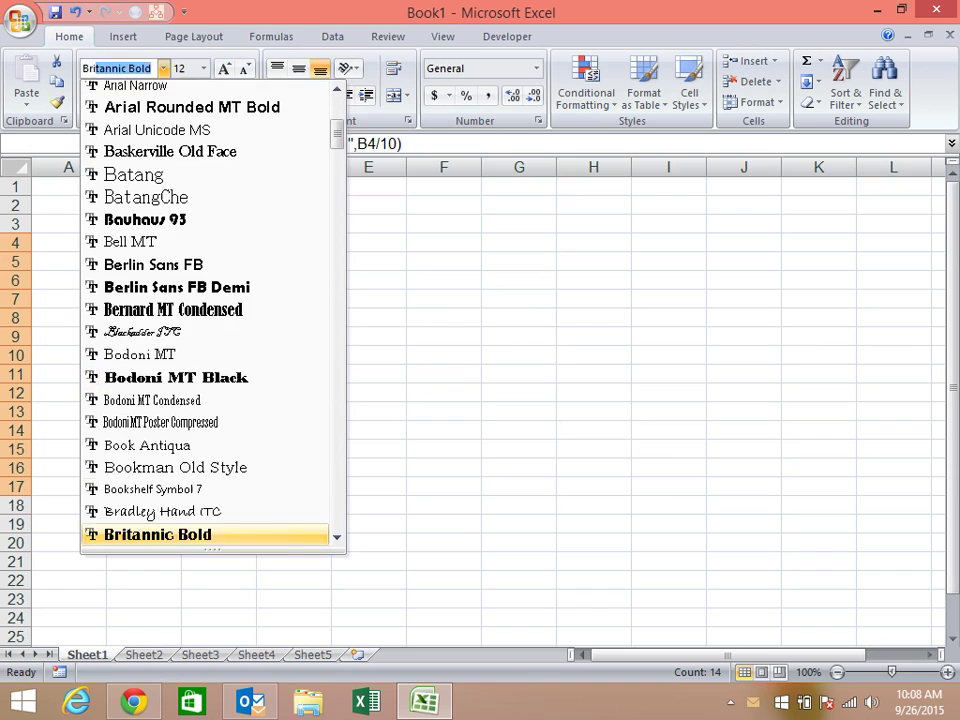
key(Return)
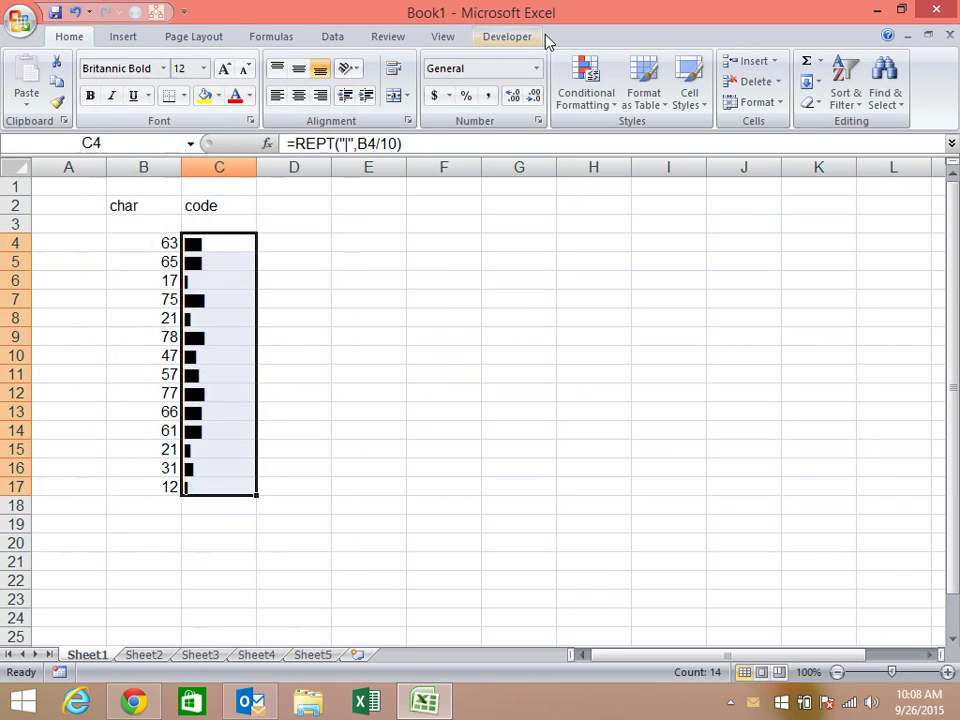
click(250, 97)
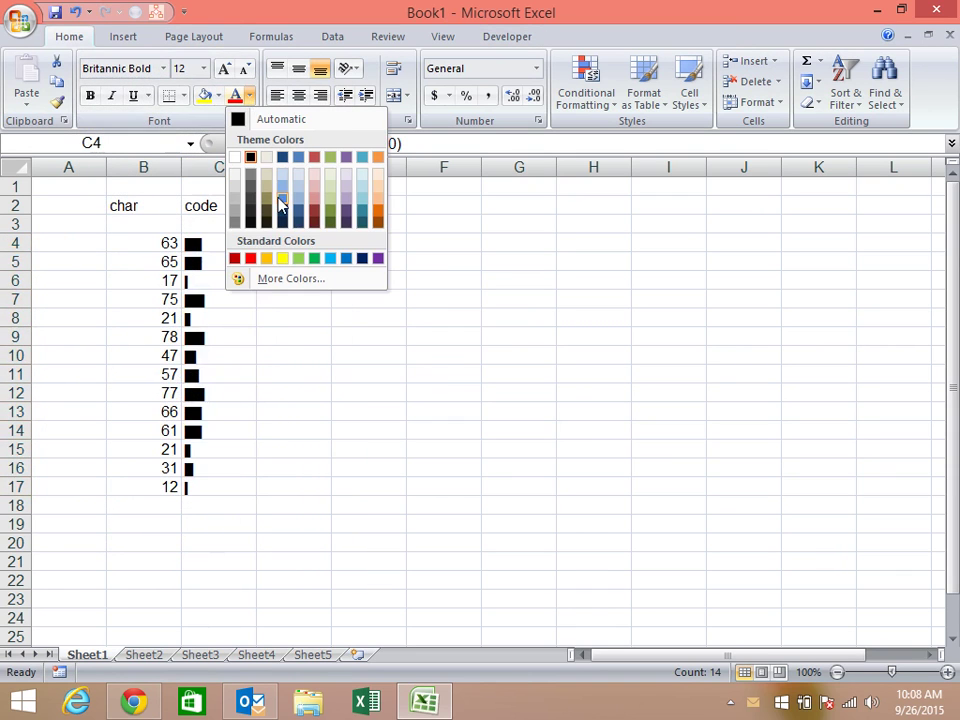
click(379, 213)
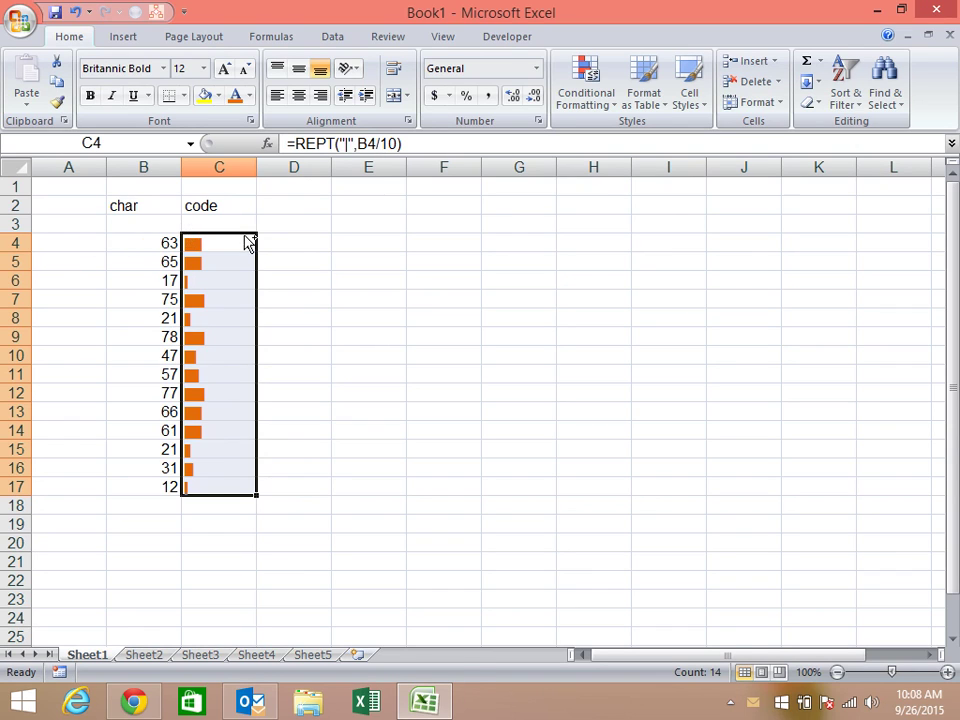
Move the bar cells from column C into D4:D17.
key(ctrl+x)
key(Right)
key(ctrl+v)
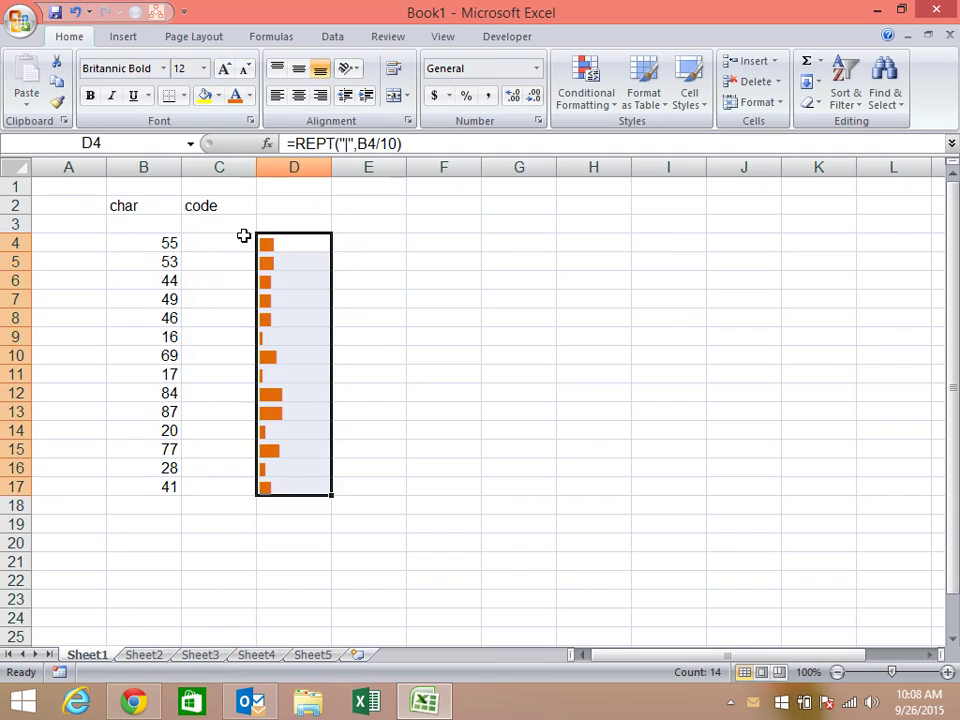
Clear the data in rows 9–20 and make rows 4–8 taller.
mouse_move(135, 247)
mouse_down()
mouse_move(150, 488)
mouse_move(240, 497)
mouse_up()
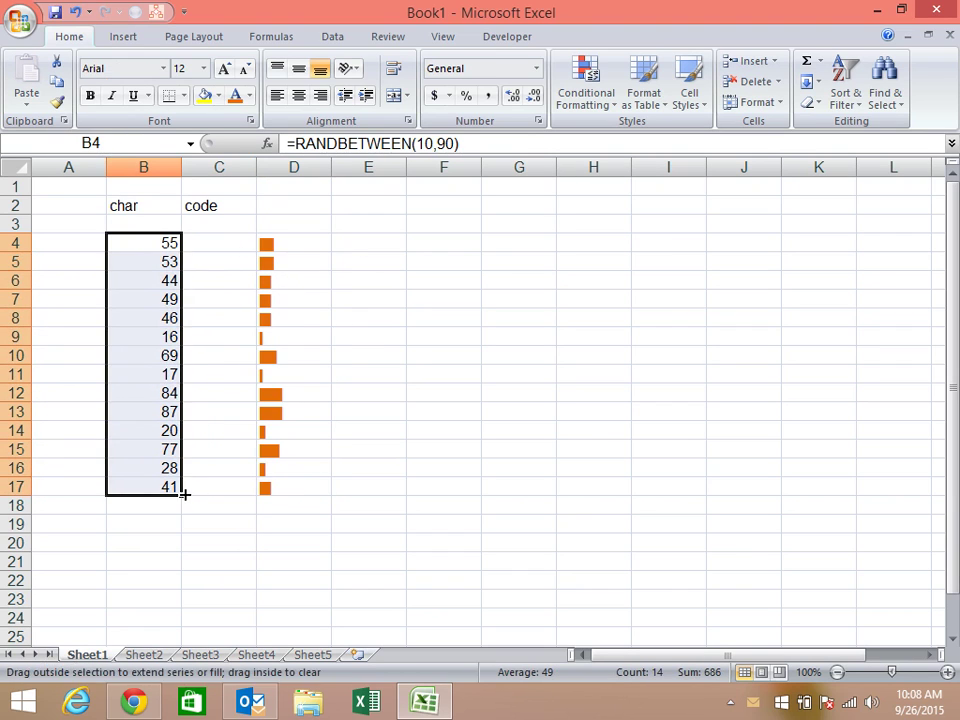
click(328, 247)
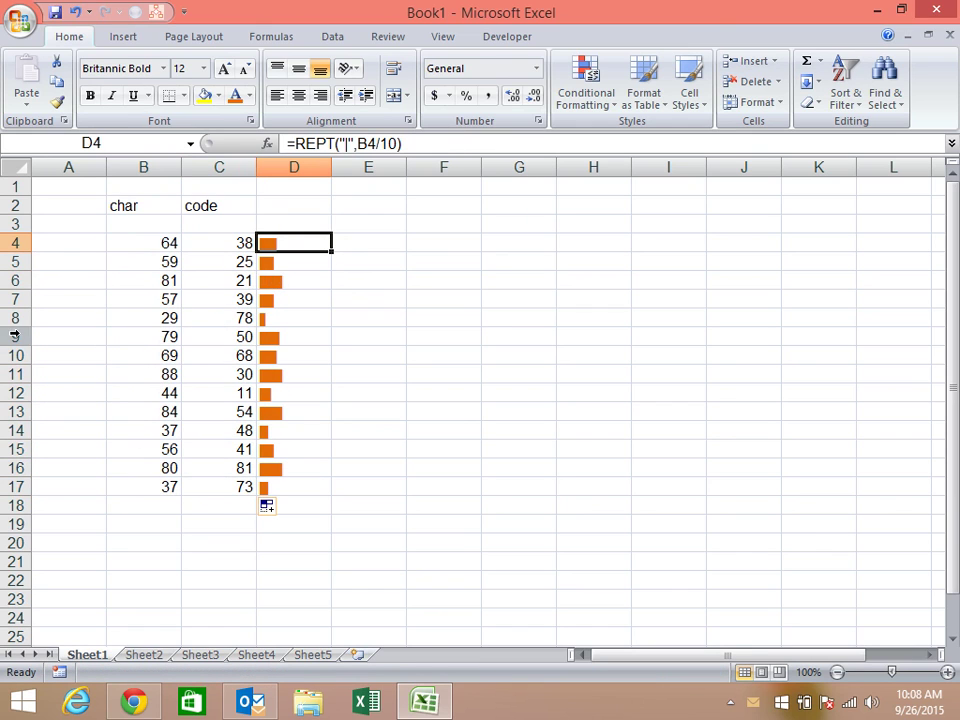
drag(15, 337, 15, 550)
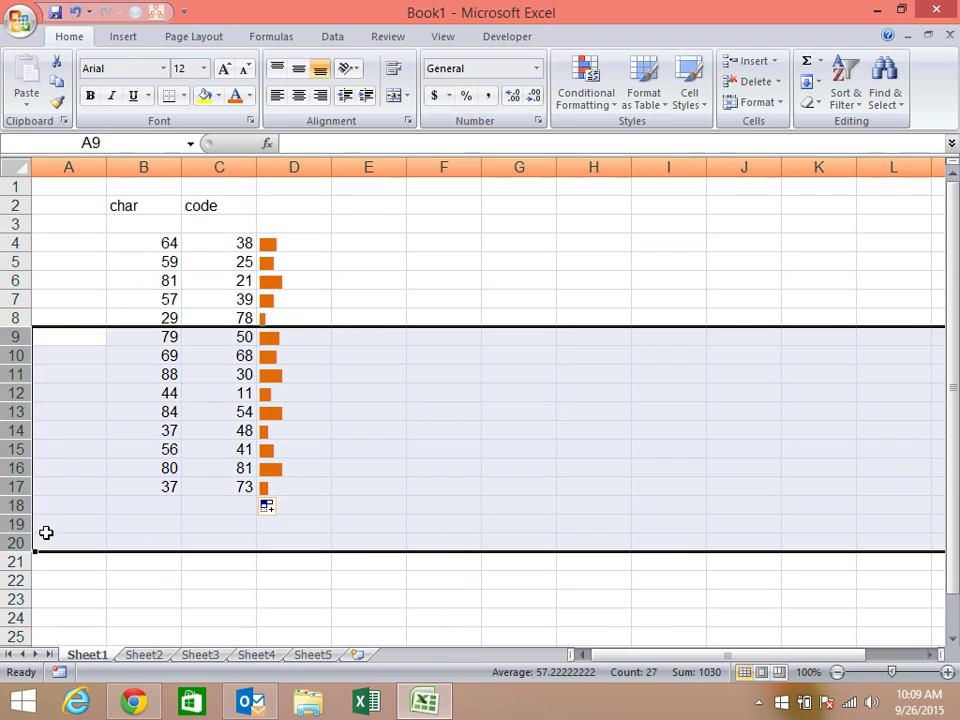
key(Delete)
click(560, 447)
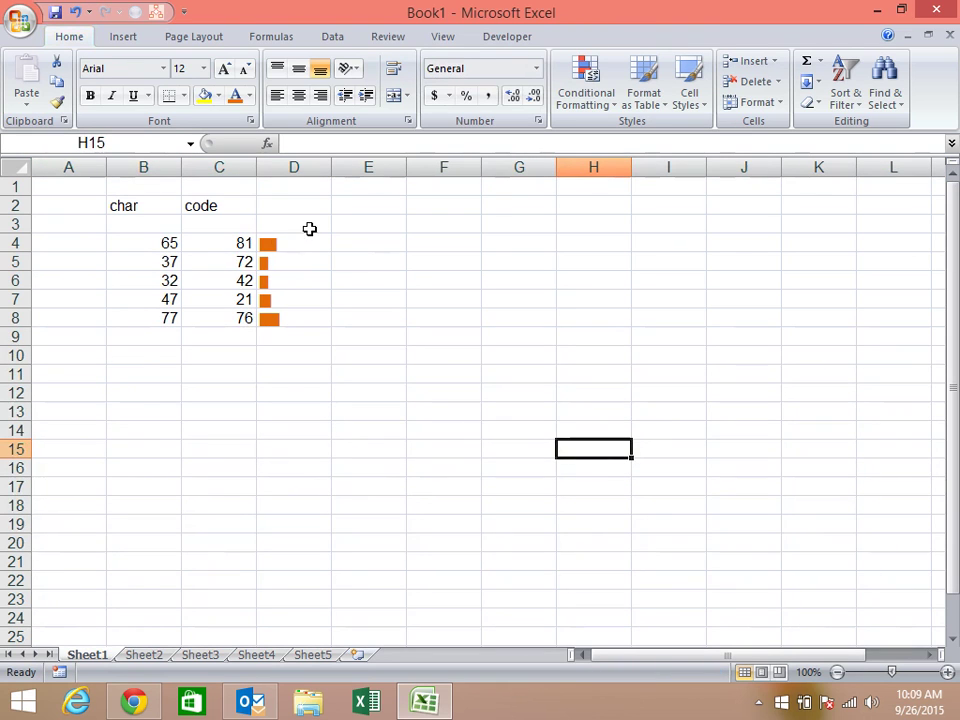
mouse_move(10, 243)
mouse_down()
mouse_move(3, 318)
mouse_move(13, 377)
mouse_up()
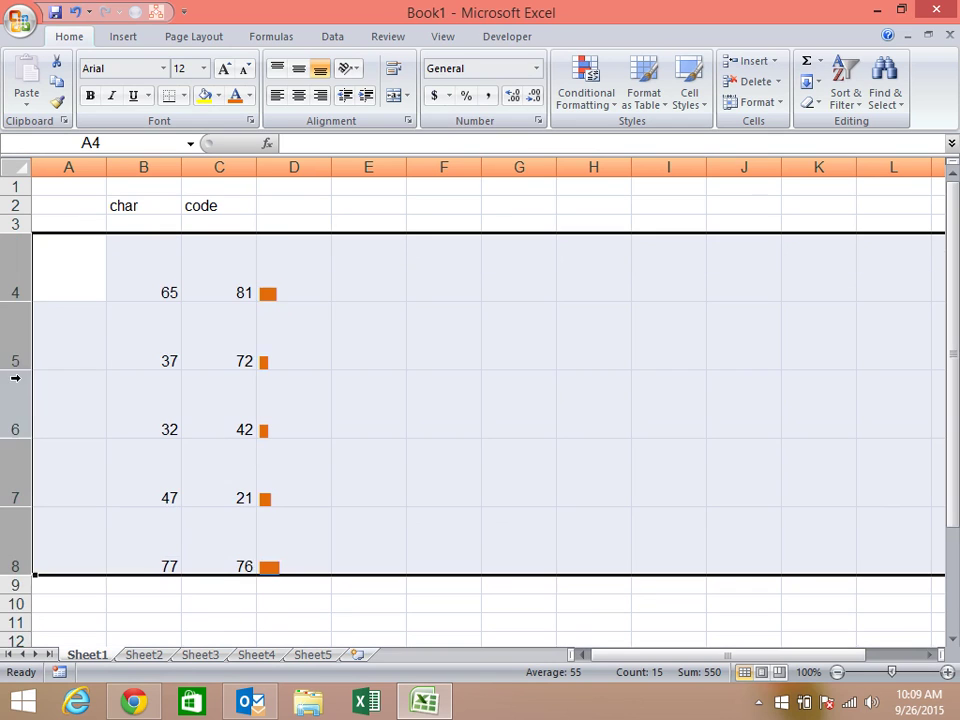
click(380, 311)
click(287, 268)
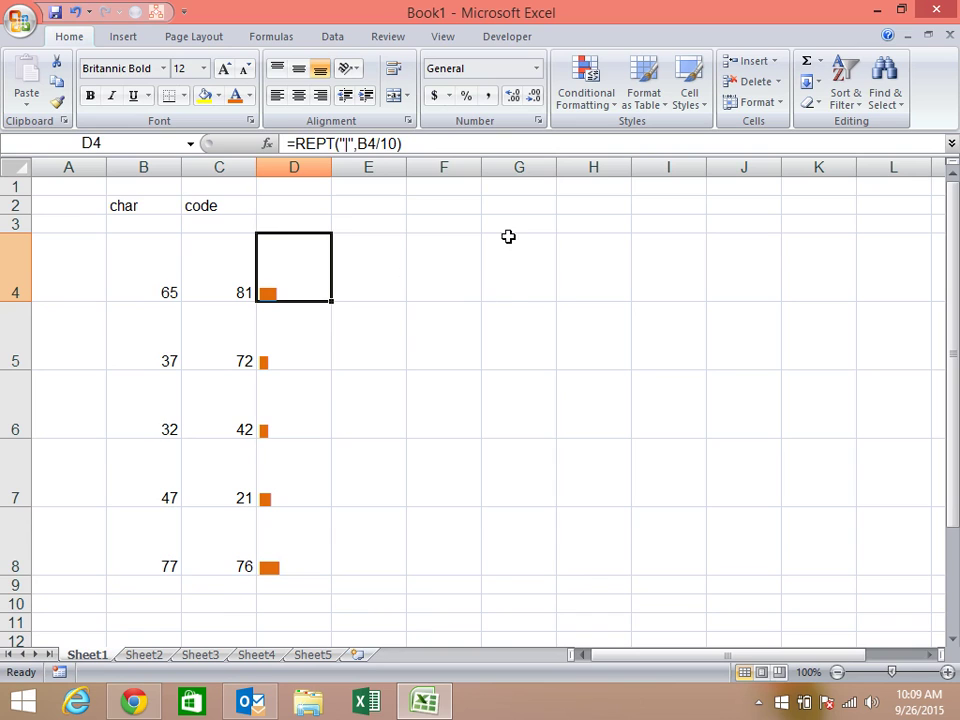
click(508, 293)
text(sandeep)
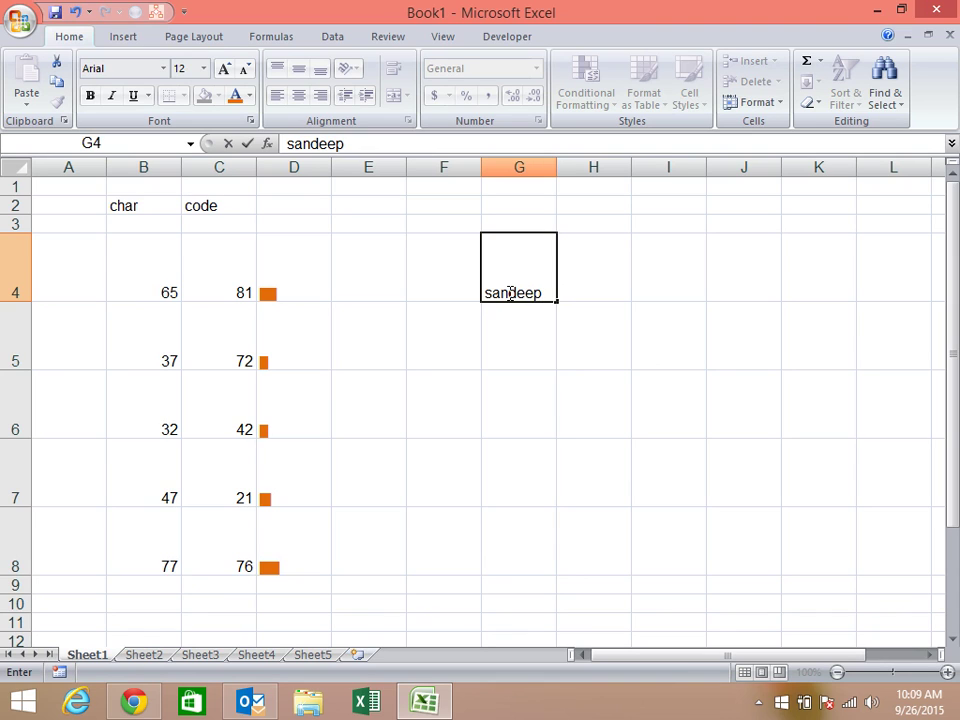
key(alt+Return)
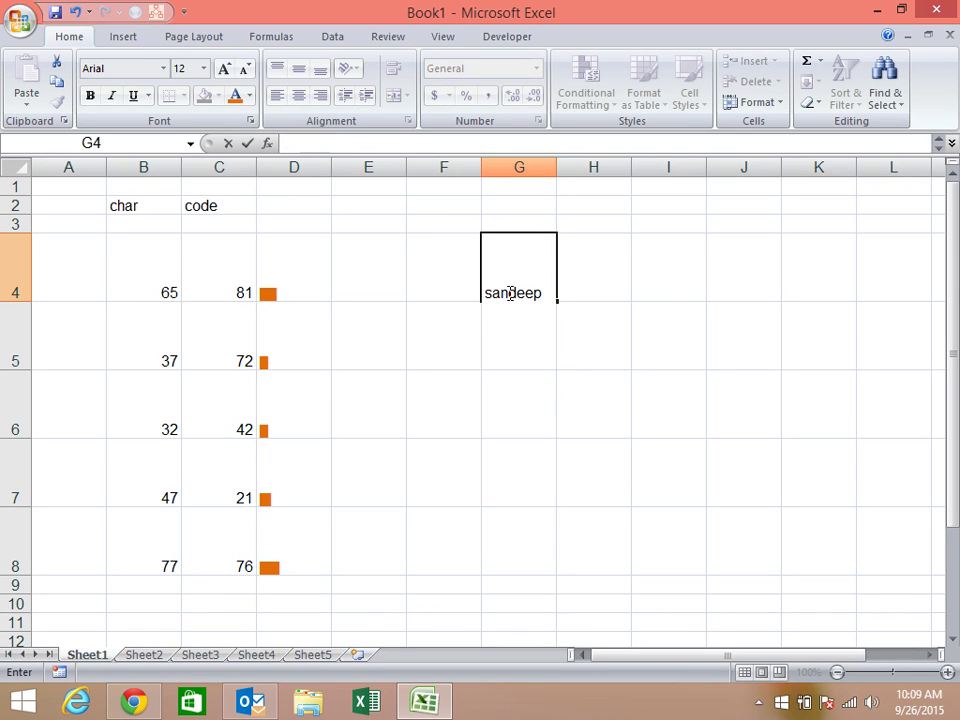
text(sing)
key(Escape)
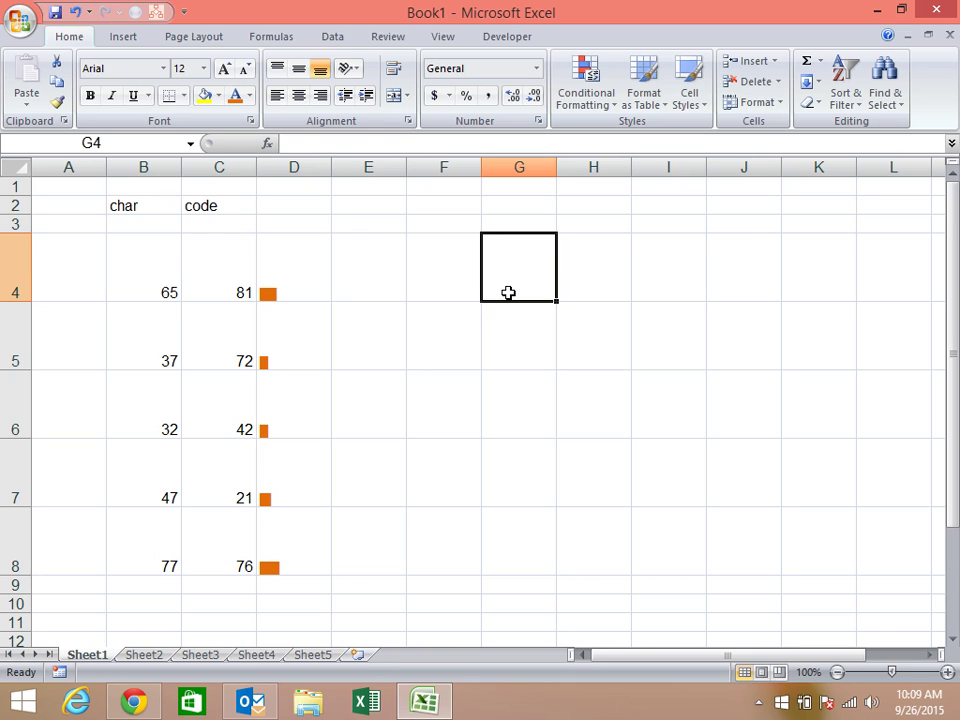
click(312, 280)
Change D4 to =REPT("|",B4/10)&B4 and fill it down to D8.
click(424, 150)
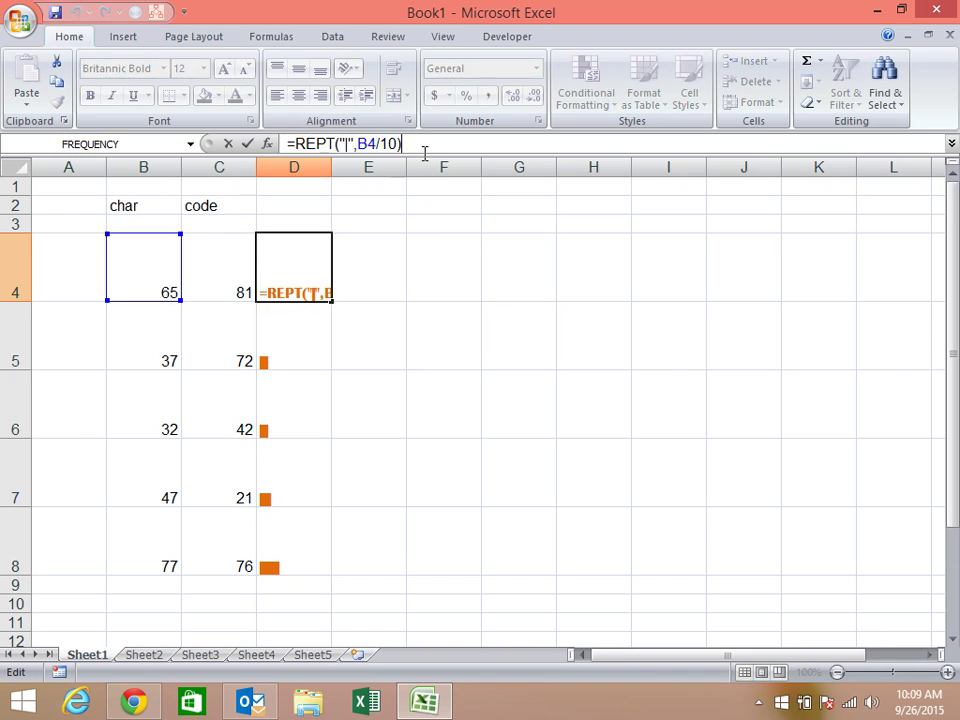
text(&)
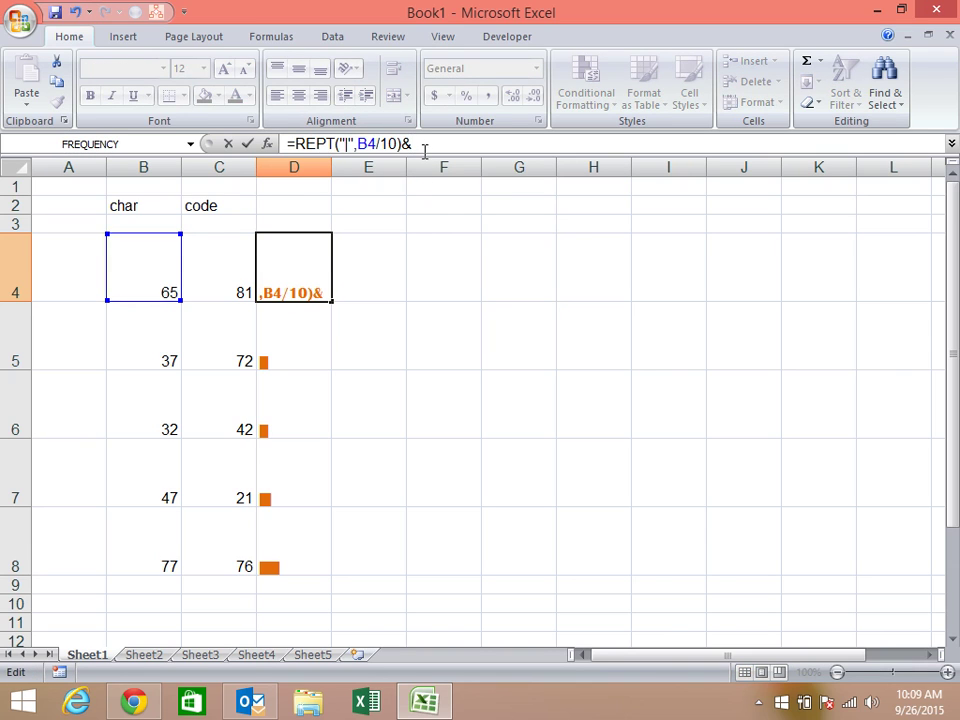
click(151, 293)
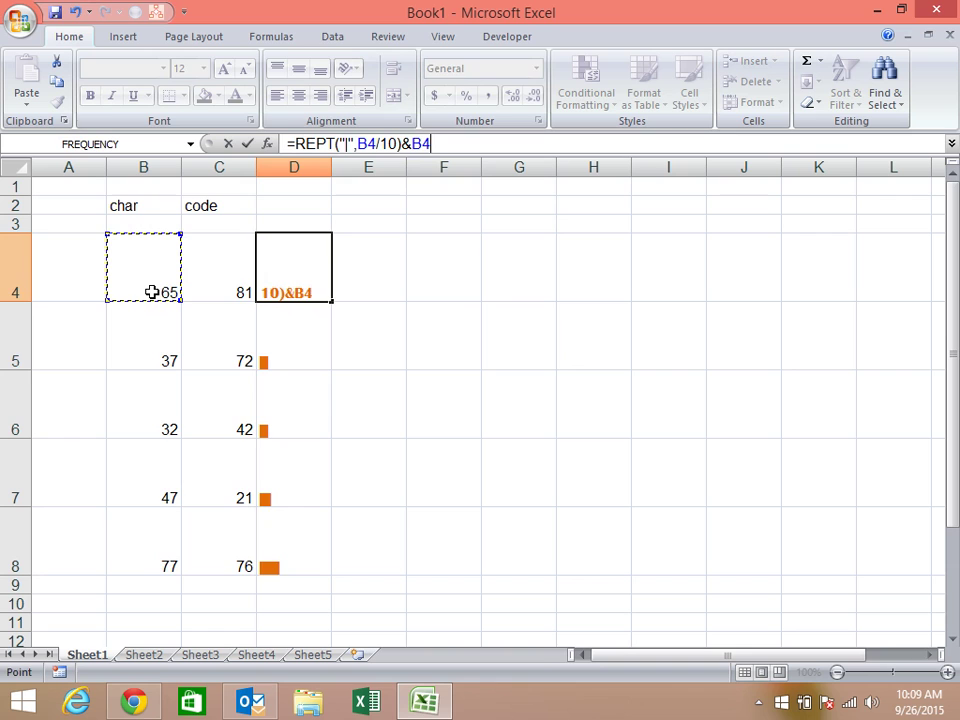
key(Return)
click(291, 270)
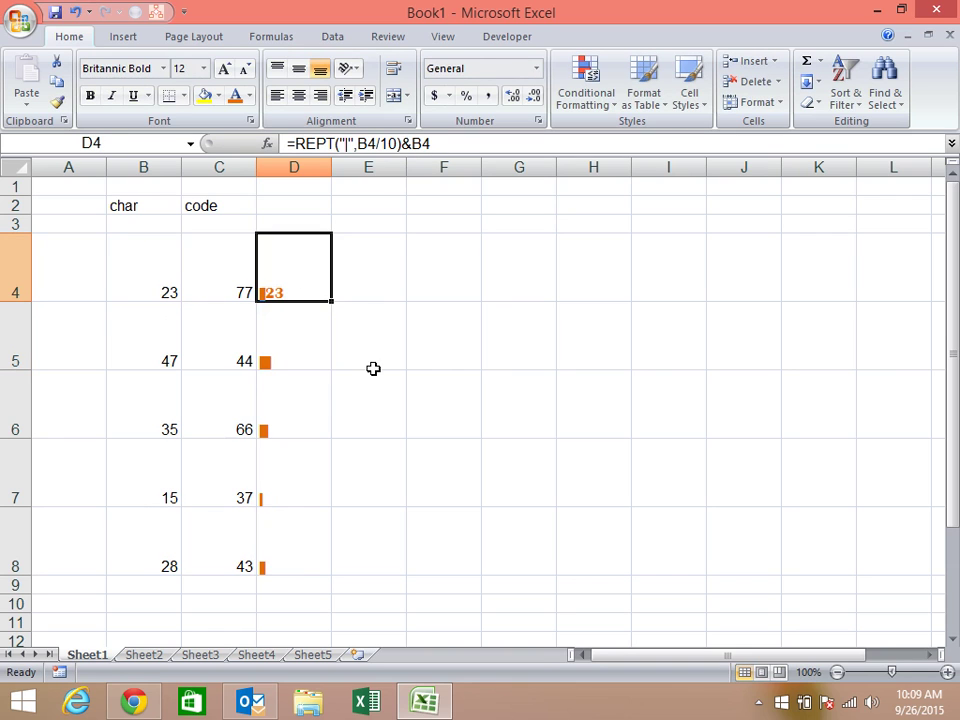
drag(329, 301, 330, 572)
click(317, 279)
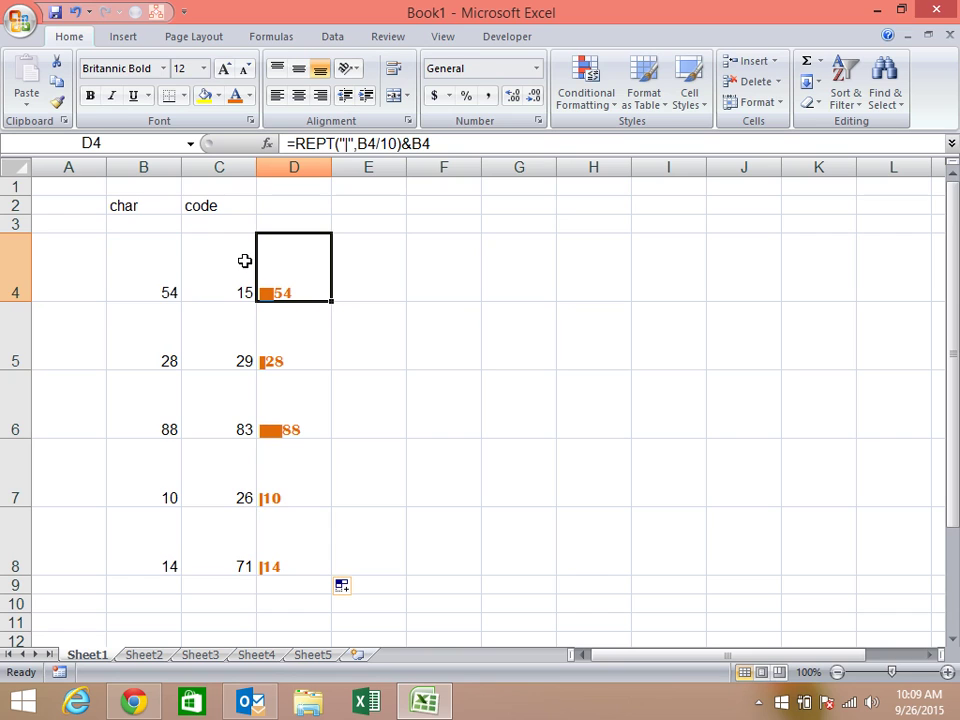
Copy the bar-and-value part of D4's formula text.
click(437, 144)
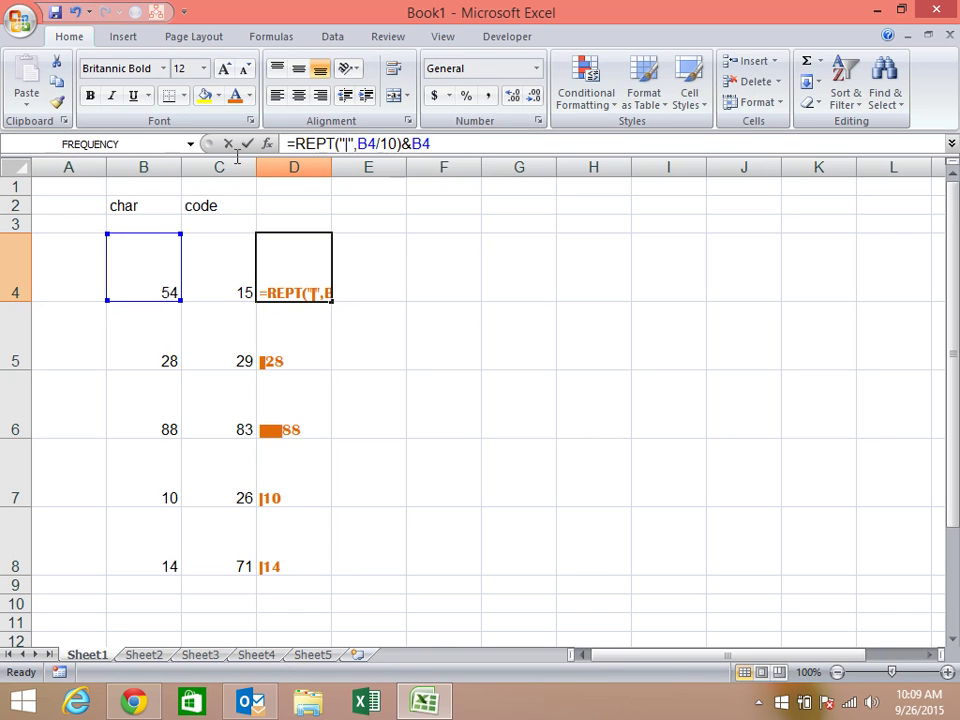
drag(296, 144, 430, 144)
key(ctrl+c)
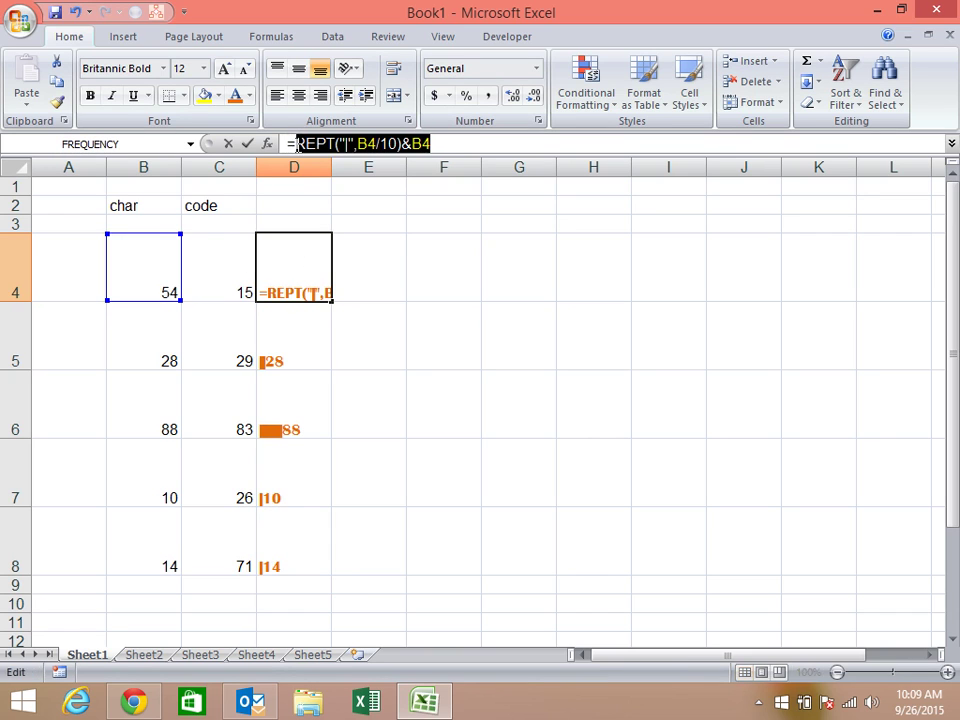
click(487, 146)
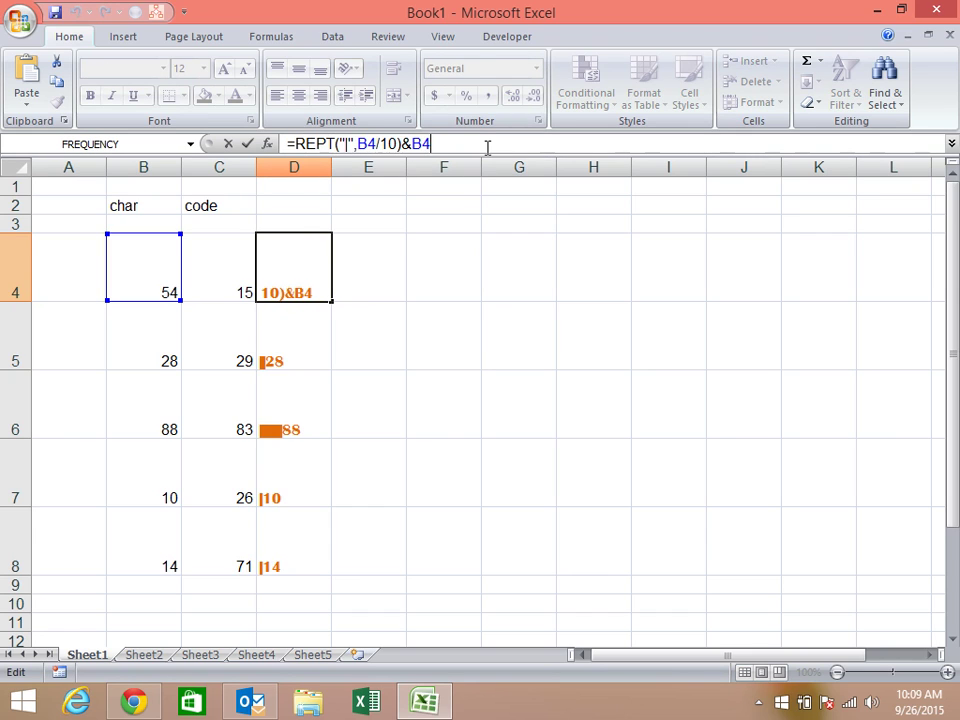
Append &REPT("|",C4/10)&C4 to D4's formula for a second code bar.
text(&)
key(ctrl+v)
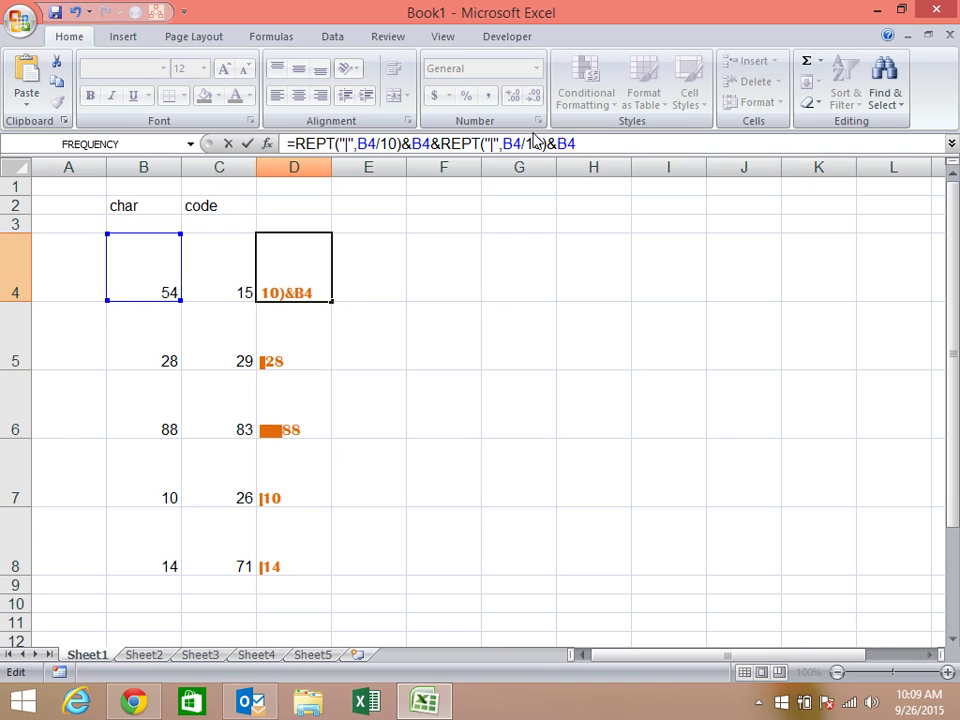
click(514, 140)
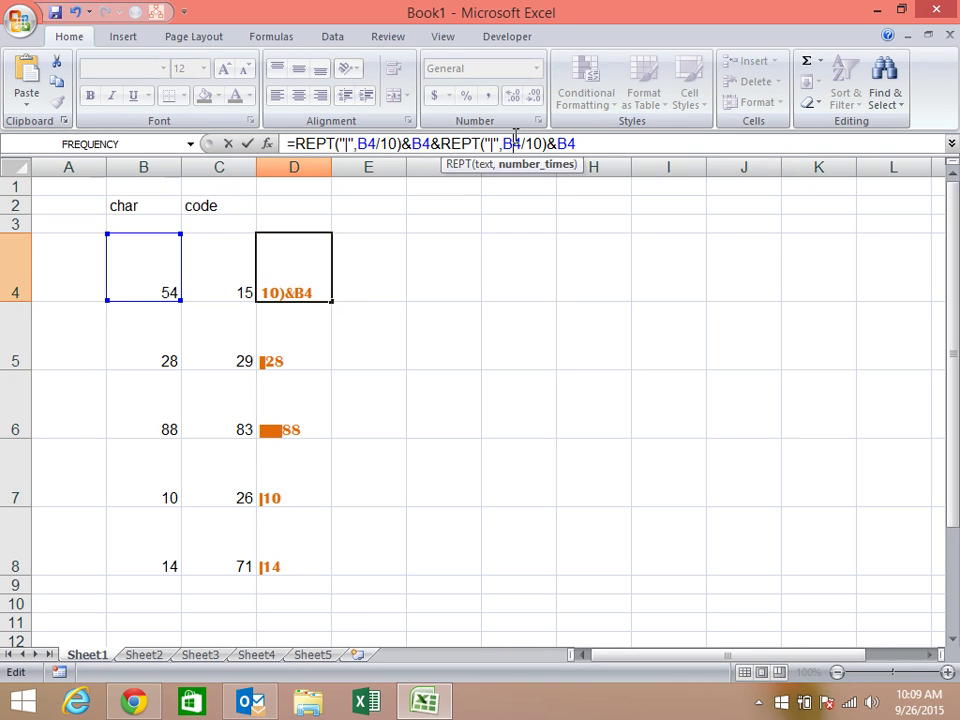
key(BackSpace)
text(c)
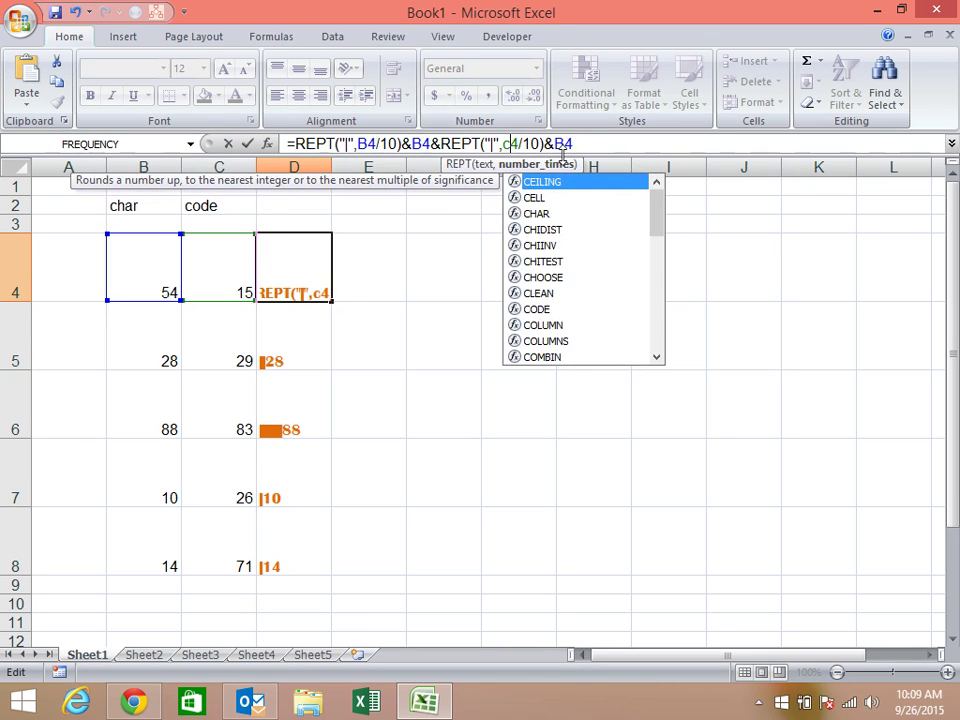
click(567, 143)
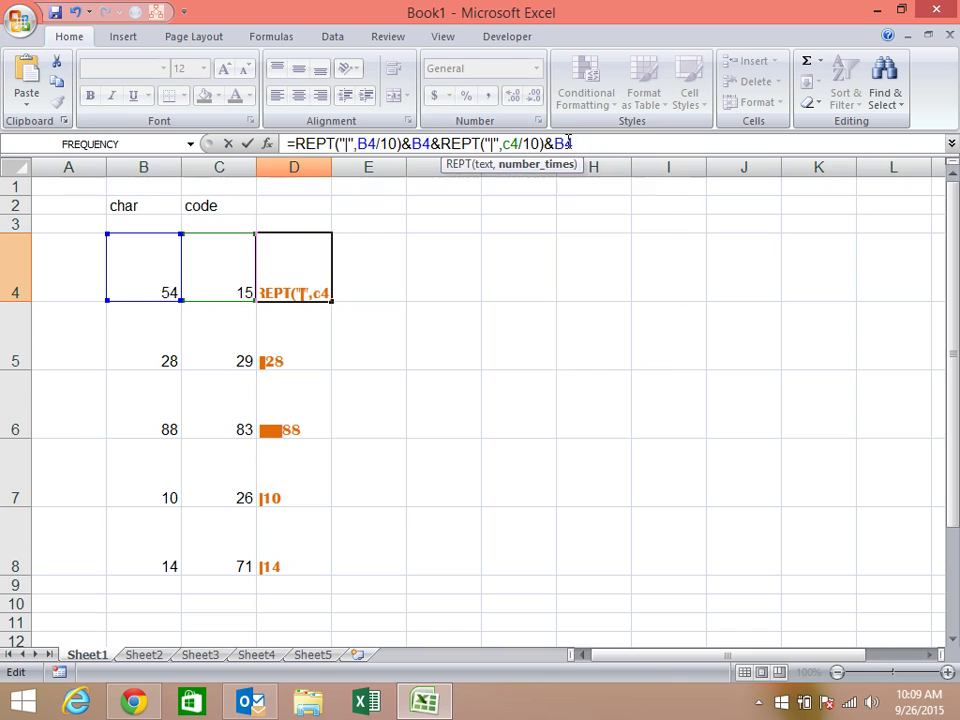
key(BackSpace)
key(BackSpace)
text(c4)
key(Return)
Fill the two-bar formula down to D8 and widen column D.
click(304, 255)
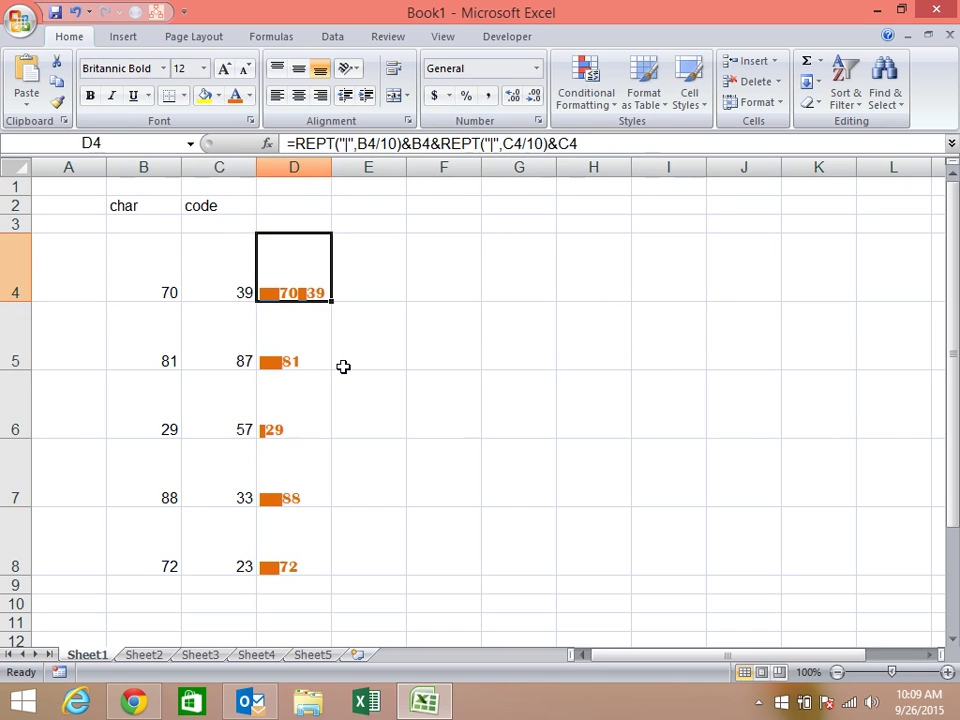
drag(332, 302, 332, 575)
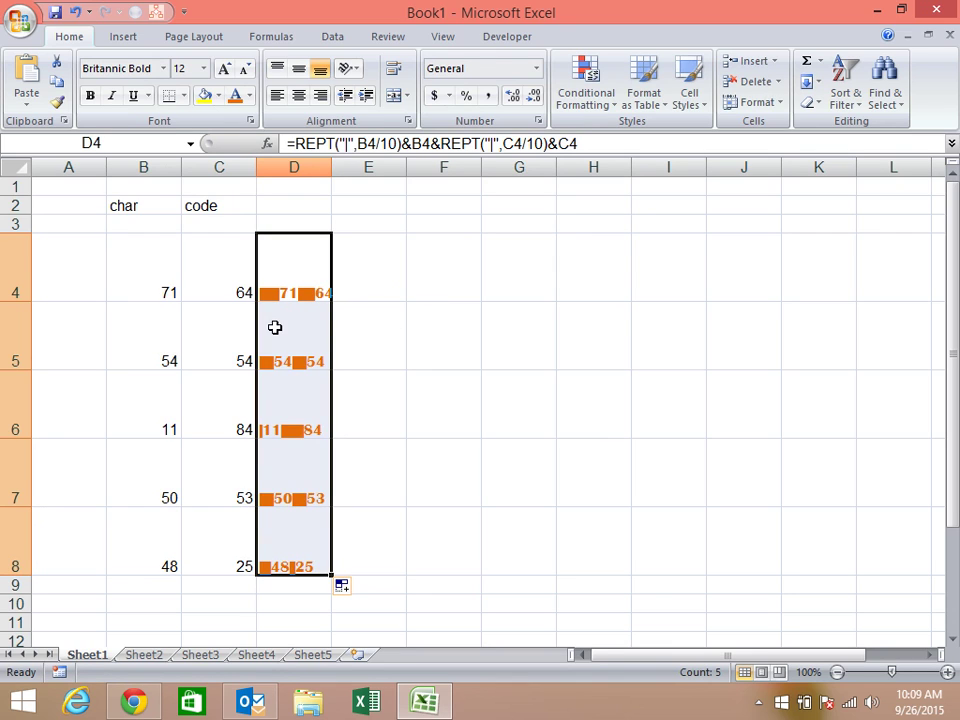
drag(332, 167, 423, 167)
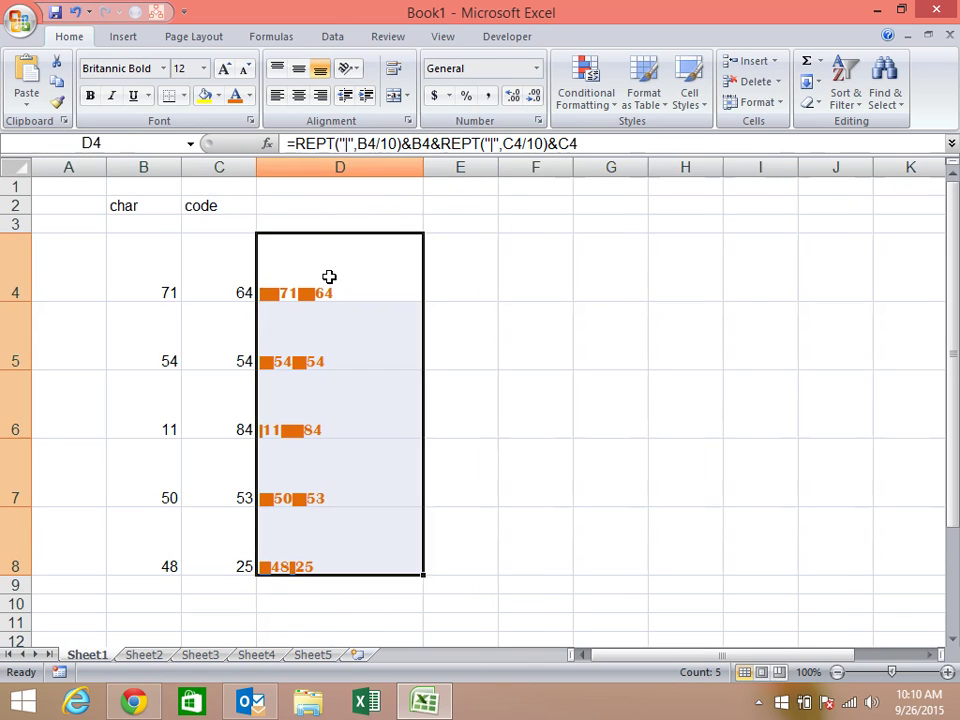
click(328, 276)
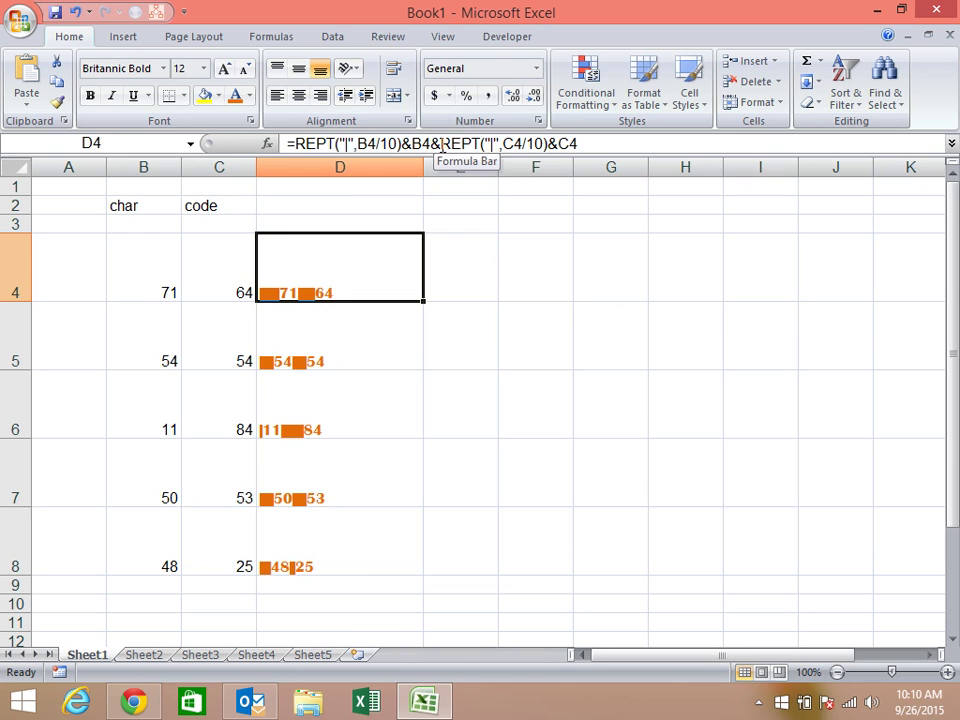
Insert CHAR(10)& after B4& in D4, fill down to D8, and turn on Wrap Text.
click(440, 145)
text(char)
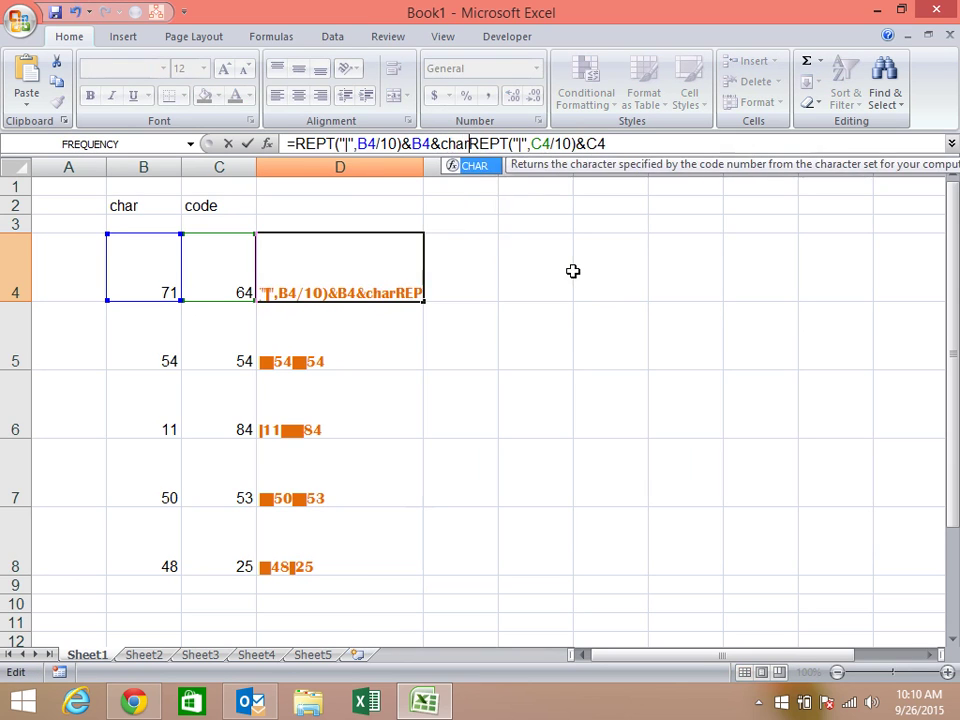
key(Tab)
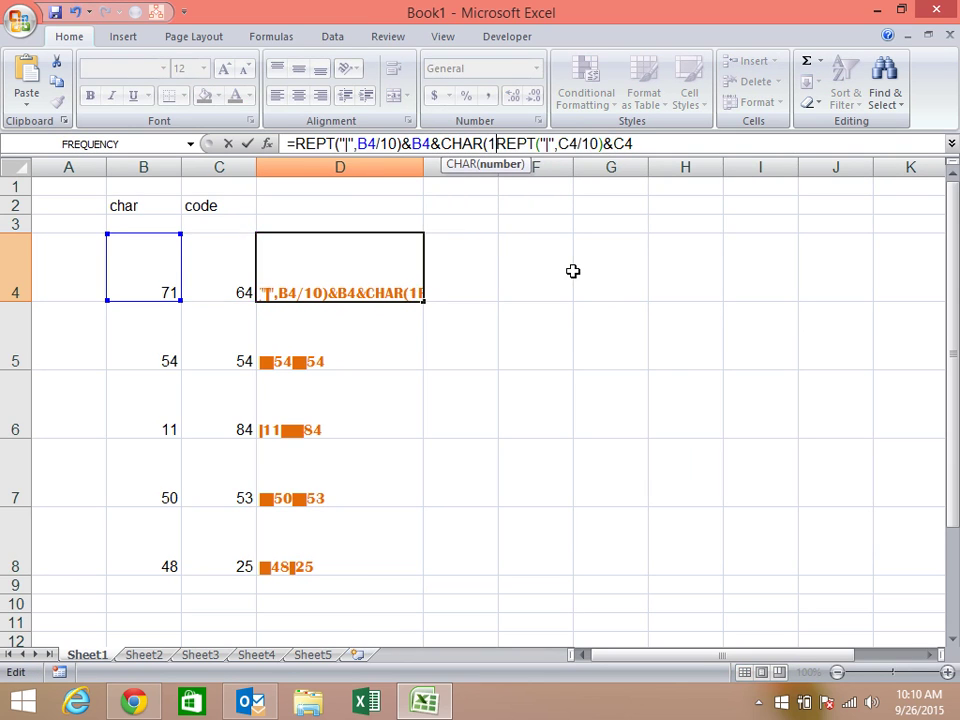
text(10))
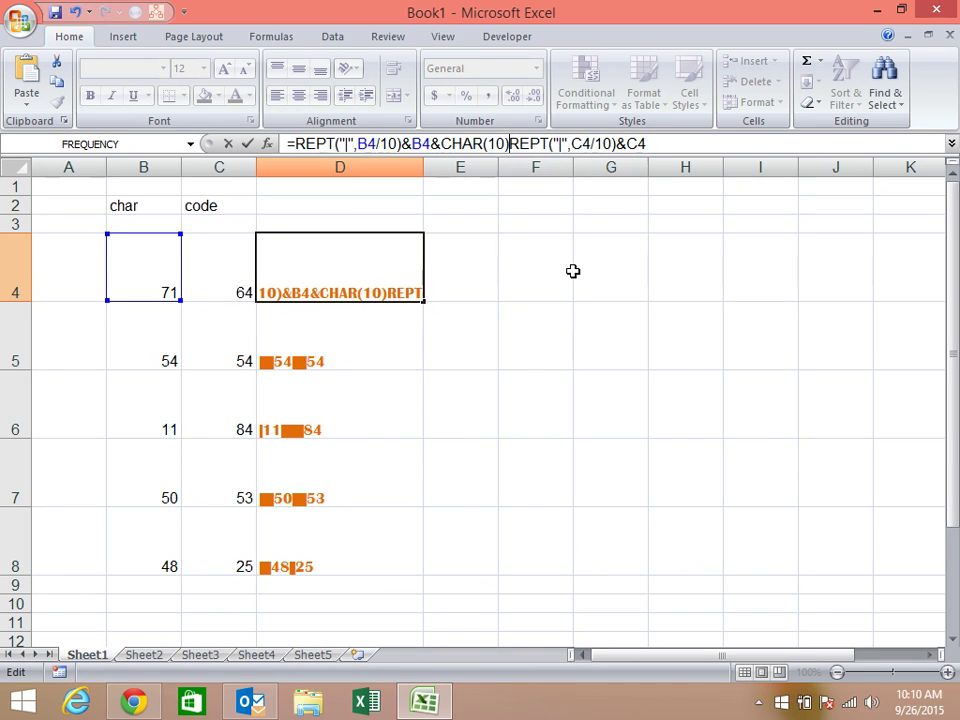
text(&)
key(Return)
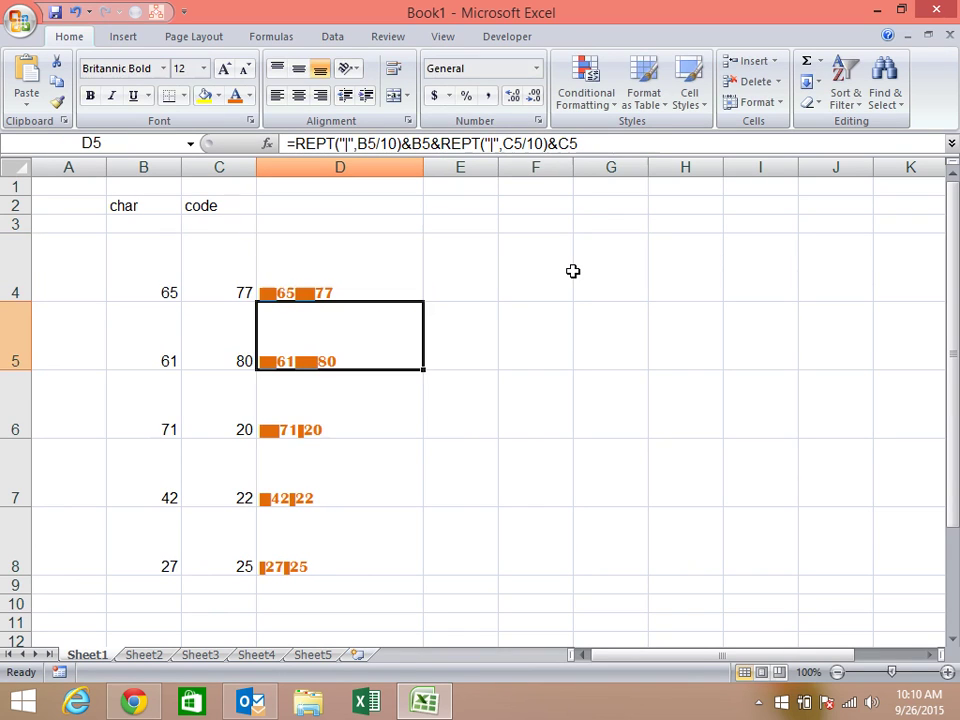
click(420, 262)
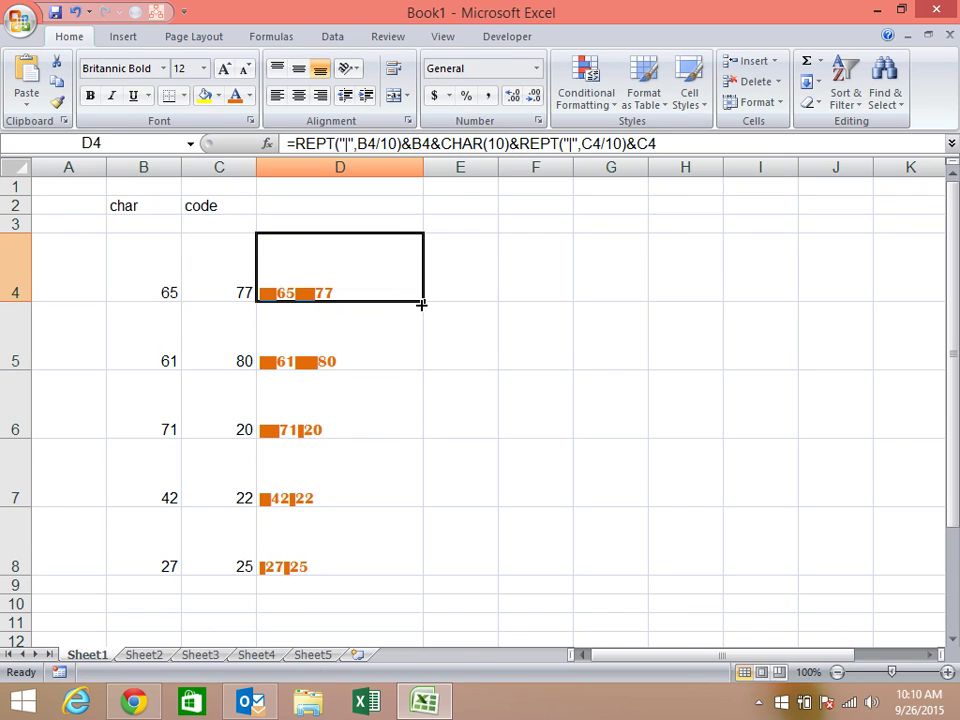
drag(422, 299, 422, 572)
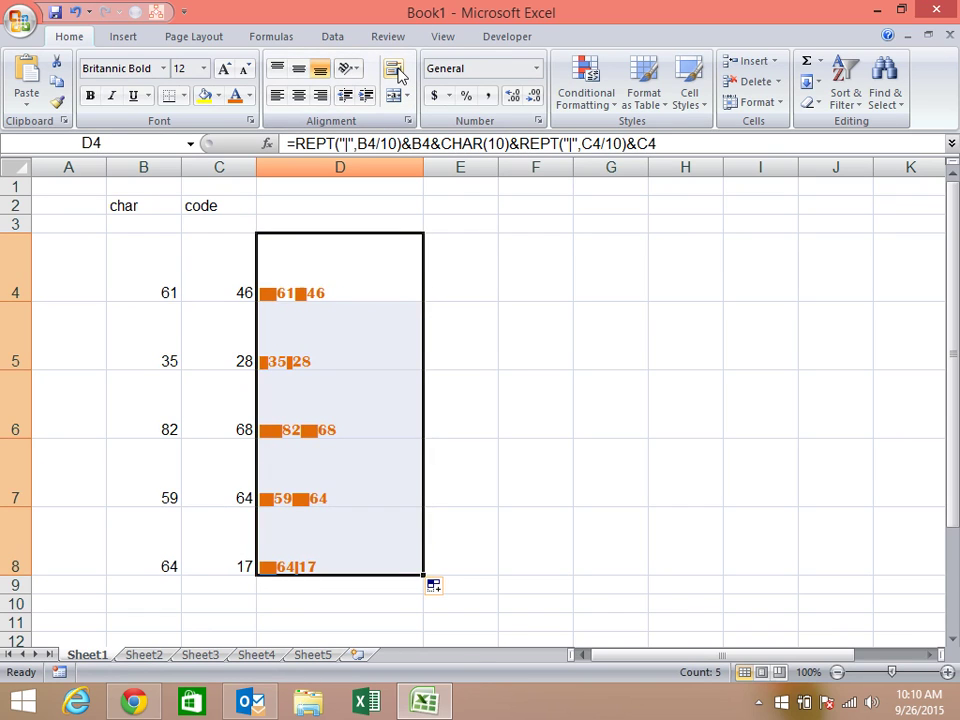
click(396, 72)
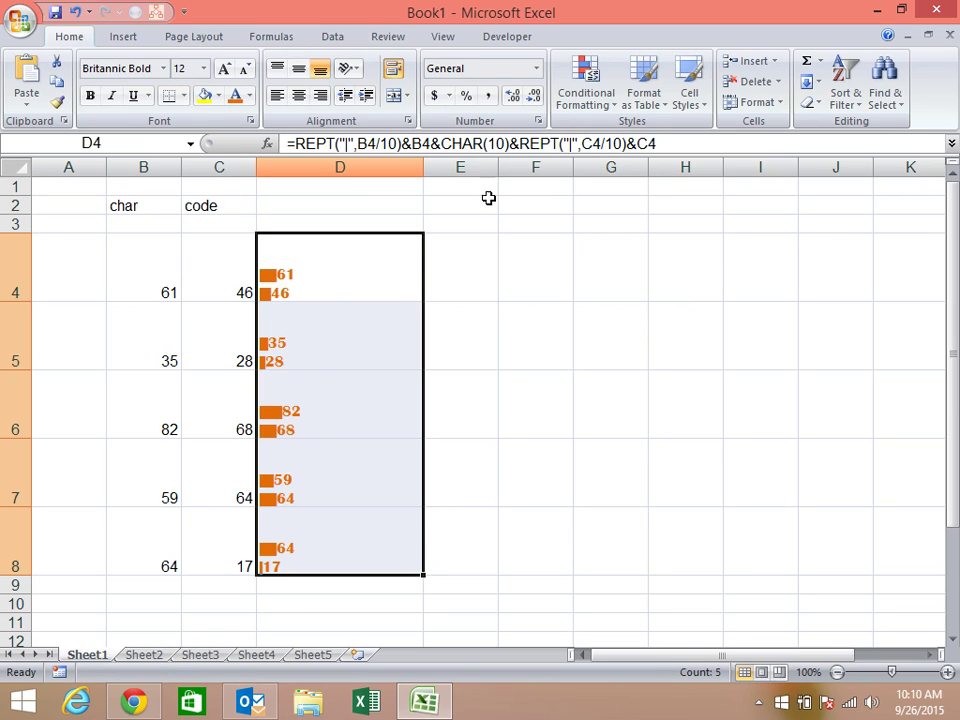
Change the code bar's divisor in D4's REPT formula.
click(617, 144)
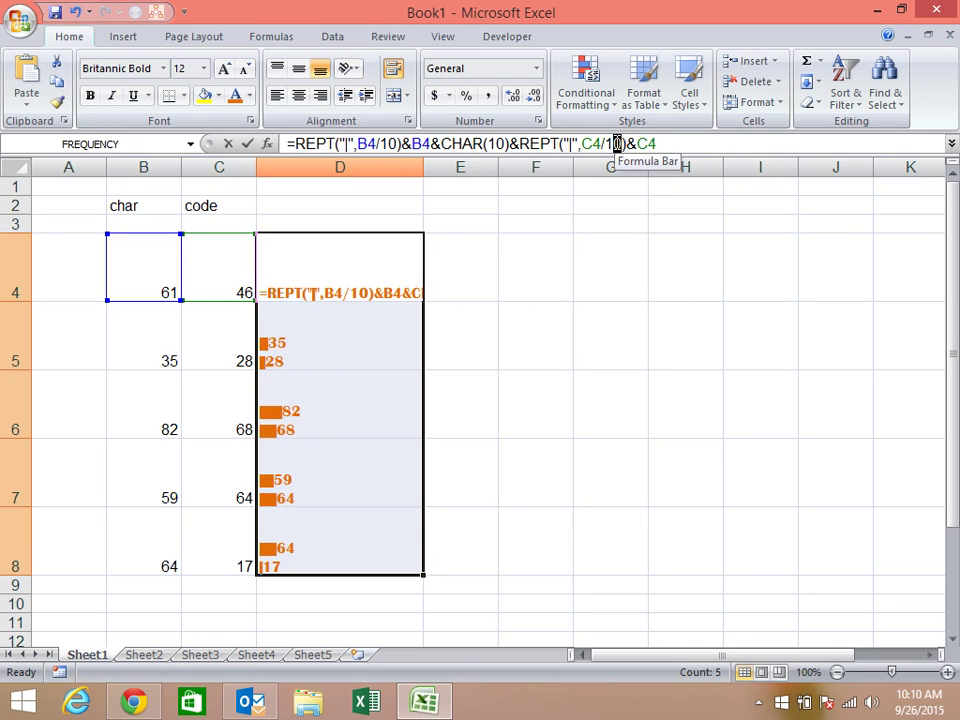
text(5)
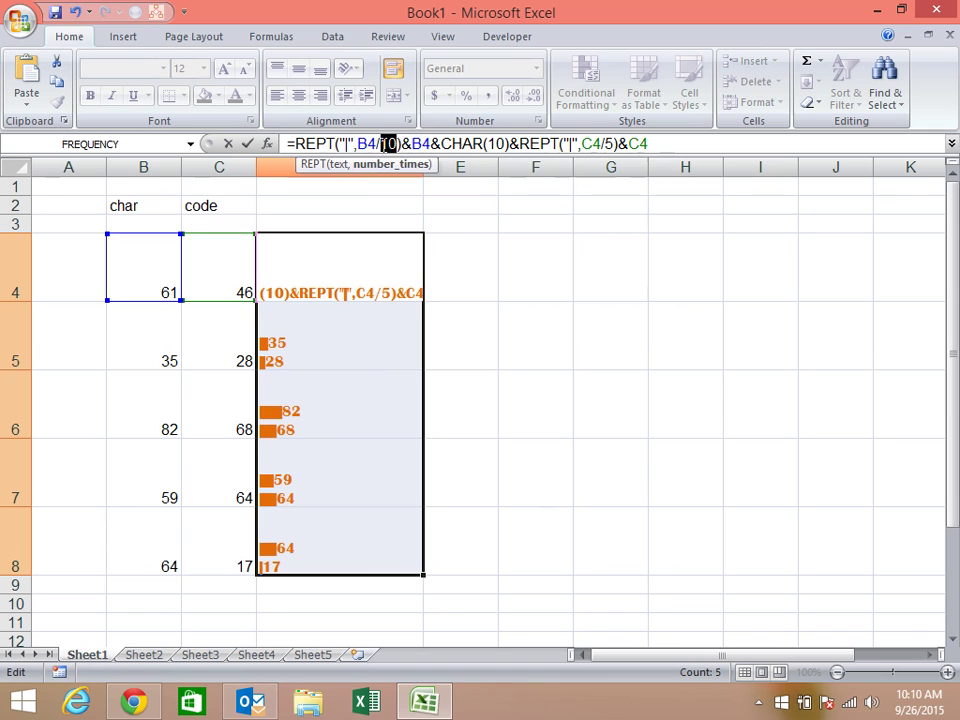
text(5)
key(Return)
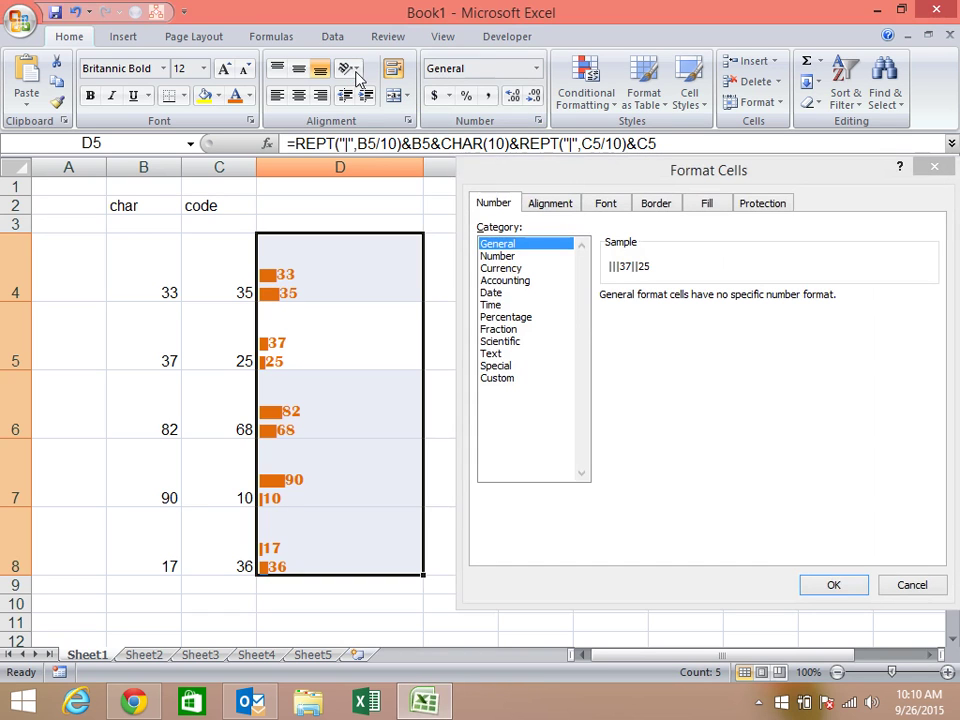
Rotate the D4:D8 text to 90 degrees and narrow column D.
click(538, 207)
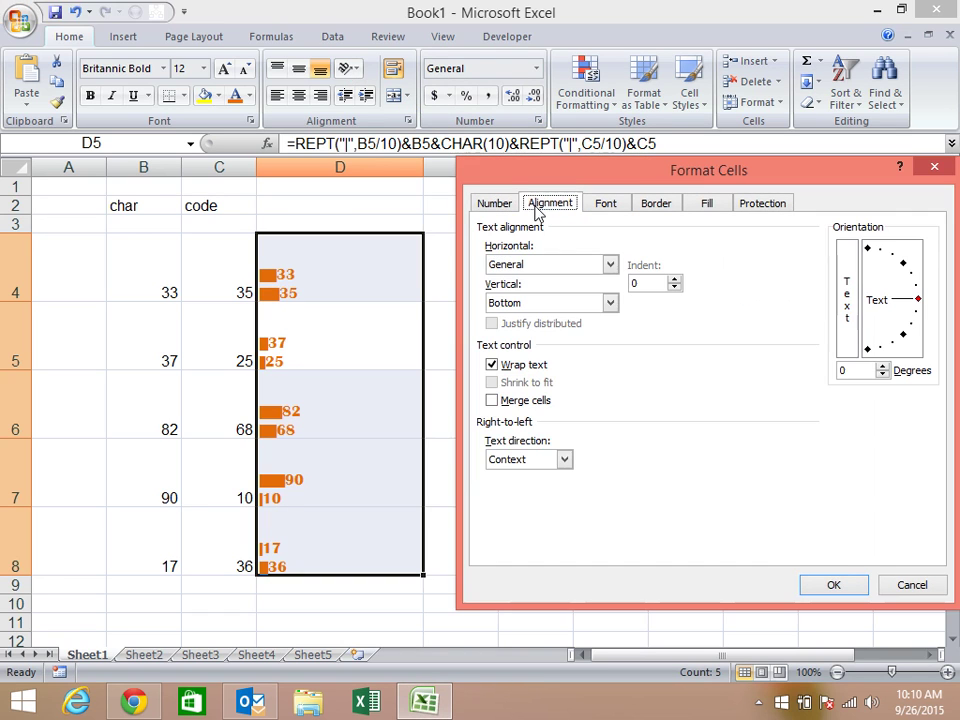
drag(919, 303, 867, 248)
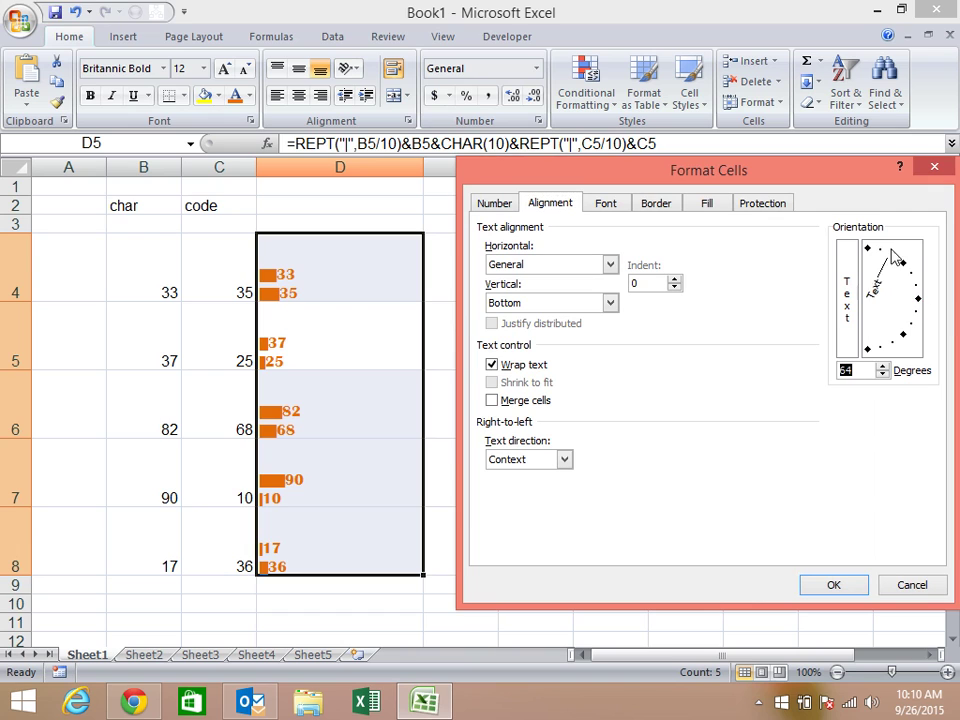
click(838, 589)
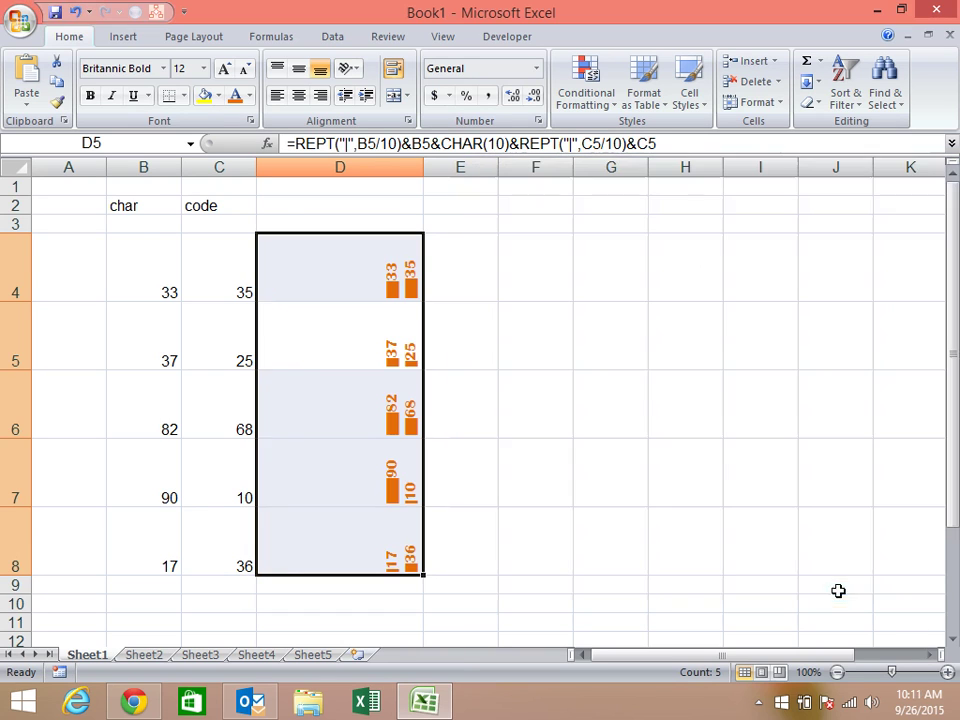
click(630, 411)
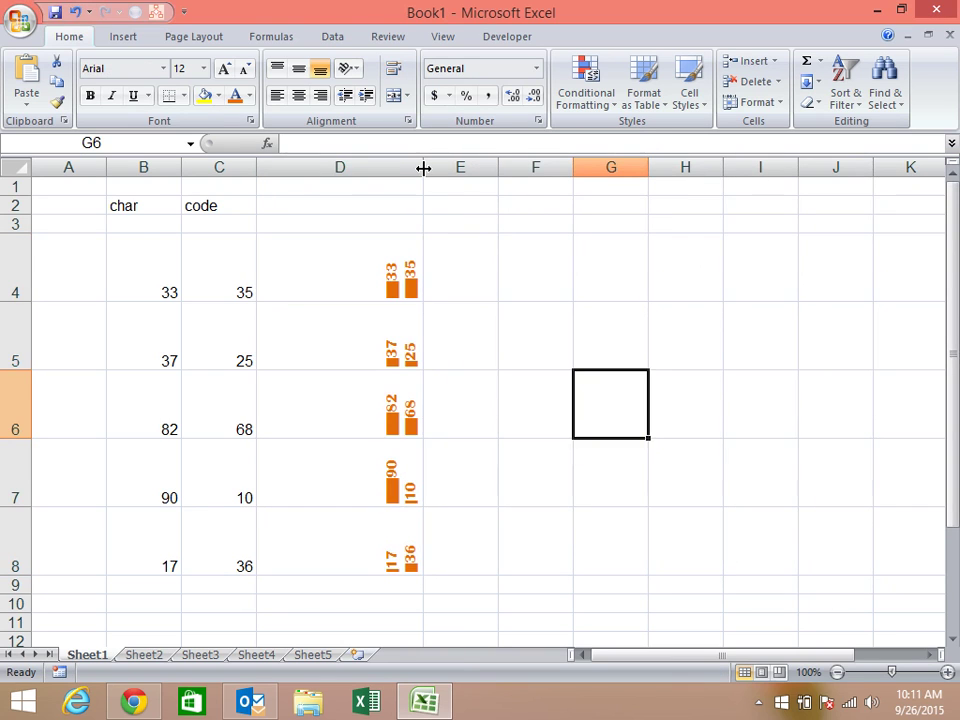
drag(423, 166, 340, 204)
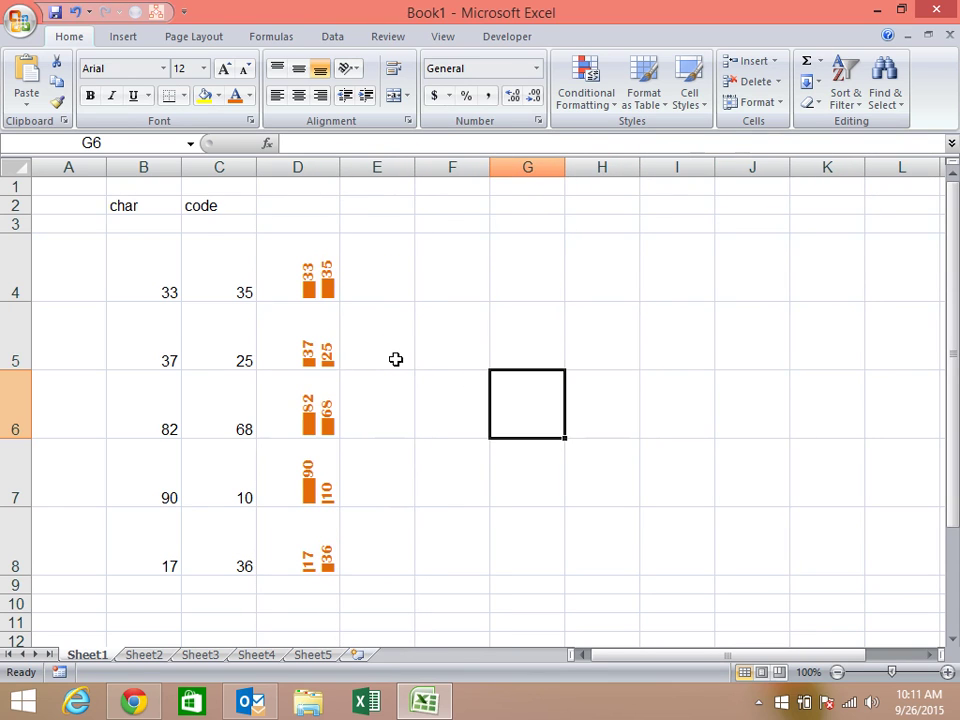
click(240, 270)
Convert the random char and code numbers in B4:C8 into fixed pasted values.
drag(165, 246, 210, 468)
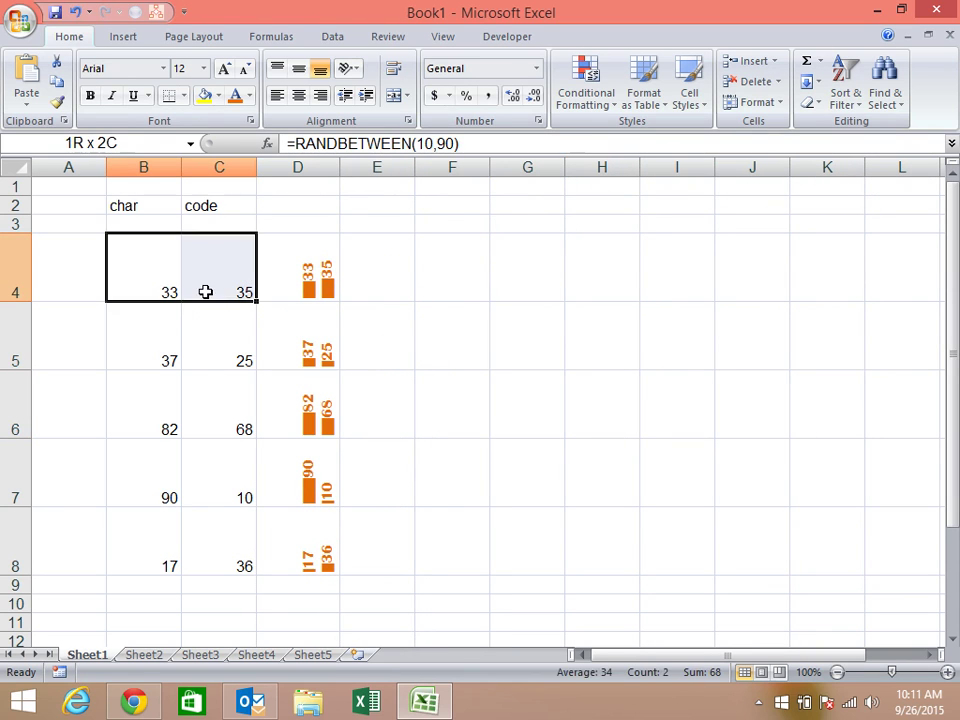
click(285, 40)
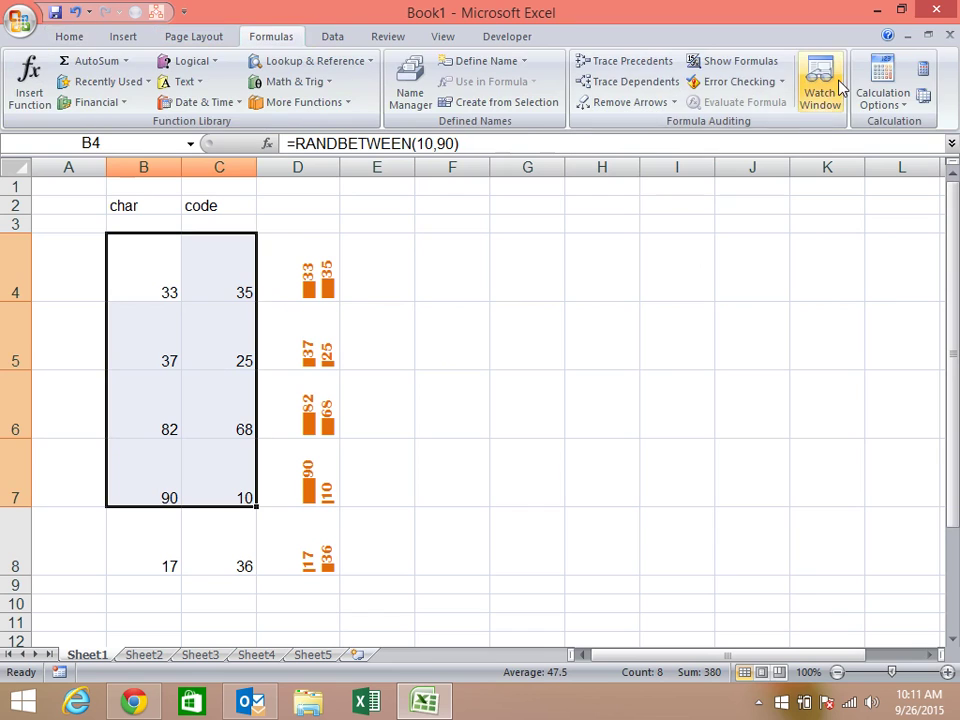
click(882, 105)
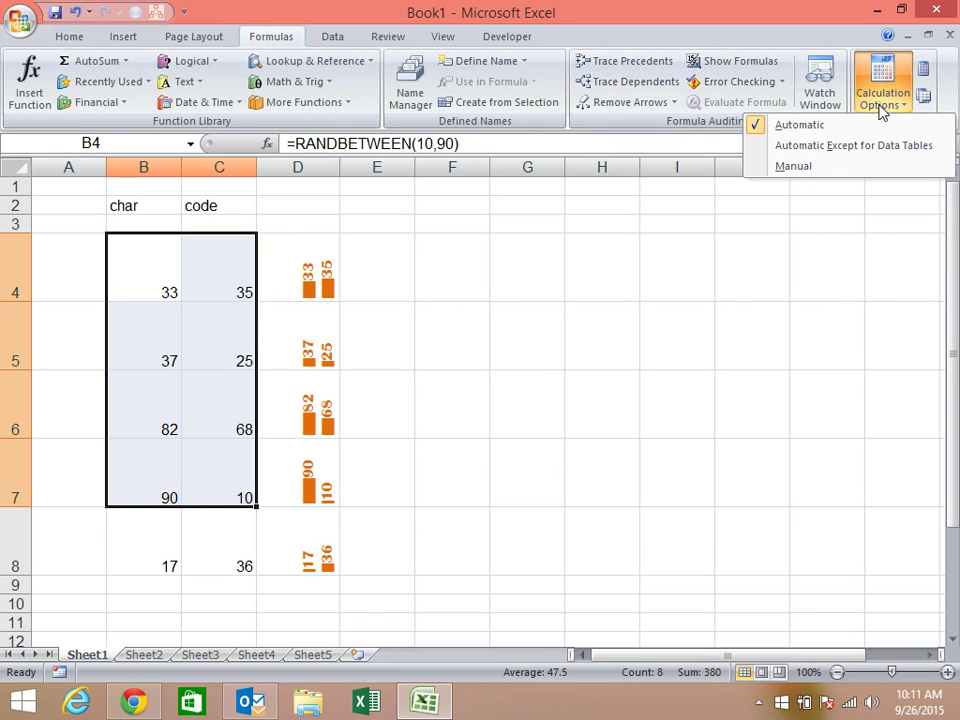
click(425, 345)
mouse_move(120, 266)
mouse_down()
mouse_move(216, 248)
mouse_move(229, 274)
mouse_up()
click(229, 275)
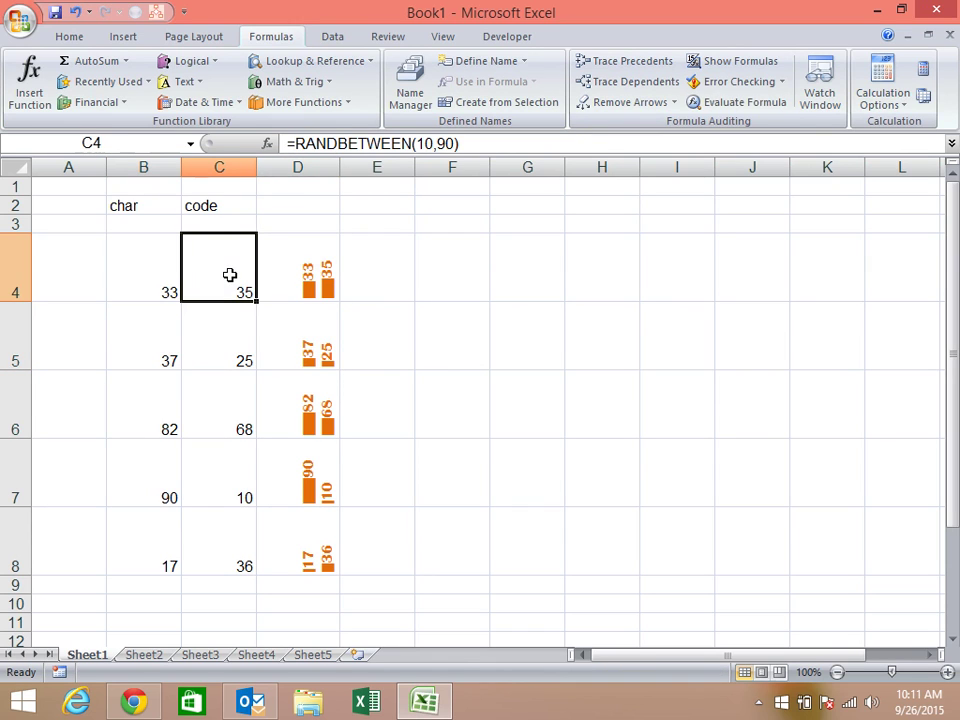
drag(158, 270, 215, 538)
key(ctrl+c)
key(alt+e)
key(s)
key(v)
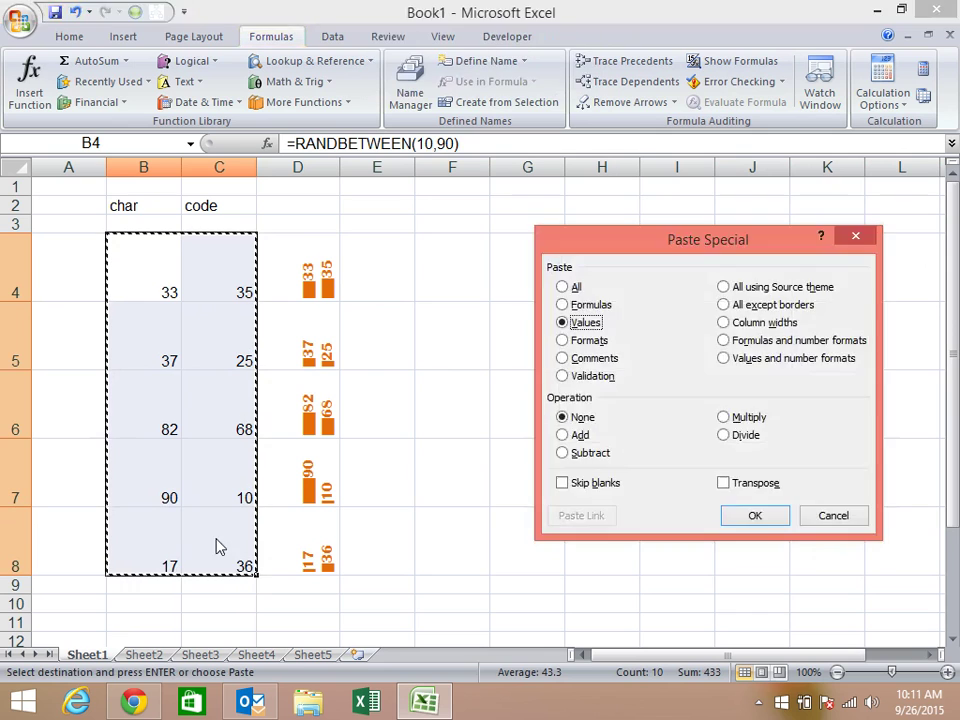
key(Return)
Set the char value in B4 to 40 and the code value in C4 to 50.
key(Left)
key(Right)
text(40)
key(Return)
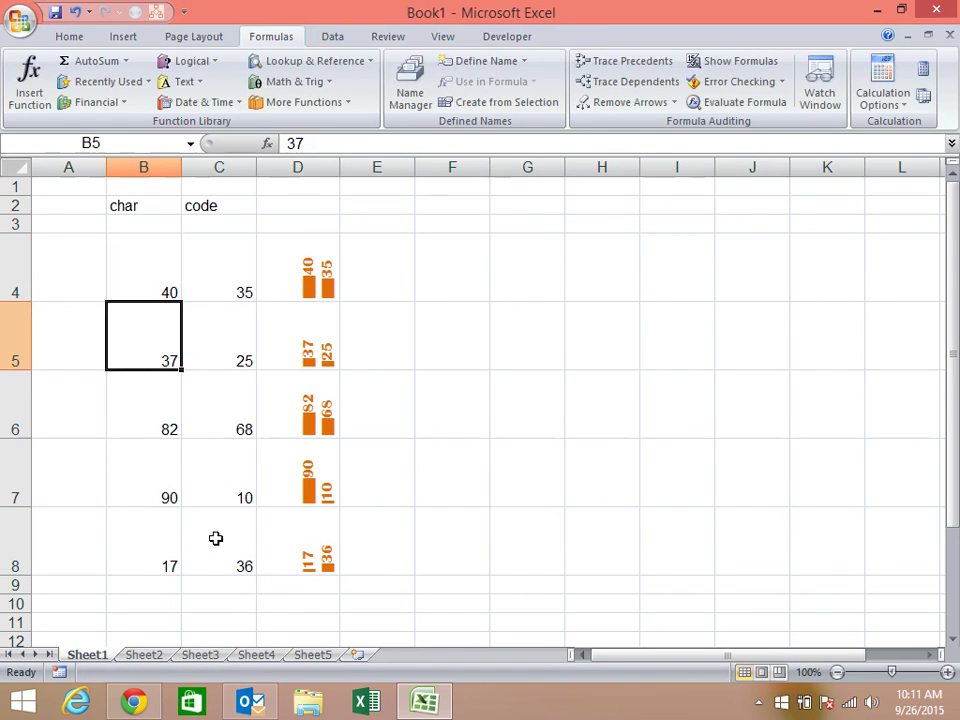
key(Up)
key(Right)
text(50)
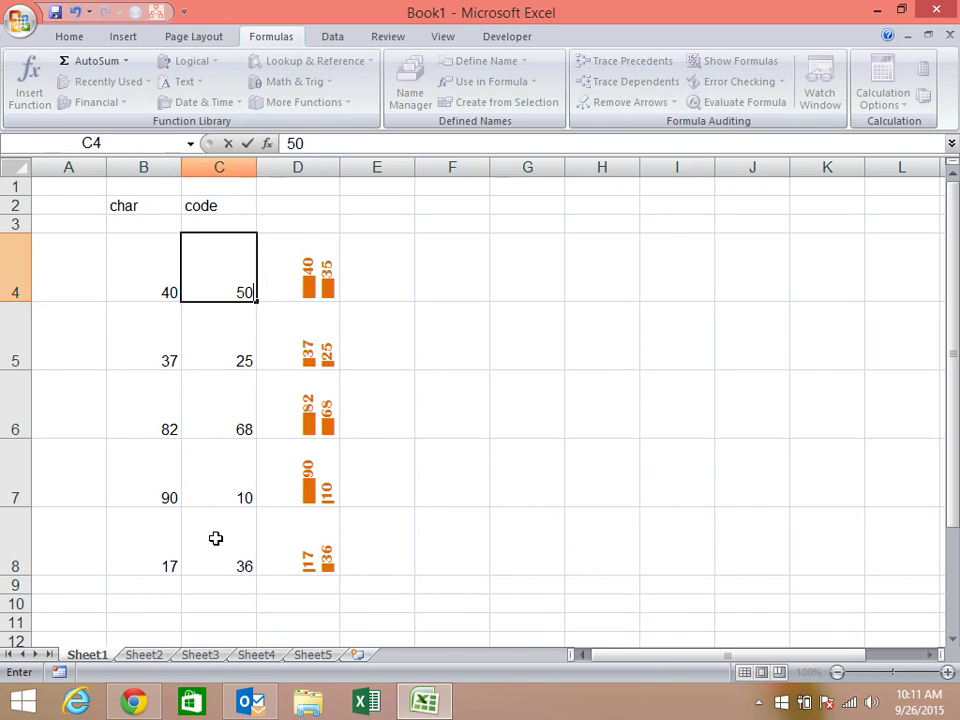
key(Return)
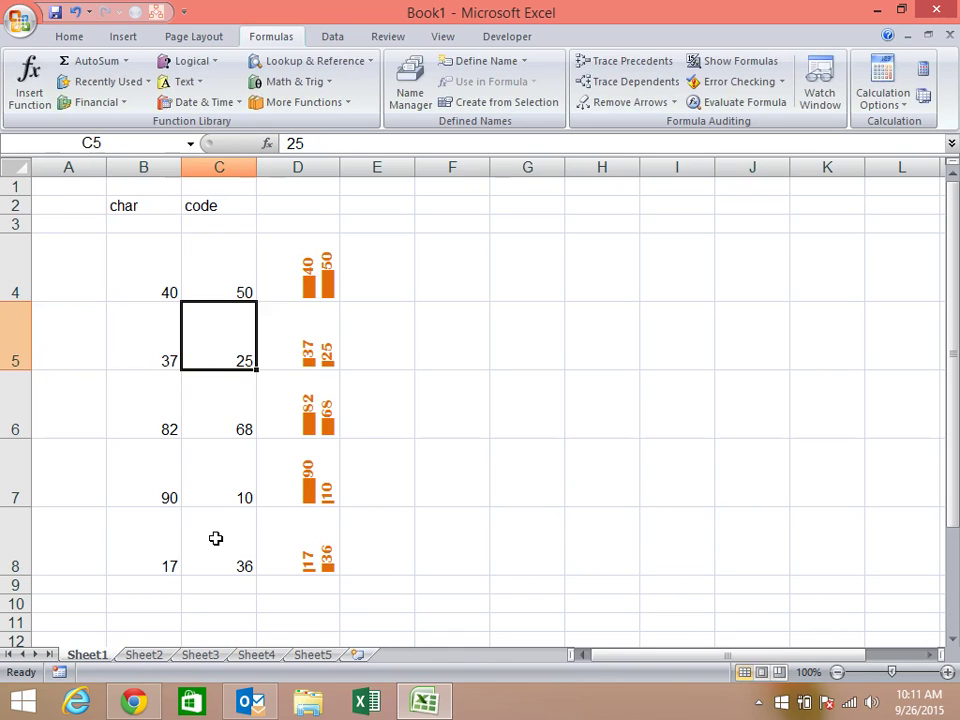
Enter the ID C001 in A4.
click(82, 279)
text(C001)
key(Return)
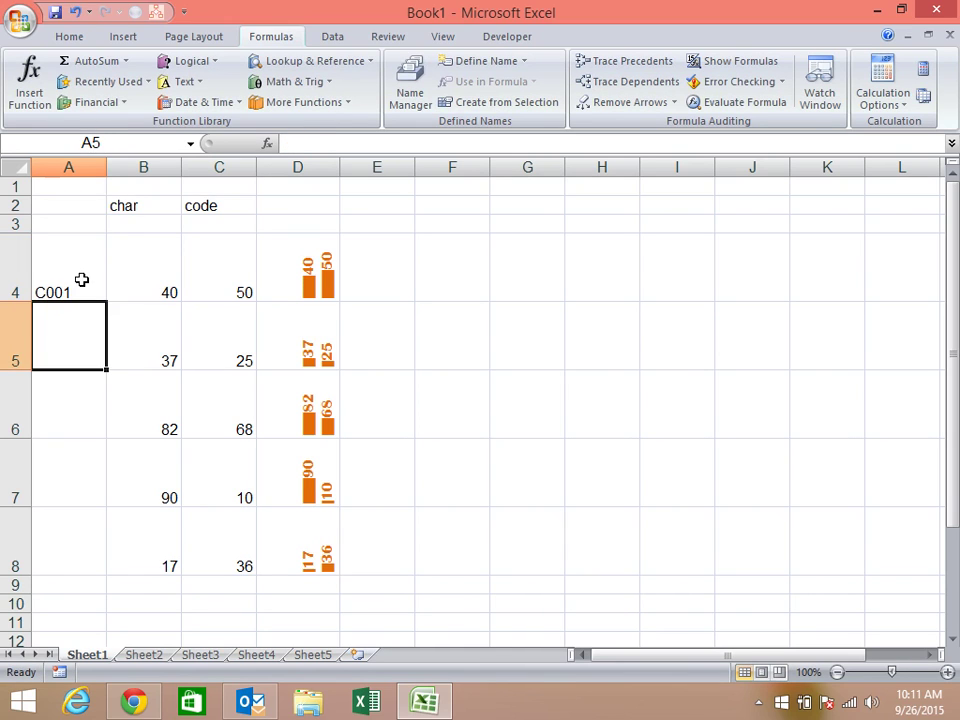
Fill IDs C001–C005 down A4:A8 and give G4 a List validation sourced from $A$4:$A$8.
click(82, 279)
drag(106, 301, 60, 561)
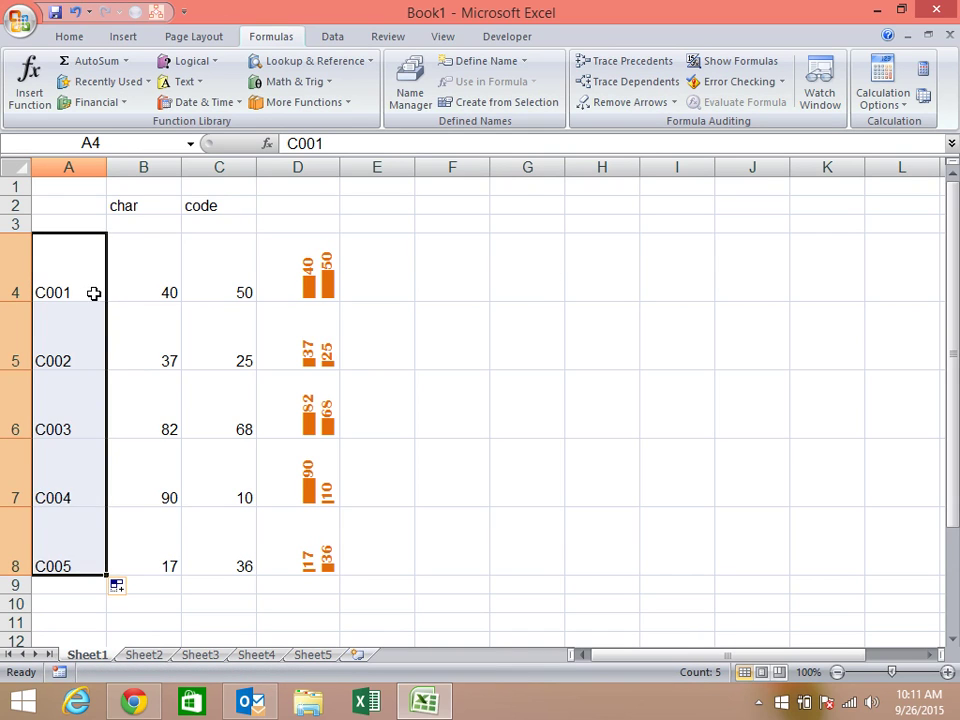
click(521, 261)
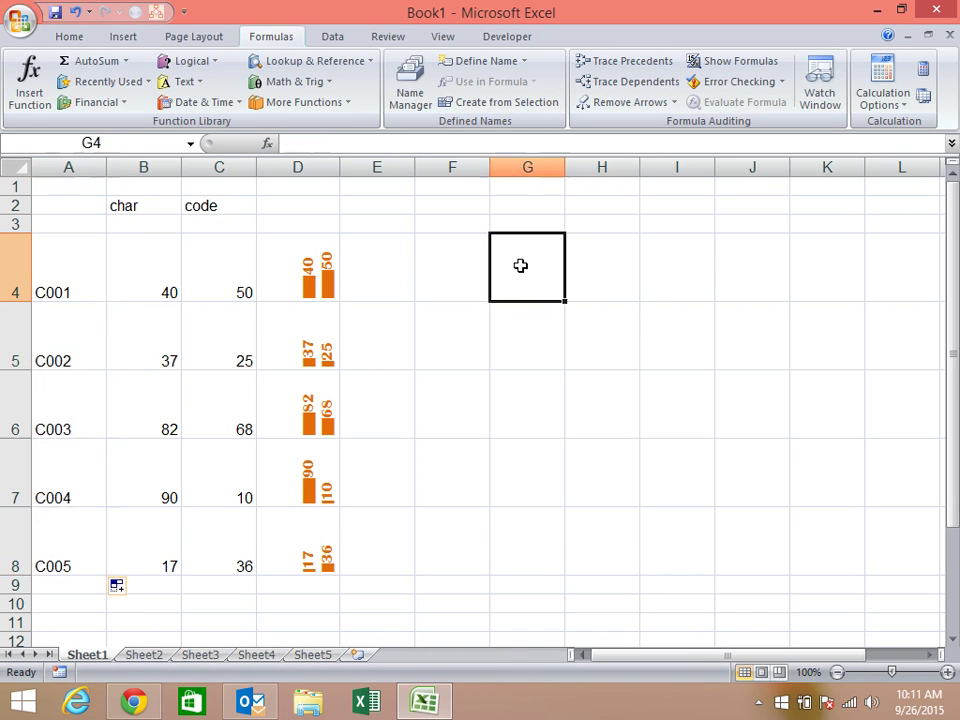
click(340, 33)
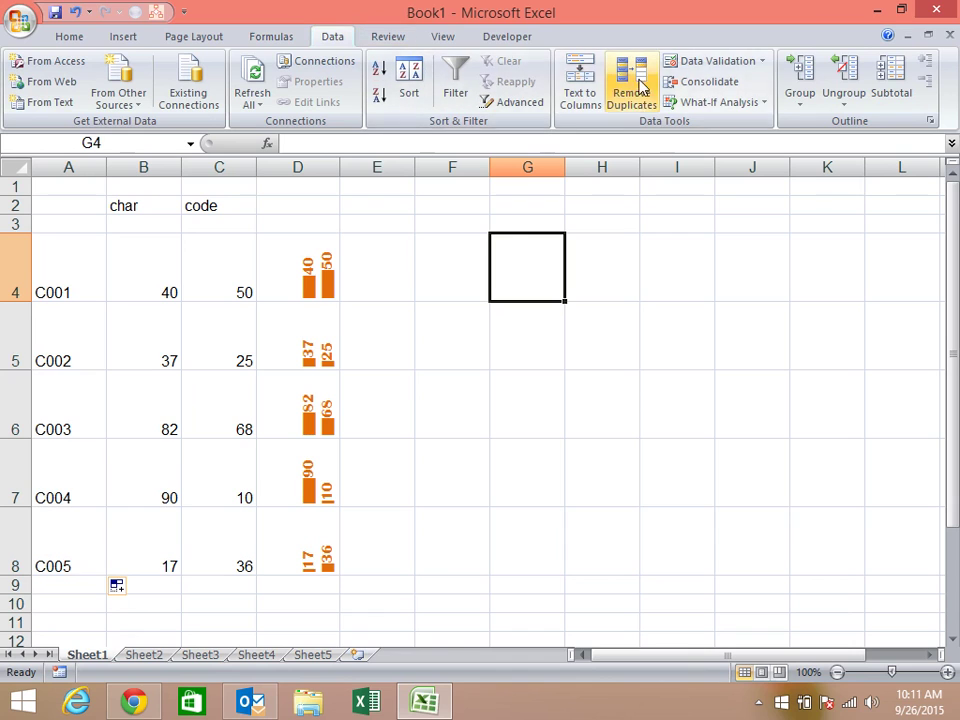
click(748, 61)
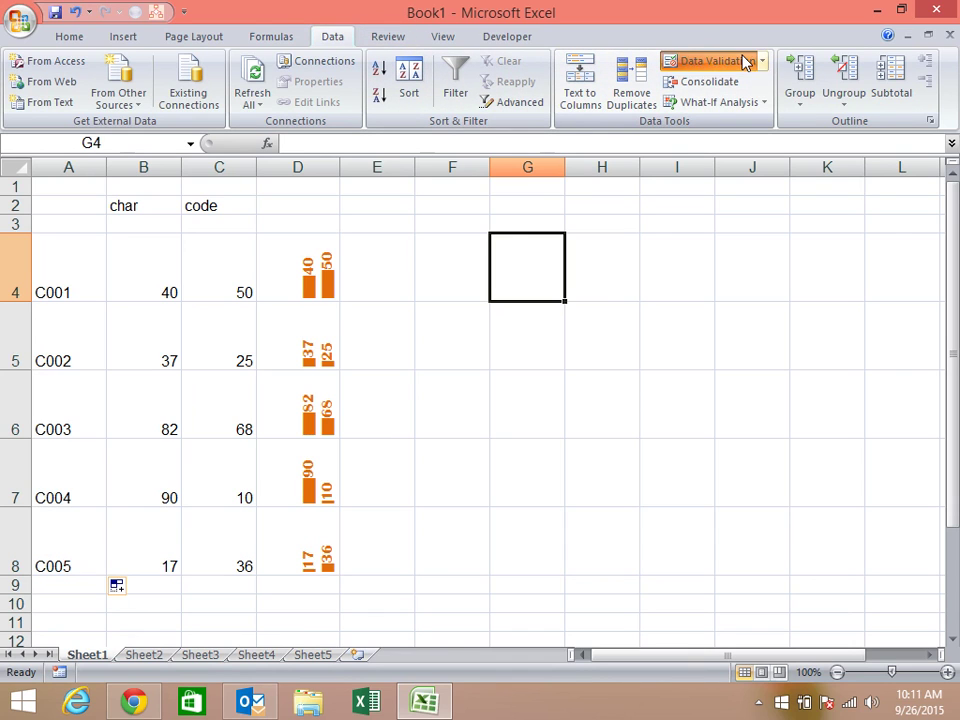
click(613, 340)
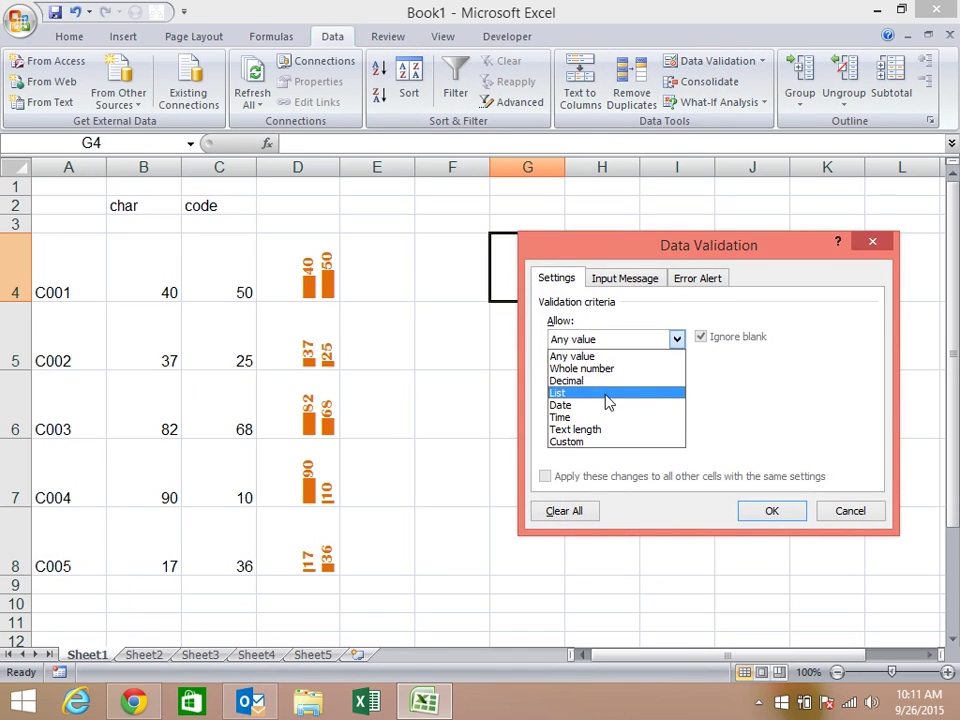
click(606, 393)
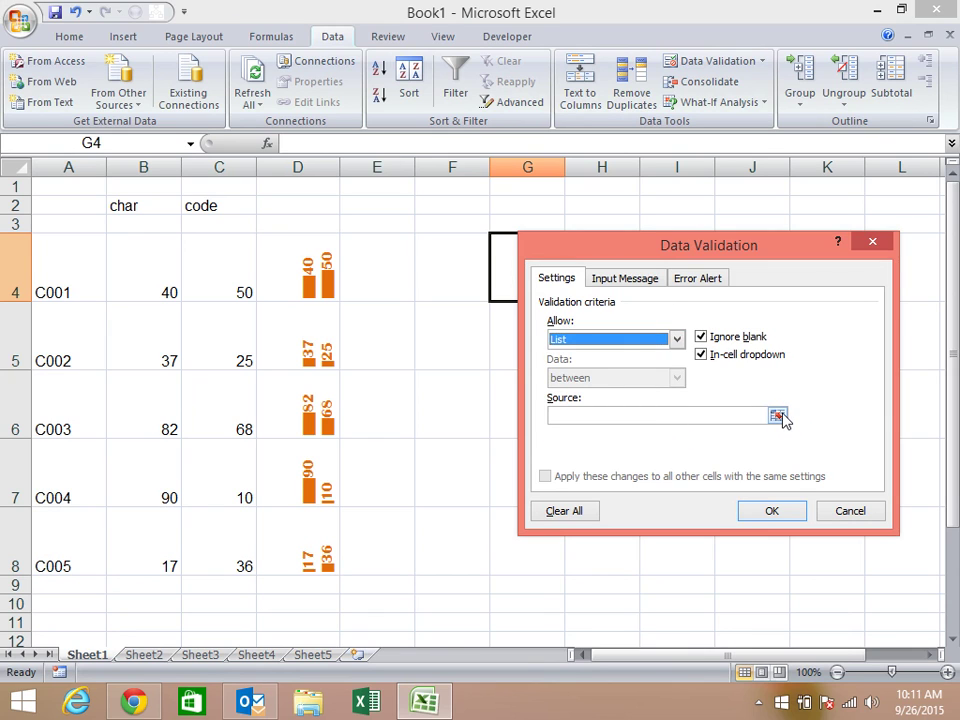
click(778, 414)
drag(94, 272, 52, 566)
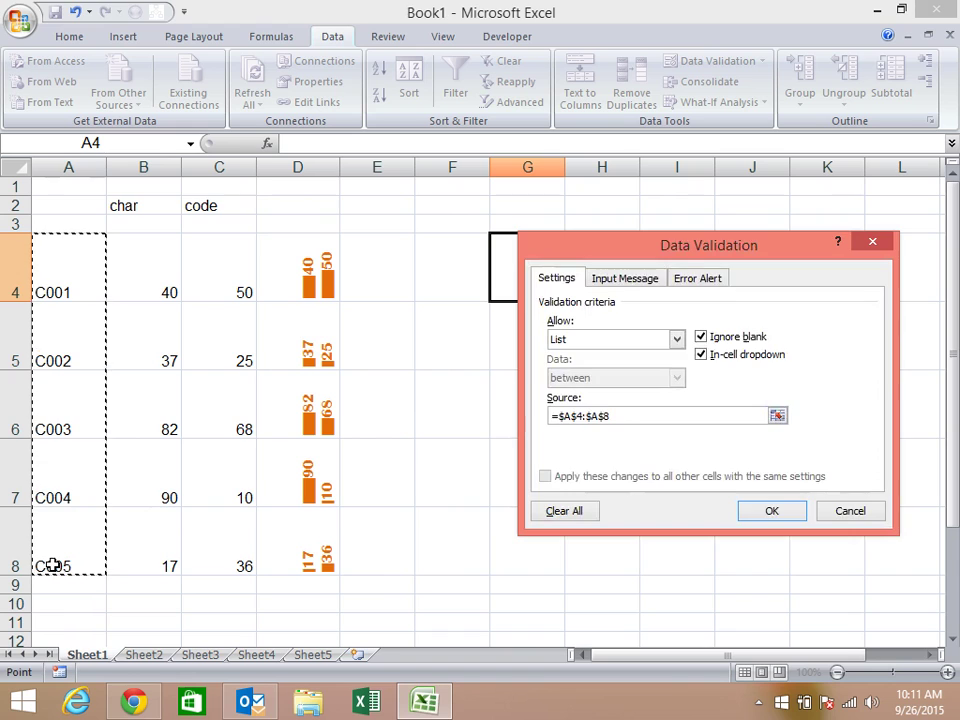
key(Return)
Try C002 and C004 from G4's dropdown, leaving it set to C002.
click(573, 293)
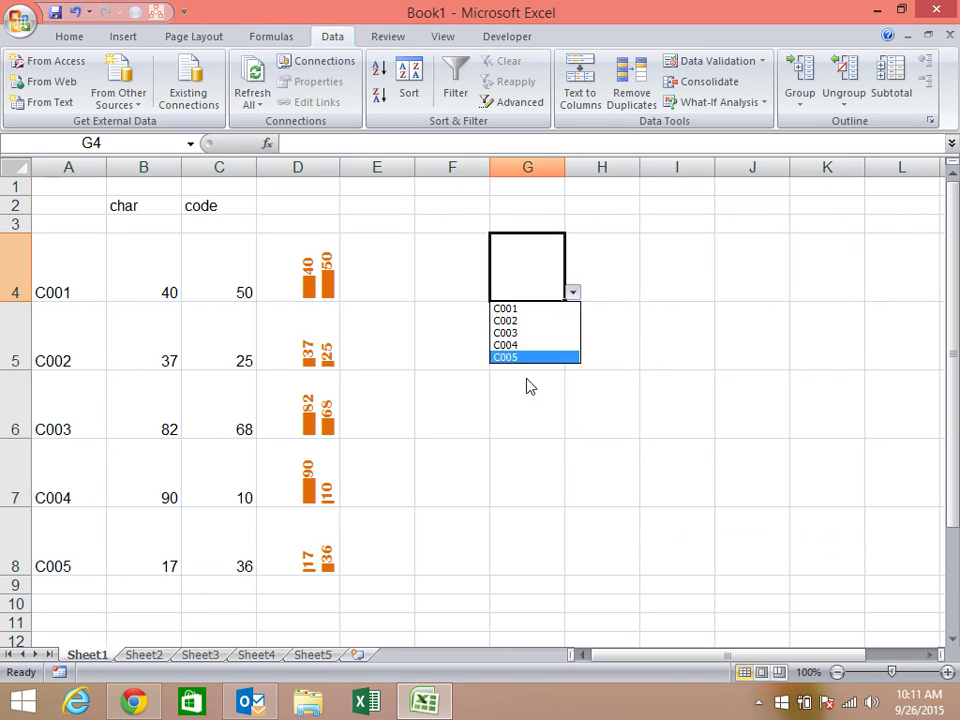
click(560, 322)
click(573, 293)
click(540, 345)
click(572, 293)
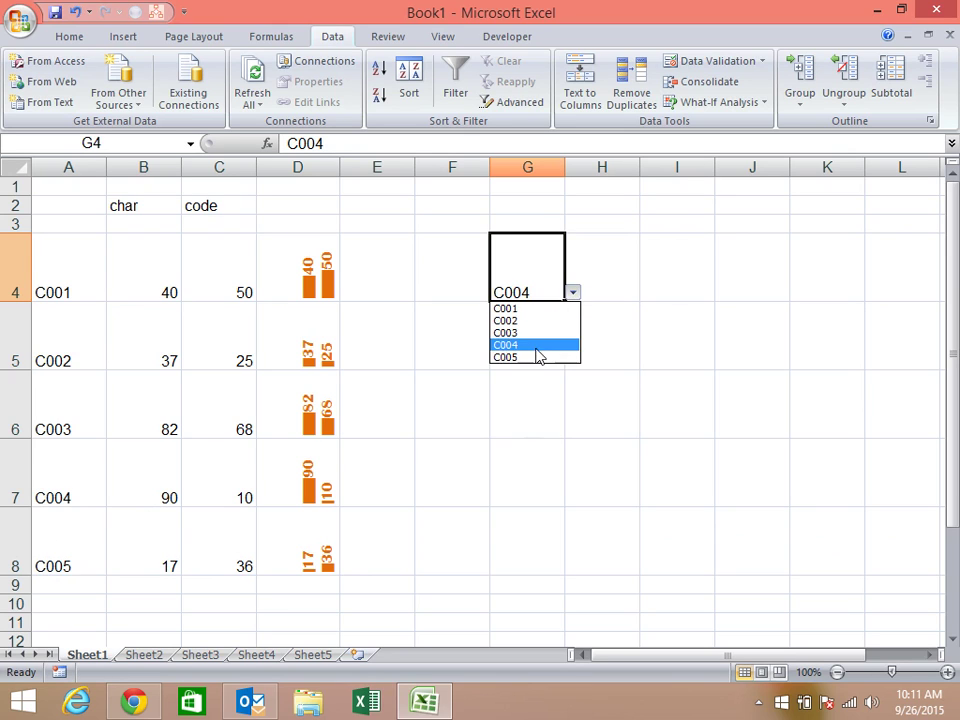
click(537, 346)
click(574, 292)
click(553, 322)
click(602, 276)
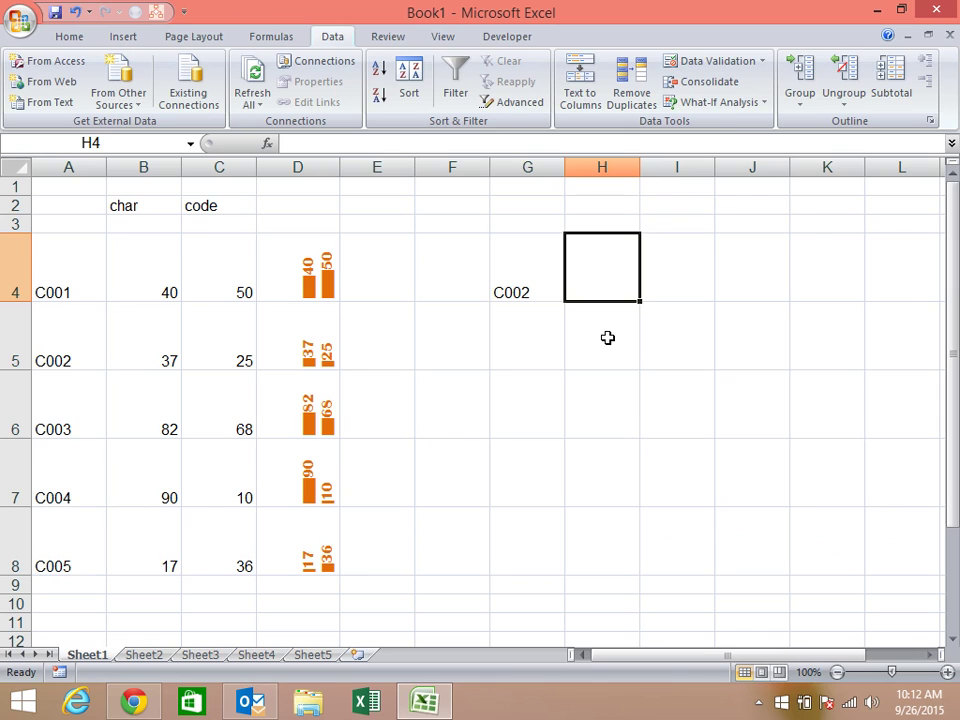
Enter =VLOOKUP(G4,$A$4:$D$8,4,0) in H4 to fetch the bar text for G4's code.
text(=vl)
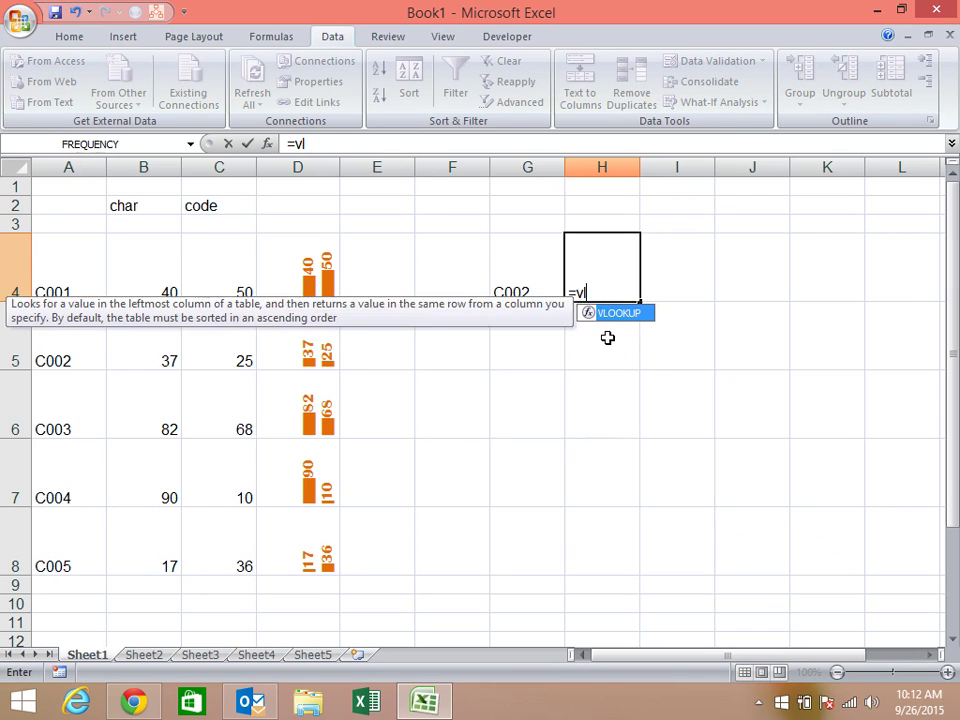
key(Tab)
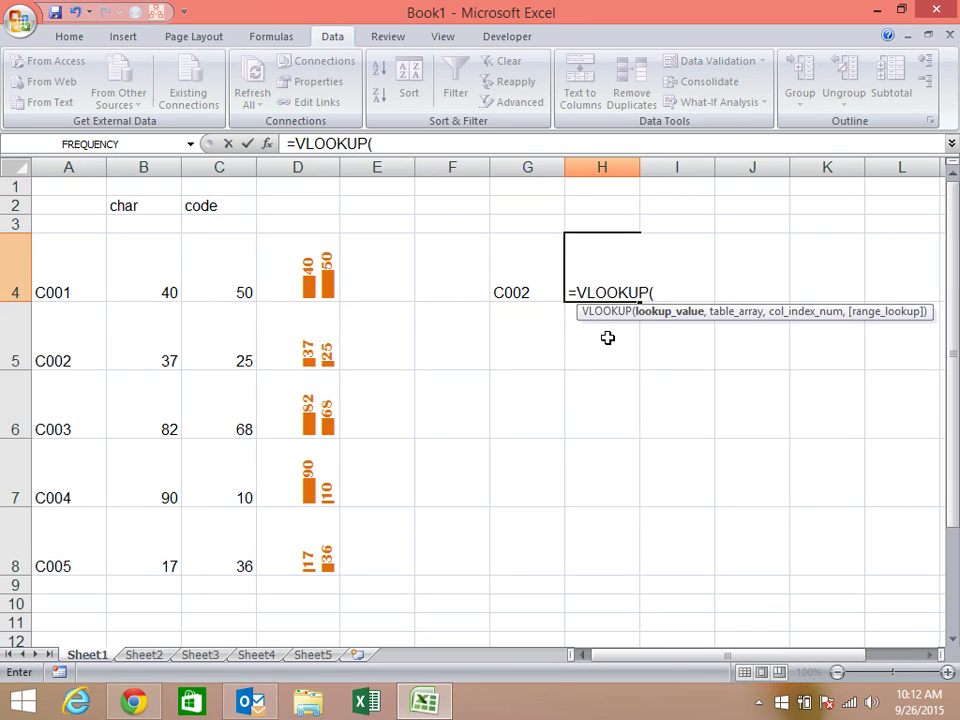
click(537, 283)
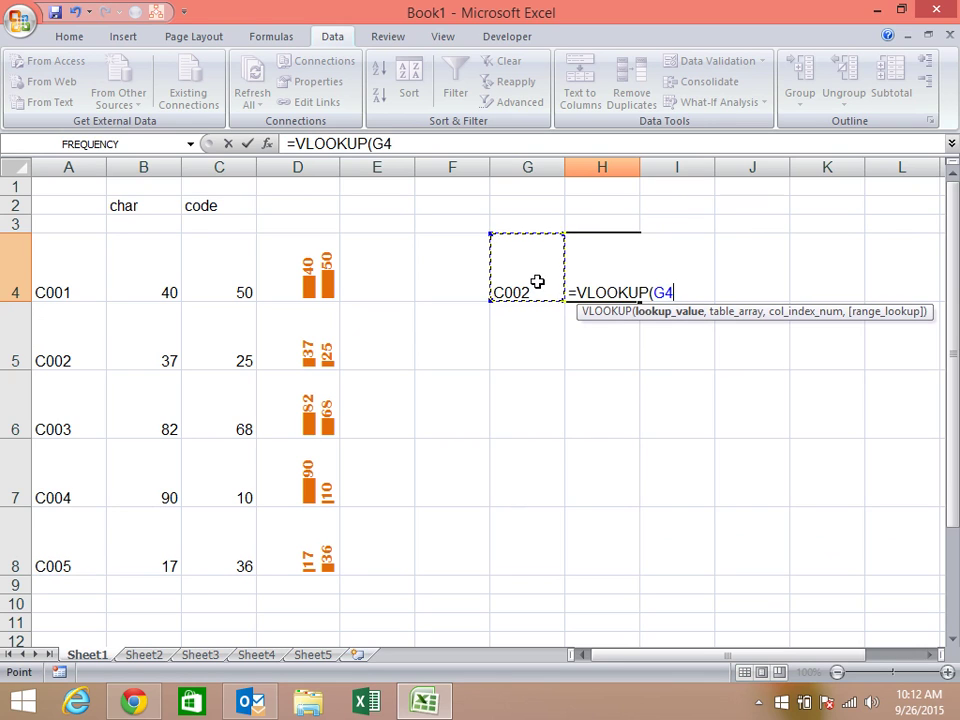
text(,)
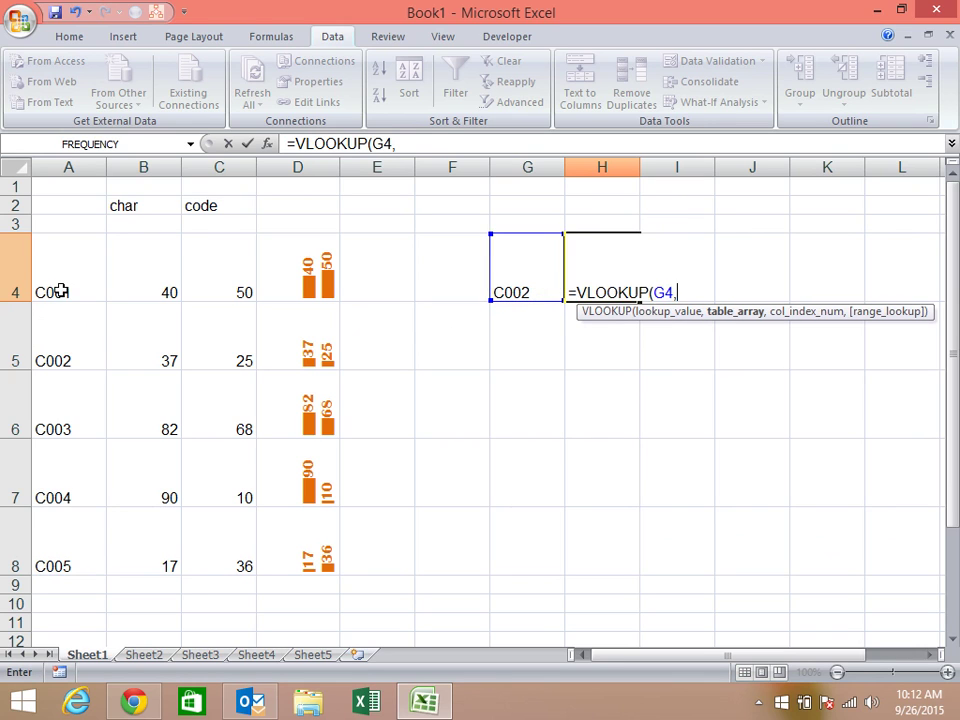
drag(61, 290, 320, 544)
key(F4)
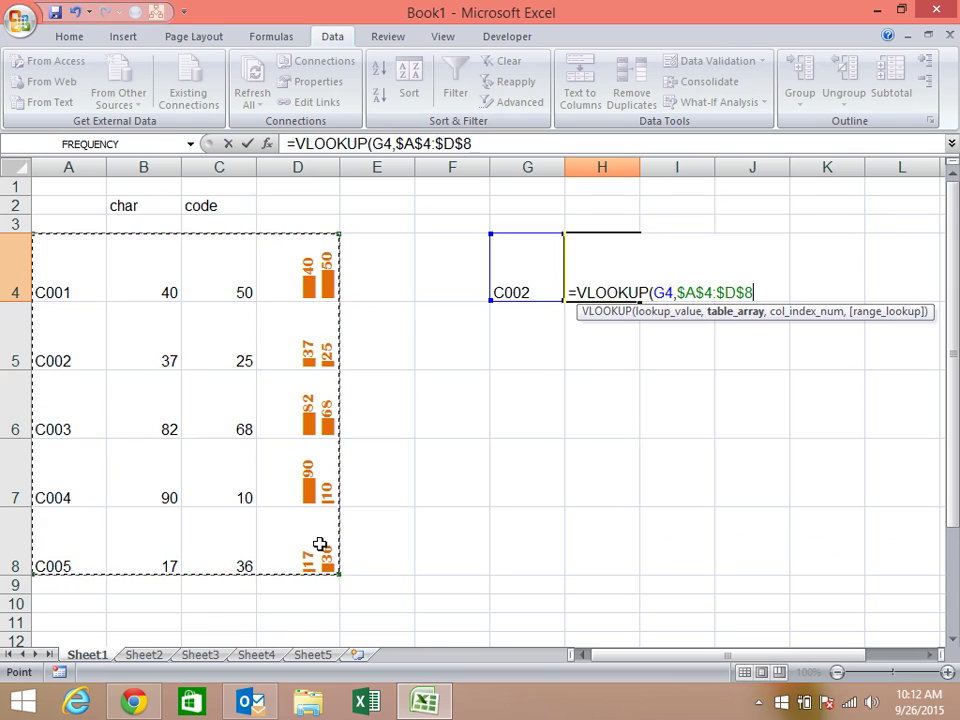
text(,4)
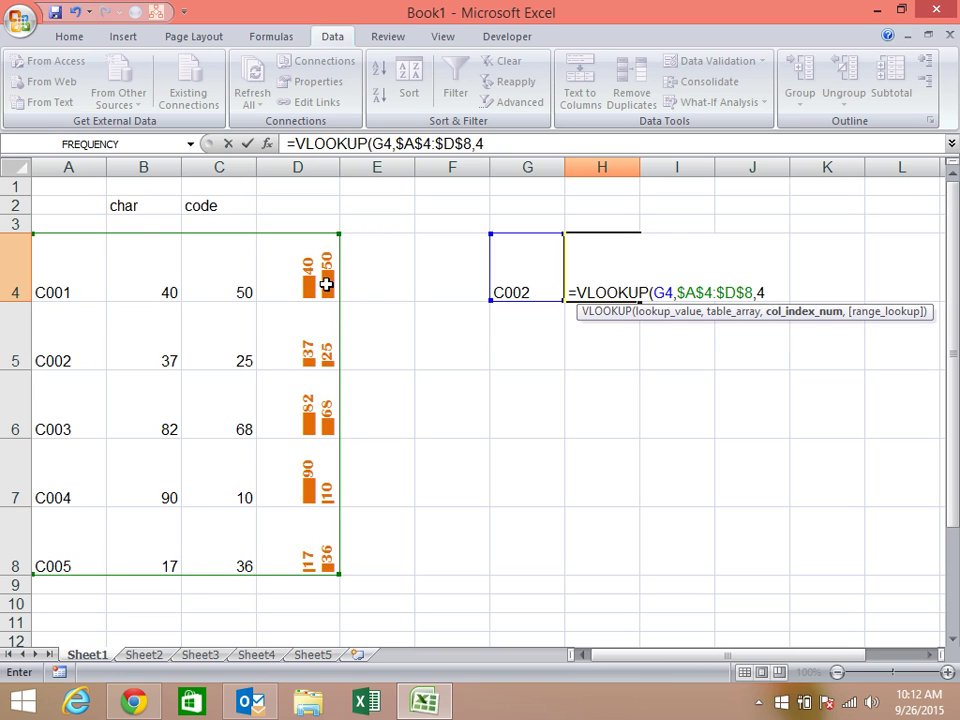
text(,0)
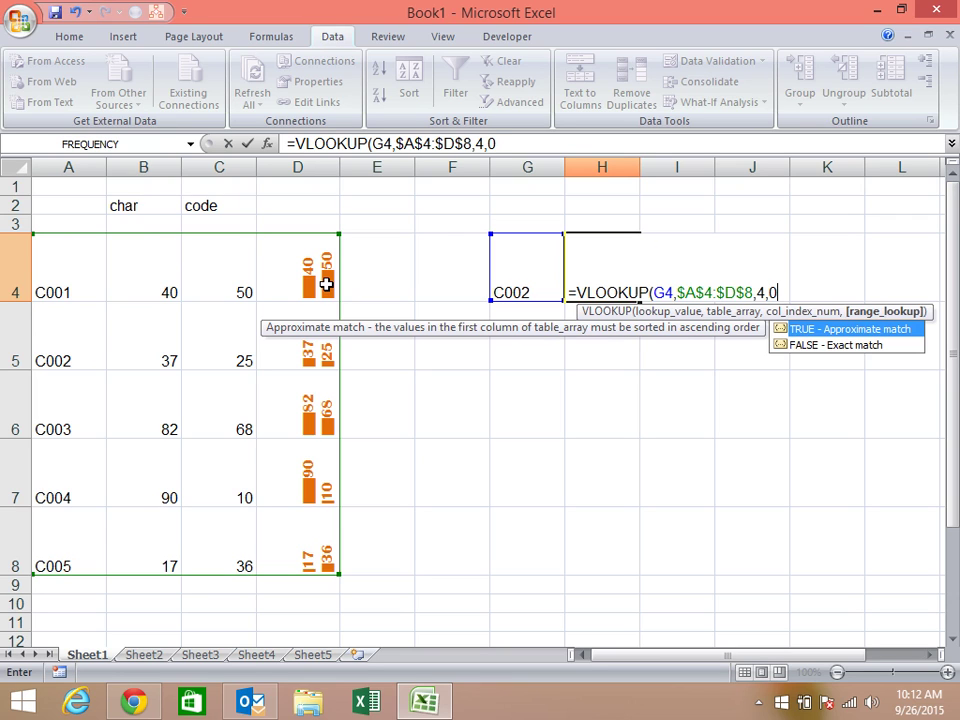
text())
key(Return)
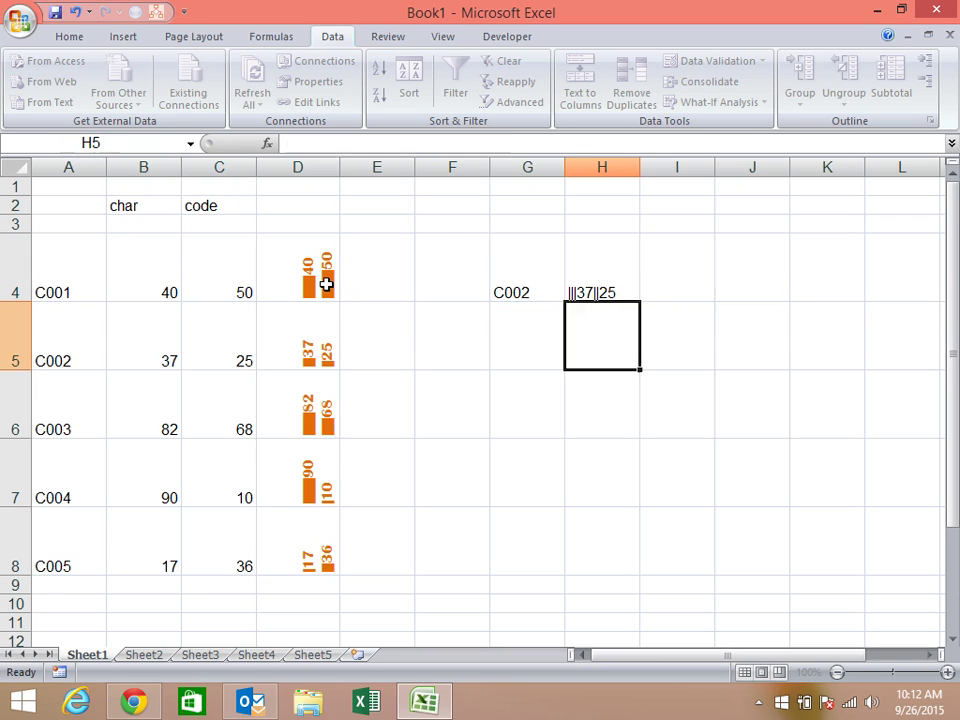
click(296, 289)
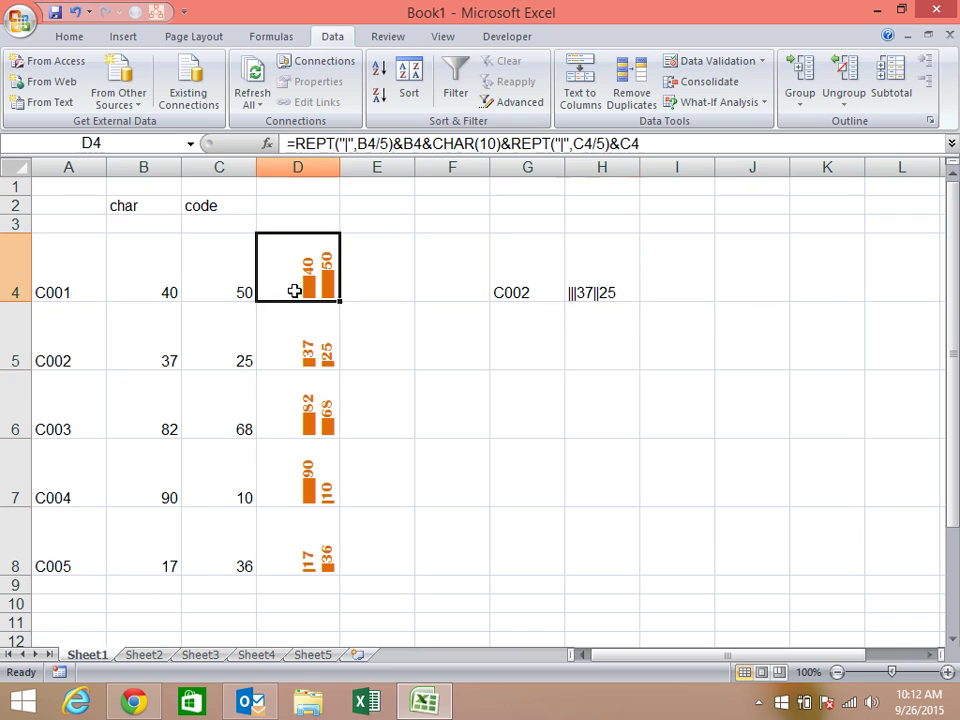
click(62, 38)
Copy D4's orange bar-chart formatting onto H4 with Format Painter.
click(57, 101)
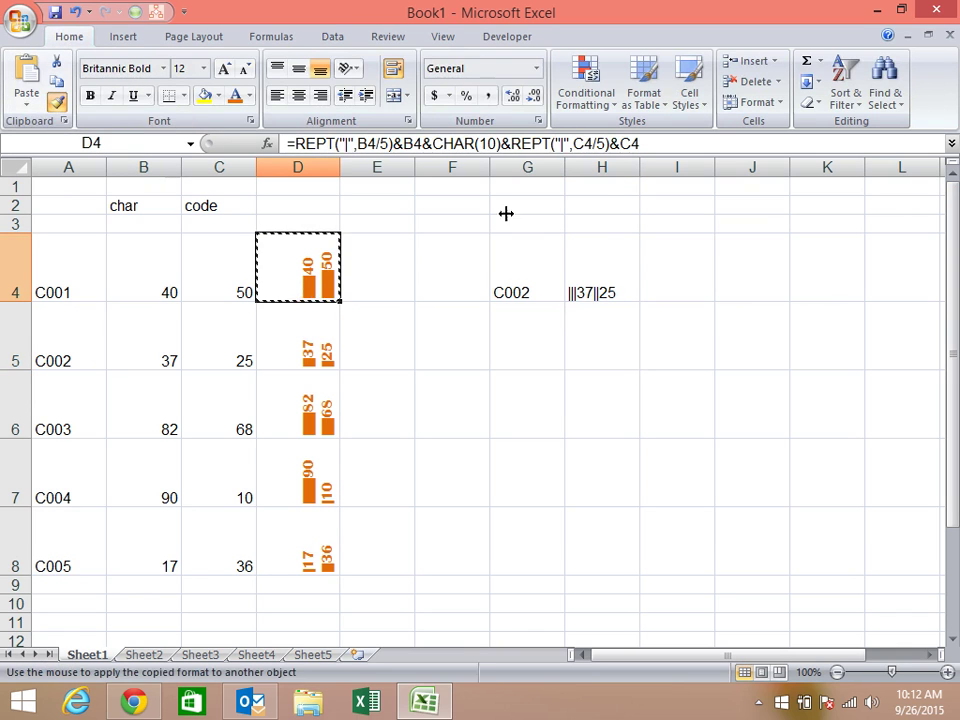
click(608, 248)
click(595, 411)
Test the lookup by choosing C004, C005, then C002 in G4.
click(544, 297)
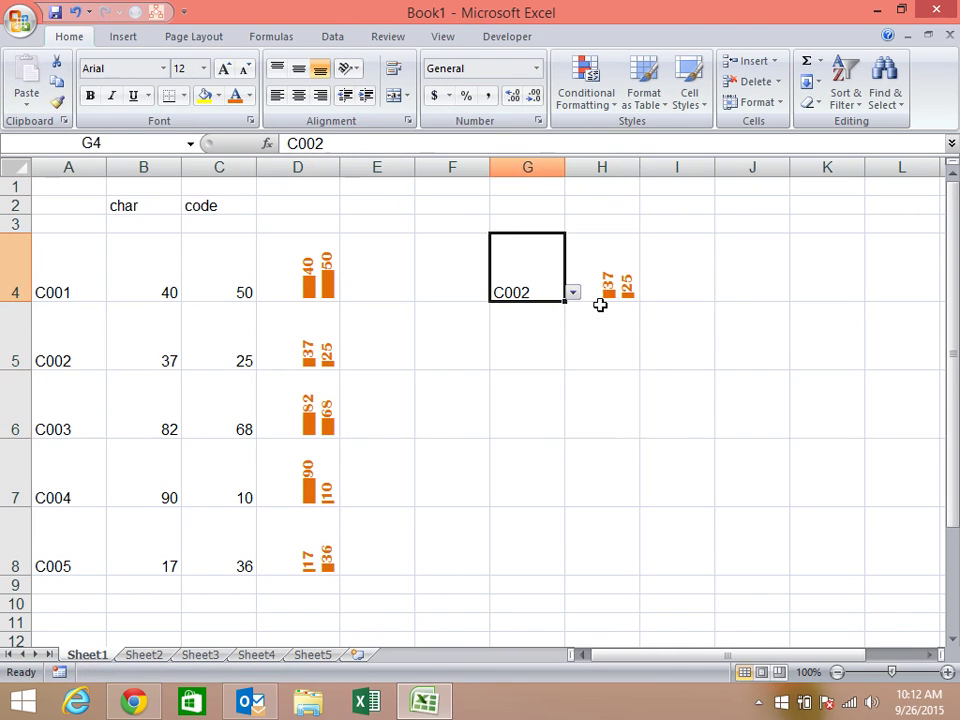
click(573, 293)
click(543, 345)
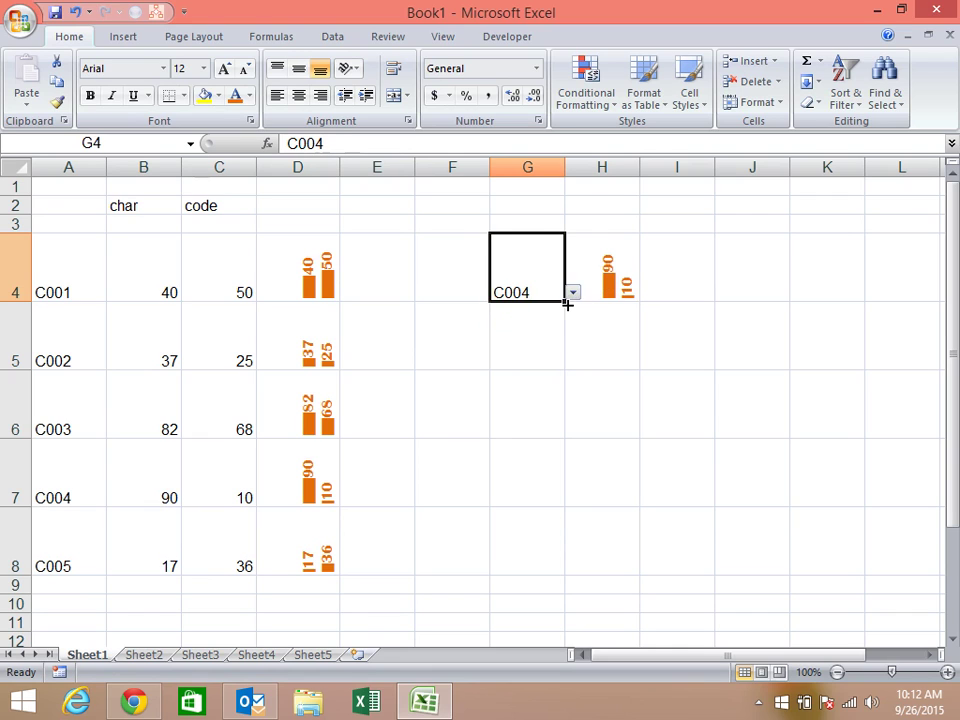
click(573, 293)
click(540, 357)
click(573, 293)
click(535, 321)
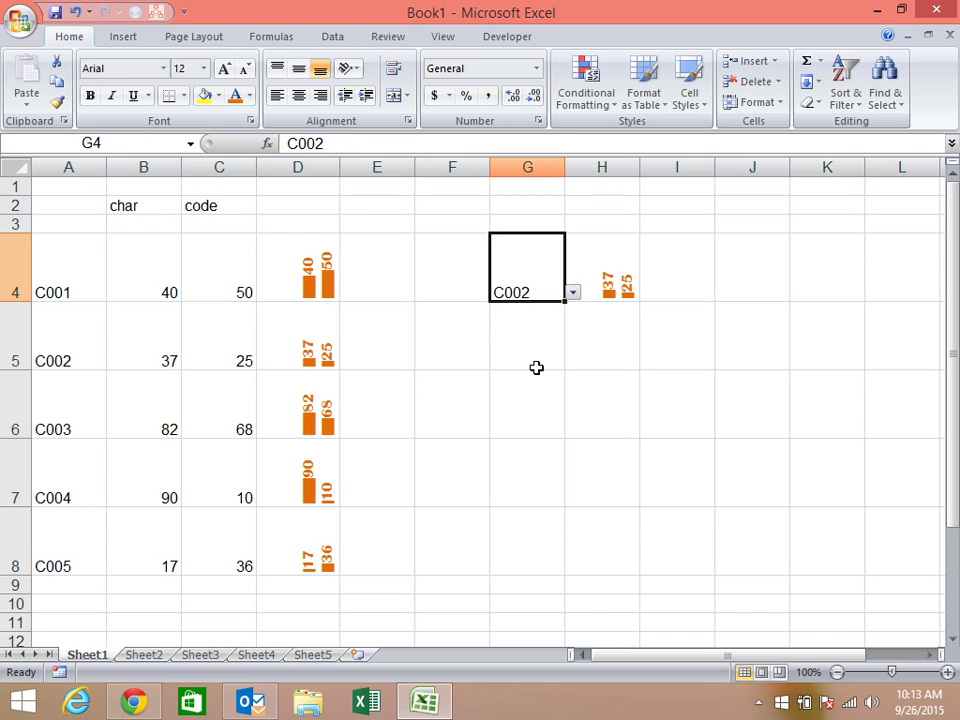
click(536, 368)
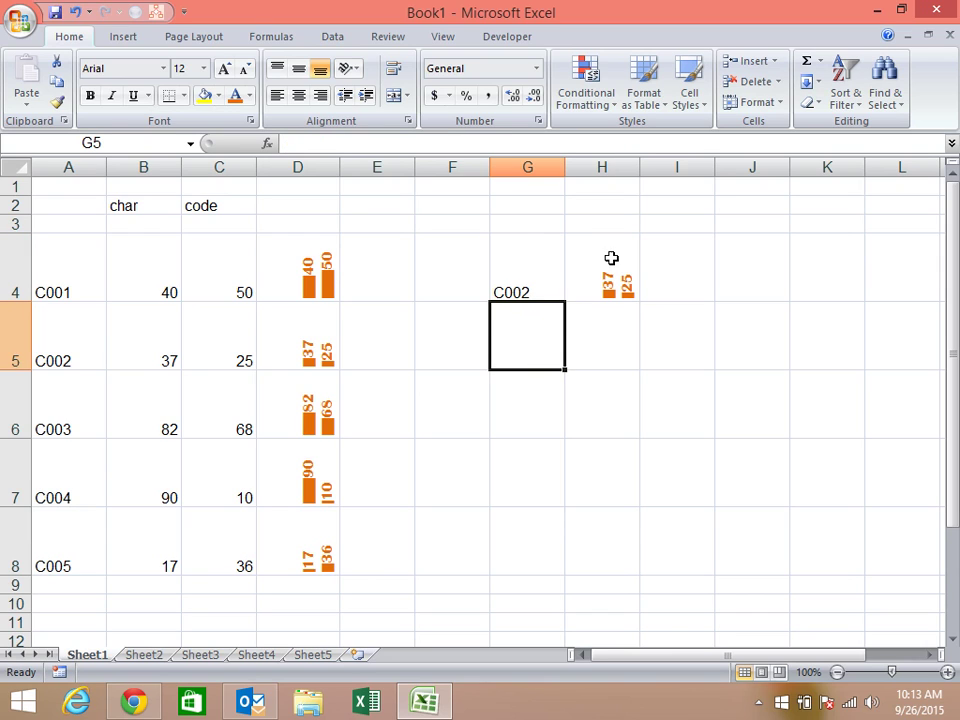
Review H4's lookup and D4's REPT formulas, then switch to Sheet2.
click(611, 272)
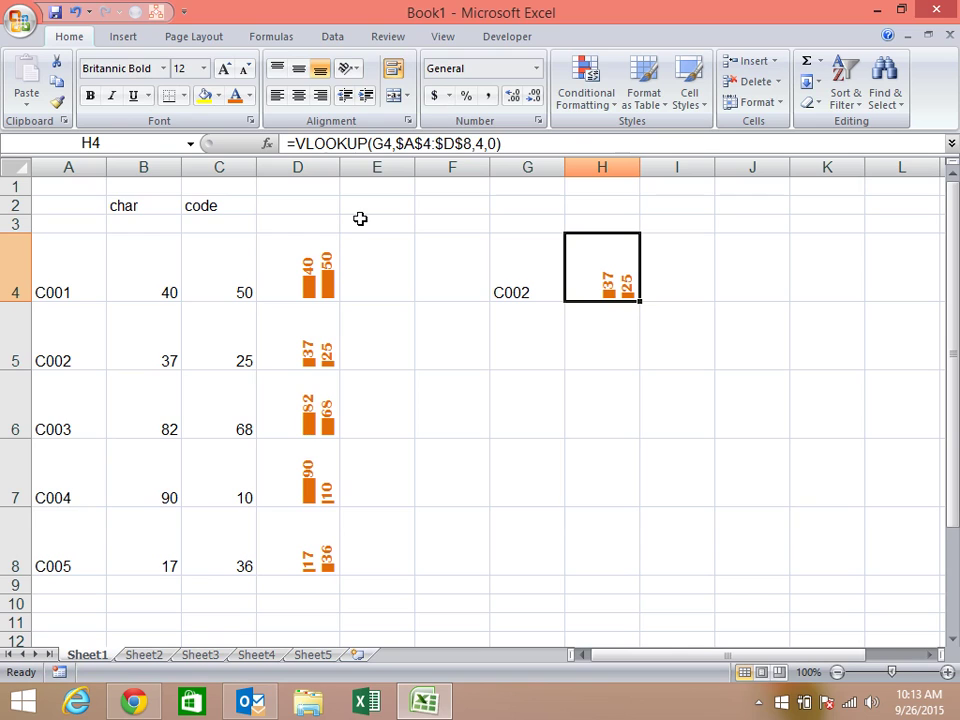
click(330, 248)
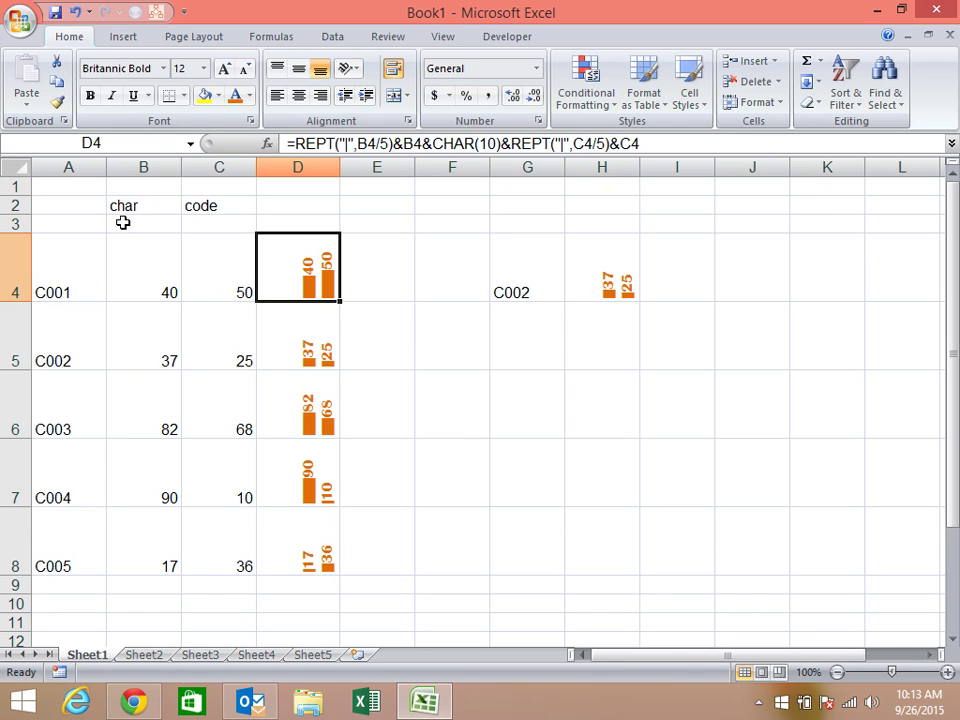
drag(131, 213, 246, 208)
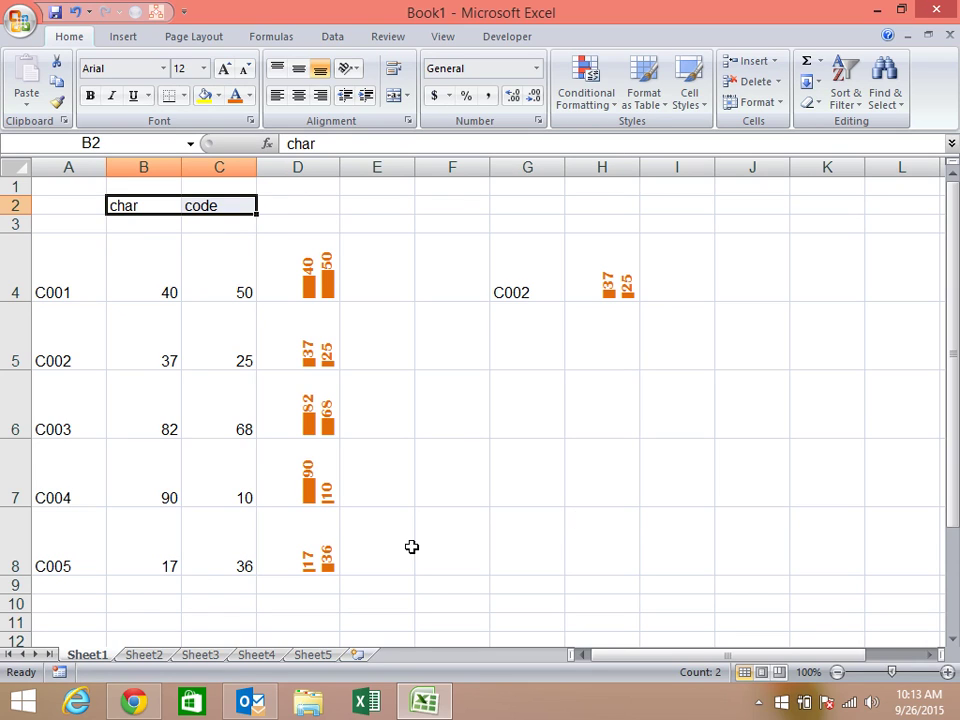
click(152, 656)
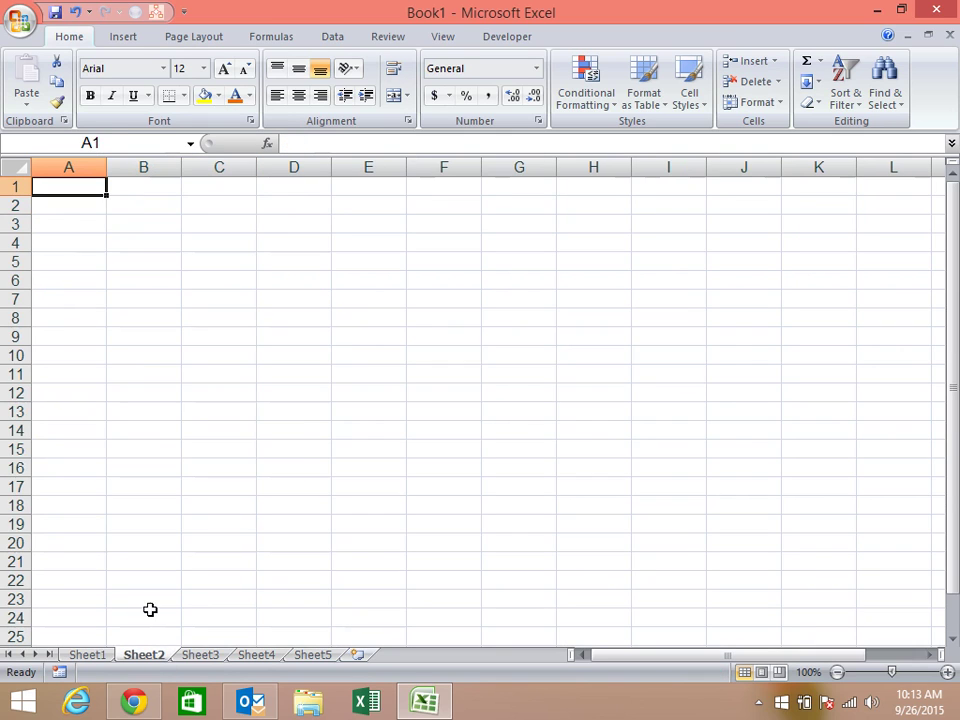
Enter a first and last name in B3, split by an in-cell line break.
click(137, 232)
click(278, 36)
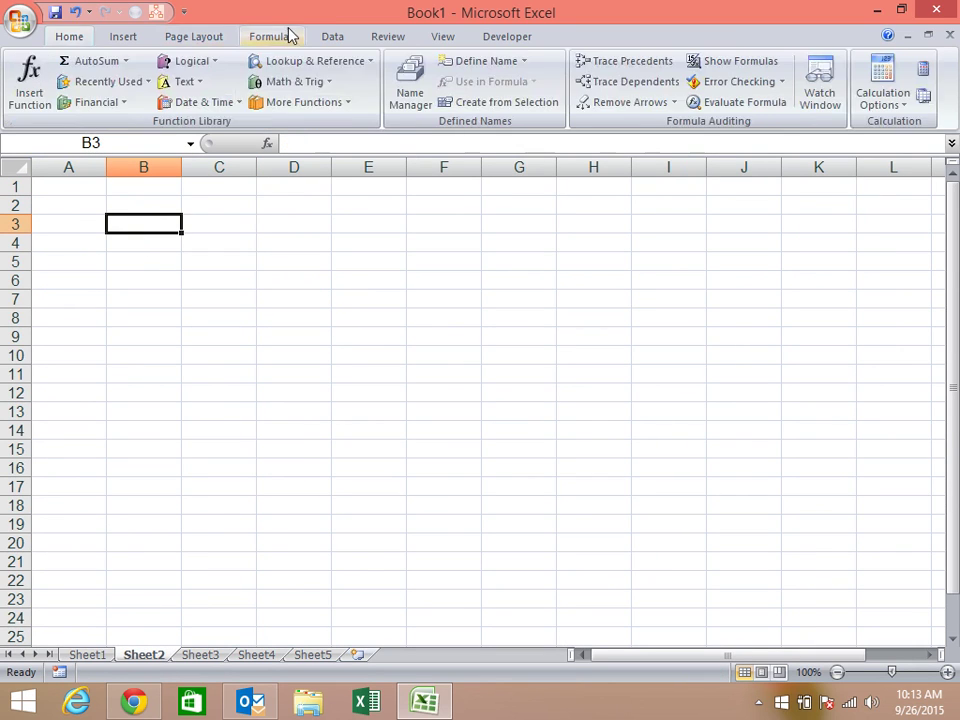
click(190, 82)
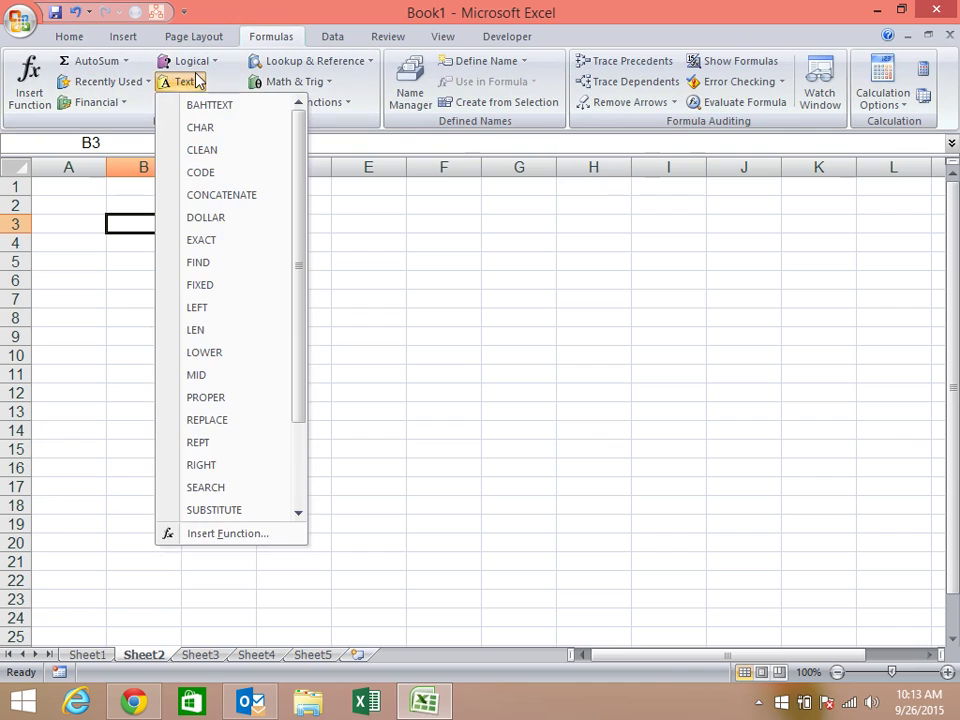
click(454, 341)
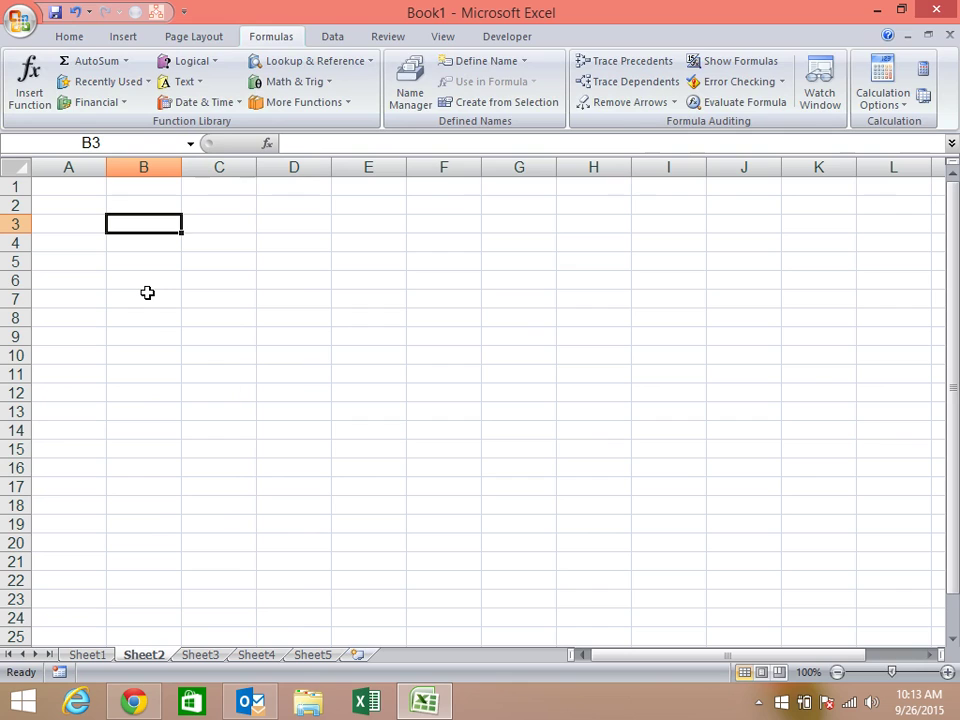
text(sandeep)
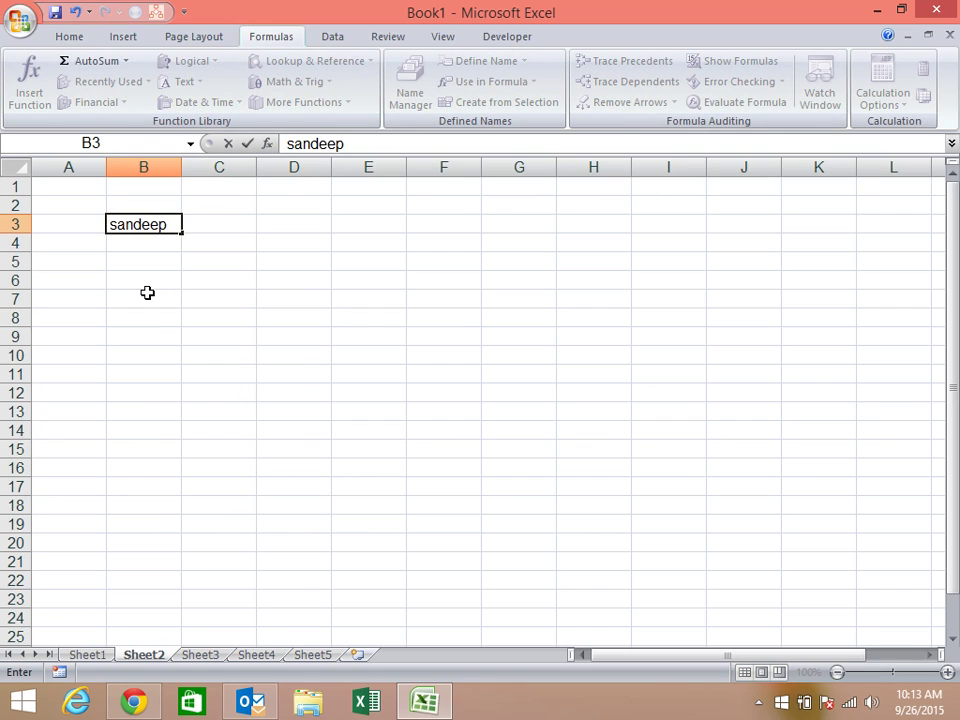
key(alt+Return)
text(sa)
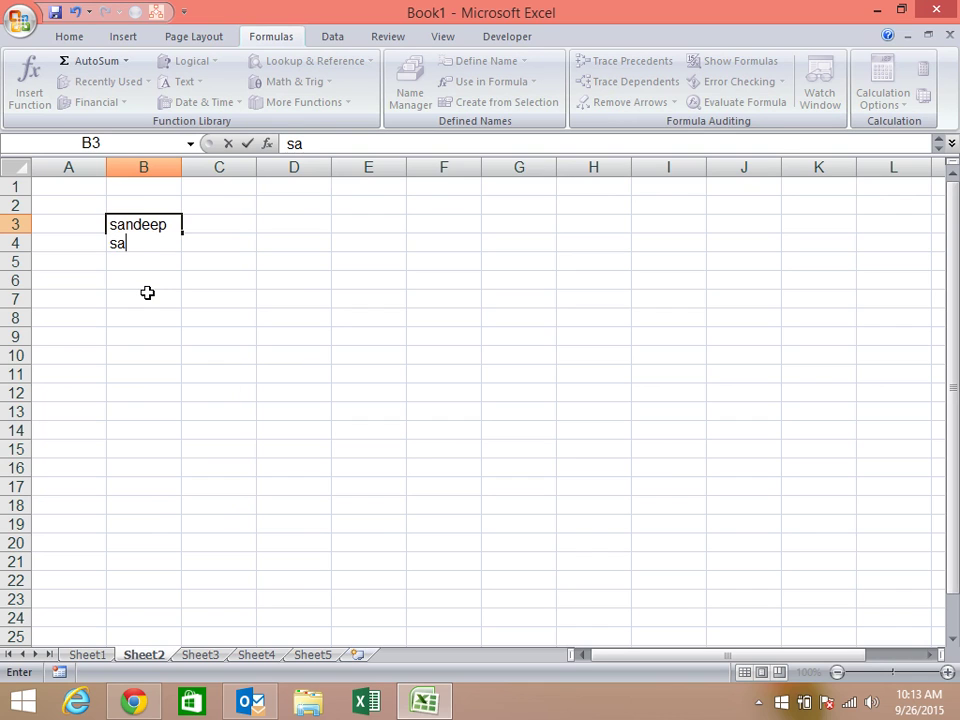
text(gh)
key(Return)
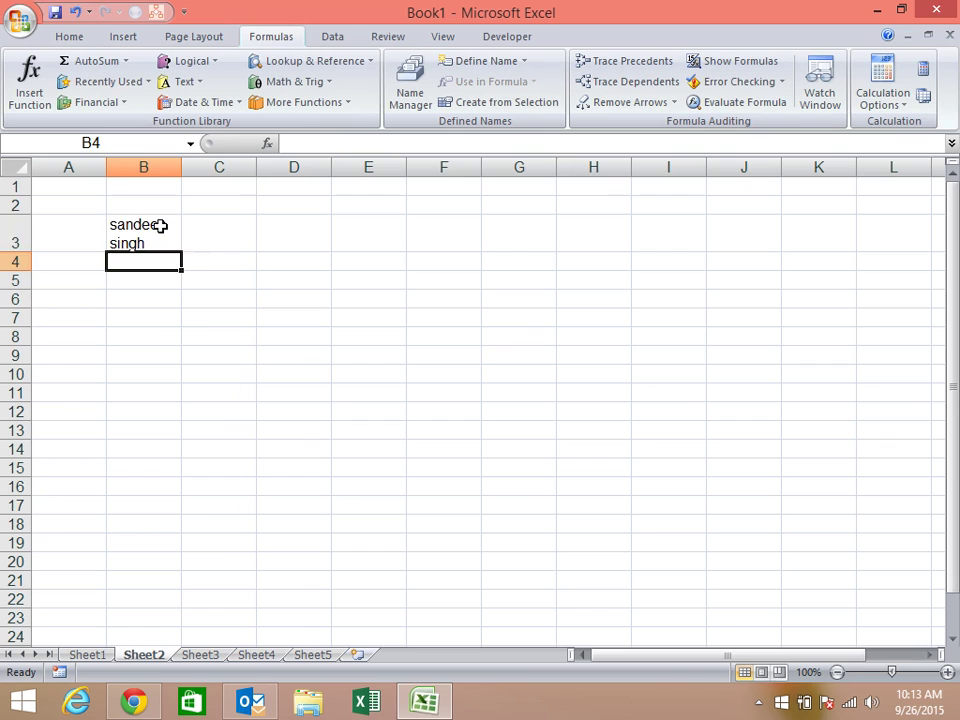
Turn off Wrap Text for B3 and autofit column B.
click(159, 223)
click(72, 36)
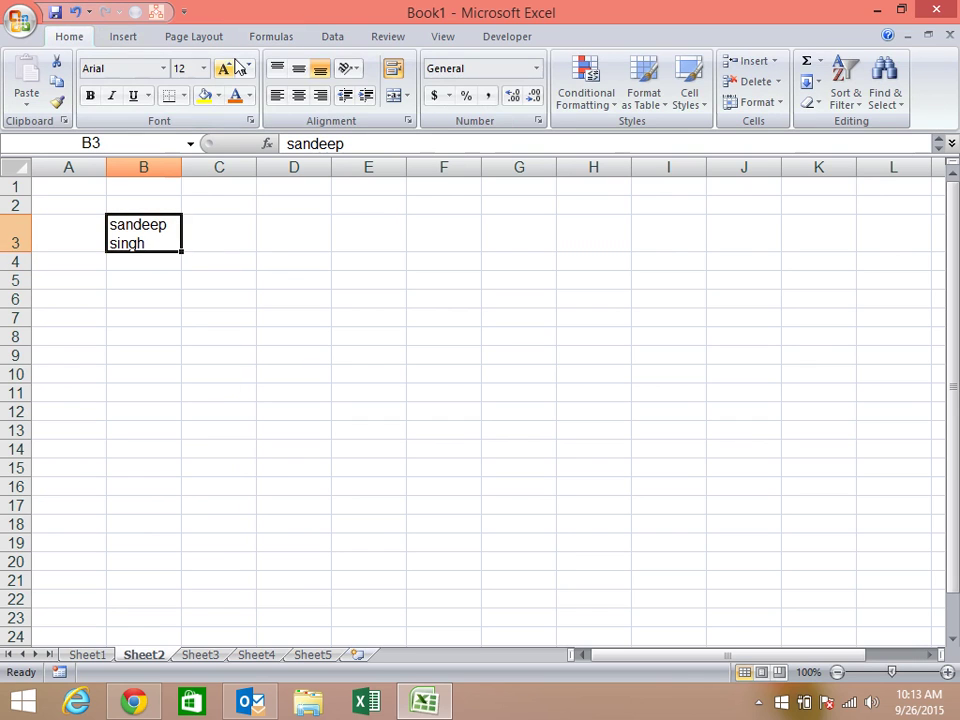
click(394, 70)
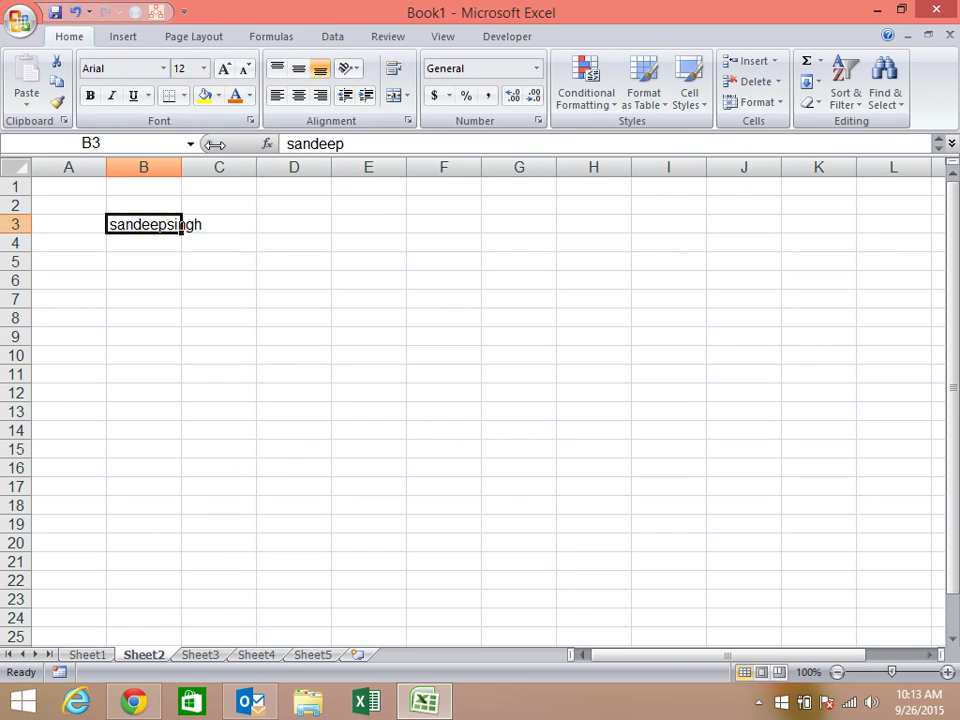
double_click(181, 167)
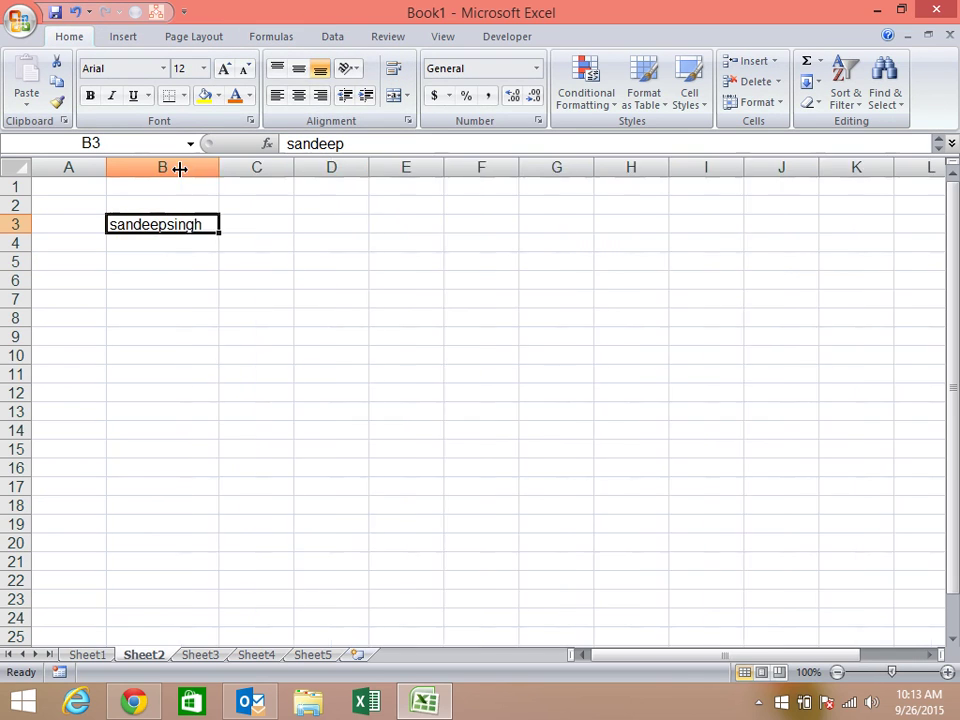
Enter the first and last name into B4 as well.
click(186, 240)
text(sandeep)
key(alt+Return)
text(singh)
key(shift+Right)
key(shift+Right)
text(sing)
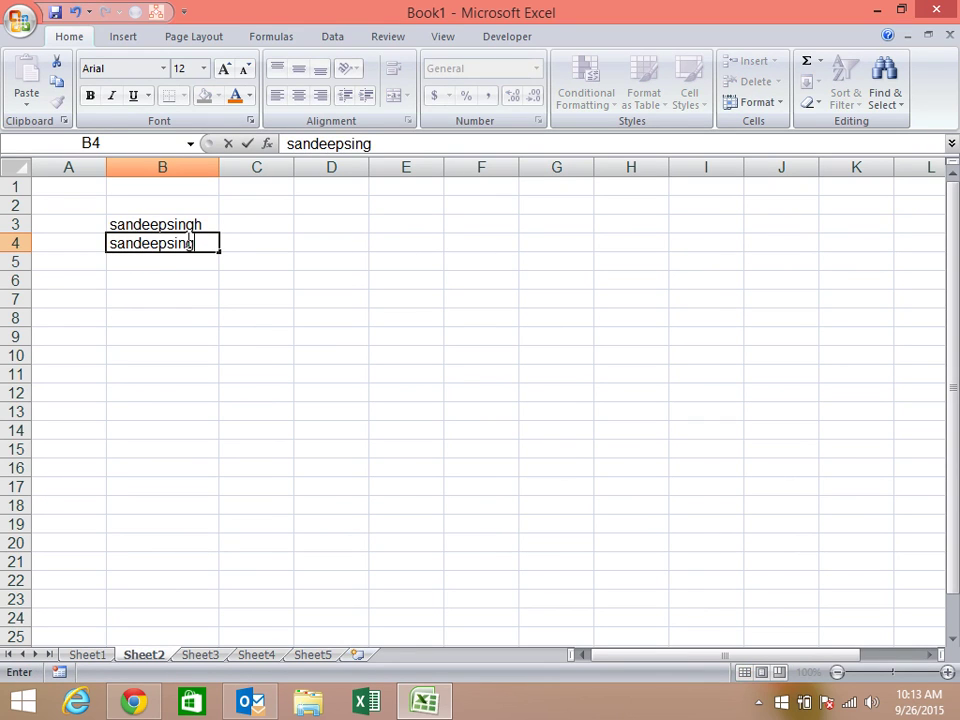
key(Return)
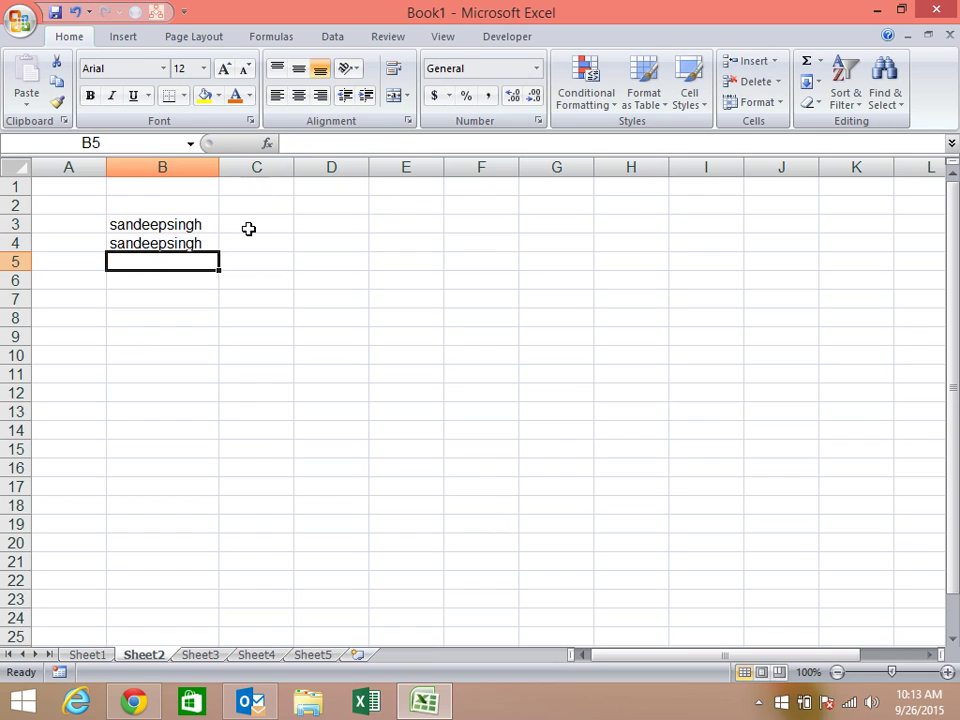
Enter =LEN(B3) in C3 and fill it down to C4.
click(246, 229)
text(=le)
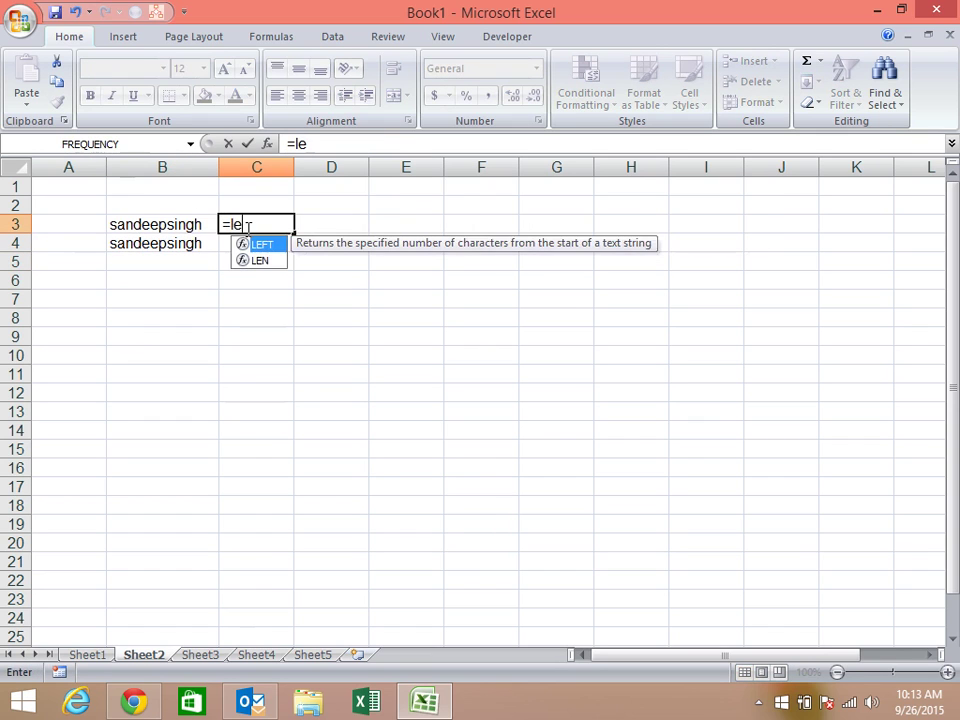
key(Down)
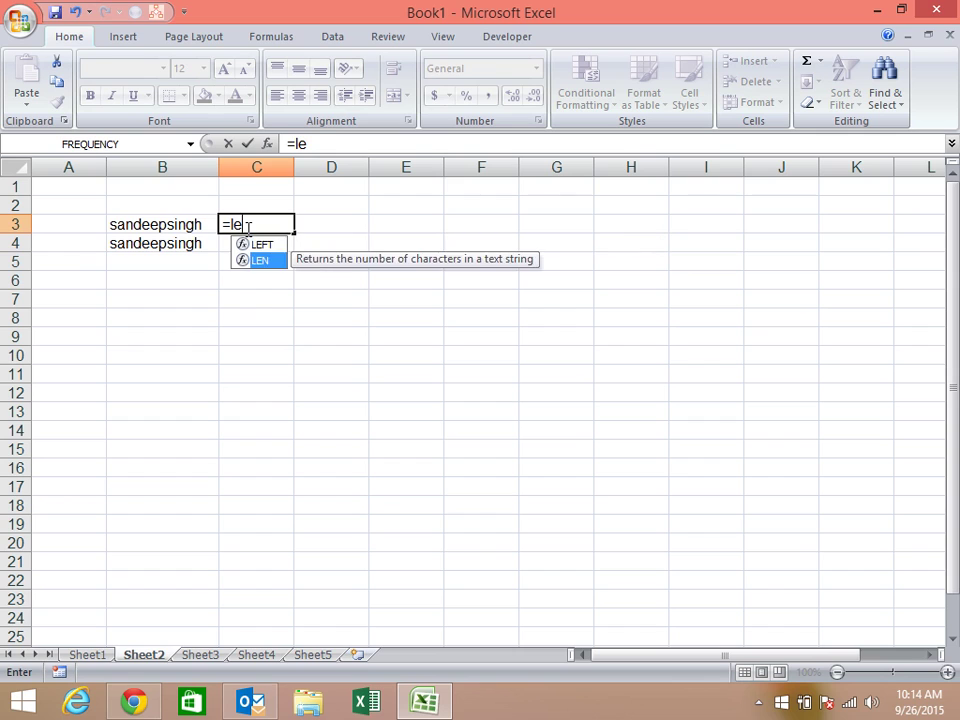
key(Tab)
key(Left)
text())
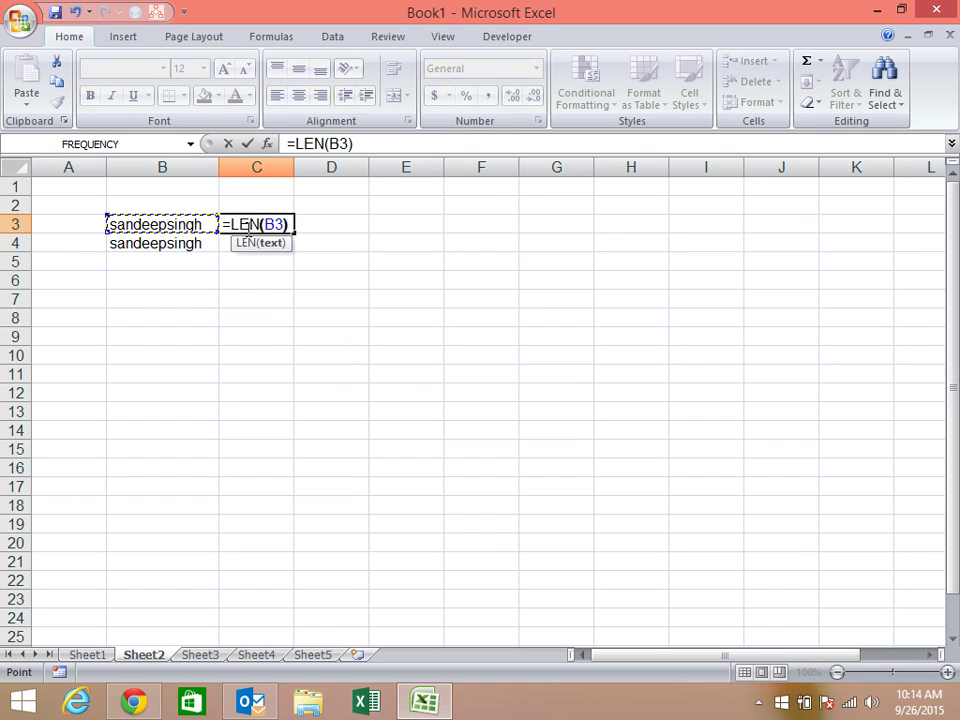
key(Return)
key(ctrl+d)
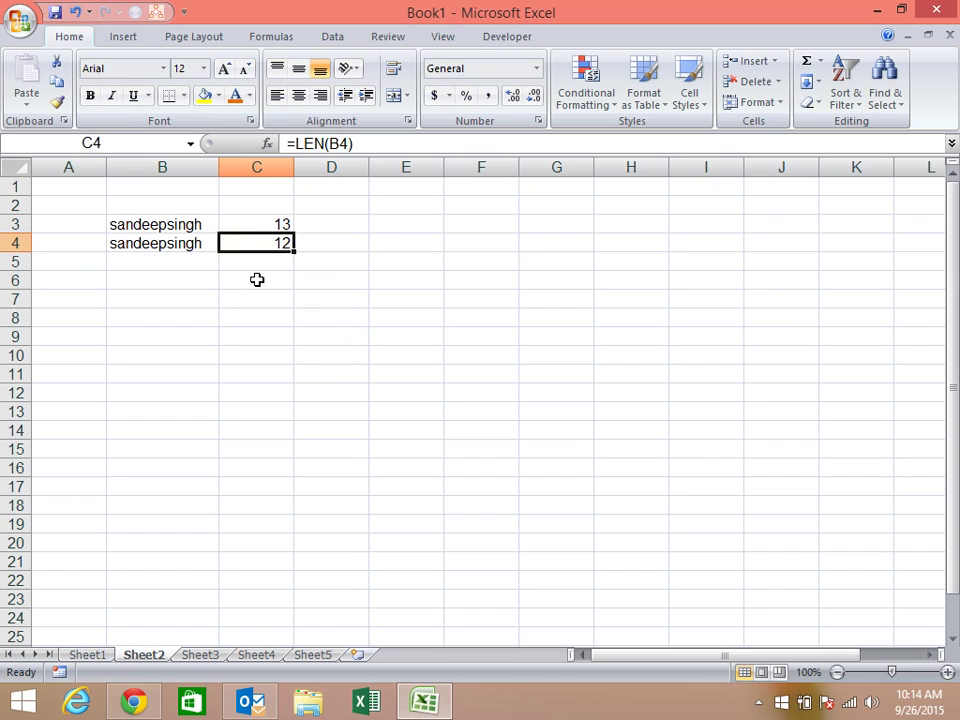
Enter =CLEAN(B3) in B5 to strip the line break from B3's name.
click(205, 222)
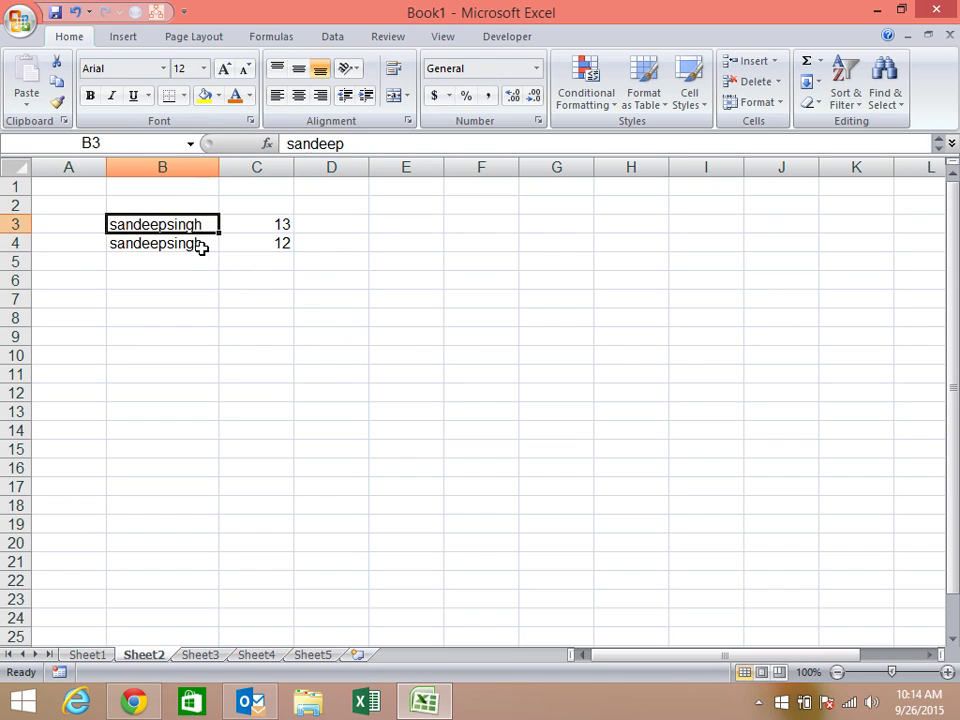
click(193, 242)
click(190, 278)
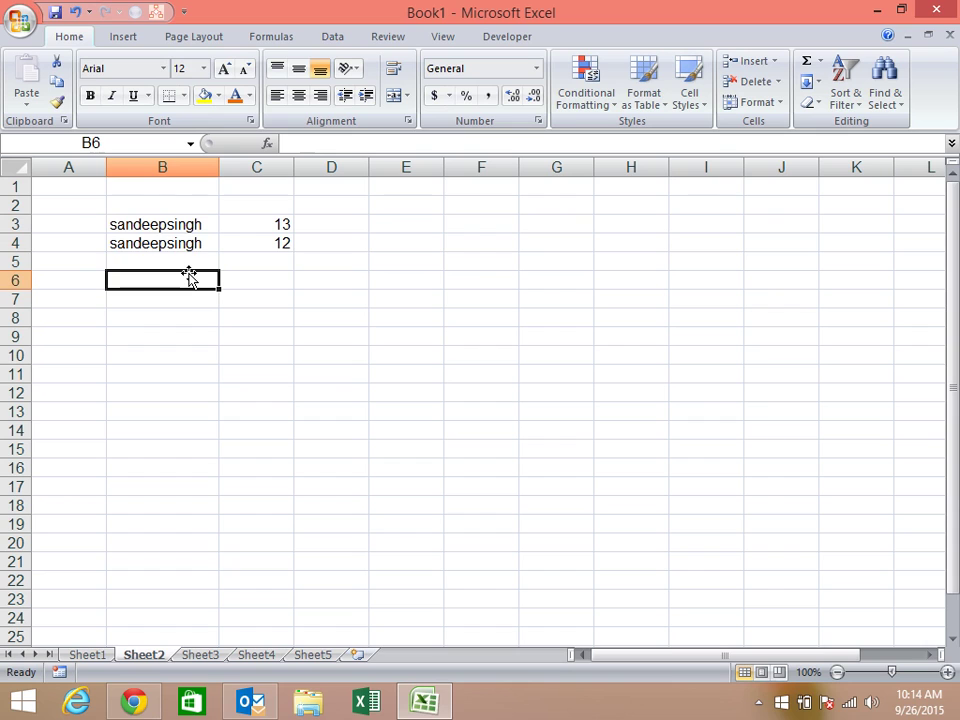
key(Up)
text(=cle)
key(Tab)
key(Up)
Fill the LEN formula down to C5 to count the cleaned name's characters.
key(Up)
text())
key(Return)
key(Down)
key(Up)
key(Up)
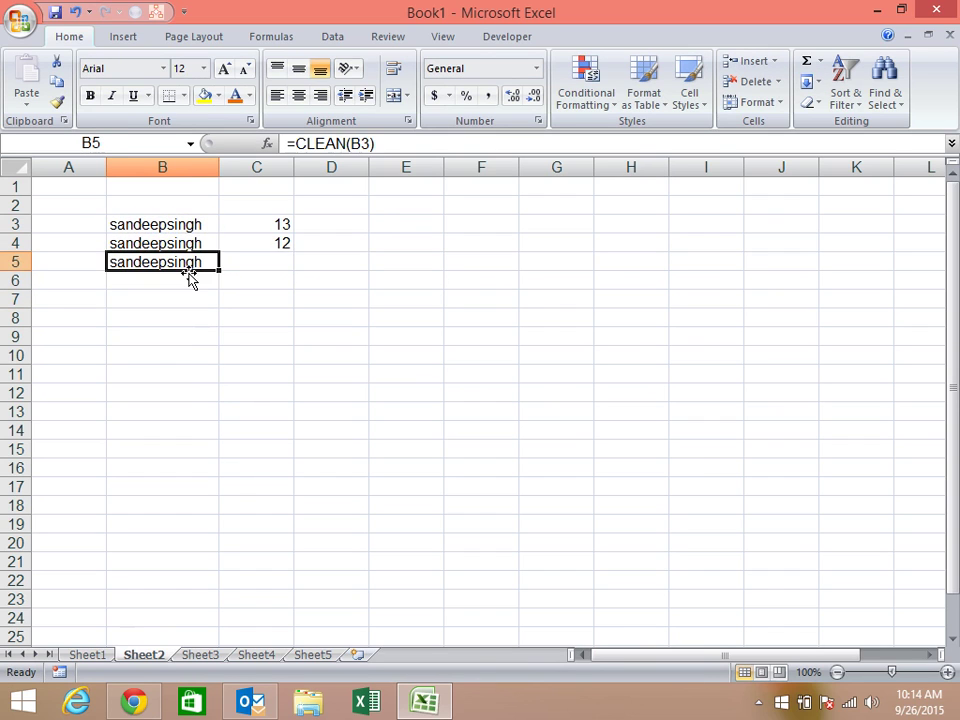
key(Right)
key(ctrl+d)
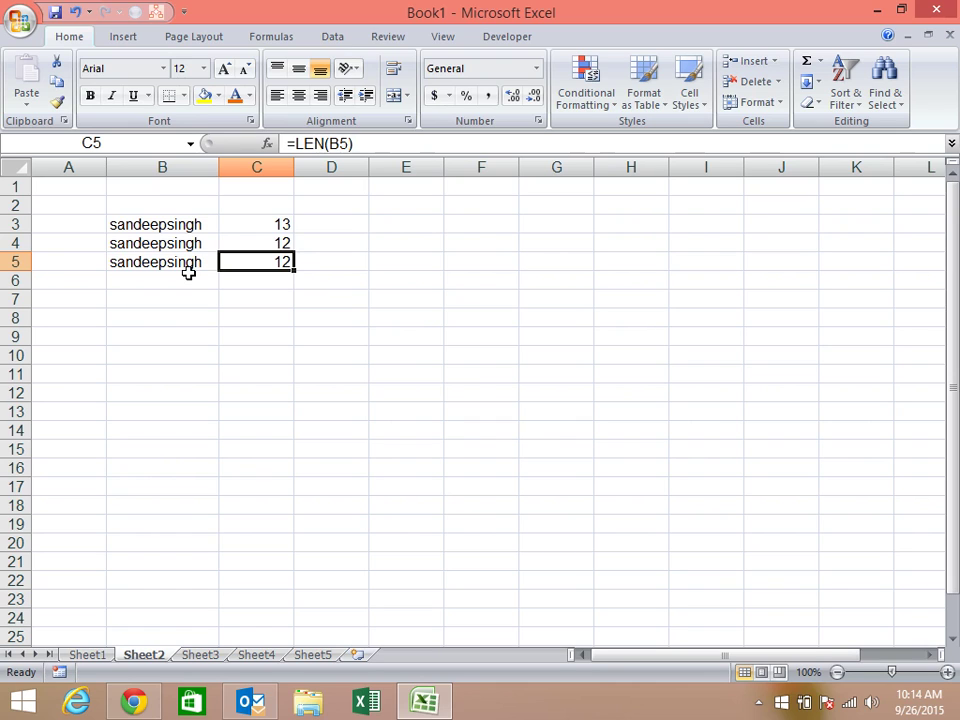
key(Down)
click(188, 274)
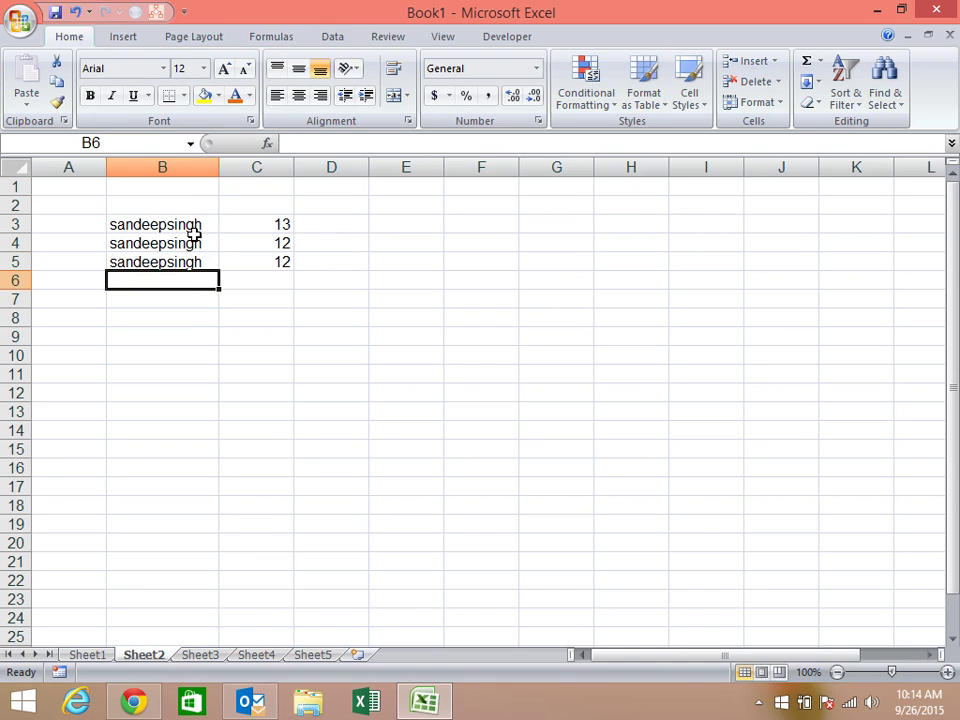
click(285, 38)
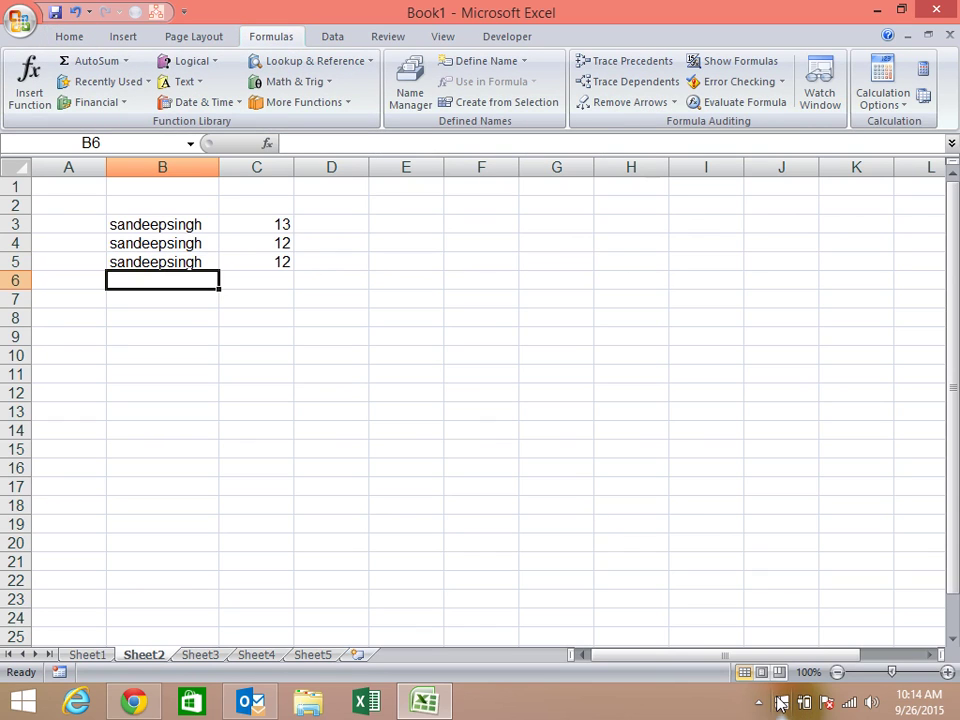
Browse the text functions list and review B5's CLEAN formula.
click(758, 703)
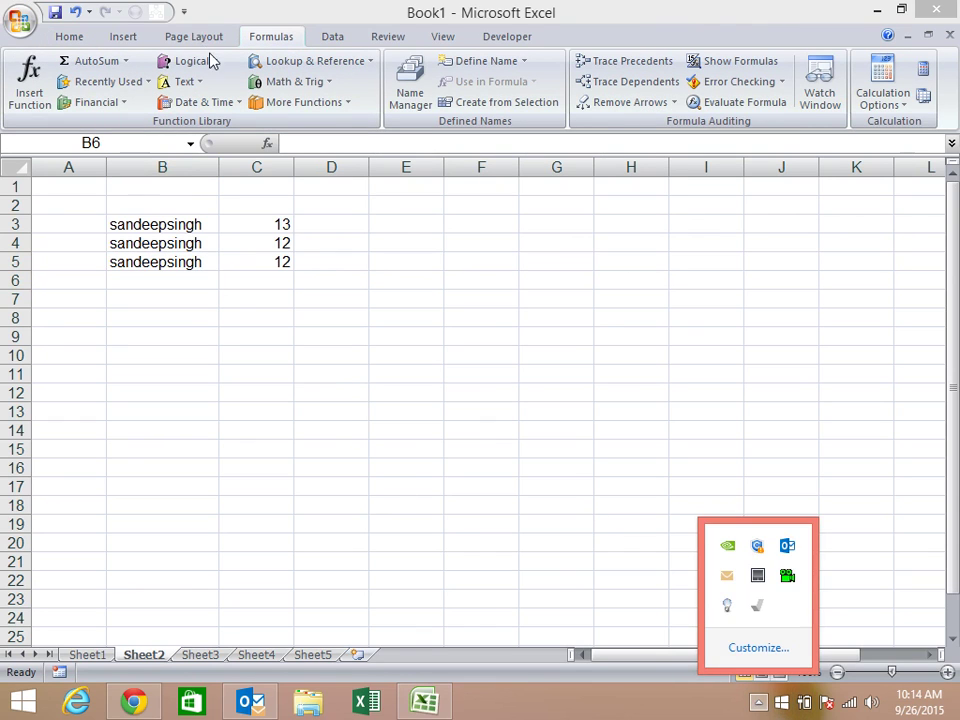
click(199, 81)
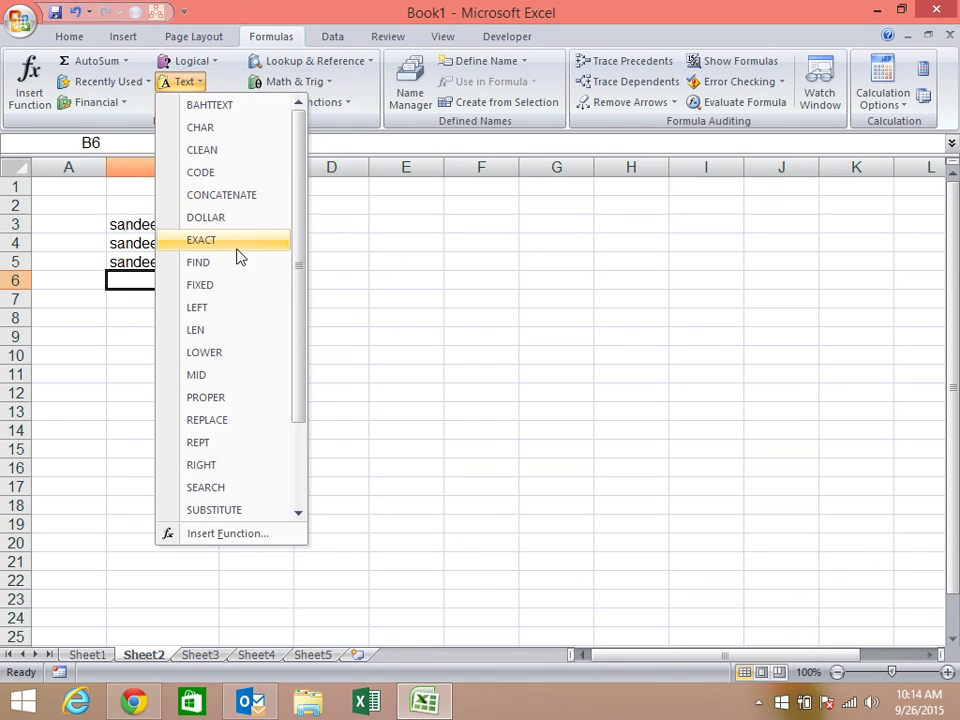
click(388, 260)
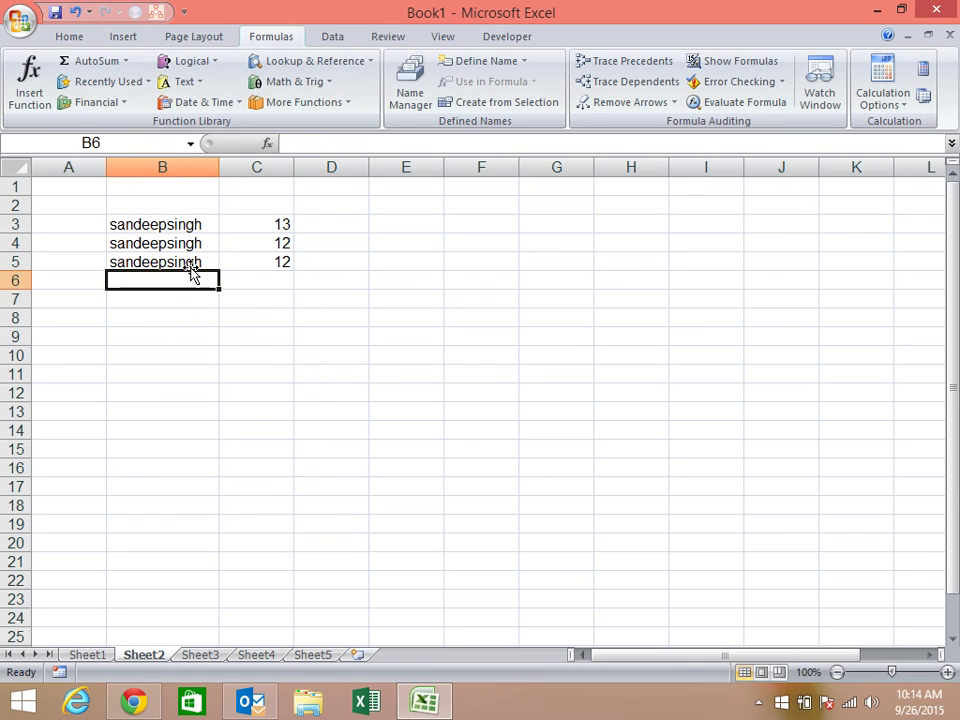
click(189, 263)
Enter the space-padded first name in B6 and its length 9 in C6.
click(165, 274)
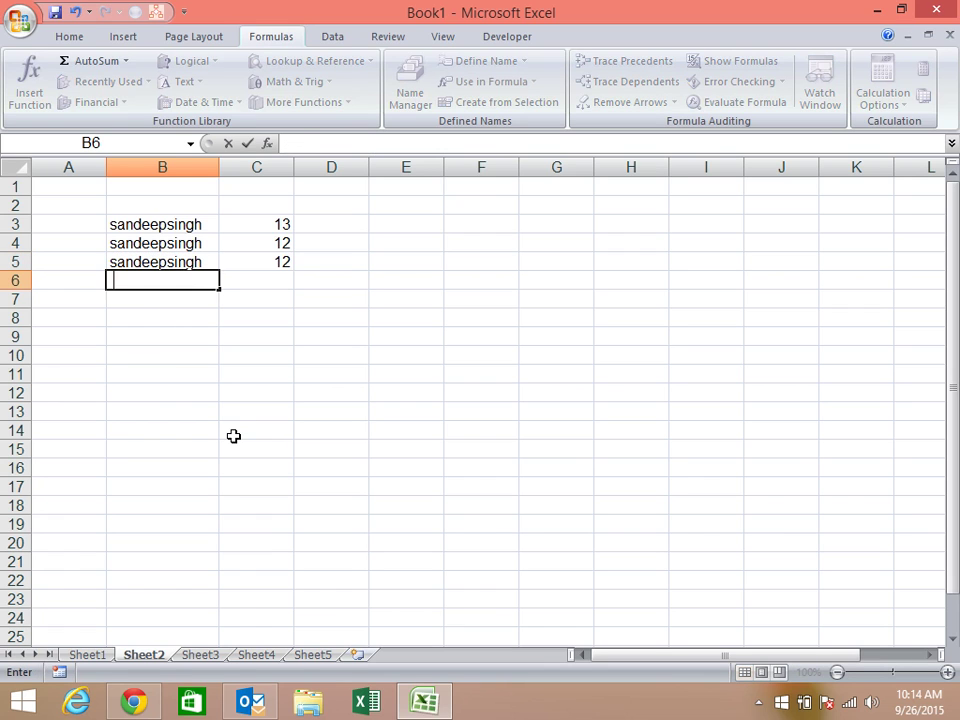
text(sandeep)
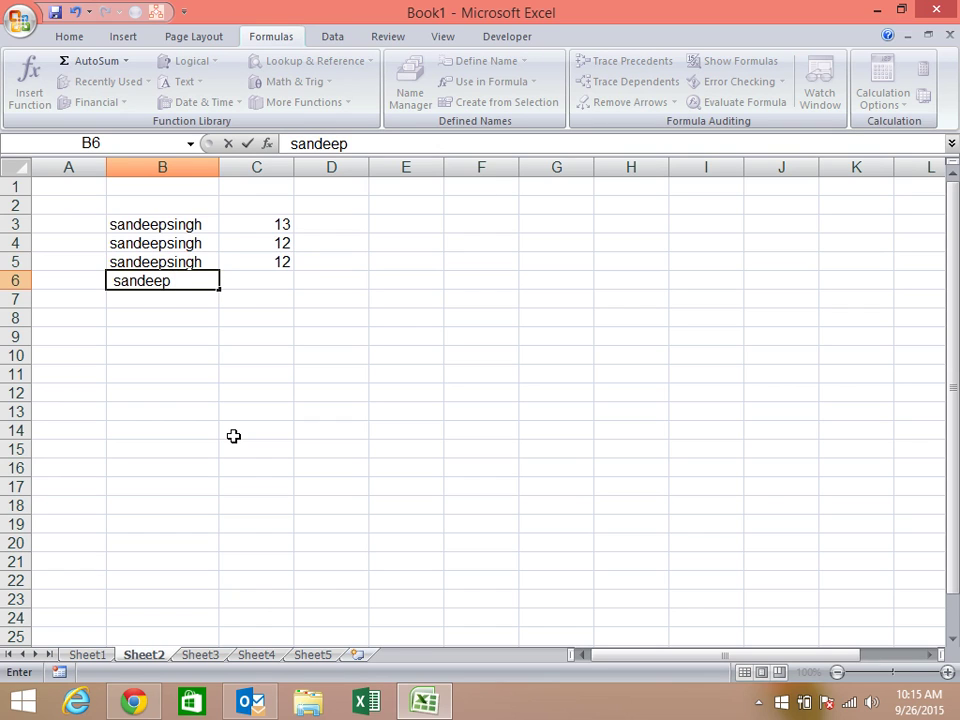
key(Return)
key(Up)
key(Right)
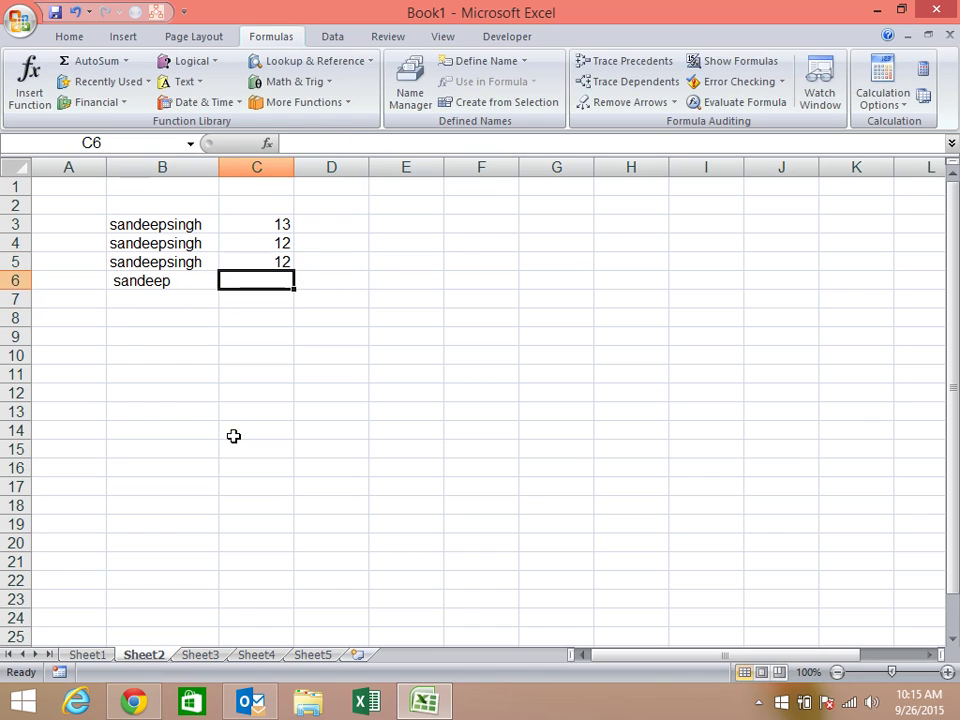
text(9)
key(Return)
key(Left)
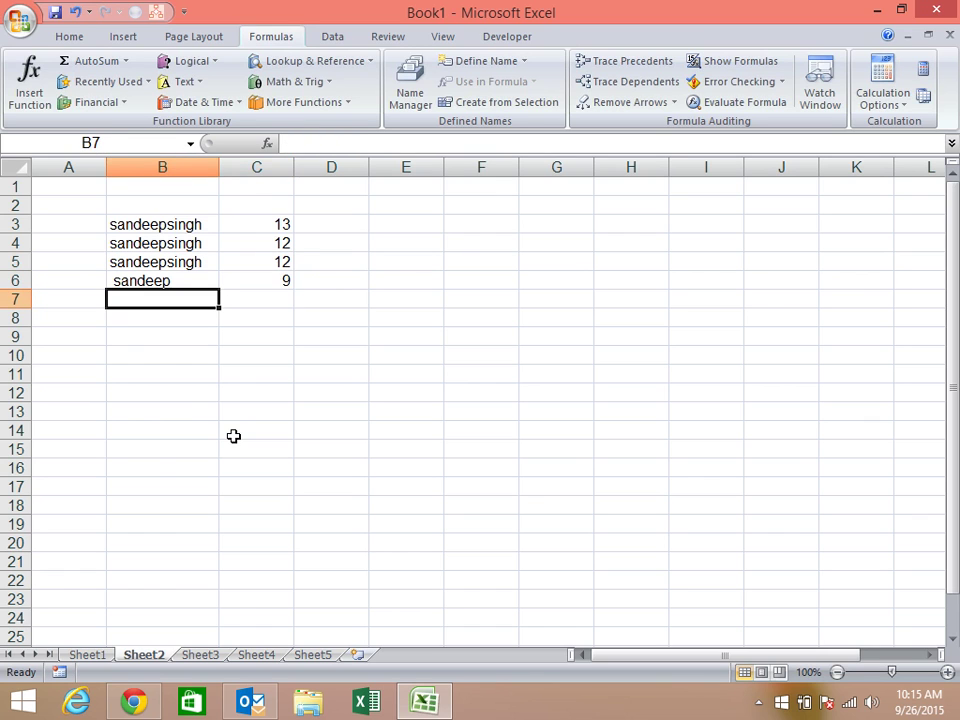
Enter =TRIM(B6) in B7 and confirm the trimmed length of 7 in C7.
text(=tr)
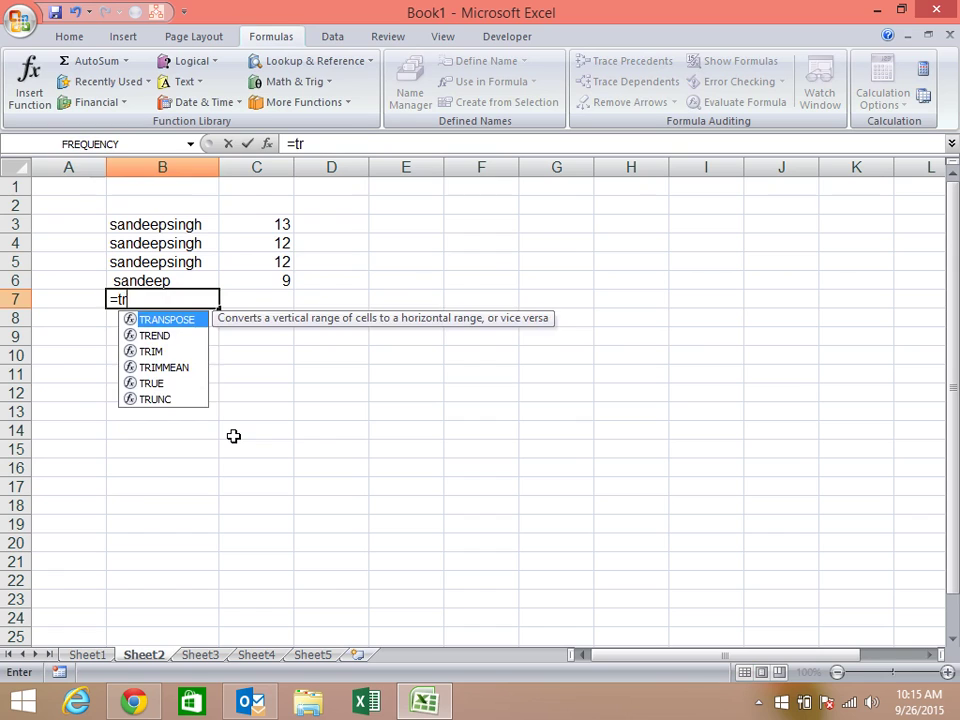
key(Left)
key(Right)
key(F2)
text(i)
key(Tab)
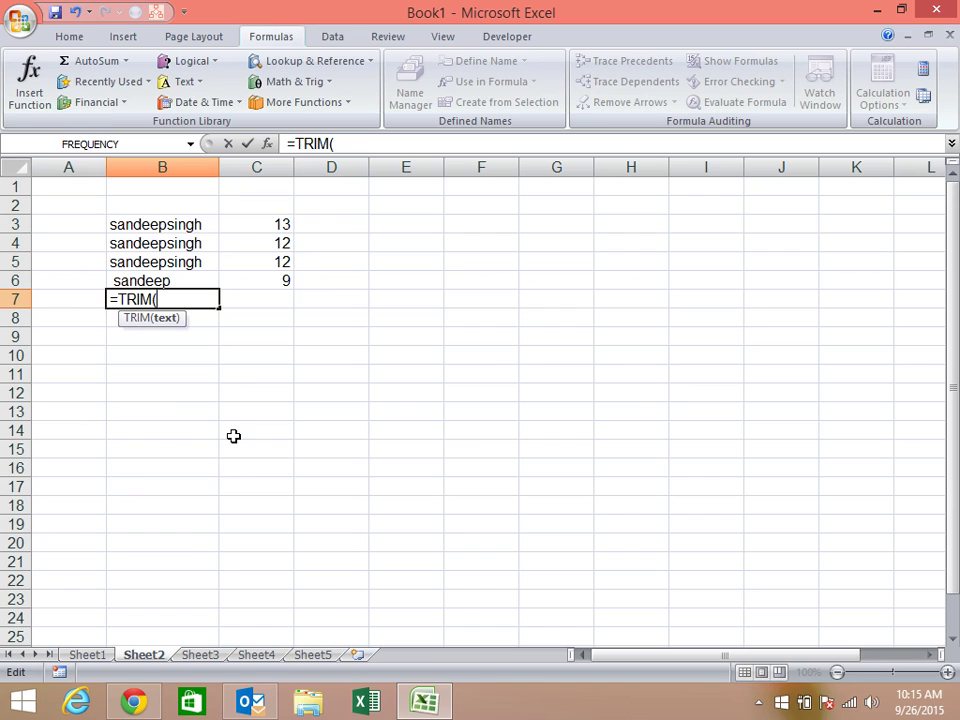
click(183, 274)
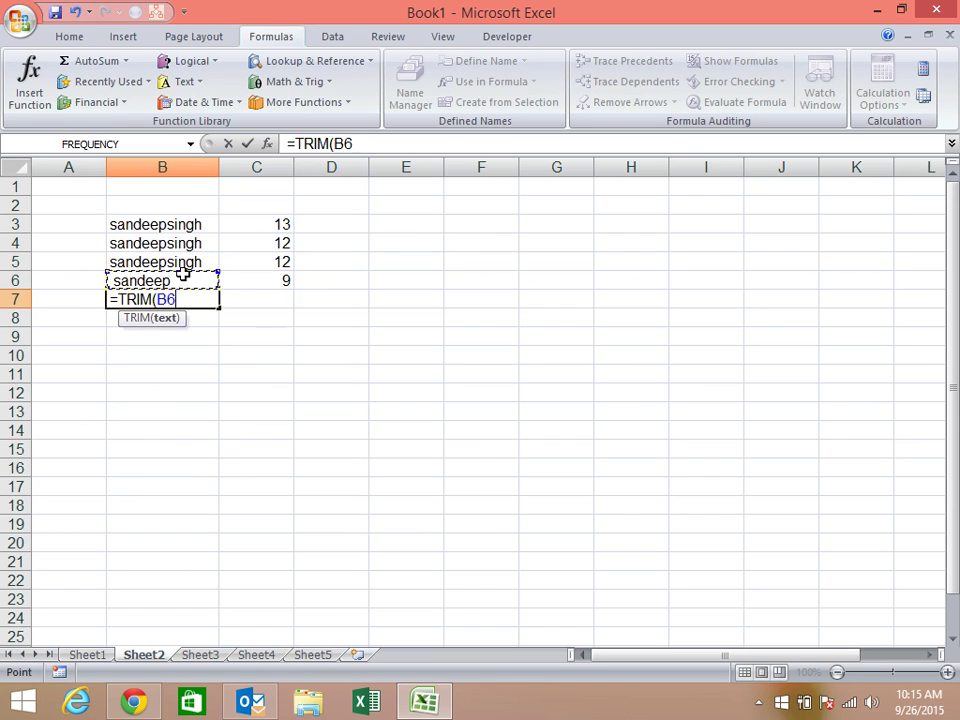
text())
key(Return)
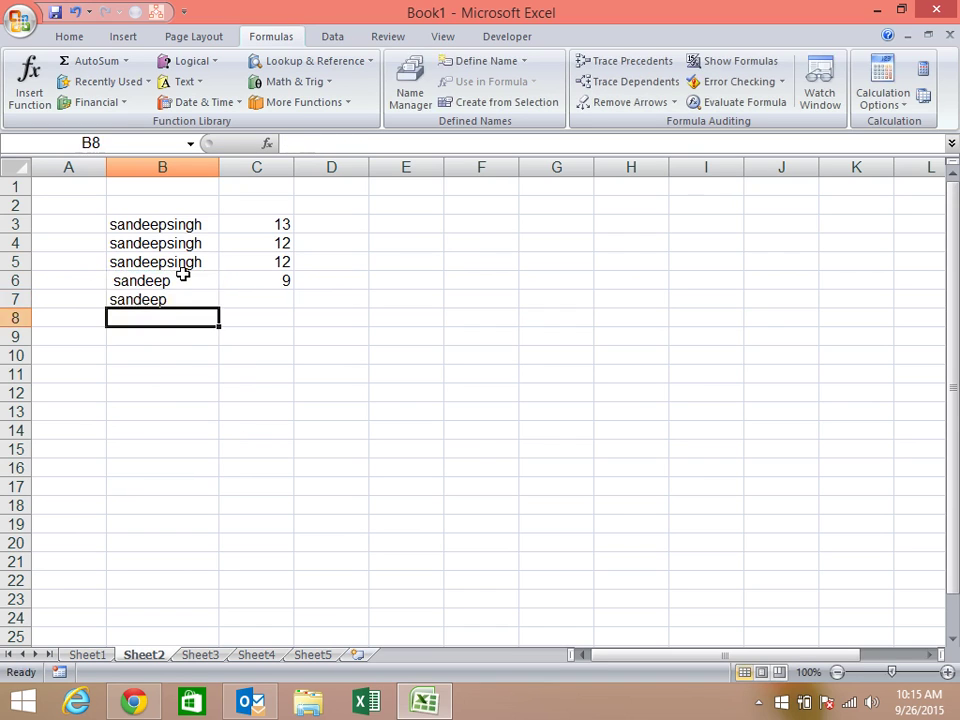
key(Up)
key(Right)
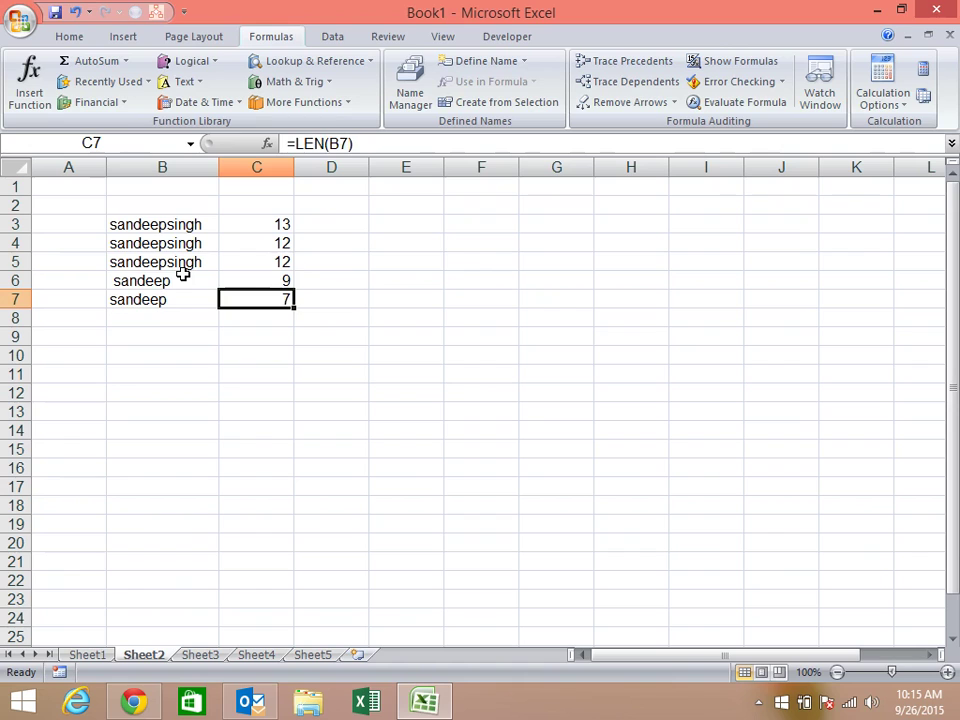
key(Left)
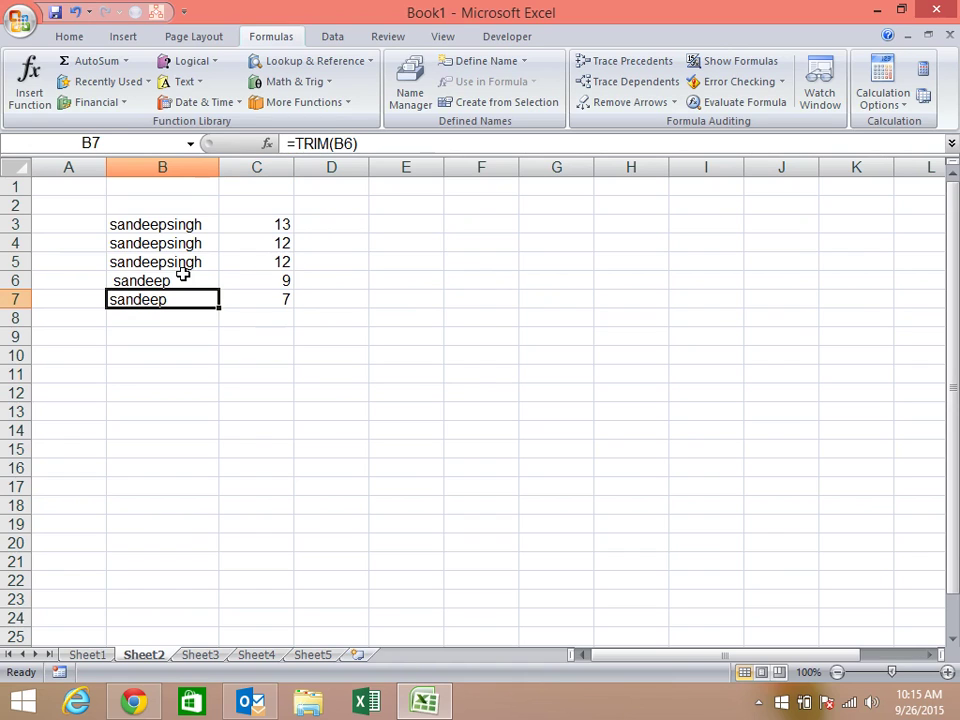
key(Down)
key(Down)
text(sandeep)
key(Tab)
text(singh)
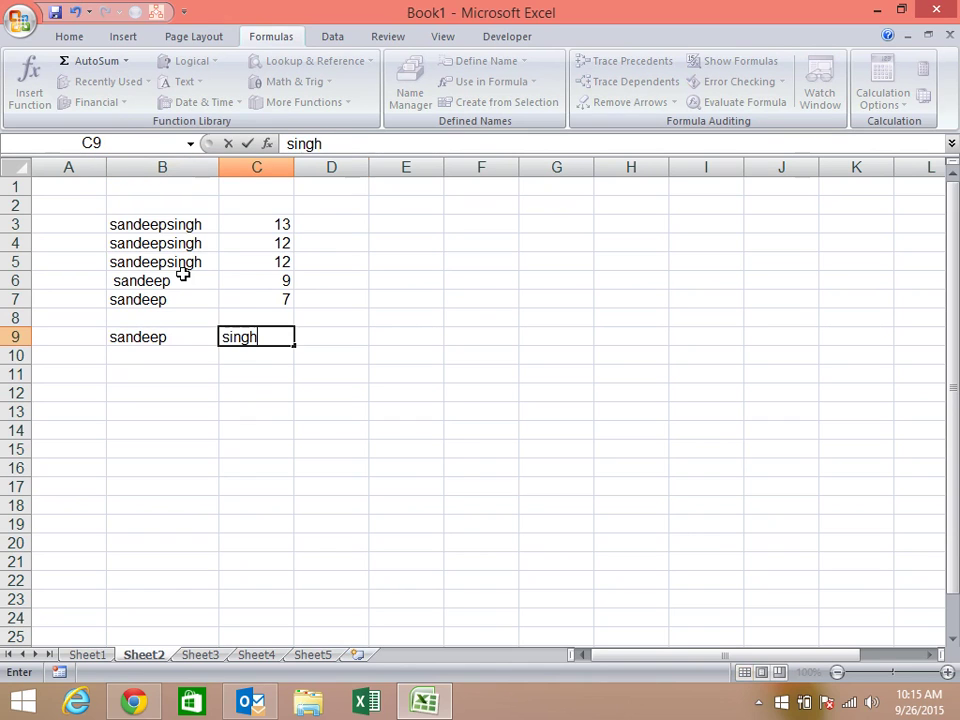
key(Tab)
Join B9 and C9 in D9 with a CONCATENATE formula.
text(=con)
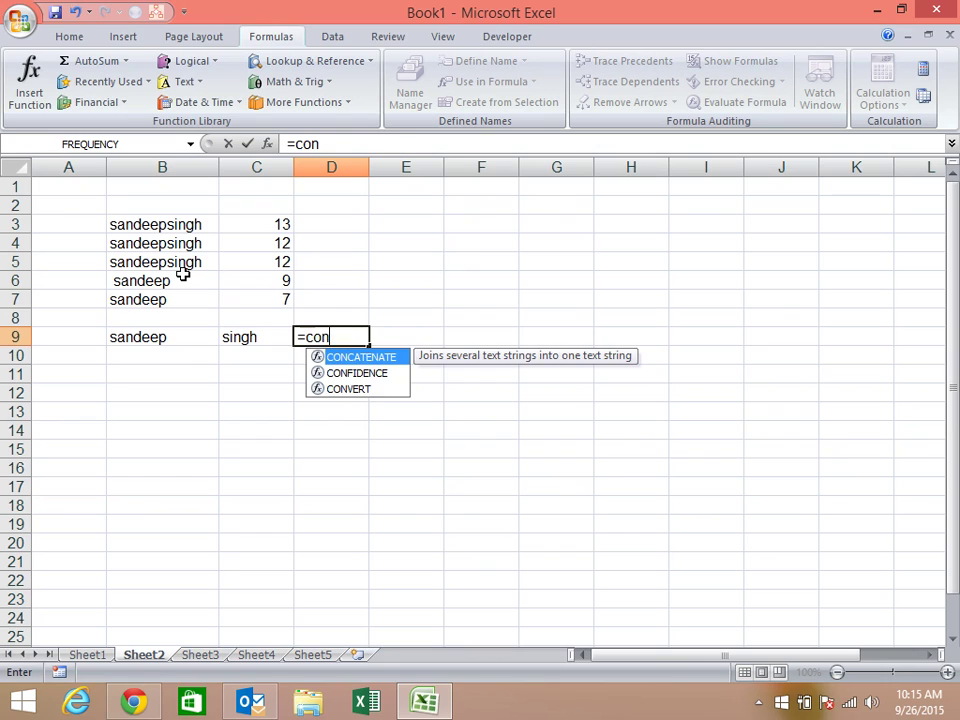
key(Tab)
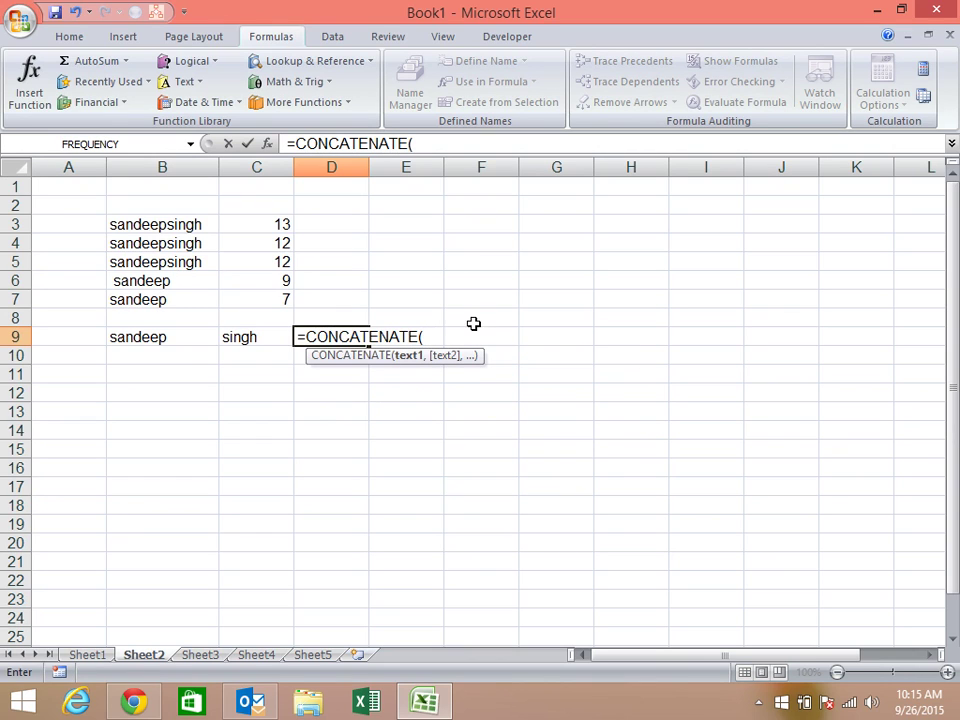
click(196, 334)
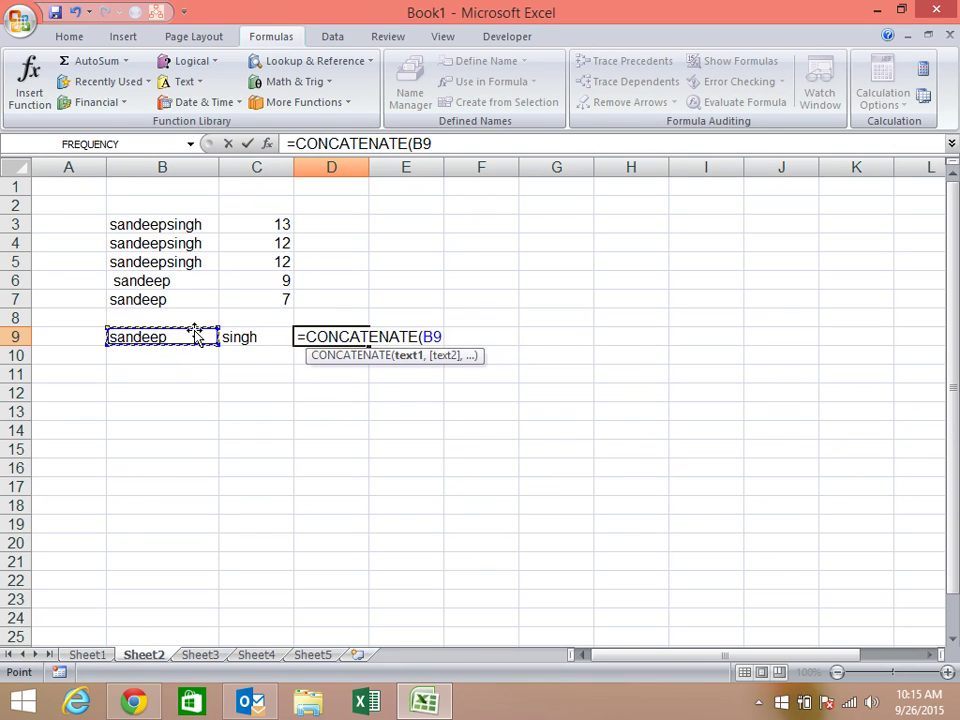
text(,)
click(268, 340)
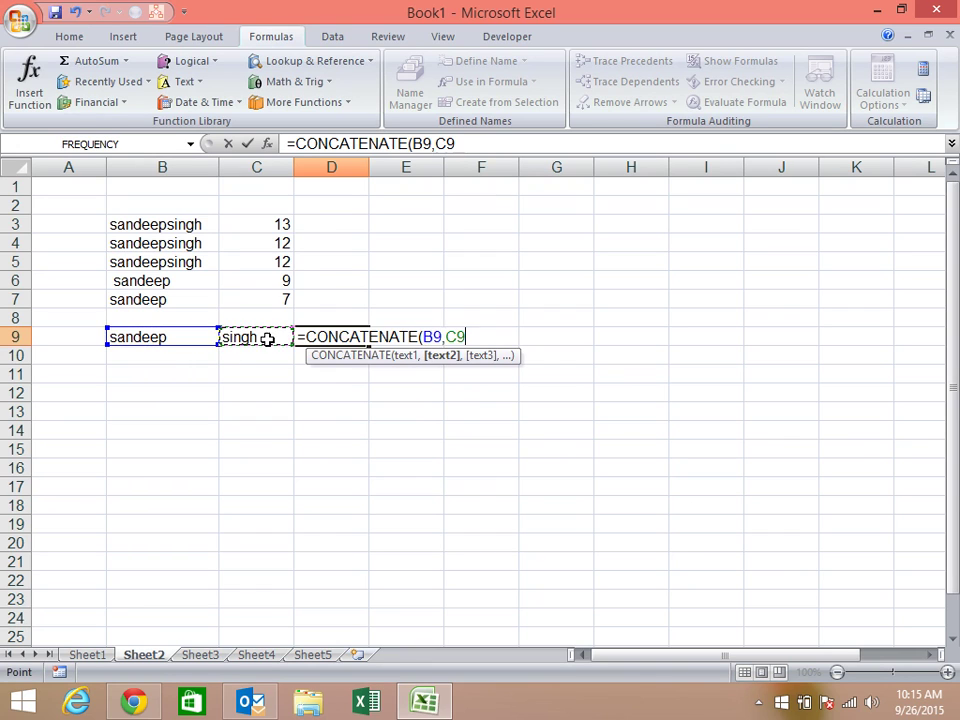
text())
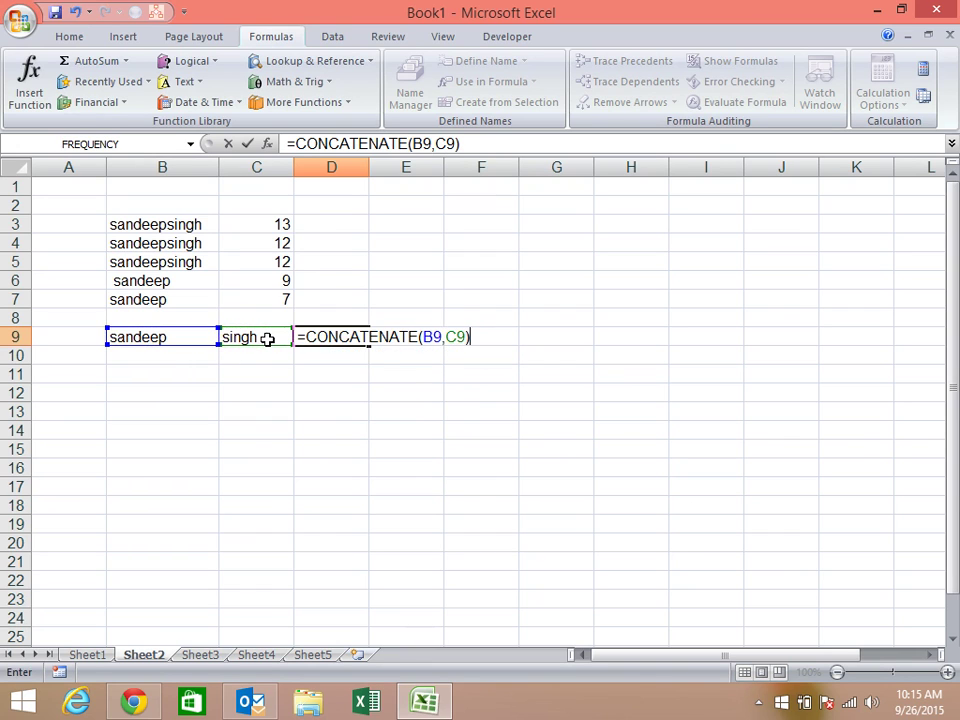
key(Return)
Edit D9 to =CONCATENATE(B9," ",C9) so the names are separated by a space.
key(Up)
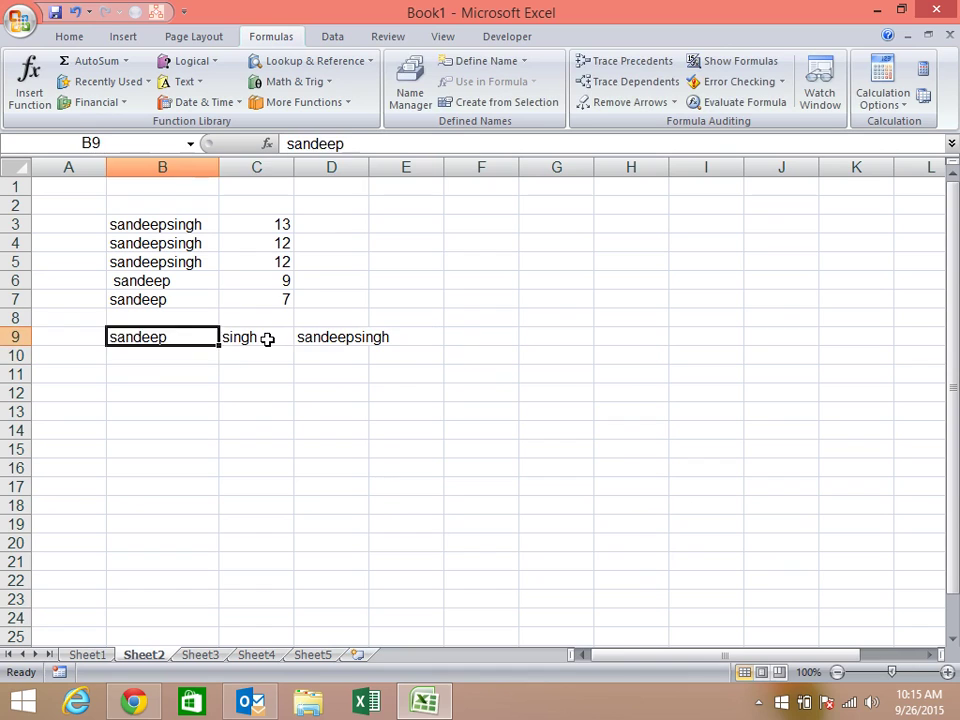
key(Right)
key(Right)
key(F2)
key(Left)
text(" ")
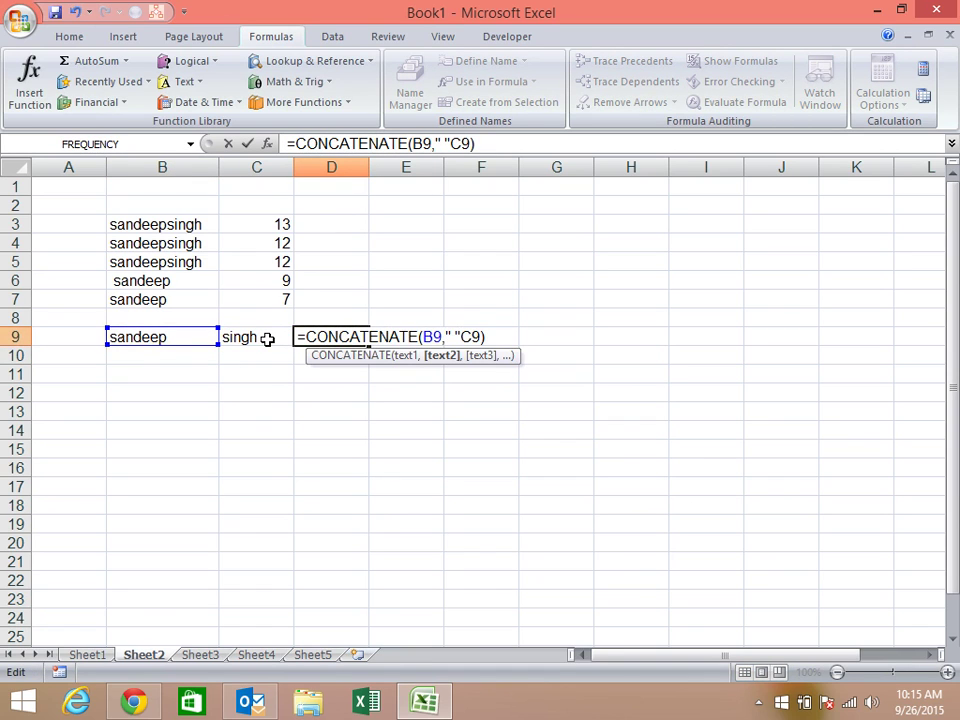
text(,)
key(Return)
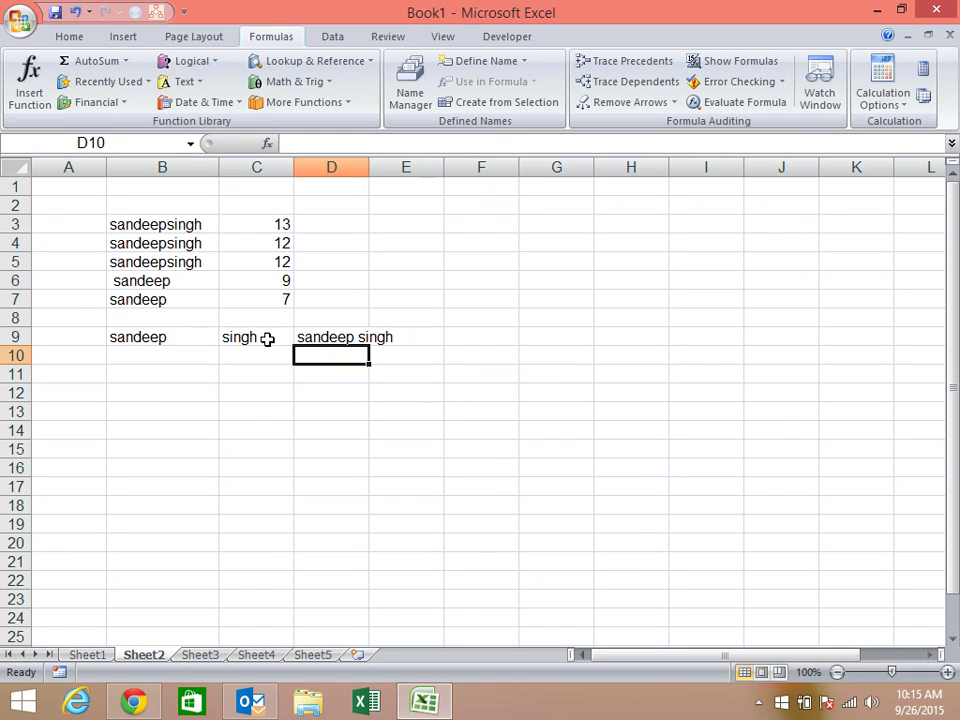
key(Up)
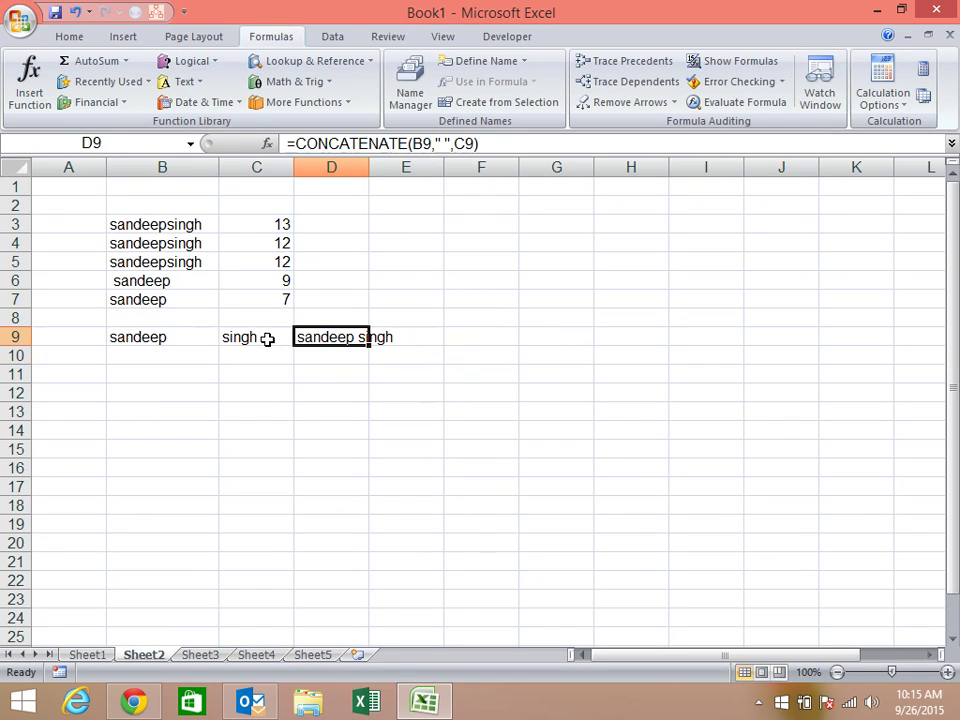
key(Left)
key(Left)
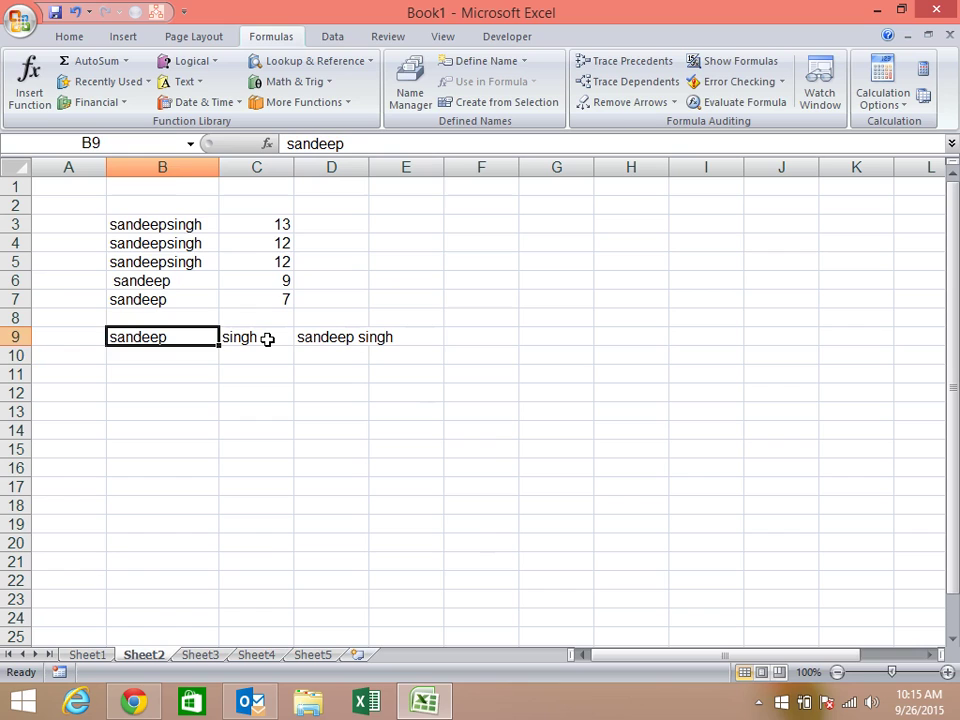
key(Down)
key(Down)
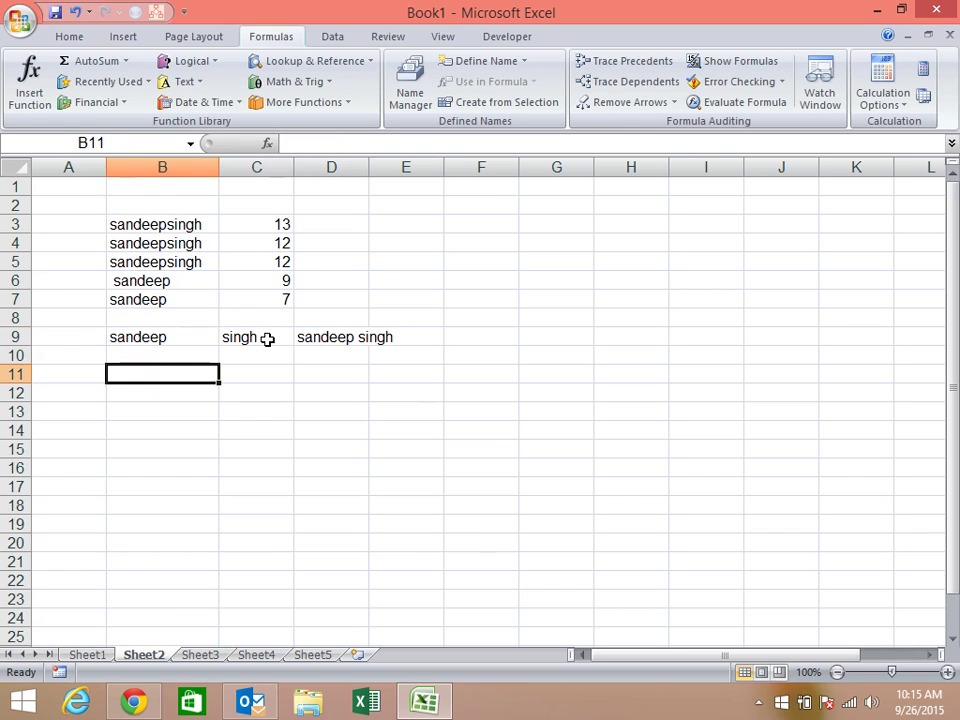
Type sandeep in both B11 and C11.
text(sandeep)
key(Tab)
text(sande)
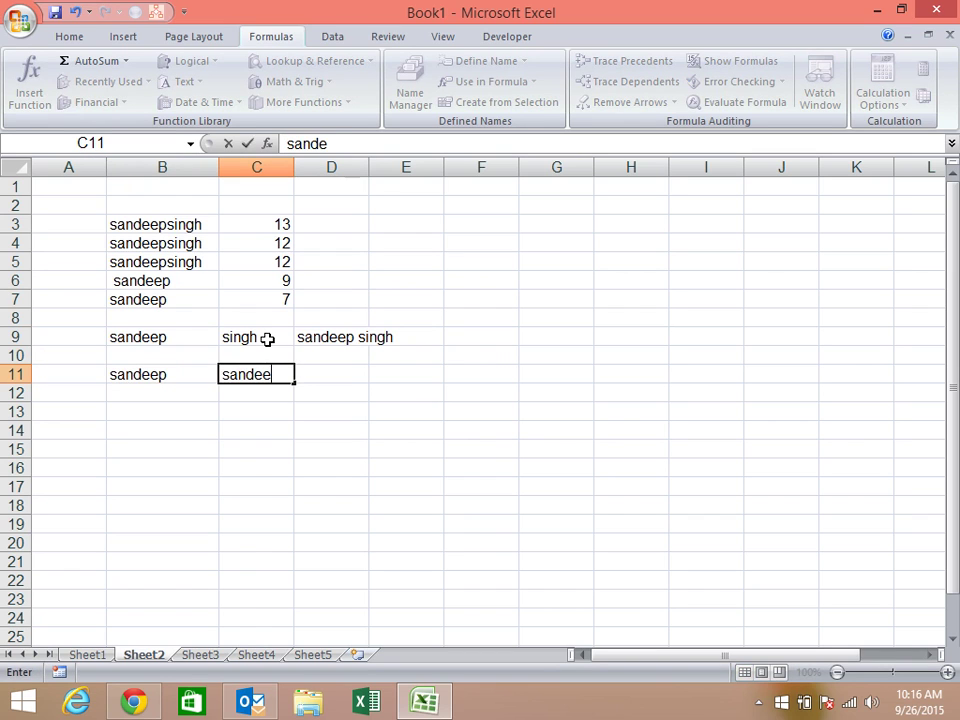
text(ep)
key(Tab)
Compare B11 and C11 with an equality formula in D11.
text(=)
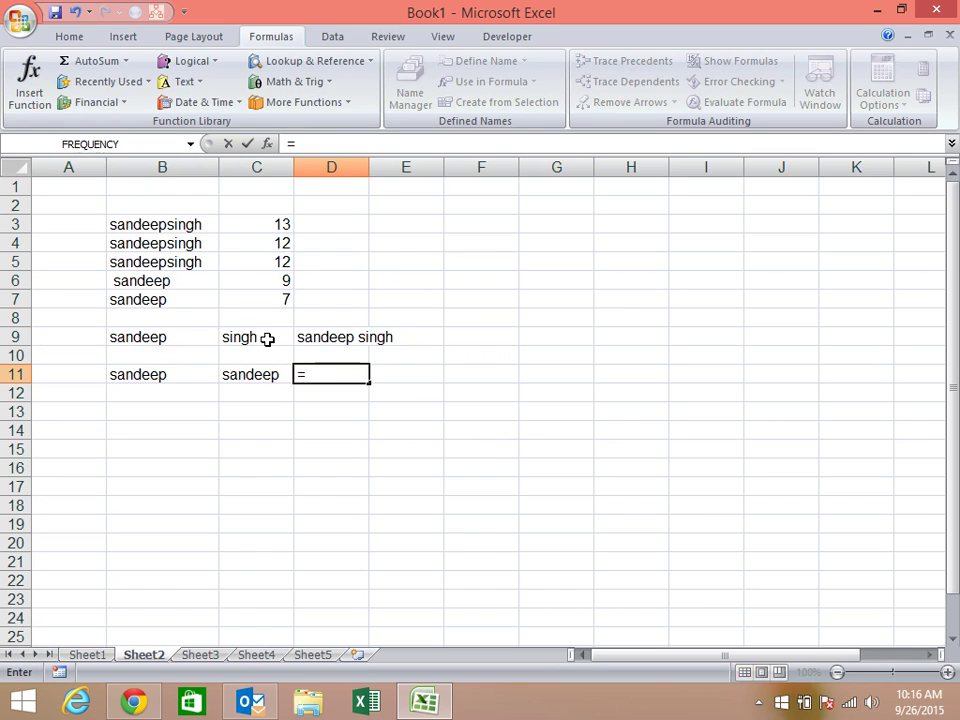
key(Left)
key(Left)
key(Left)
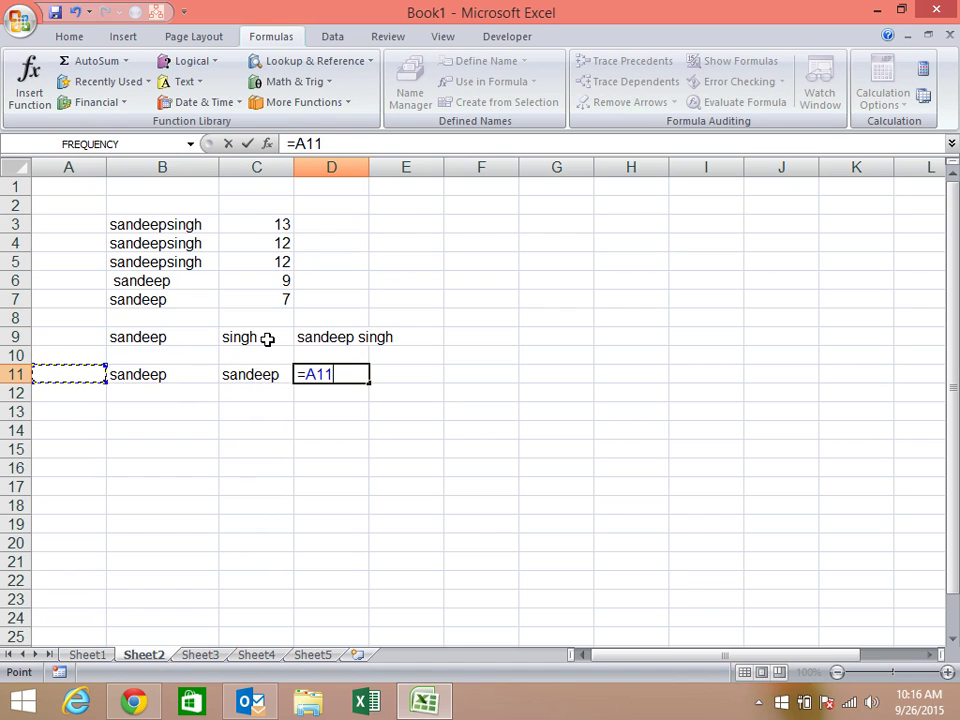
key(Right)
text(=)
key(Left)
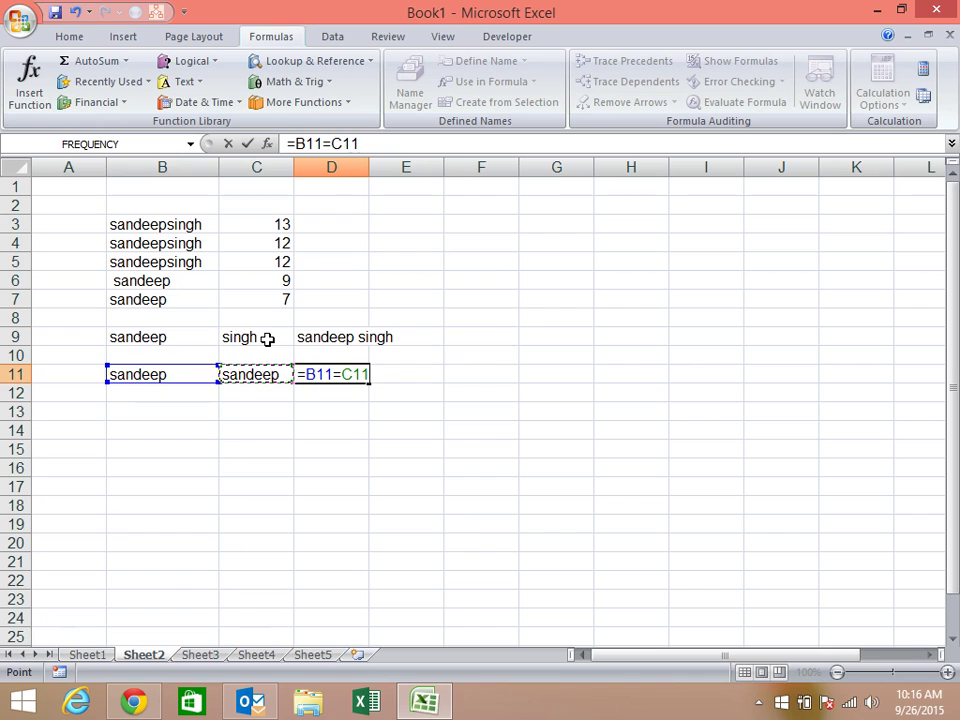
key(Return)
Change C11 to uppercase SANDEEP and review the D11 comparison.
key(Up)
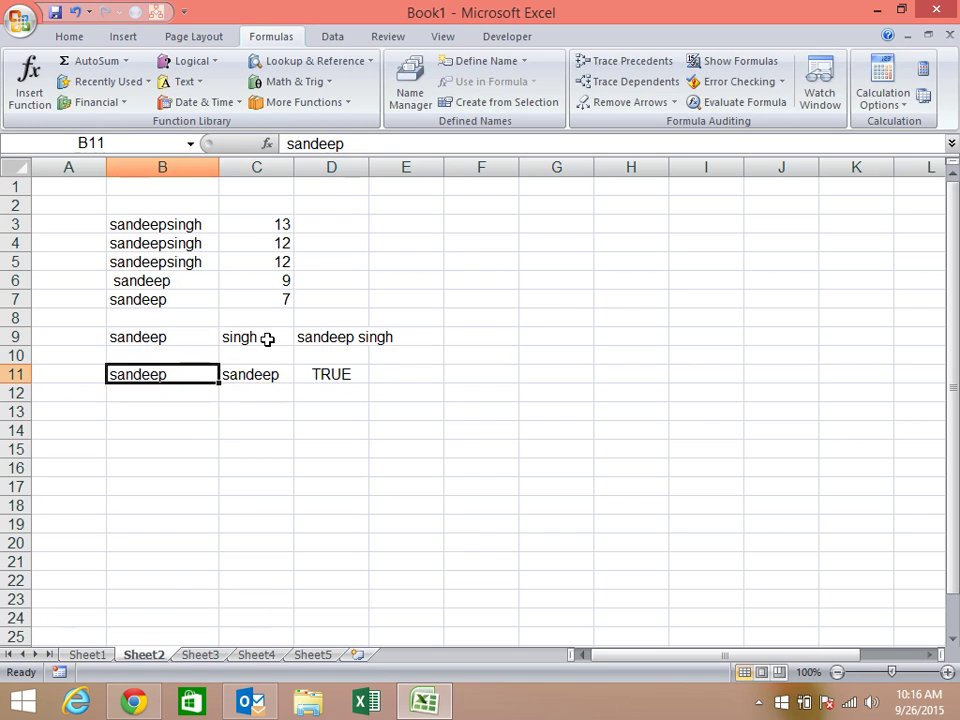
key(Right)
text(SAND)
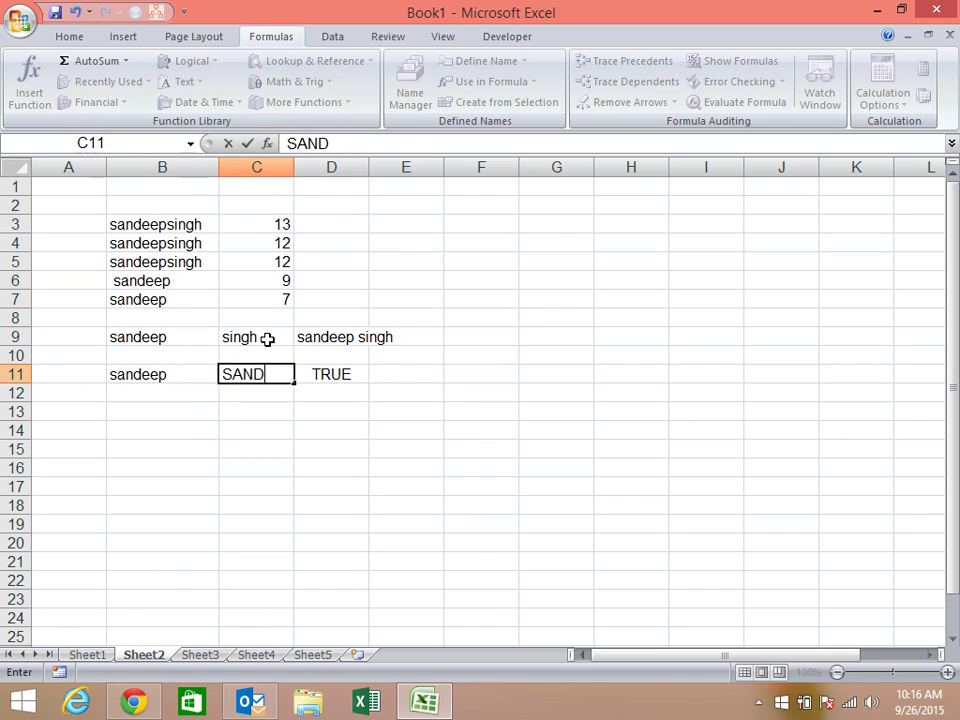
text(EEP)
key(Return)
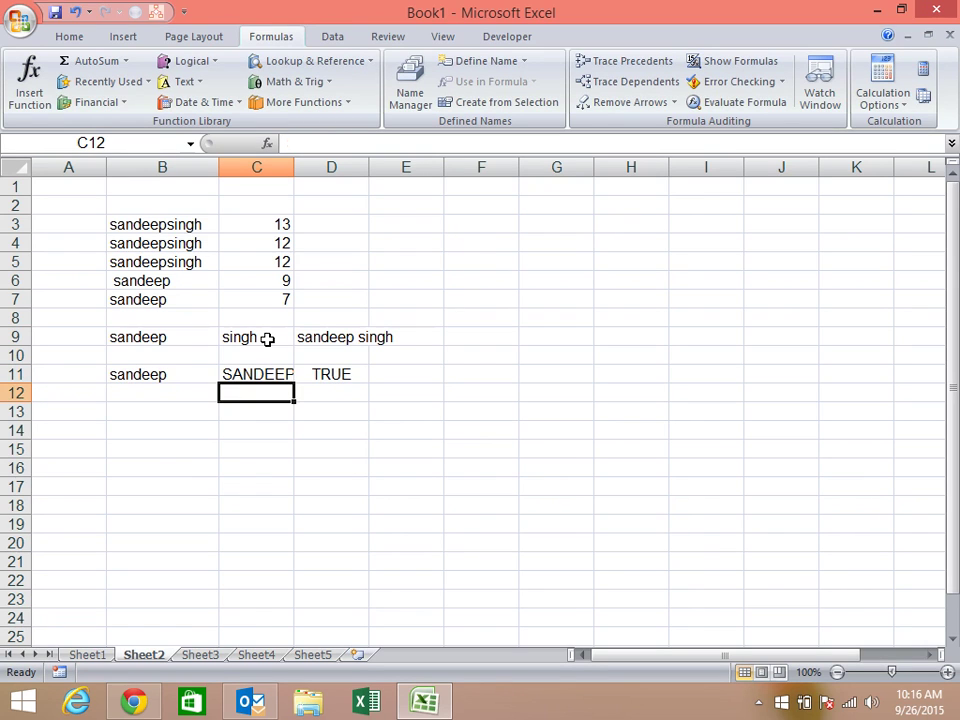
key(Right)
key(Up)
key(Down)
Enter =EXACT(B11,C11) in D12 for a case-sensitive comparison.
text(=)
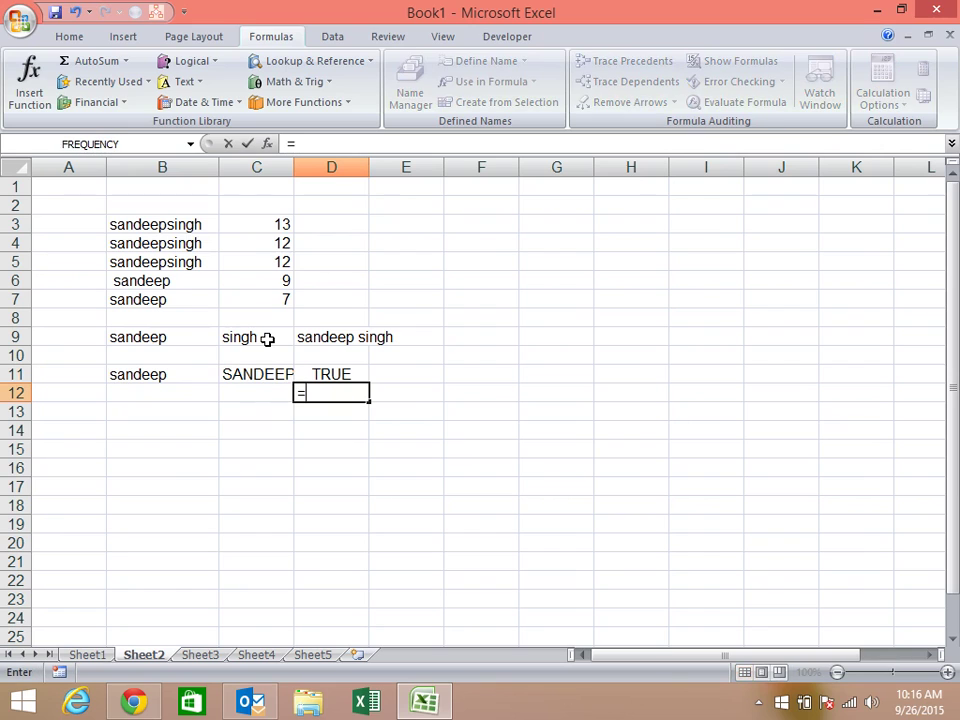
text(EXCE)
key(BackSpace)
key(BackSpace)
key(Tab)
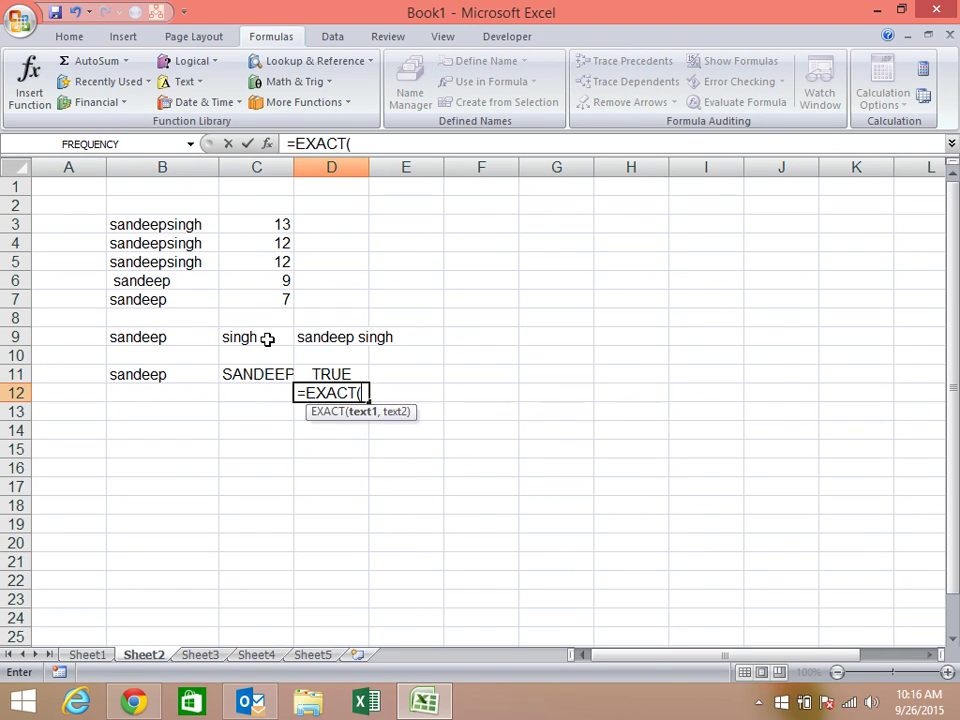
key(Left)
key(Up)
key(Left)
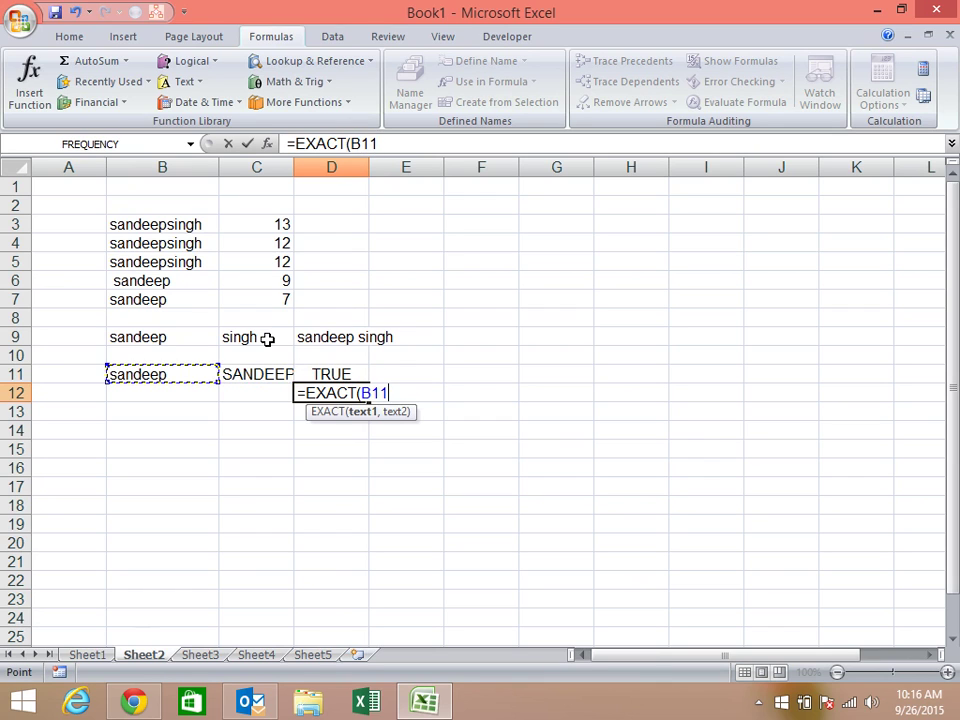
text(,)
key(Up)
key(Left)
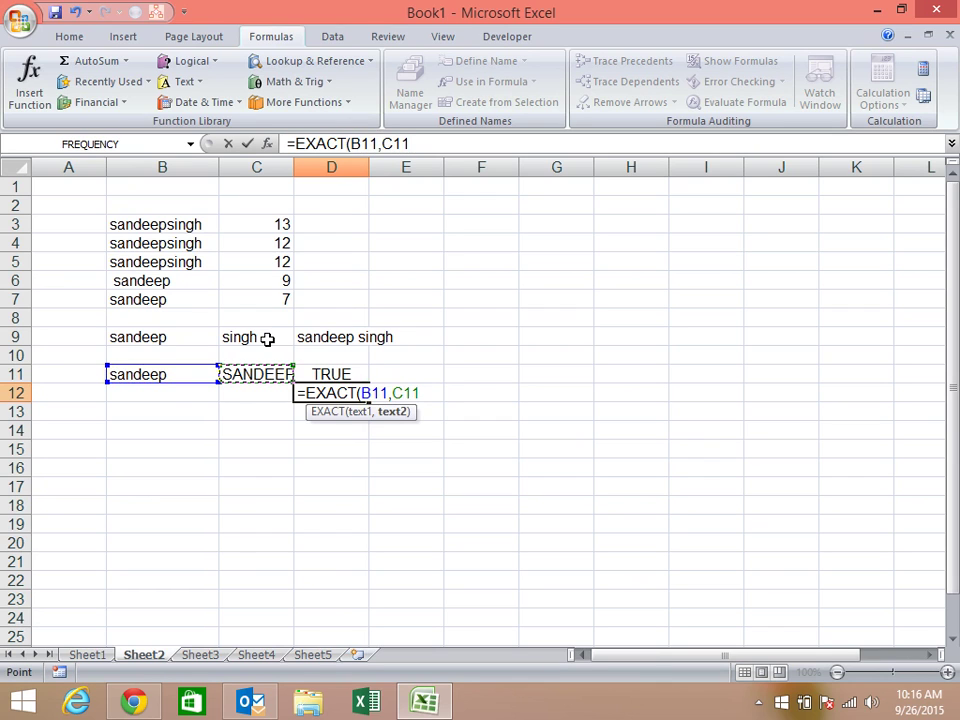
key(Return)
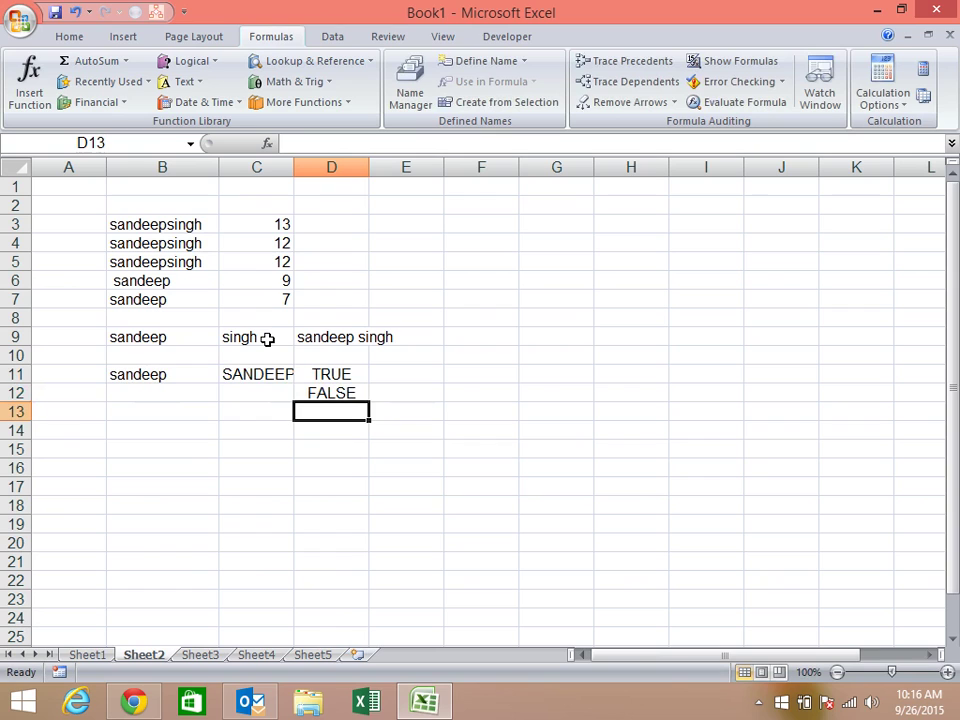
Retype C11 as lowercase sandeep.
key(Up)
key(Up)
key(Left)
text(SA)
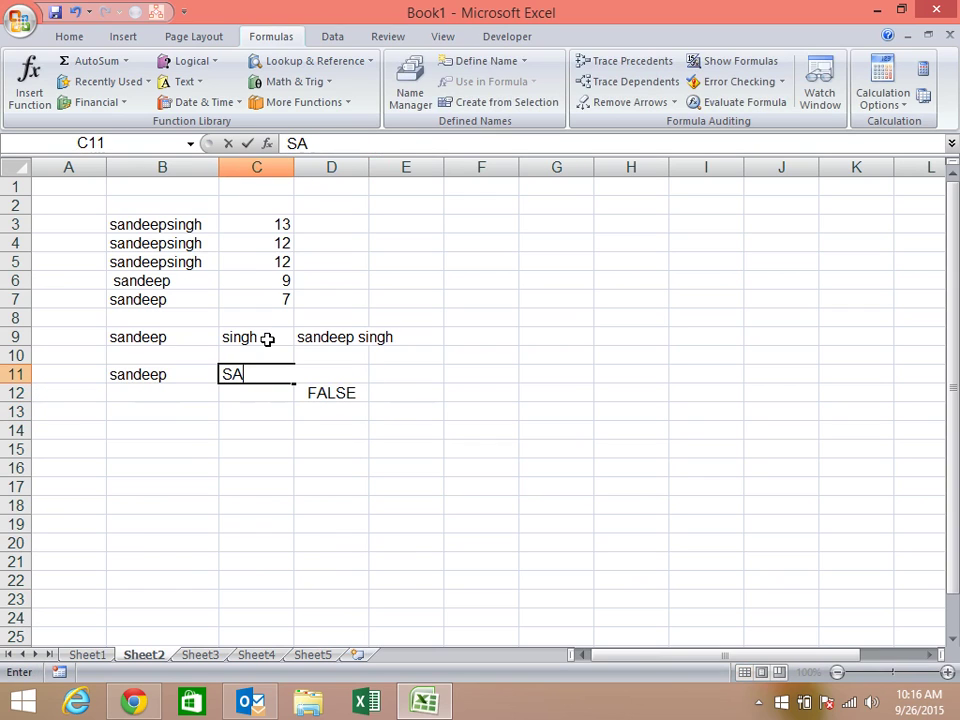
text(B)
key(BackSpace)
key(BackSpace)
key(BackSpace)
text(sa)
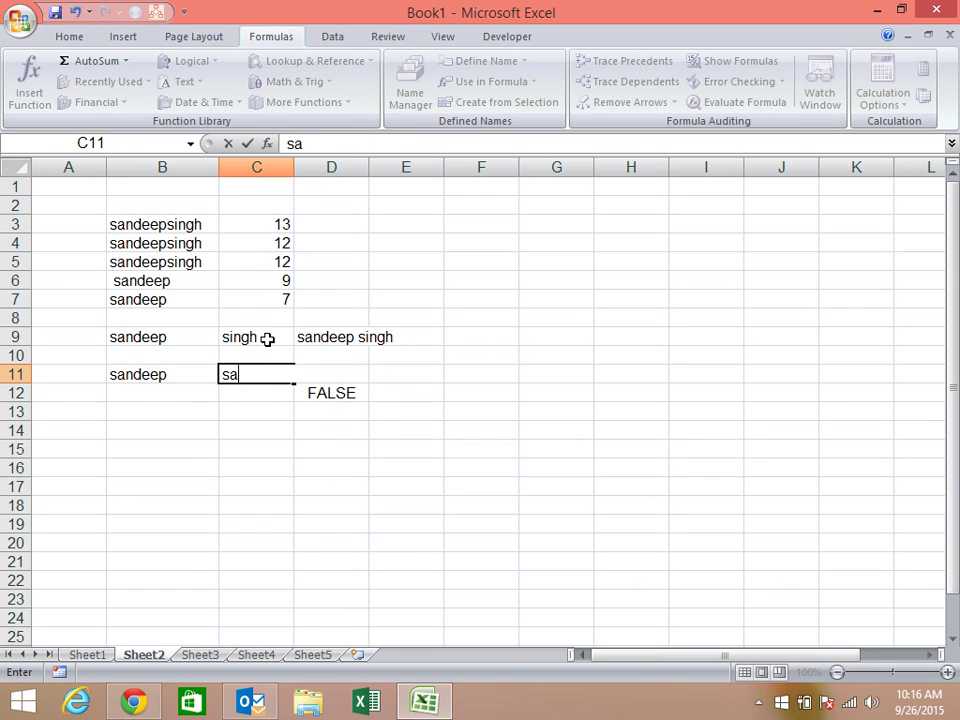
text(ndeep)
key(Return)
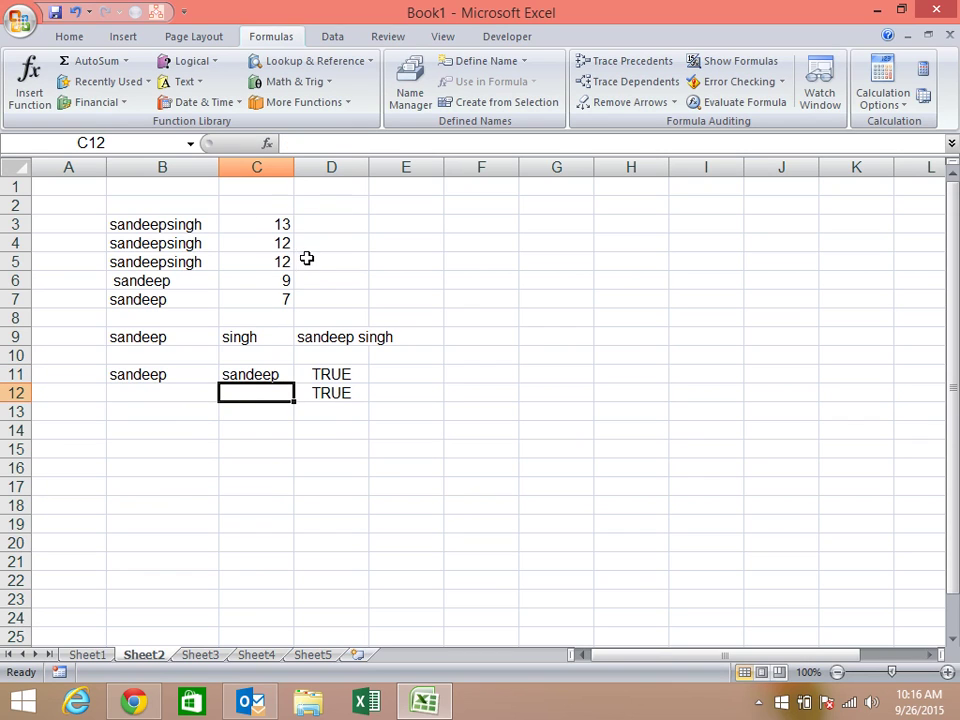
Enter 10, 20 and 123 in E4:E6, then change E4 to 1245.
click(418, 246)
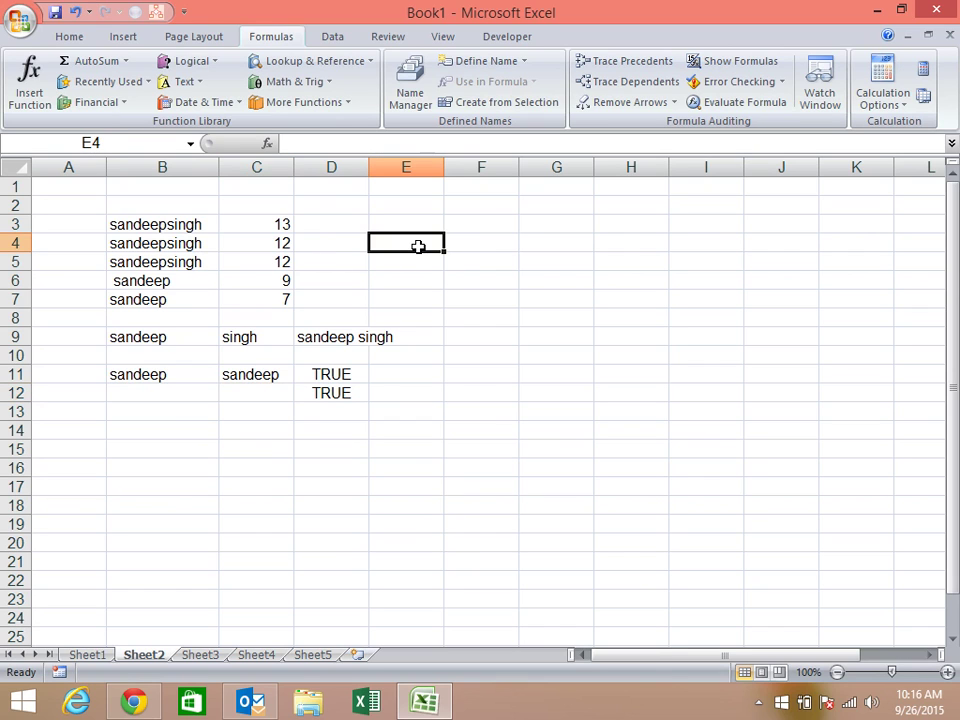
text(10)
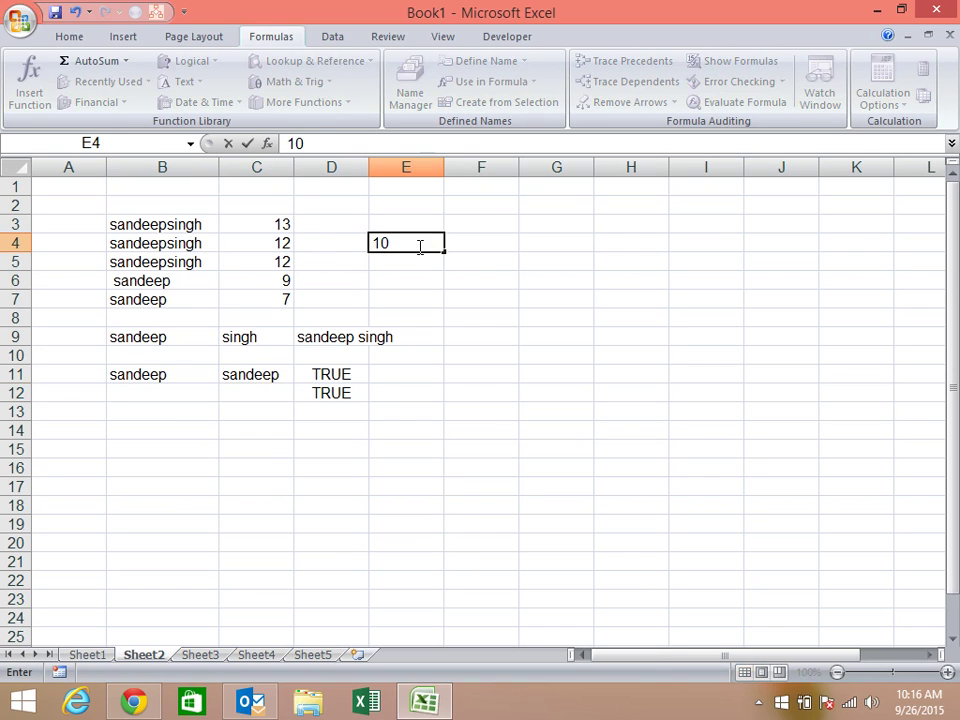
key(Return)
text(20)
key(Return)
text(12)
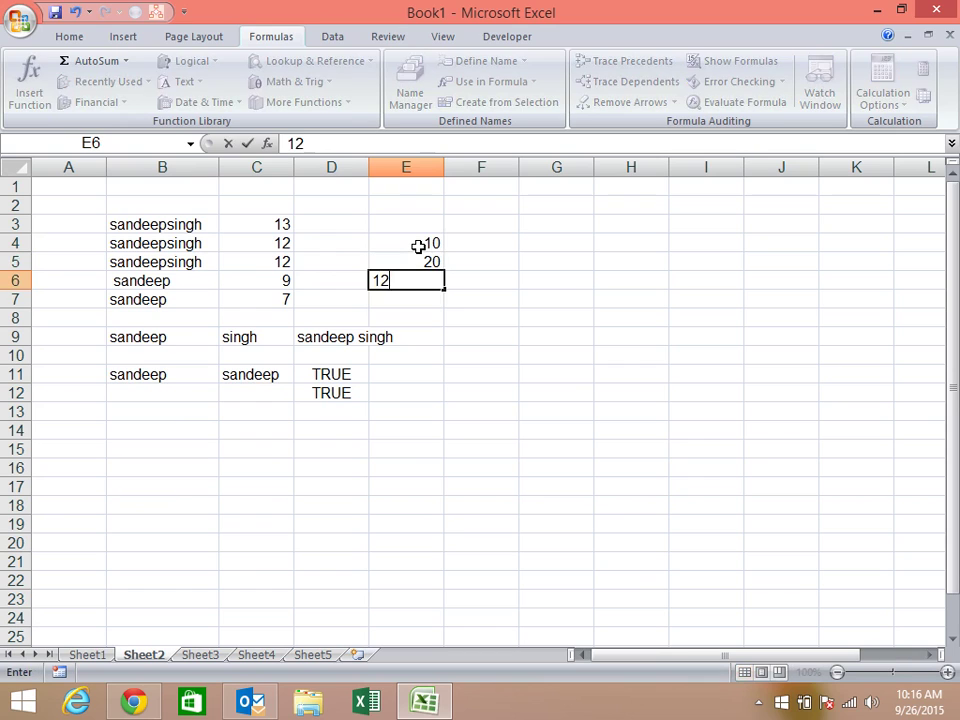
text(3)
key(Return)
key(Up)
key(Up)
key(Up)
key(Right)
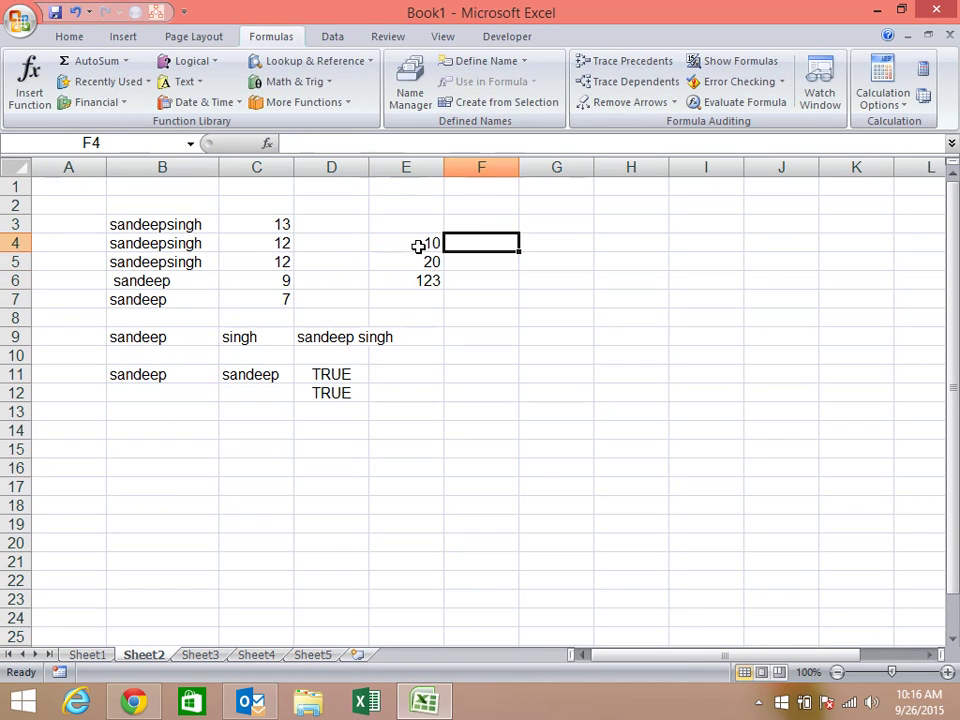
key(Left)
text(1245)
key(Return)
key(Up)
Enter =FIXED(E4,2,FALSE) in F4 to display 1,245.00.
key(Right)
text(=fiz)
key(BackSpace)
text(x)
key(Tab)
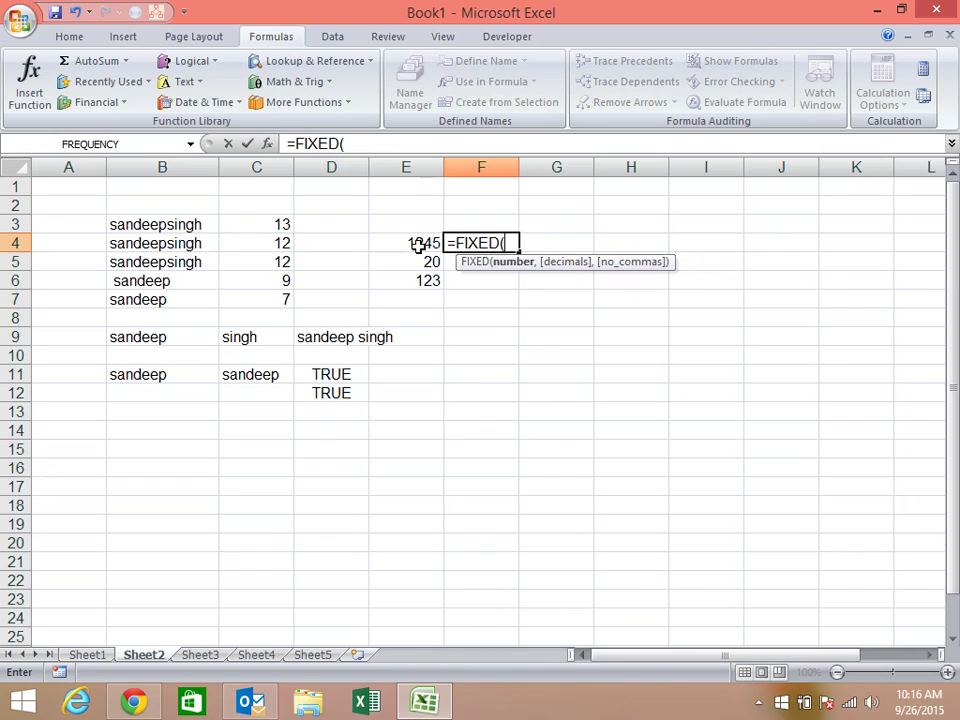
click(418, 244)
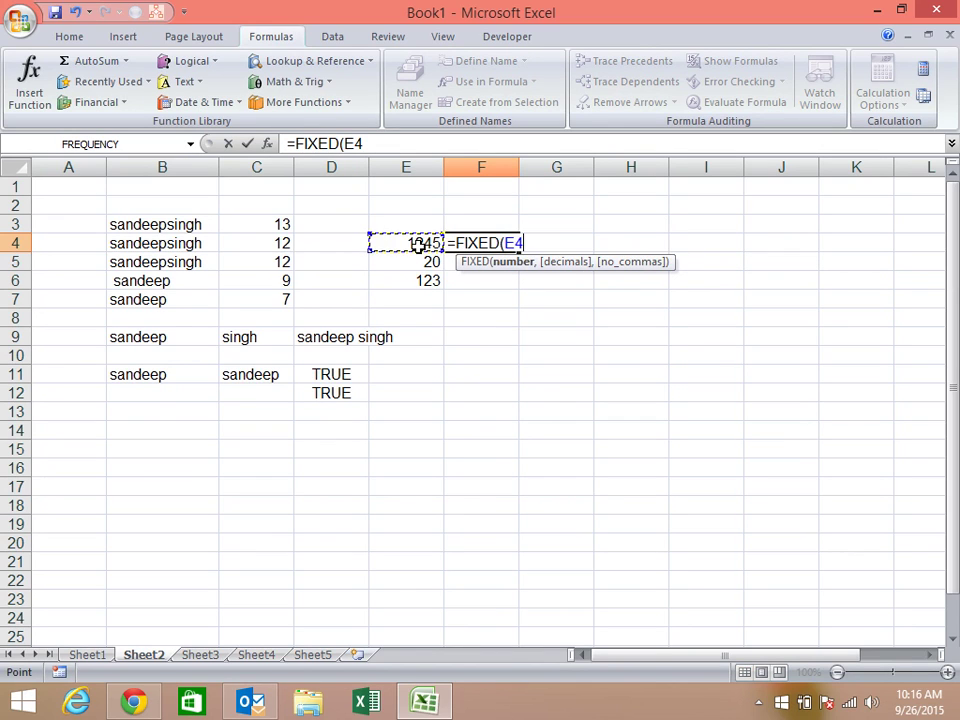
text(,)
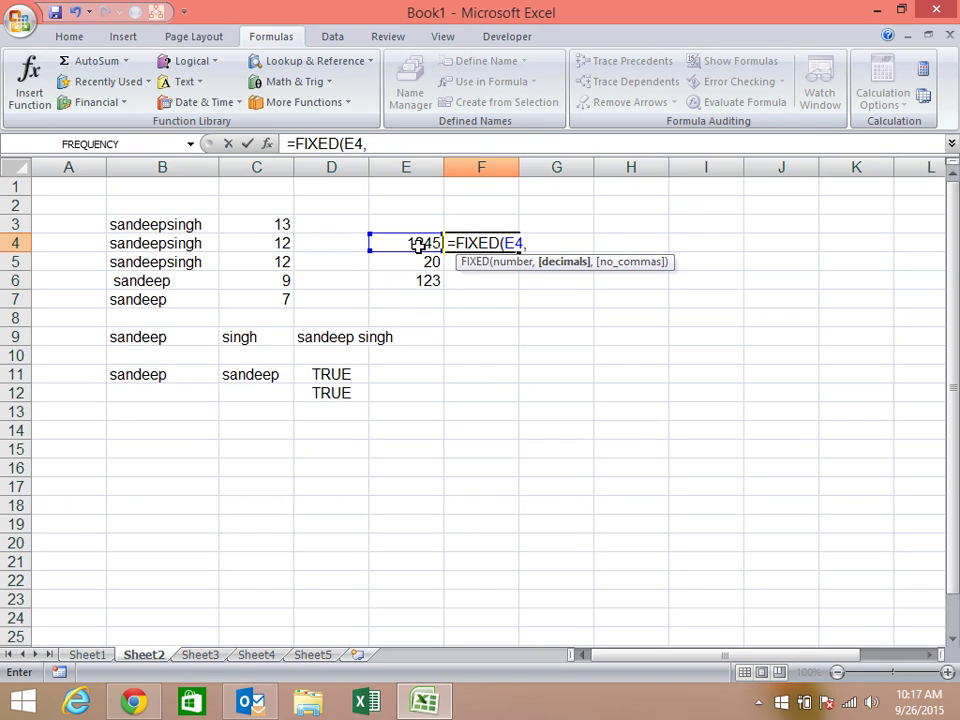
text(2)
text(,)
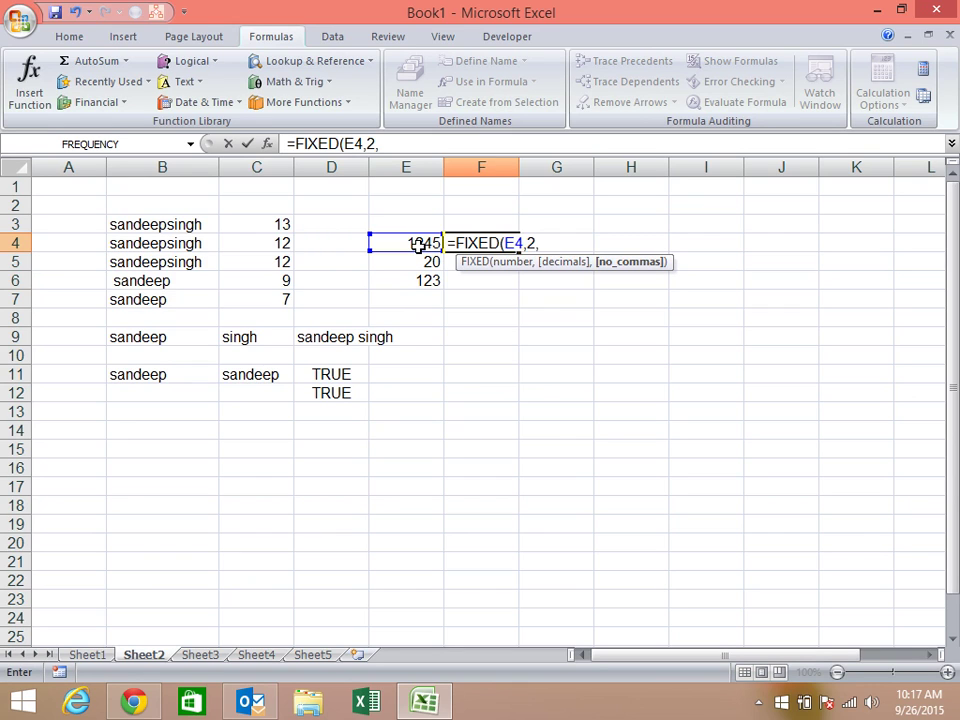
text(fal)
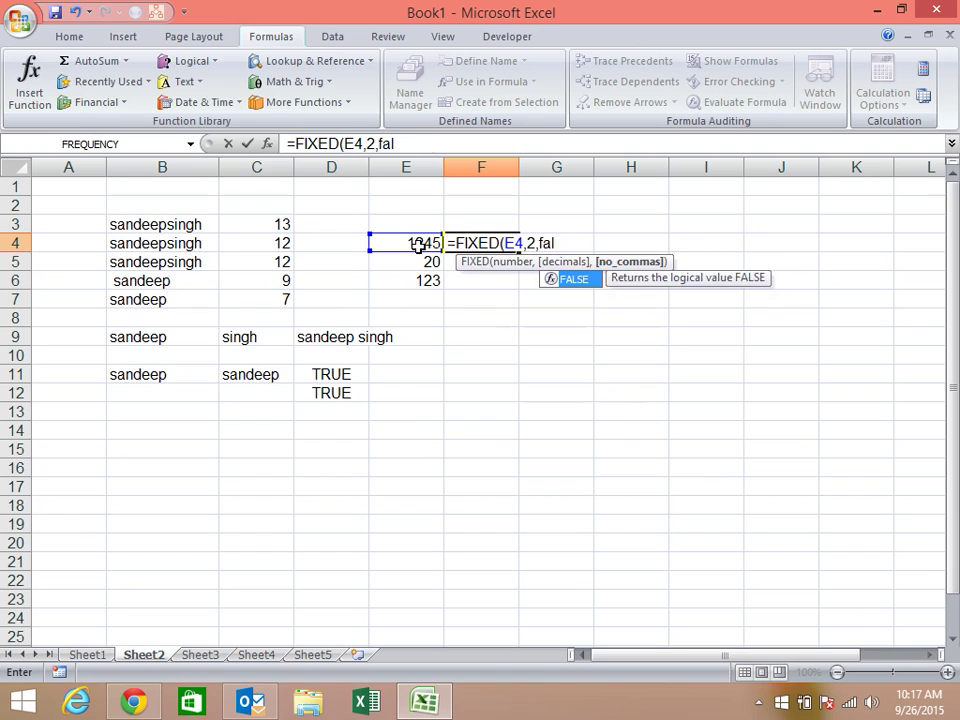
key(Tab)
key(Return)
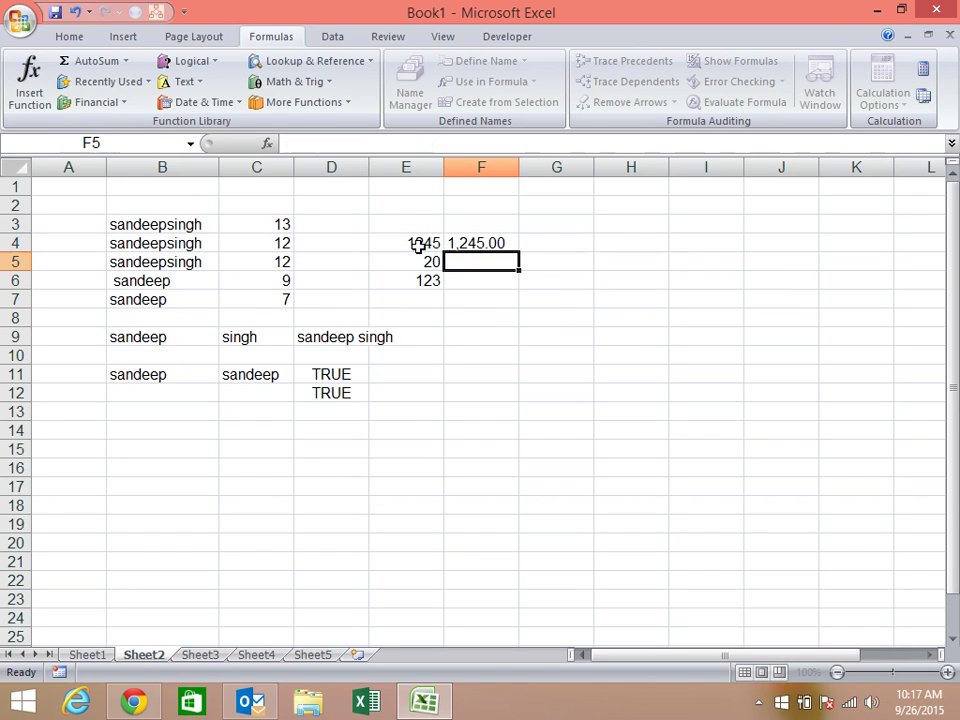
key(Return)
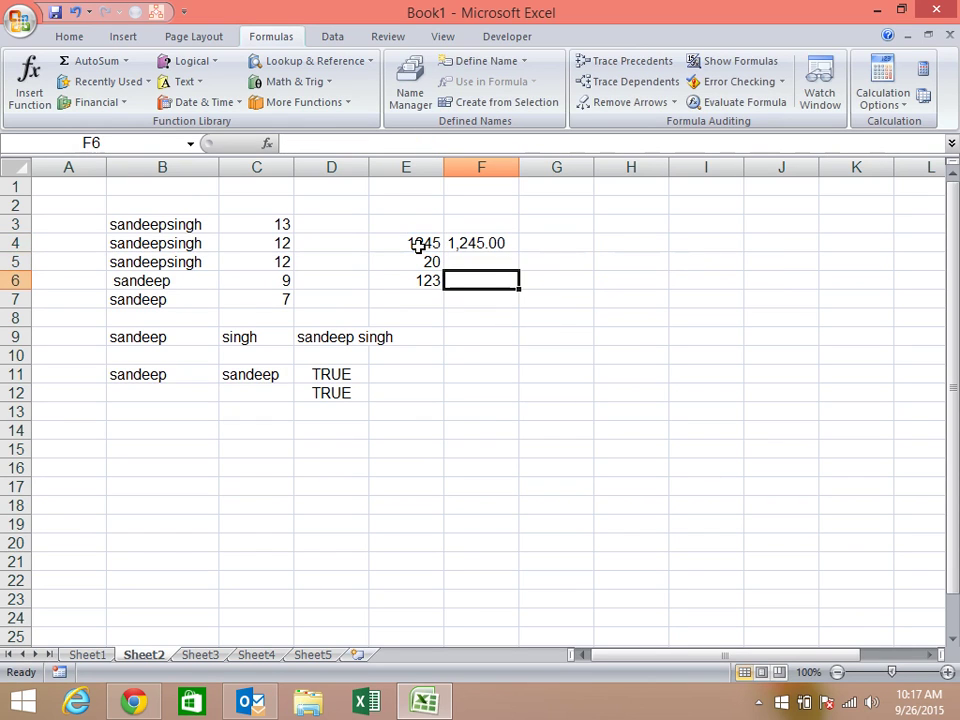
key(Up)
key(Up)
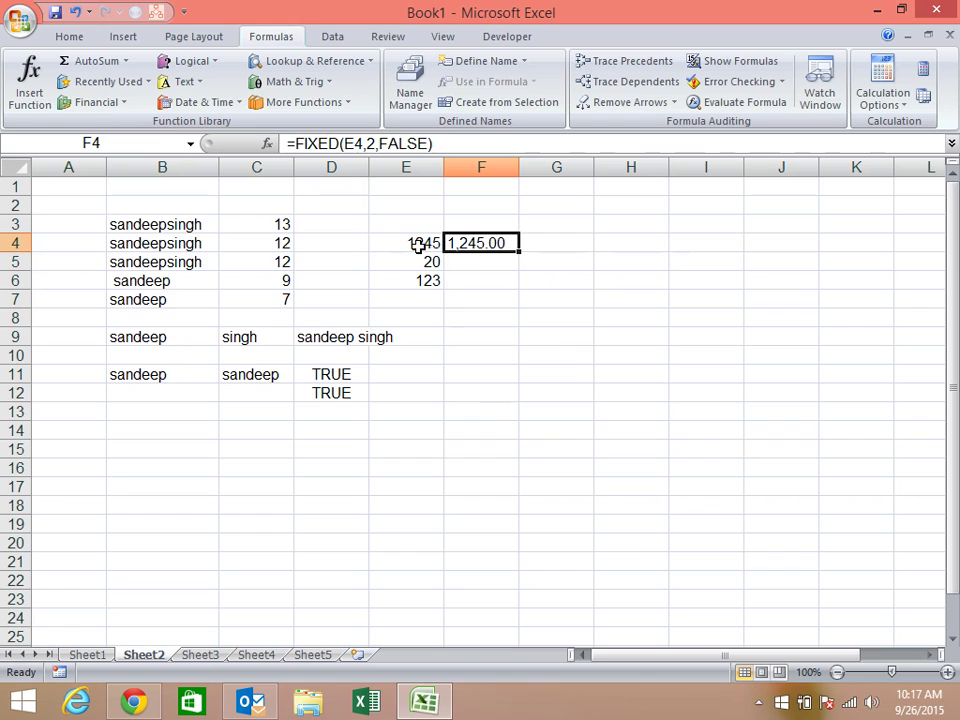
Enter =DOLLAR(E4) in G4 and compare it with F4's fixed-format result.
key(Right)
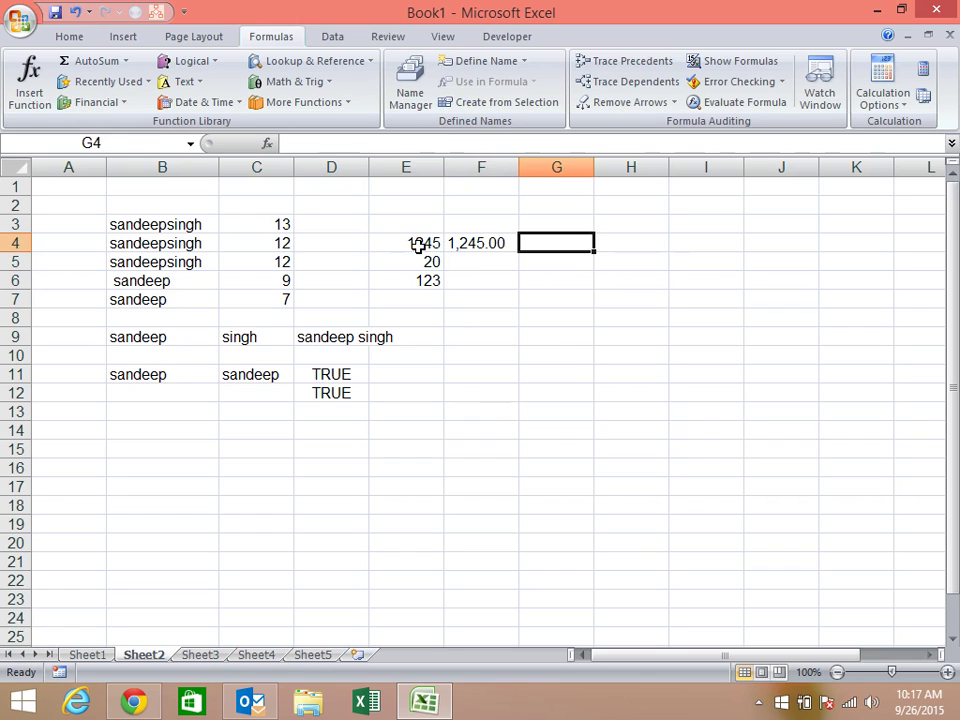
text(=dol)
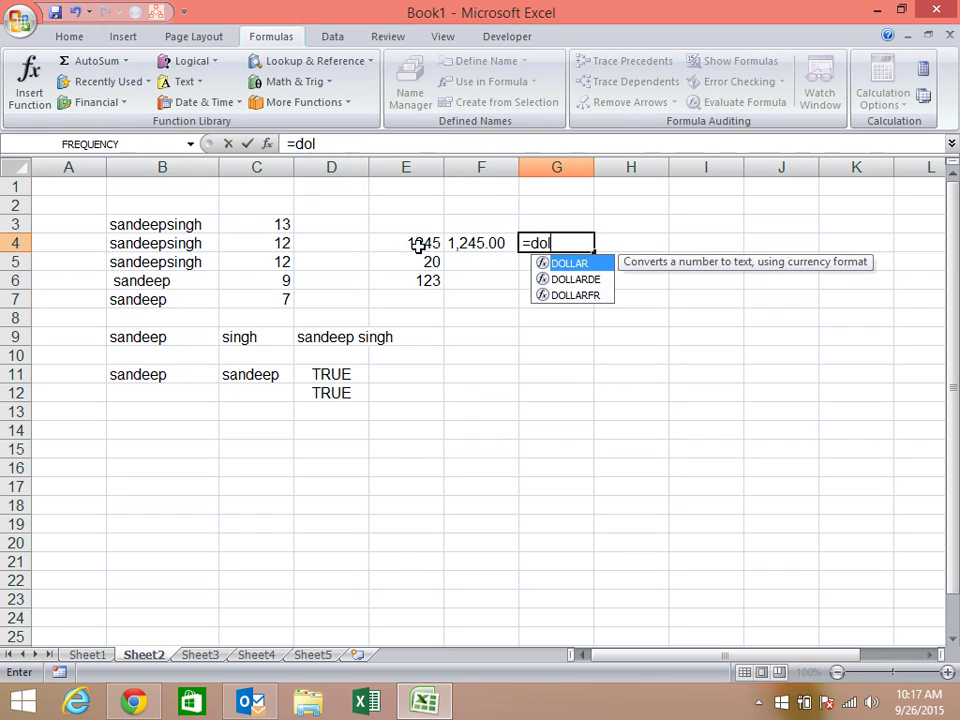
key(Tab)
key(Left)
key(Left)
key(Return)
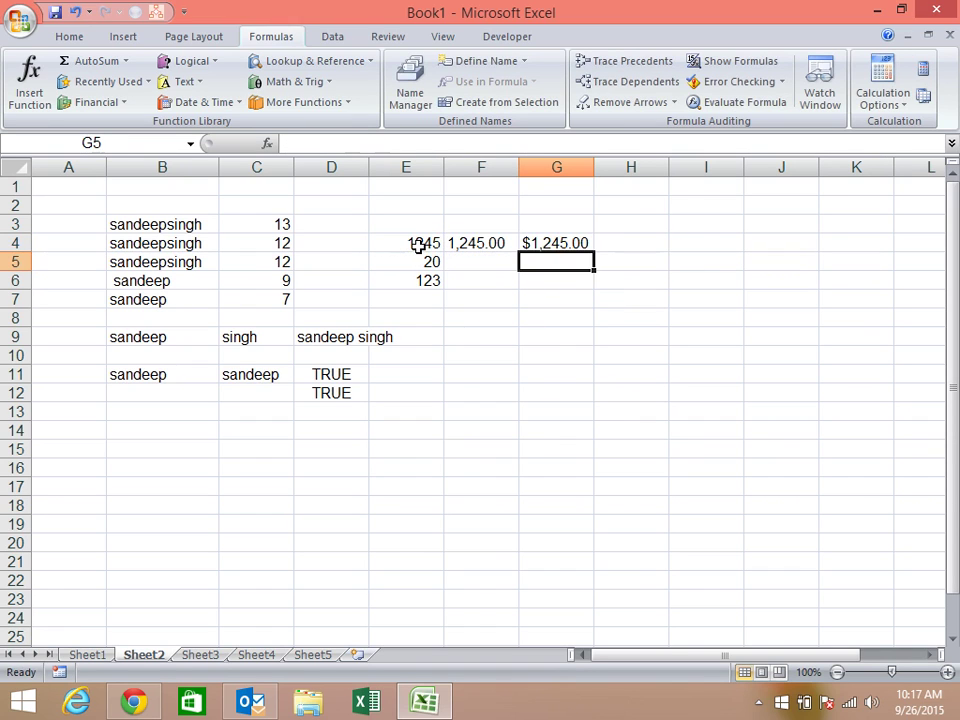
key(Up)
key(Down)
key(Left)
key(Left)
key(Up)
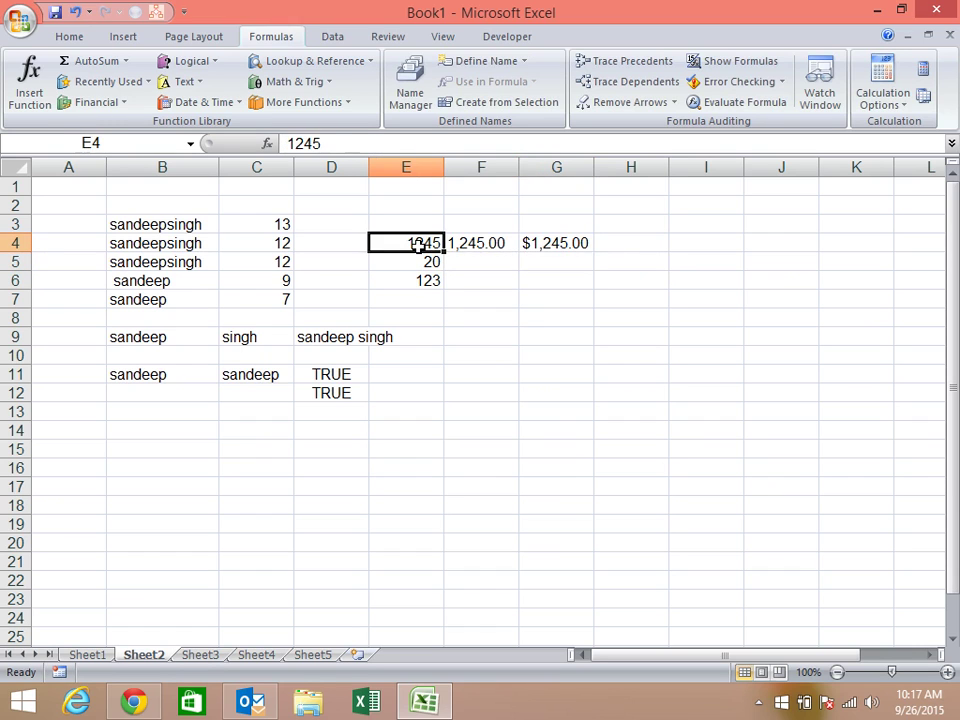
key(Right)
key(Right)
key(Down)
key(Down)
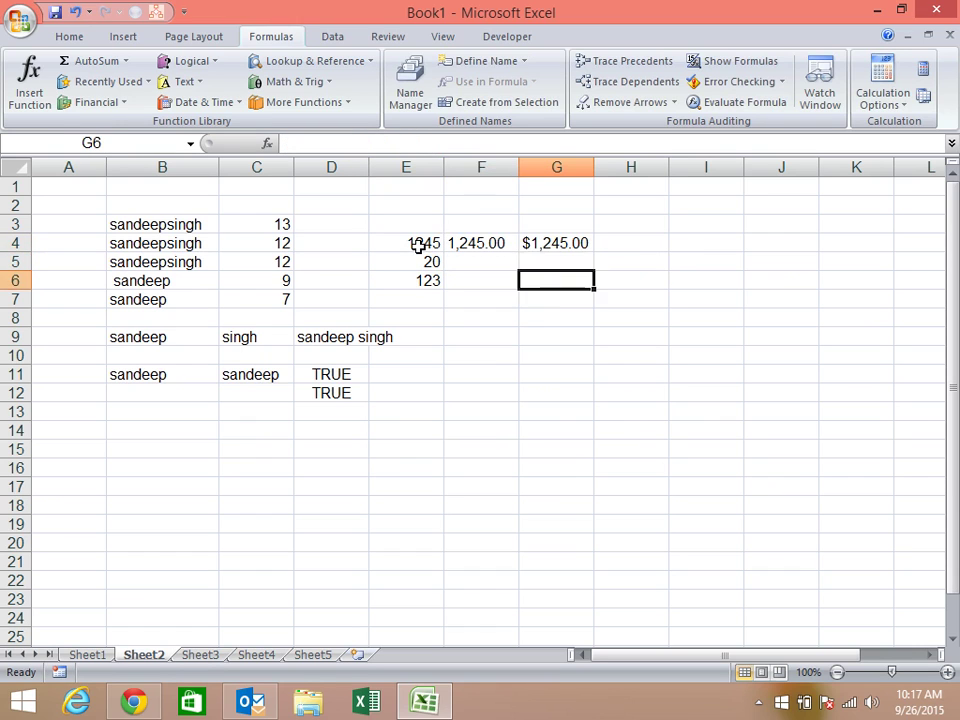
key(Down)
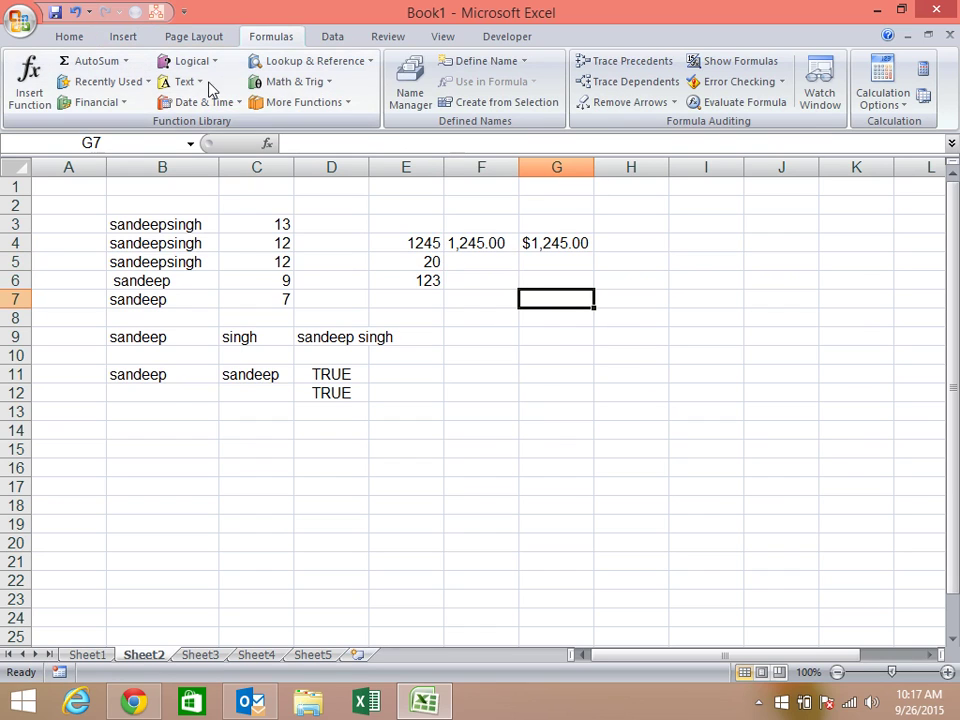
click(190, 84)
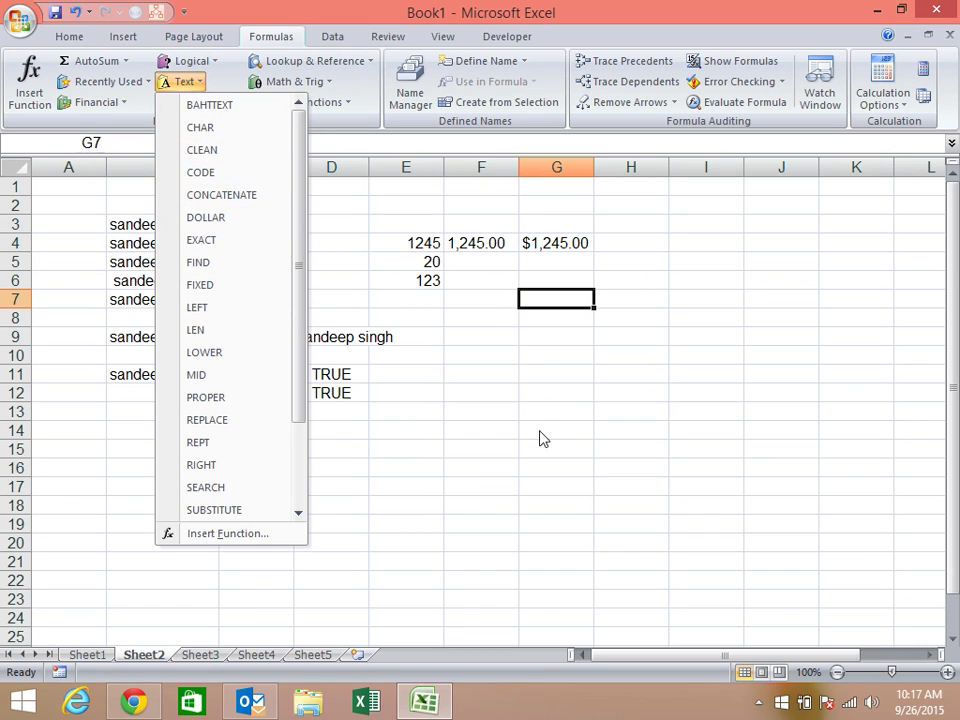
drag(297, 321, 315, 403)
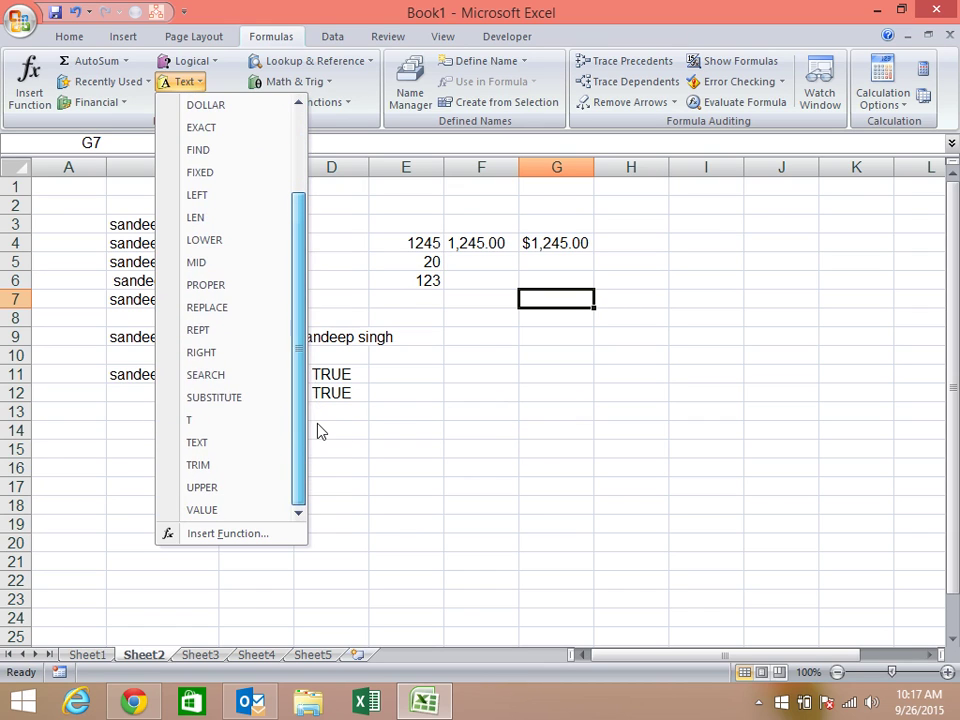
click(414, 404)
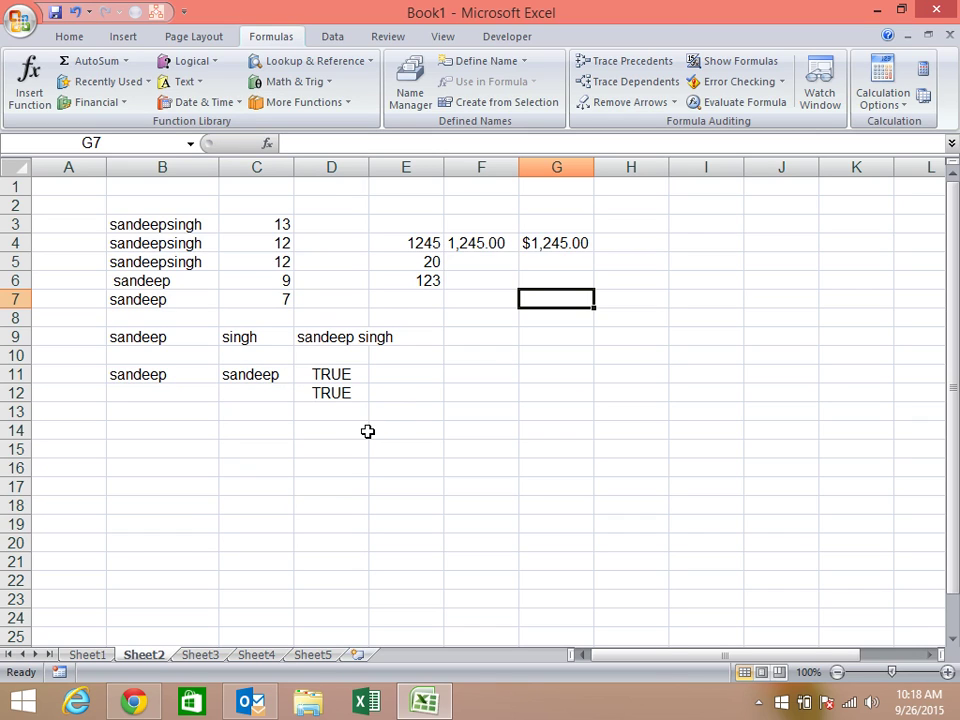
Browse the list of Text functions on the ribbon, then close it.
click(484, 465)
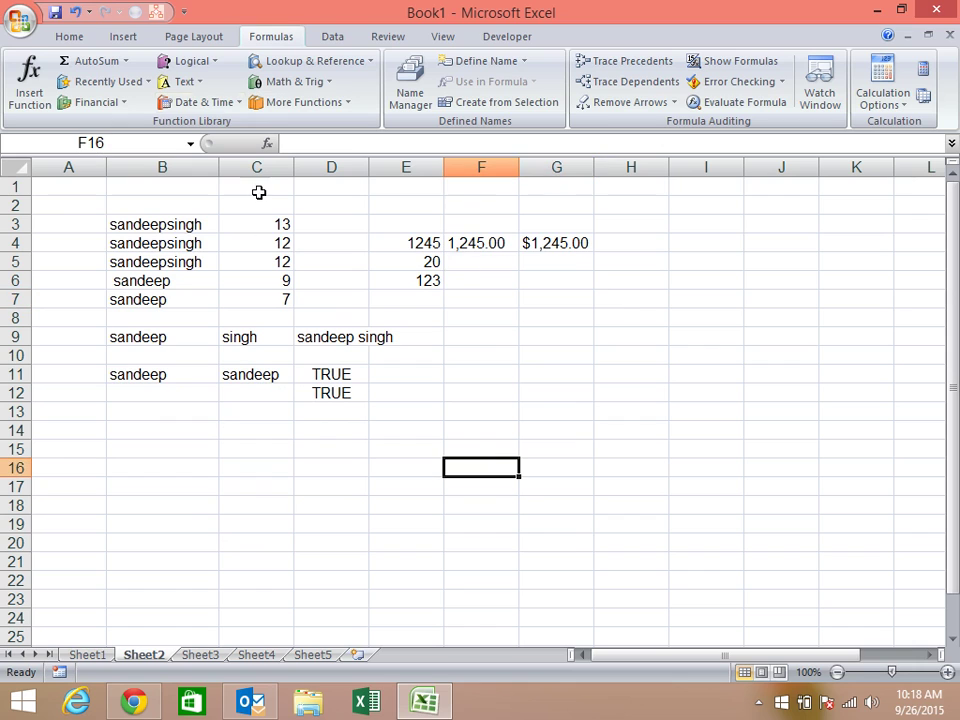
click(199, 81)
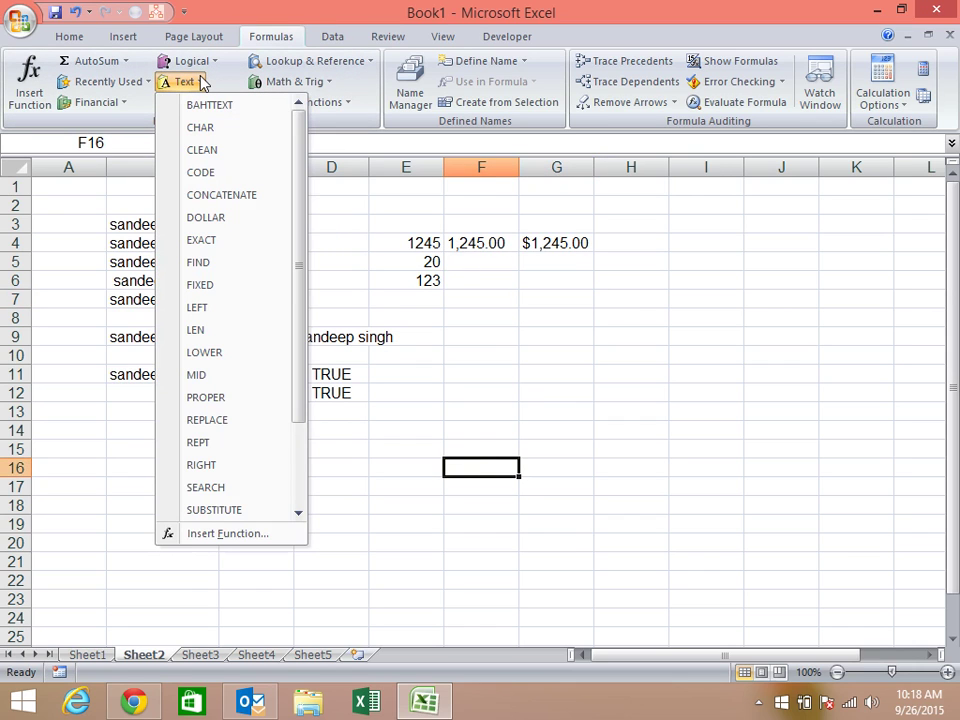
mouse_move(298, 212)
mouse_down()
mouse_move(314, 325)
mouse_move(339, 116)
mouse_up()
click(461, 347)
Enter =UPPER(D9) in F9 to show the name in capitals.
click(485, 337)
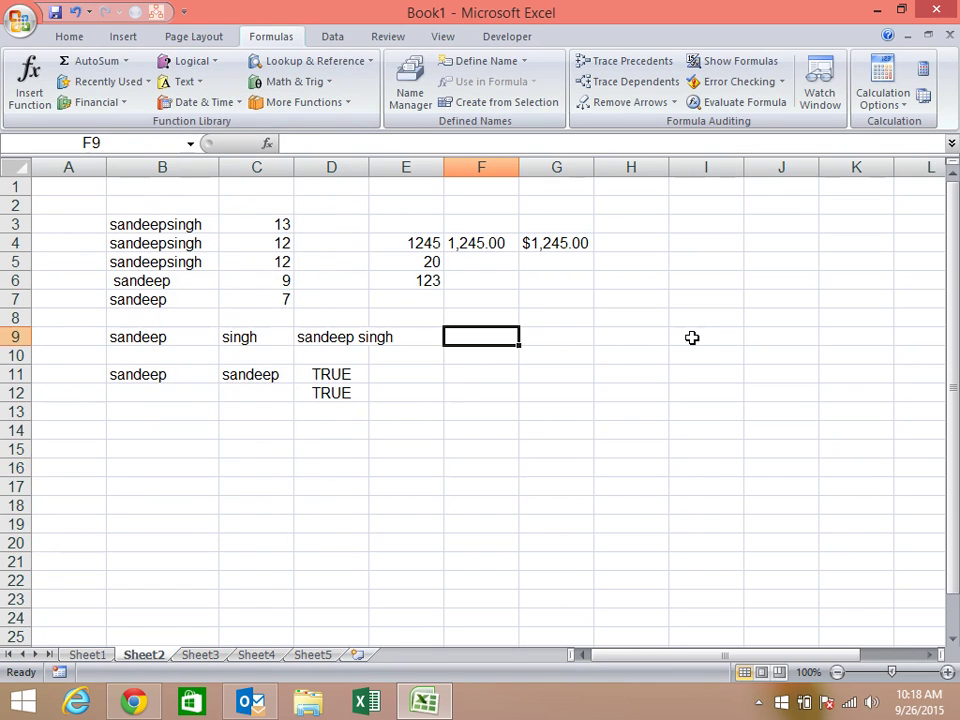
text(=up)
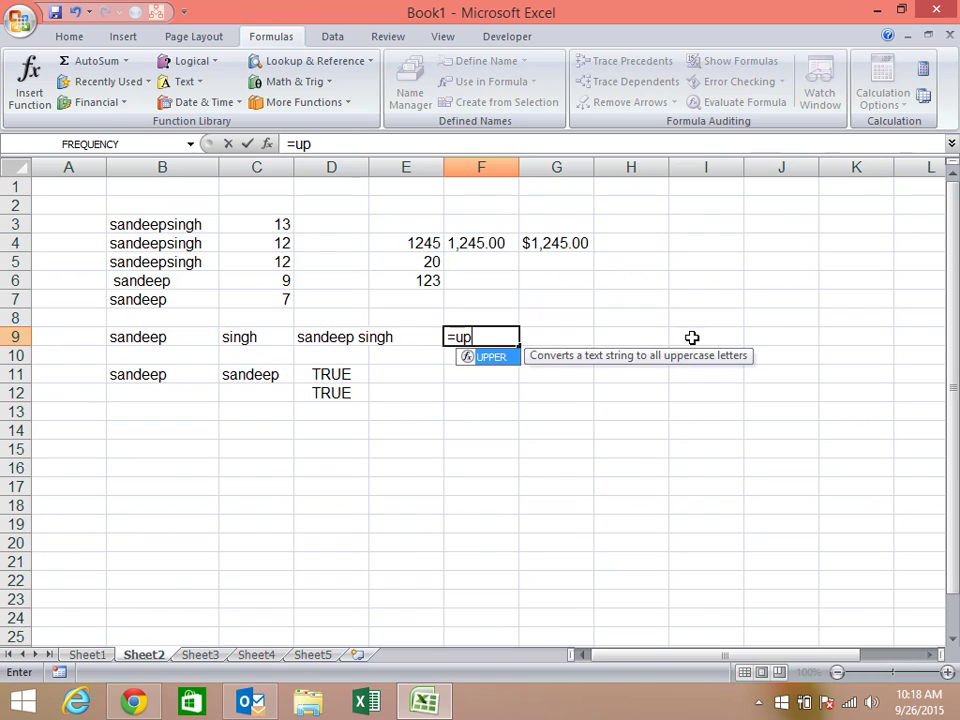
key(Tab)
key(Left)
key(Left)
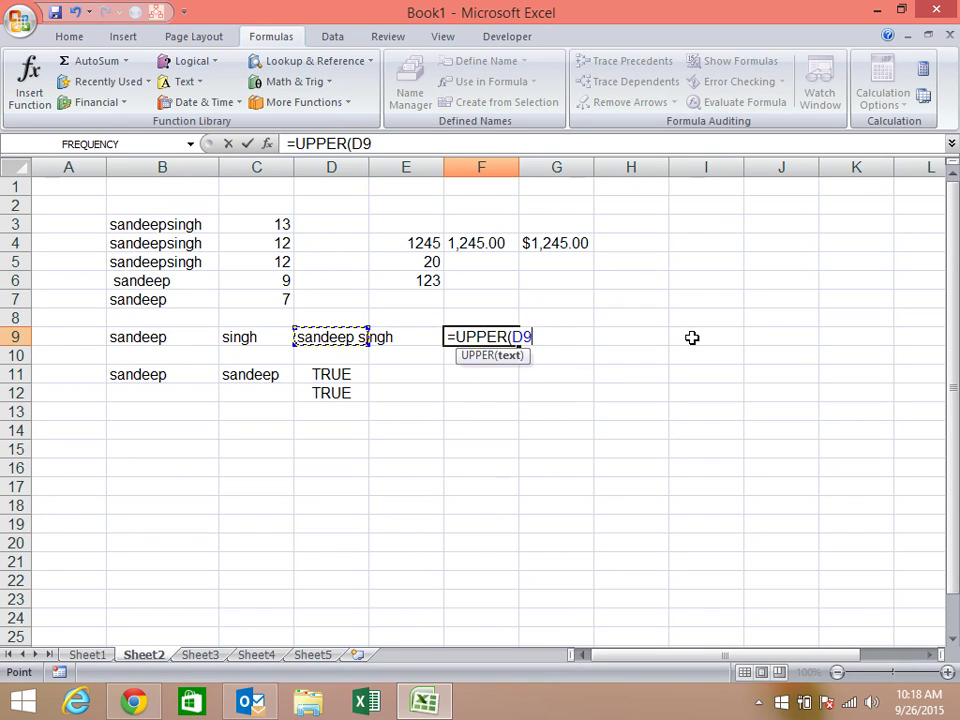
key(Return)
Enter =LOWER(F9) in F10 to show the name in lowercase.
text(=)
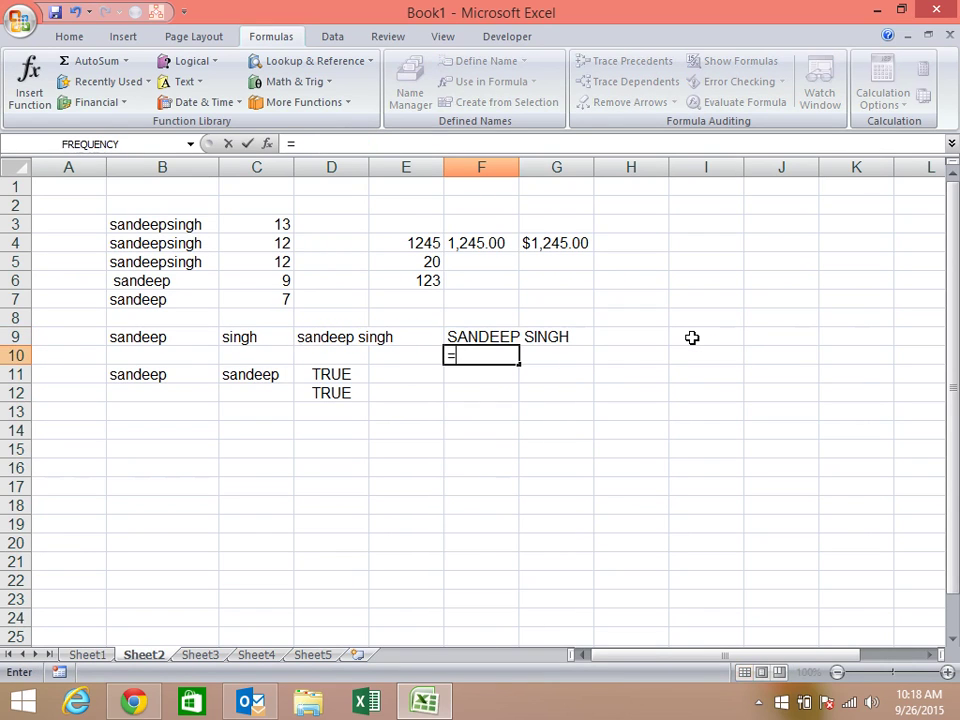
text(lo2)
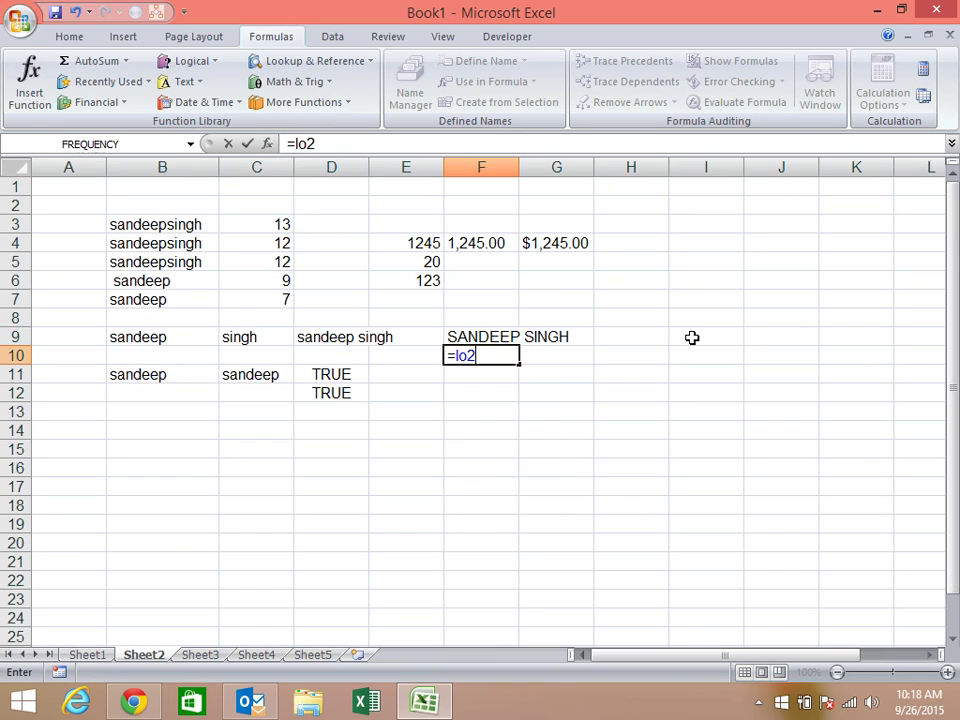
key(BackSpace)
text(w)
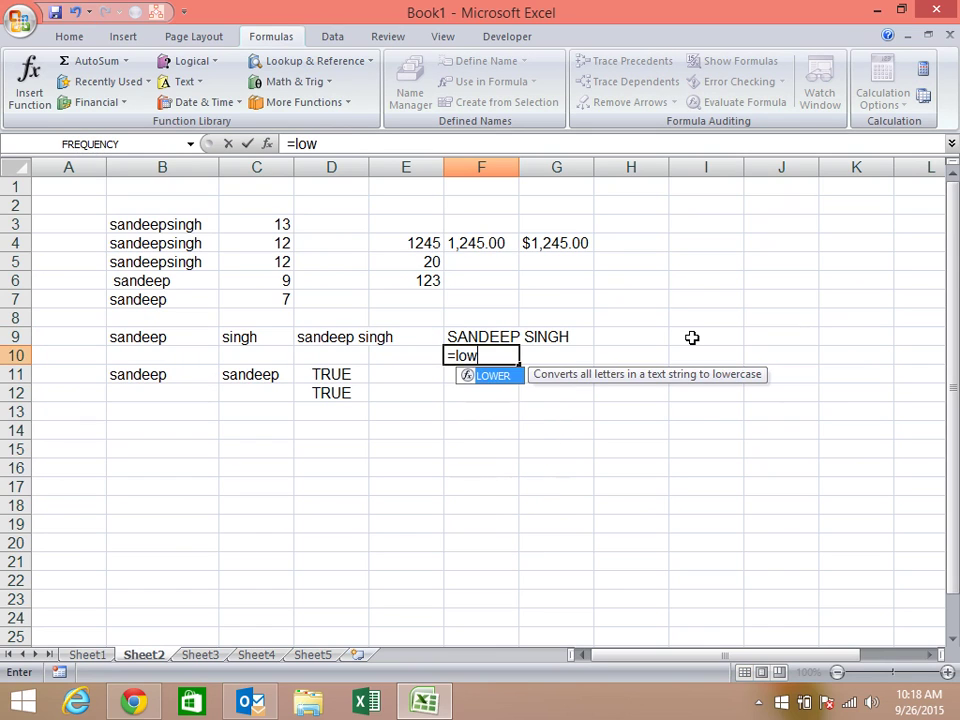
key(Tab)
key(Up)
key(Return)
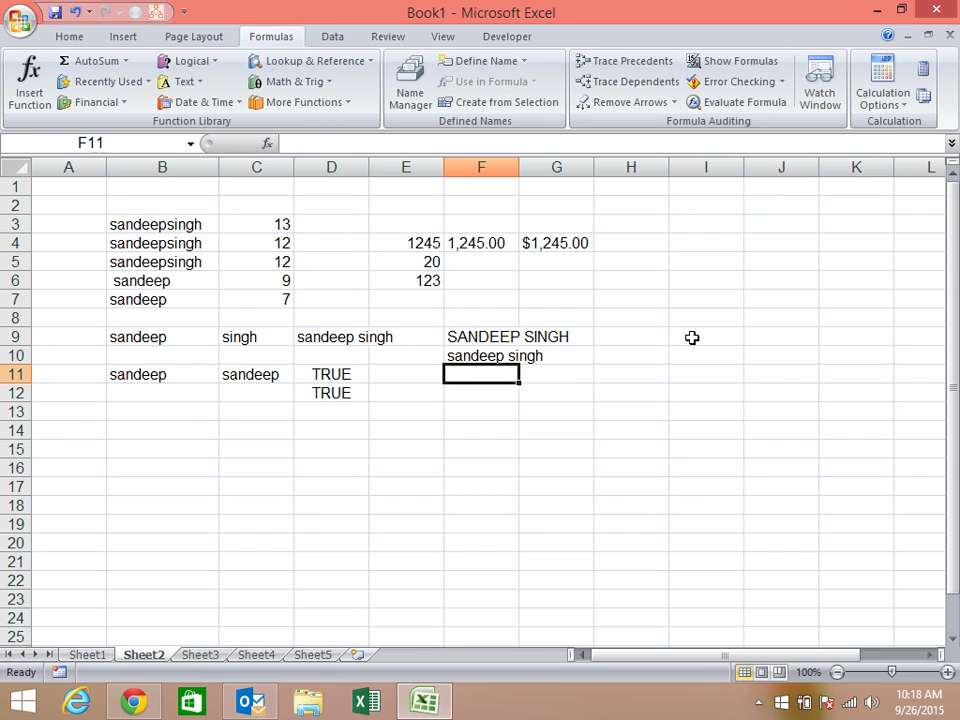
Enter =PROPER(F10) in F11 to show the name in proper case.
text(=pro)
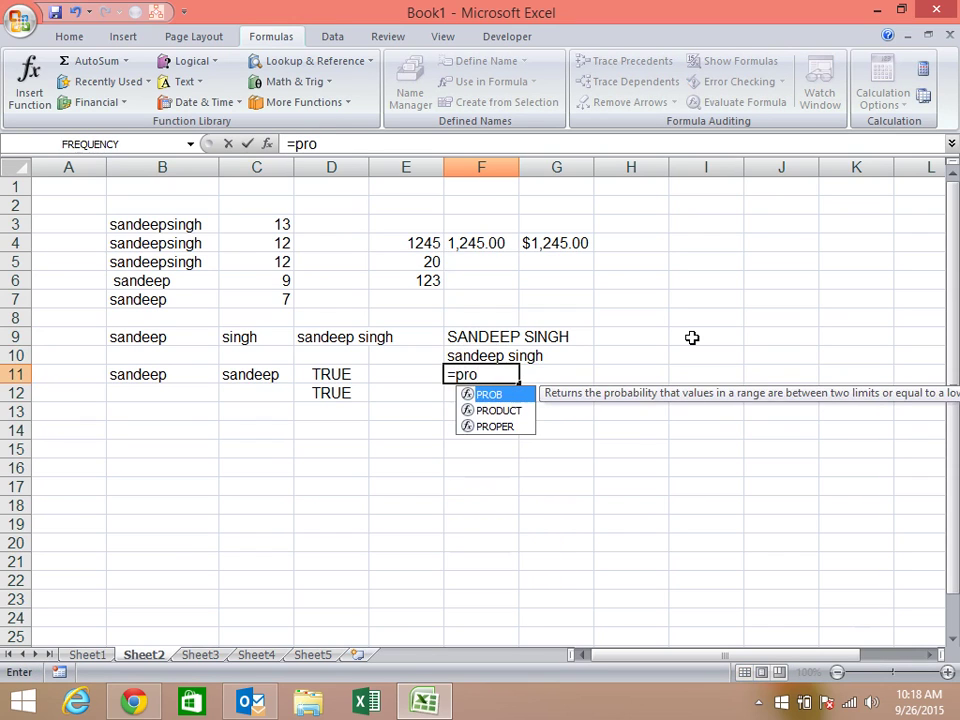
key(Down)
key(Down)
key(Tab)
key(Up)
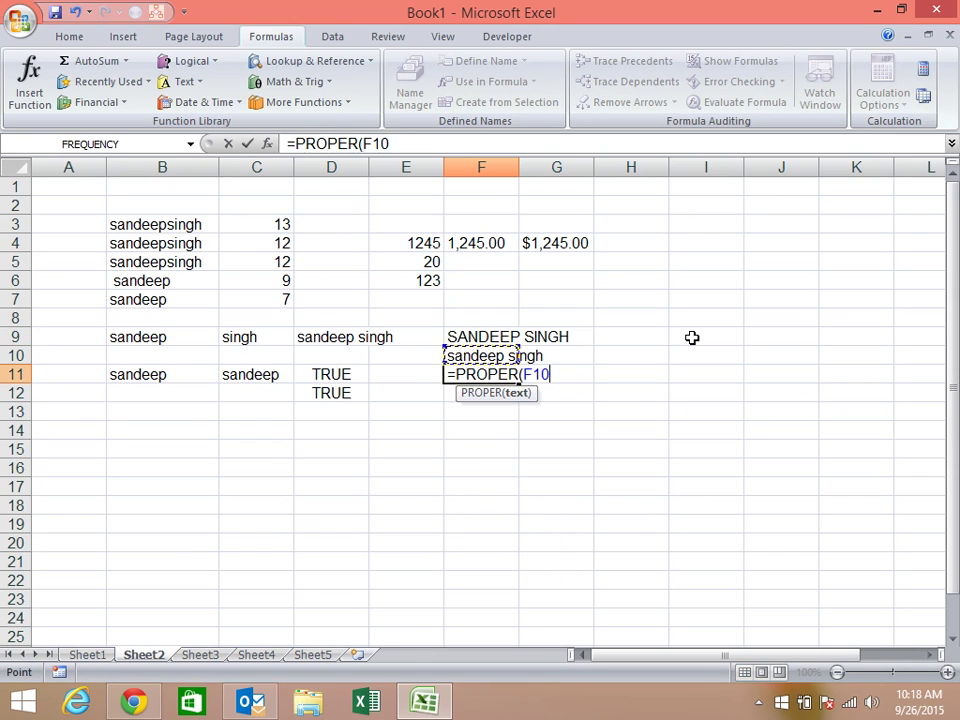
key(Return)
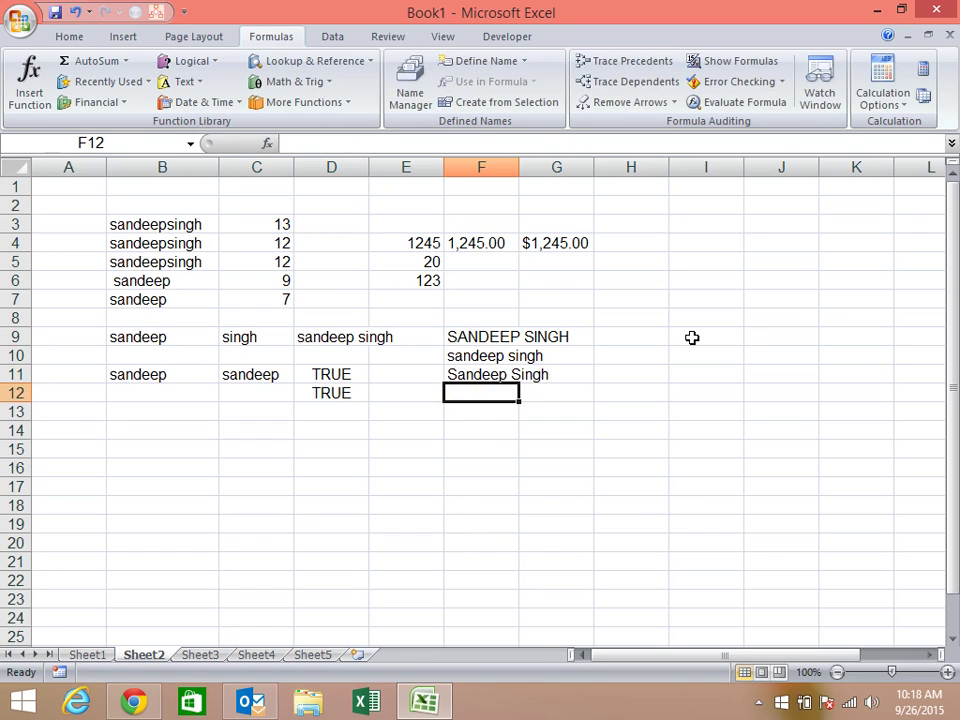
key(Up)
key(Up)
key(Up)
key(Down)
key(Down)
key(Down)
click(182, 83)
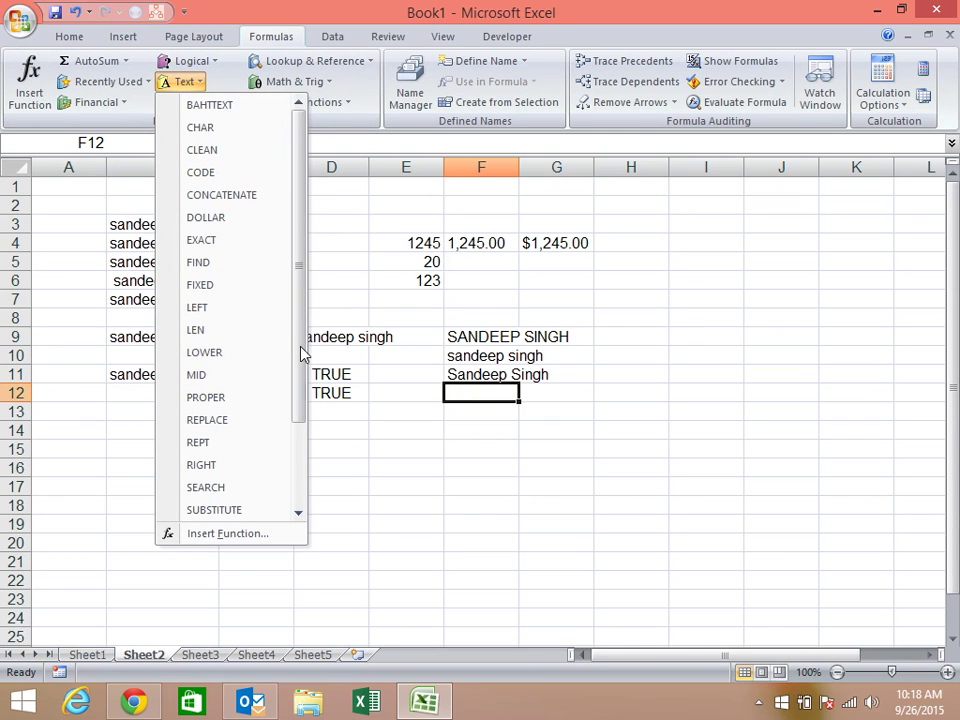
drag(303, 353, 294, 467)
click(380, 438)
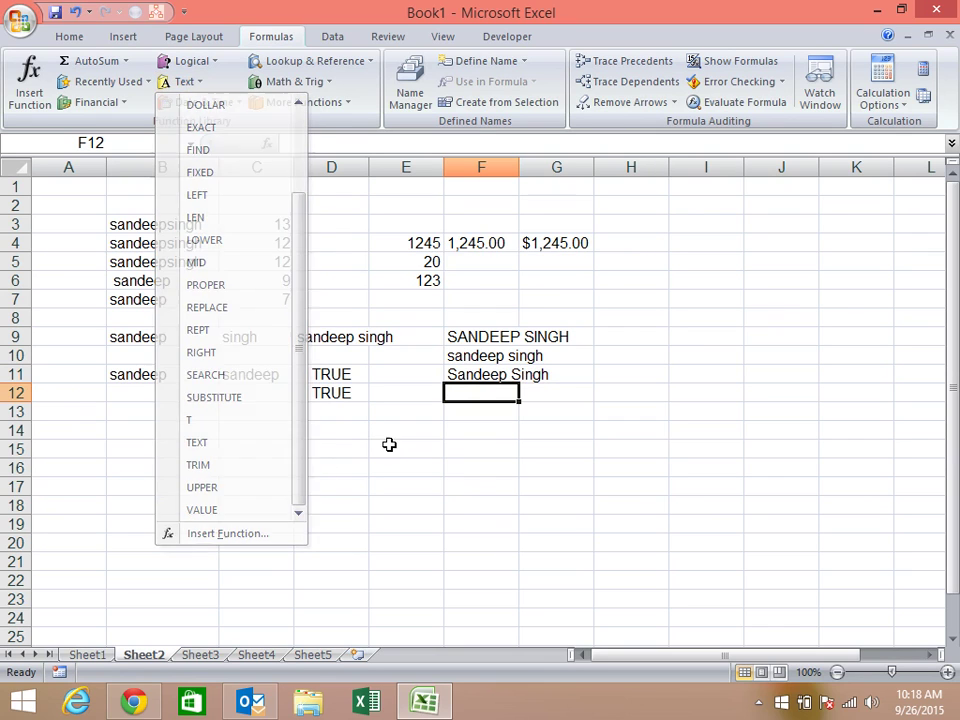
click(135, 394)
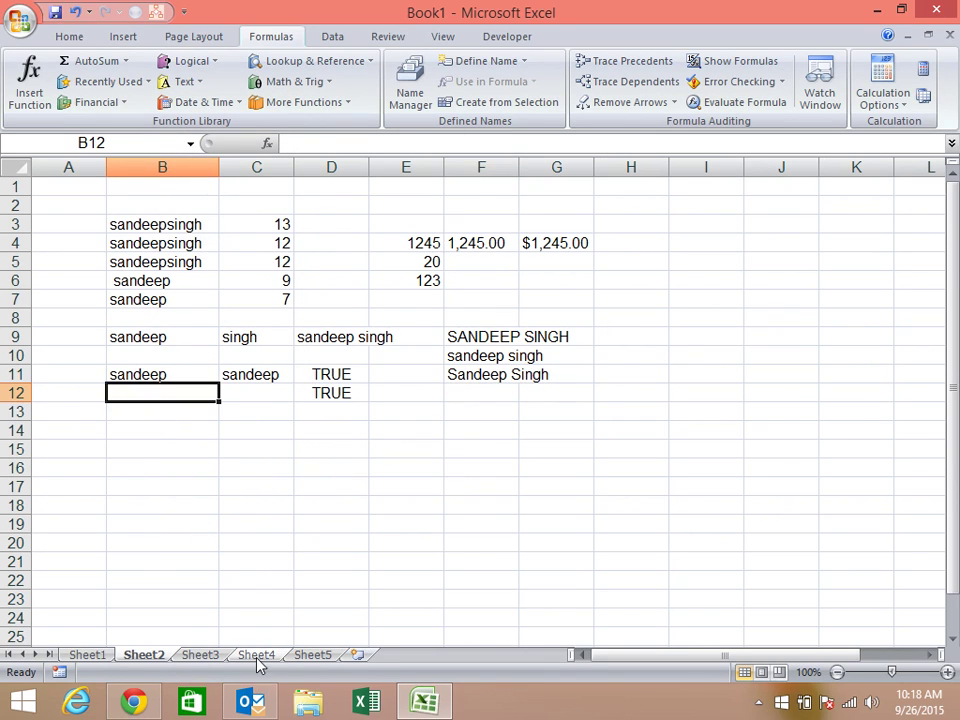
Enter =REPLACE(B11,5,2,"I") in B12 to swap two letters of B11's word.
text(=)
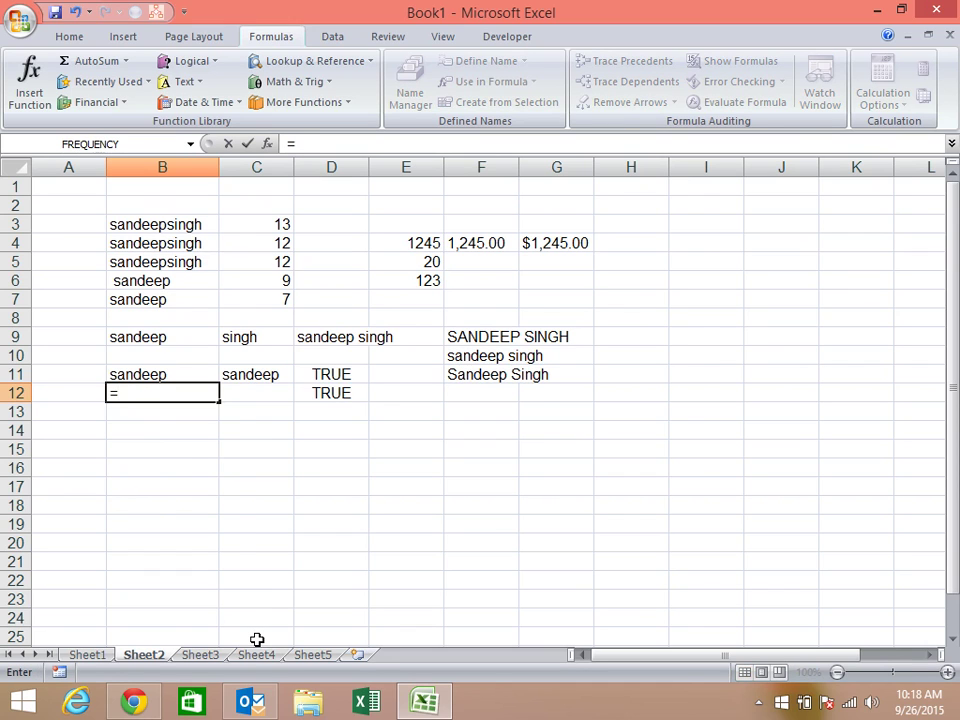
text(re)
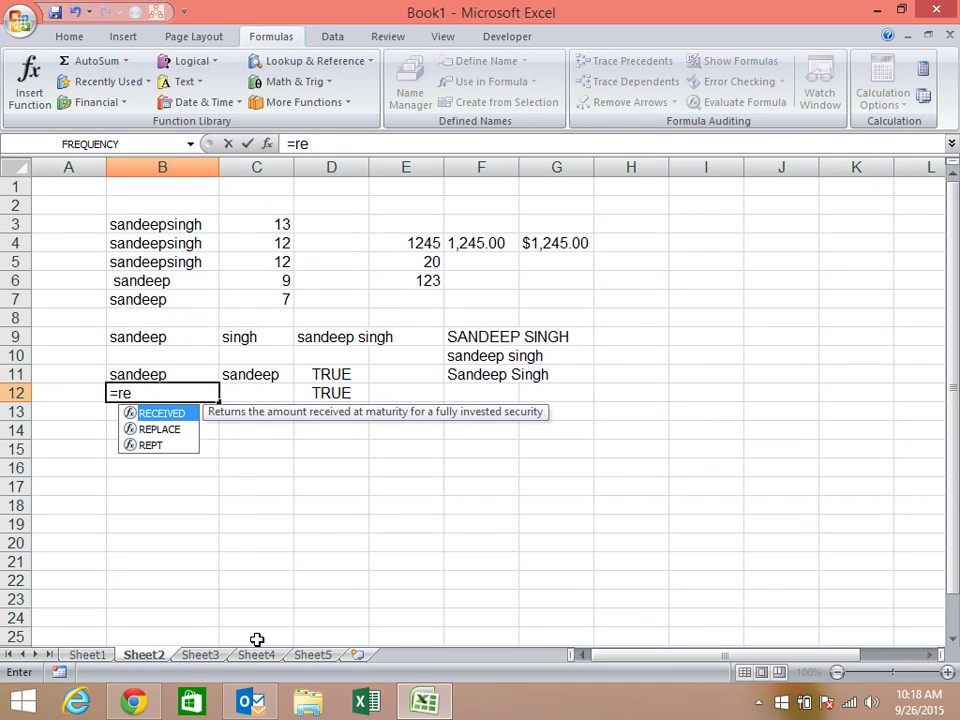
key(Down)
key(Tab)
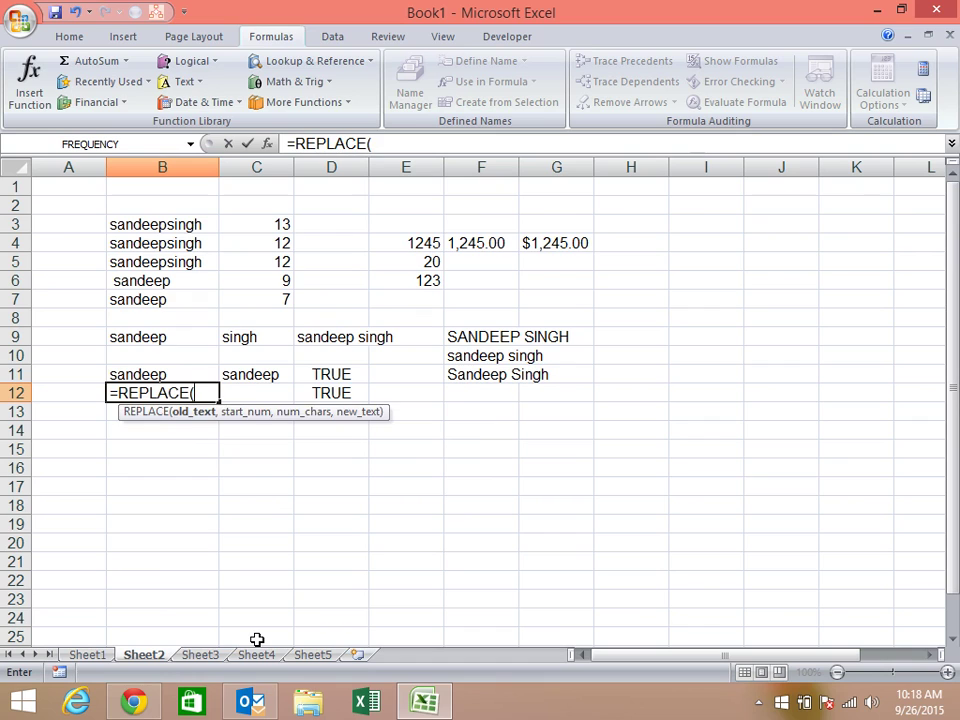
key(Up)
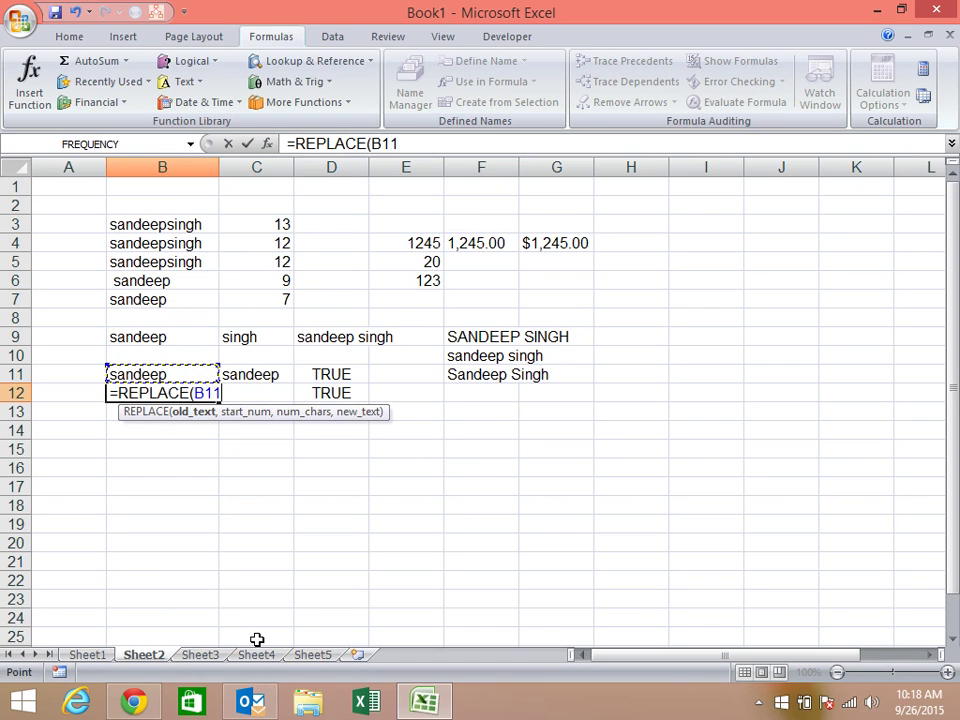
text(,)
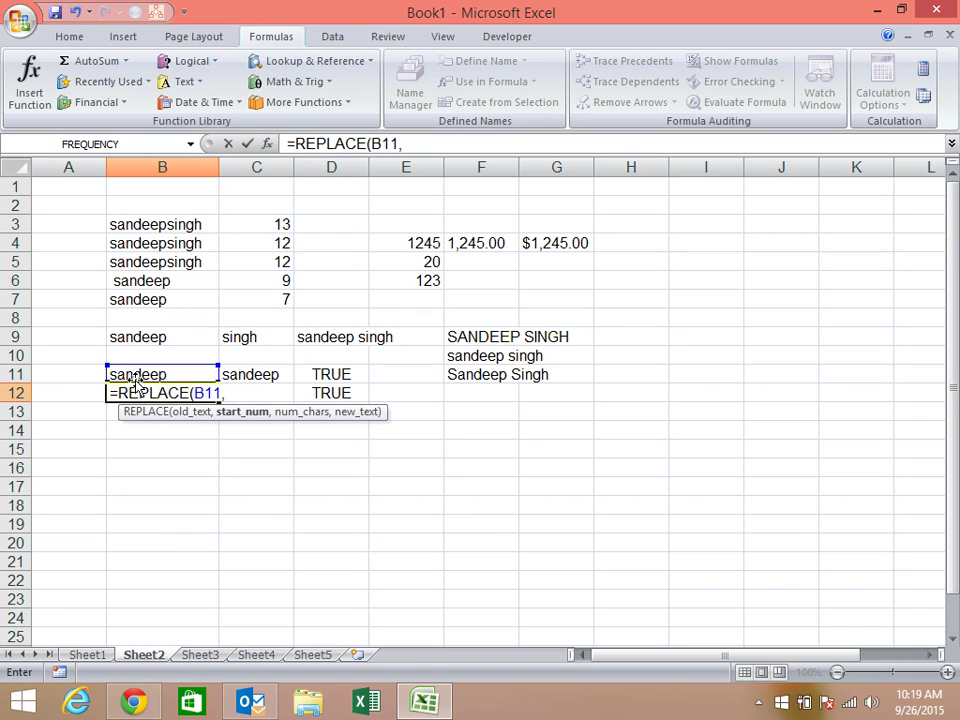
text(5)
text(,)
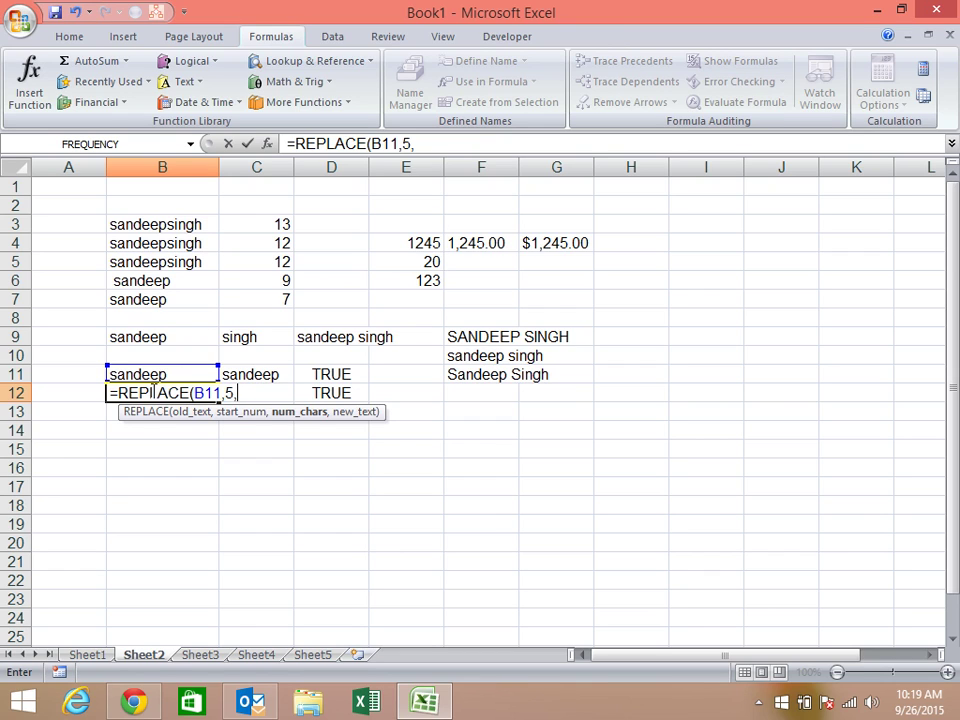
text(2)
text(,)
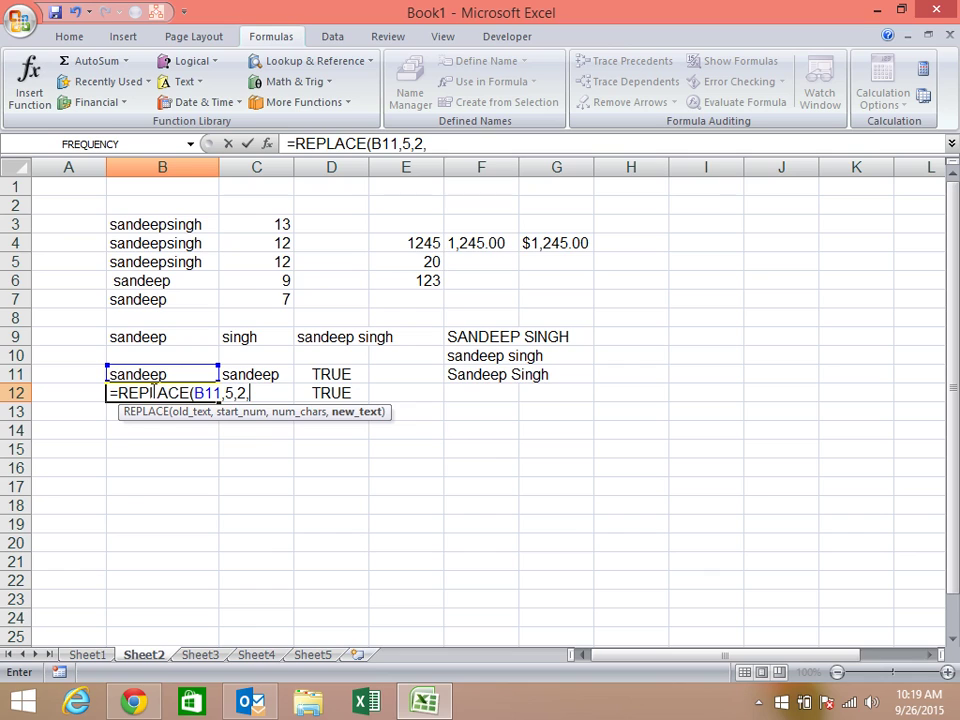
text("I)
text(")
text())
key(Return)
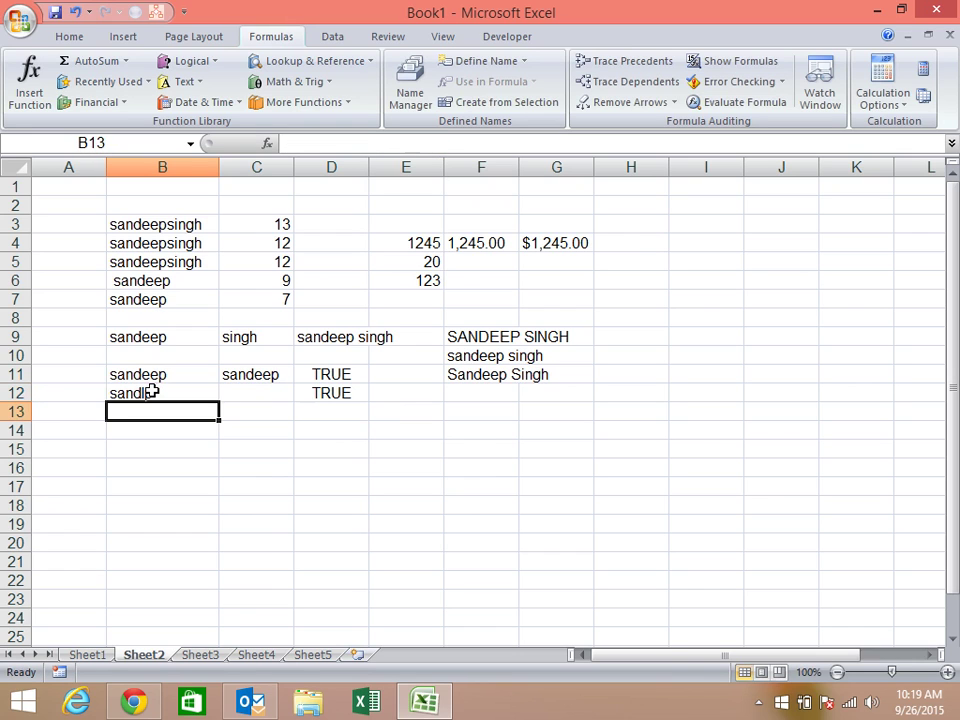
Change B12's replacement text from uppercase "I" to lowercase "i".
click(191, 389)
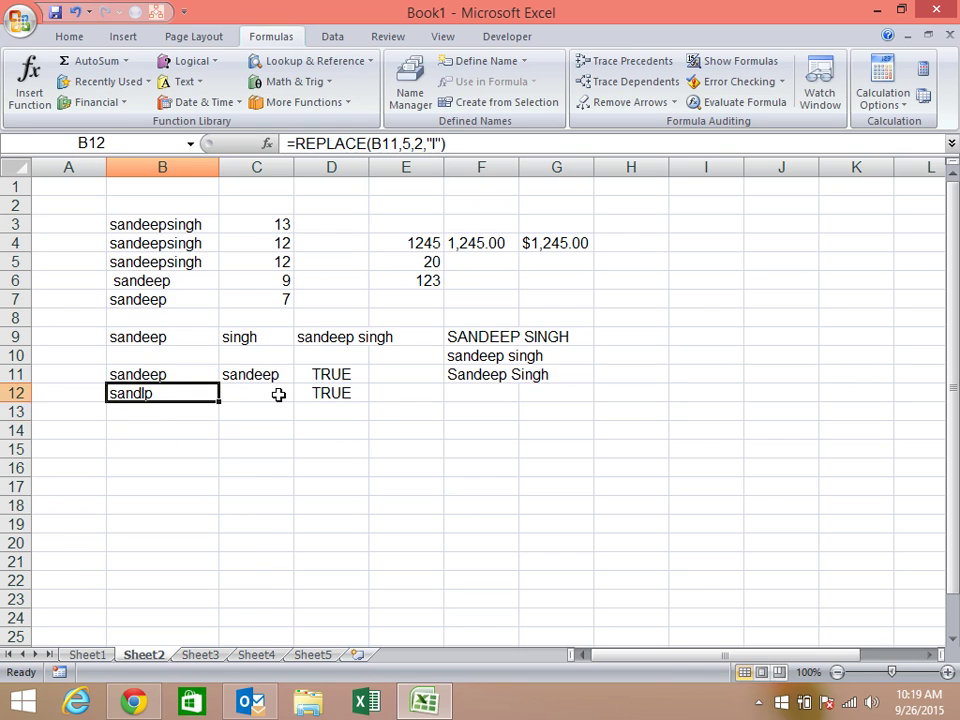
click(435, 143)
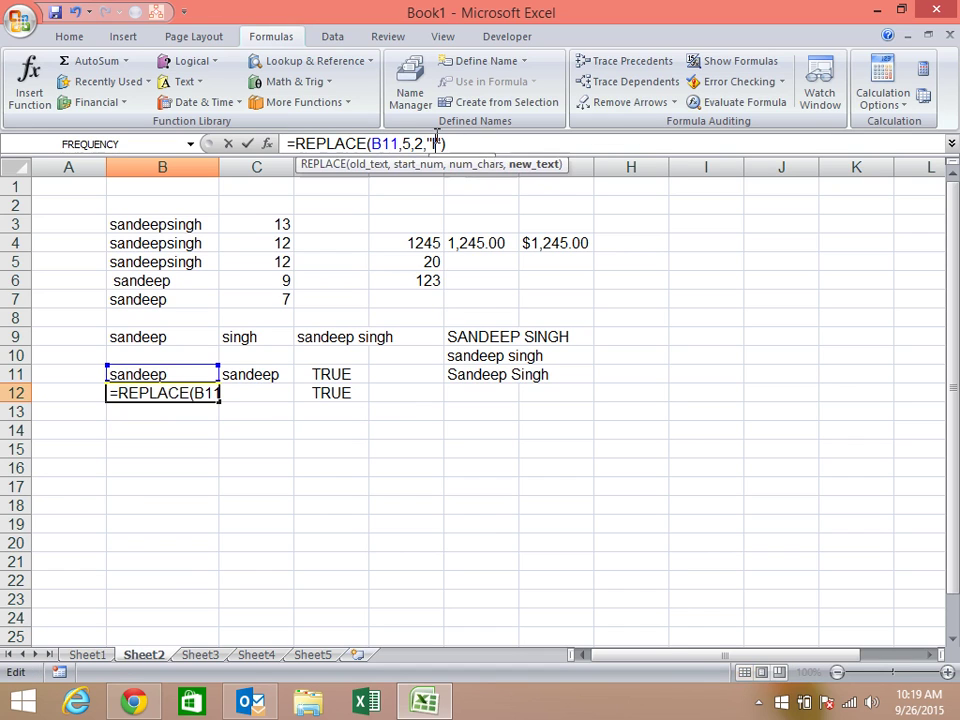
key(Delete)
text(i)
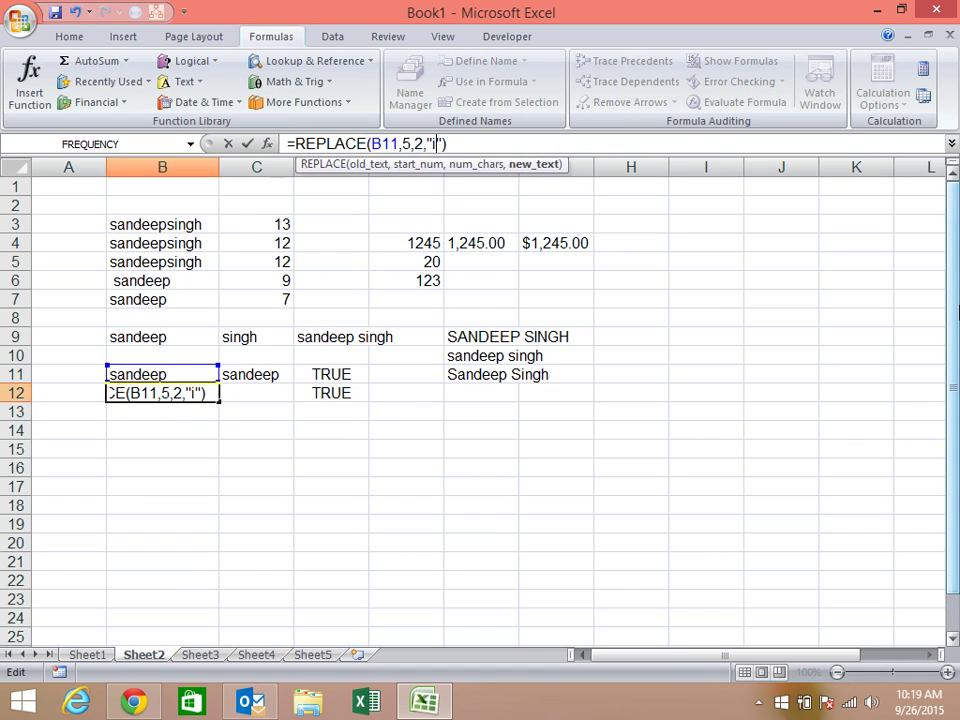
key(Return)
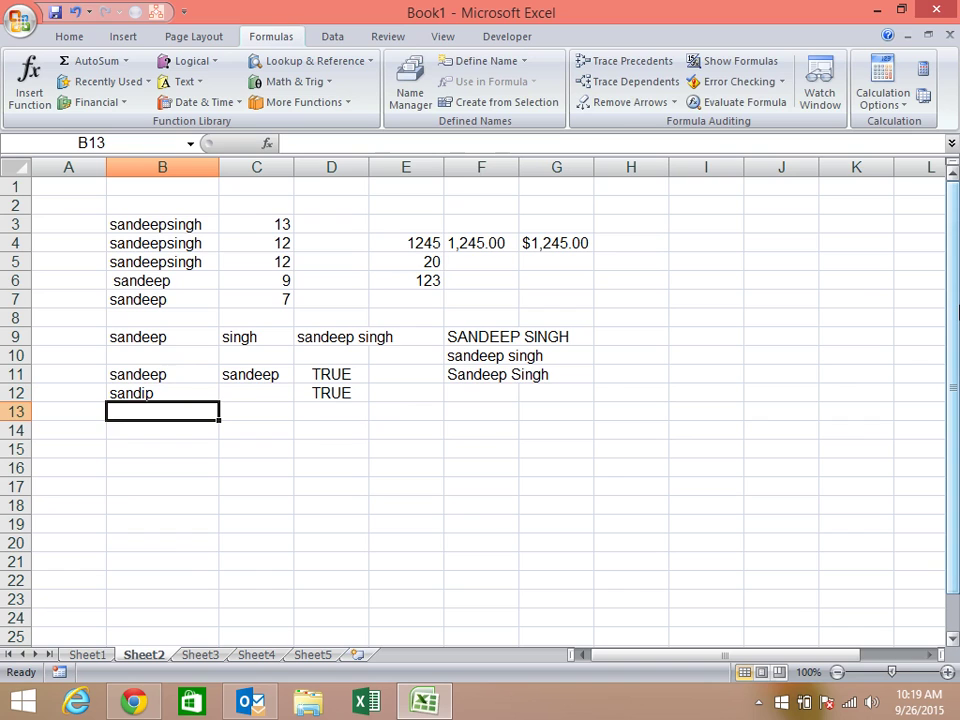
Make B12's replacement text "ii", then begin a =SUB formula in B13.
text(=)
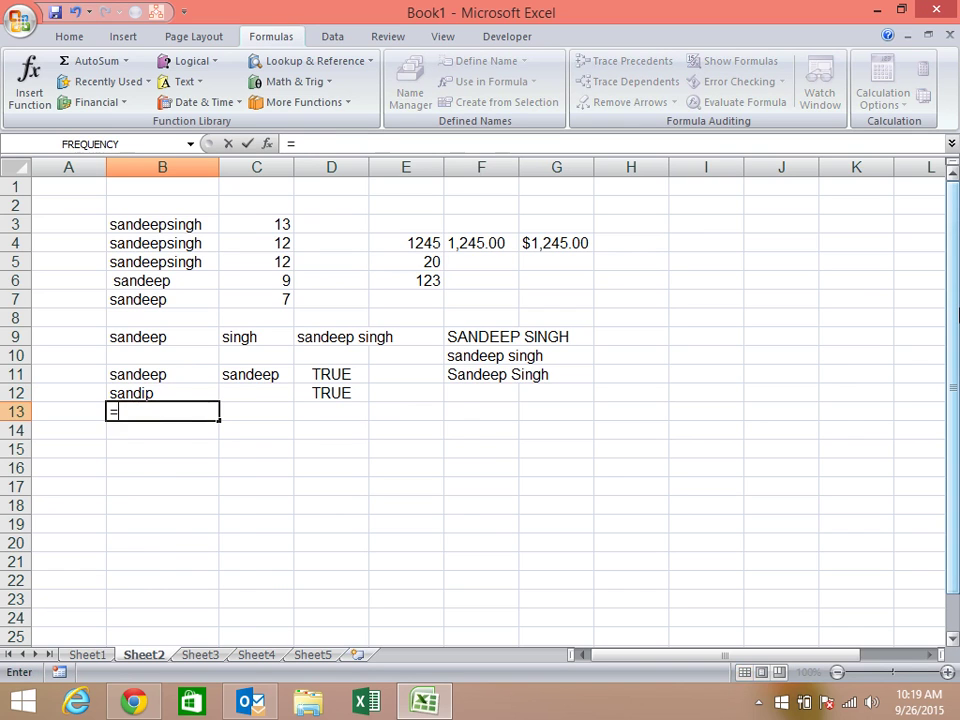
text(sub)
key(Tab)
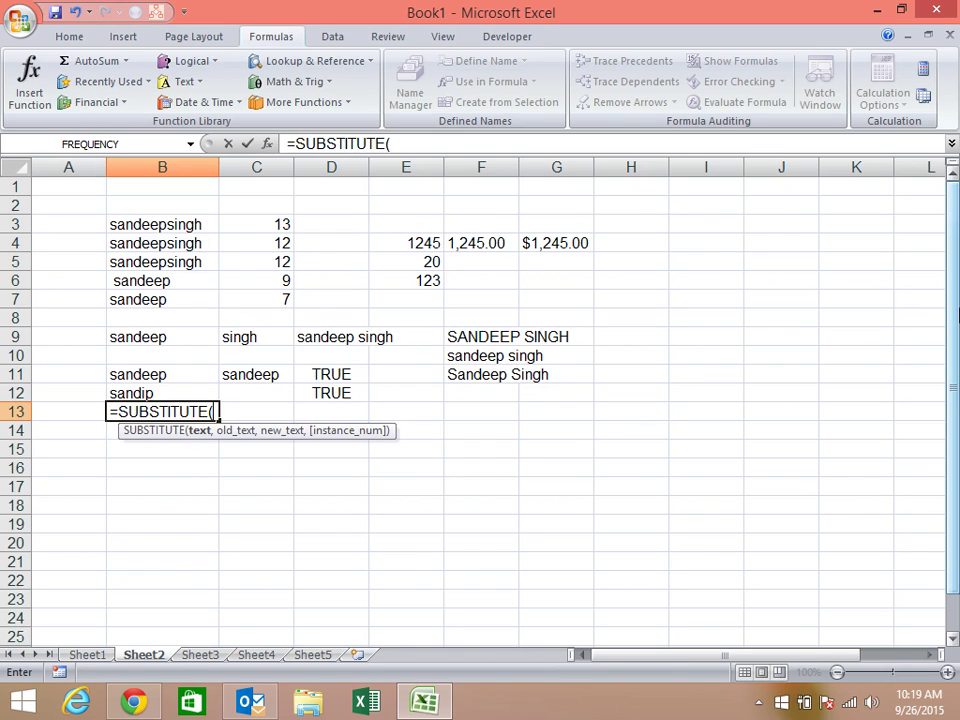
key(Escape)
key(Up)
key(F2)
key(Left)
key(Left)
key(Left)
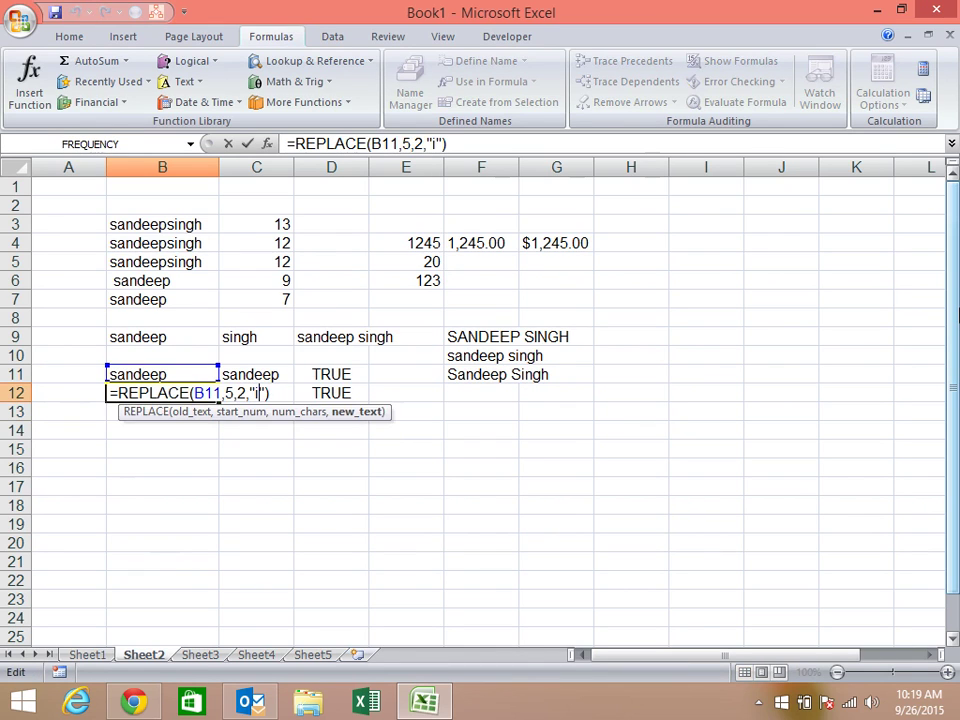
text(i)
key(Return)
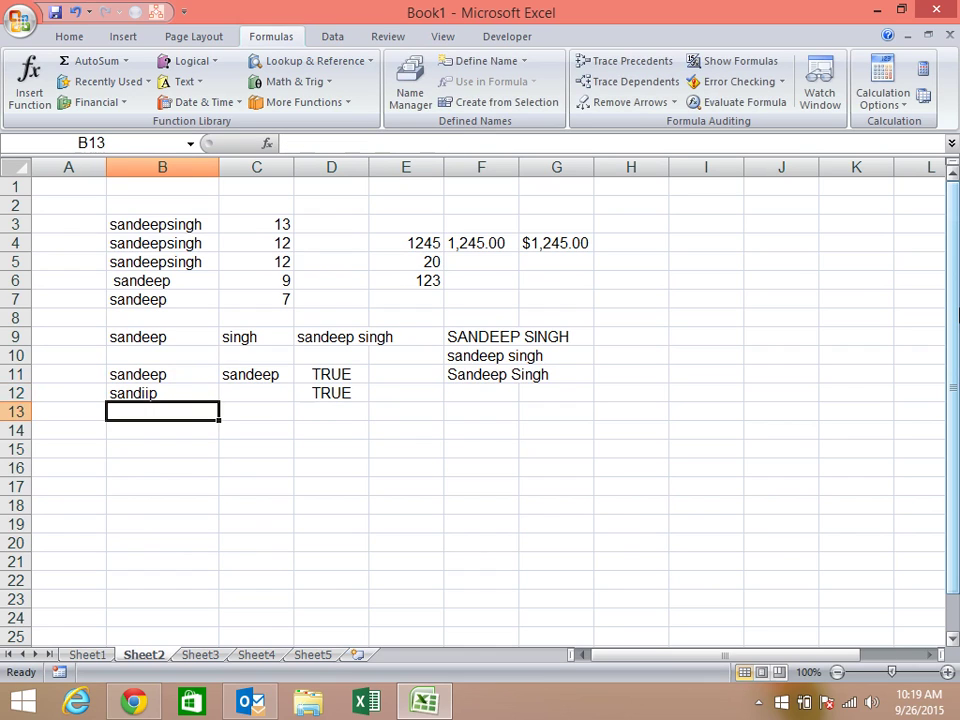
text(=sub)
Enter a SUBSTITUTE formula in B13 replacing "e" in B11's text.
key(Tab)
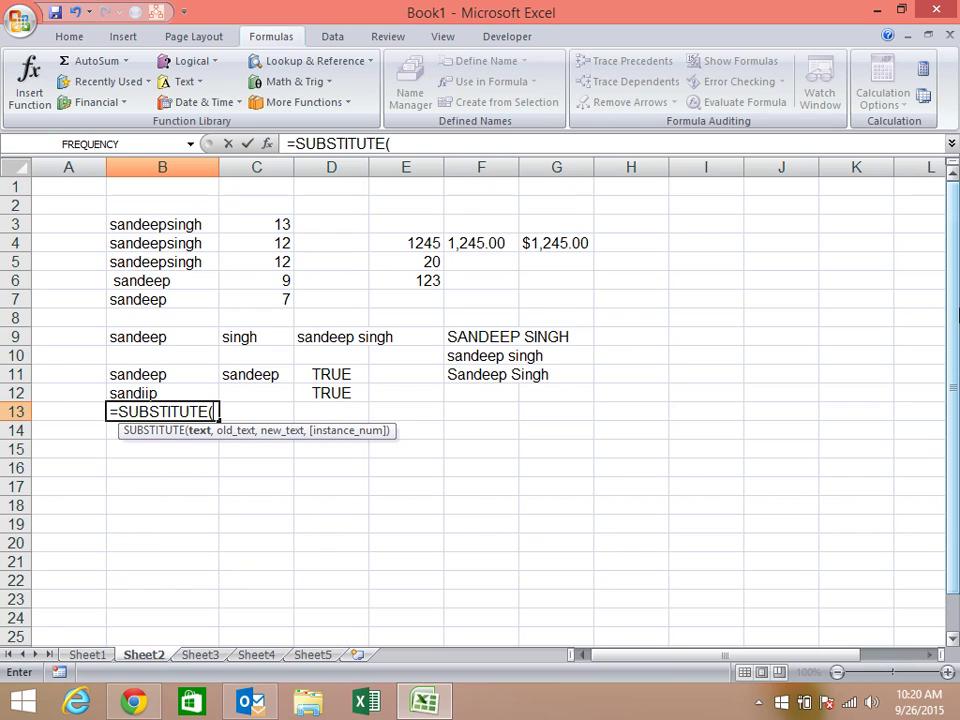
key(Up)
key(Up)
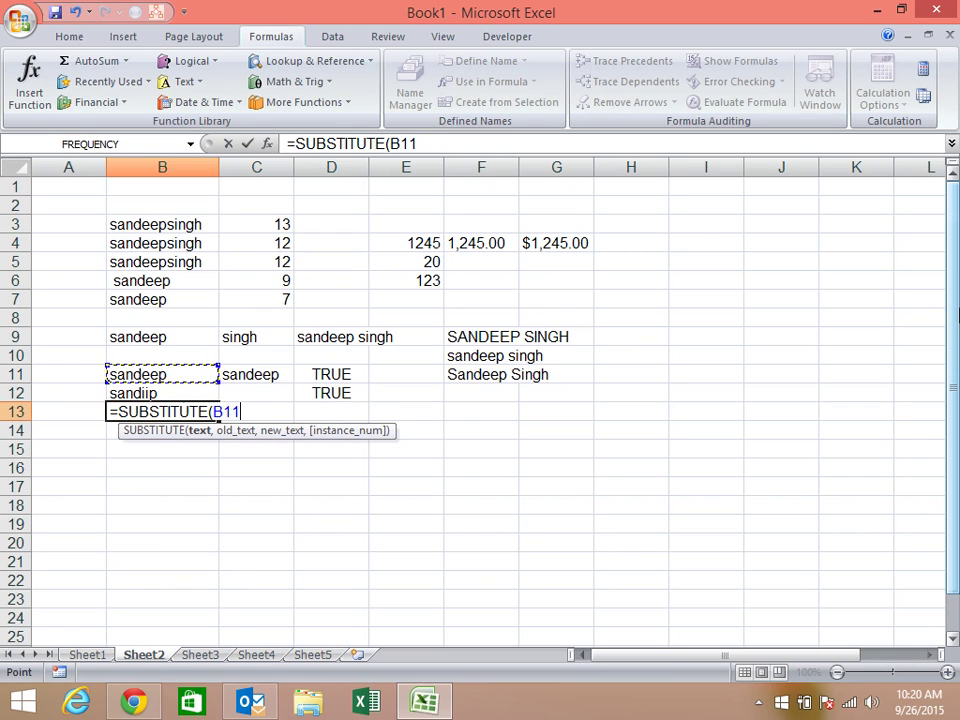
text(,)
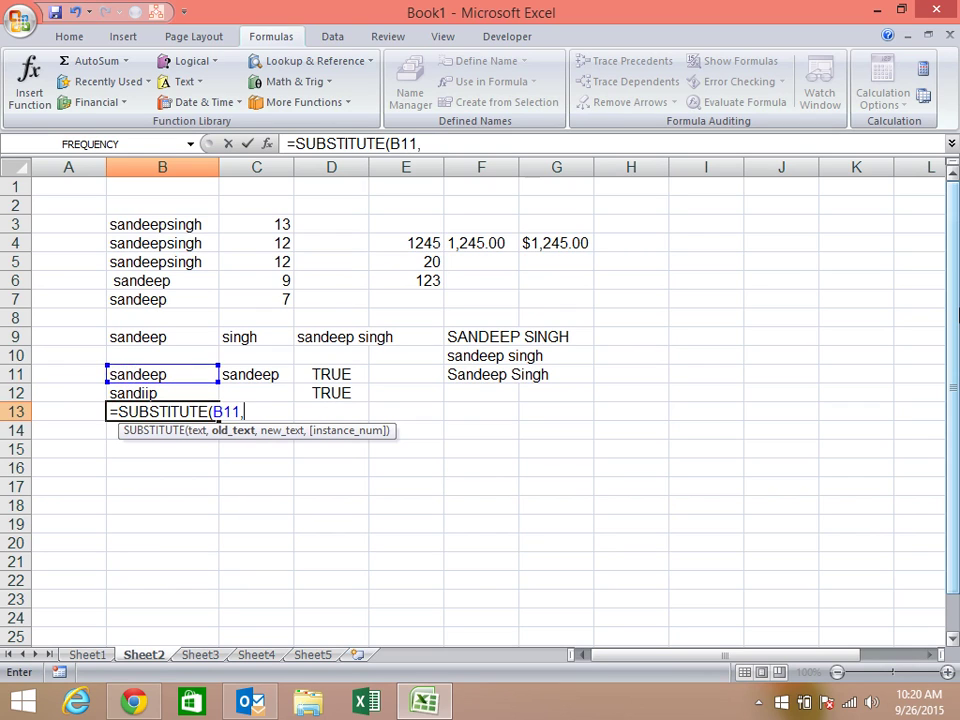
text(")
text(dd)
key(BackSpace)
key(BackSpace)
text(ee)
key(BackSpace)
text(")
text(,"i")
key(BackSpace)
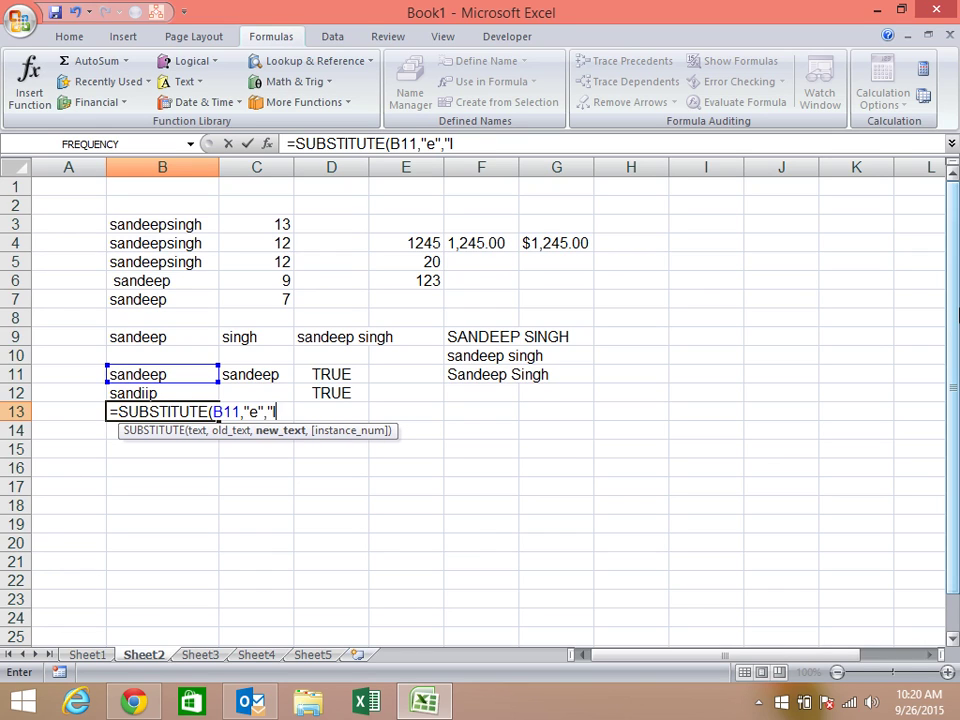
text("))
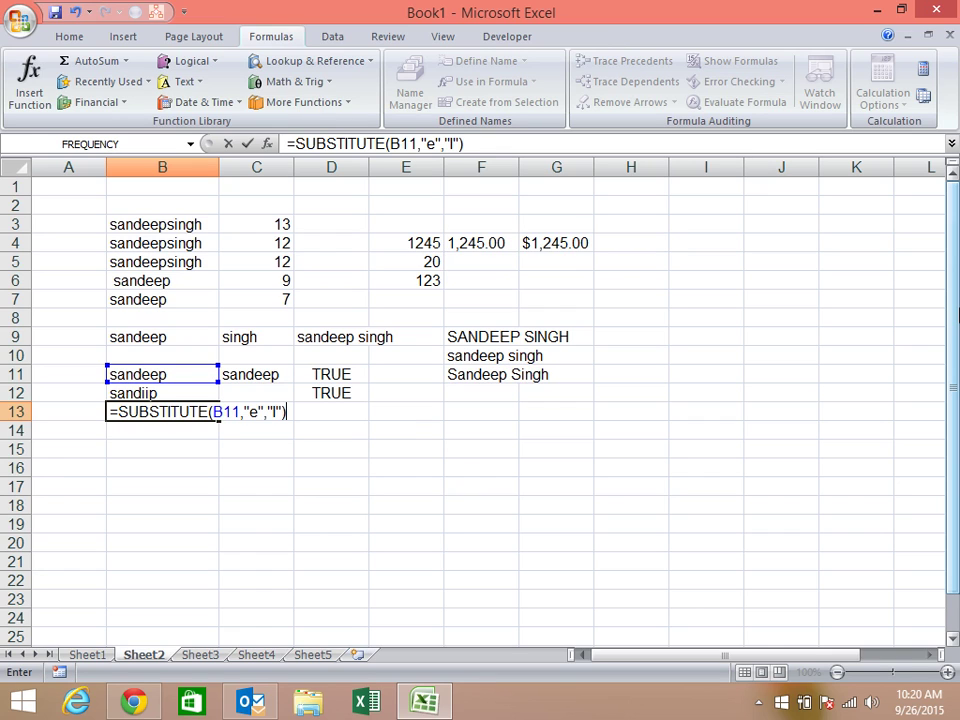
key(Return)
Correct B13's replacement letter from l to i.
key(Up)
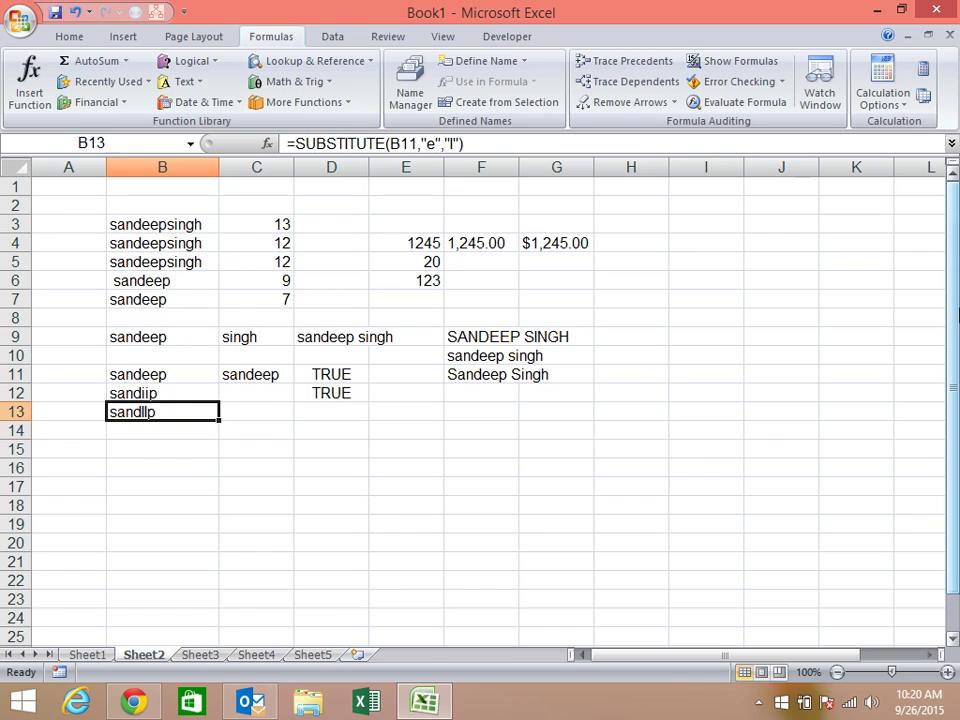
key(F2)
key(Left)
key(Left)
key(BackSpace)
text(i)
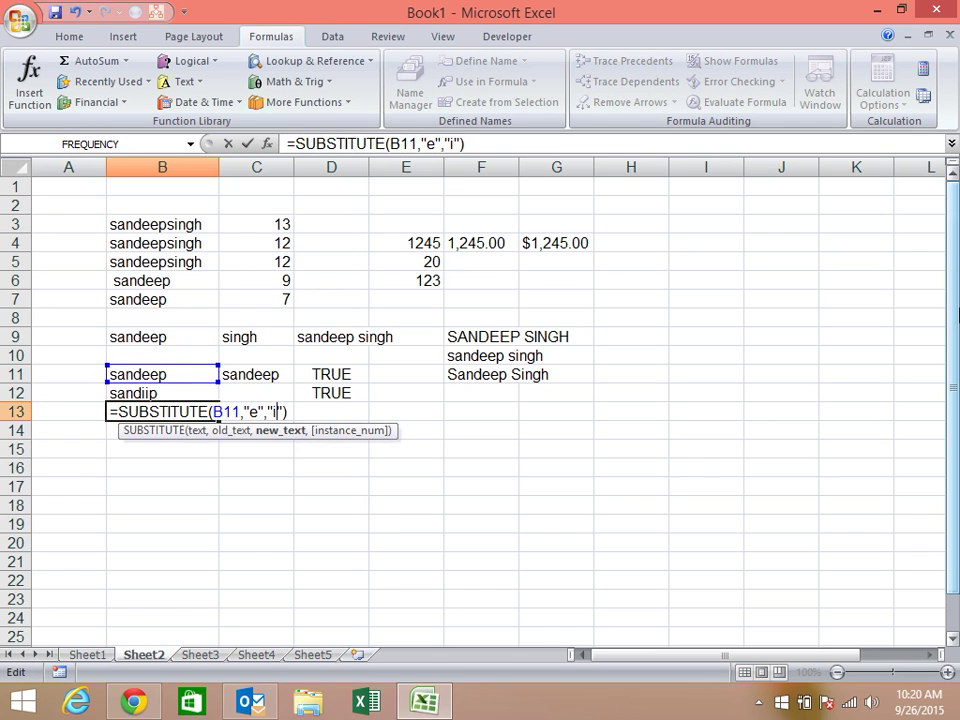
key(Return)
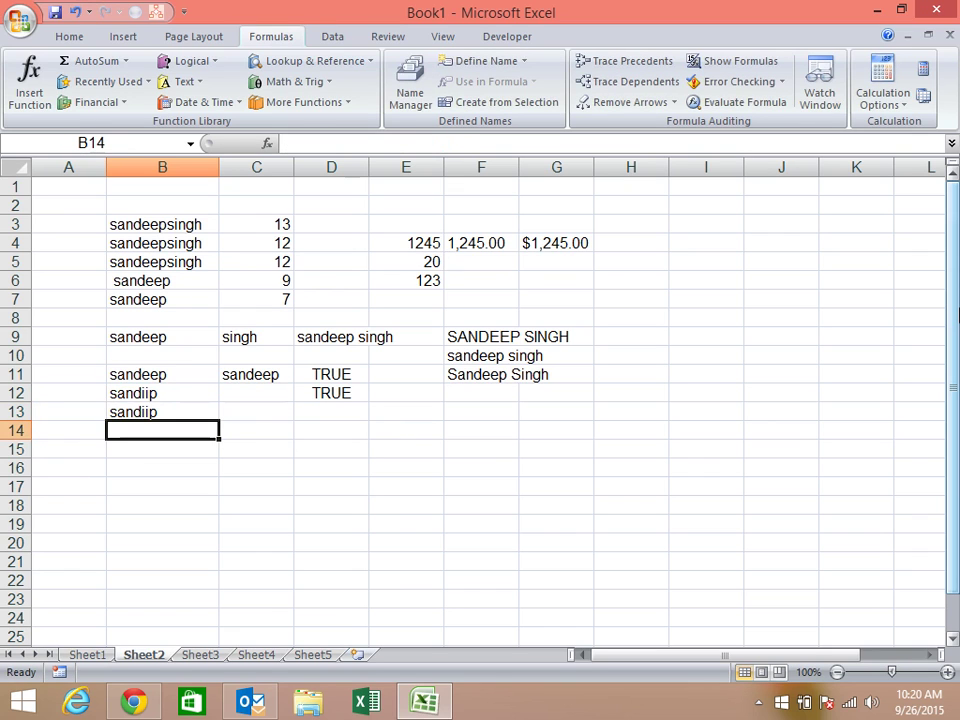
Add instance number 2 so B13 uses =SUBSTITUTE(B11,"e","i",2), replacing only the second e.
key(Up)
key(F2)
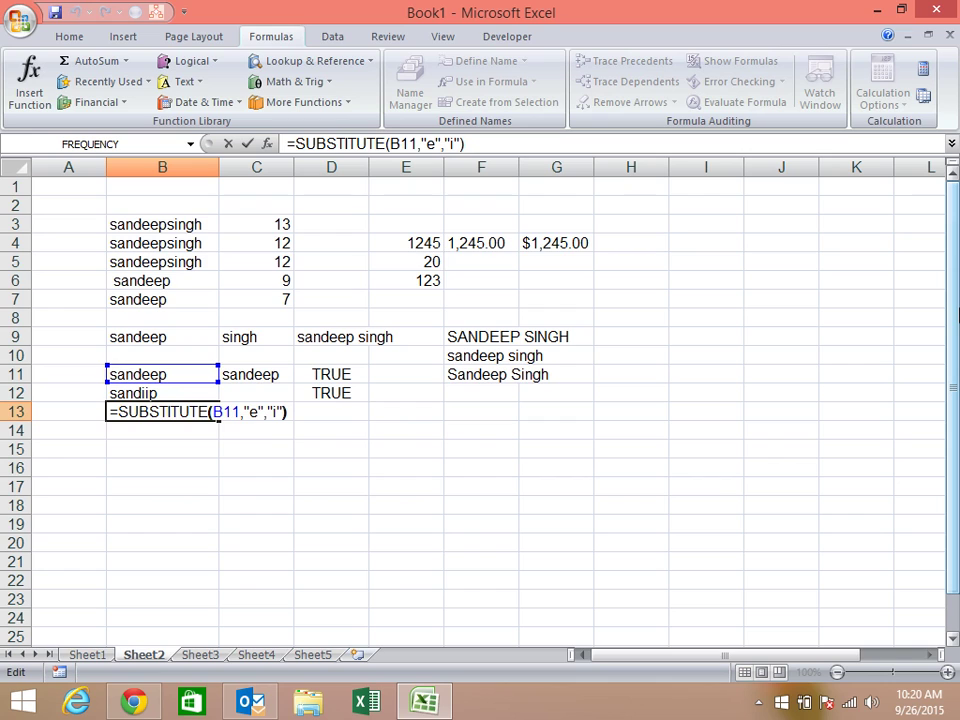
key(Left)
text(,)
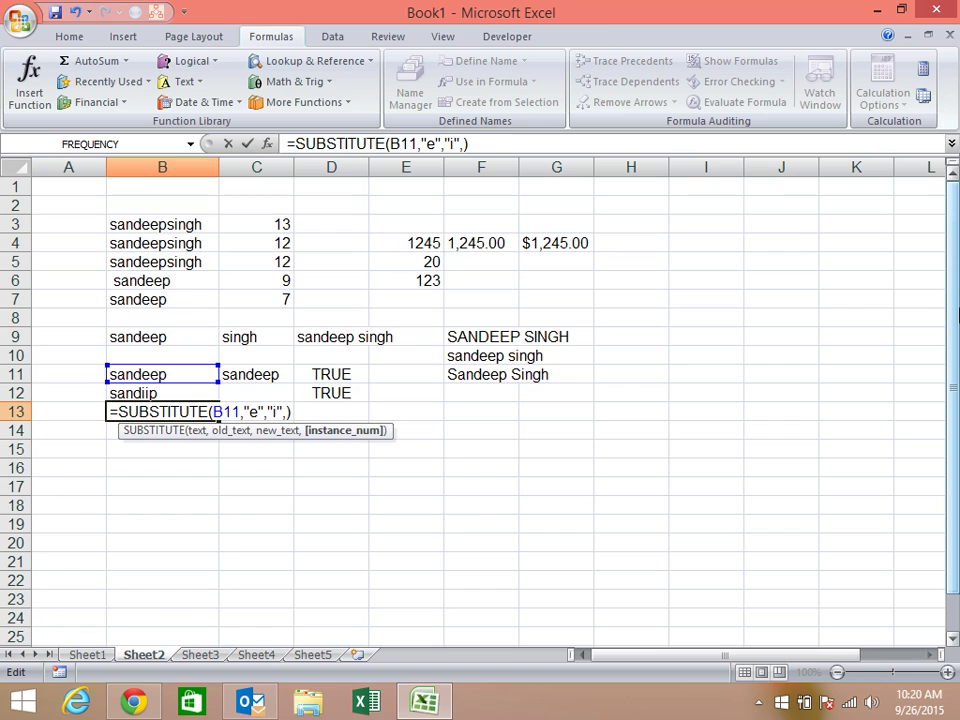
text(2)
key(Return)
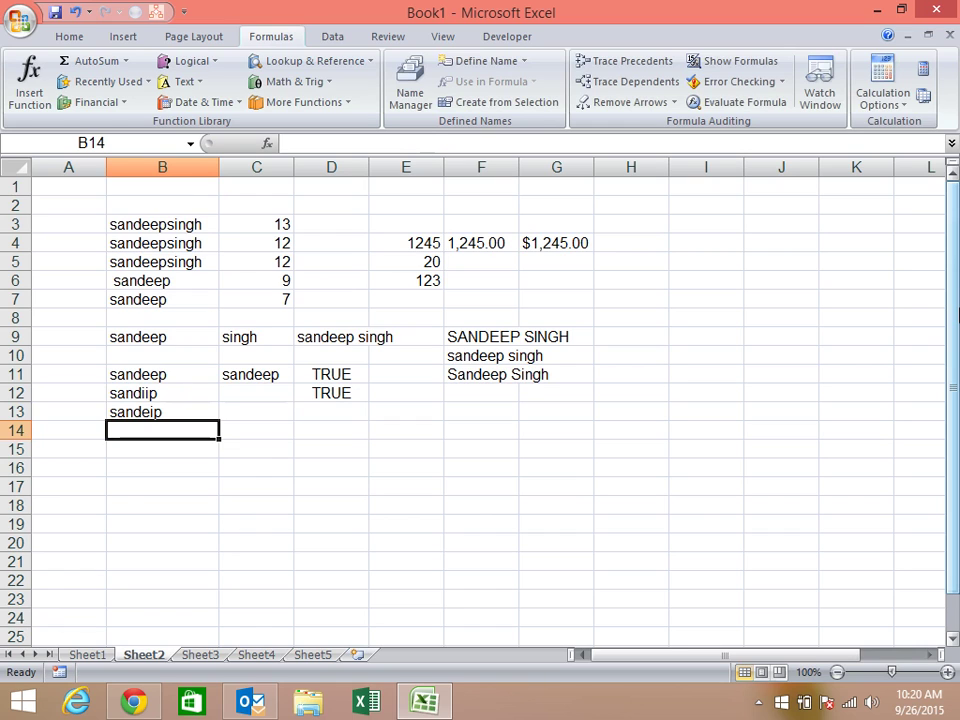
key(Up)
key(Up)
key(Down)
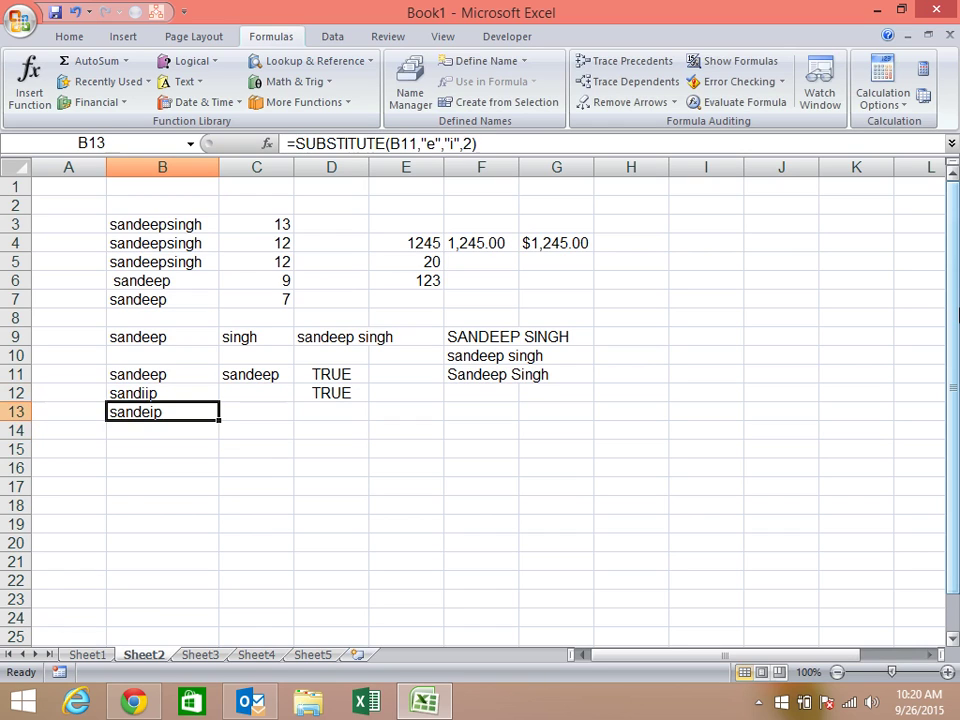
key(Down)
key(Down)
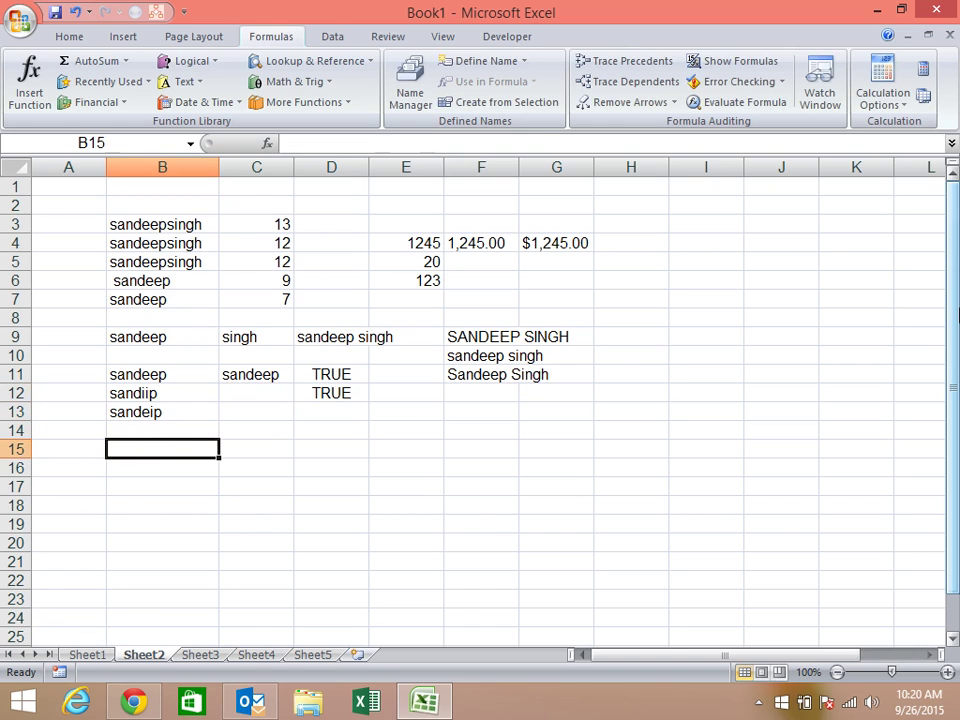
click(200, 84)
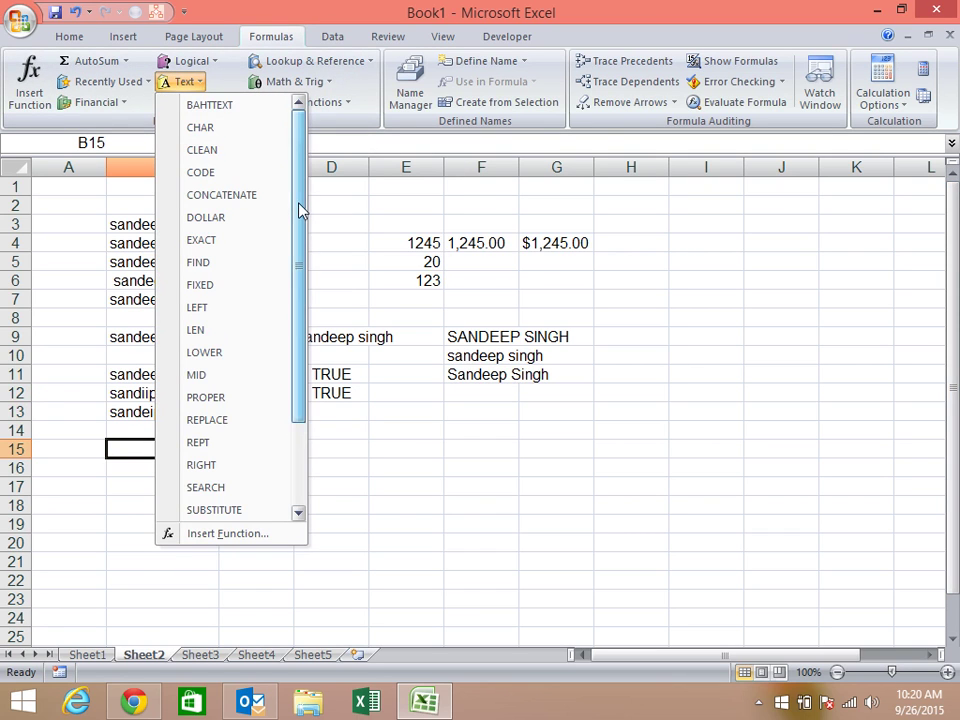
drag(300, 208, 307, 340)
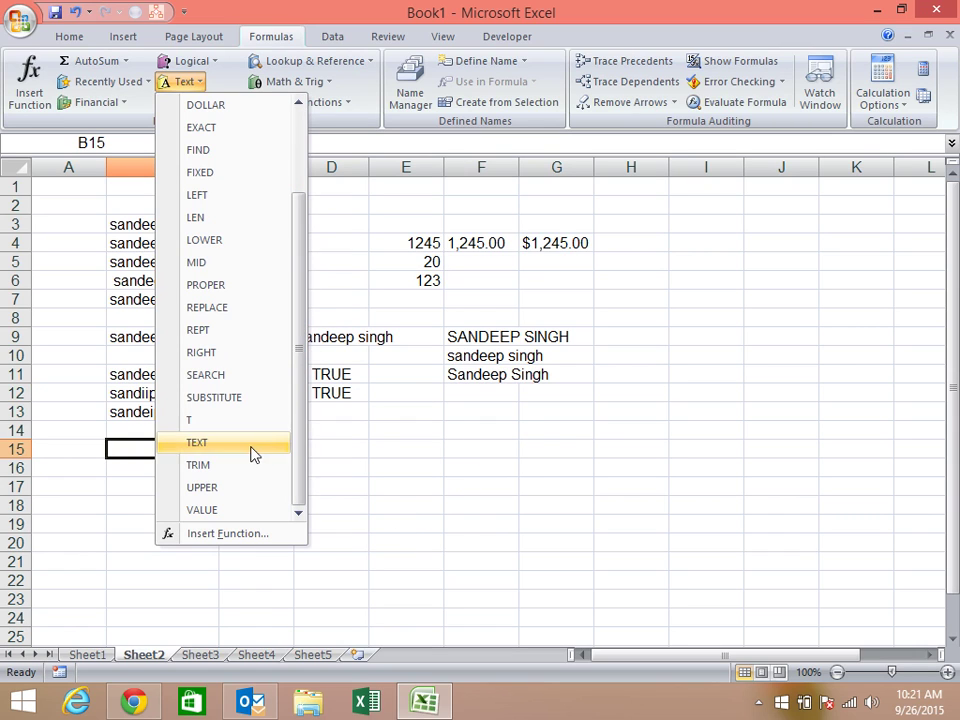
click(465, 486)
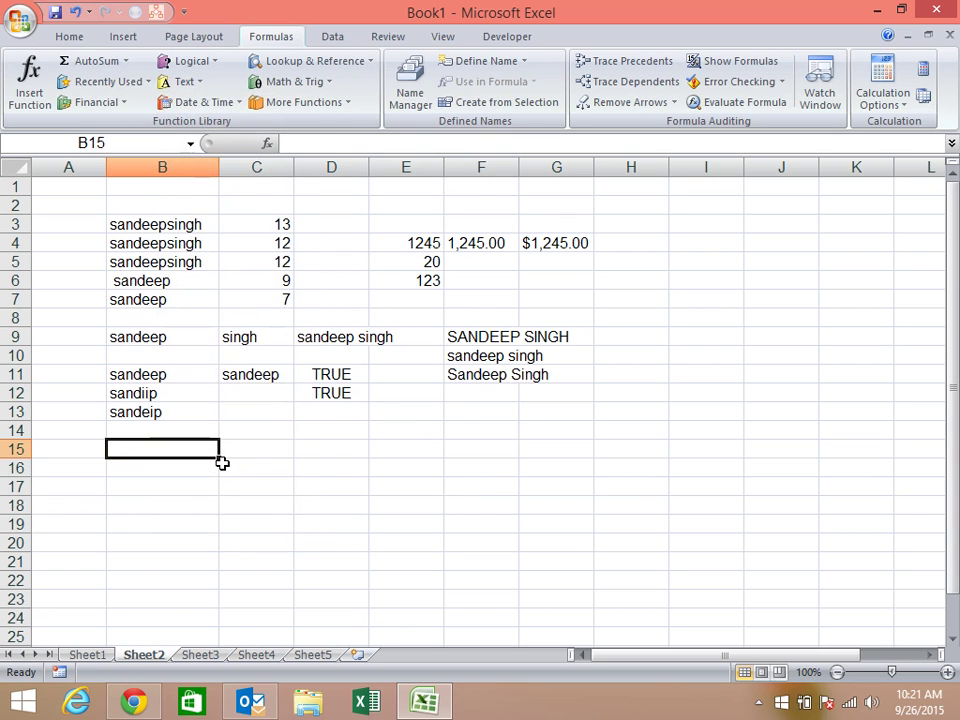
Insert today's date, 9/26/2015, into B15.
key(ctrl+semicolon)
key(Return)
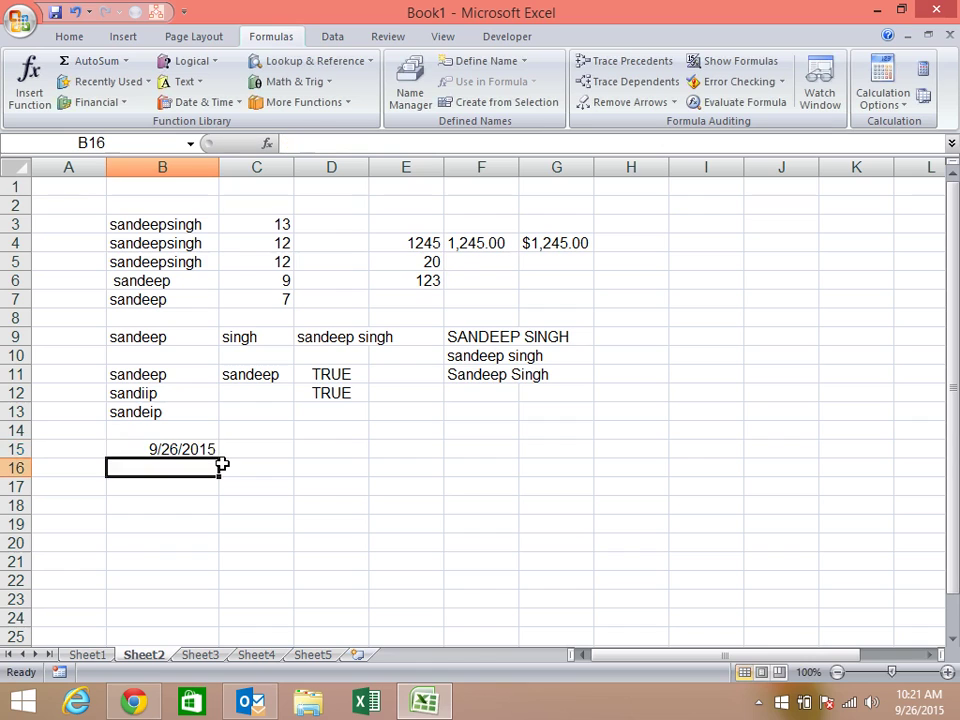
key(Up)
key(Right)
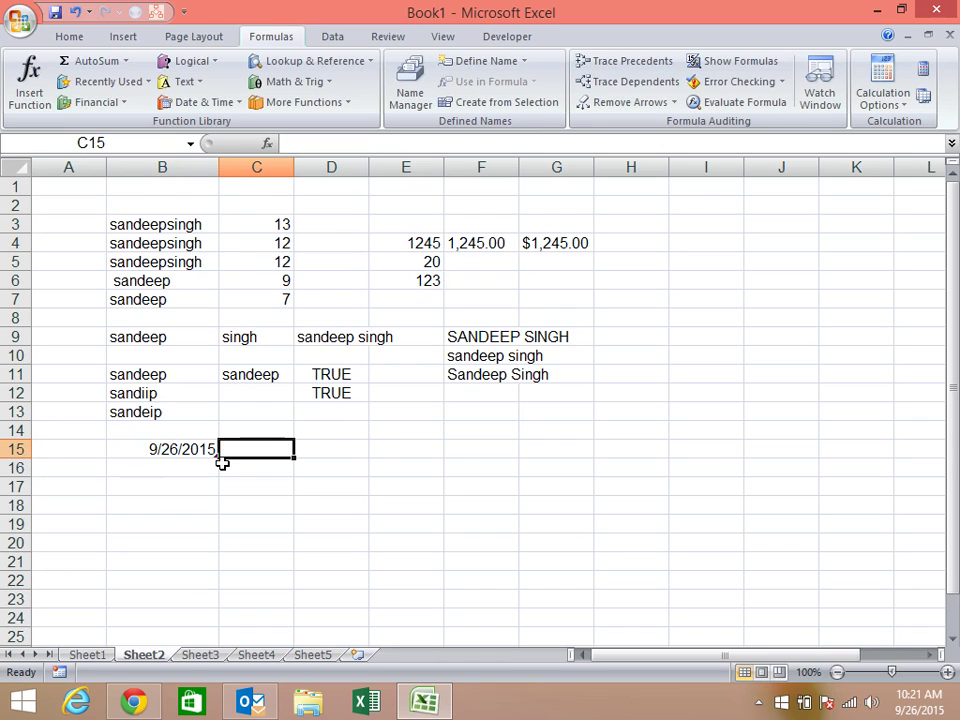
Enter =TEXT(B15,"dddd, mmm-yy") in C15 to show Saturday, Sep-15.
text(=)
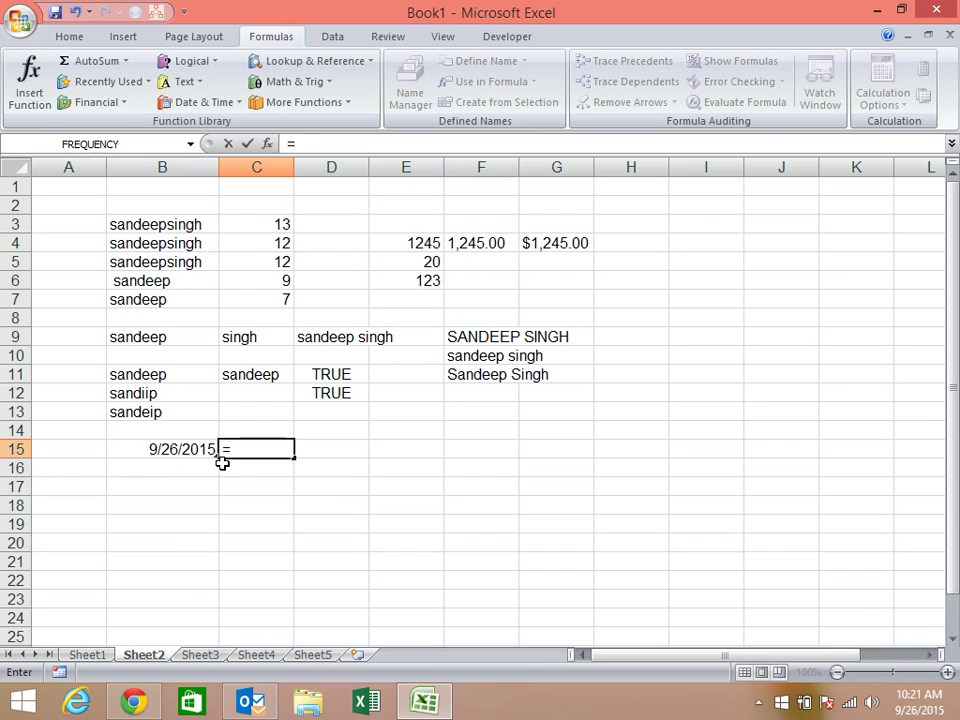
text(tex)
key(Tab)
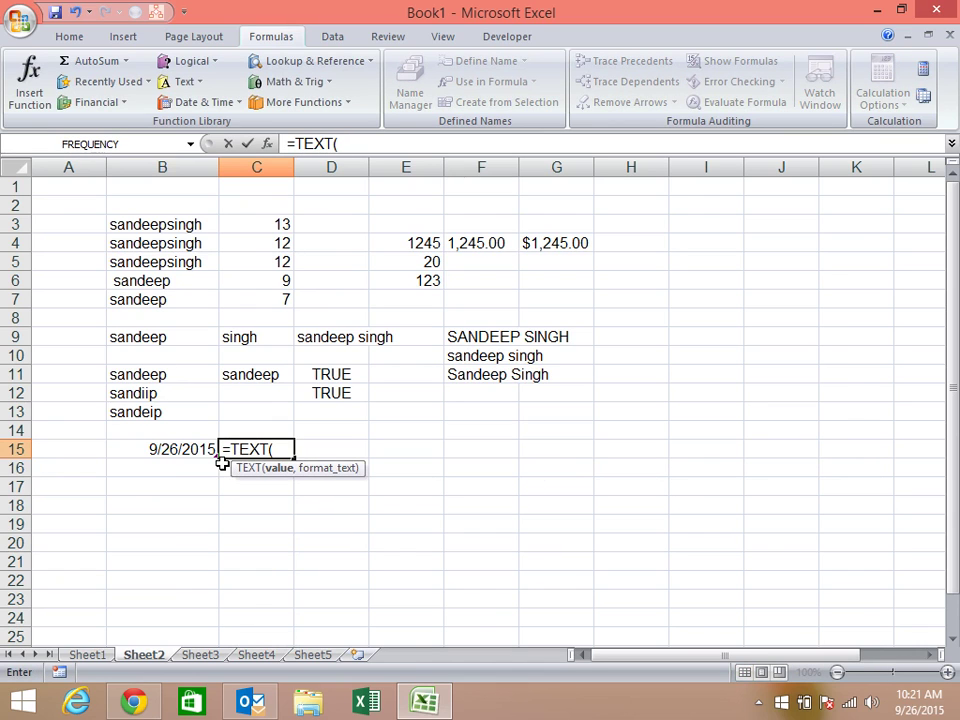
key(Left)
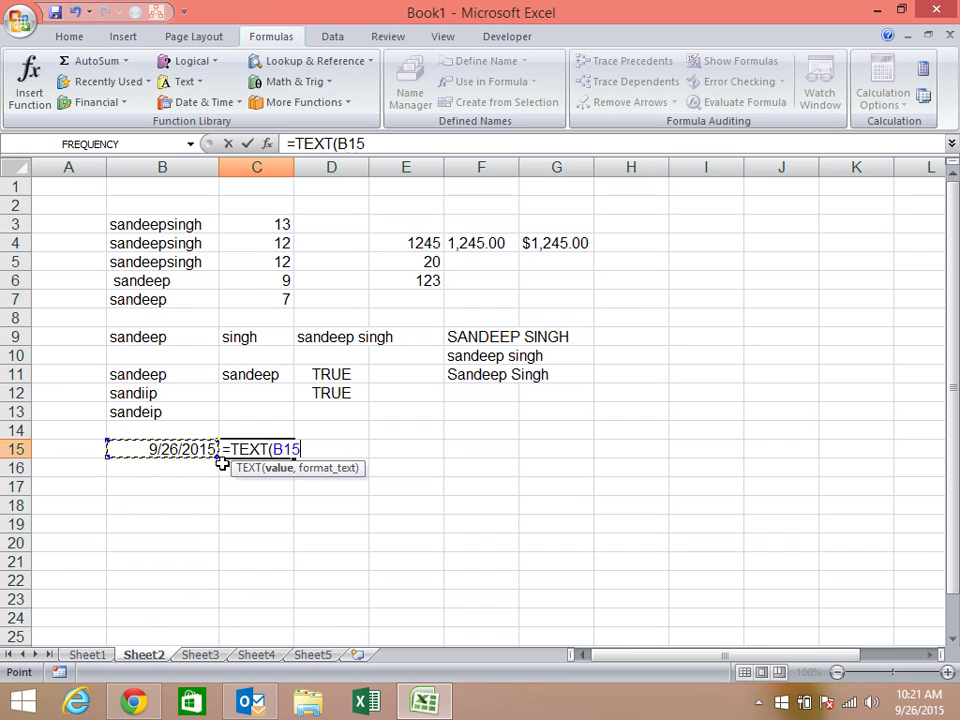
text(,")
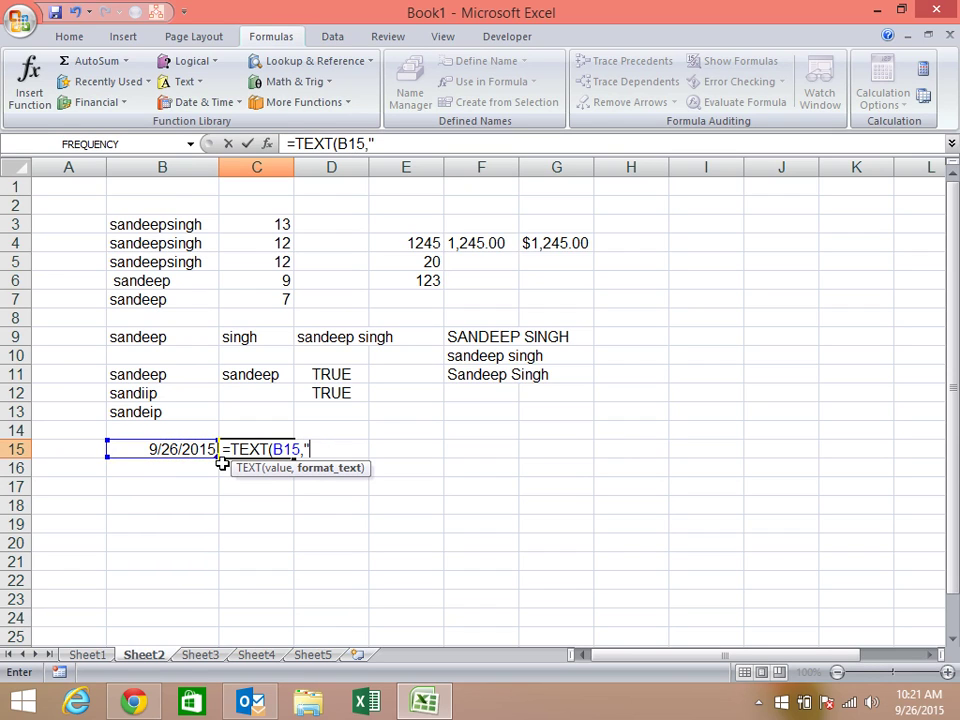
text(dd)
text(dd)
text(,)
key(BackSpace)
text(d,)
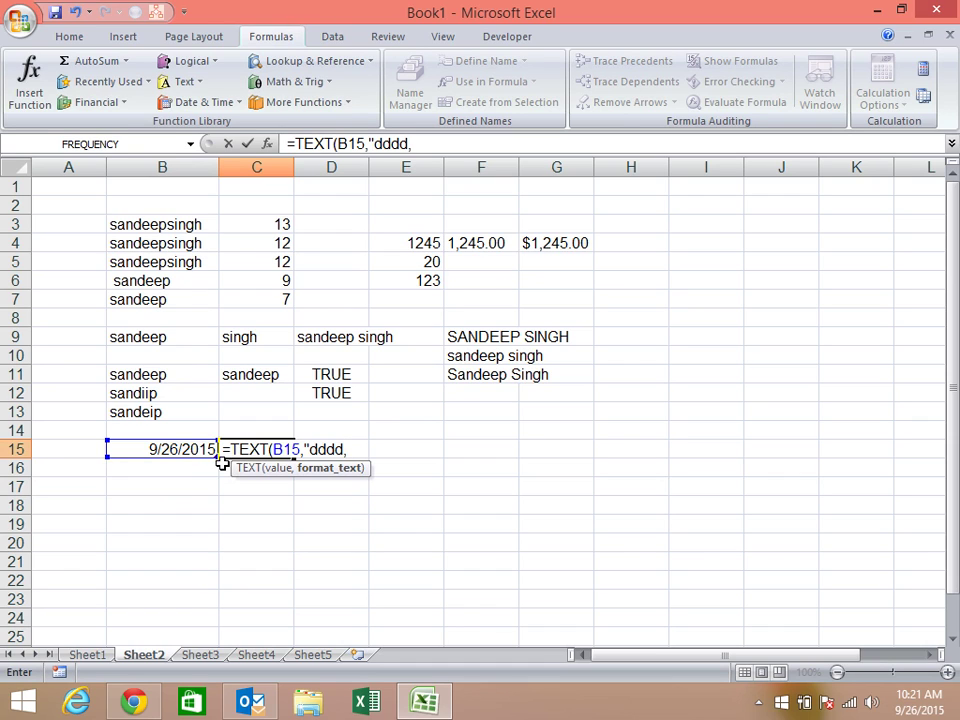
text( mmm)
text(-)
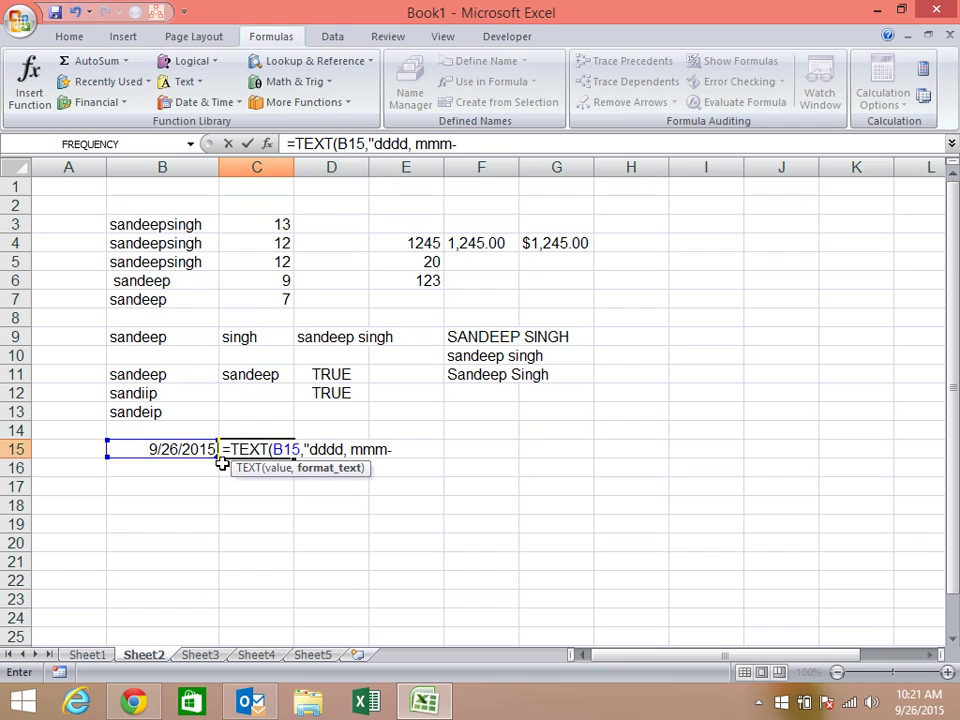
text(d)
key(BackSpace)
text(yy"))
key(Return)
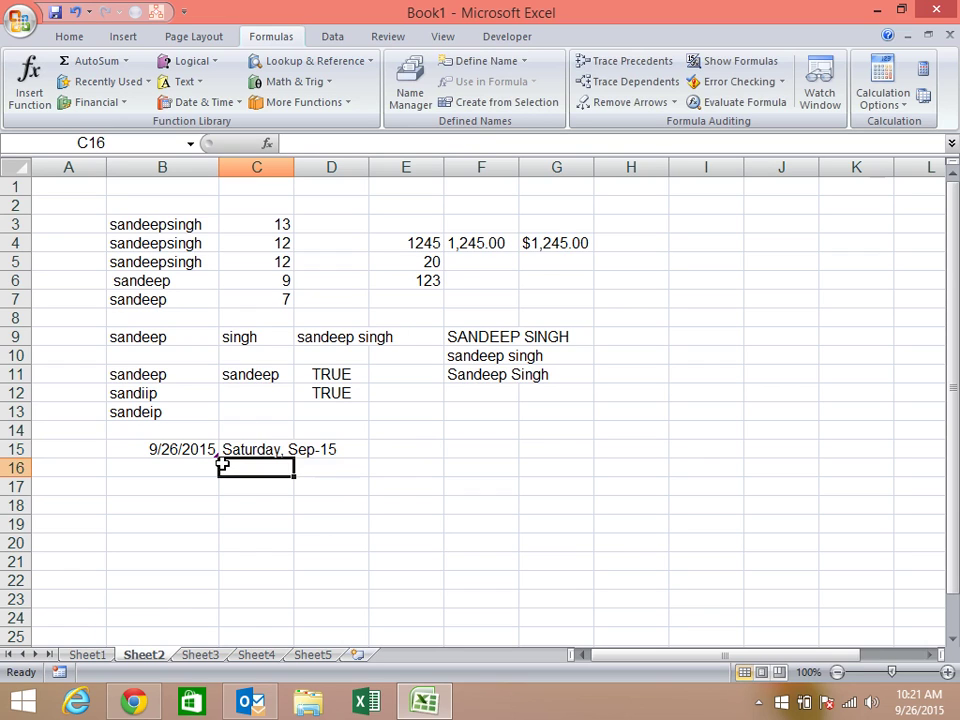
key(Up)
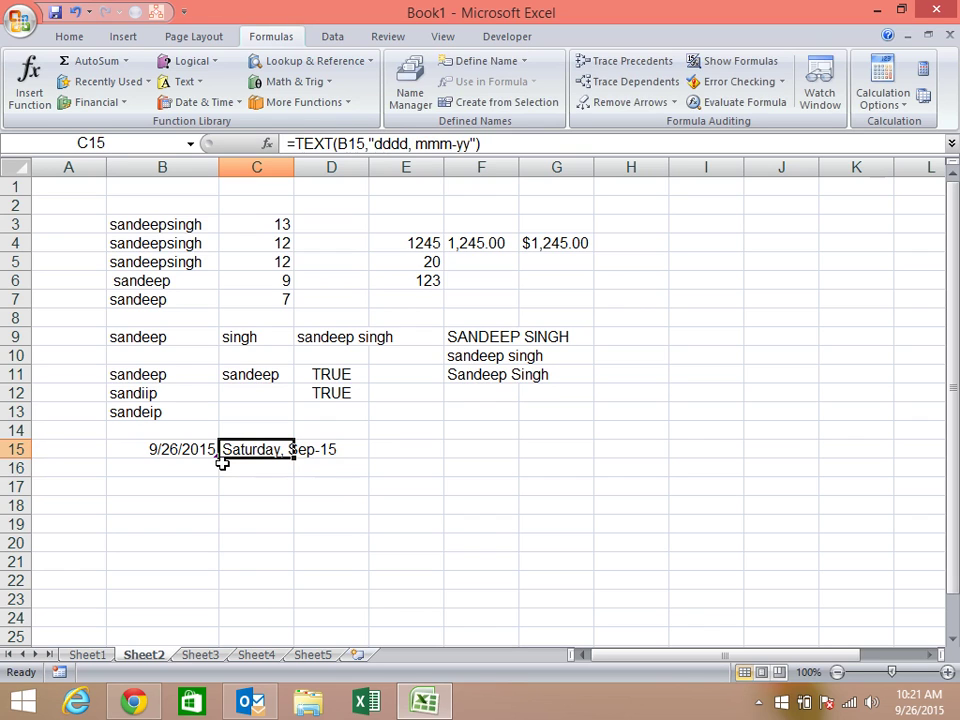
Re-enter C15 as =TEXT(B15,"mmm") so it shows Sep.
text(=tex)
key(Tab)
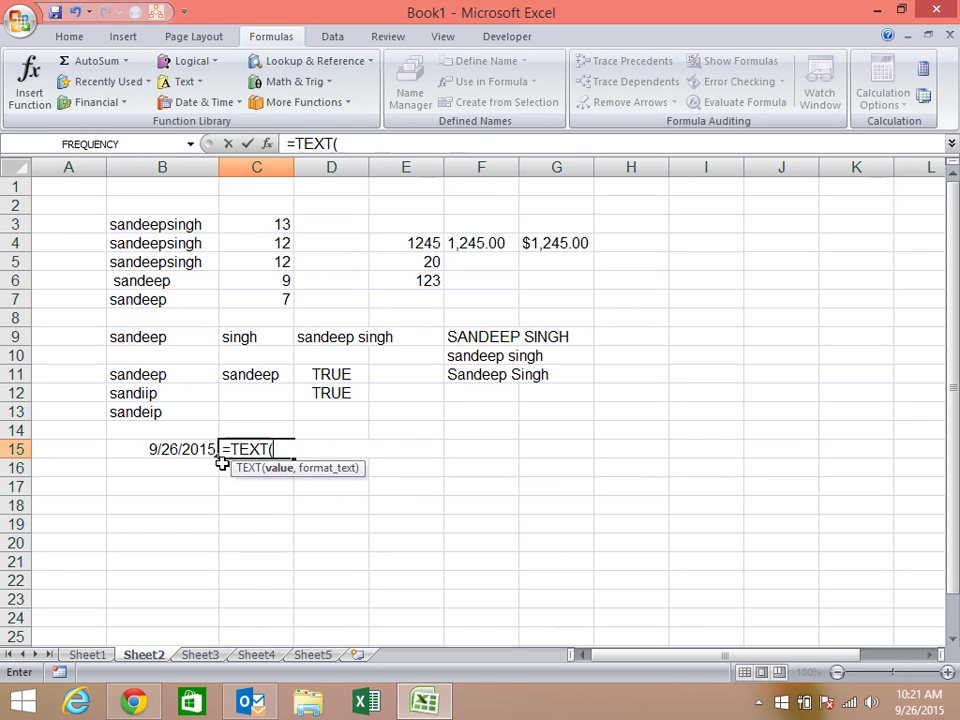
key(Left)
text(,")
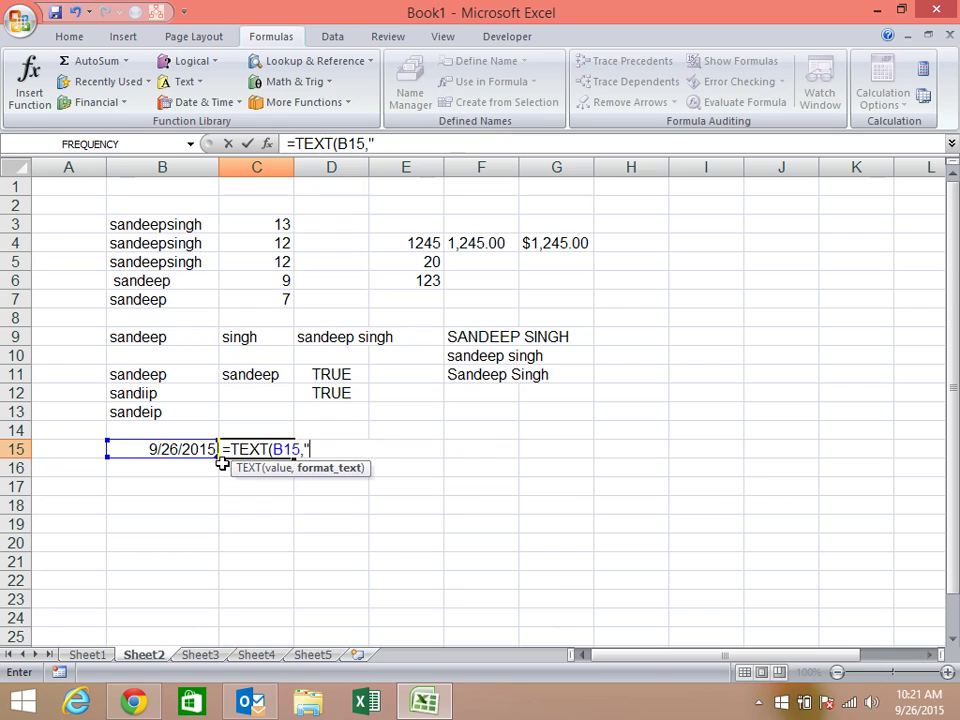
text(mmm)
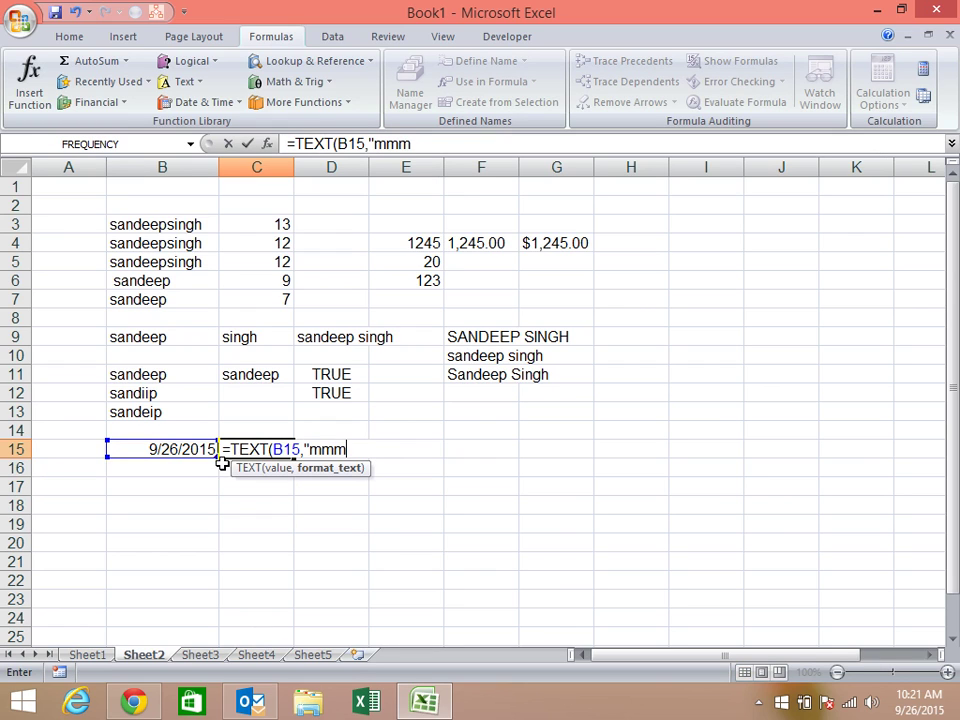
text("))
key(Return)
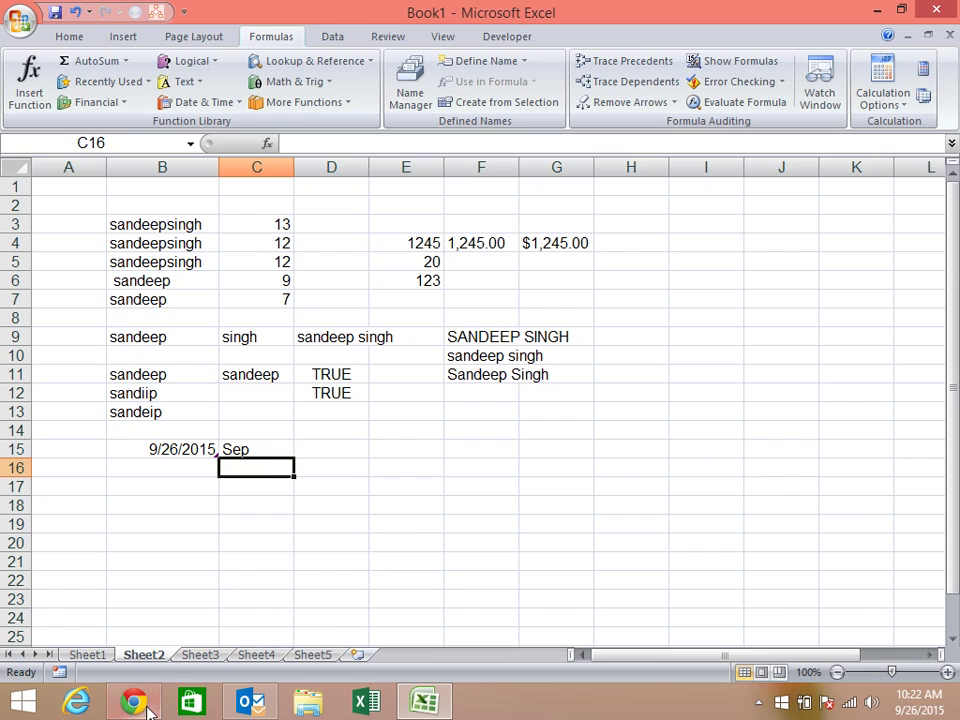
On Sheet3, enter the header Name in A1 and a three-word full name in A2.
click(199, 655)
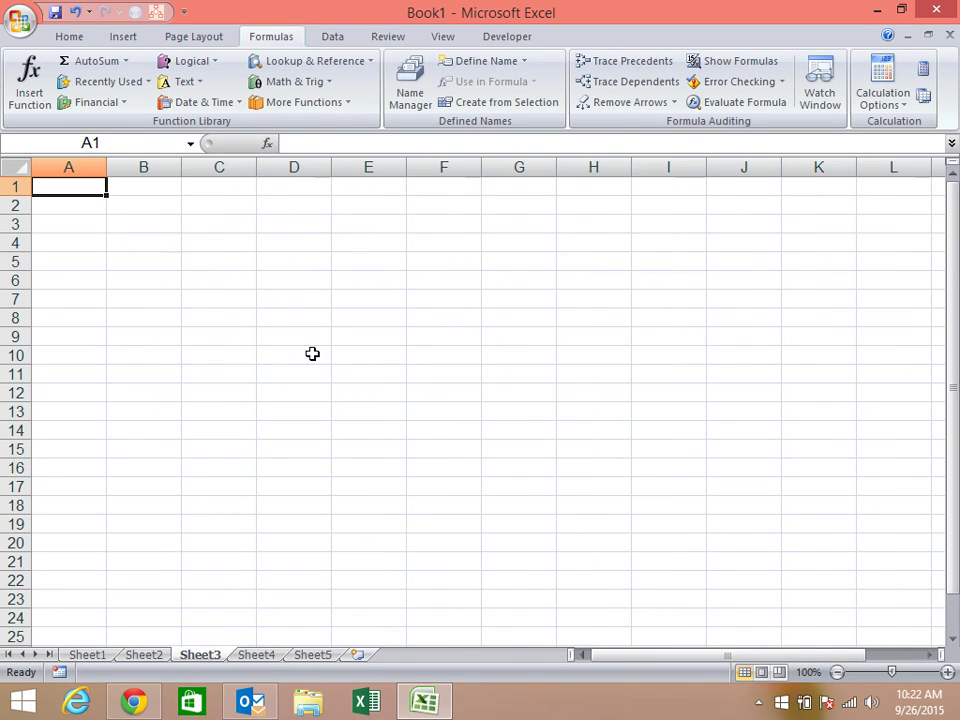
text(Name)
key(Return)
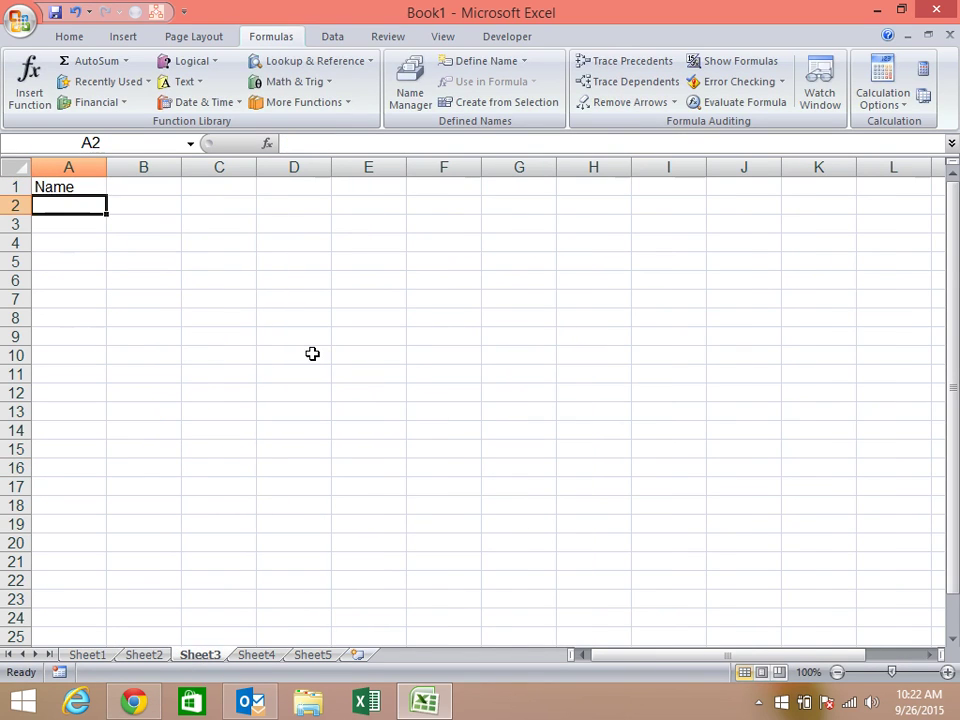
text(sandeep kumar singh)
key(Return)
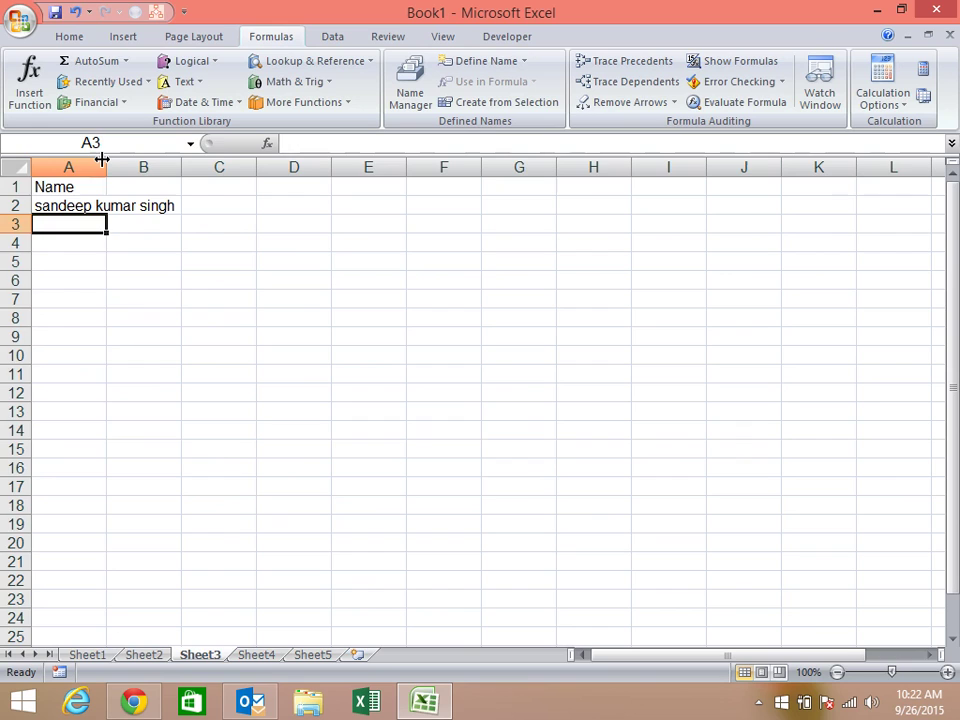
Add the headers fname, mname and lname in B1:D1.
click(199, 192)
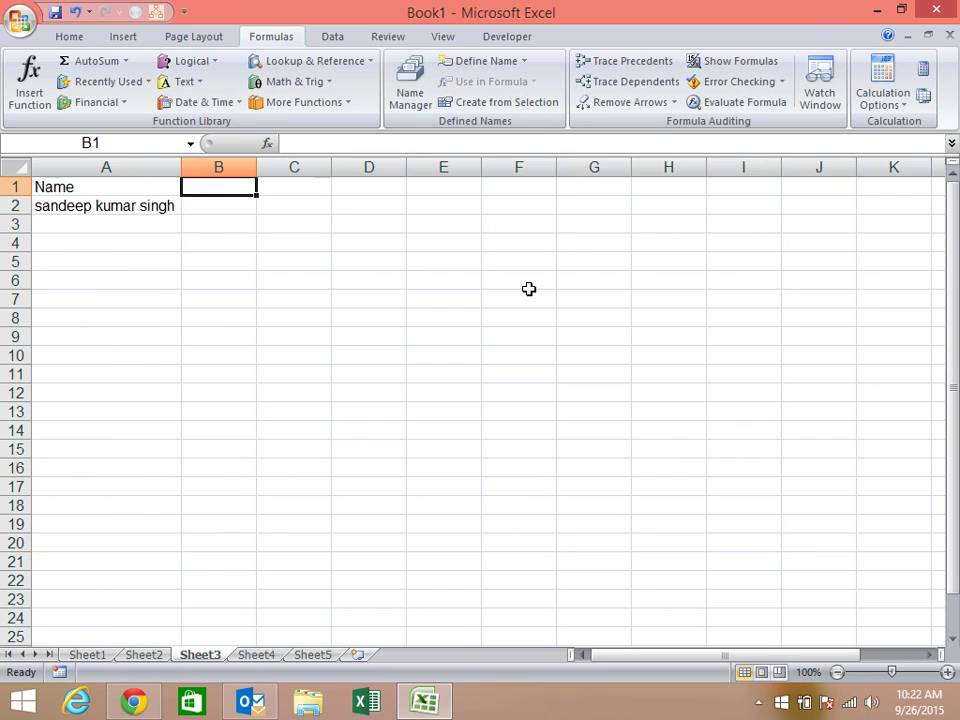
text(fname)
key(Tab)
text(mname)
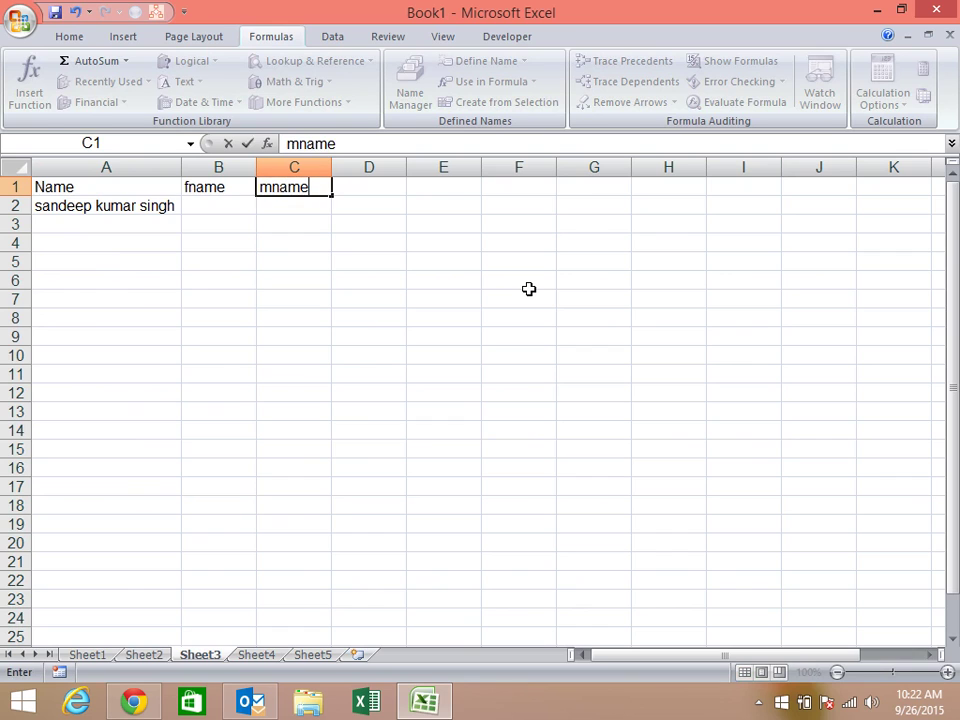
key(Tab)
text(lname)
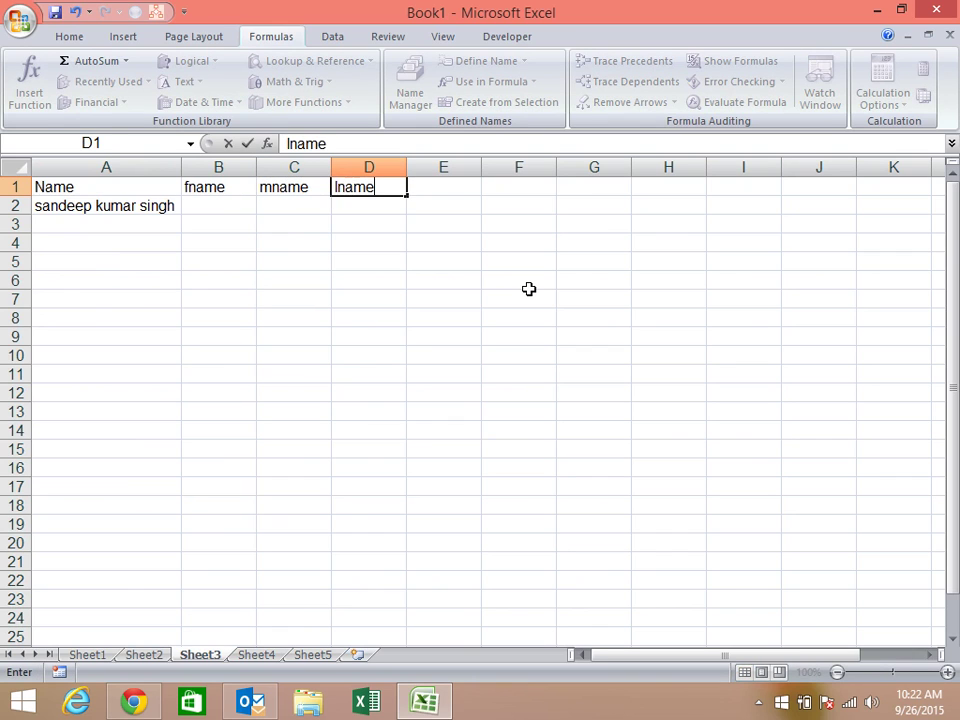
key(Return)
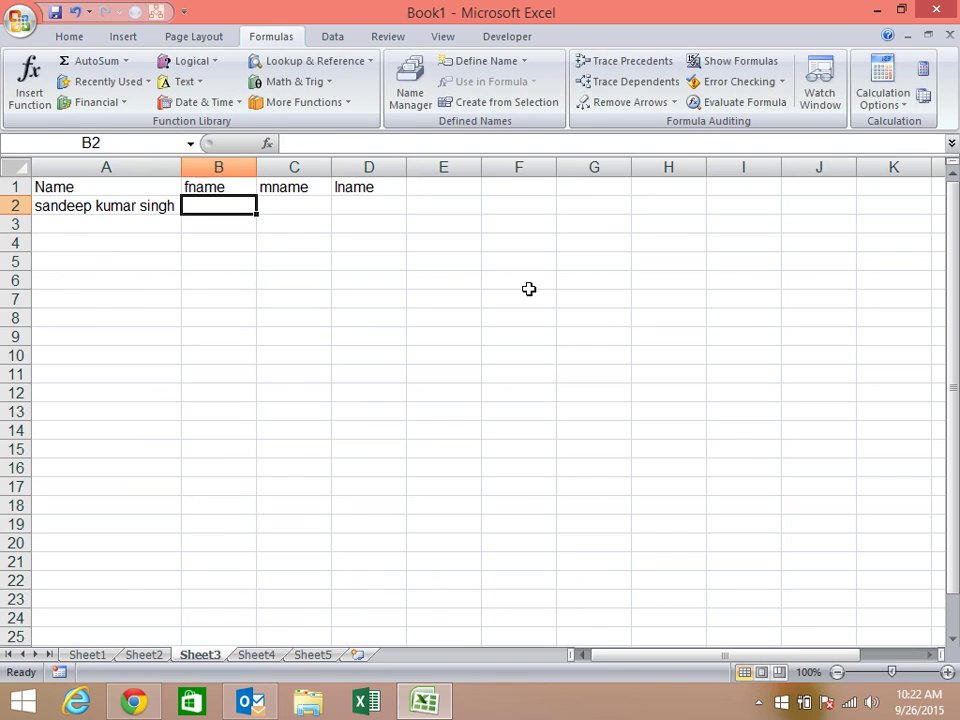
Enter =LEFT(A2,7) in B2 to extract the first name from the full name.
text(=le)
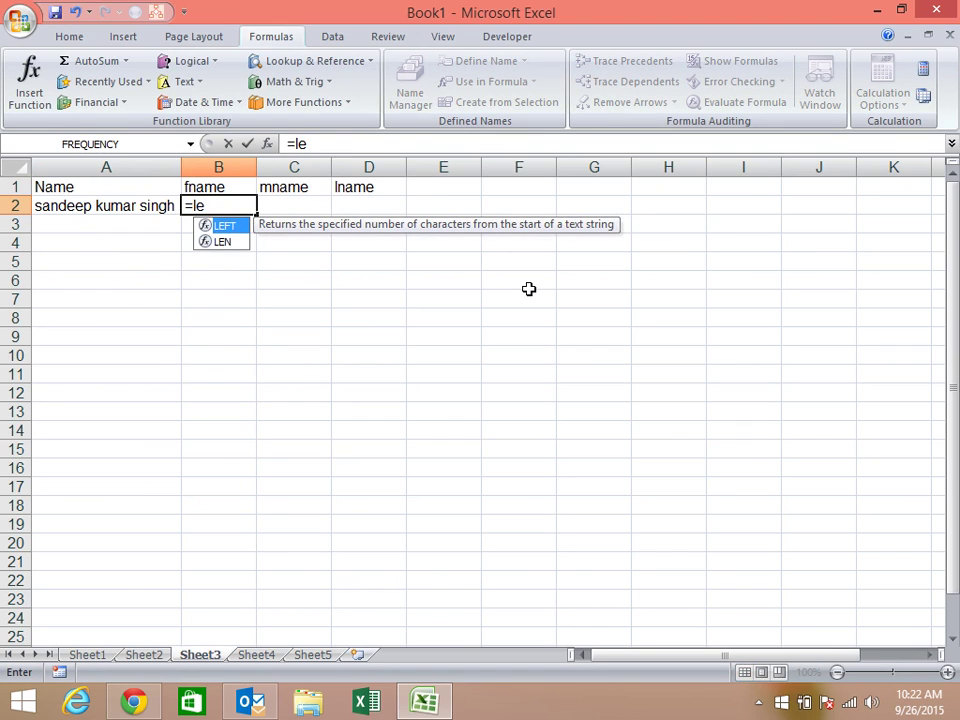
key(Tab)
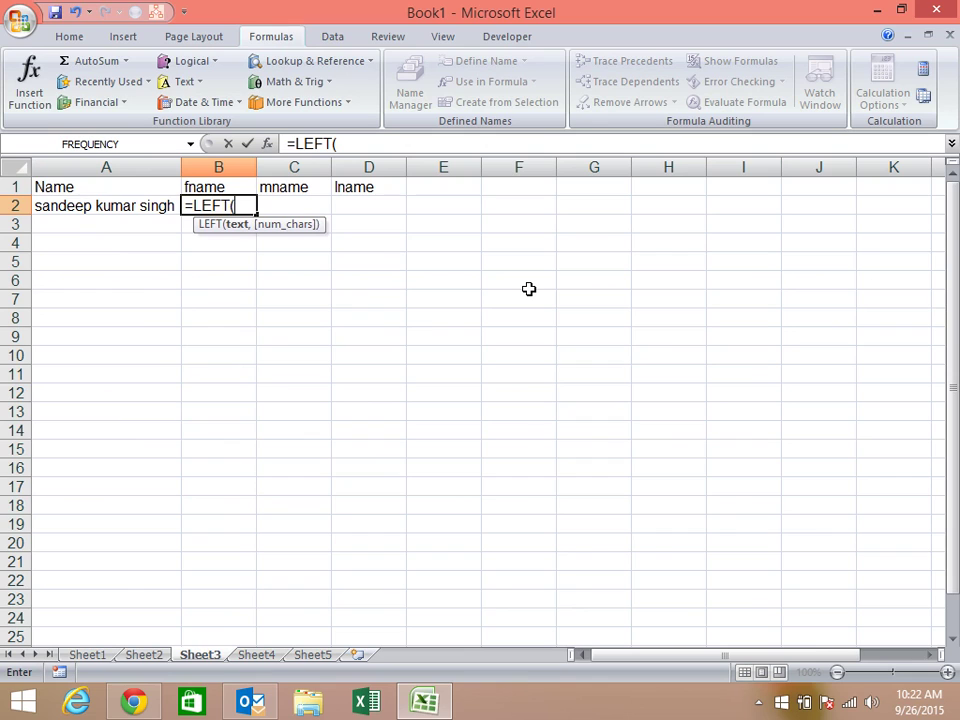
key(Left)
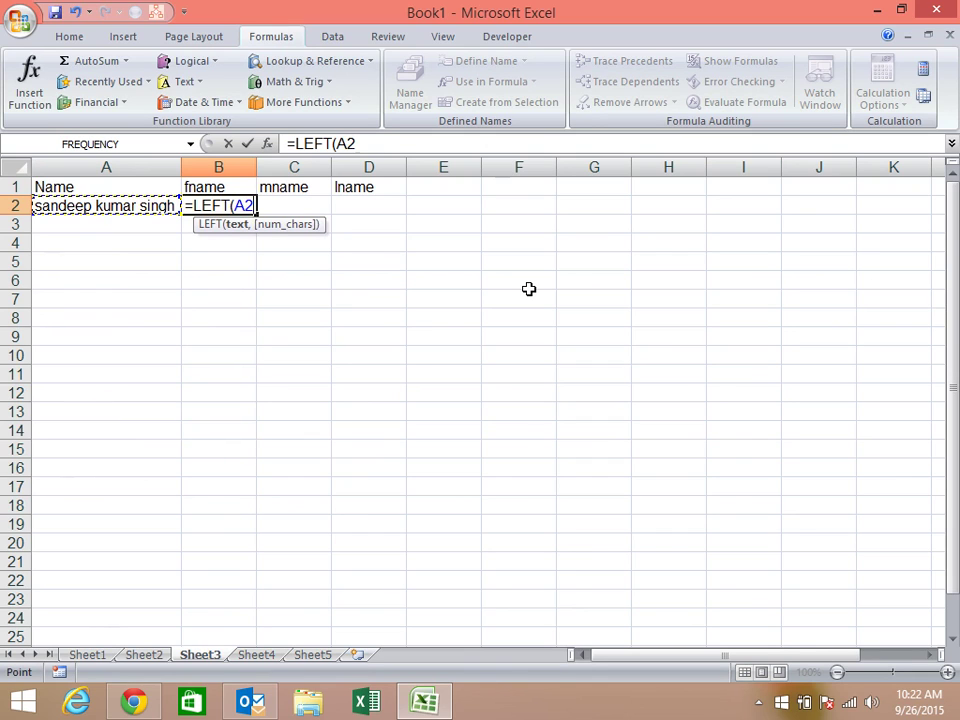
text(,)
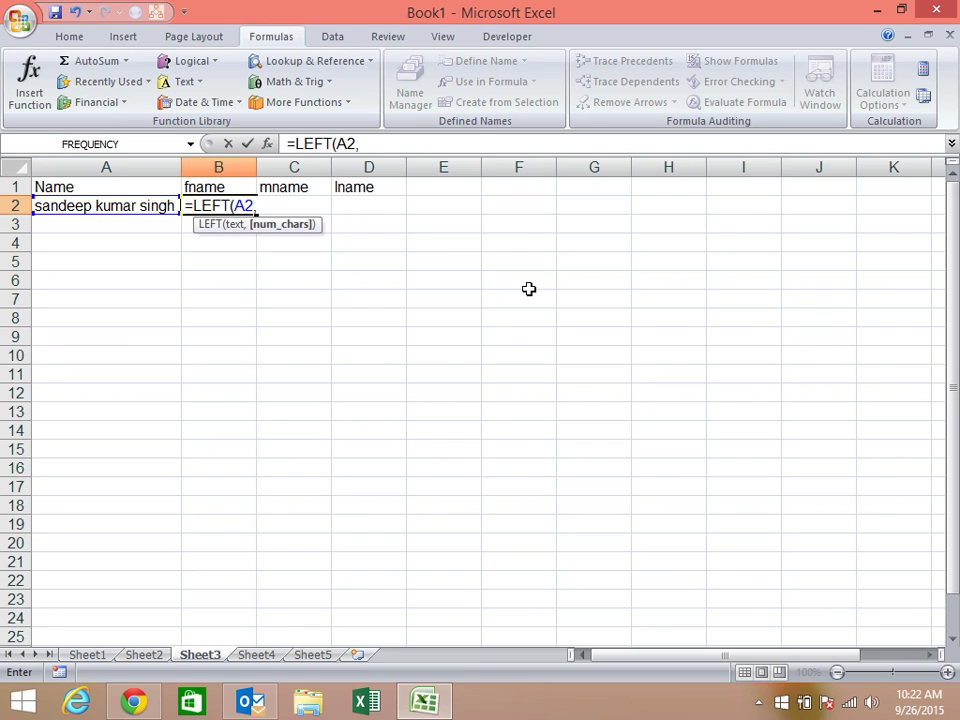
text(7))
key(Return)
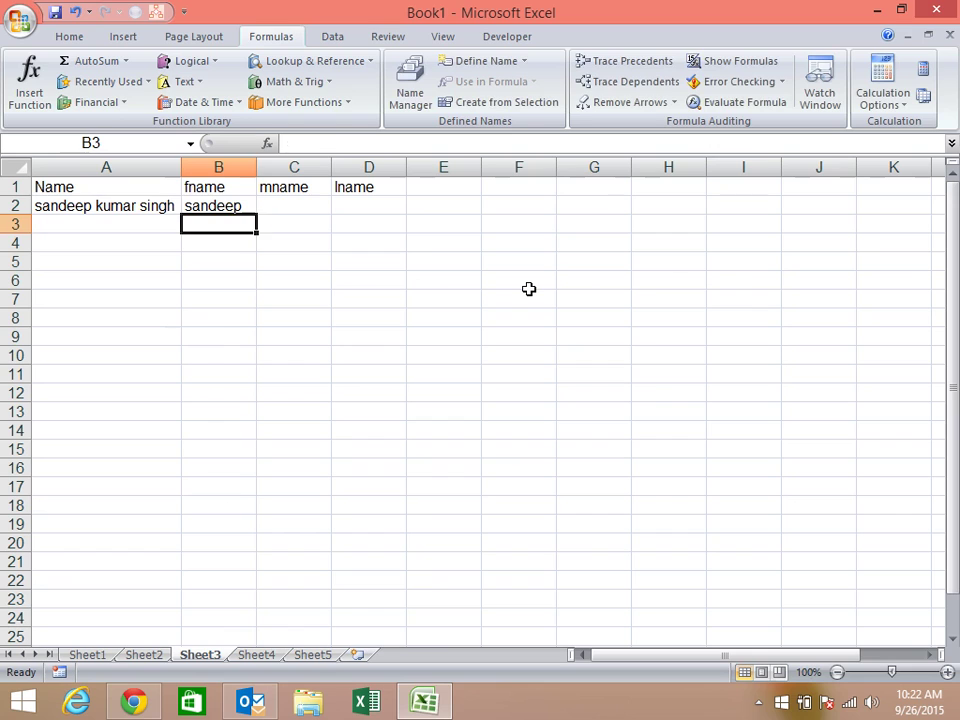
key(Up)
key(Right)
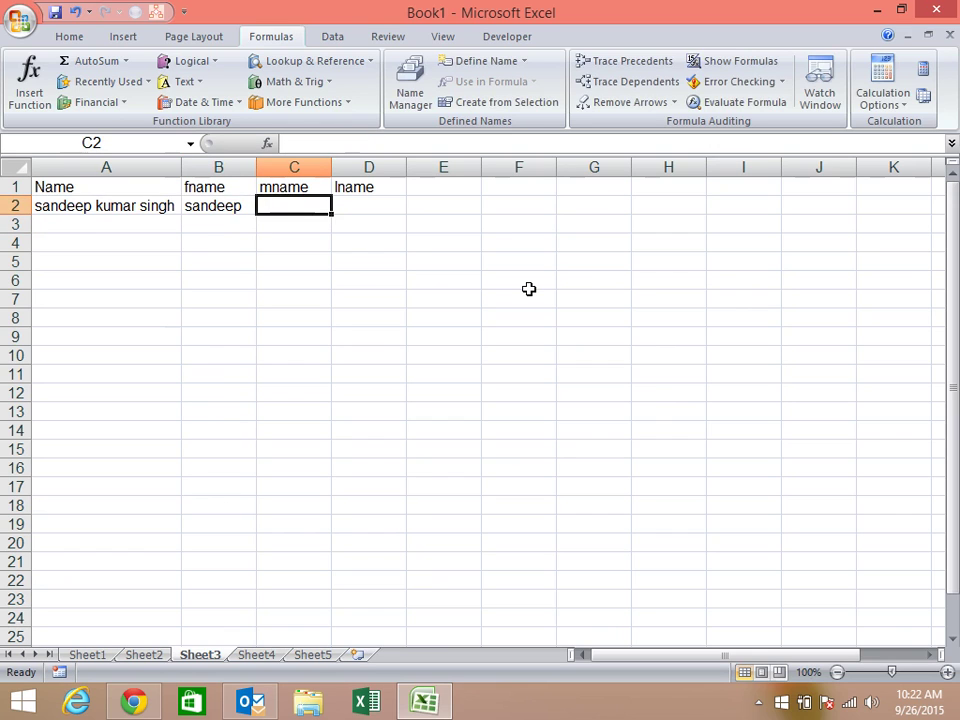
Enter =MID(A2,9,5) in C2 to extract the middle name.
text(=)
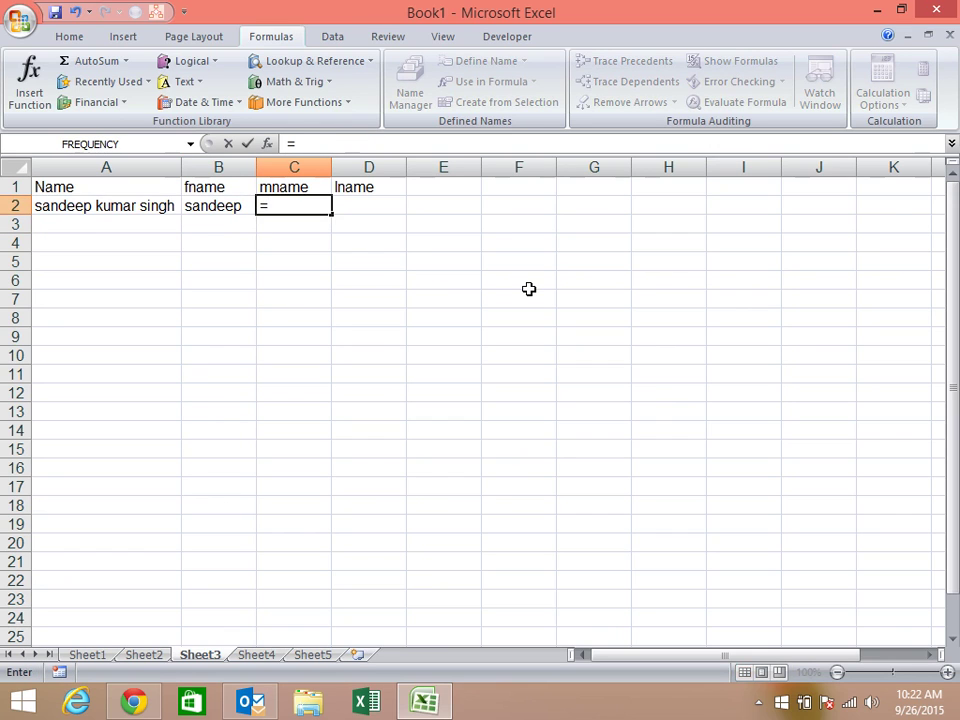
text(mid)
key(Tab)
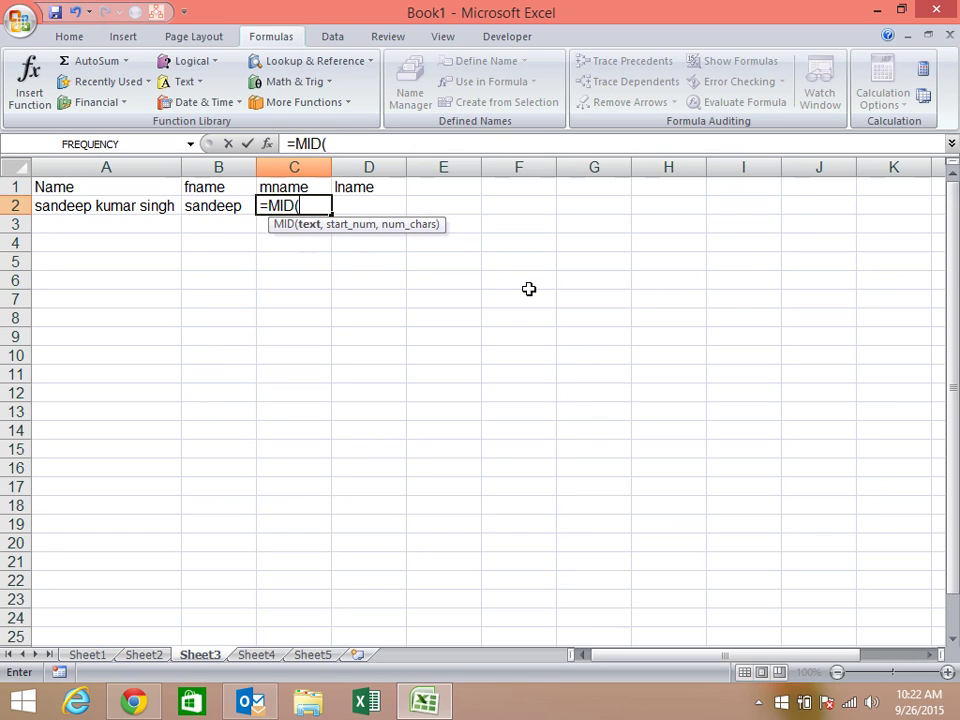
key(Left)
key(Left)
text(,)
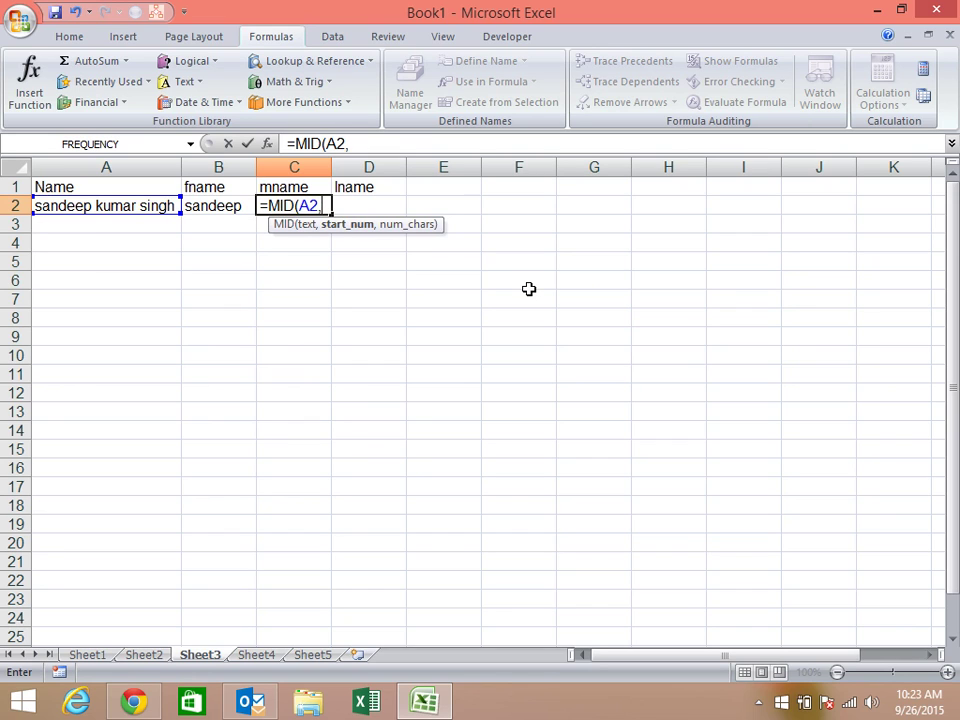
text(9)
text(,)
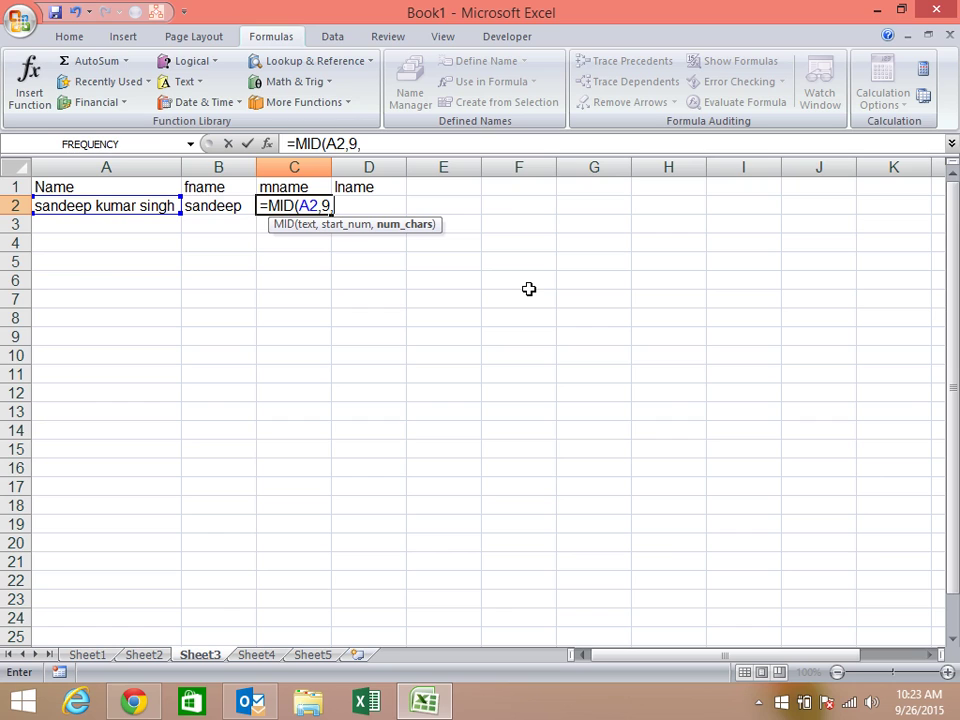
text(5))
key(Return)
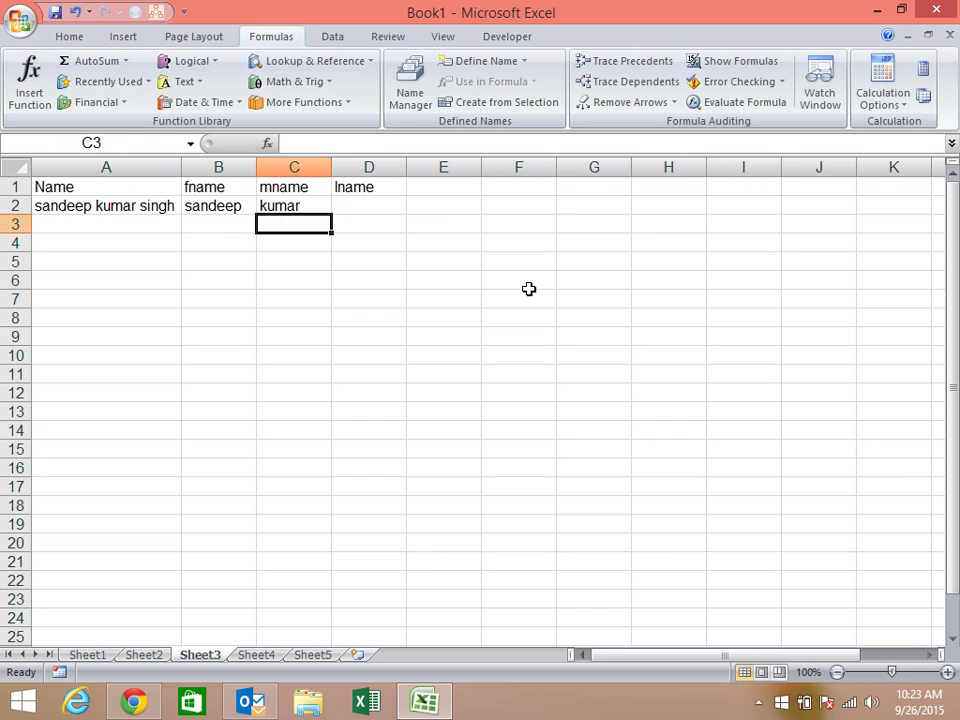
Enter =RIGHT(A2,5) in D2 to extract the last name.
key(Up)
key(Right)
text(=righ)
key(Tab)
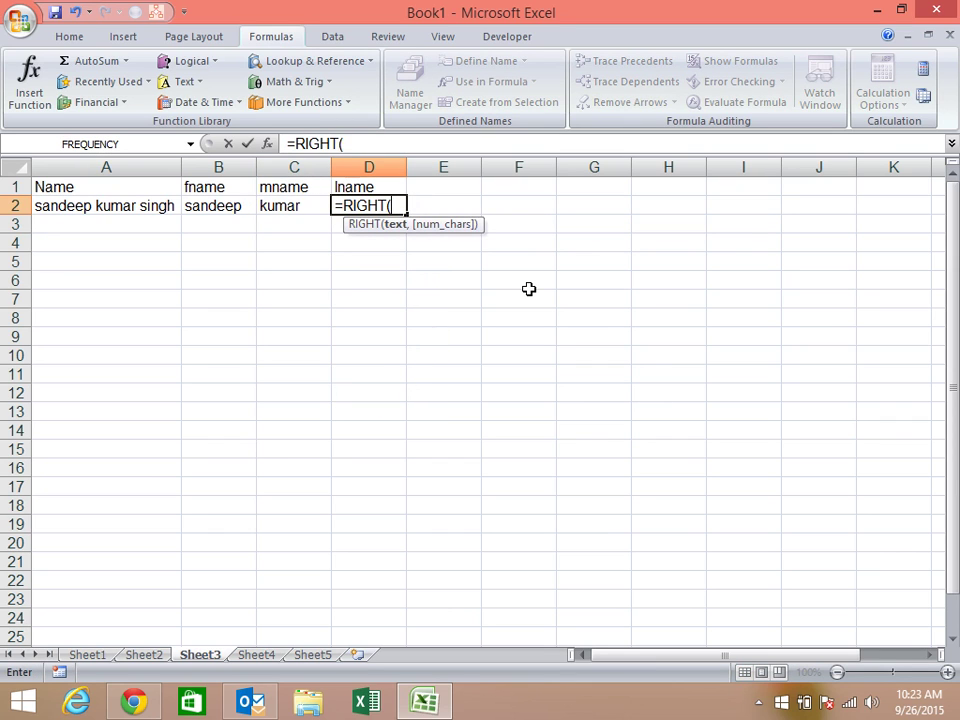
key(Left)
key(Left)
key(Left)
text(,5))
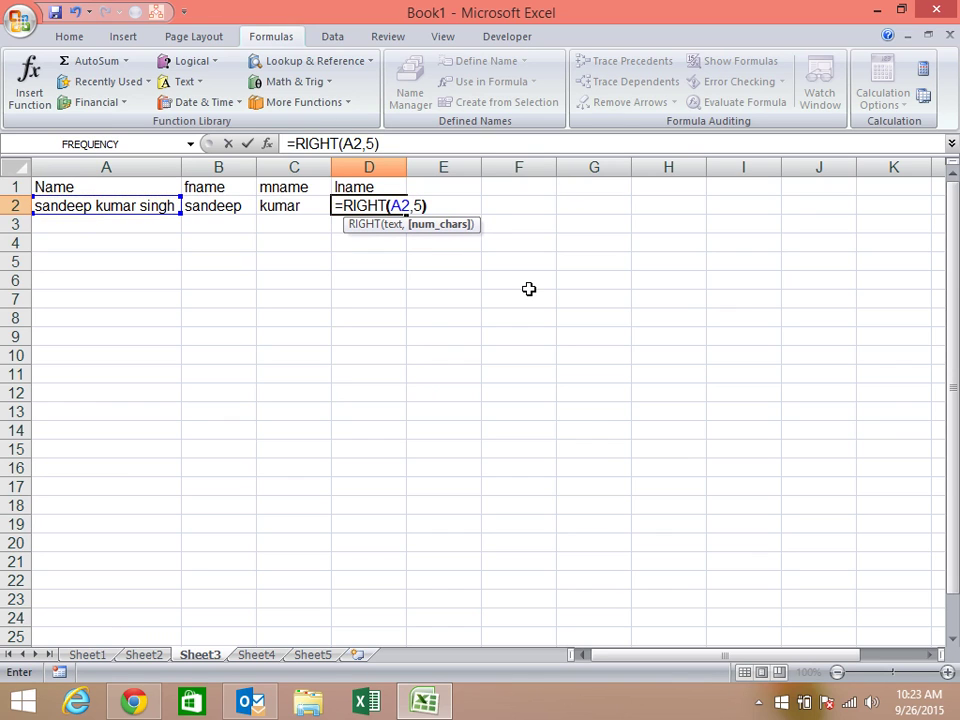
key(Return)
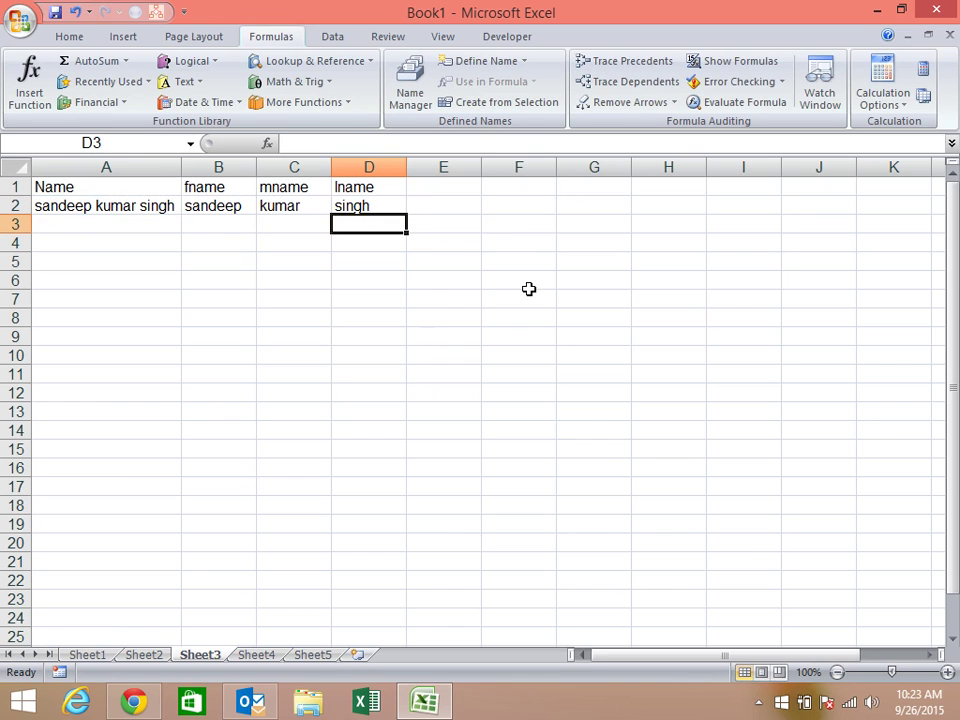
Type a second three-word full name into A3.
key(Left)
key(Left)
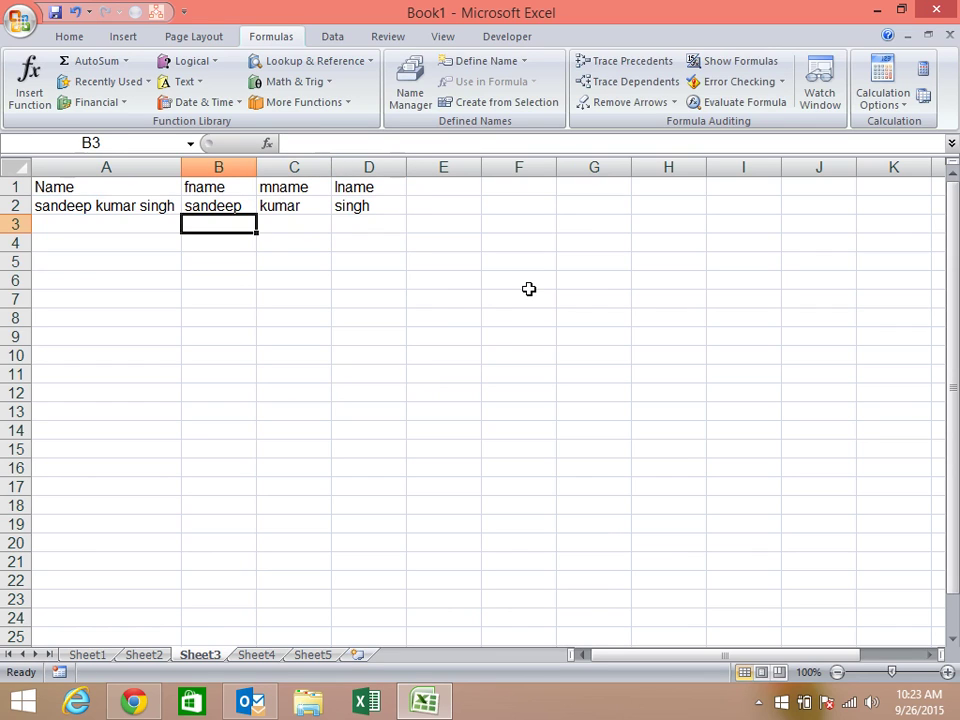
key(Left)
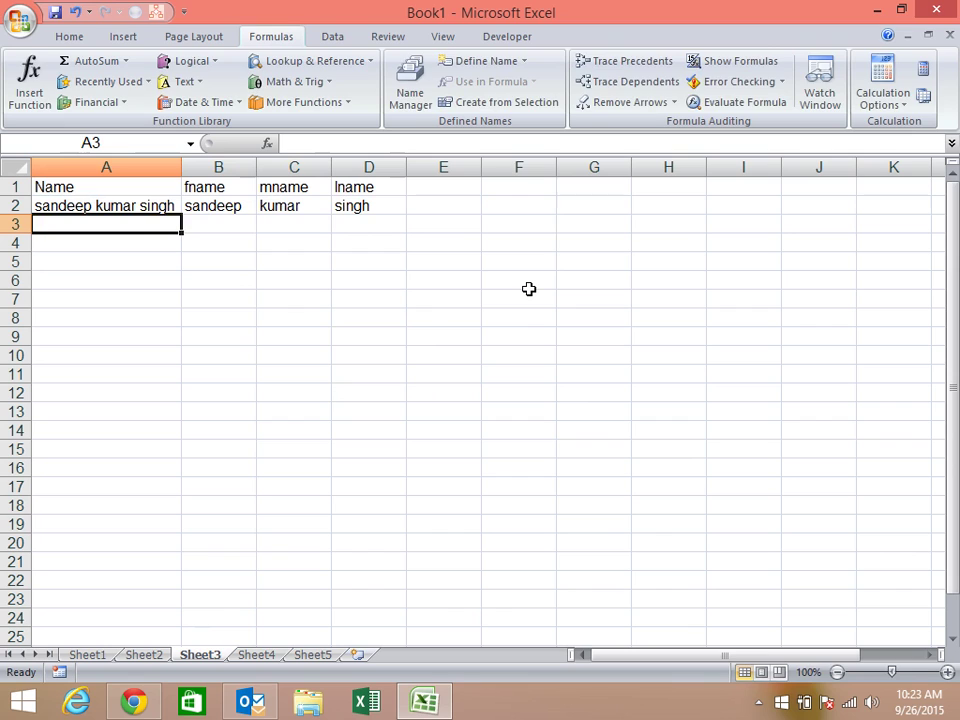
text(ravi prasad upad)
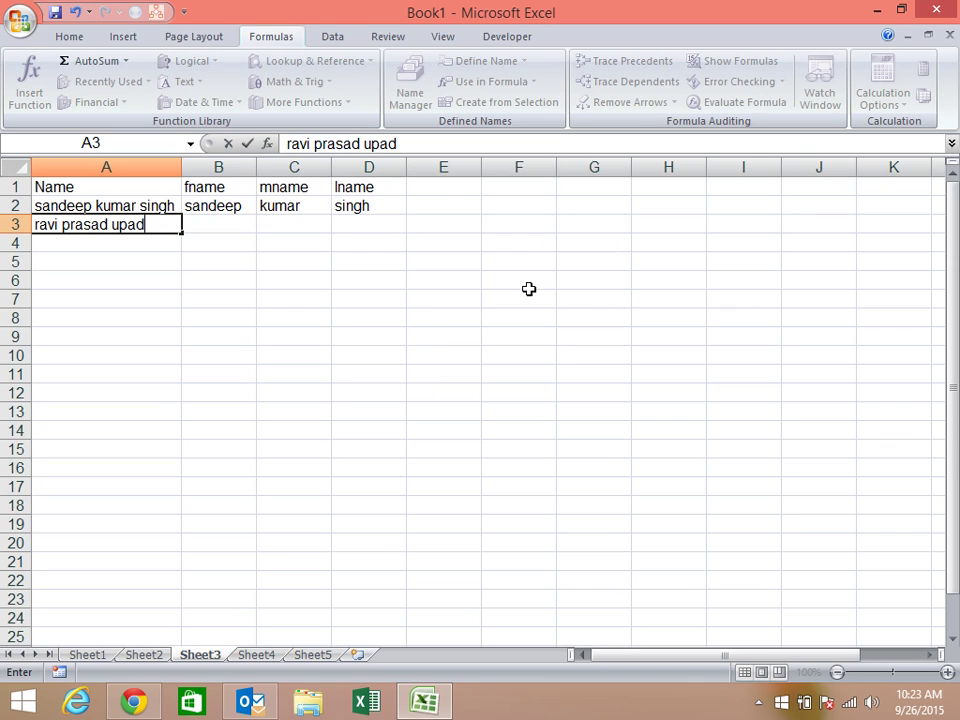
text(hyay)
key(Return)
Fill row 2's split formulas down into B3:D3 with Ctrl+D.
key(Up)
key(Right)
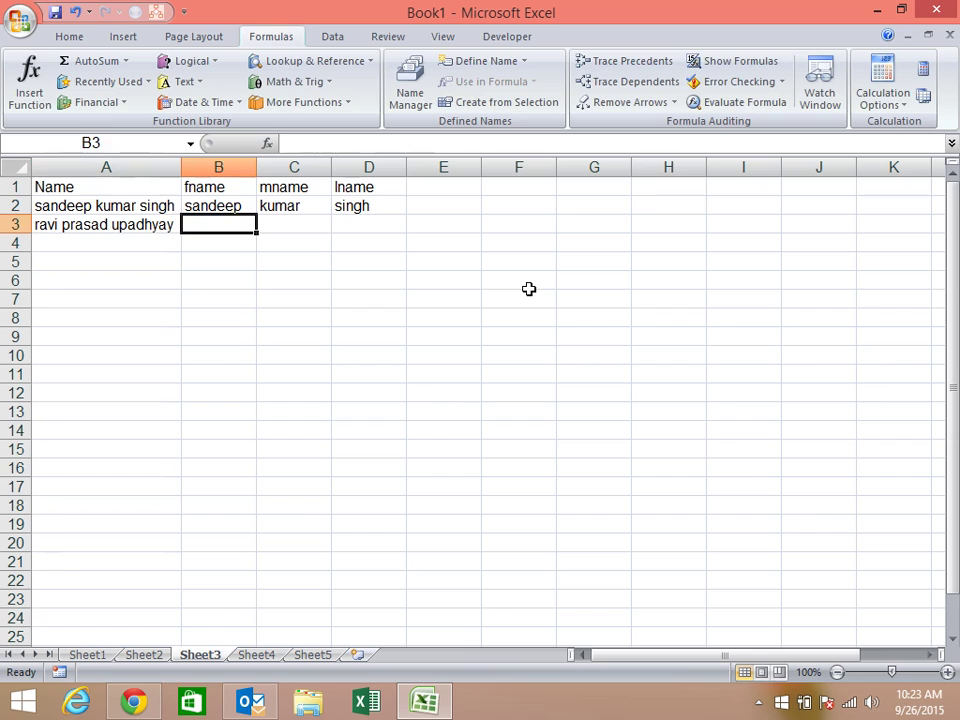
key(shift+Right)
key(shift+Right)
key(ctrl+d)
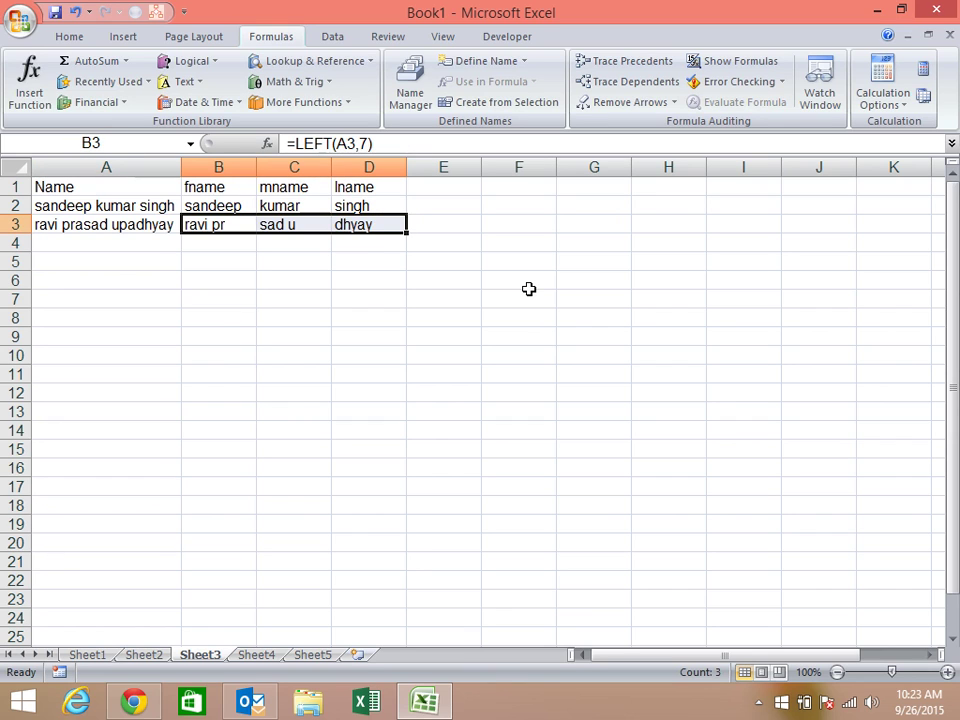
key(Right)
key(Right)
key(Right)
key(Right)
key(Up)
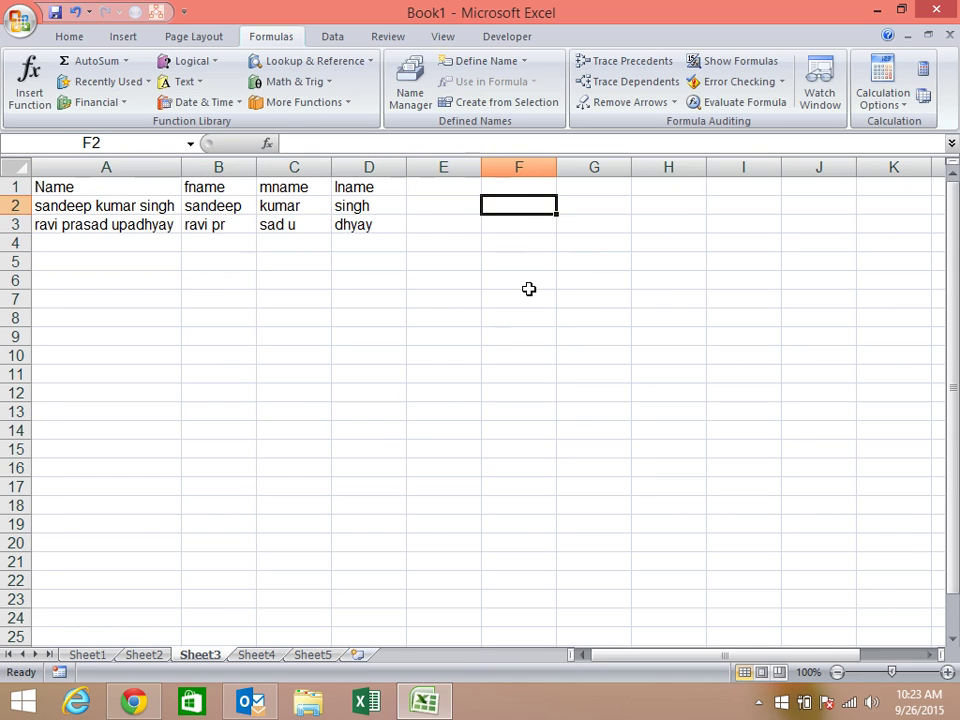
Add helper headers 'F Space', 's space' and 'len' in columns F to H.
text(F Sap)
key(BackSpace)
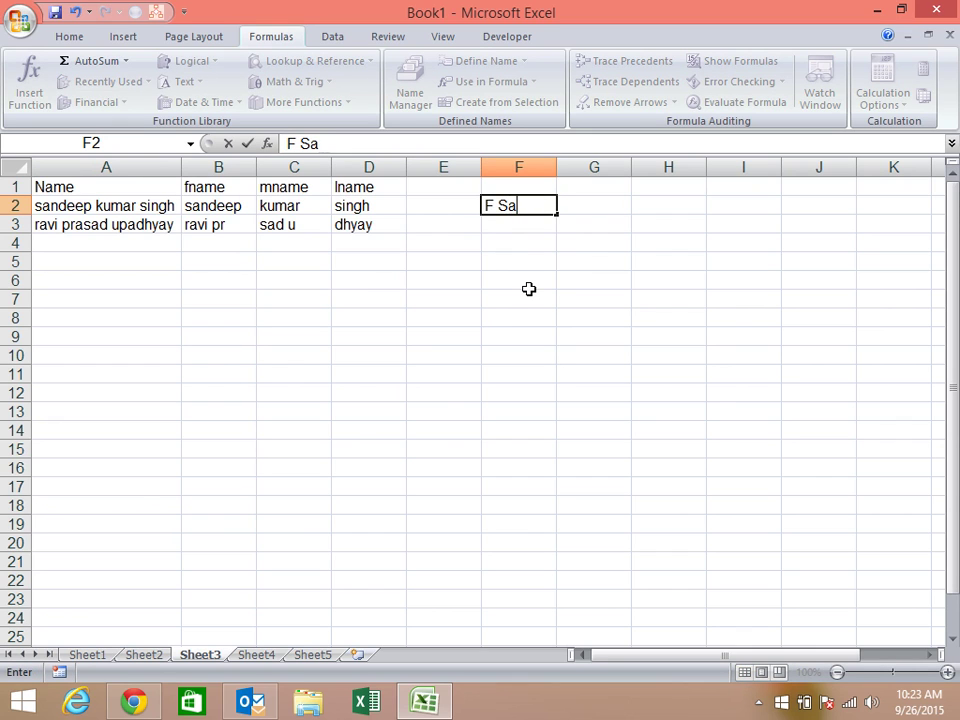
key(BackSpace)
text(pace)
key(Tab)
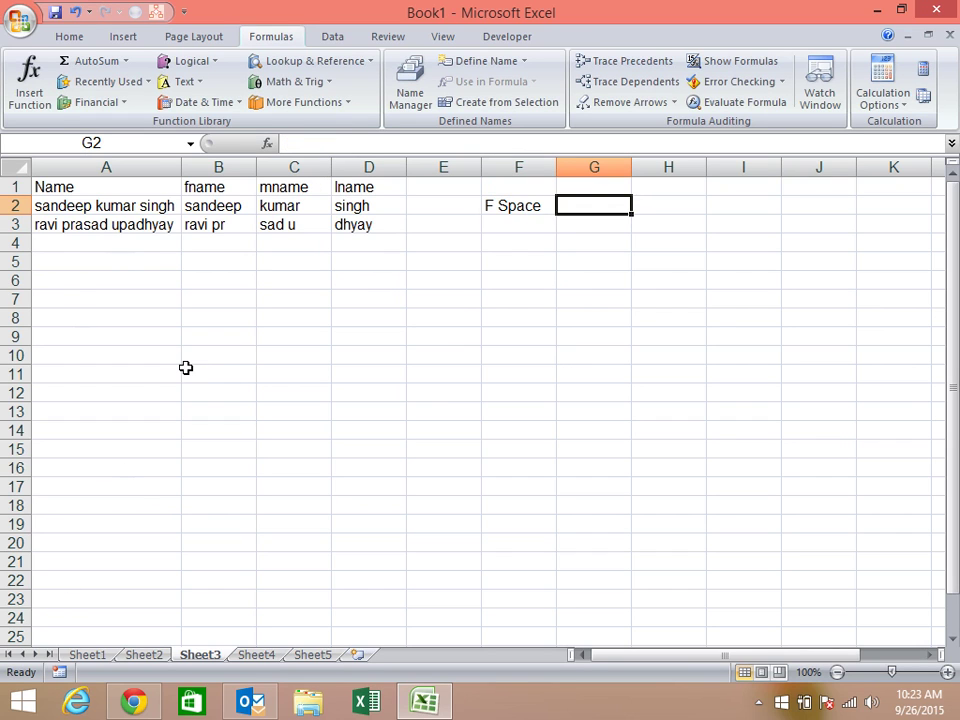
text(s space)
key(Tab)
text(len)
key(Return)
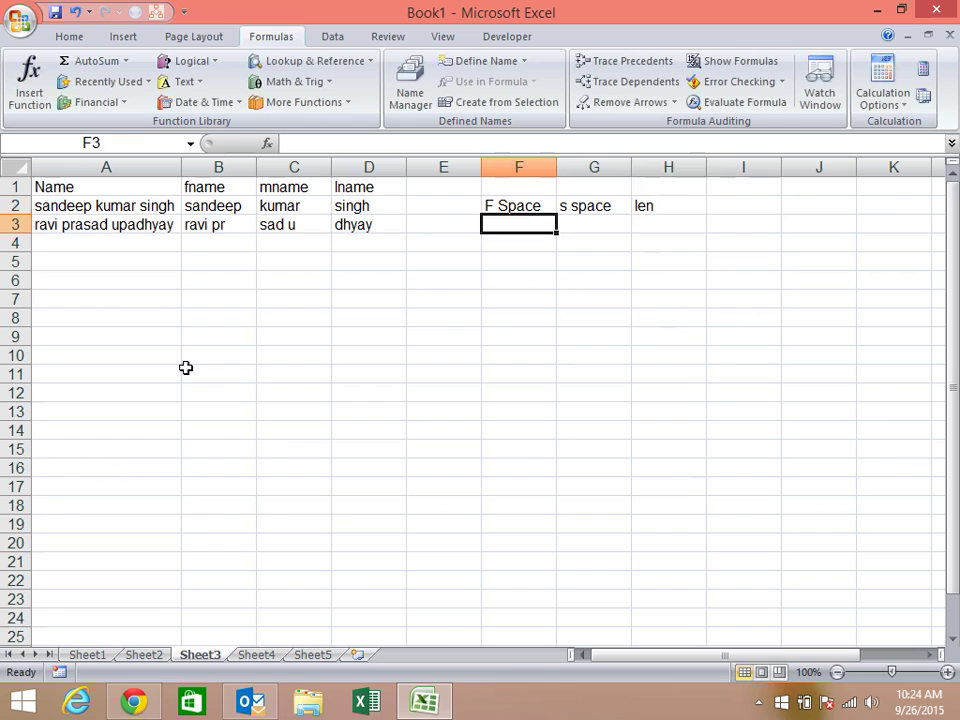
Enter =FIND(" ",A3) in F3 to get the first space position, 5.
text(=)
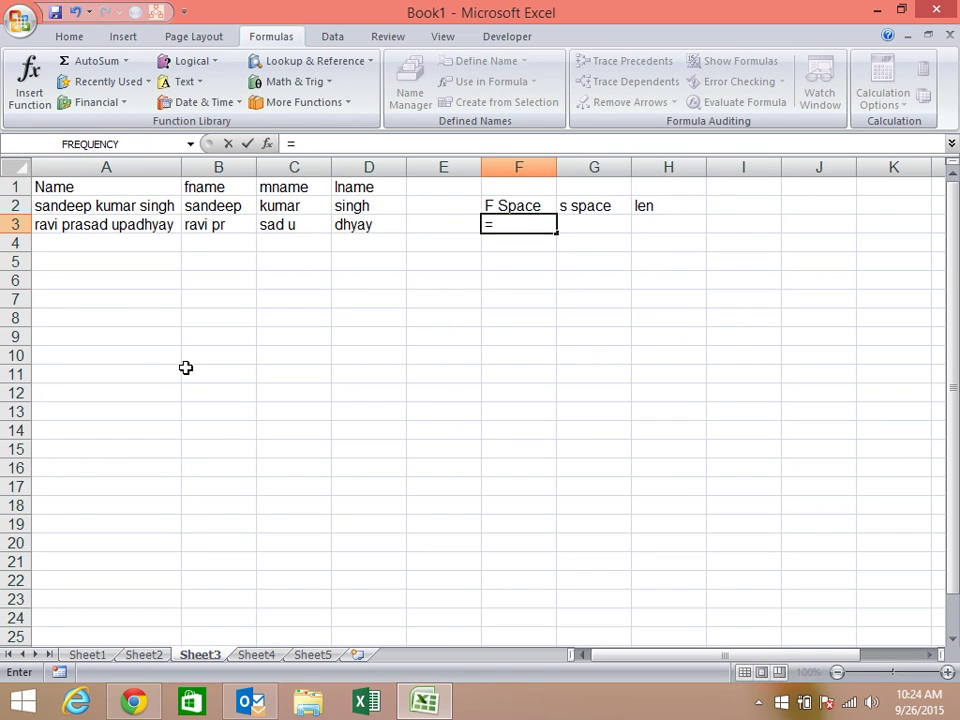
text(fin)
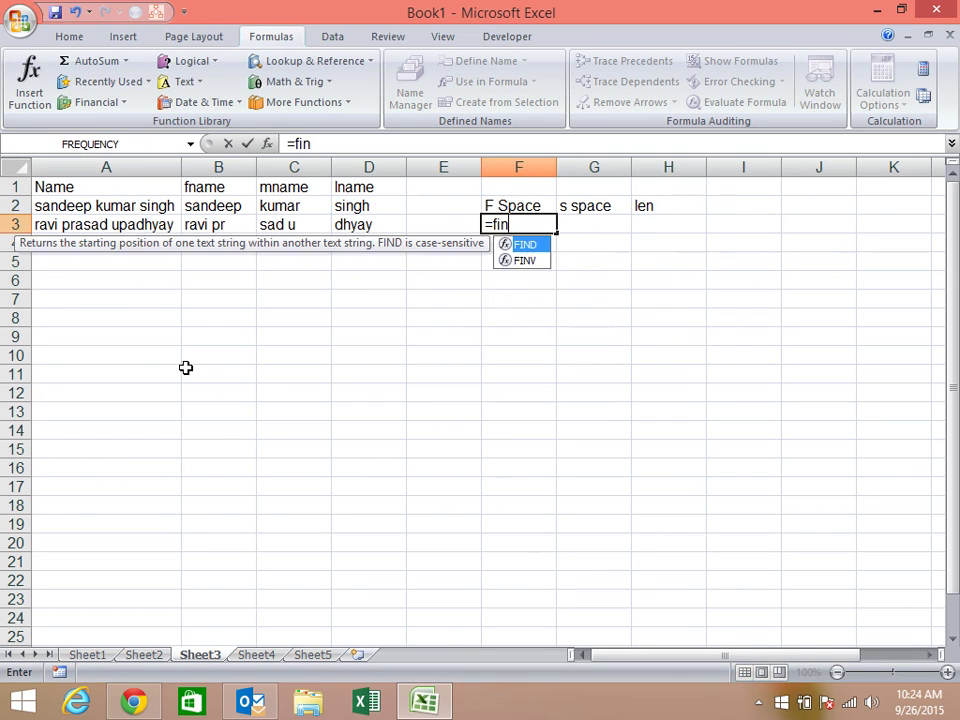
key(Tab)
text(")
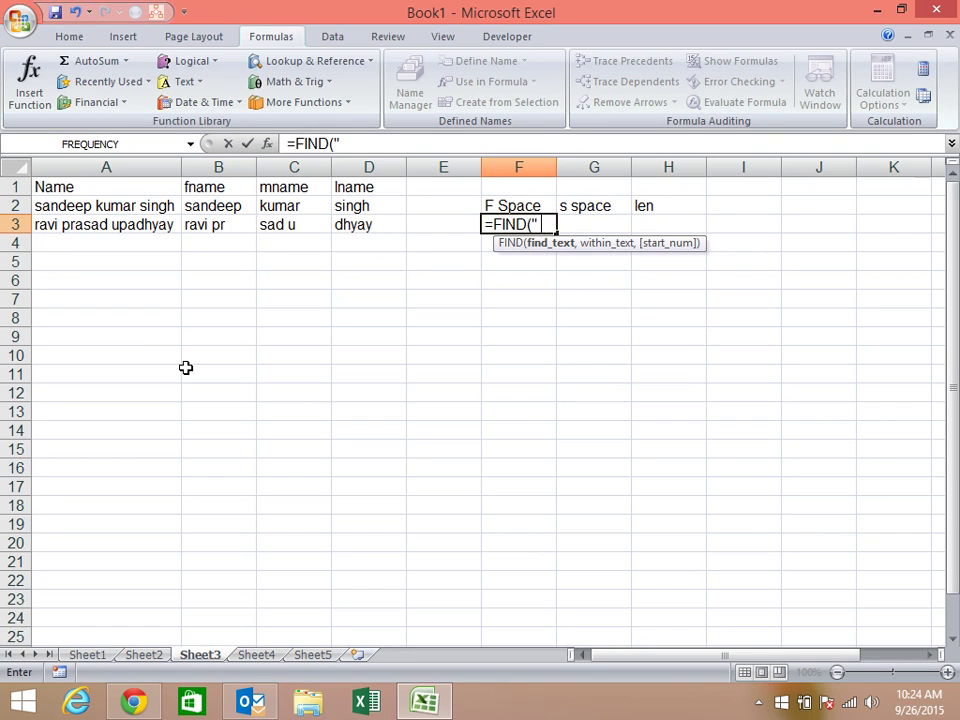
text(,)
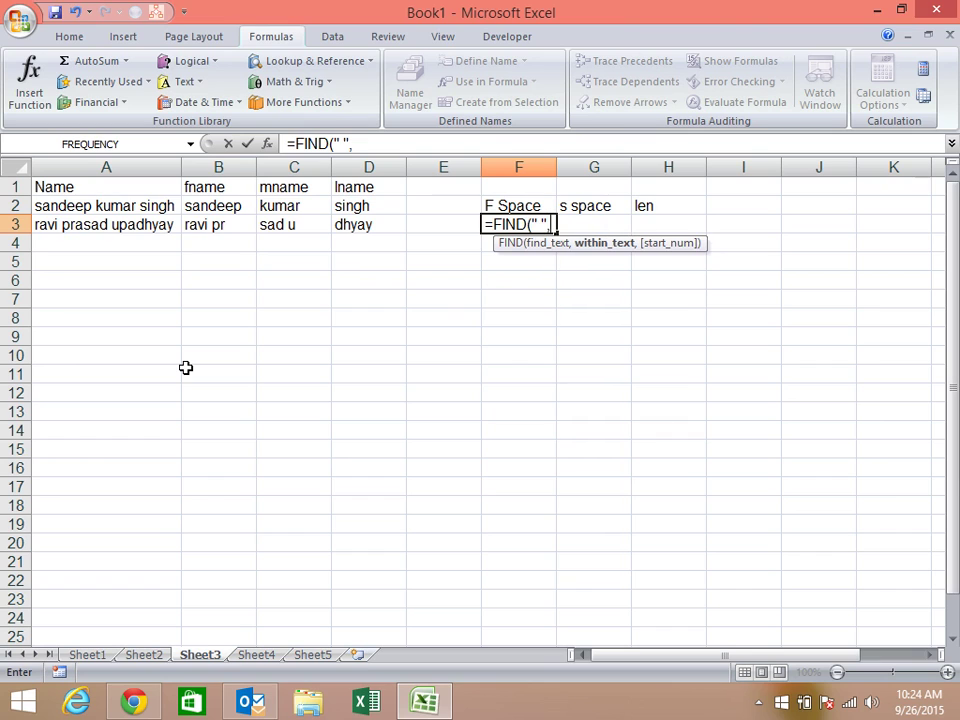
click(77, 233)
key(Return)
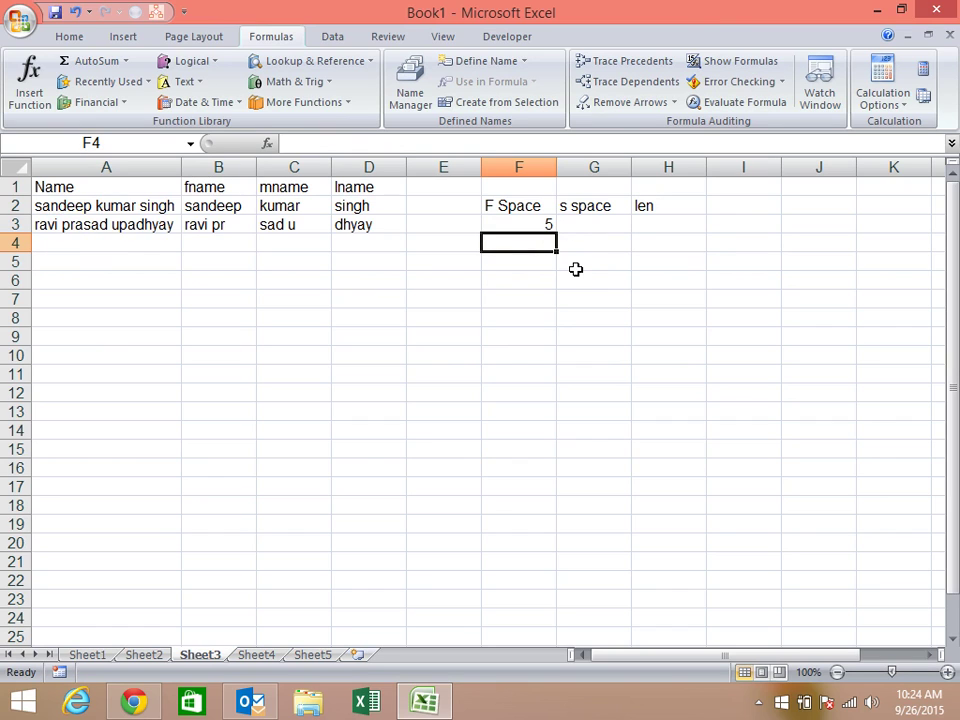
click(551, 222)
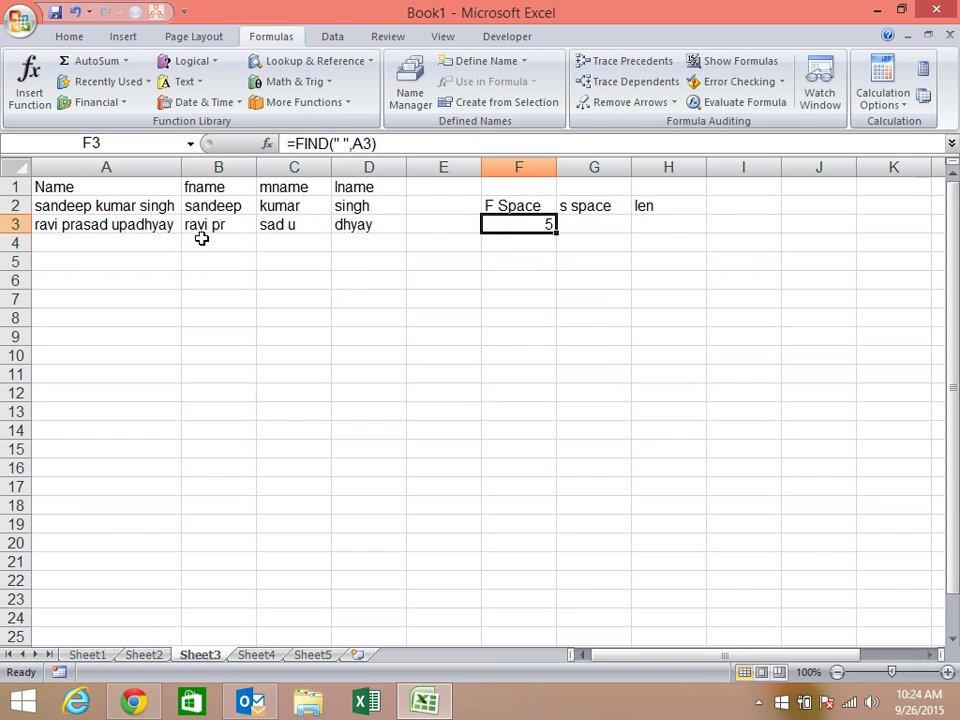
click(231, 225)
Change B3 from =LEFT(A3,7) to =LEFT(A3,F3-1) so it returns only the first name.
double_click(254, 236)
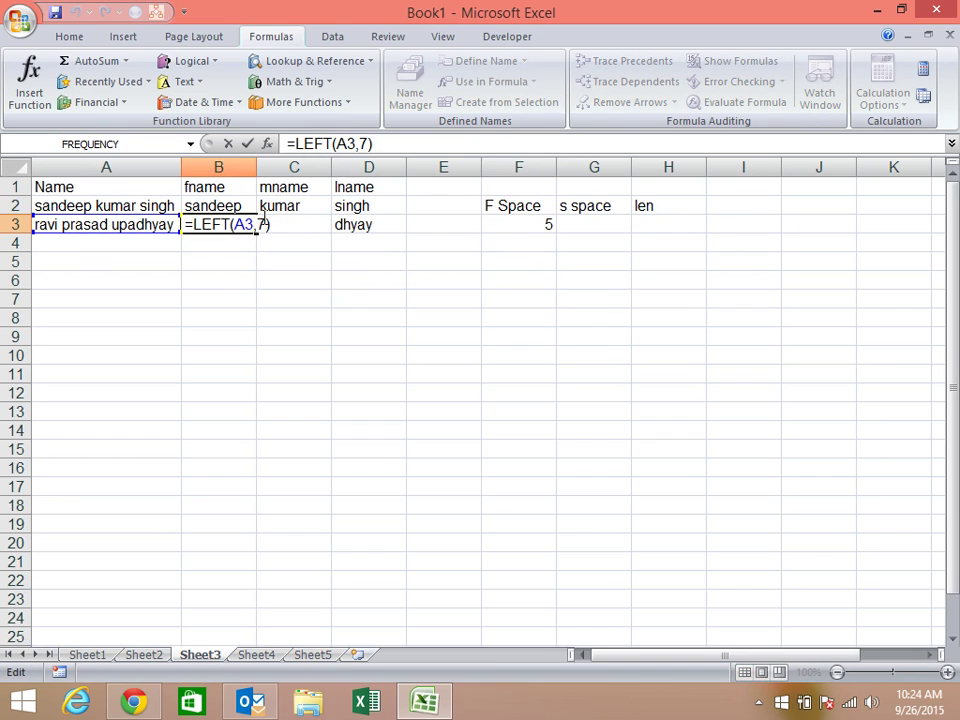
key(BackSpace)
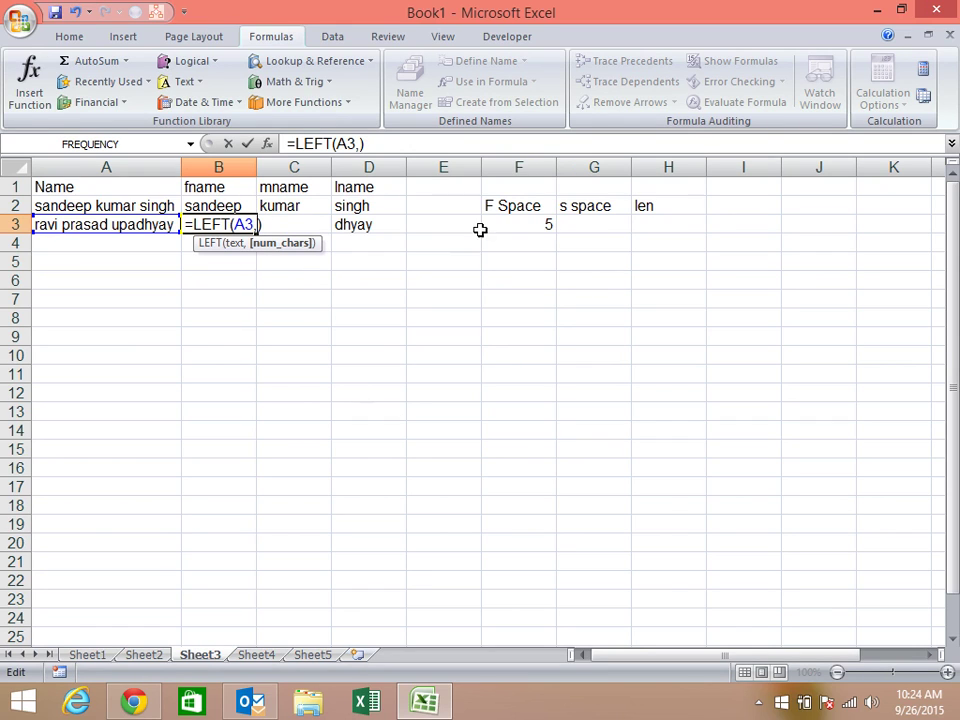
click(519, 222)
text(-1)
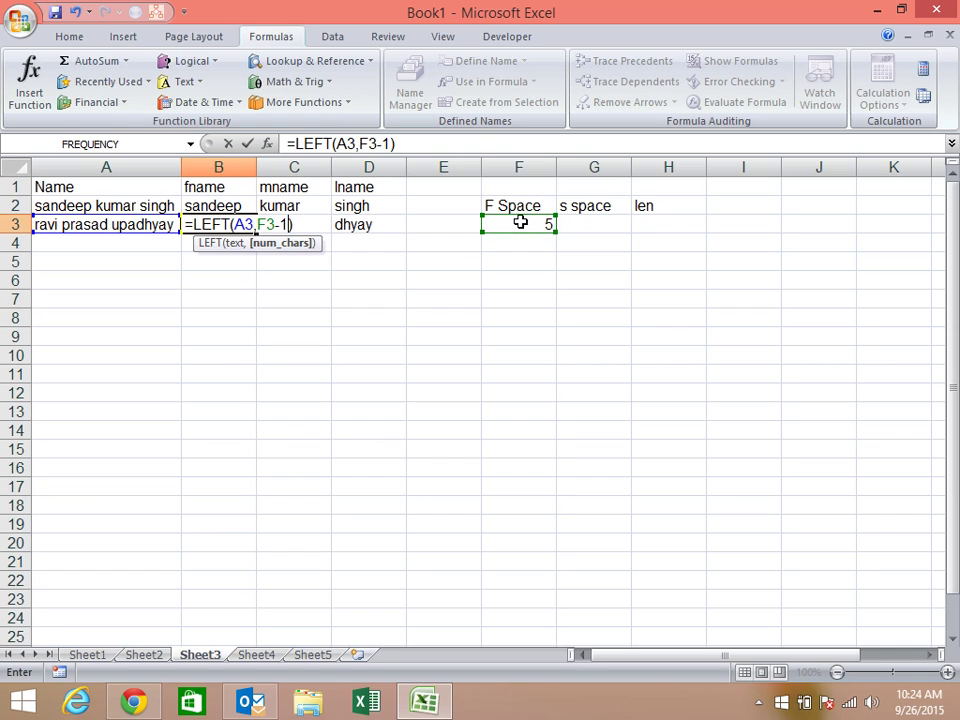
key(Return)
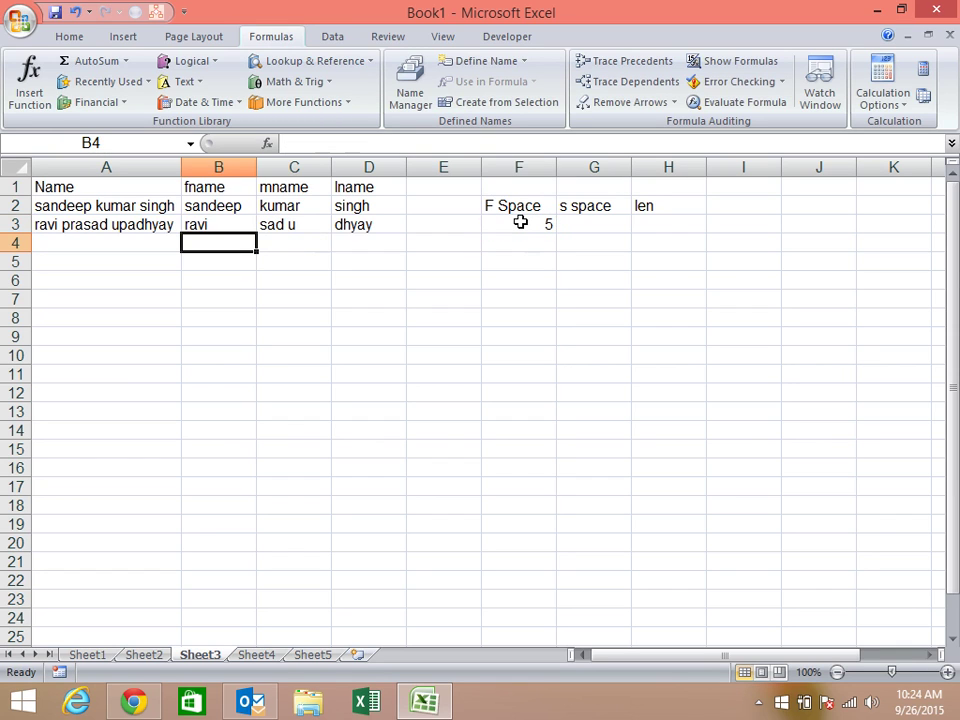
key(Up)
key(Right)
key(Right)
key(Right)
key(Right)
key(Right)
key(Left)
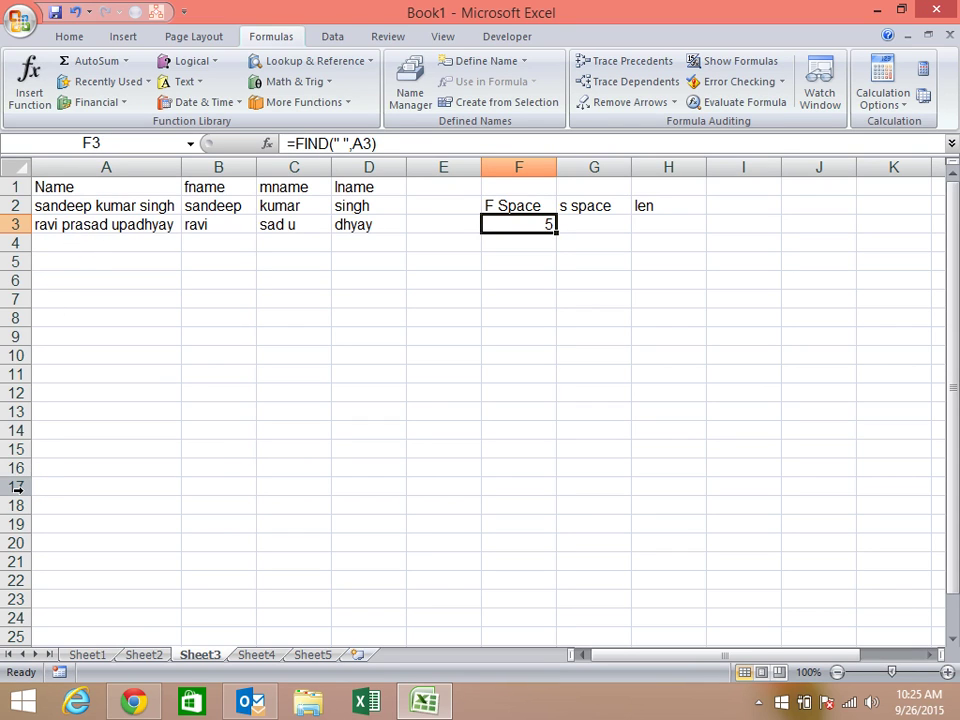
Enter =FIND(" ",A3,F3+1) in G3, returning the second space position 12.
key(Right)
text(=)
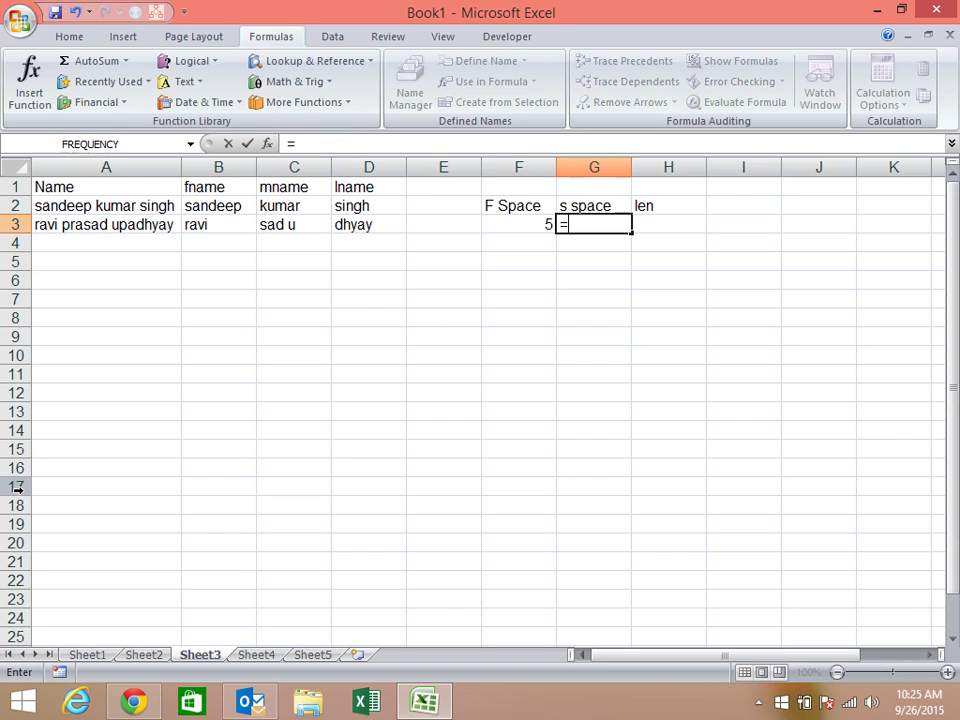
text(fin)
key(Tab)
key(Left)
key(Left)
key(Left)
key(Left)
key(Left)
key(Left)
key(BackSpace)
text(")
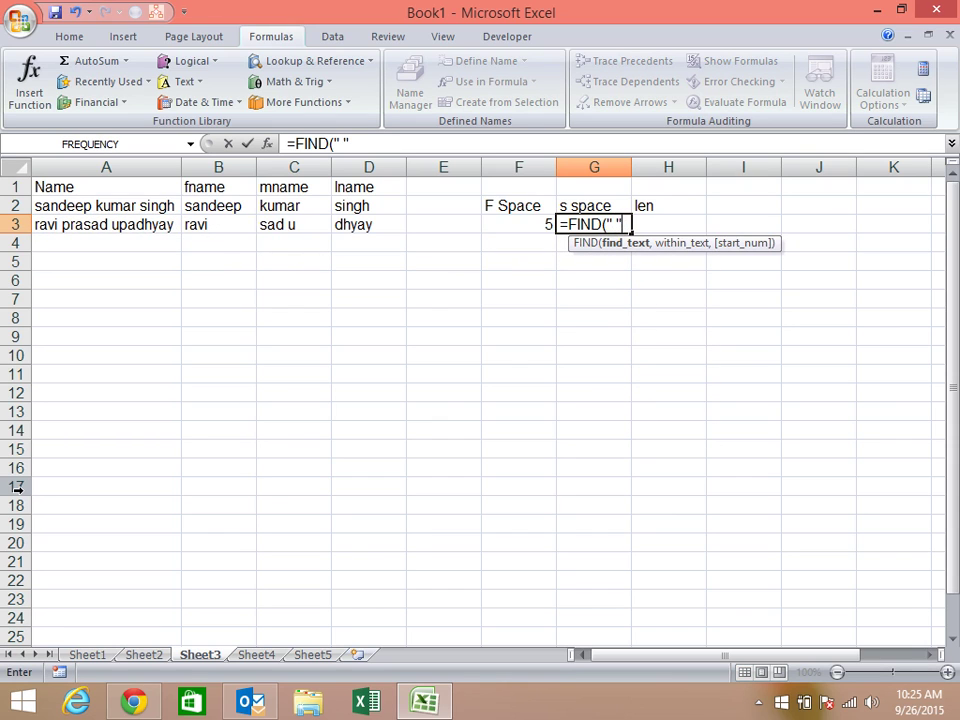
text(,)
key(Left)
key(Left)
key(Left)
key(Left)
key(Left)
key(Left)
text(,m)
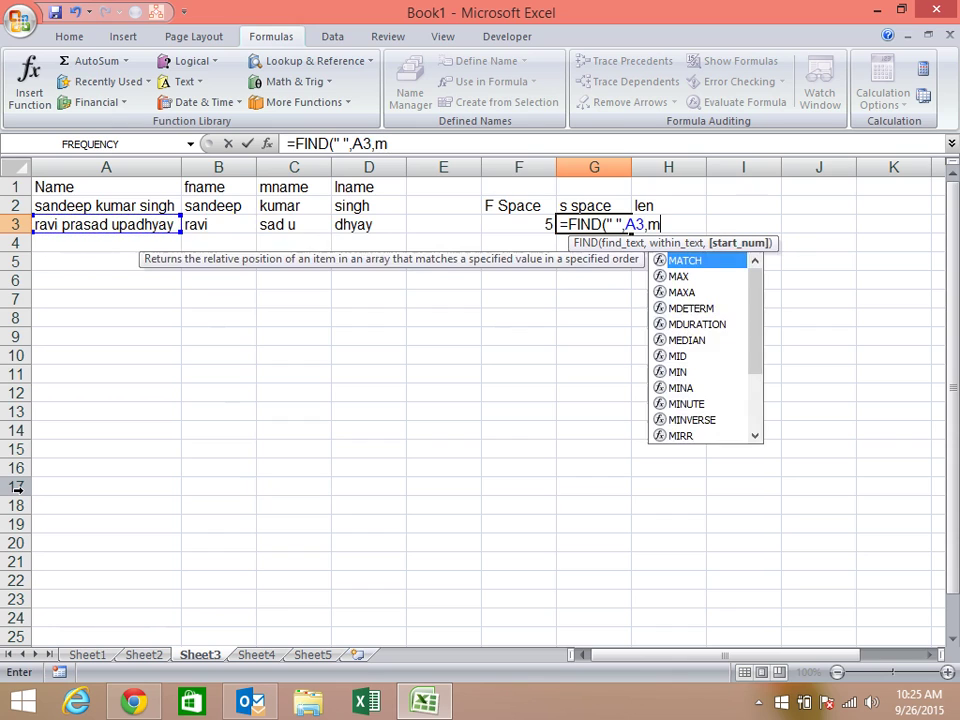
key(BackSpace)
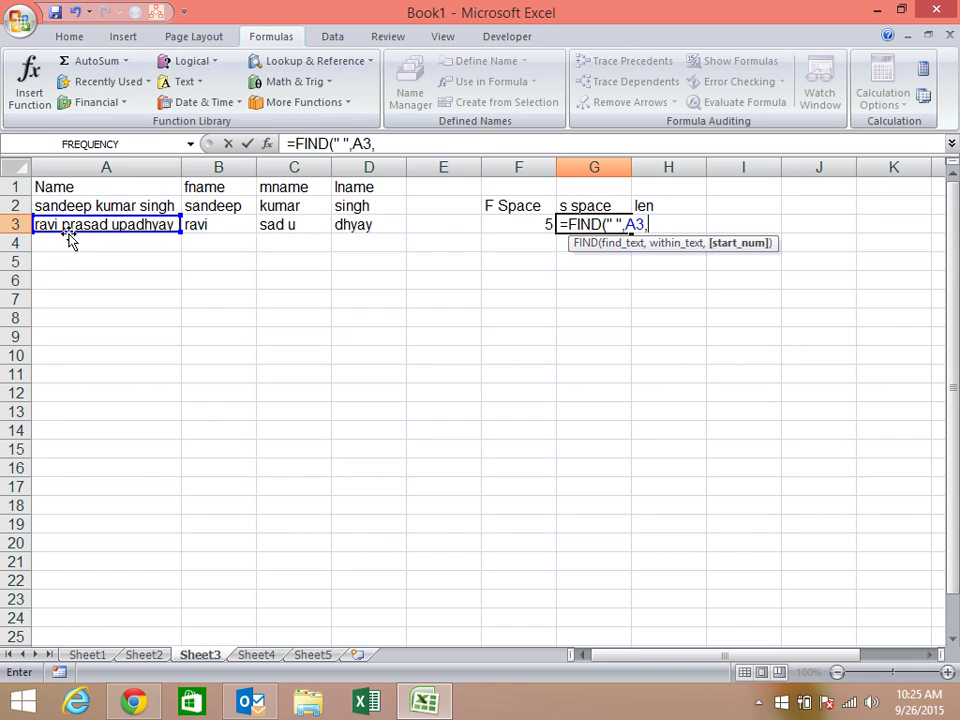
click(531, 227)
text(+1)
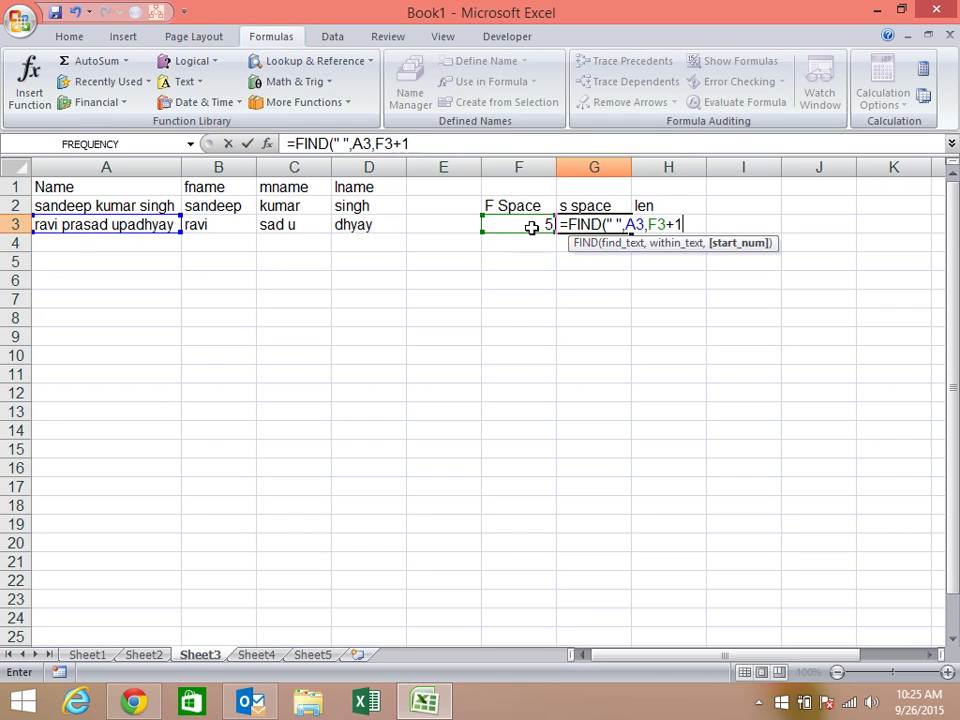
text())
key(Return)
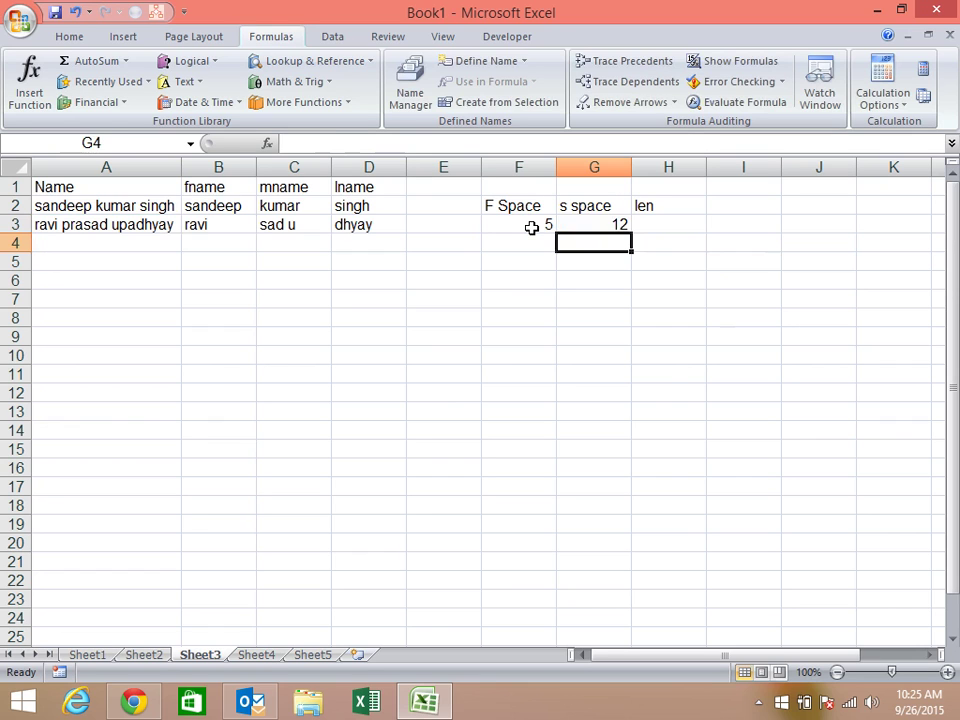
Enter =LEN(A3) in H3, giving the name length 20.
key(Up)
key(Right)
text(=len)
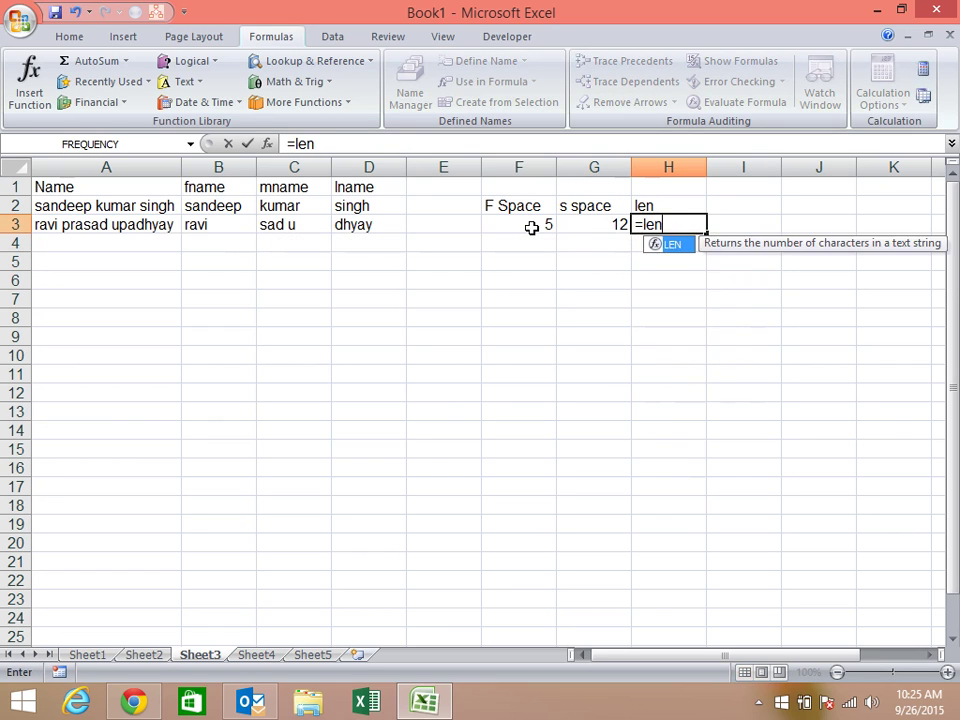
text(()
key(Left)
key(Home)
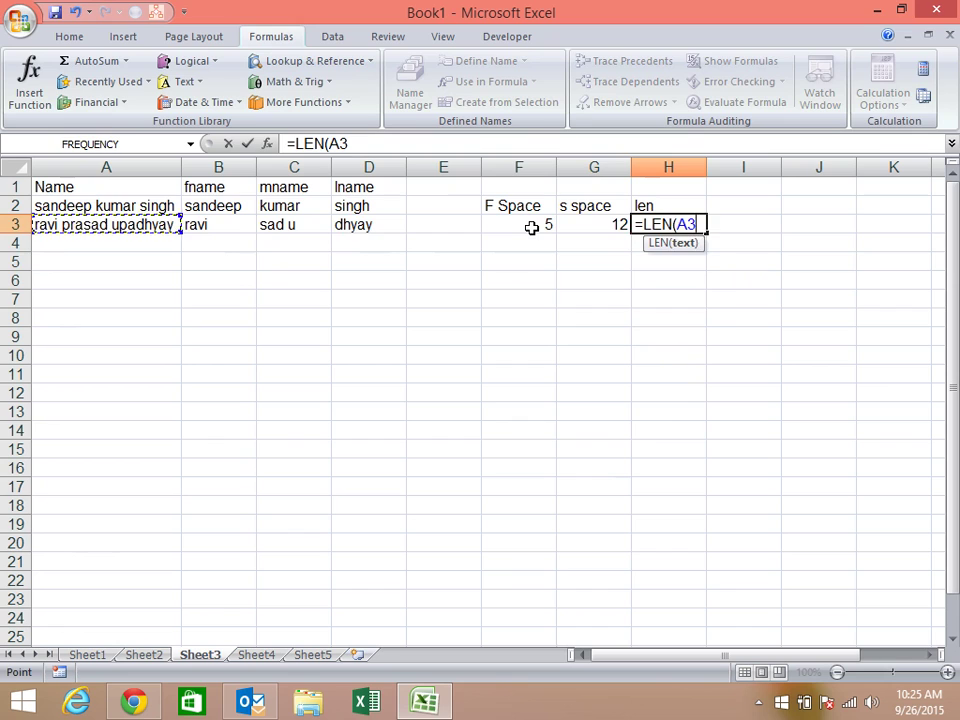
key(Return)
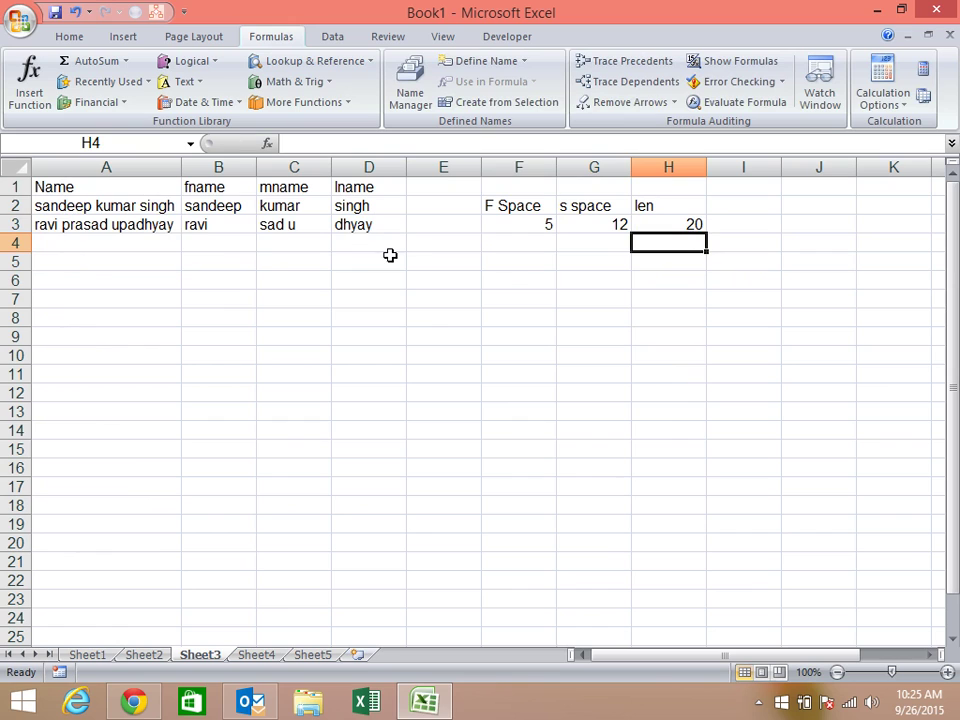
Rewrite C3 as =MID(A3,F3+1,G3-F3-1) so it shows the middle name.
click(308, 225)
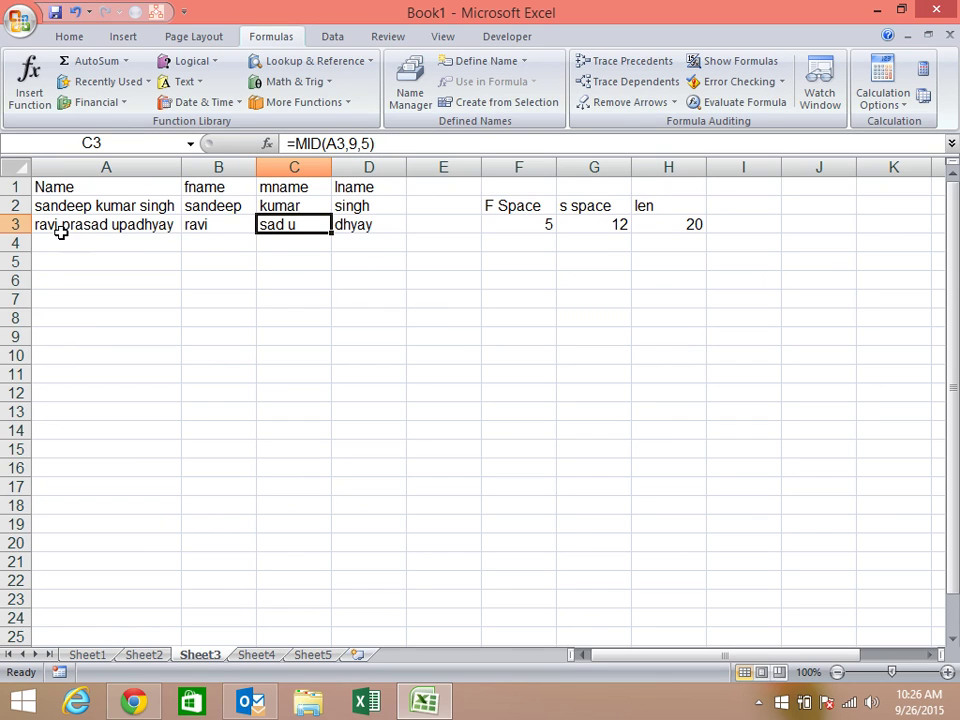
click(366, 142)
key(BackSpace)
click(519, 240)
text(+1)
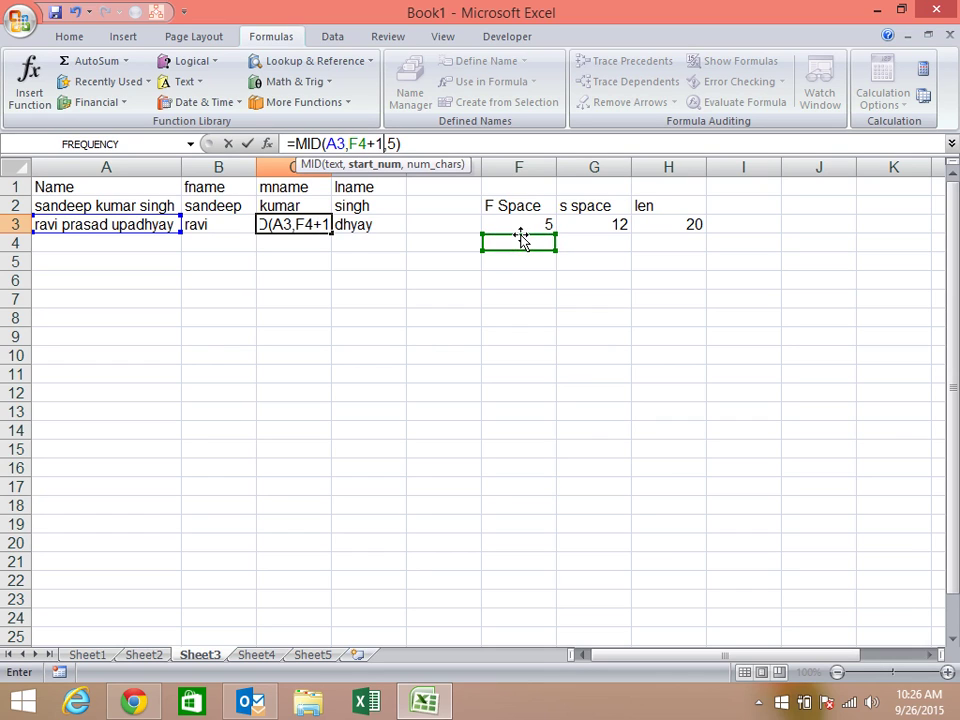
click(397, 144)
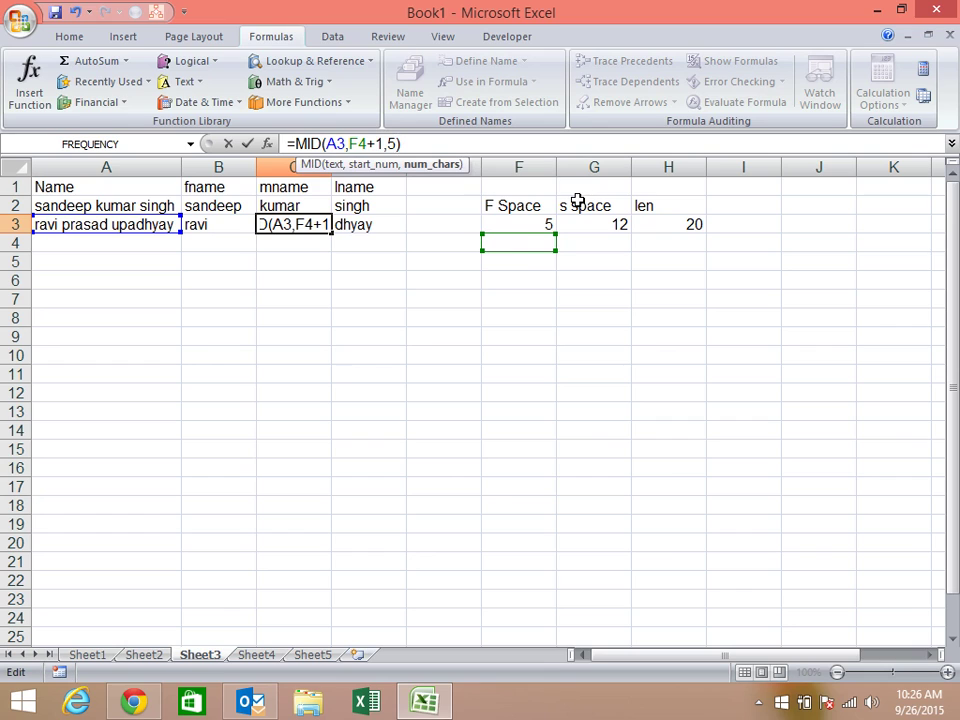
key(BackSpace)
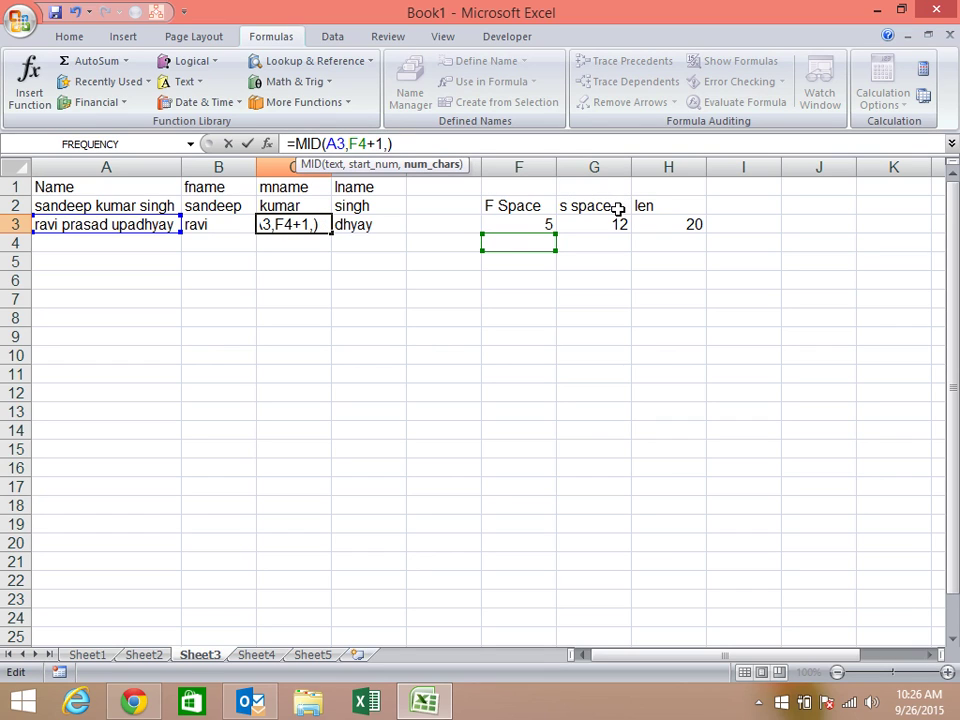
drag(555, 248, 555, 229)
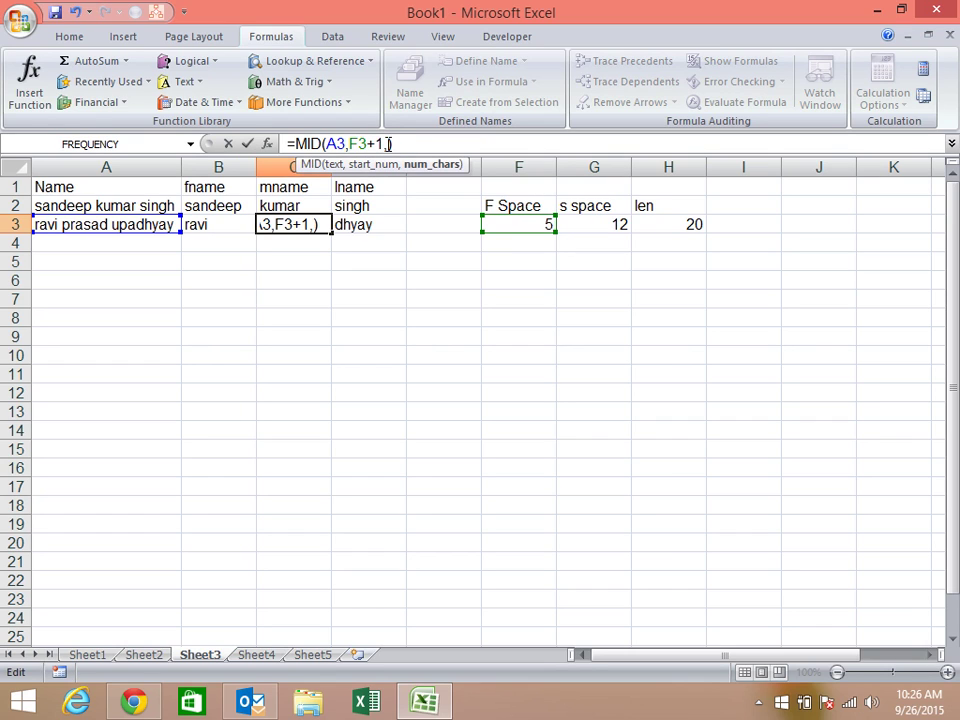
click(621, 224)
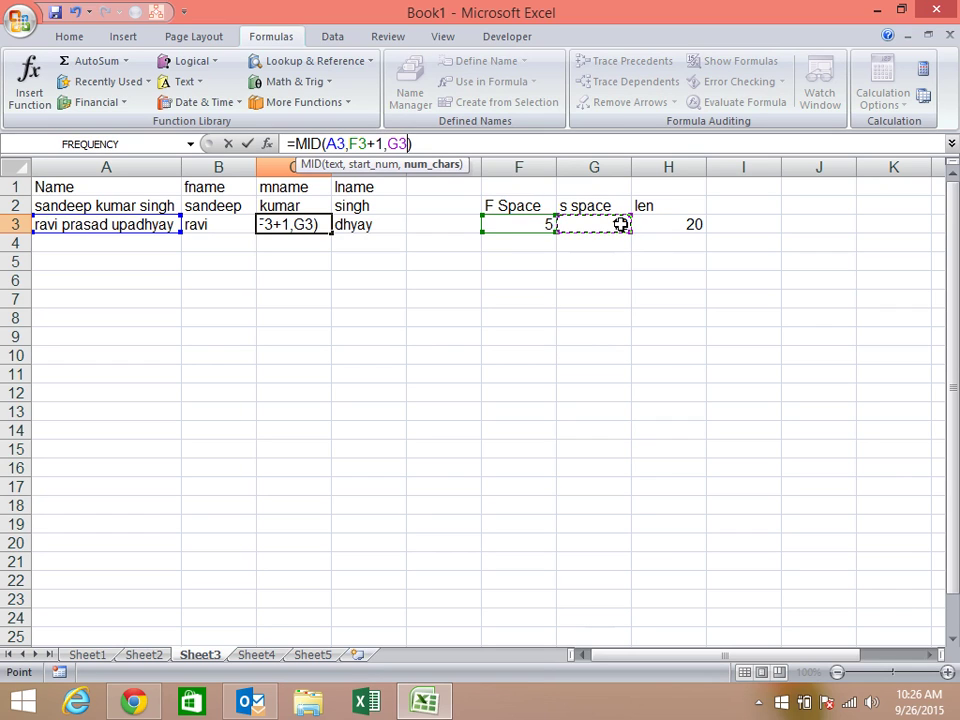
text(-)
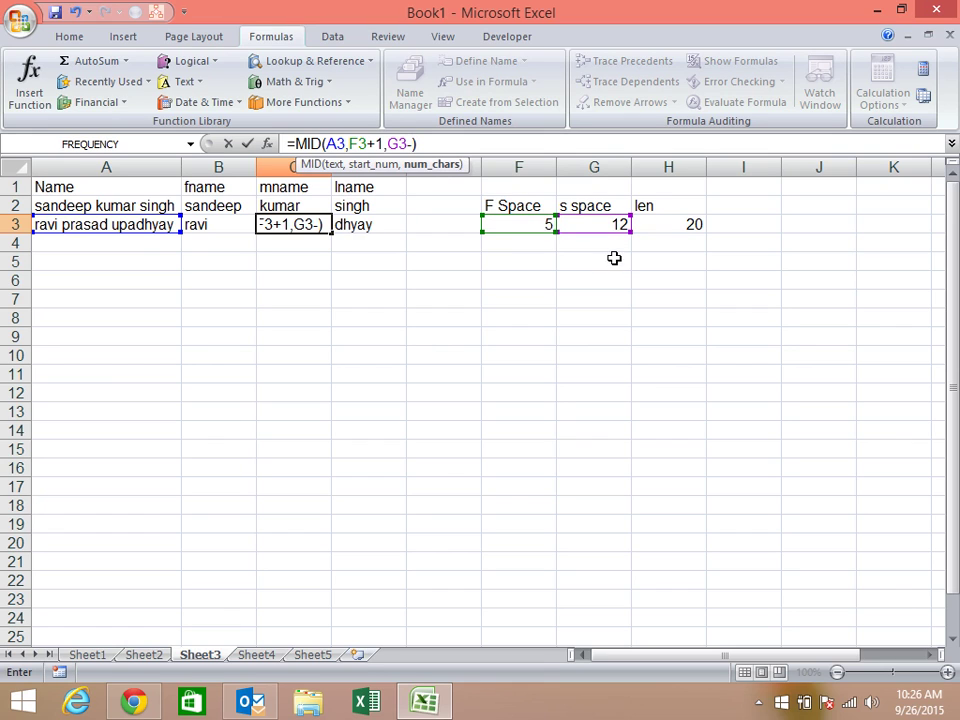
click(541, 224)
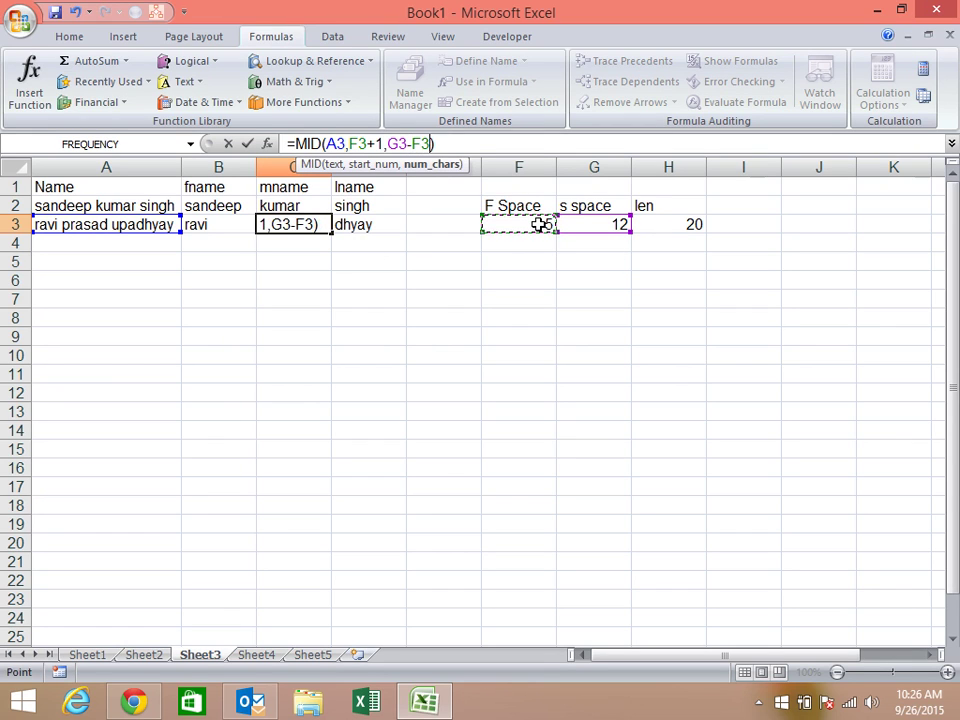
text(-1)
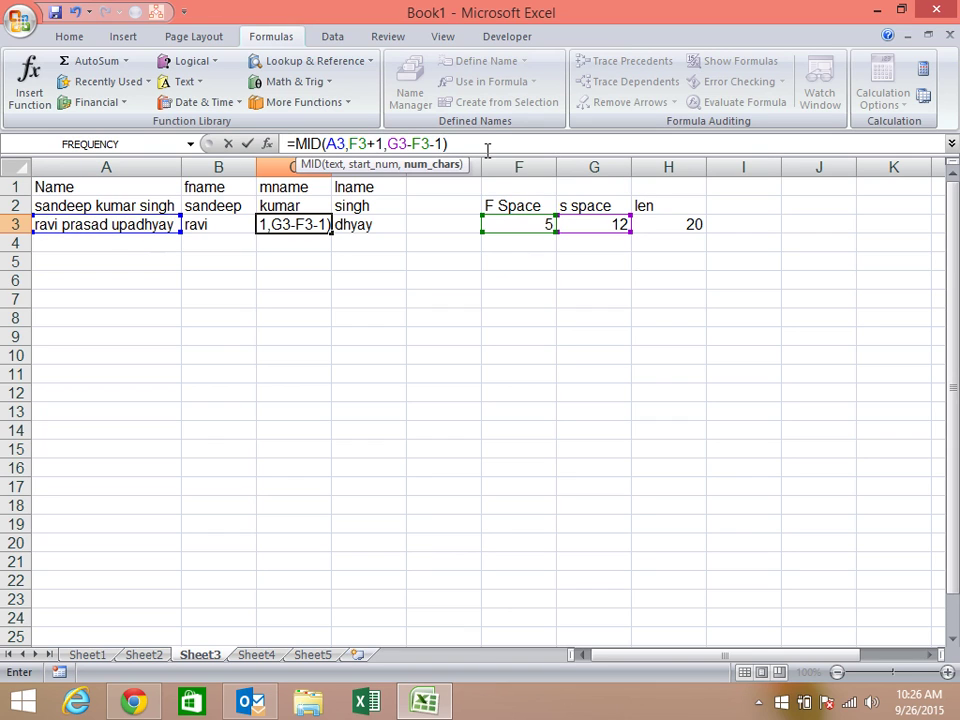
key(Return)
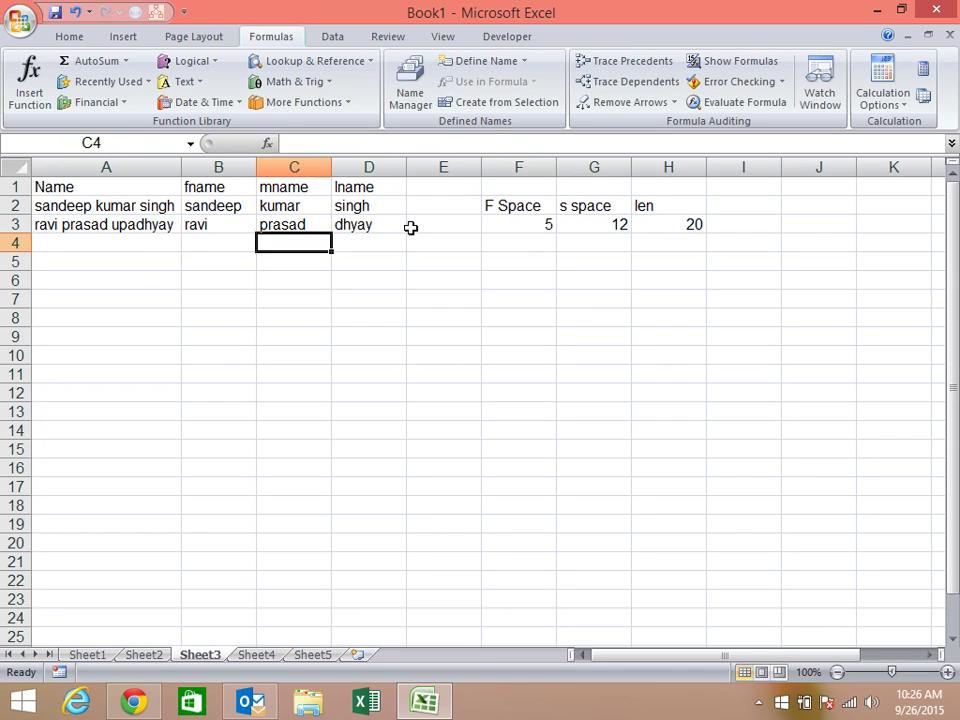
Change D3 to =RIGHT(A3,H3-G3) so it returns the last name.
click(400, 221)
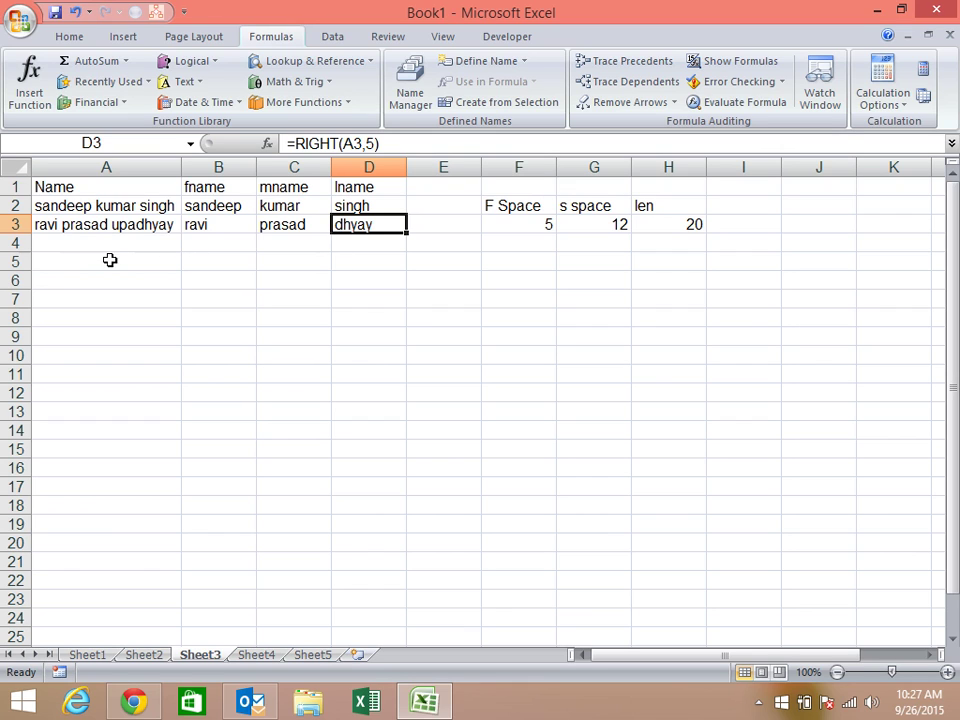
click(375, 144)
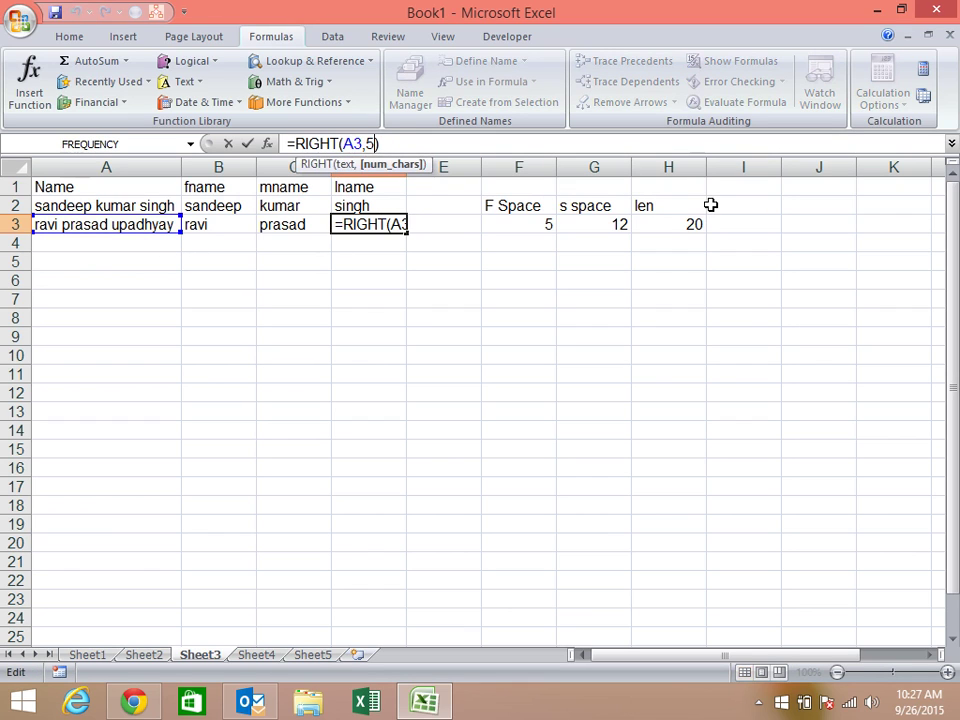
key(BackSpace)
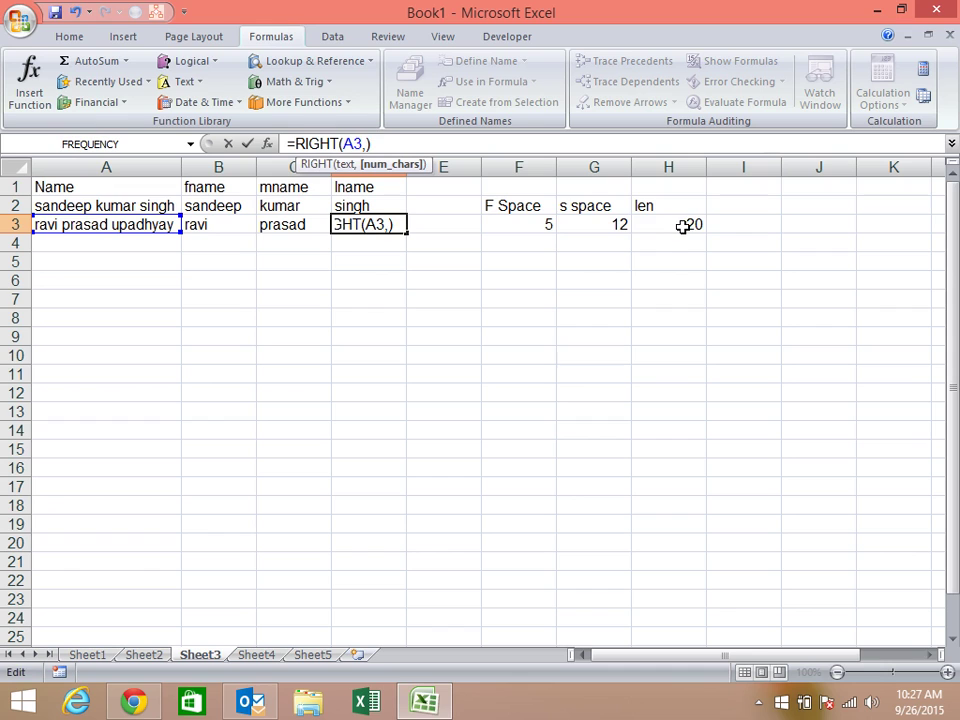
click(681, 226)
text(-)
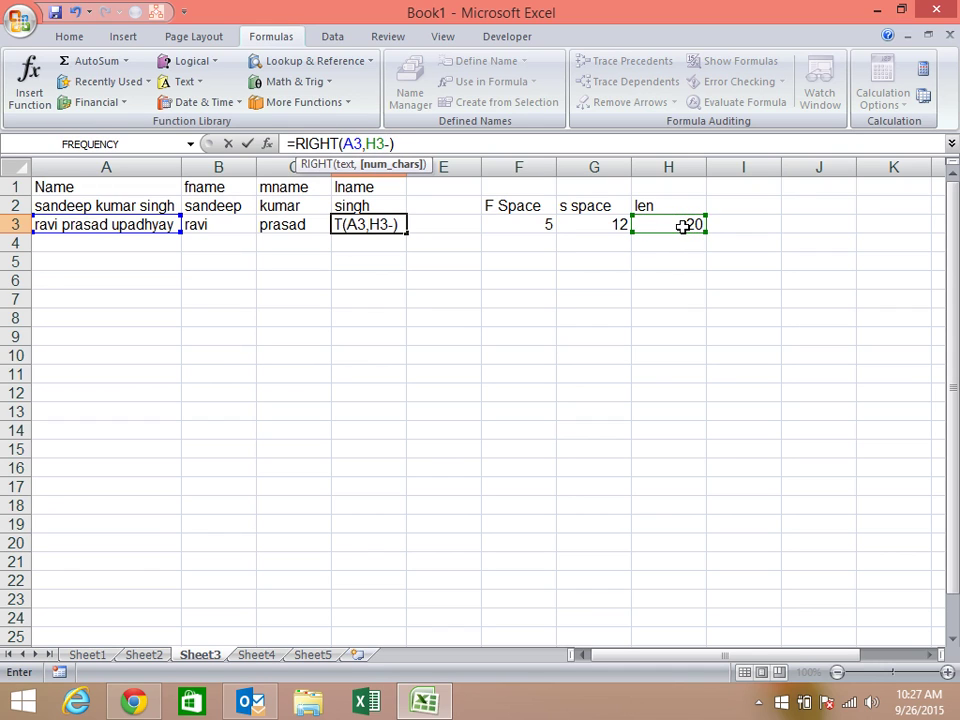
click(617, 224)
key(Return)
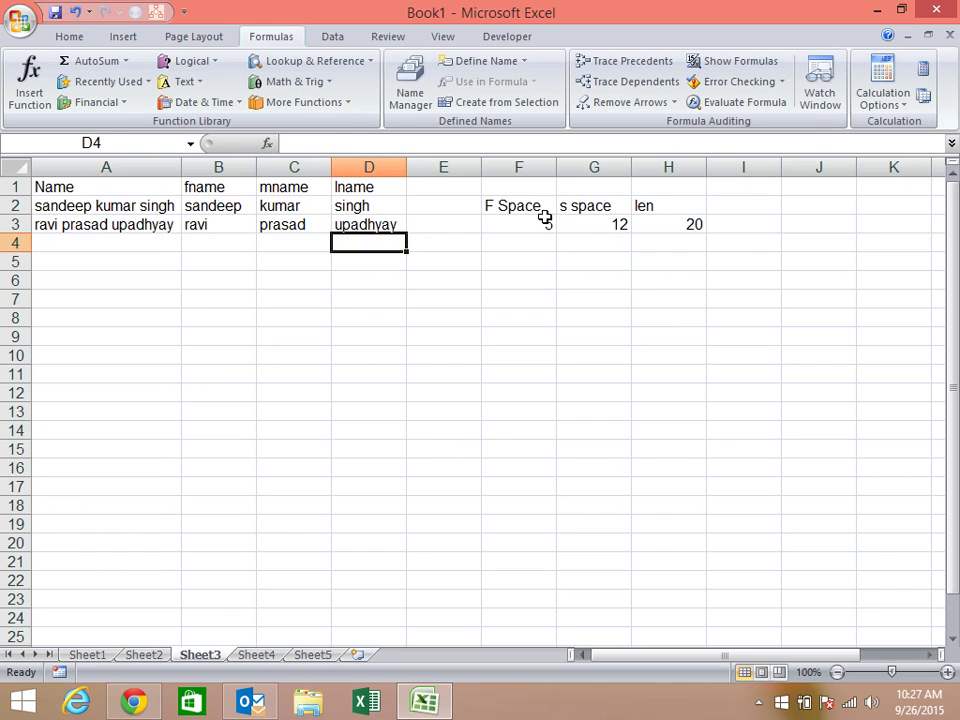
Fill the F3:H3 helper formulas down to row 6, where they show #VALUE! and 0.
drag(540, 224, 681, 218)
drag(705, 231, 707, 294)
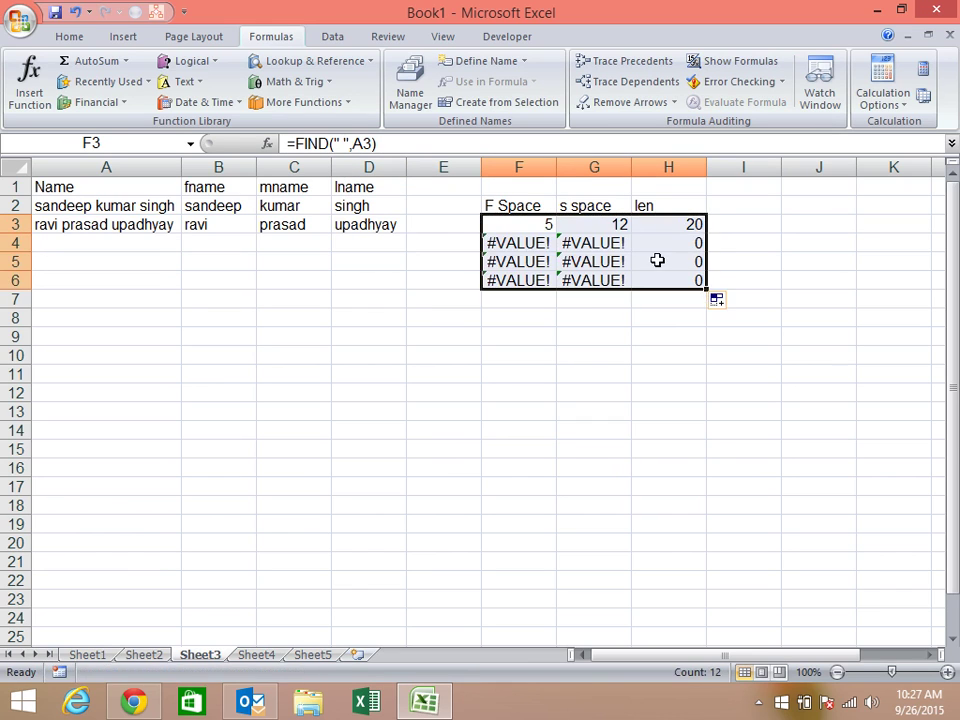
click(658, 238)
click(566, 241)
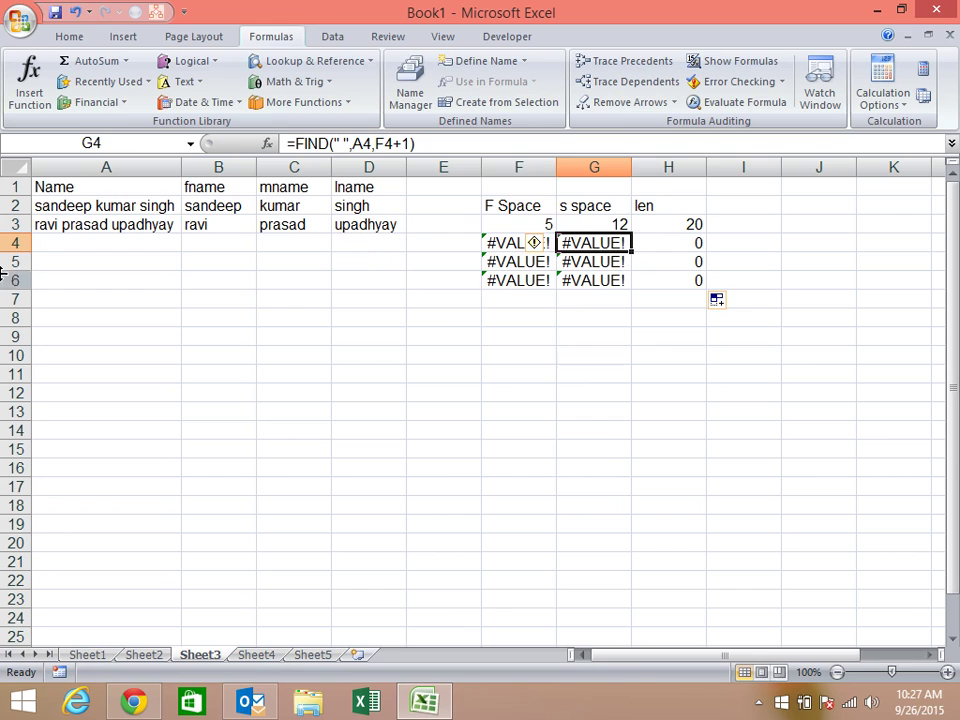
click(135, 222)
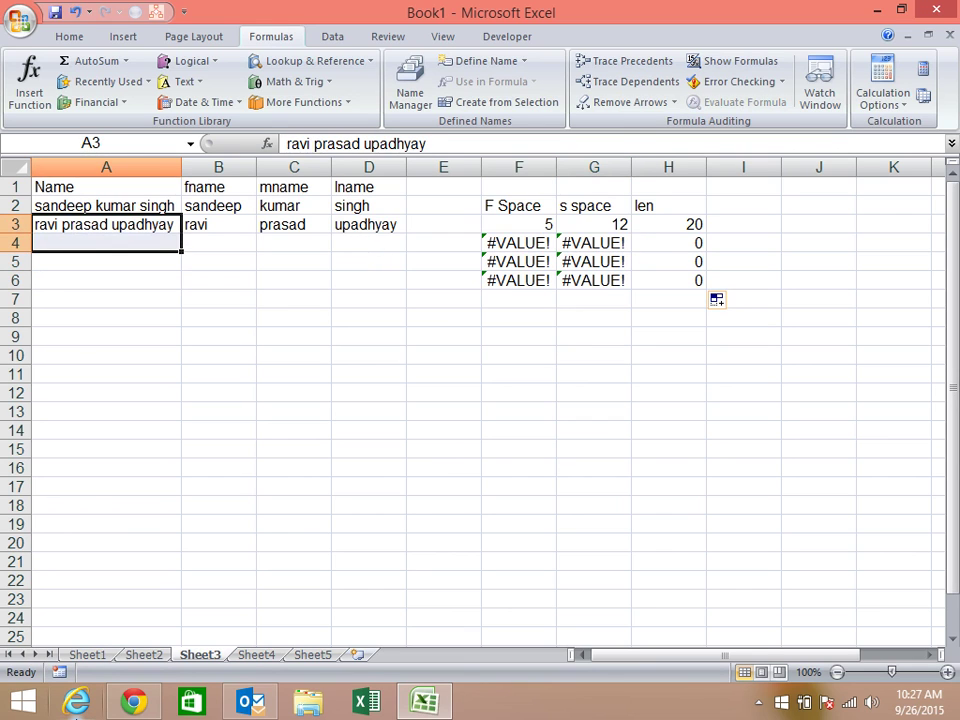
Replace the full name in A3 with a shorter three-word name.
text(r k singh)
key(Return)
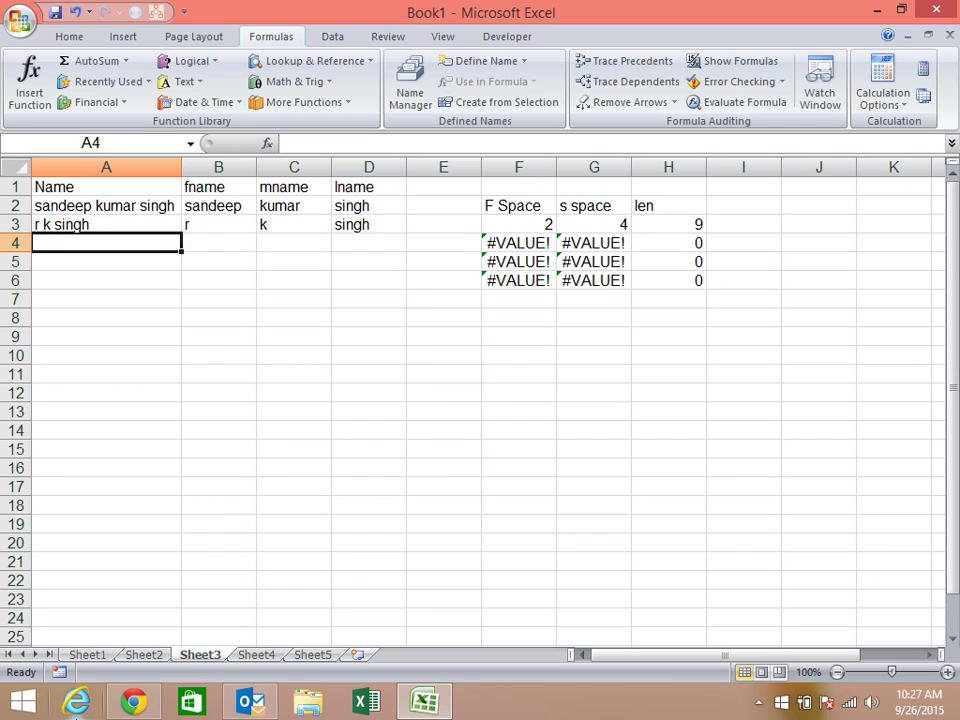
click(105, 205)
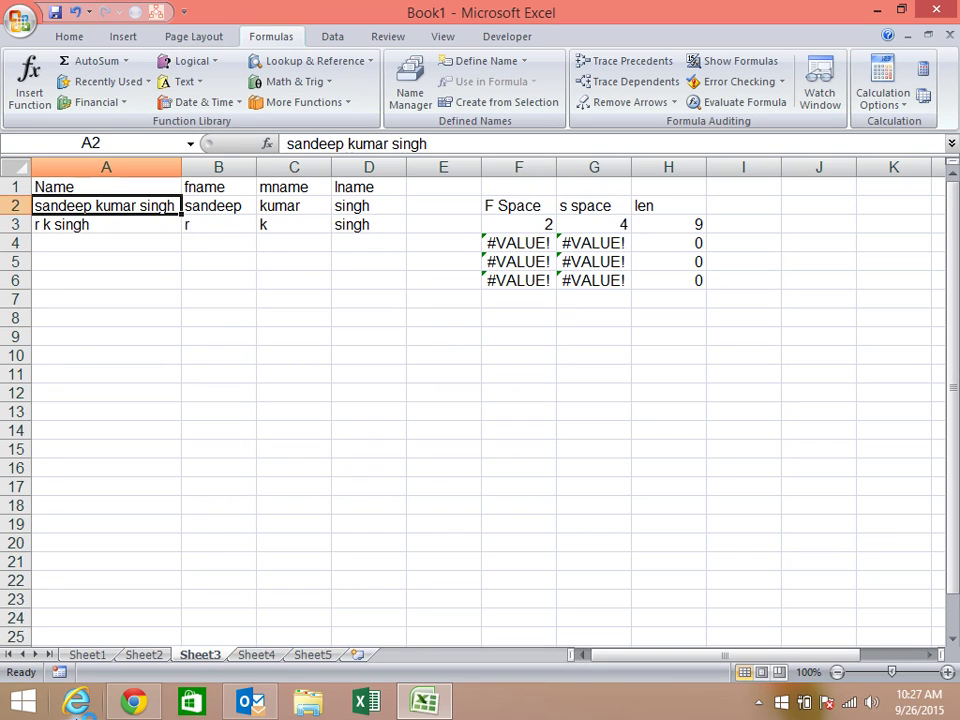
Check row 3's formulas split the new name correctly, with helper values 2, 4 and 9.
click(105, 224)
click(368, 224)
click(518, 224)
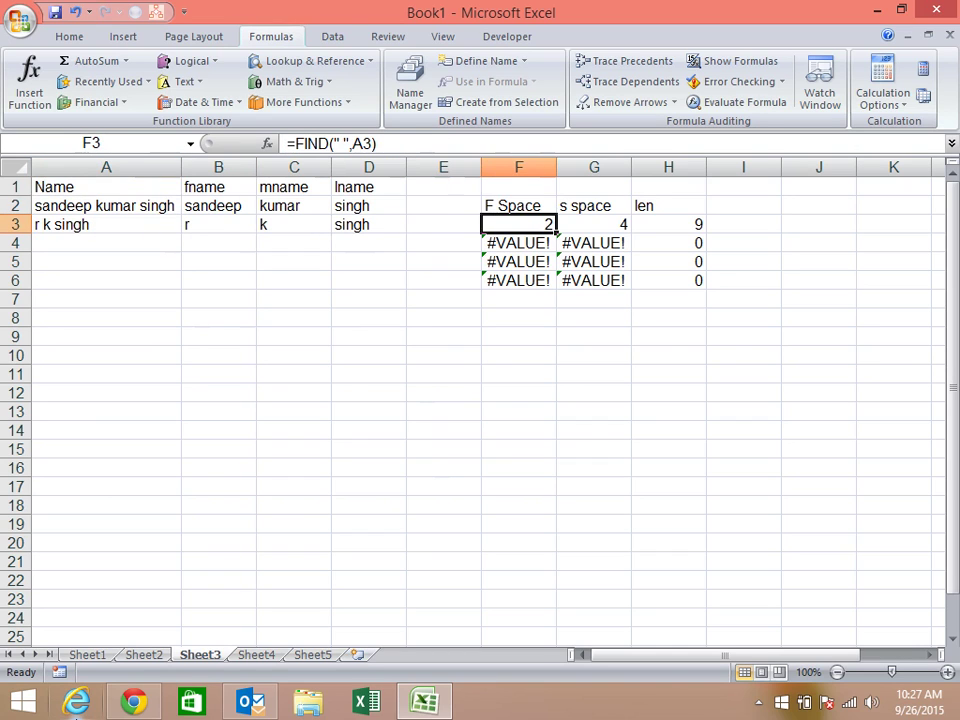
click(593, 224)
click(668, 224)
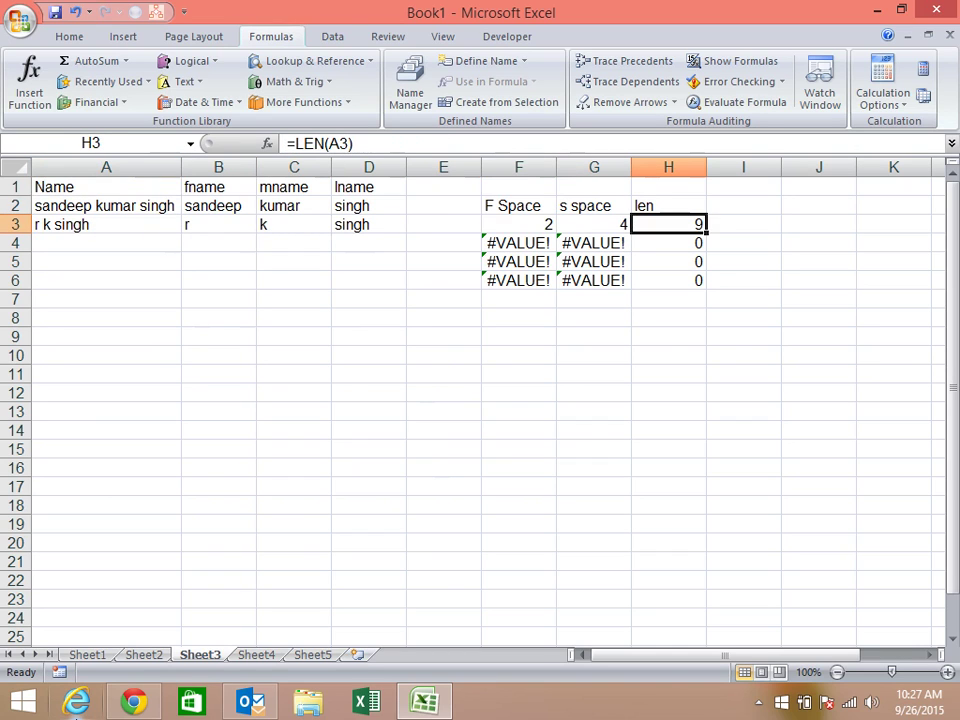
click(593, 224)
click(518, 224)
click(443, 224)
click(368, 224)
click(293, 224)
click(218, 224)
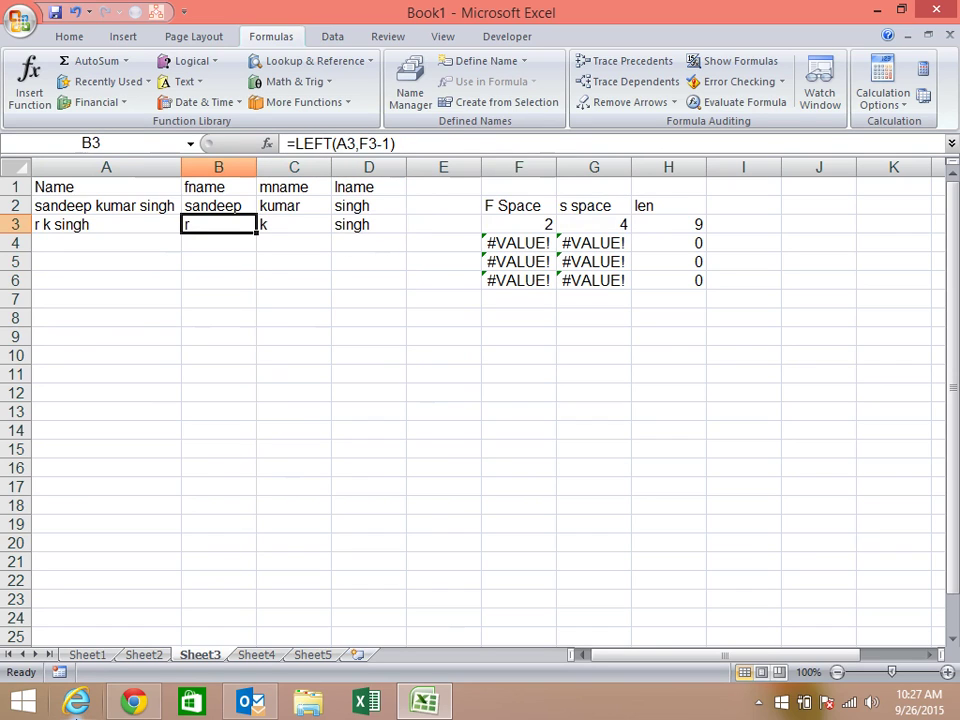
click(293, 224)
click(368, 224)
click(293, 224)
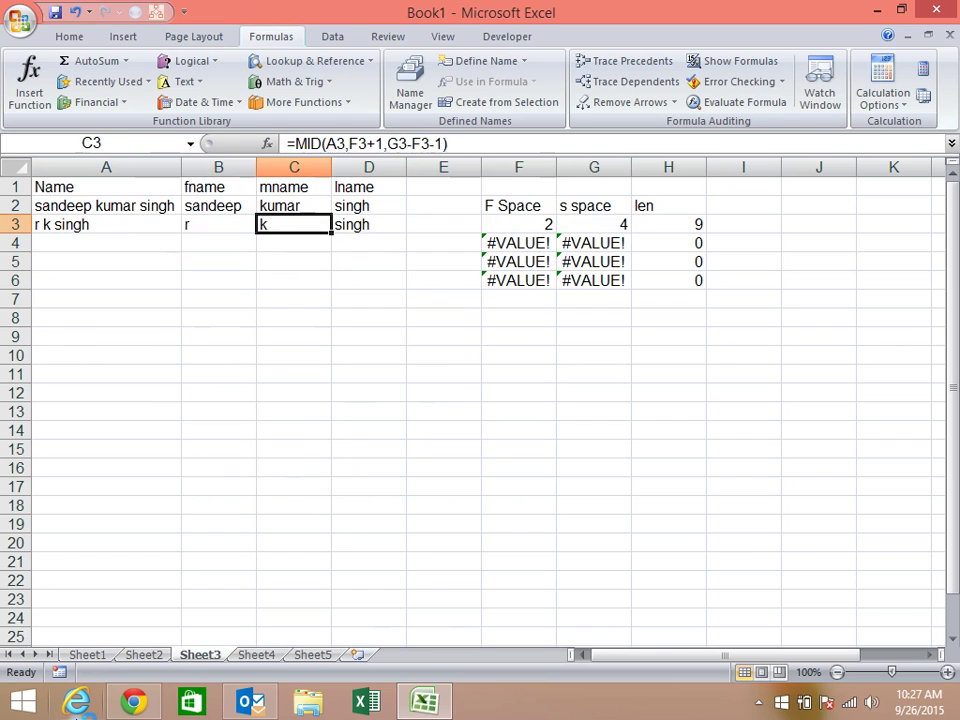
click(218, 224)
click(106, 224)
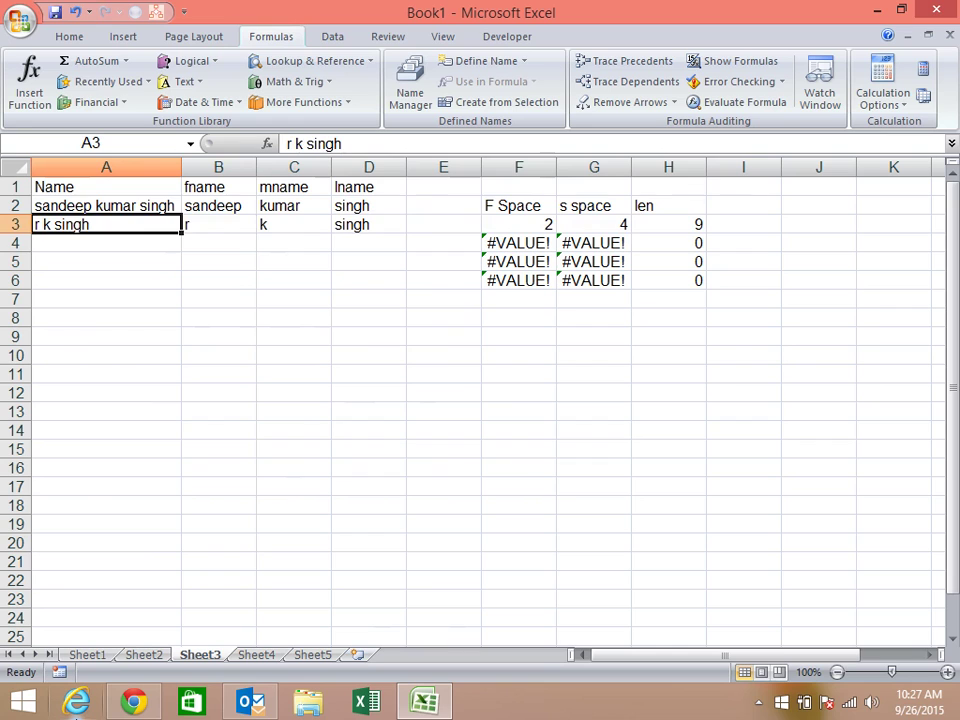
click(106, 243)
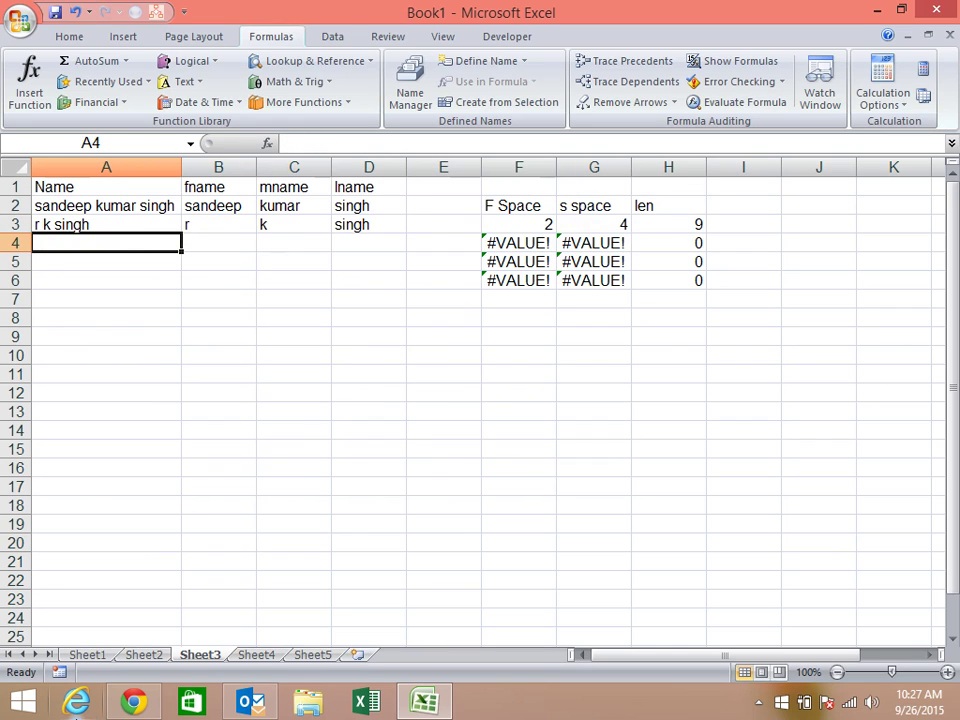
Enter a two-word name in A4 and fill B4:D4 from row 3, exposing #VALUE! errors.
text(ravi k)
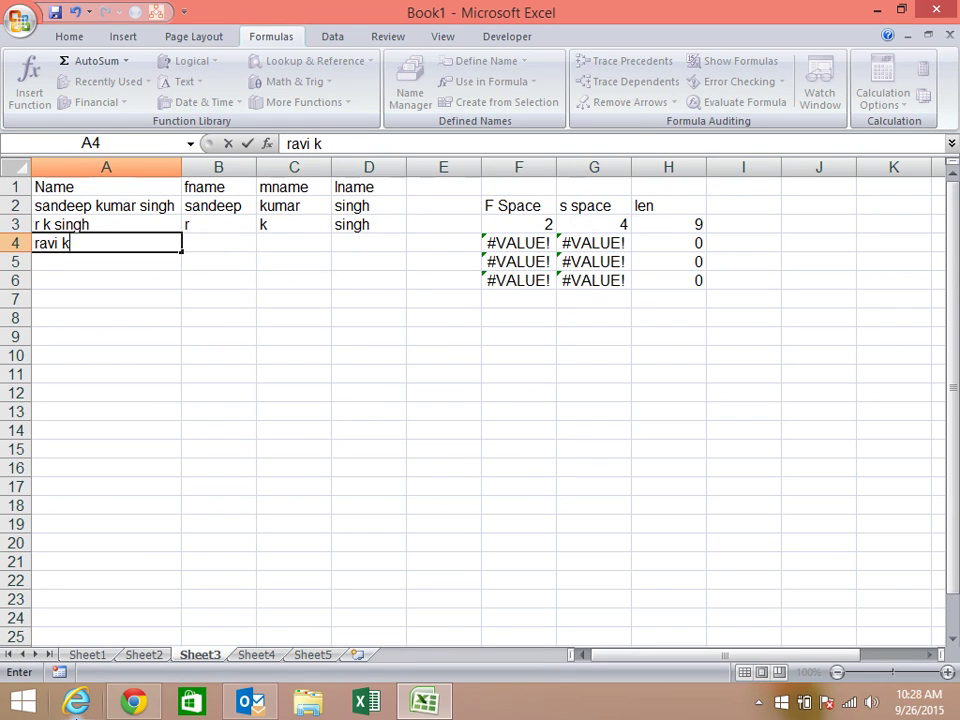
text(umar)
click(218, 243)
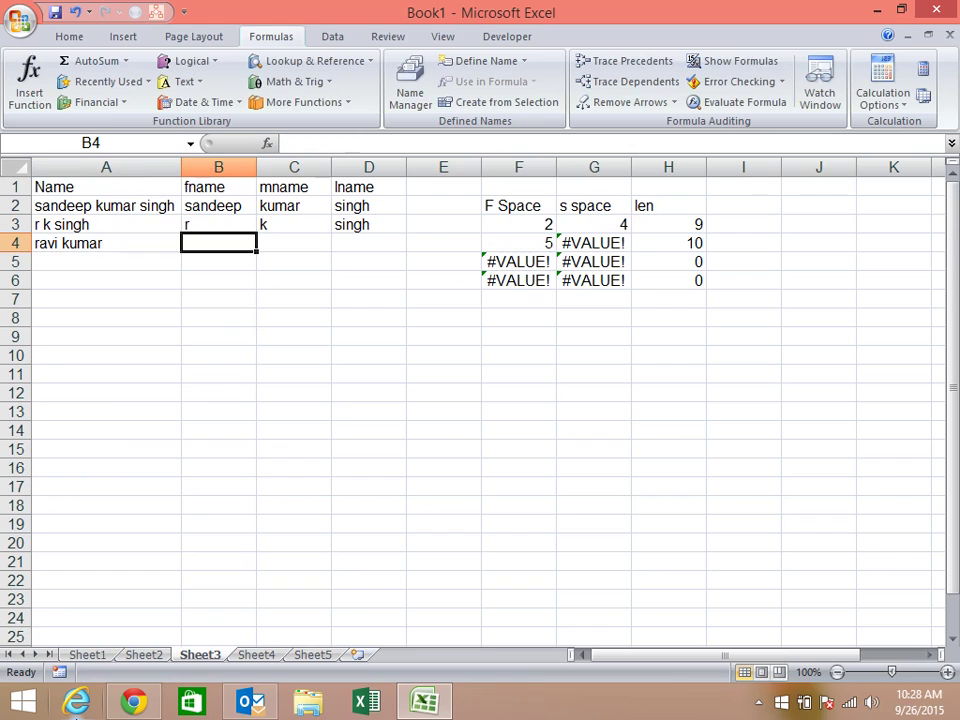
drag(218, 243, 368, 243)
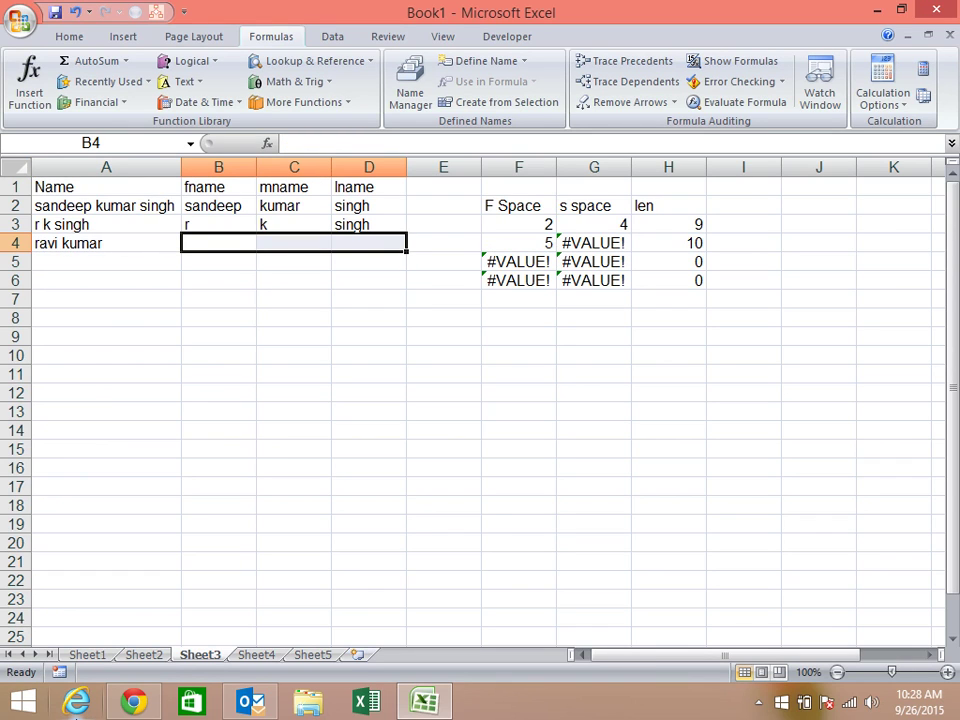
key(ctrl+d)
click(218, 262)
click(218, 243)
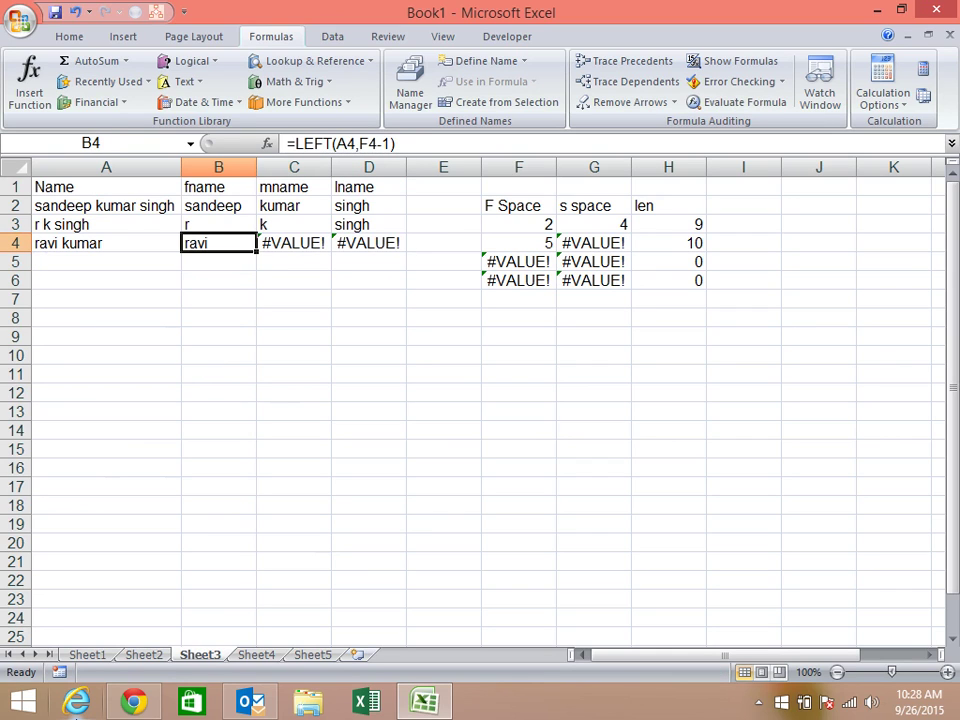
click(293, 243)
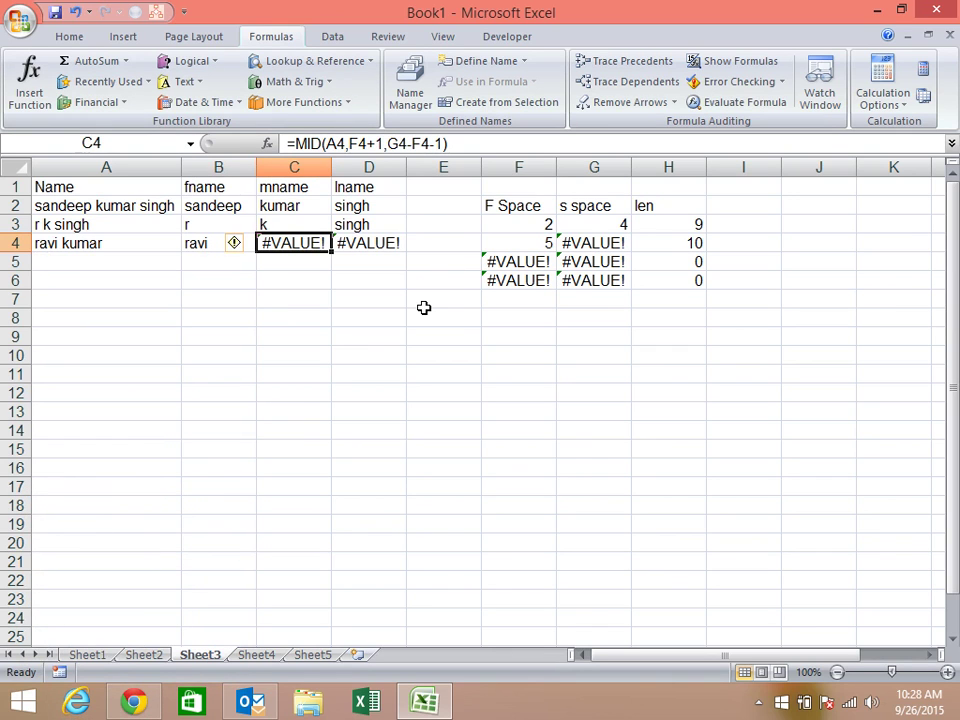
click(196, 242)
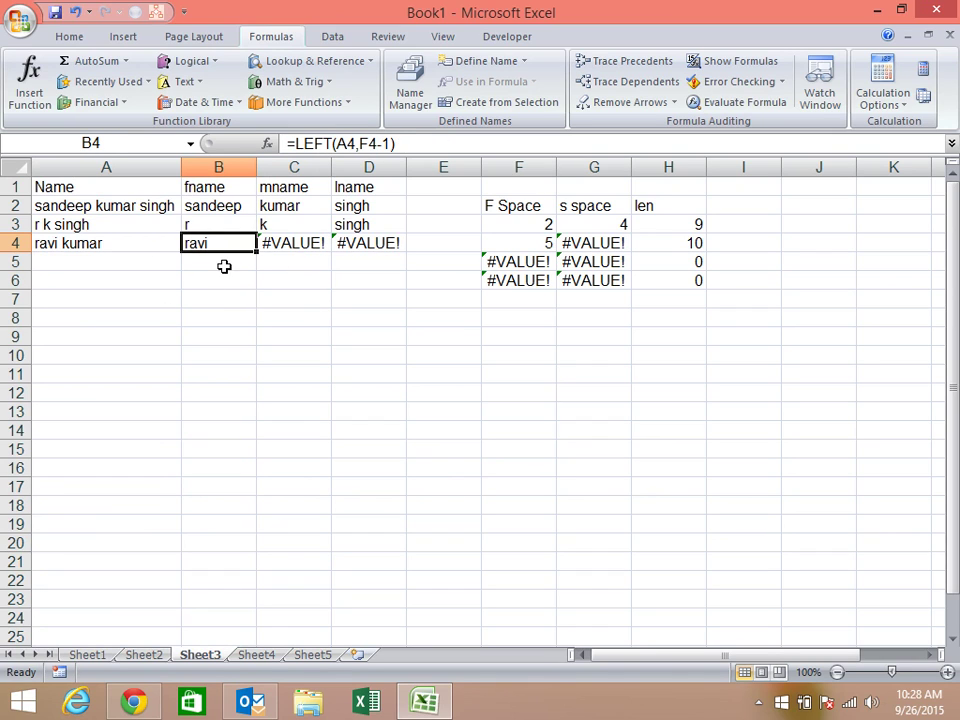
click(143, 243)
Replace A4 with a three-word name and confirm B4:D4 split it without errors.
text(p)
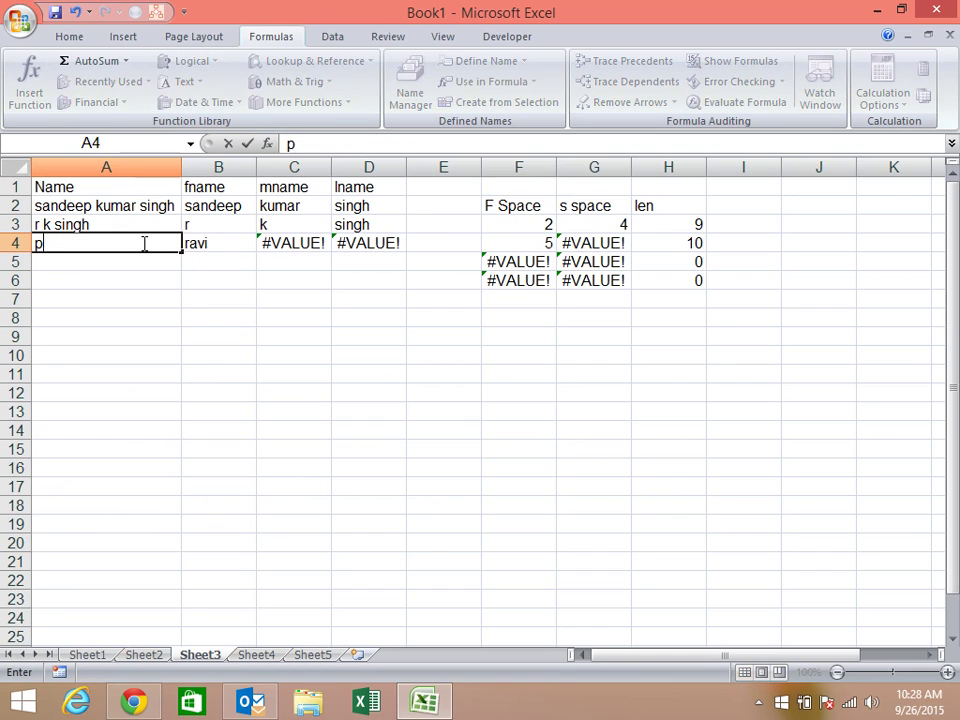
text(itu)
text( kr sharma)
key(Return)
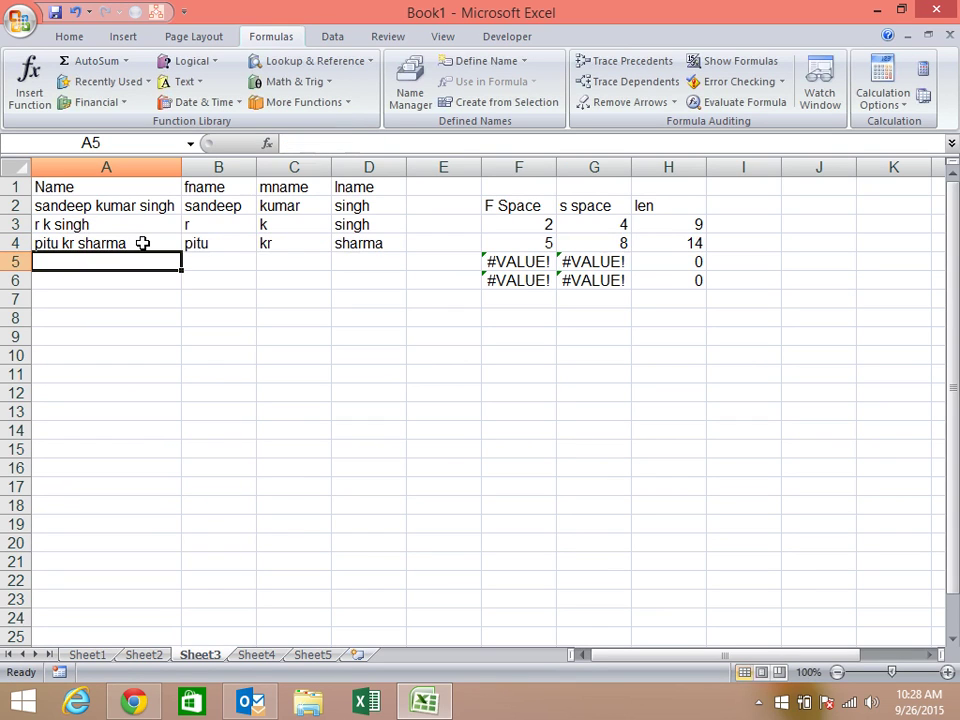
key(Up)
key(Right)
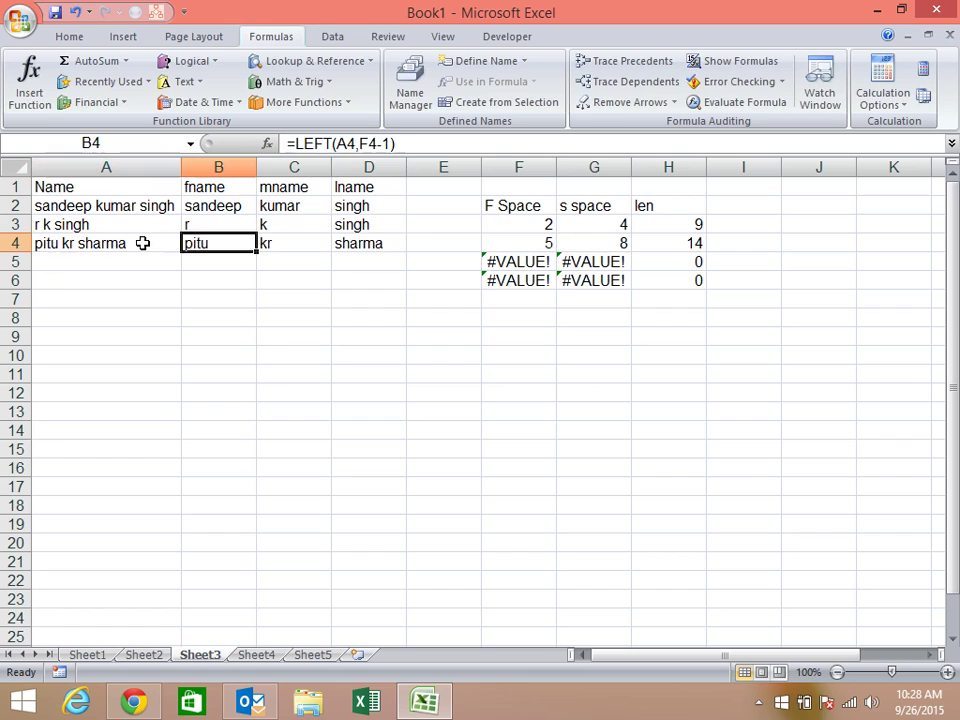
key(Right)
key(Right)
key(Left)
key(Left)
key(Left)
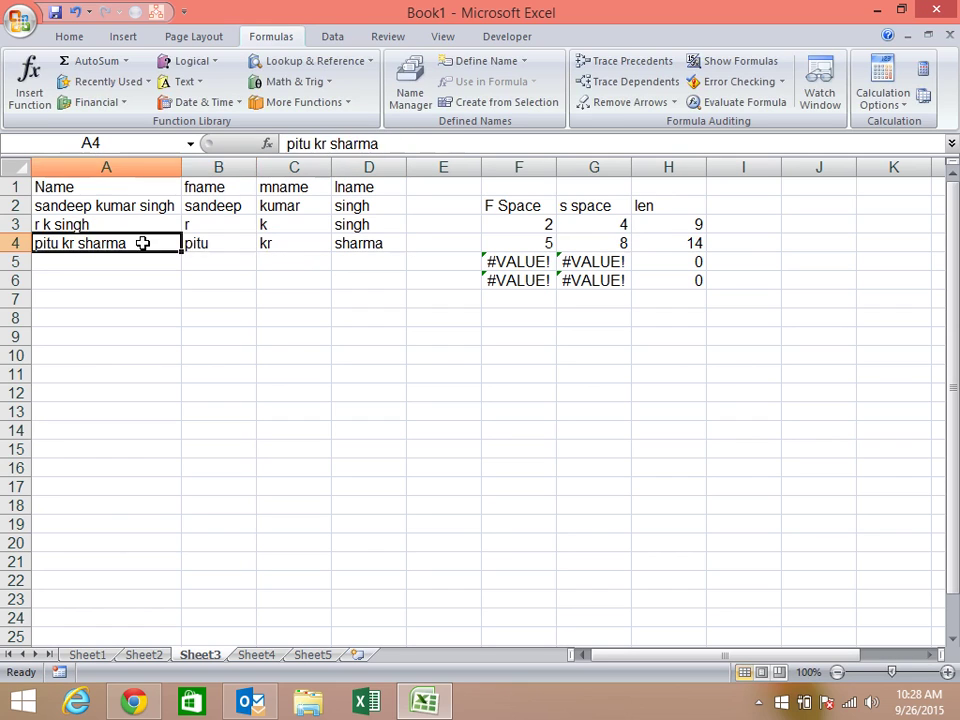
key(Right)
key(Right)
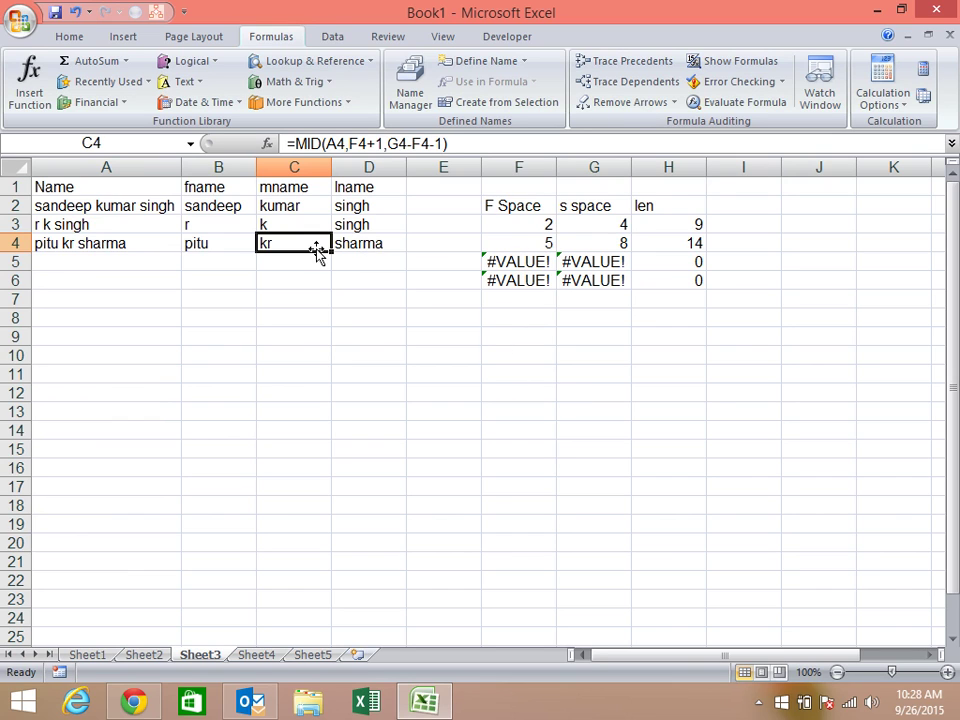
click(231, 243)
click(531, 245)
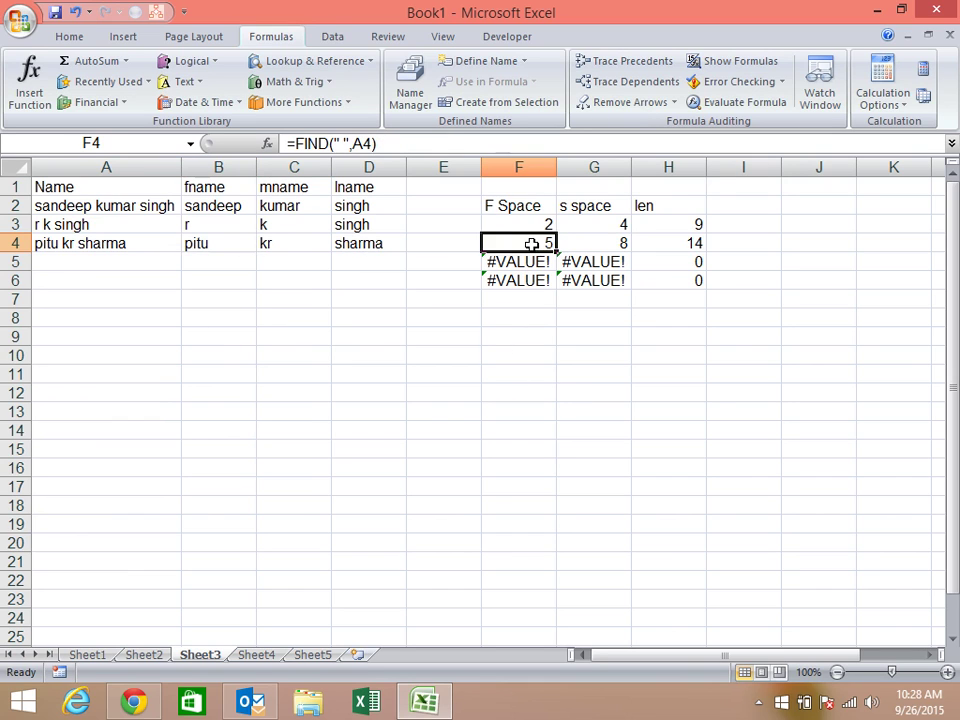
click(201, 245)
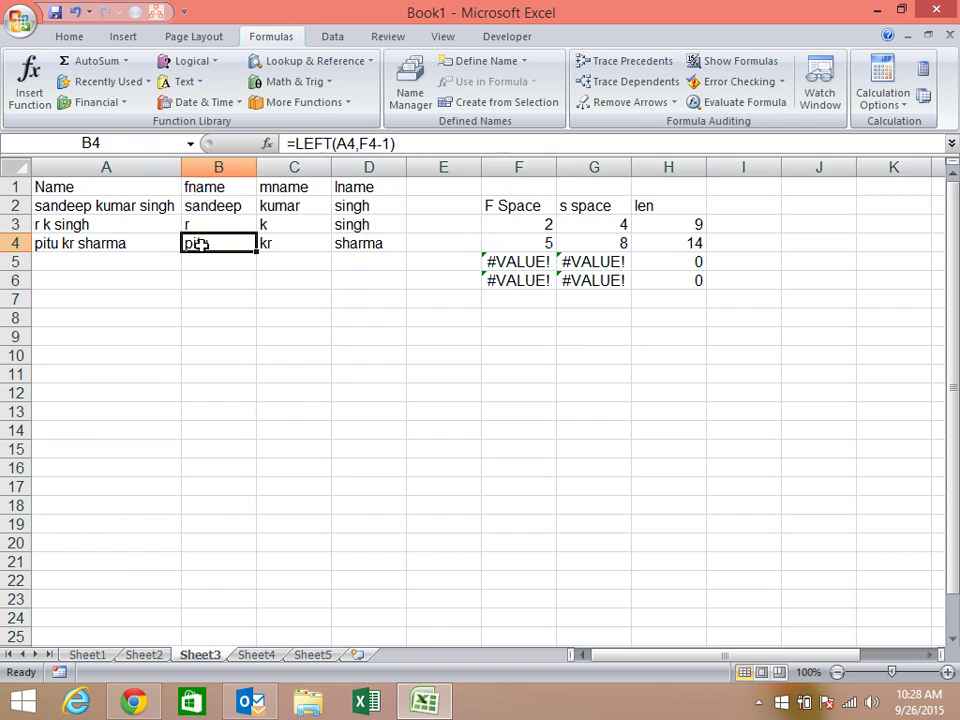
key(F2)
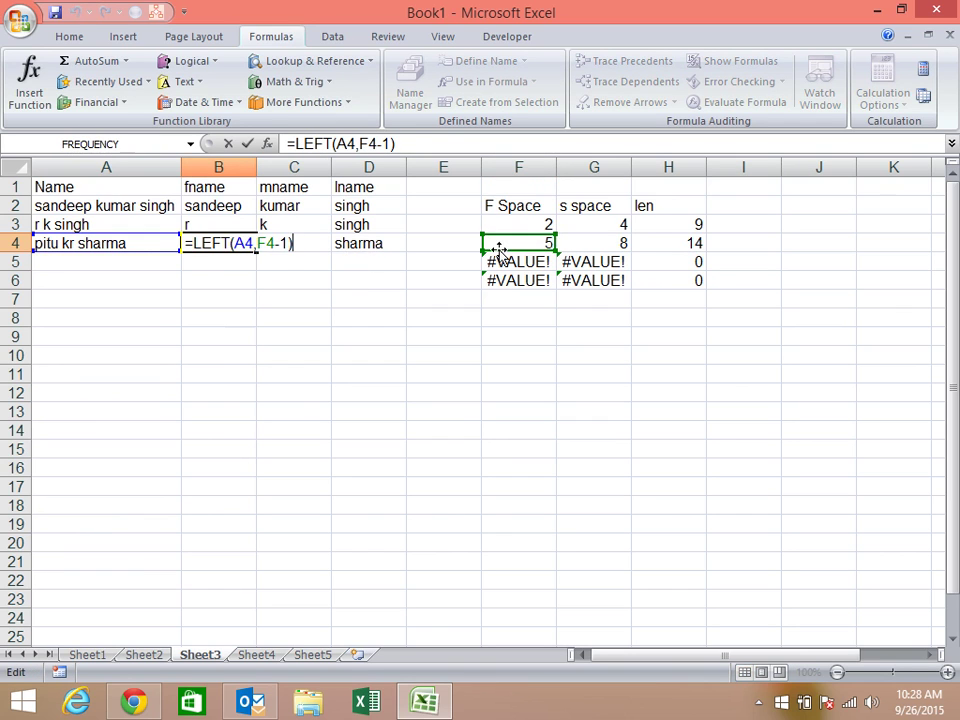
key(Escape)
double_click(311, 244)
key(Escape)
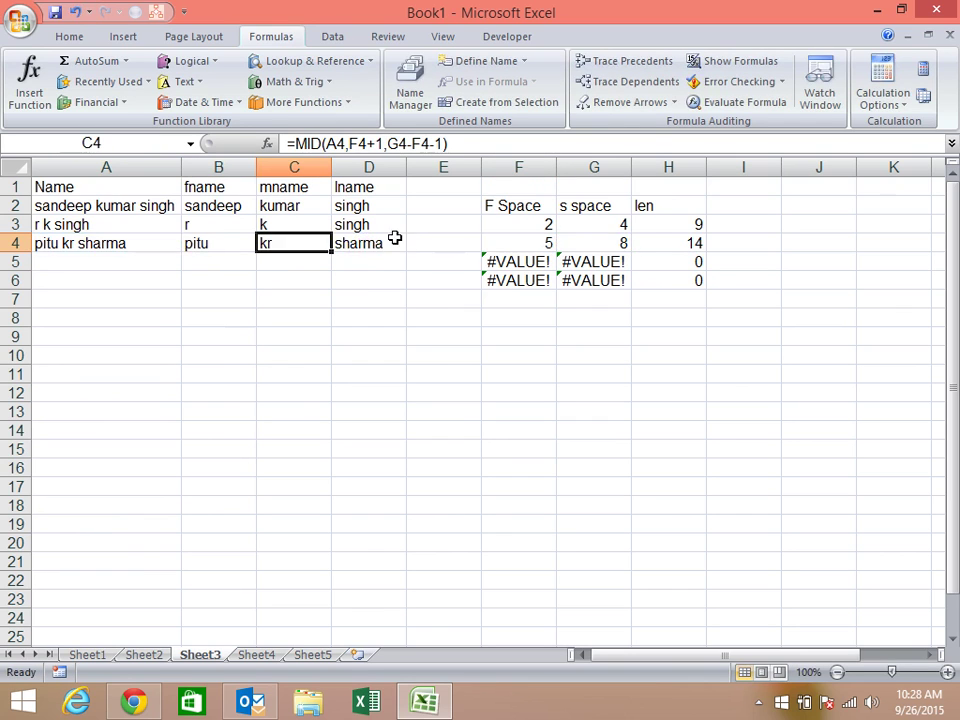
click(375, 243)
key(F2)
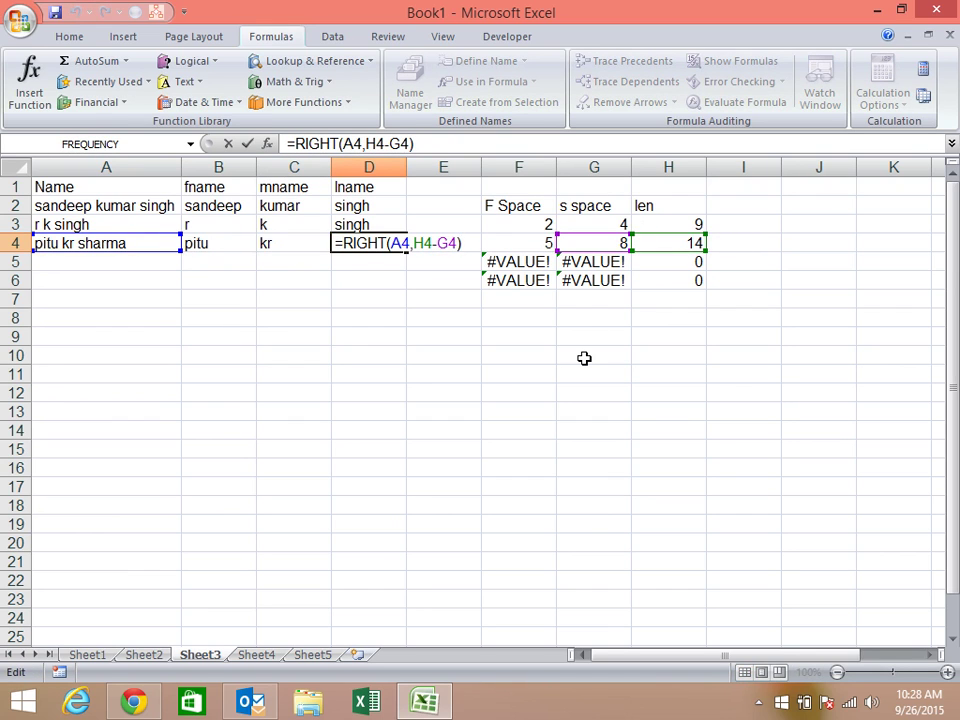
key(Escape)
drag(245, 243, 300, 245)
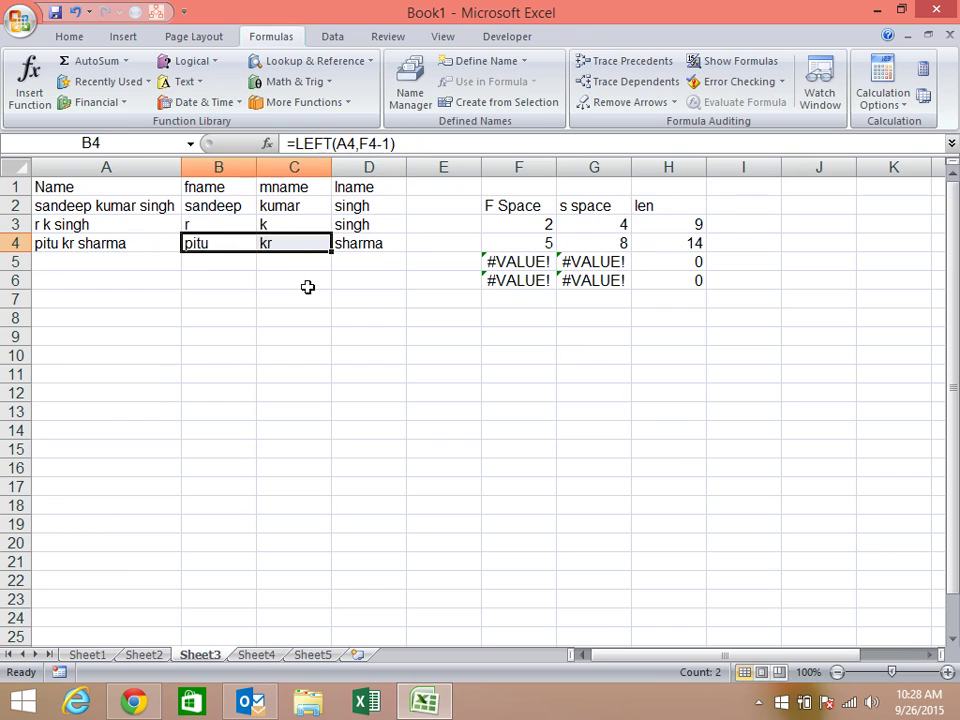
click(550, 243)
click(618, 242)
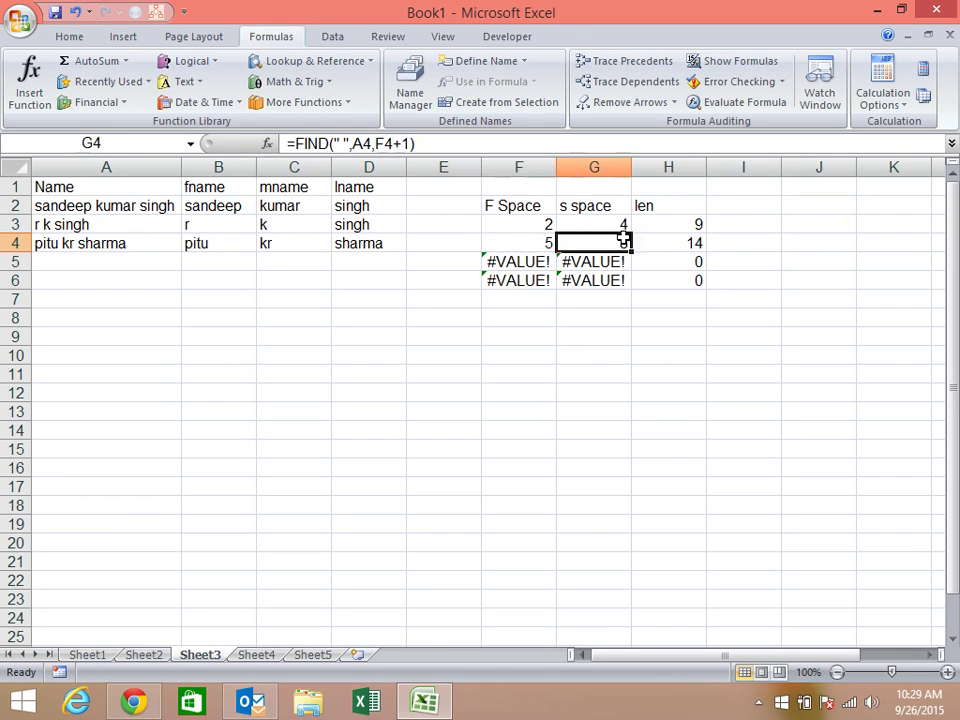
click(700, 243)
click(529, 248)
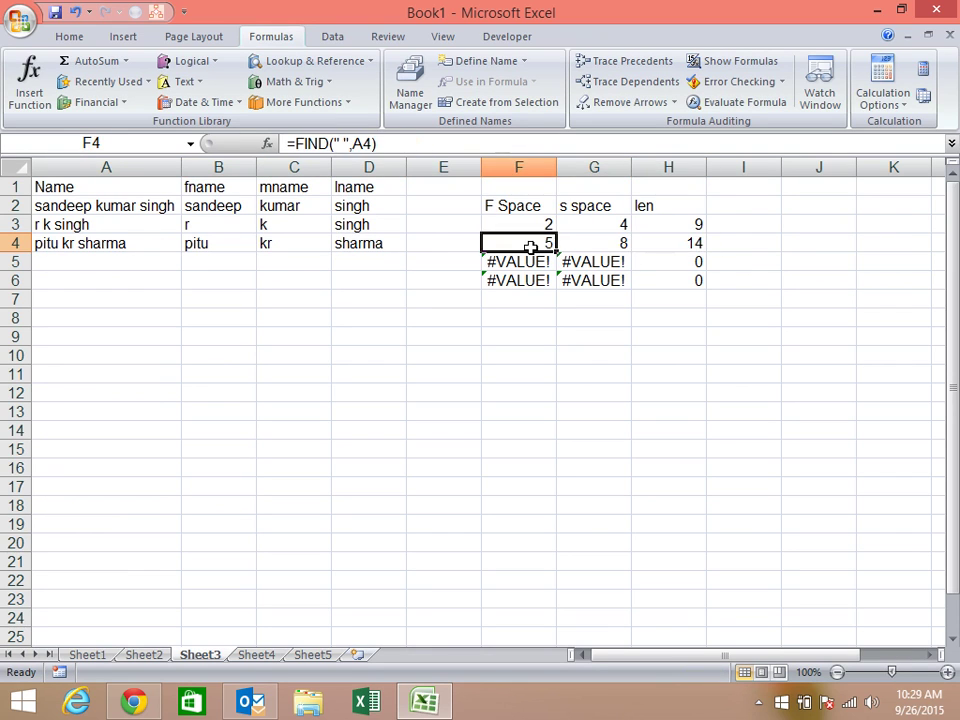
double_click(530, 247)
key(Escape)
click(585, 246)
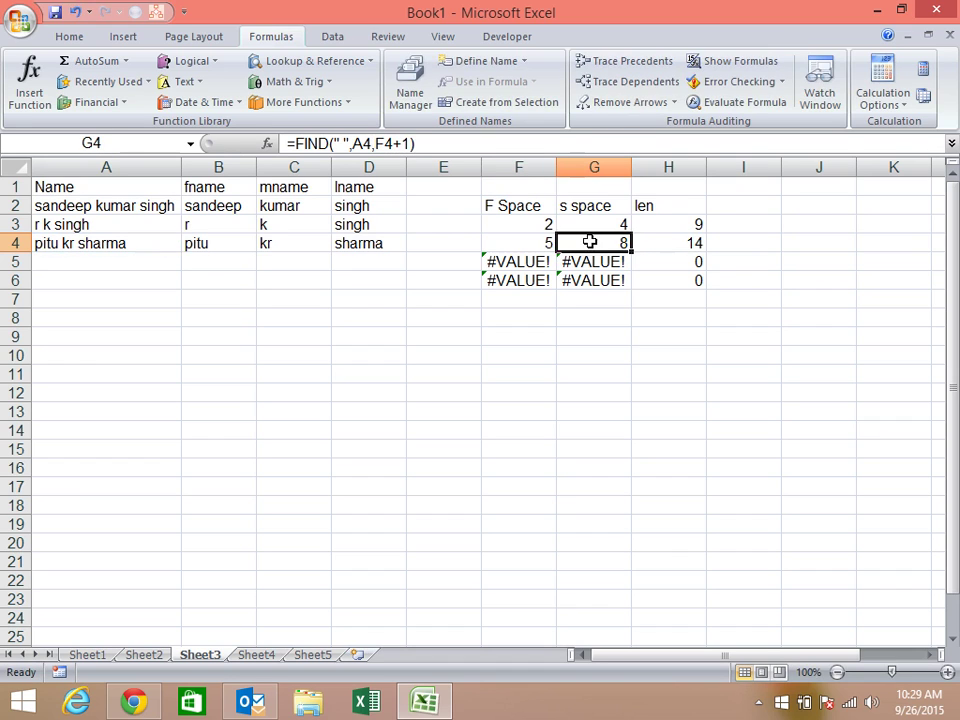
double_click(590, 252)
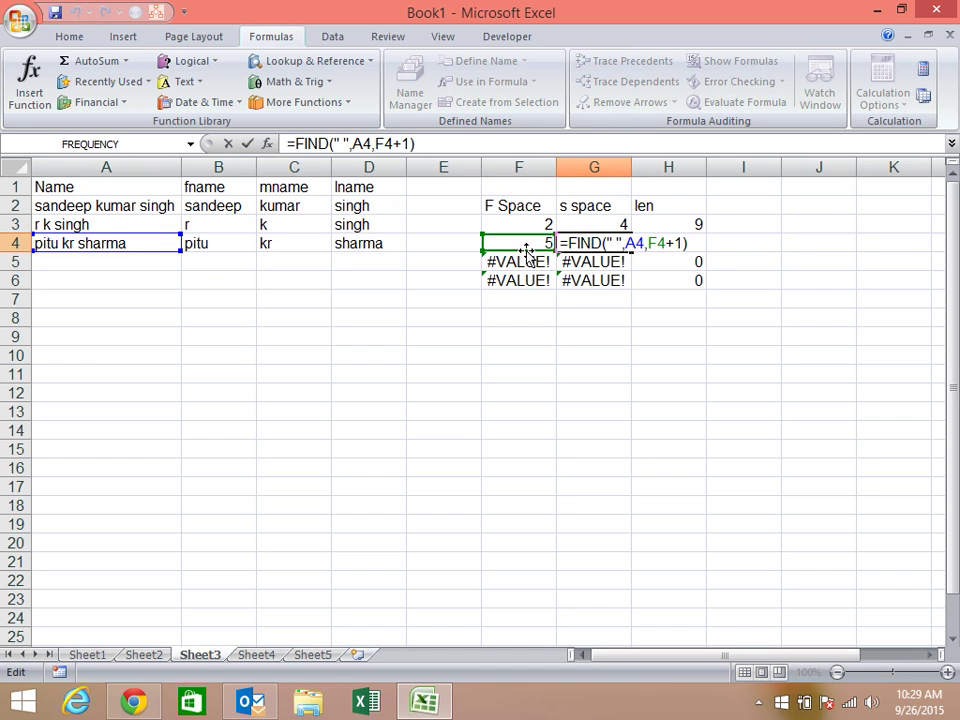
key(Escape)
click(658, 246)
double_click(660, 247)
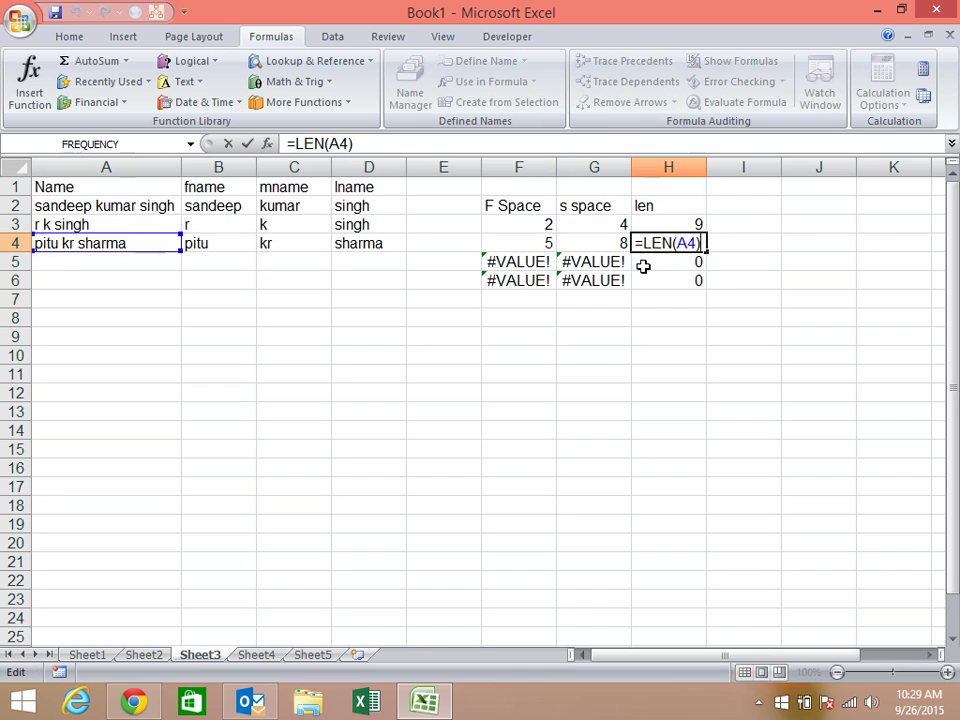
key(Escape)
click(597, 246)
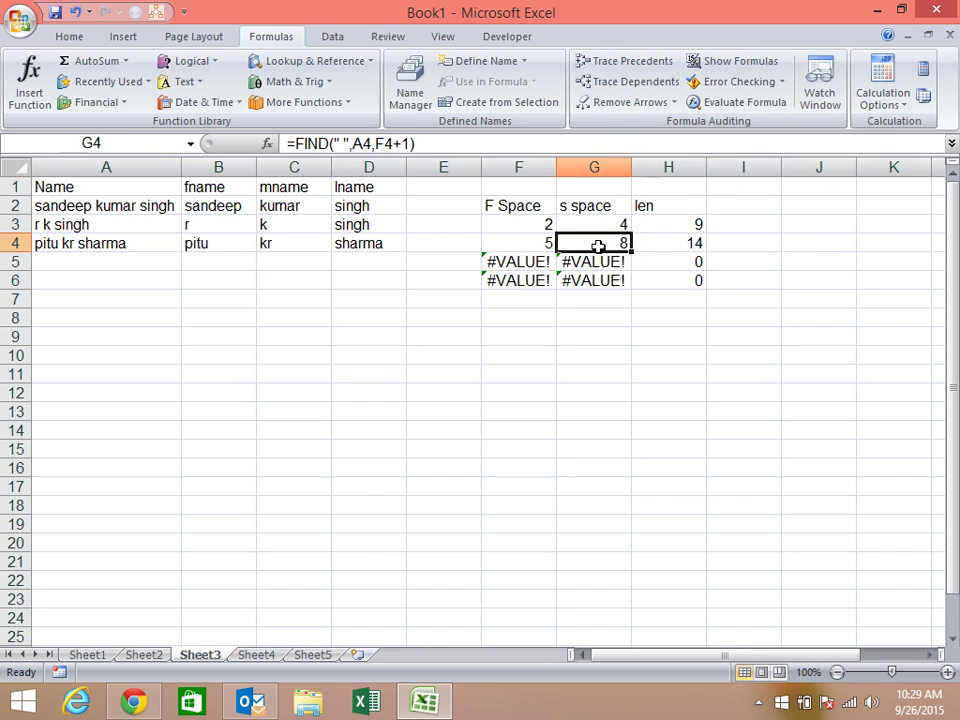
click(550, 246)
key(F2)
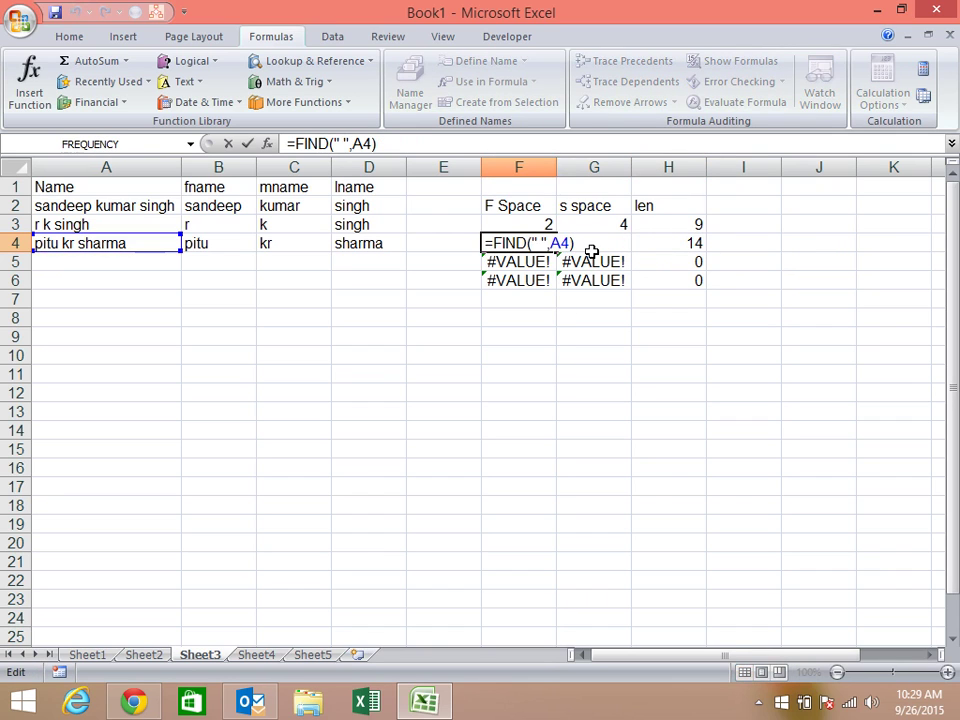
drag(591, 243, 462, 242)
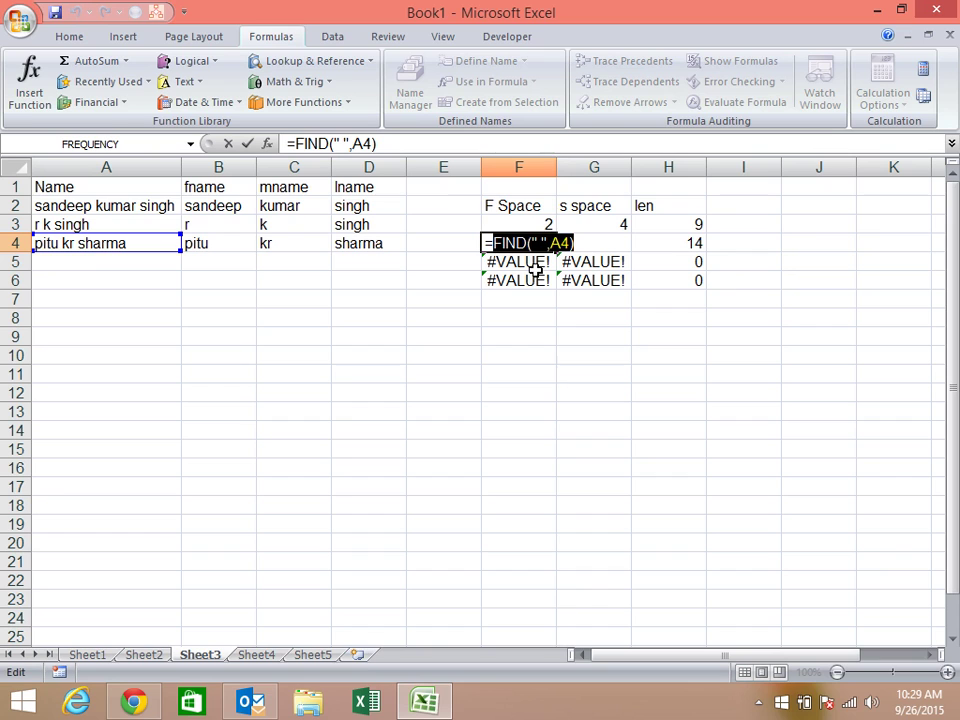
key(Escape)
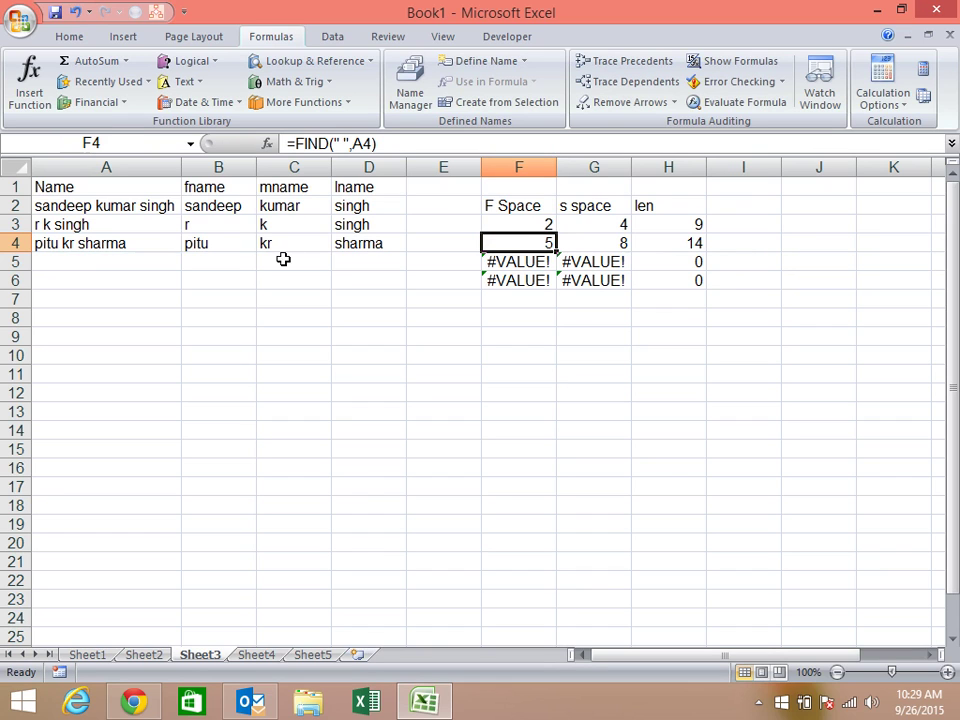
click(200, 245)
drag(200, 245, 683, 247)
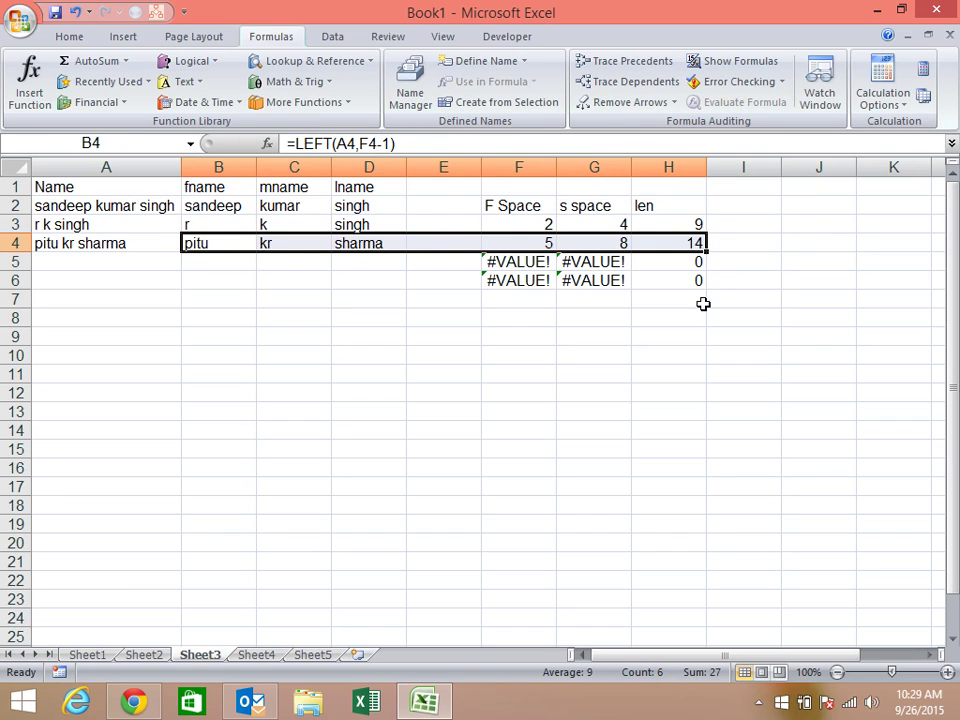
Replace F4 with FIND(" ",A4) in row 4's formulas, making B4 =LEFT(A4,FIND(" ",A4)-1).
key(ctrl+f)
drag(676, 326, 433, 290)
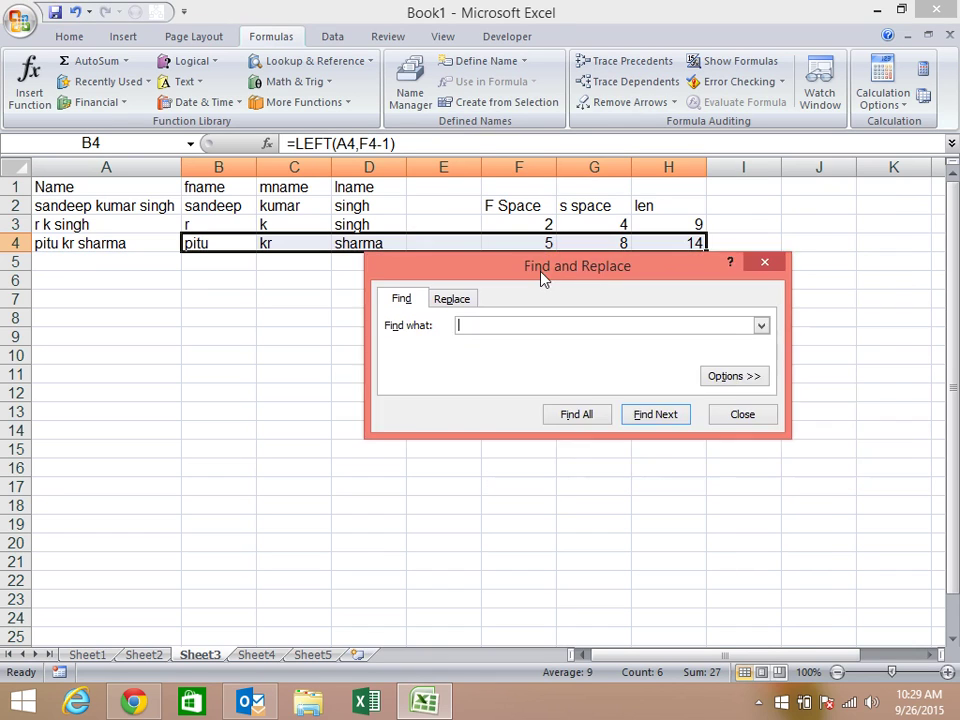
text(FIND(" ",A4))
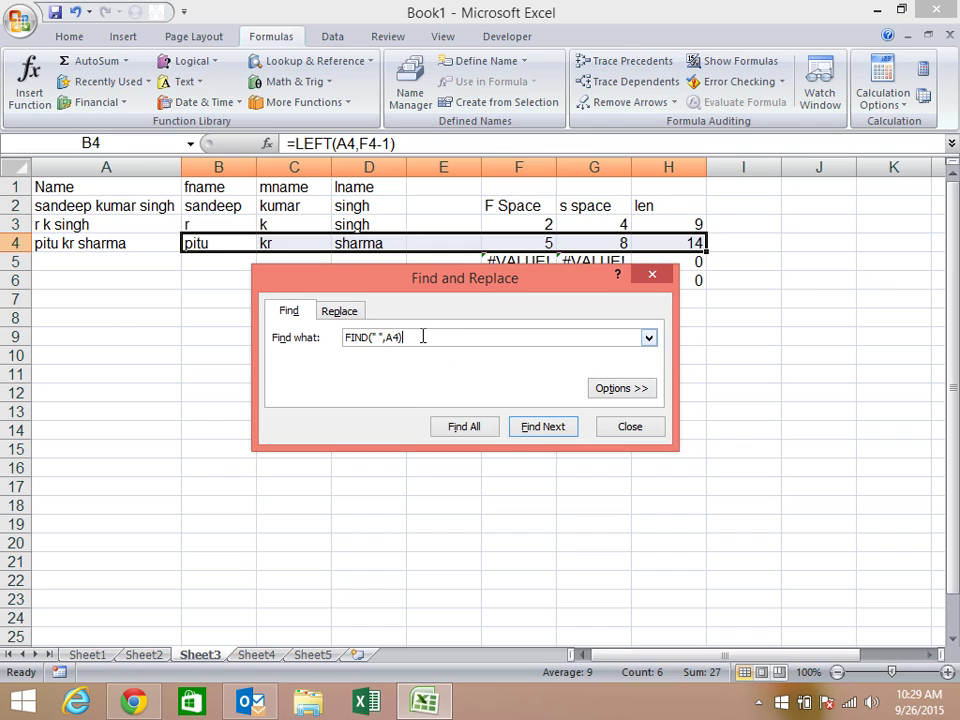
drag(422, 337, 275, 340)
key(ctrl+c)
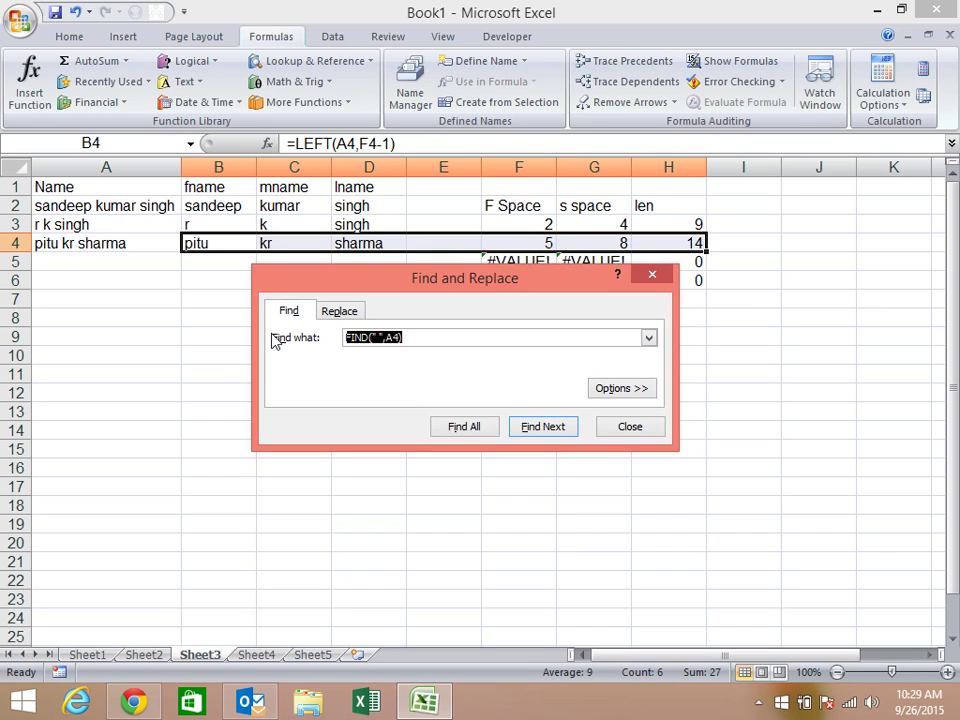
text(F4)
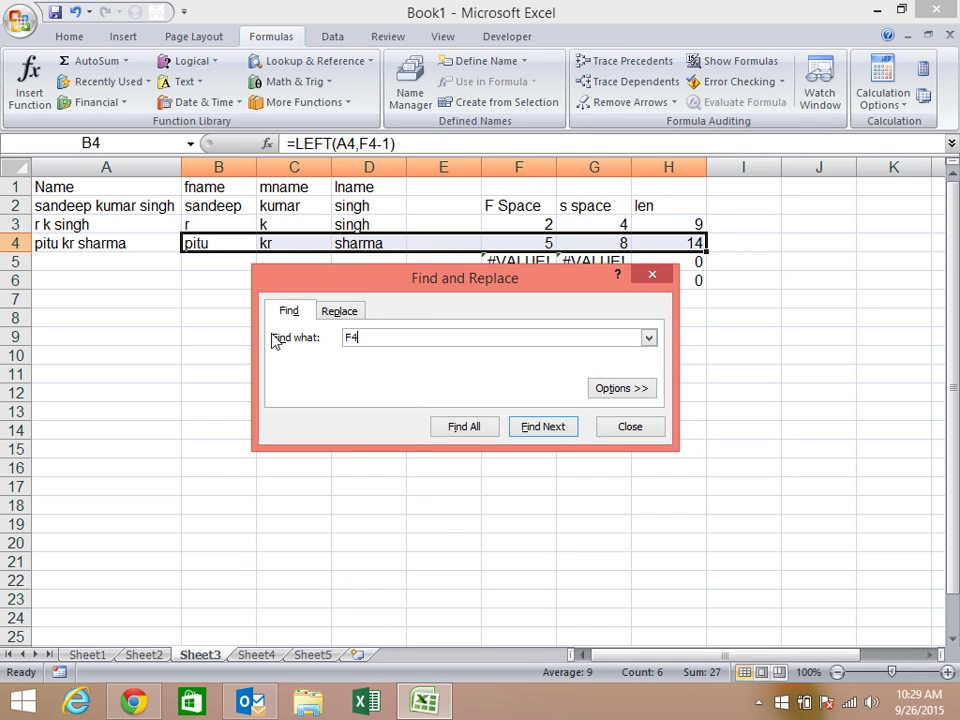
click(341, 311)
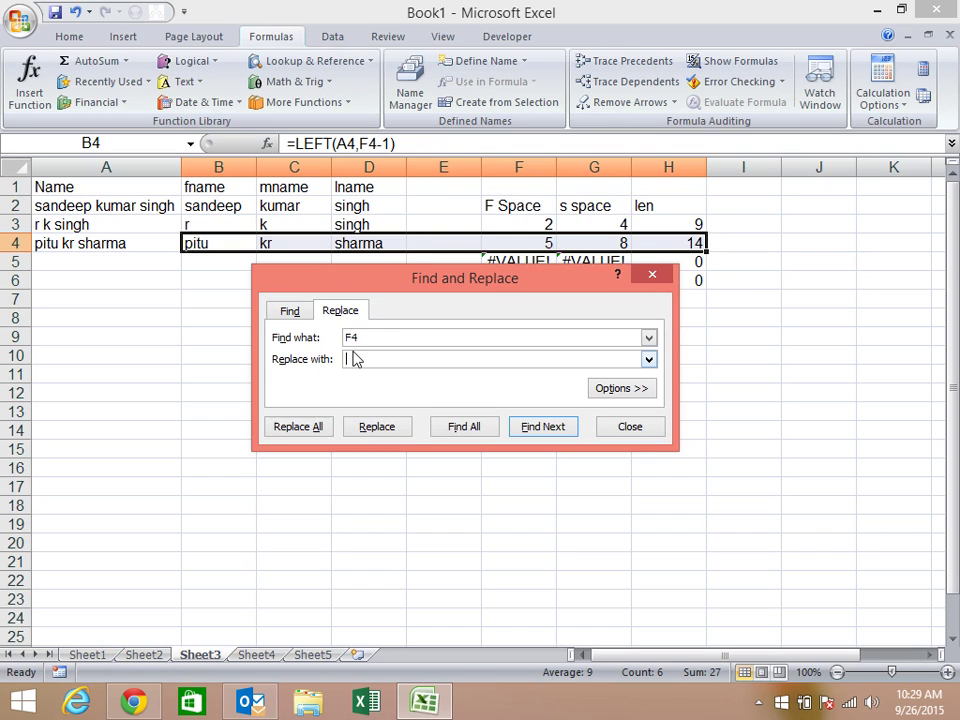
key(ctrl+v)
click(310, 430)
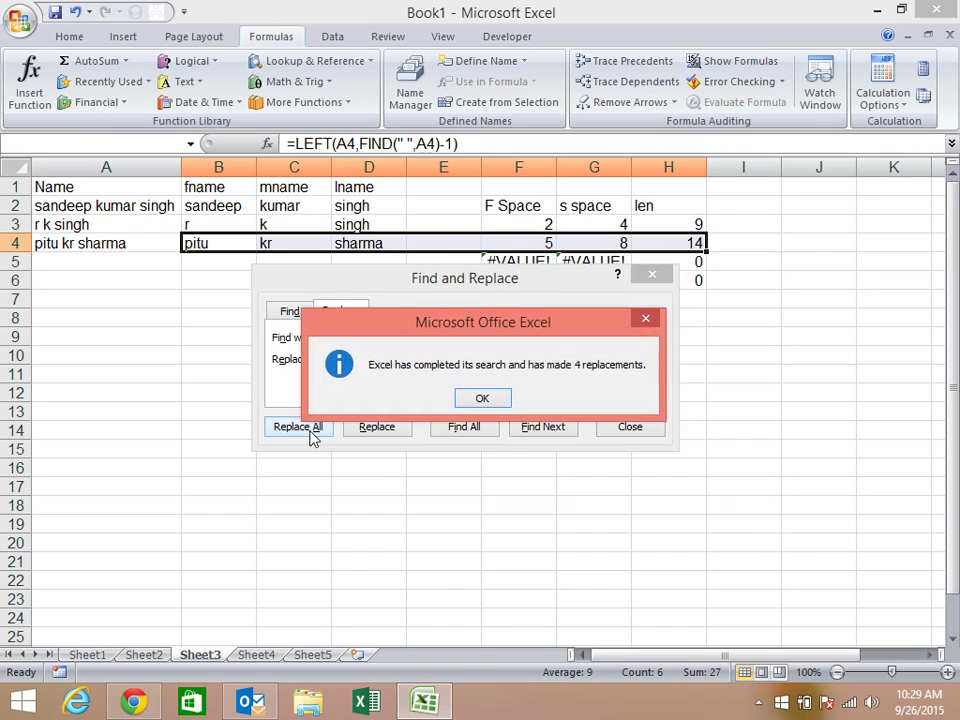
click(500, 397)
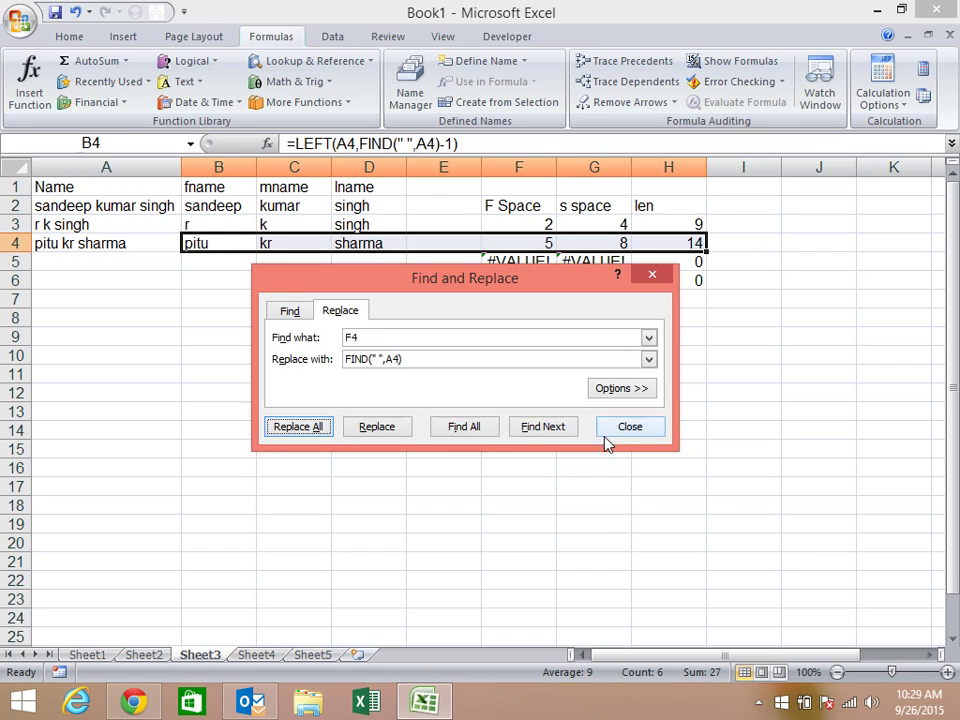
click(630, 426)
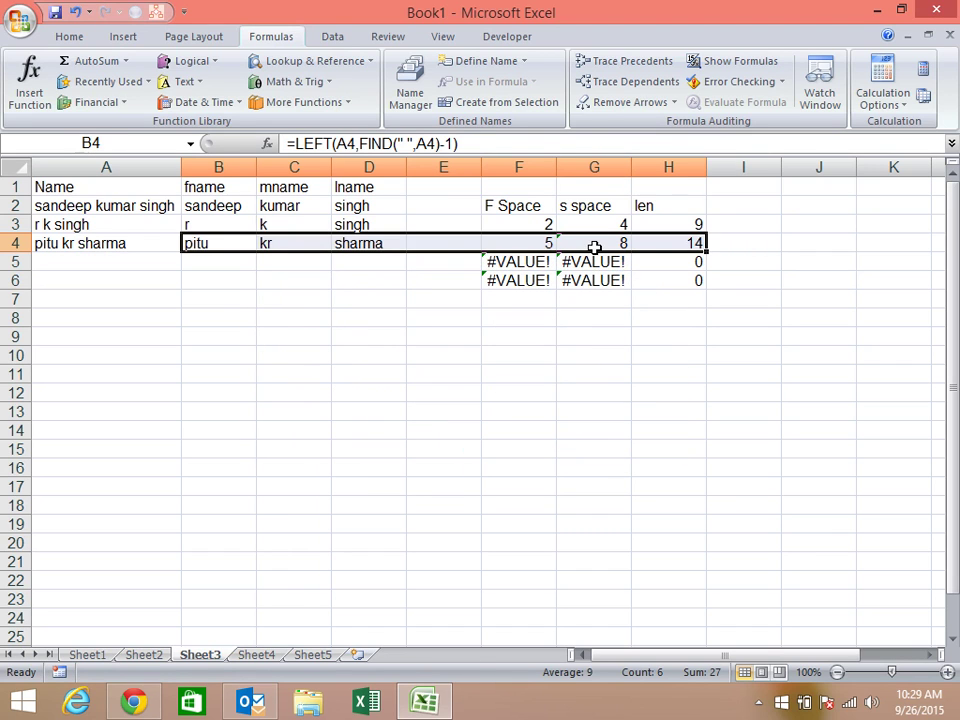
click(594, 247)
double_click(594, 246)
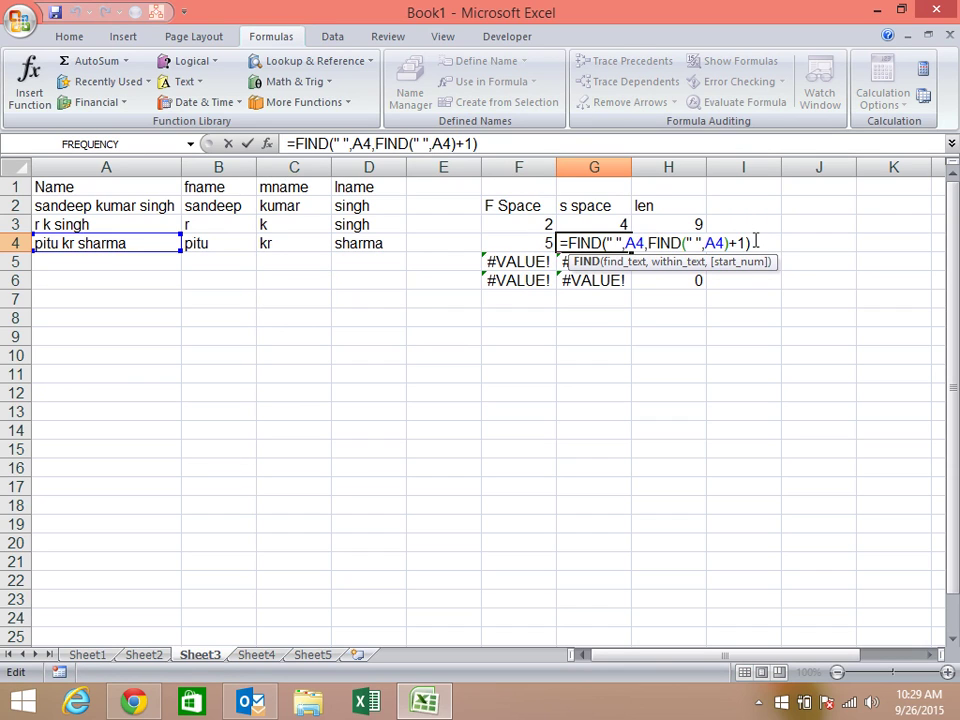
key(Escape)
click(232, 244)
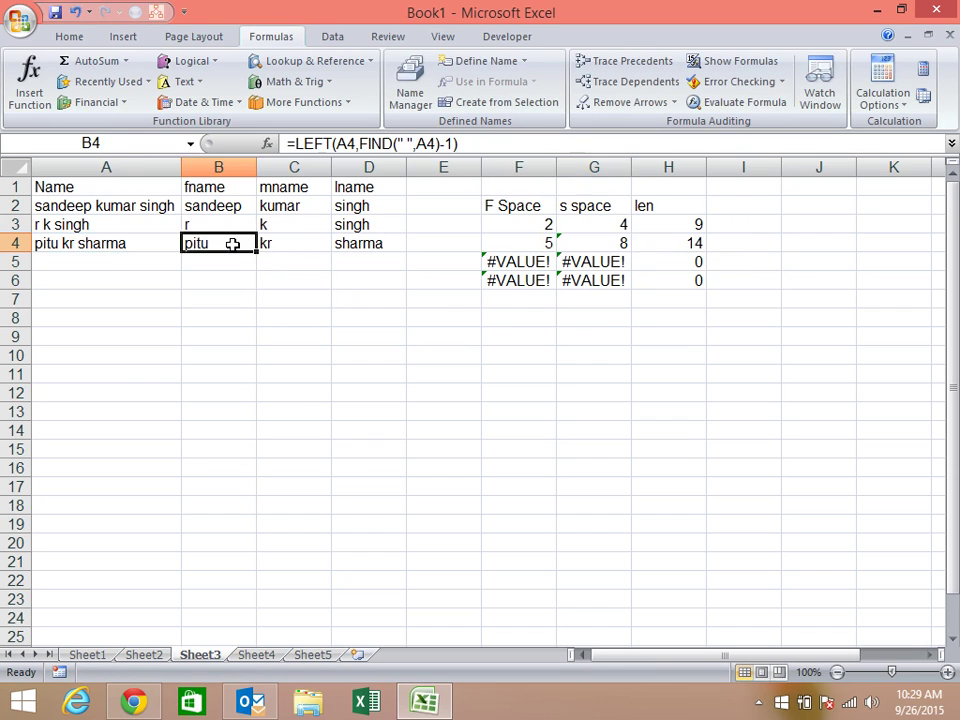
double_click(232, 244)
key(Escape)
double_click(291, 242)
key(Escape)
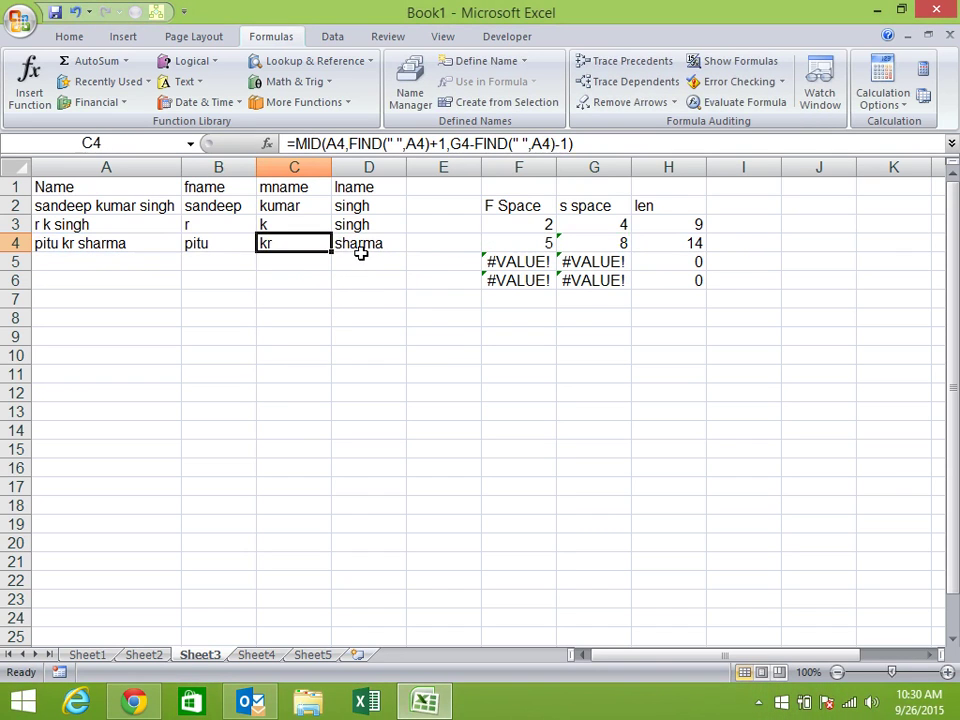
click(358, 244)
double_click(358, 244)
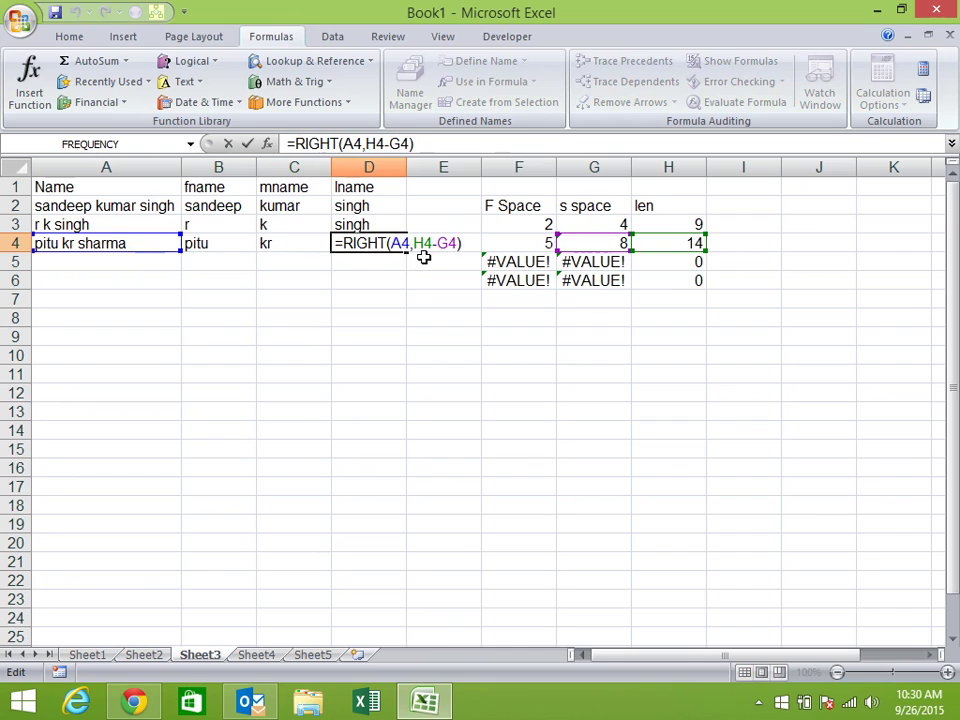
key(Escape)
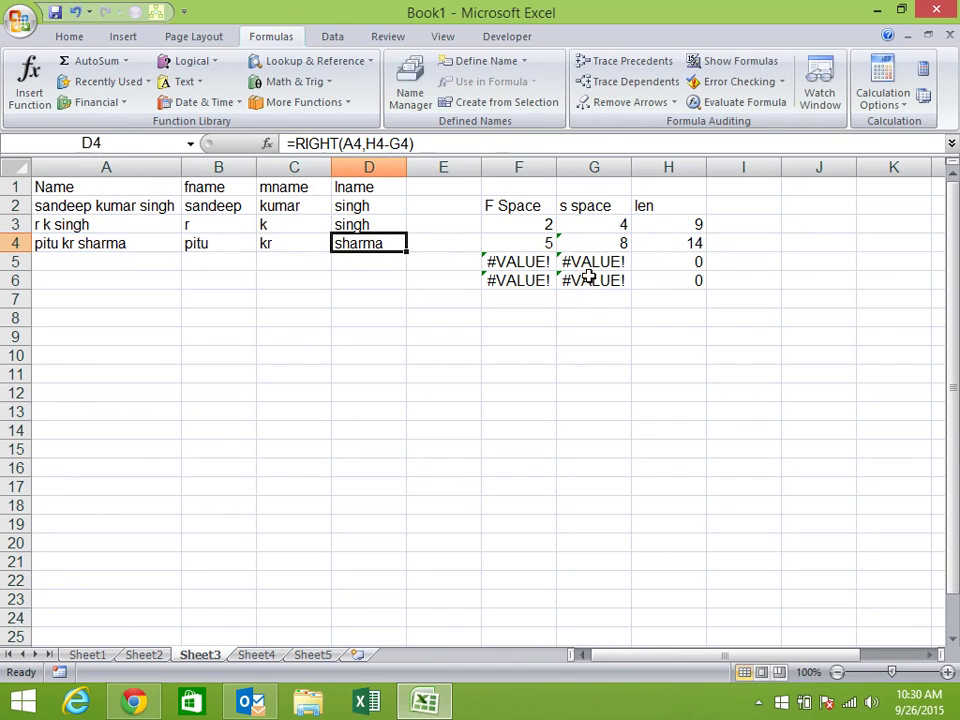
click(622, 242)
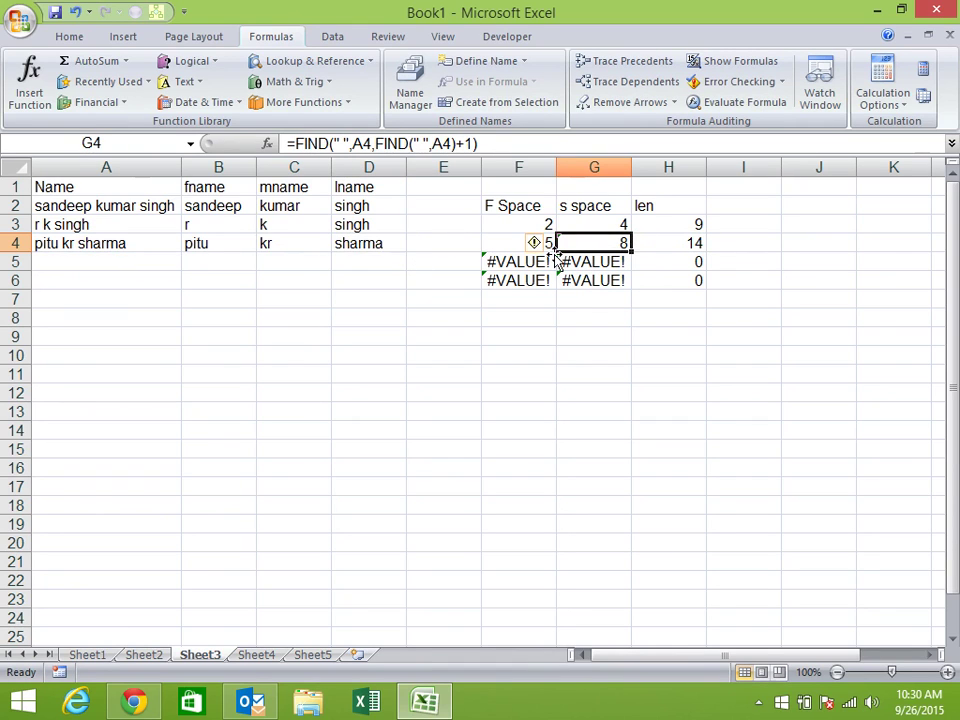
key(F2)
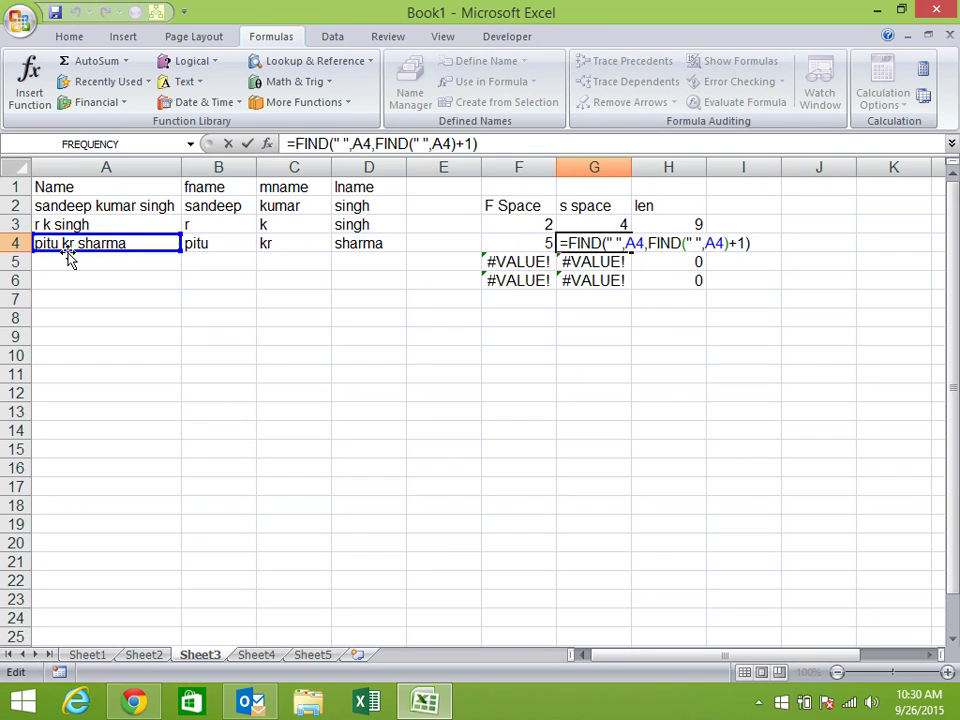
key(Escape)
drag(514, 145, 226, 108)
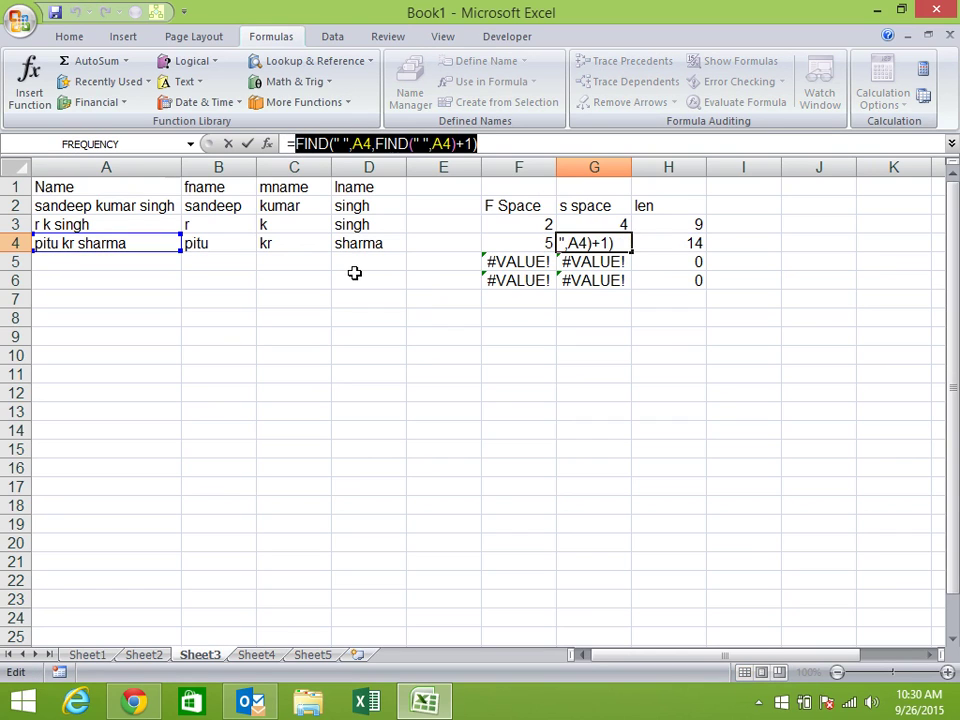
key(Escape)
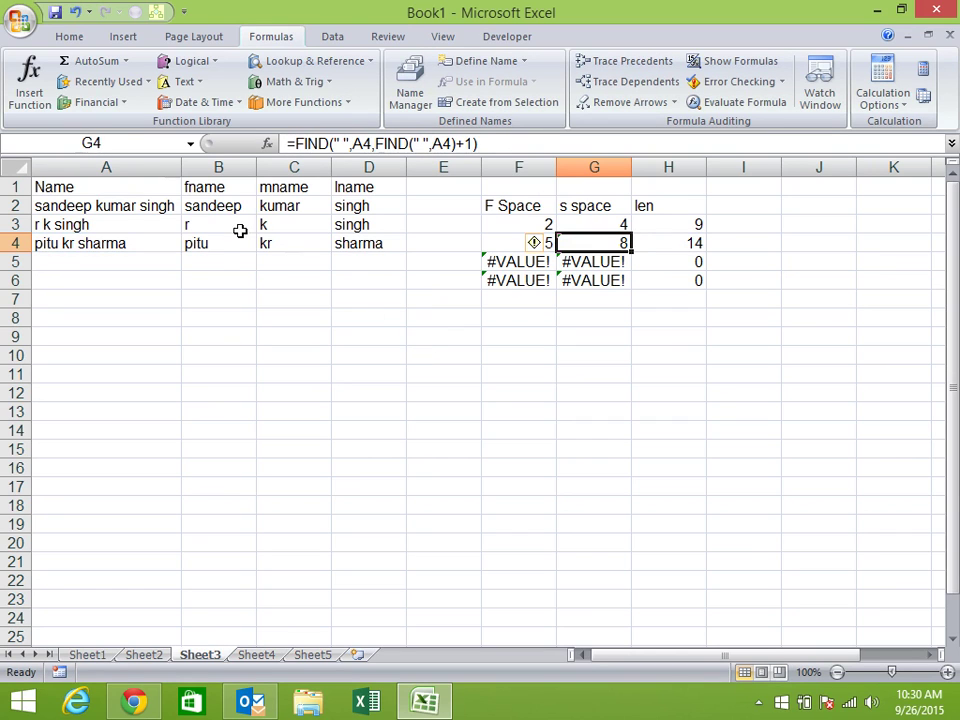
drag(220, 248, 392, 243)
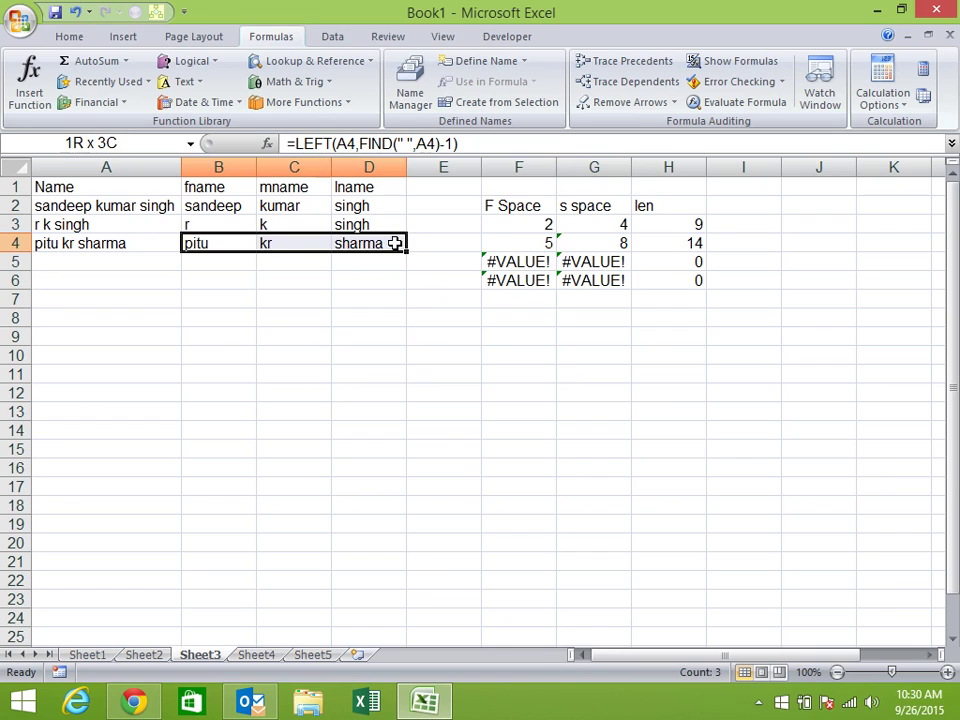
Replace G4 with FIND(" ",A4,FIND(" ",A4)+1) in both row 4 formulas using Replace All.
key(ctrl+f)
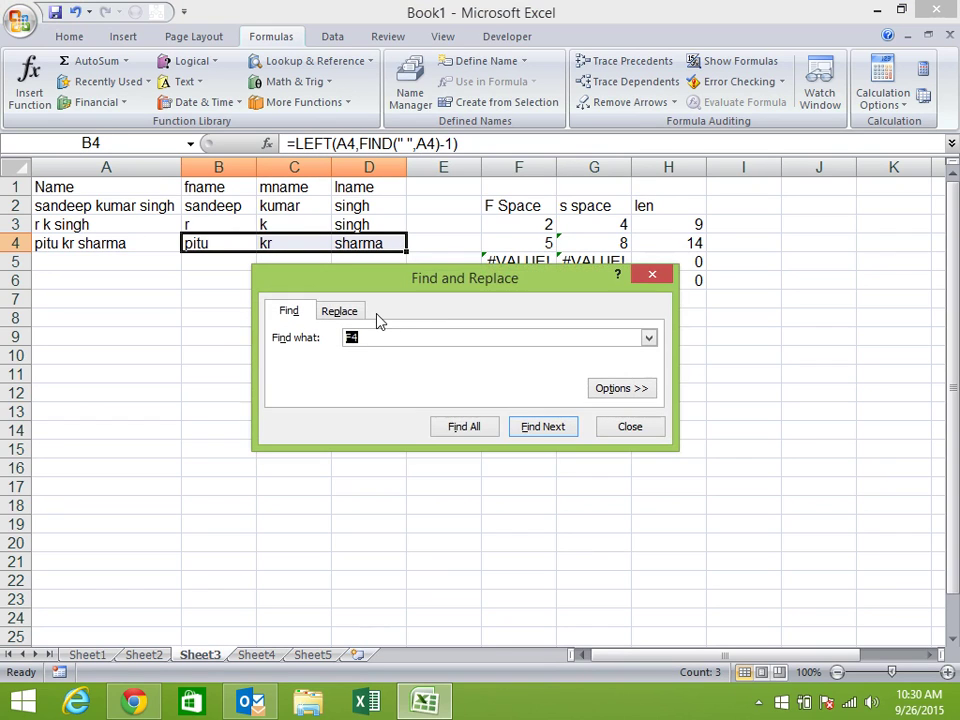
click(358, 313)
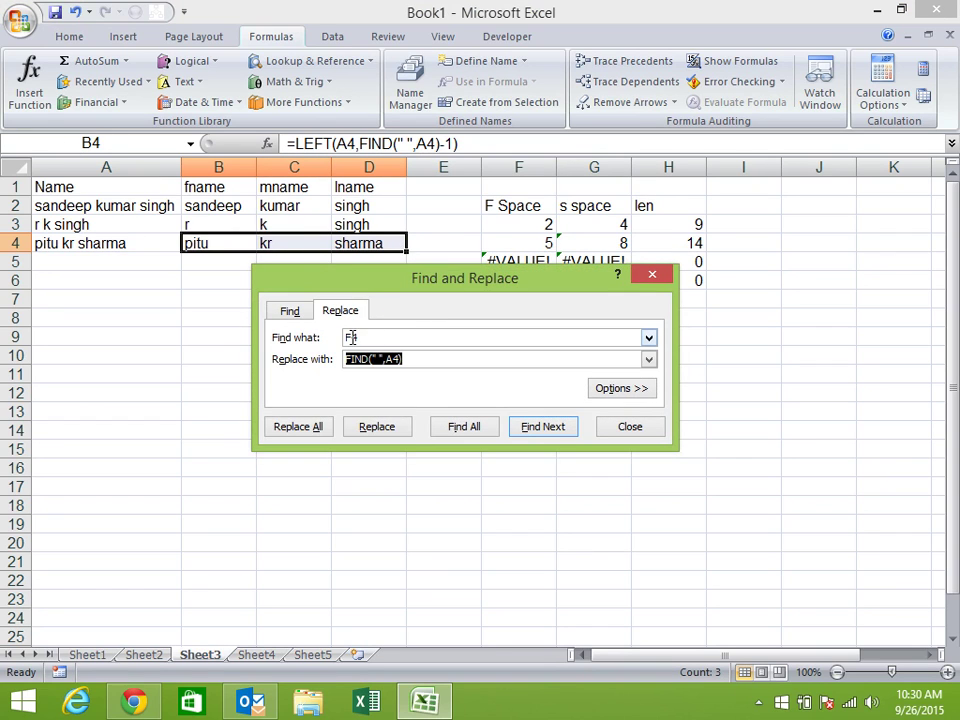
click(351, 339)
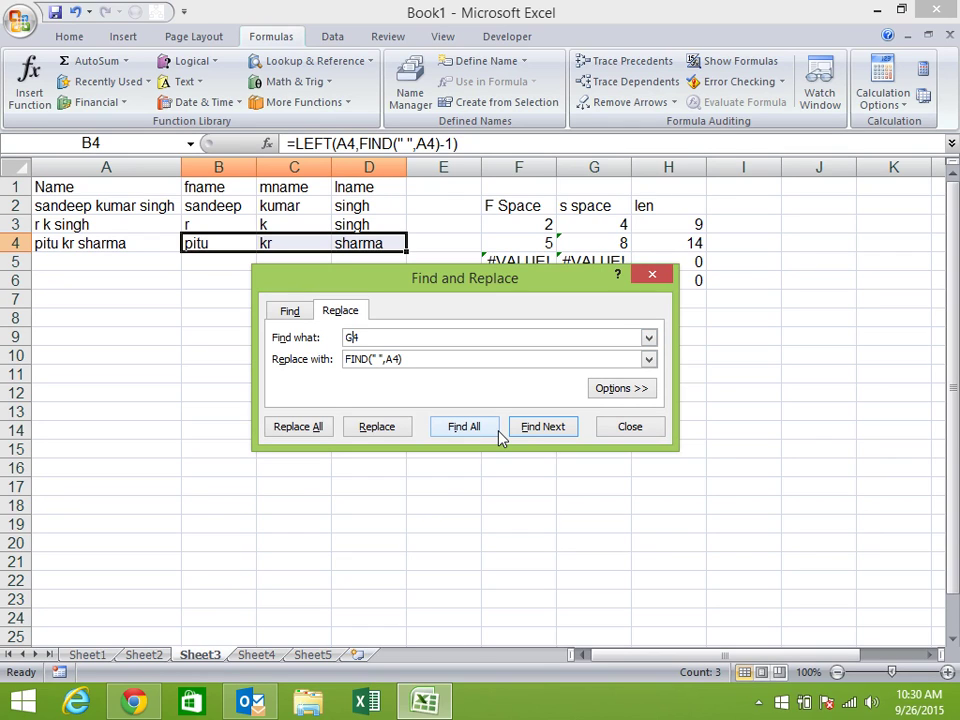
drag(439, 360, 262, 370)
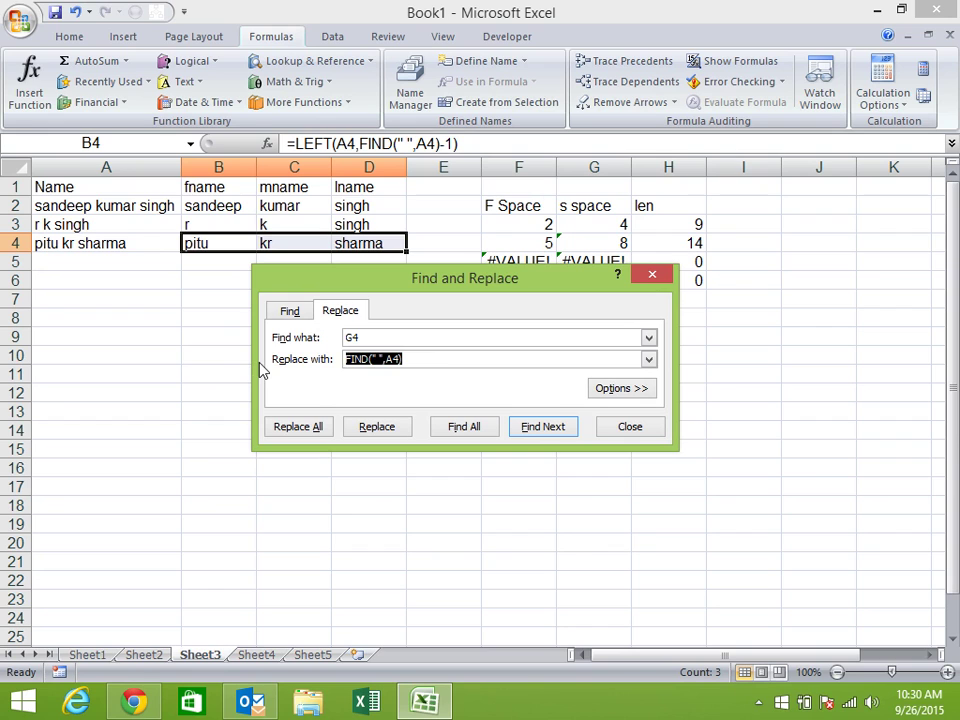
text(FIND(" ",A4,FIND(" ",A4)+1))
click(300, 428)
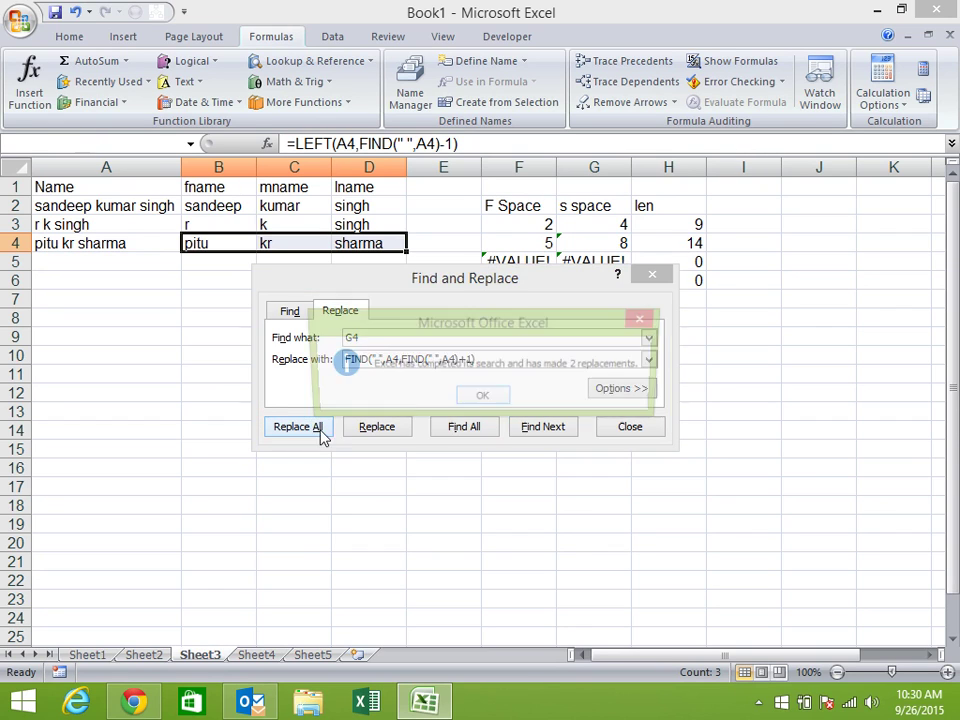
click(481, 396)
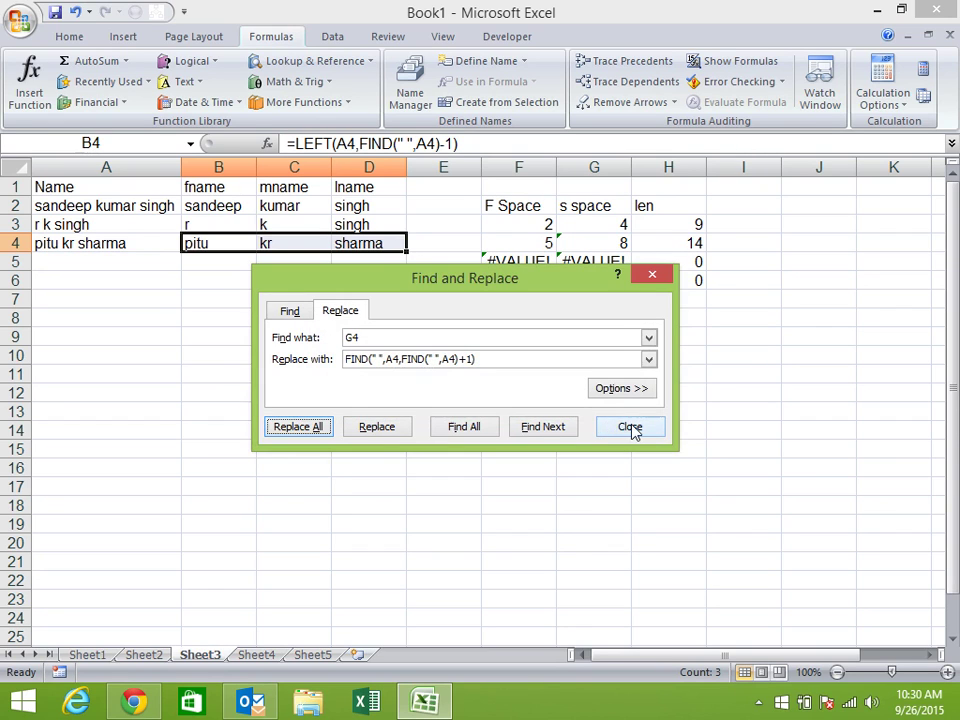
click(630, 427)
double_click(233, 243)
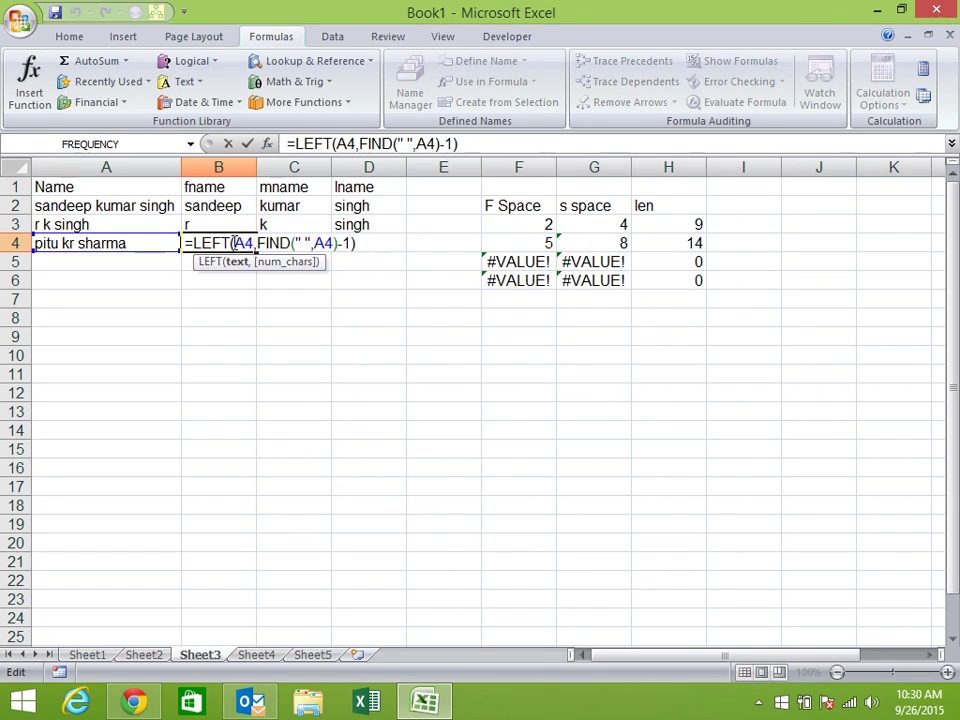
Review the B4, C4, D4 and H4 formulas without changing them.
key(Escape)
double_click(295, 243)
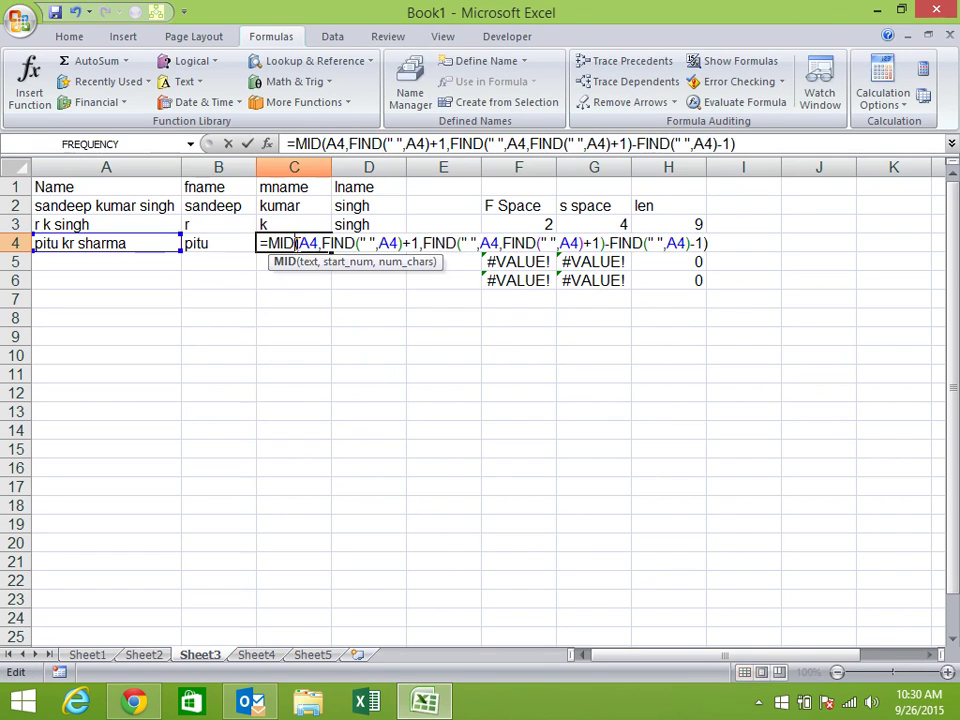
key(Escape)
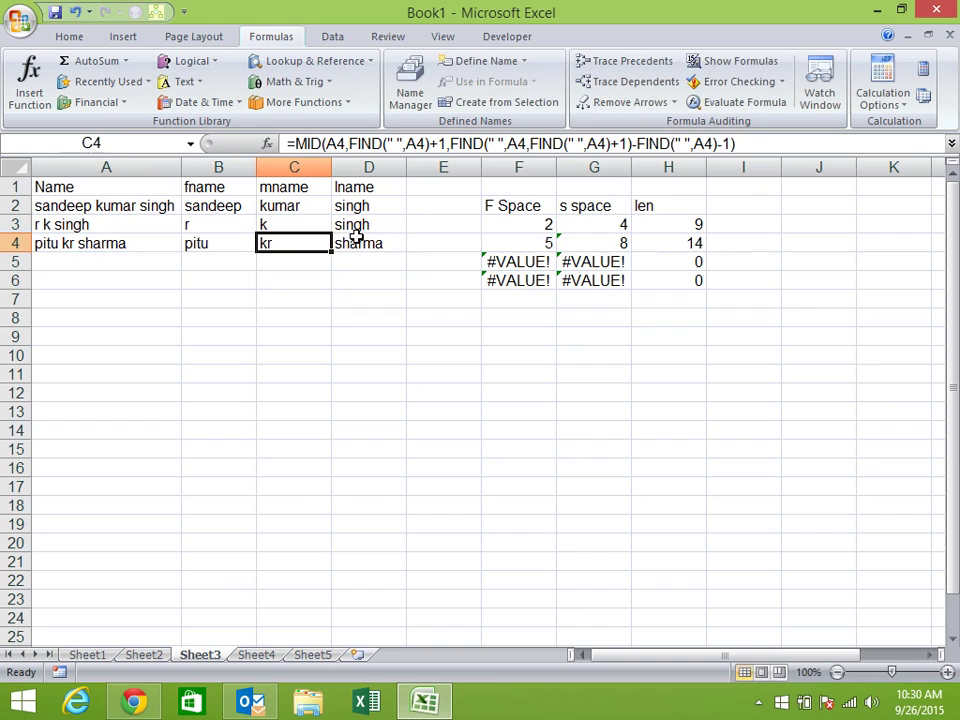
double_click(370, 243)
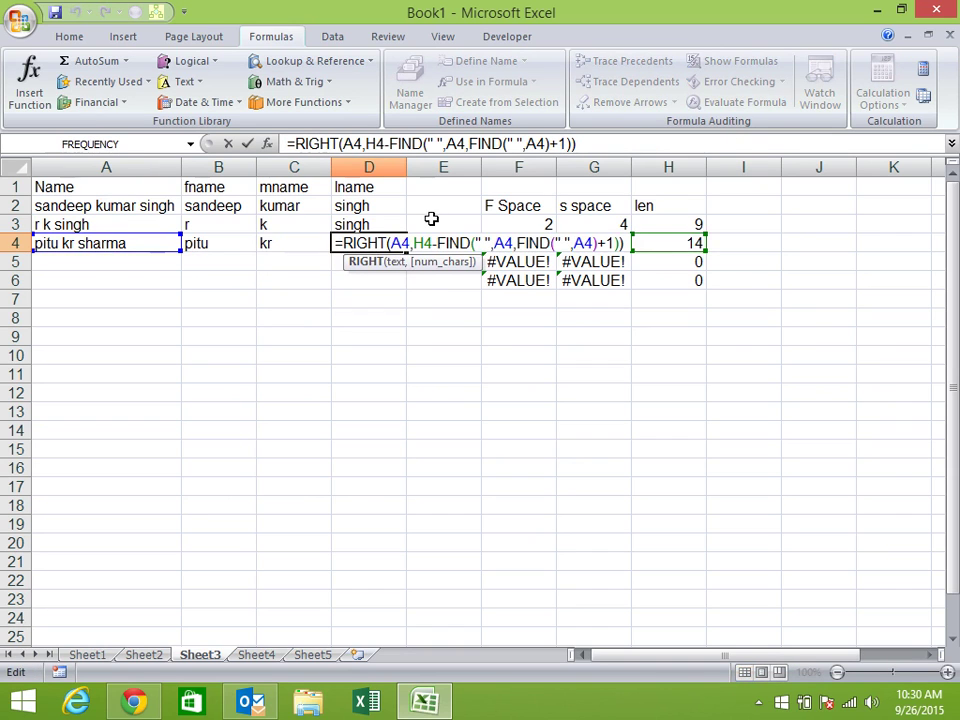
key(Escape)
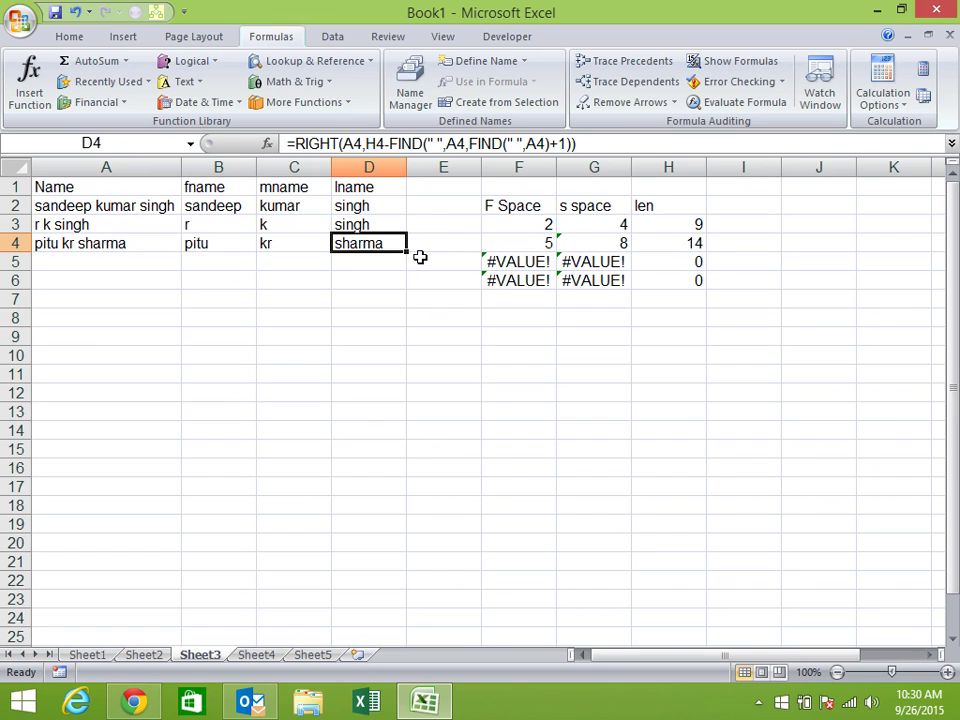
click(664, 242)
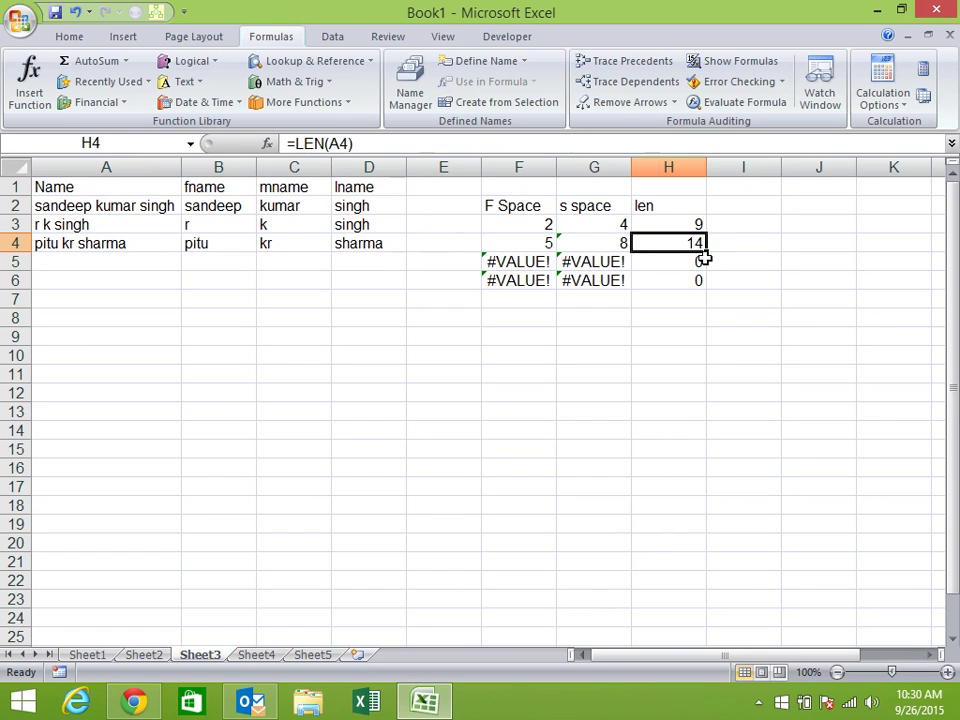
double_click(695, 243)
drag(704, 243, 642, 243)
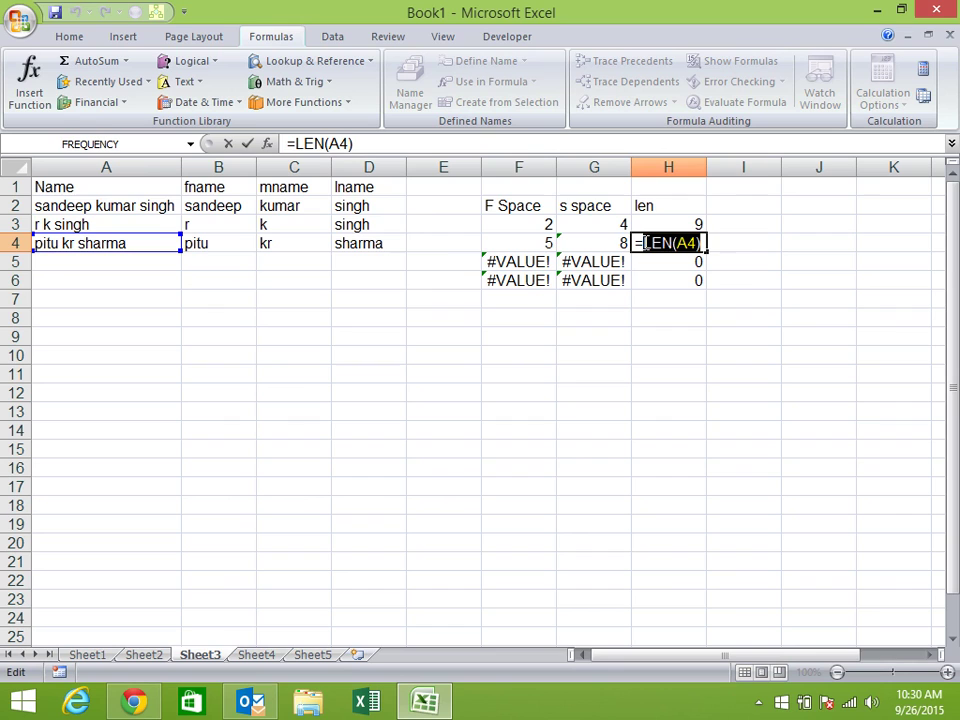
key(Escape)
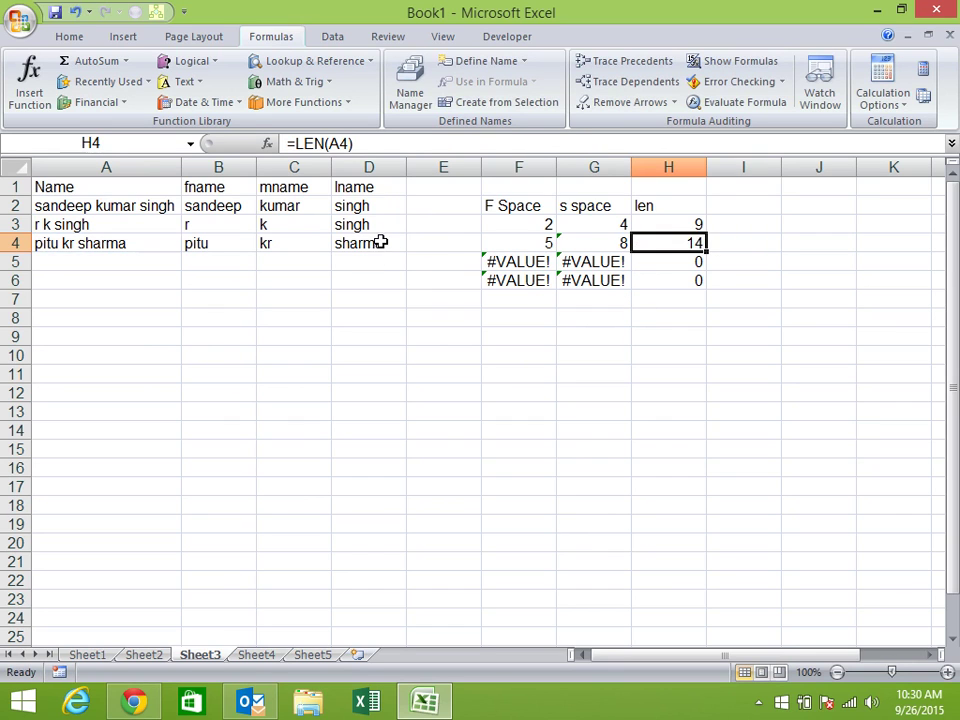
In D4's formula, replace the H4 reference with LEN(A4).
double_click(377, 241)
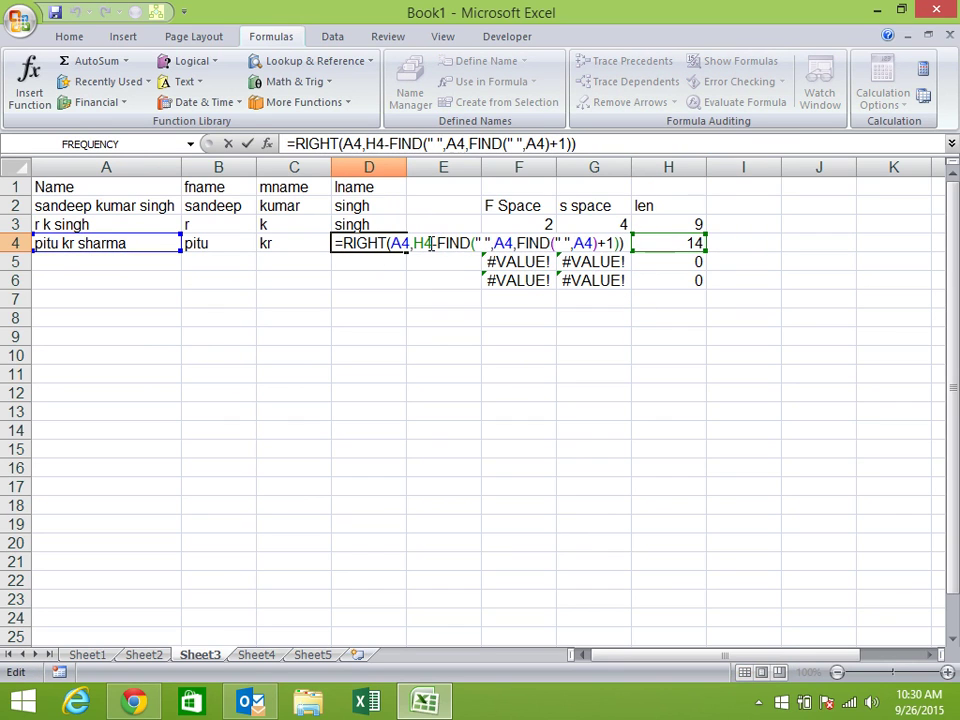
drag(432, 243, 414, 243)
text(LEN(A4))
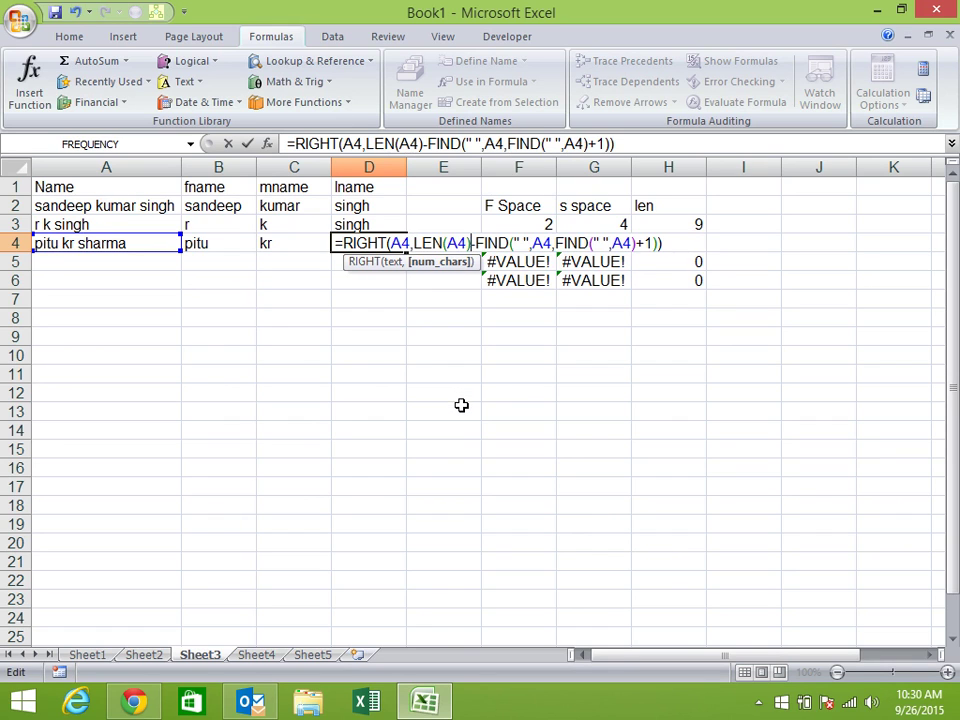
key(Return)
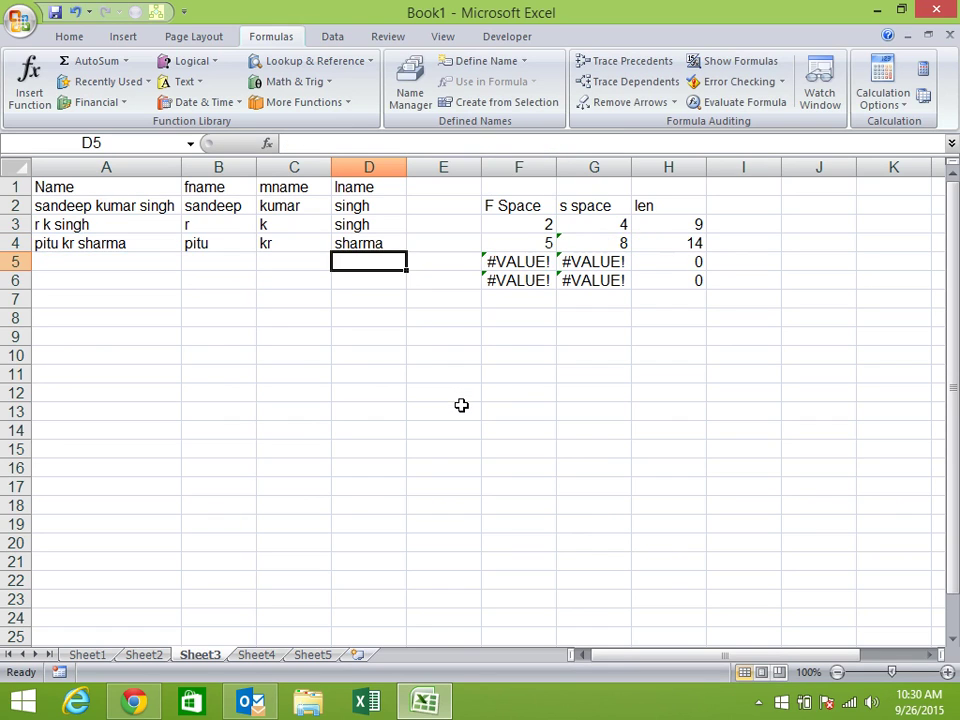
Clear the helper cells F4:I6.
drag(521, 243, 749, 274)
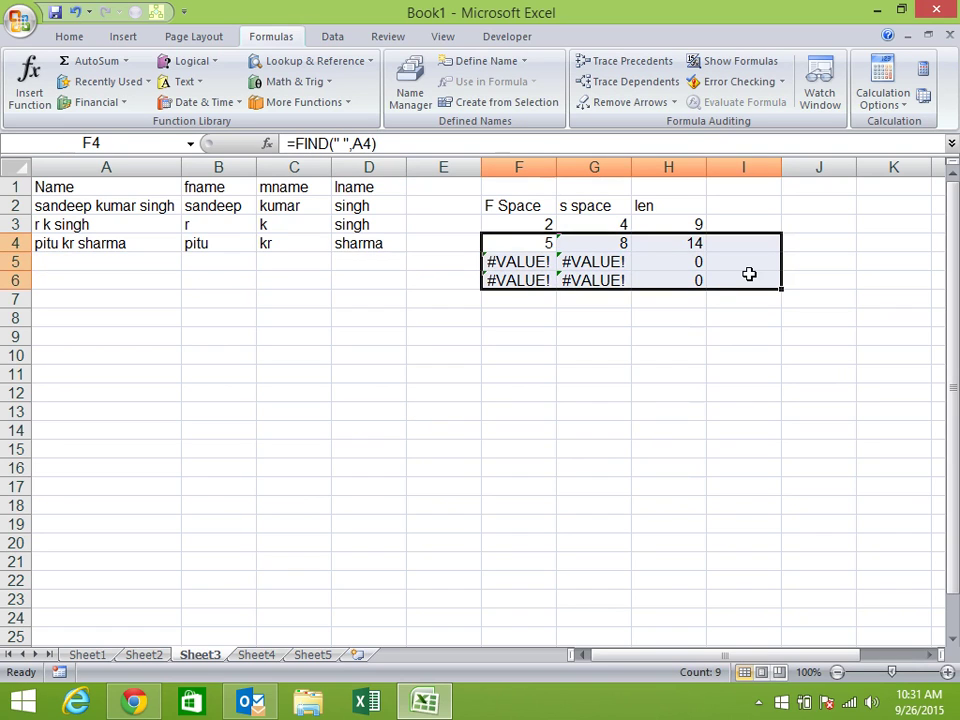
key(Delete)
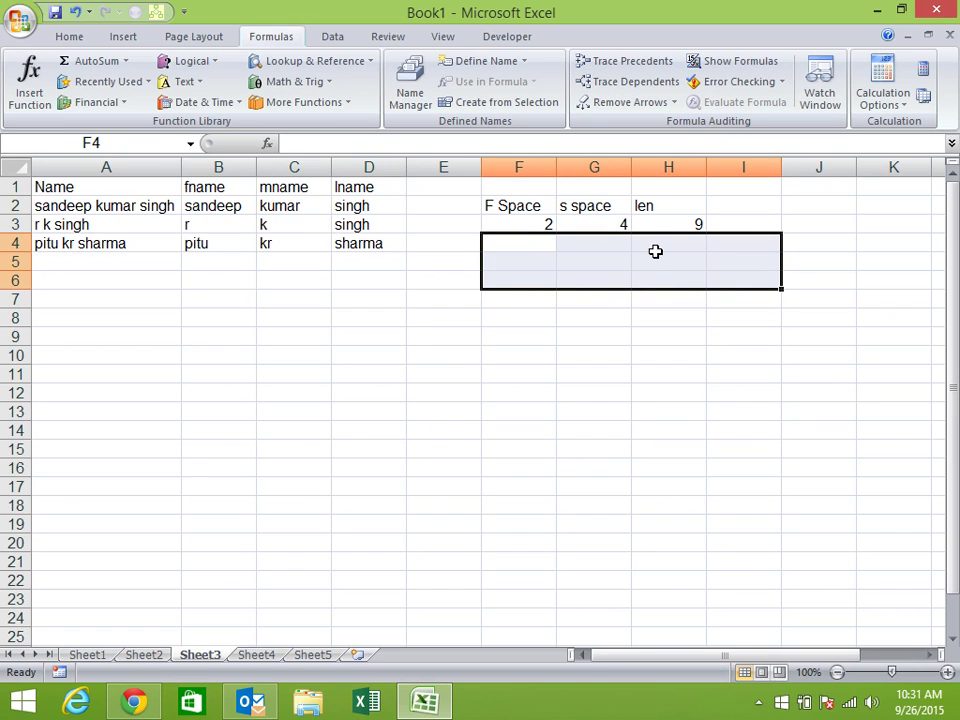
click(610, 299)
Fill the B4:D4 name-splitting formulas down into row 5.
click(356, 248)
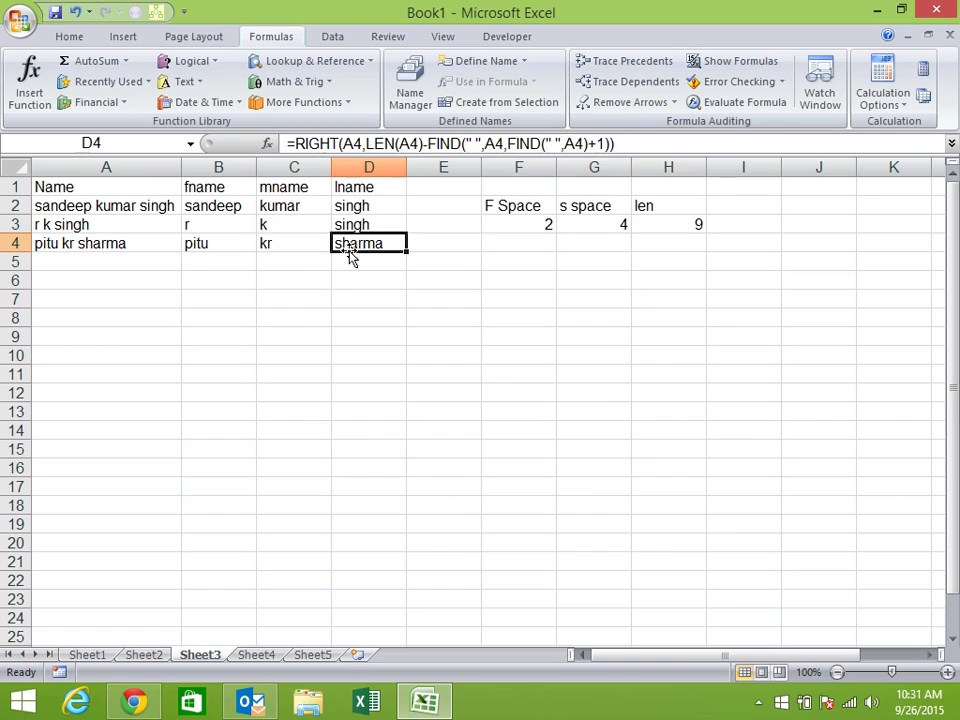
click(306, 243)
click(199, 246)
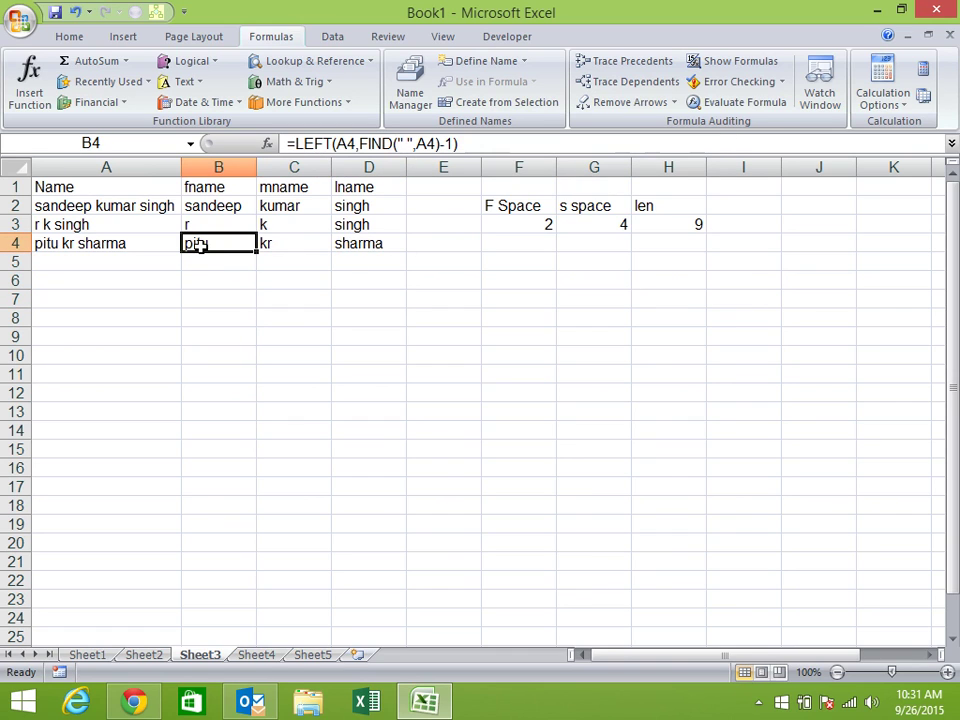
mouse_move(214, 261)
mouse_down()
mouse_move(394, 240)
mouse_move(386, 259)
mouse_up()
key(ctrl+d)
click(146, 274)
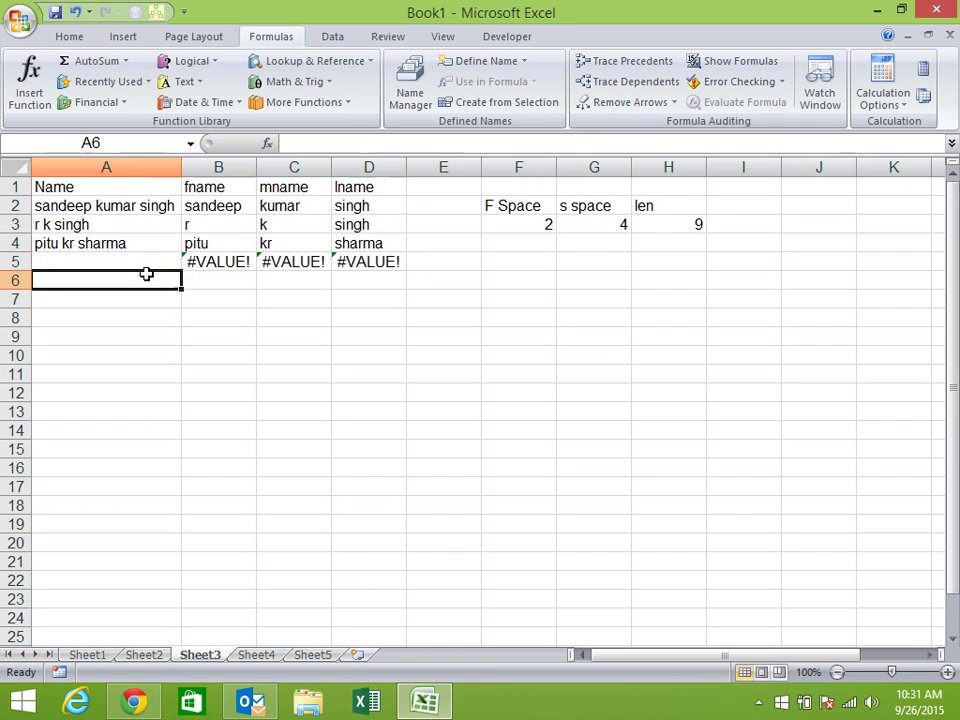
click(141, 261)
text(ravi)
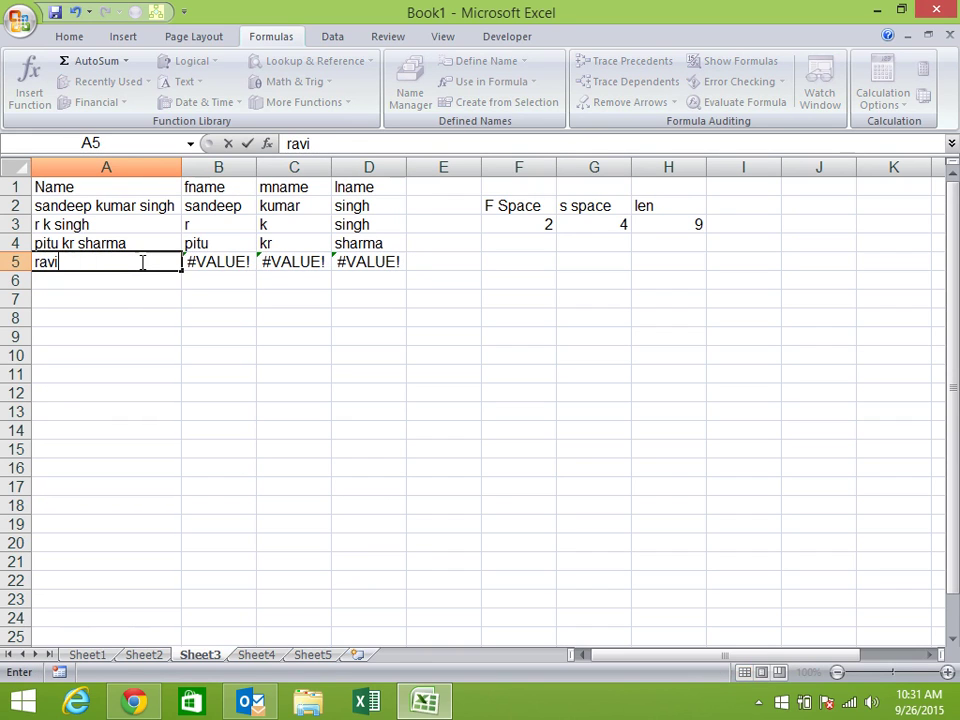
text( kumar)
key(Return)
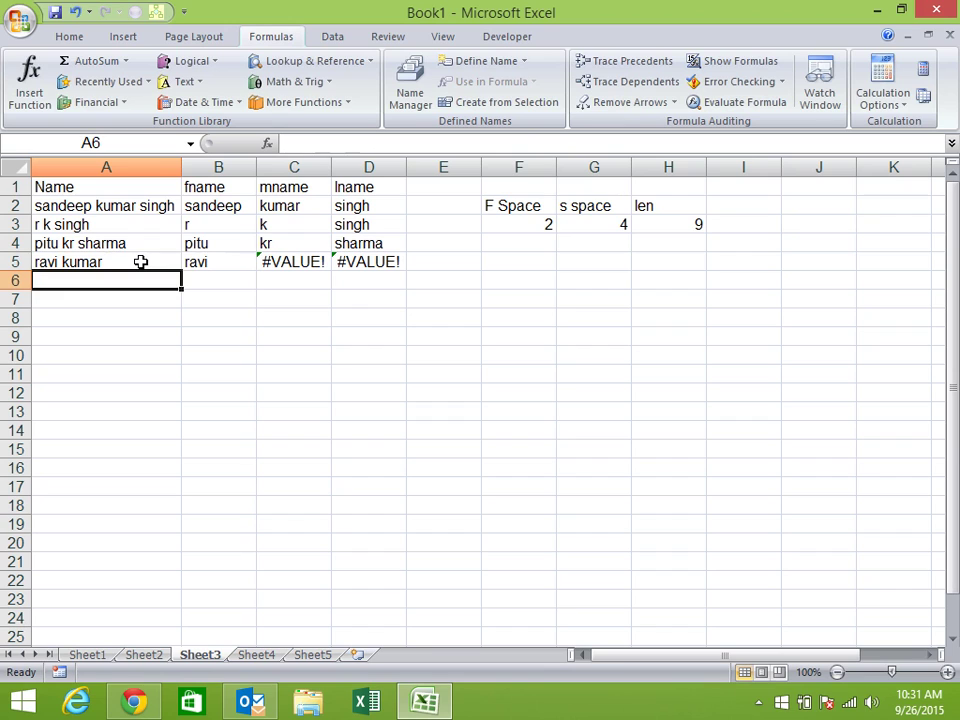
click(200, 261)
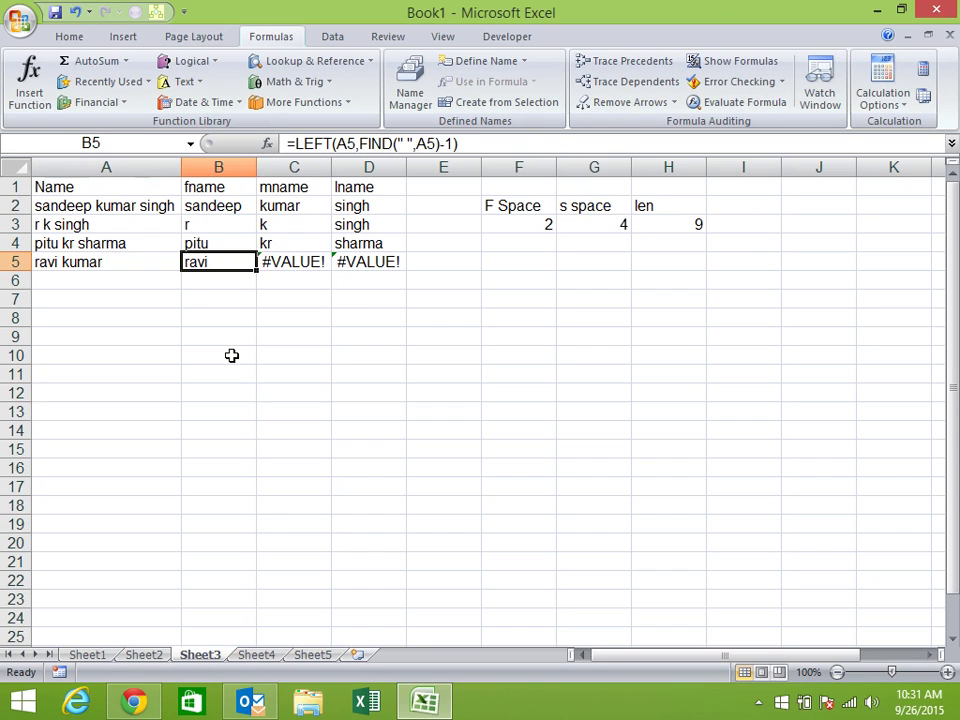
click(292, 260)
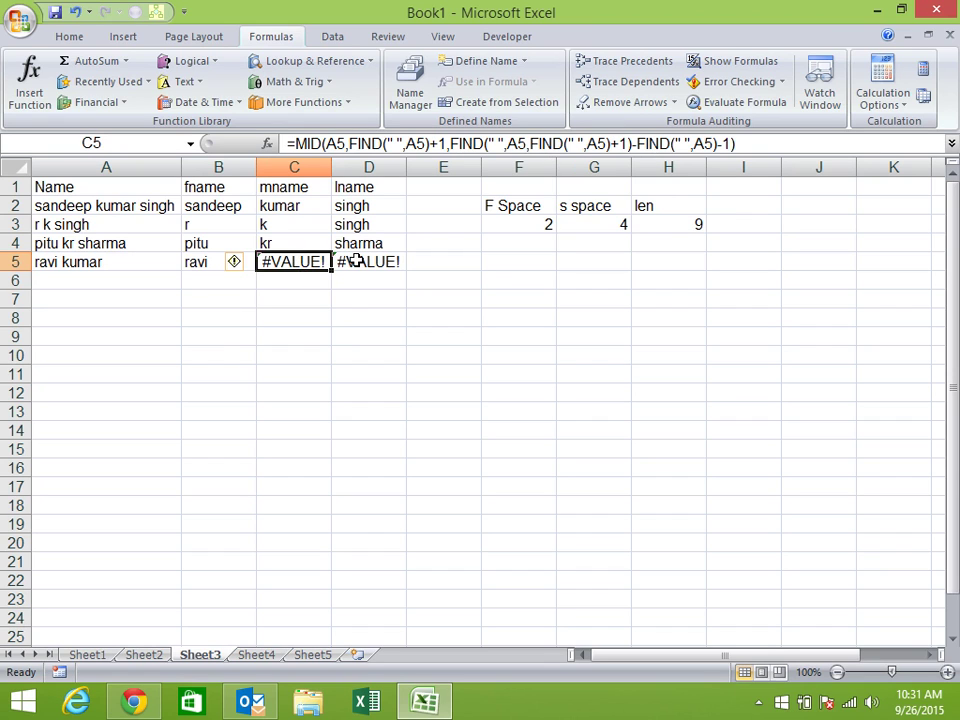
click(357, 260)
Wrap C5's MID formula in IFERROR with an empty-text "" fallback.
click(283, 258)
click(318, 143)
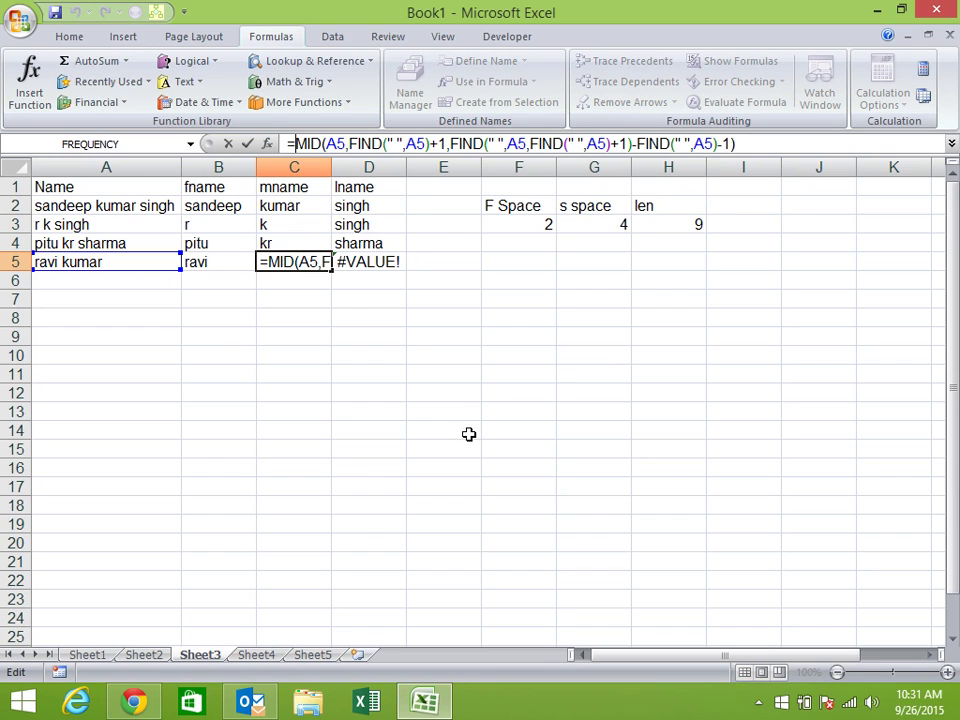
text(i)
key(Down)
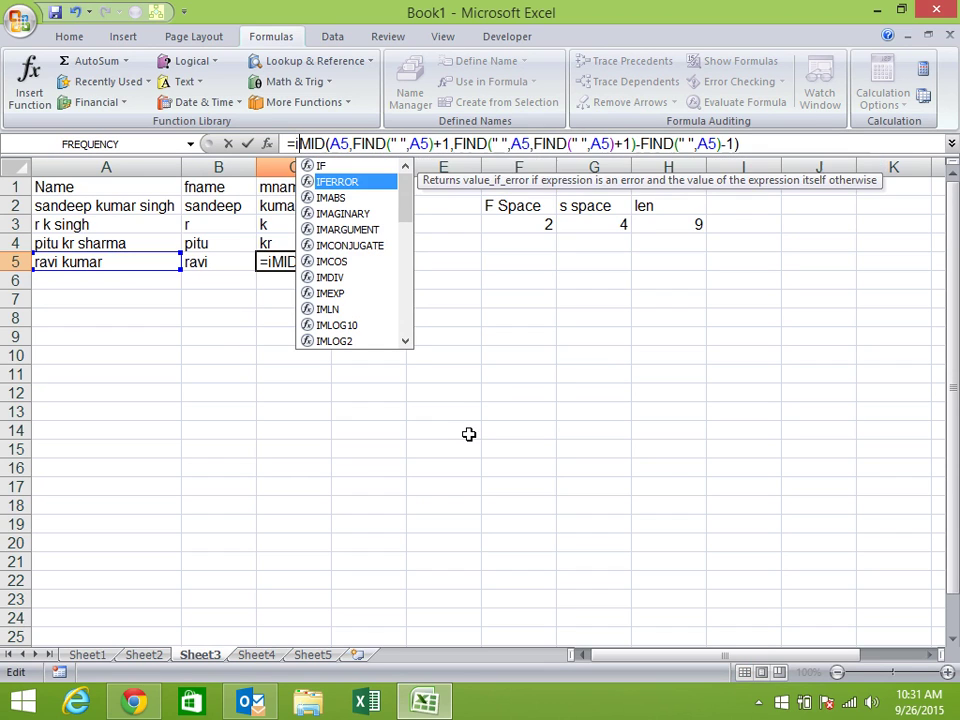
key(Tab)
click(820, 147)
text(,)
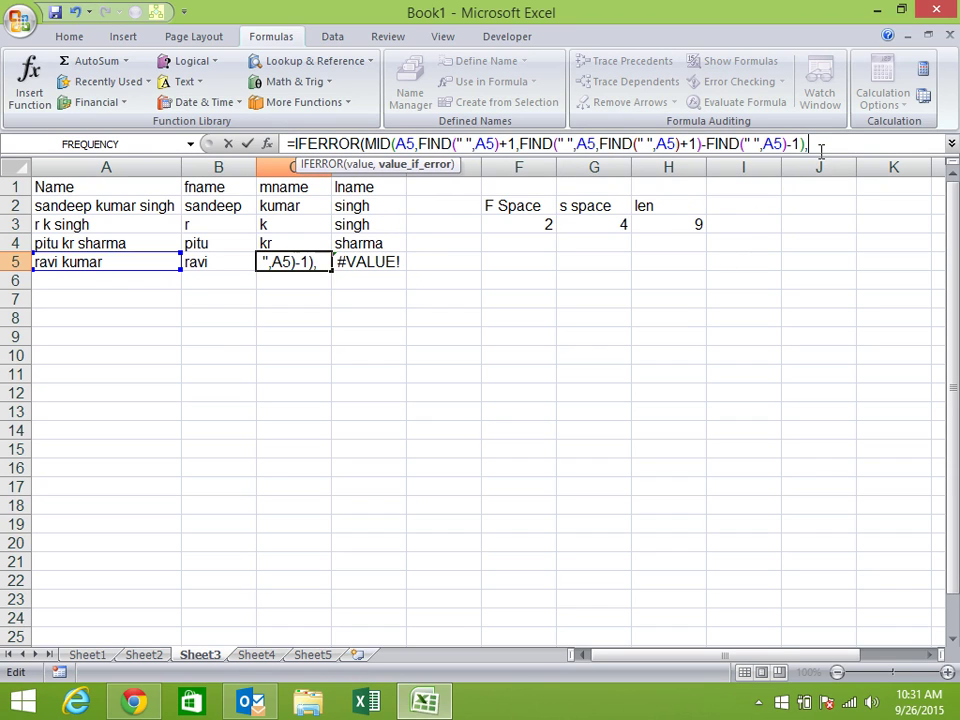
text("")
text())
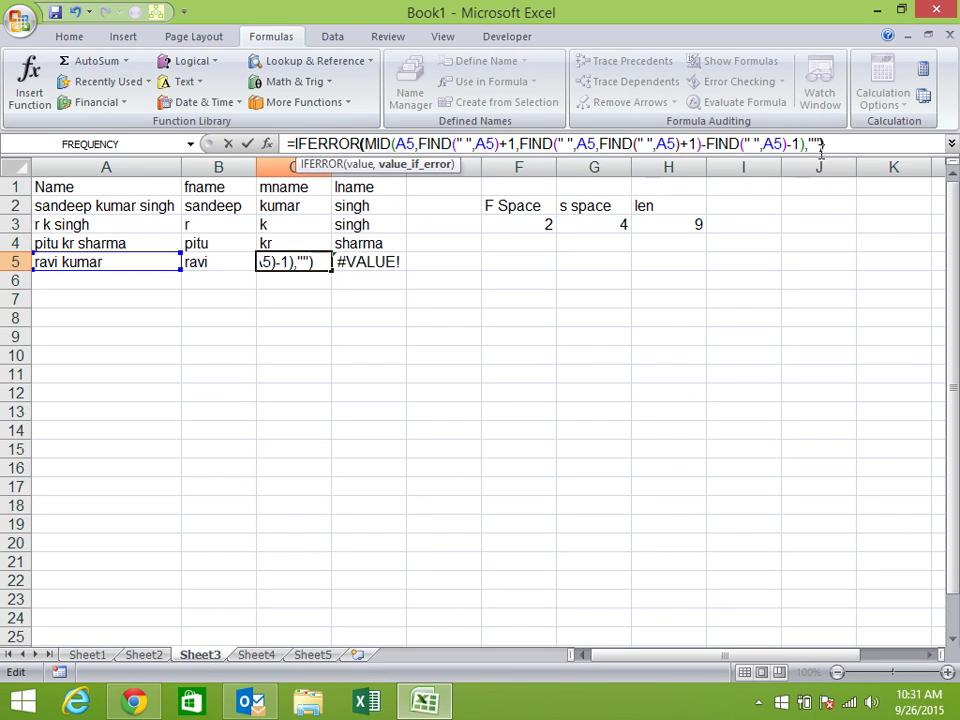
key(Return)
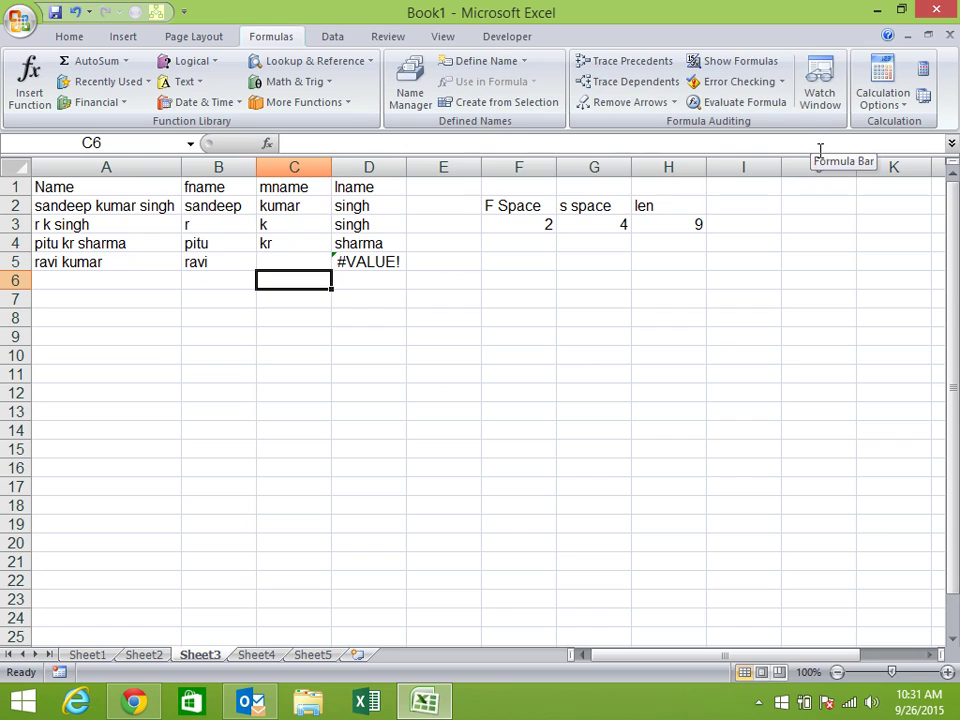
Wrap D5's last-name formula in IFERROR and start a RIGHT fallback.
click(392, 261)
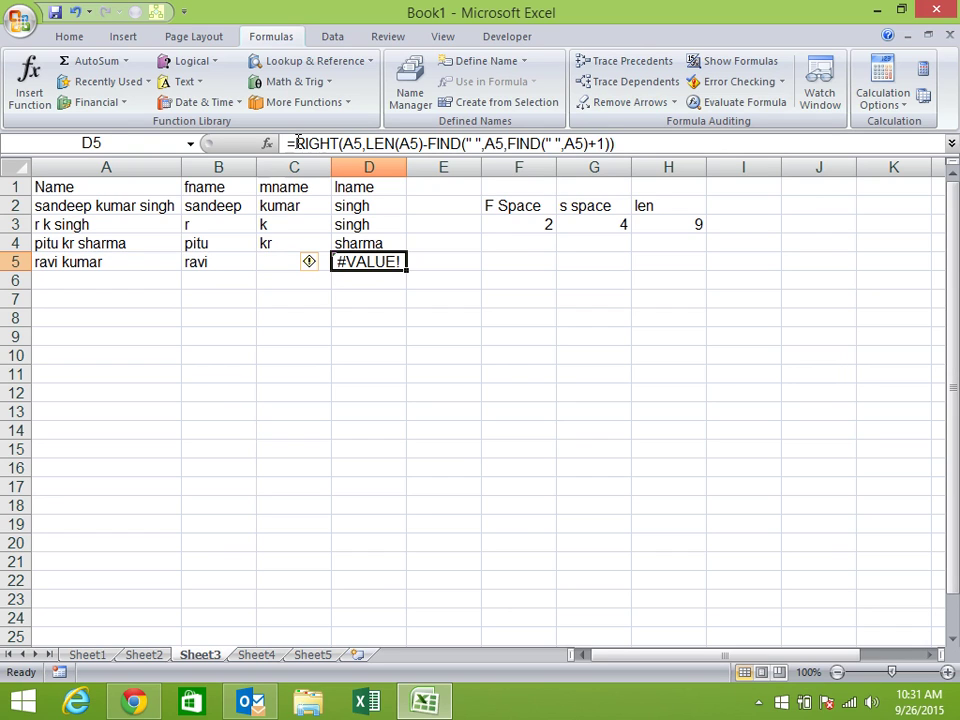
click(294, 143)
text(if)
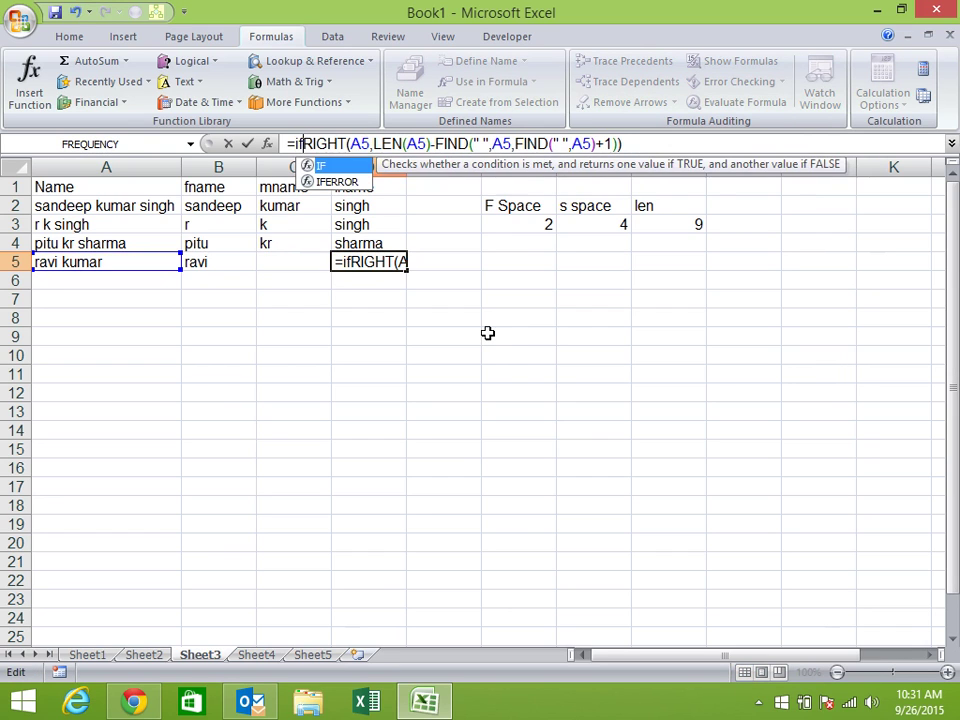
key(Down)
key(Tab)
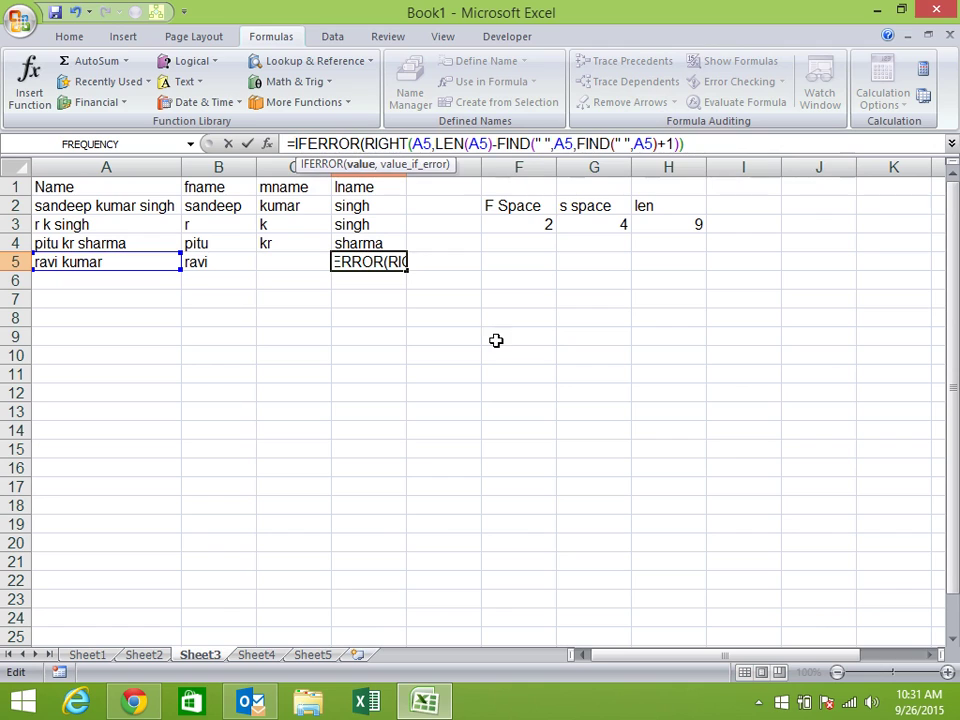
click(741, 140)
text(,)
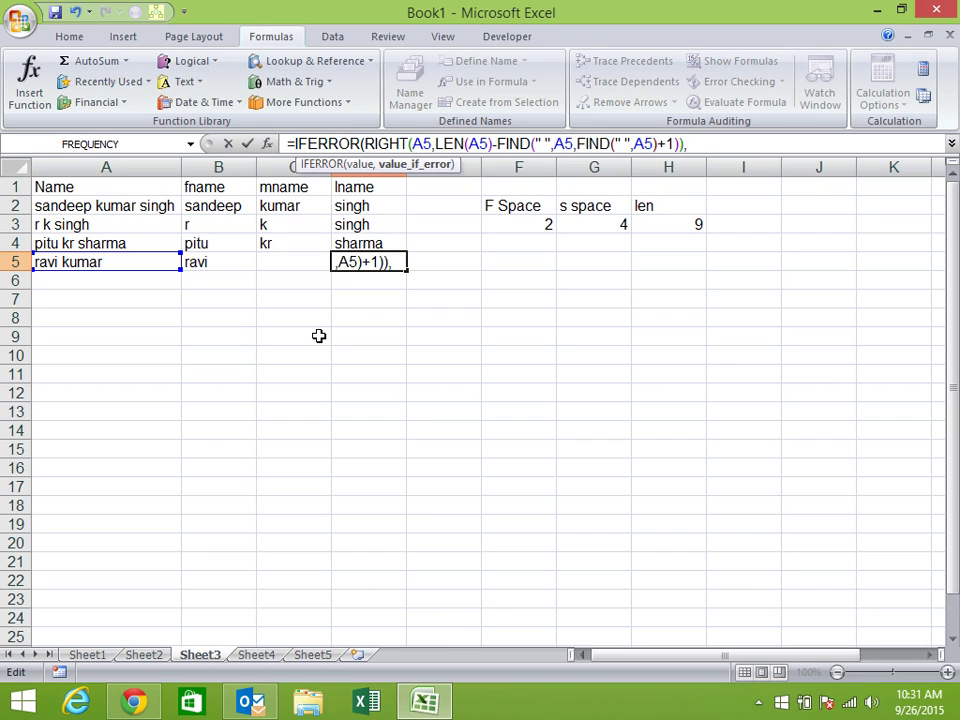
text(L)
key(BackSpace)
text(ri)
key(Tab)
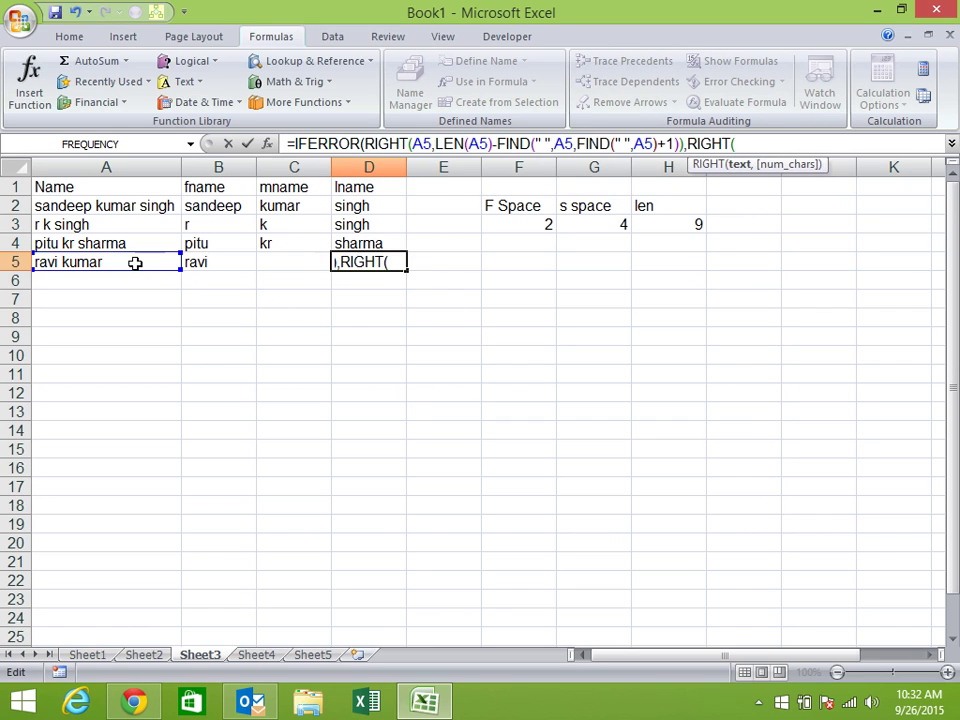
Complete the fallback RIGHT(A5,LEN(A5)-FIND(" ",A5)) so D5 shows kumar.
click(135, 263)
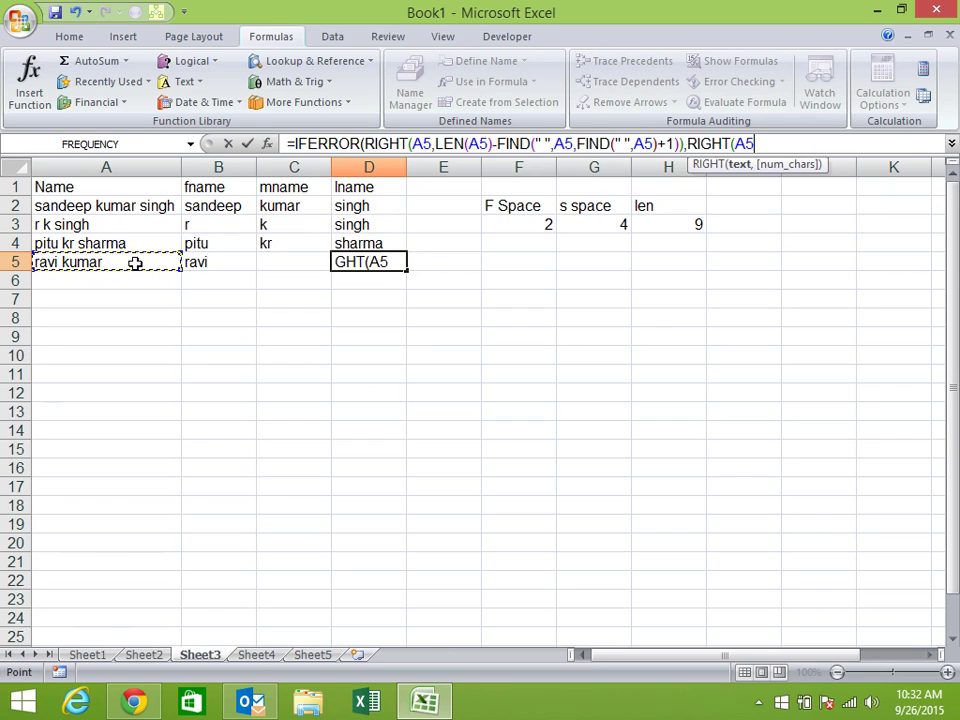
text(,)
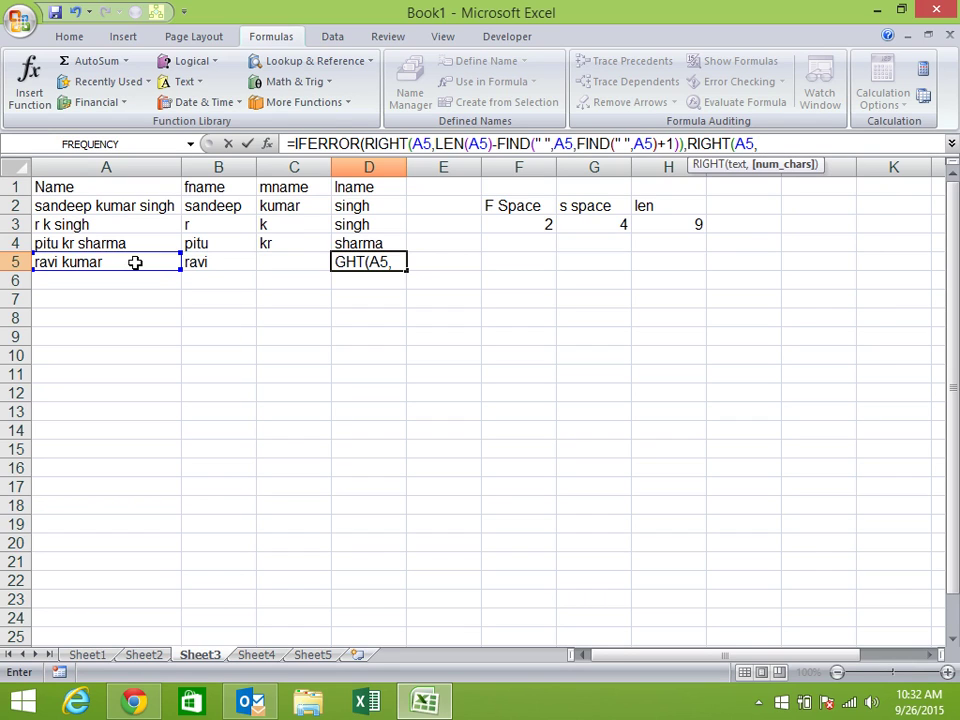
text(len)
key(Tab)
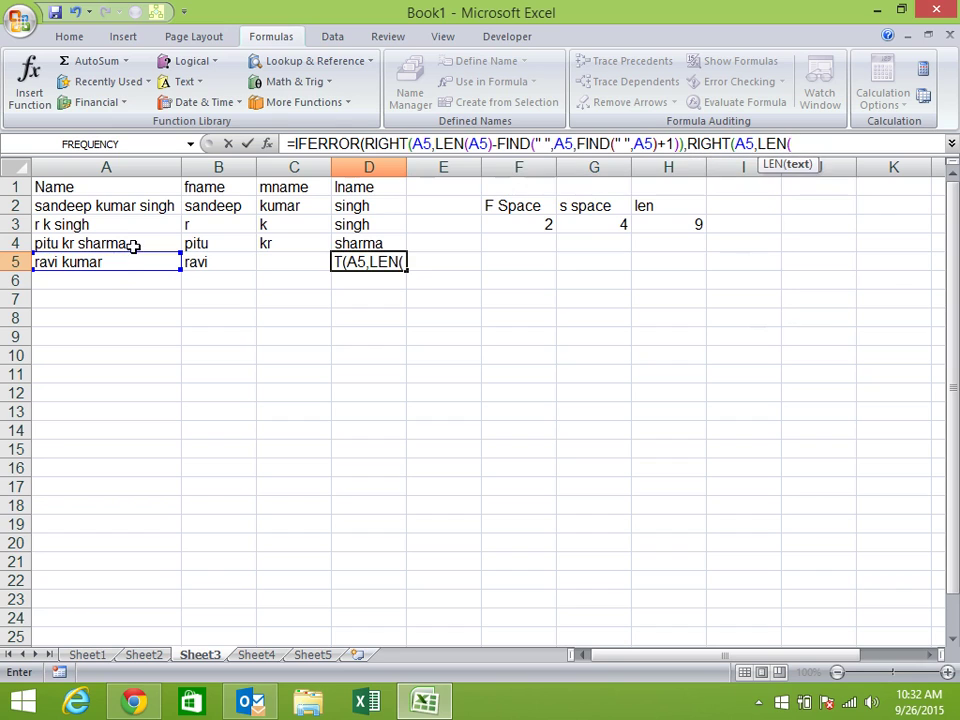
click(125, 262)
text())
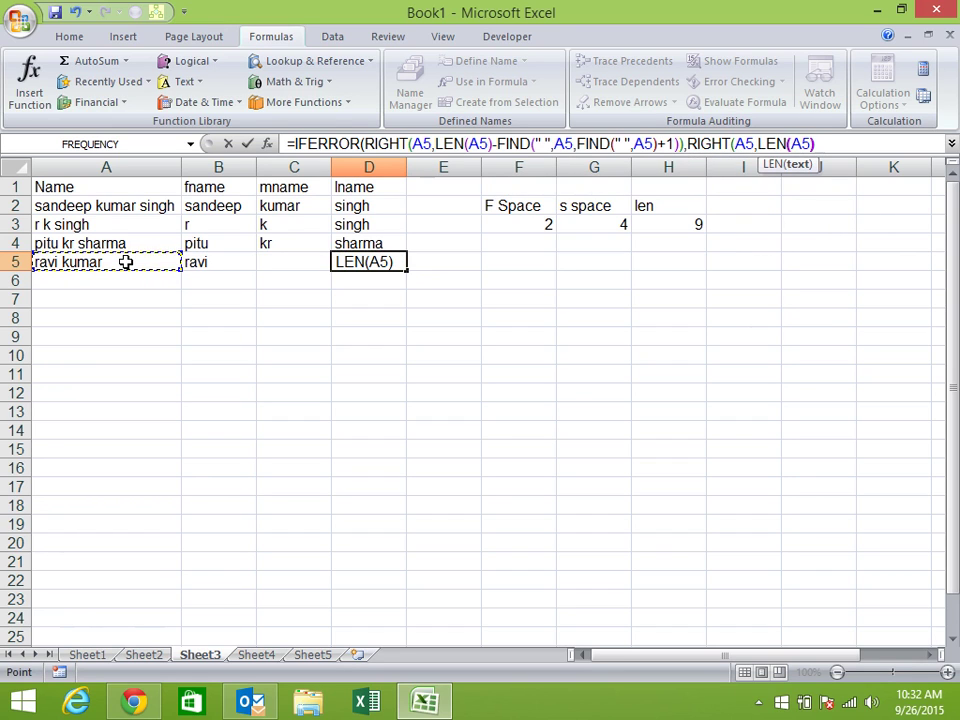
text(-)
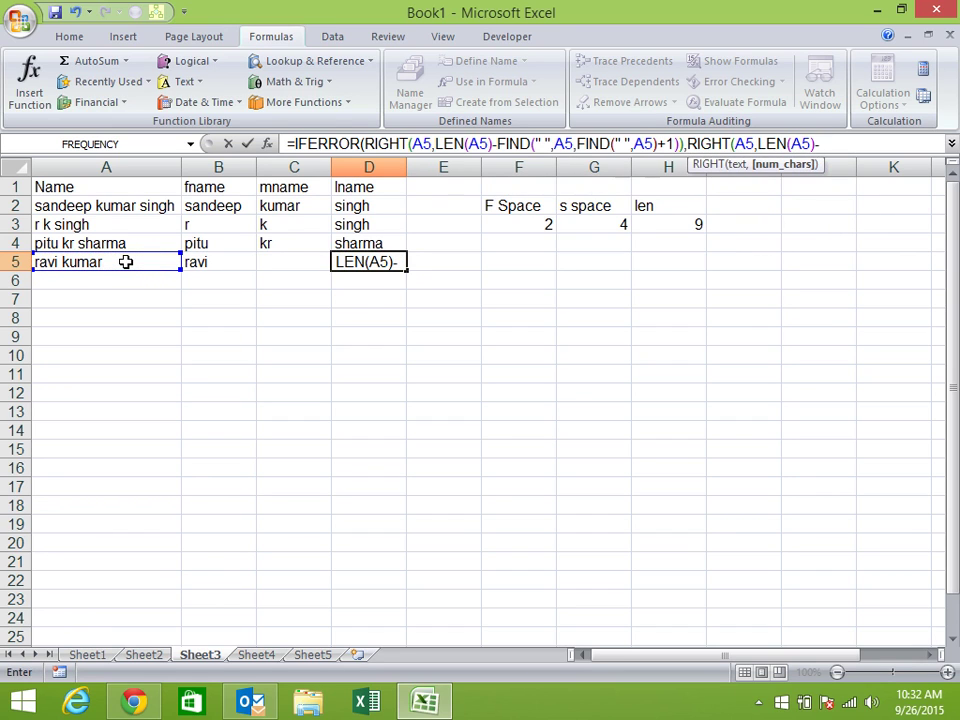
text(find)
key(Tab)
text(" ",)
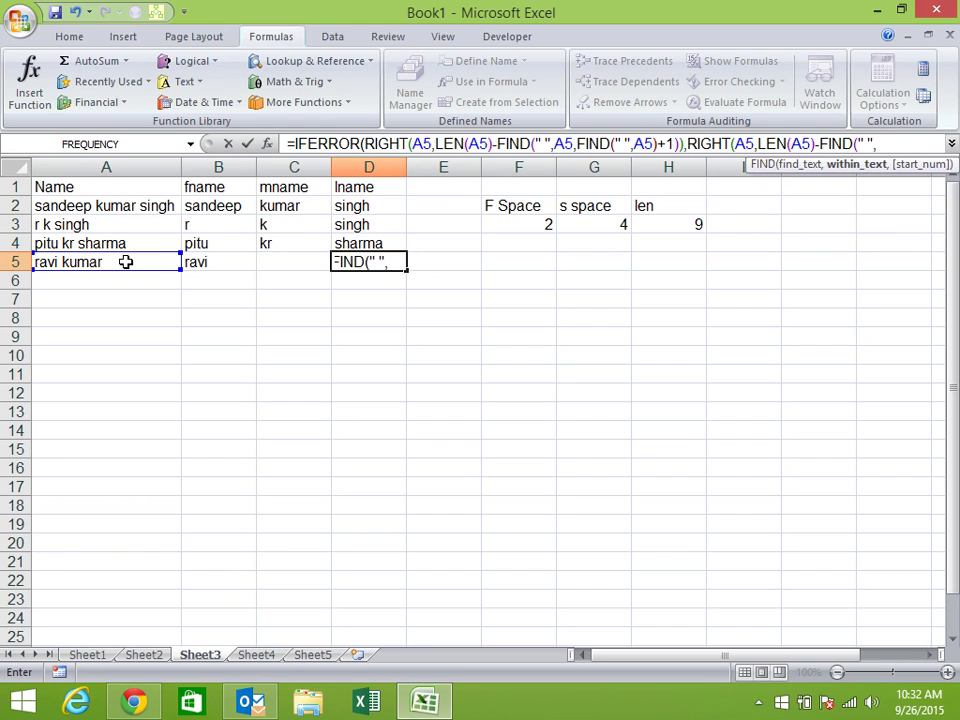
click(131, 265)
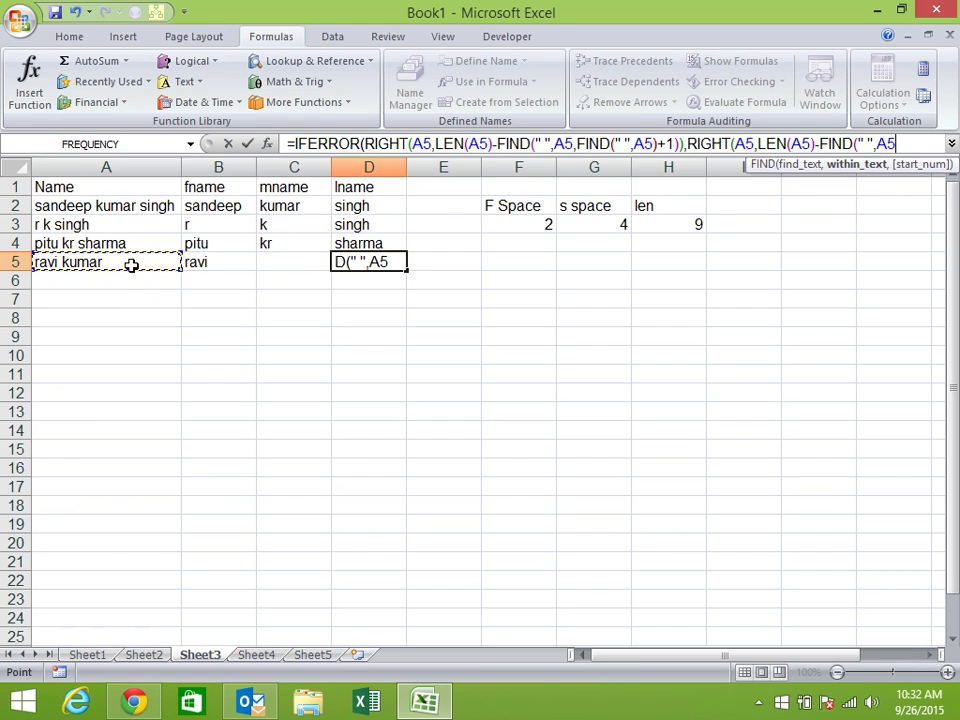
text())))
key(Return)
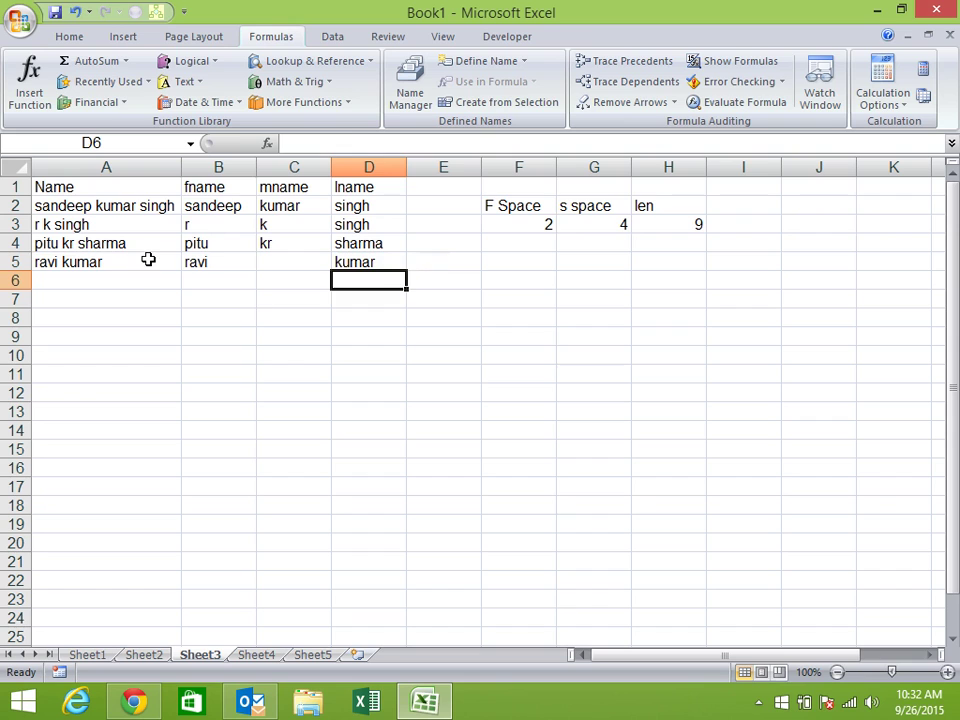
click(148, 259)
Enter 'p k singh' in A5, then replace it with the two-word name 'r k'.
text(p k singh)
key(Return)
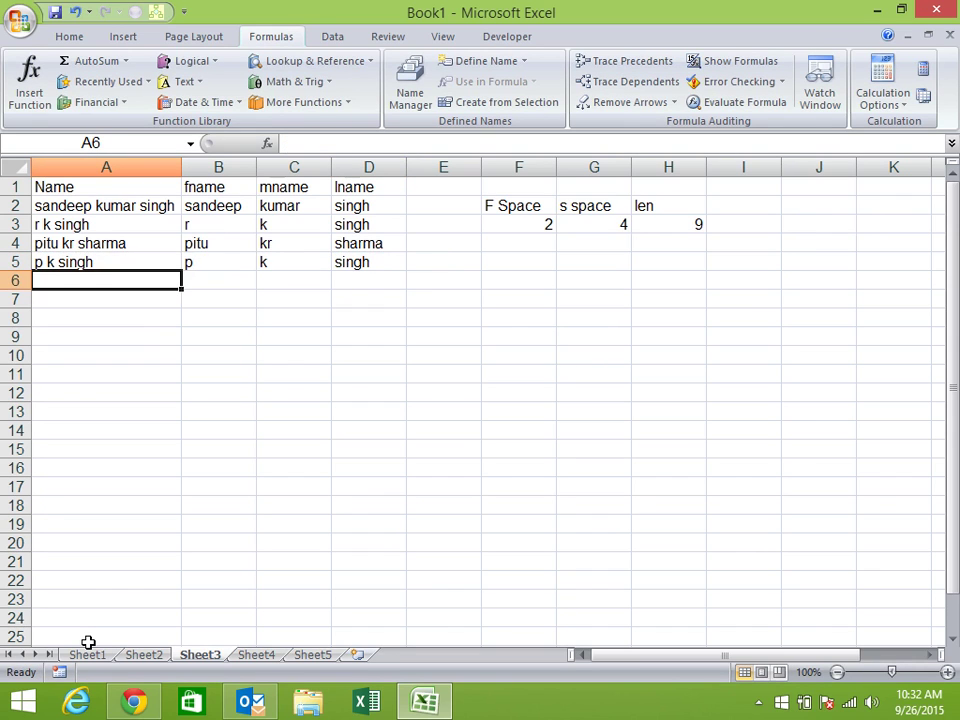
key(Up)
text(r k)
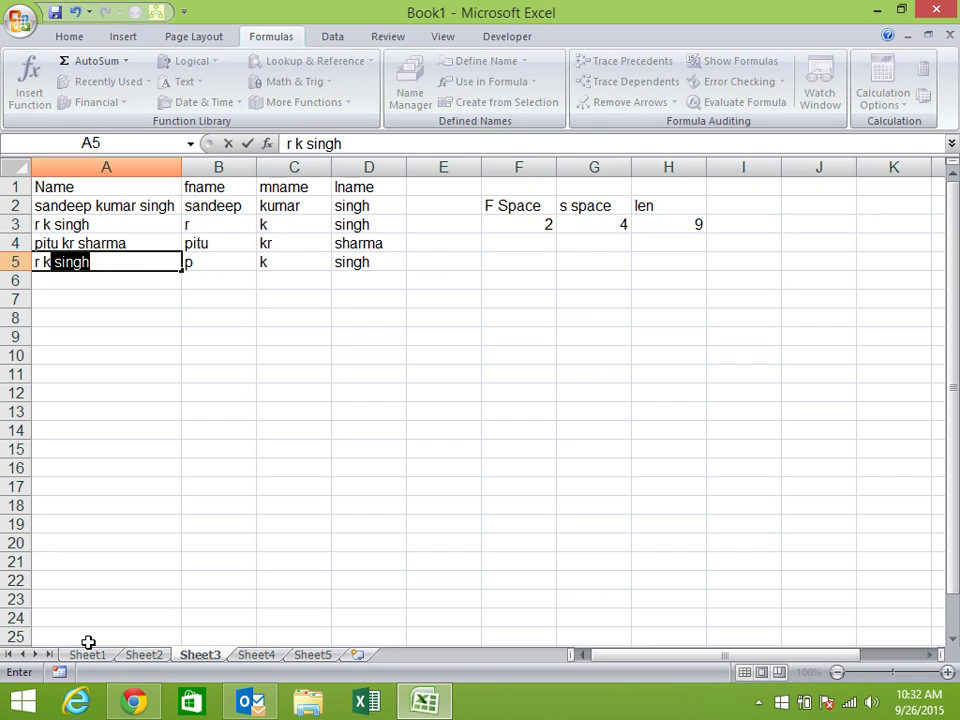
key(BackSpace)
key(Return)
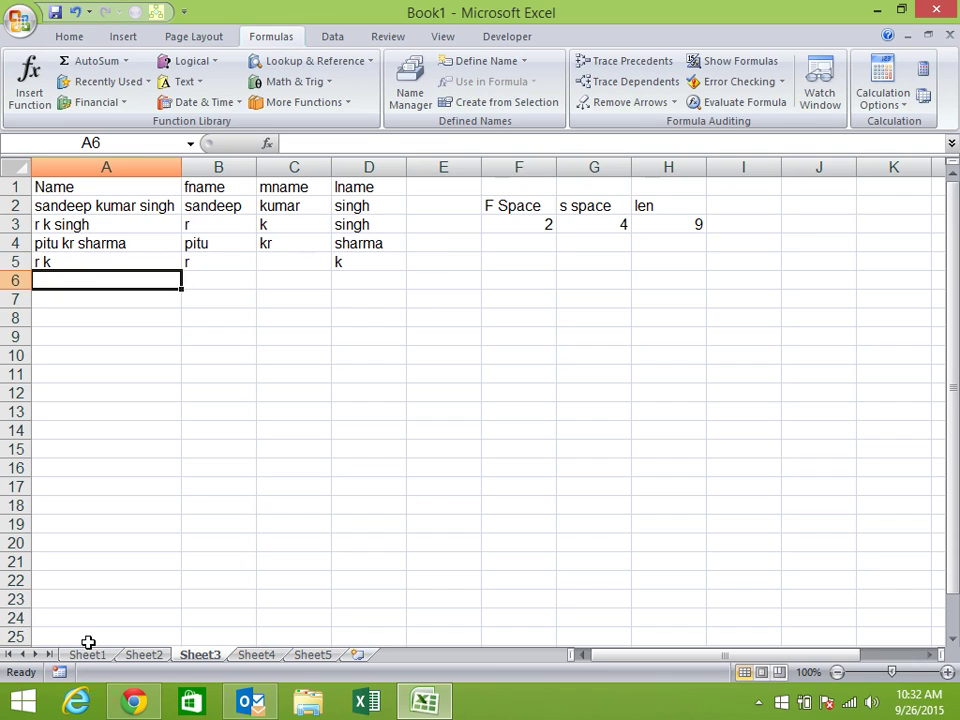
Check row 5's results: 'r' in B5, blank C5, 'k' in D5.
key(Up)
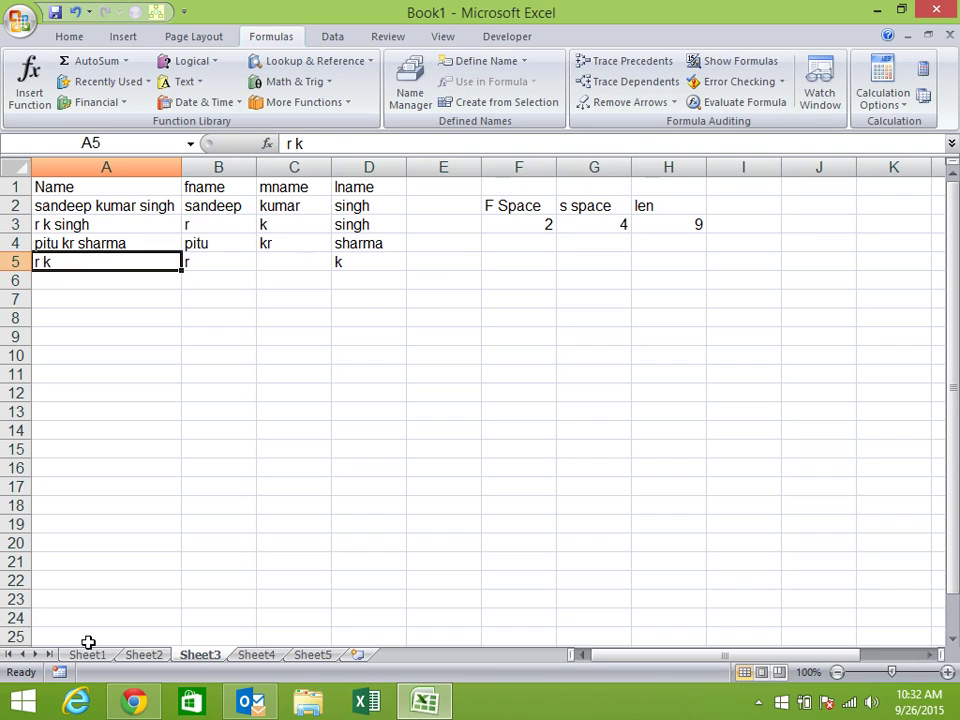
key(Right)
key(Right)
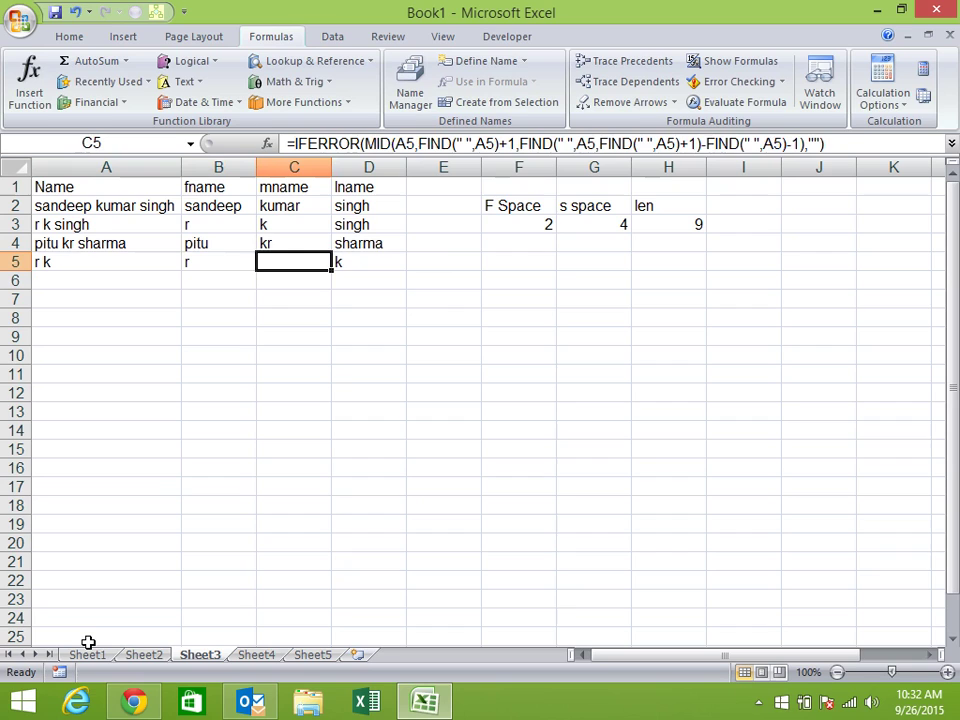
key(Right)
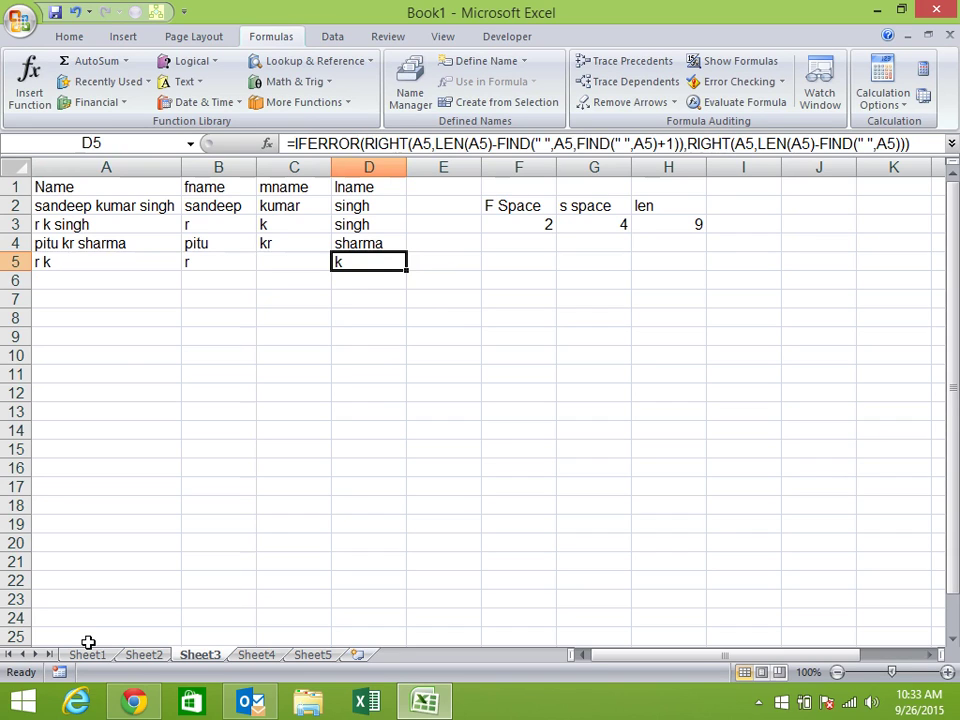
key(Left)
key(Left)
key(Left)
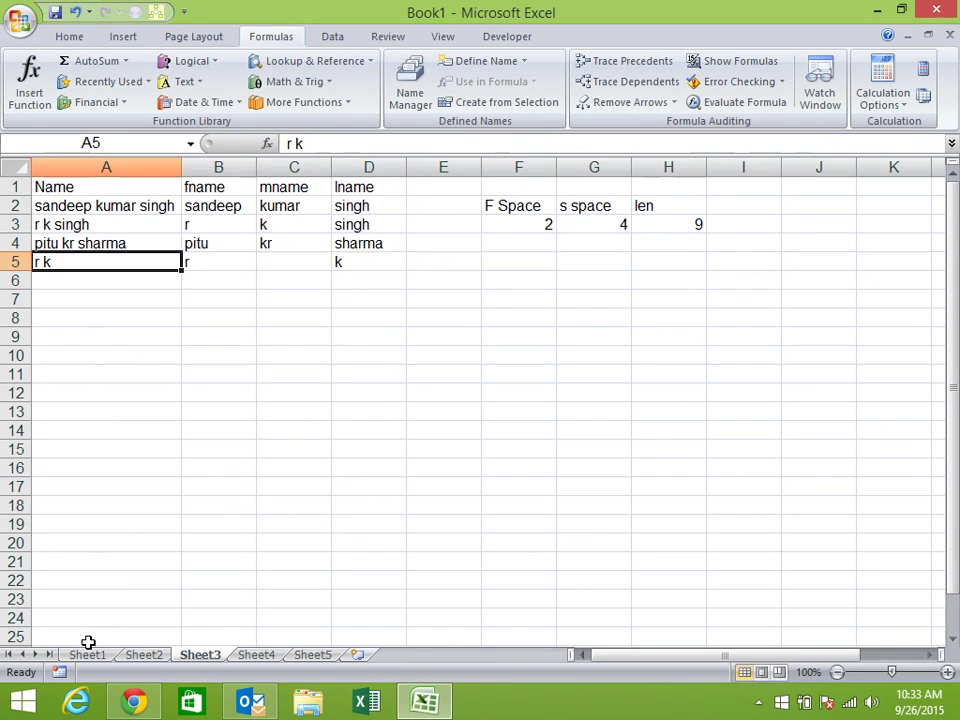
key(Right)
key(Right)
key(Right)
key(Right)
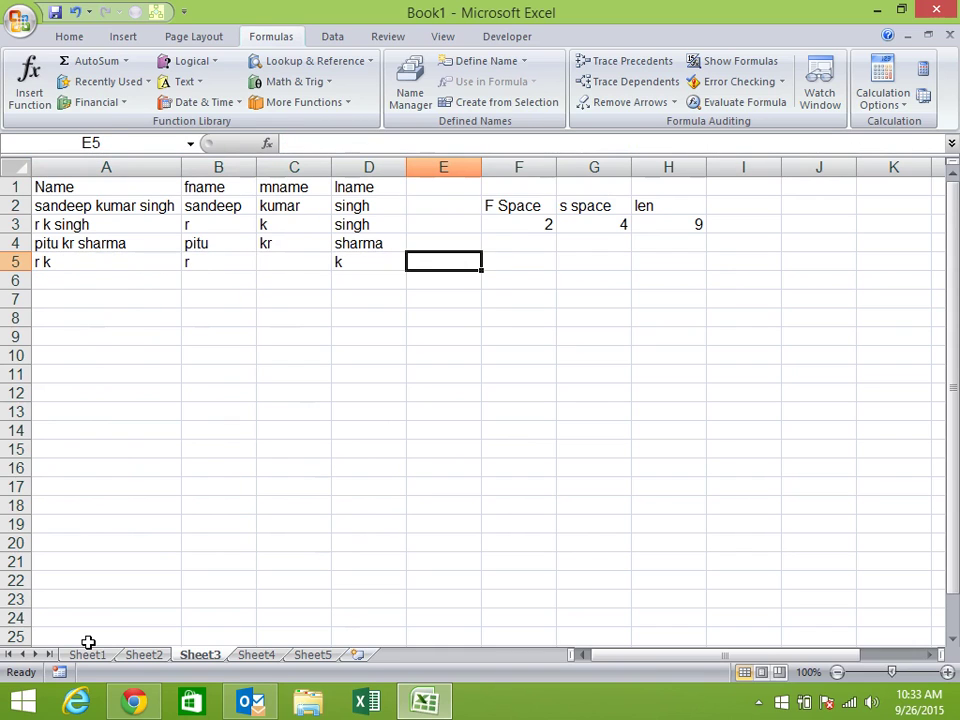
Copy the fallback RIGHT(A5,LEN(A5)-FIND(" ",A5)) portion from D5's formula.
text(=)
key(Escape)
key(Right)
text(=)
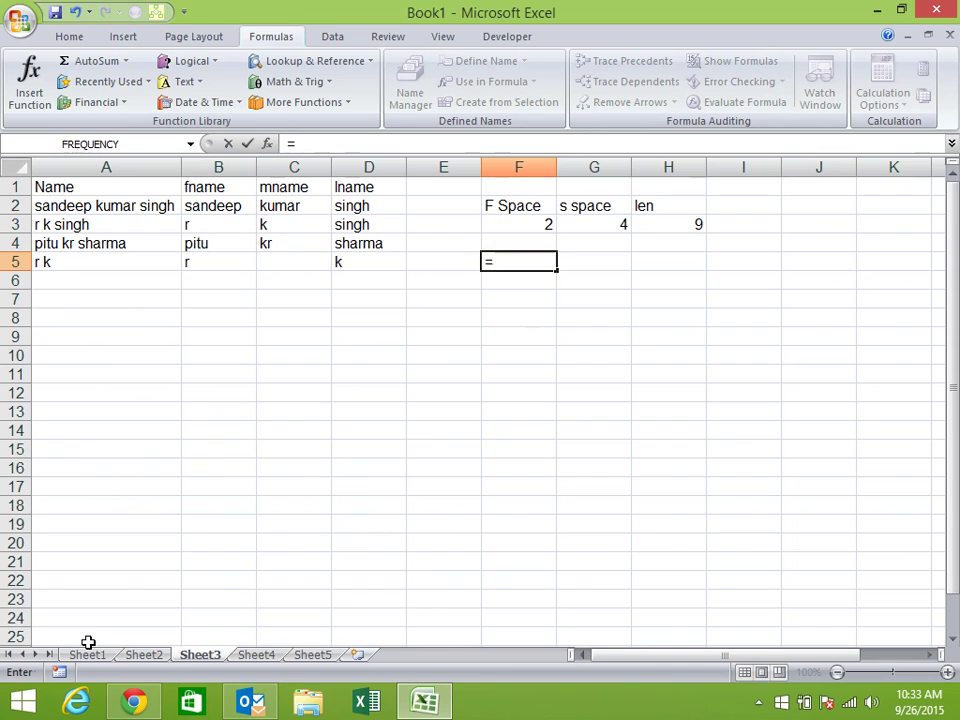
key(Escape)
click(83, 261)
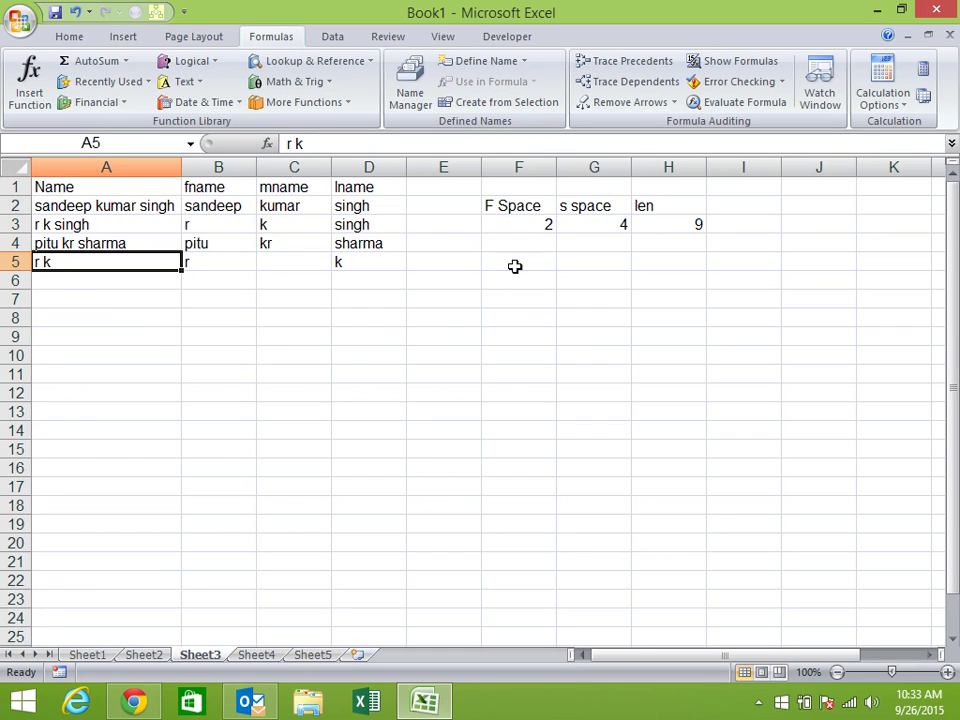
click(366, 265)
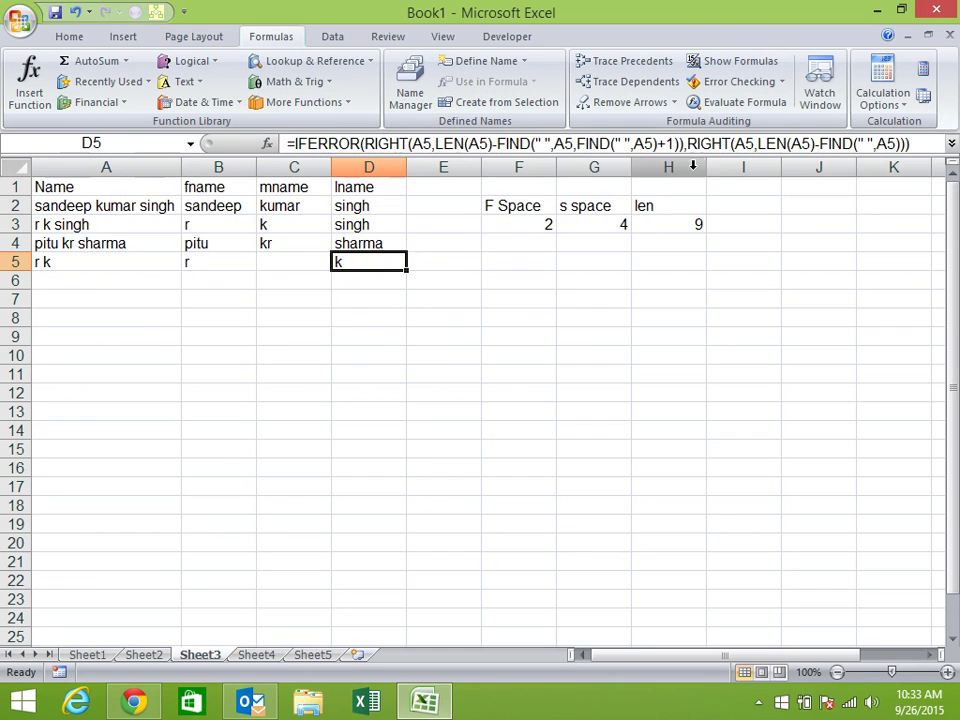
drag(687, 146, 905, 145)
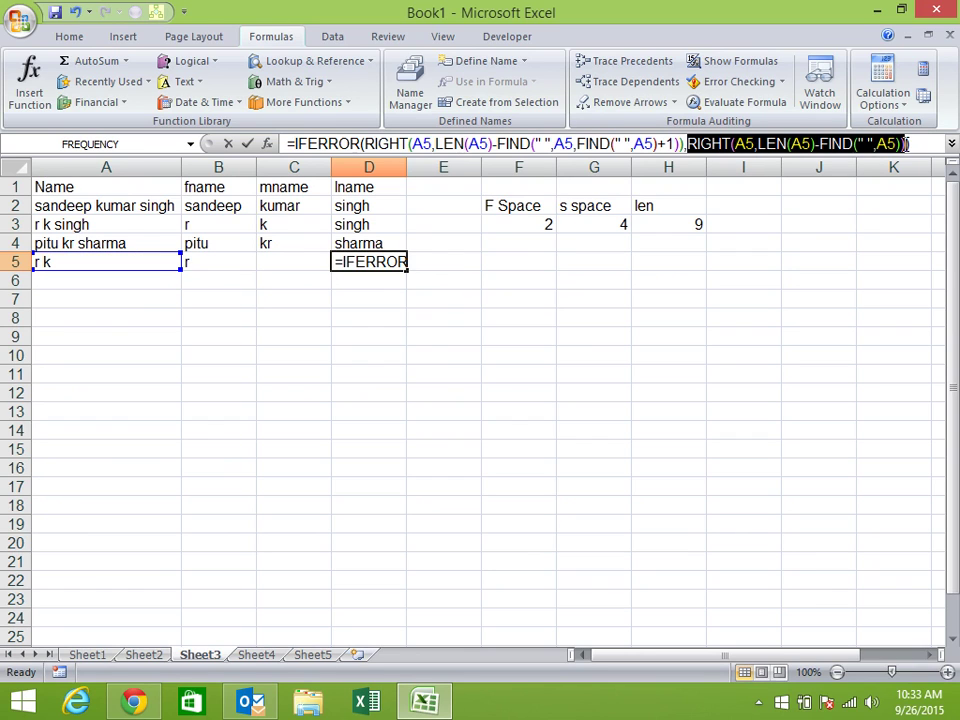
key(Escape)
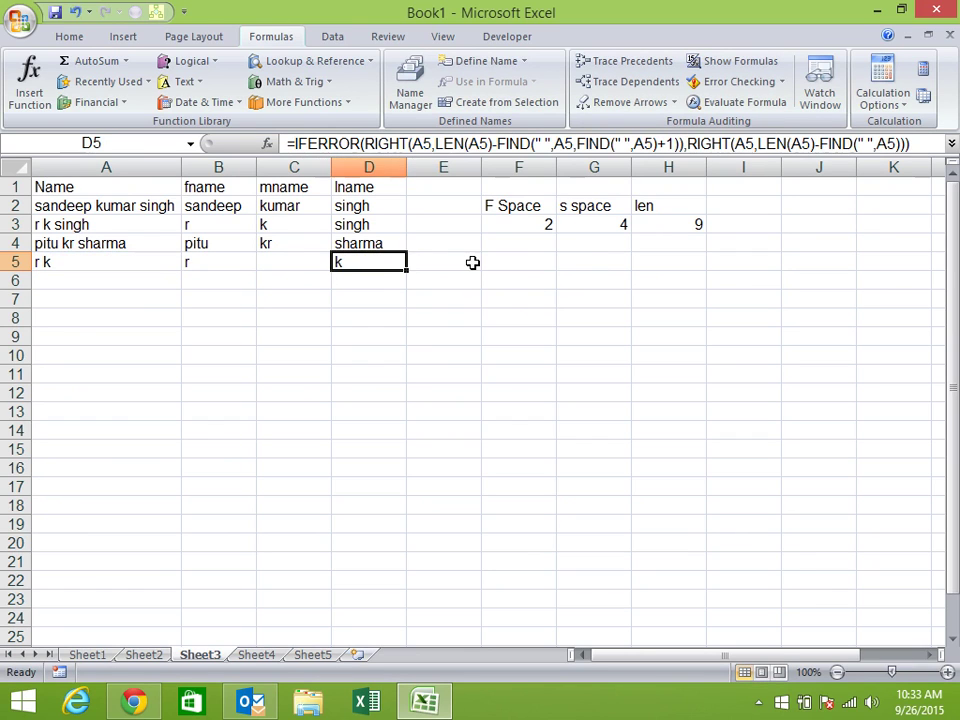
Enter the copied fallback as a formula in F5, returning k like D5.
click(504, 256)
text(=)
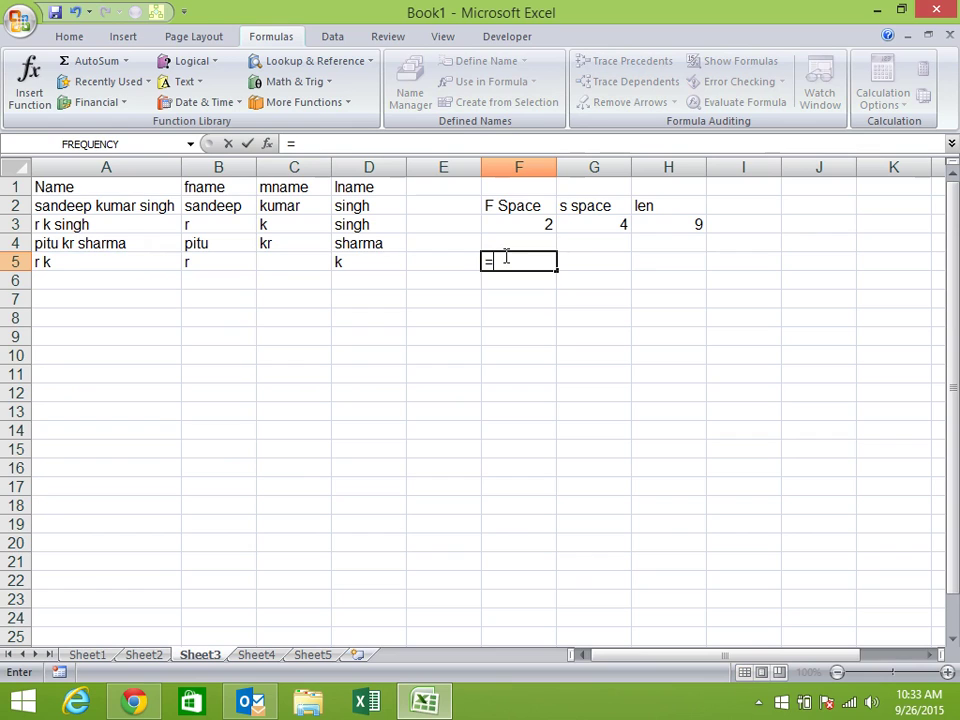
text(RIGHT(A5,LEN(A5)-FIND(" ",A5)))
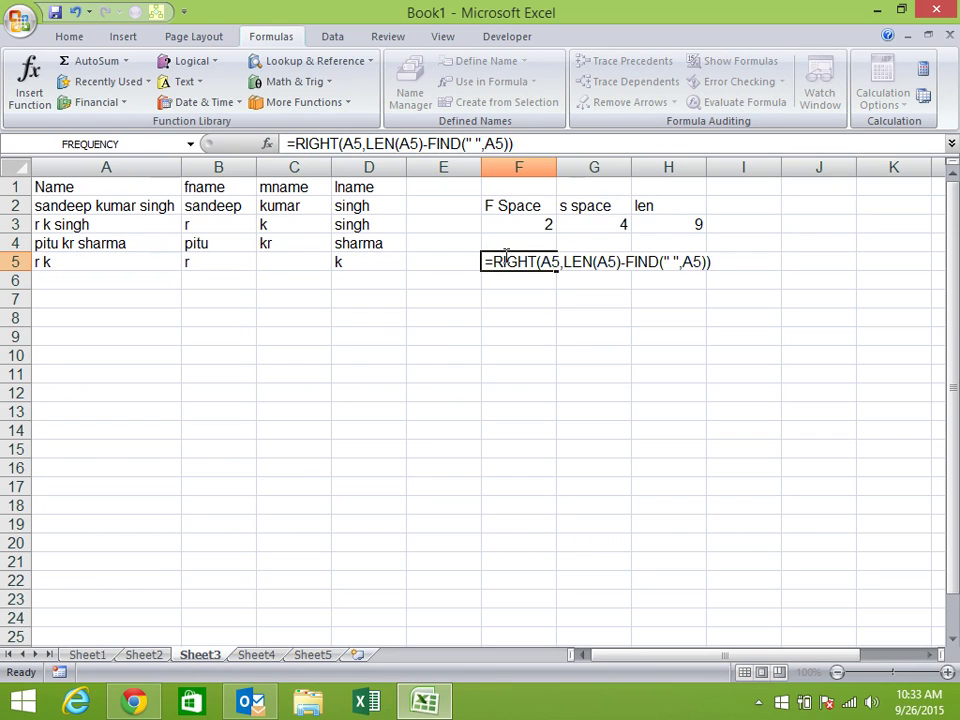
key(Return)
click(504, 256)
key(F2)
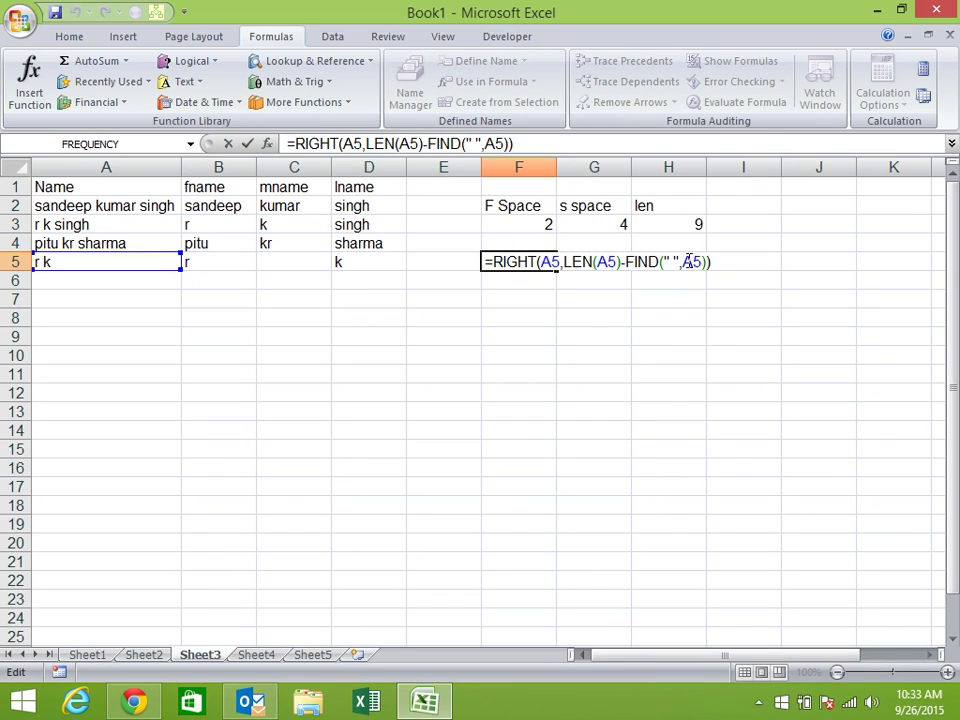
key(ctrl+Return)
click(369, 264)
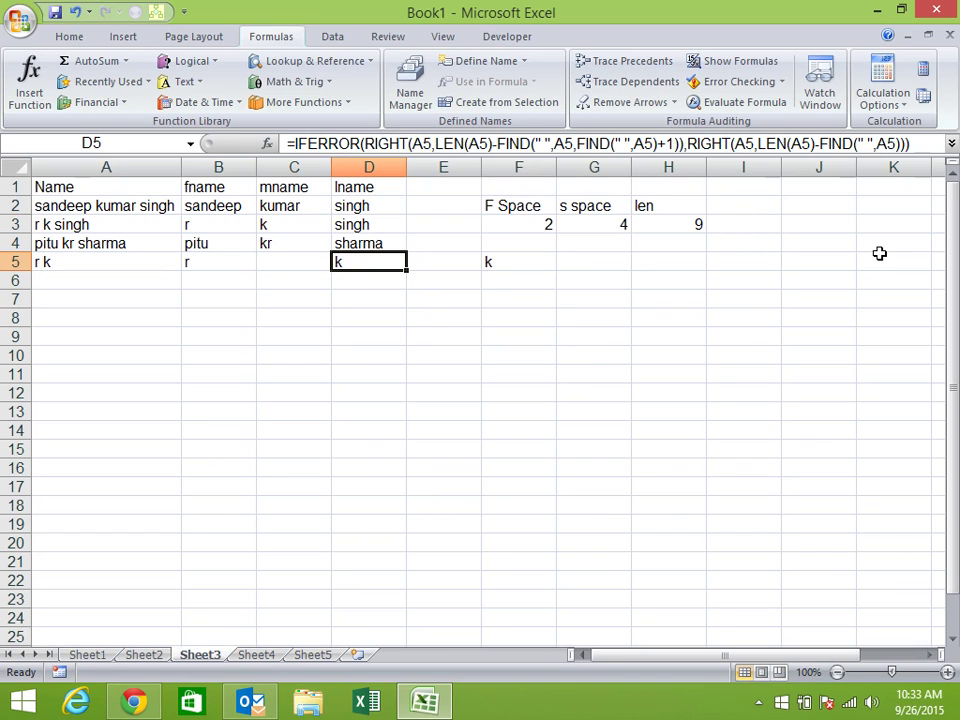
Enlarge the formula bar, enter vikas in A6 and fill row 6's split formulas down with Ctrl+D.
drag(874, 154, 875, 172)
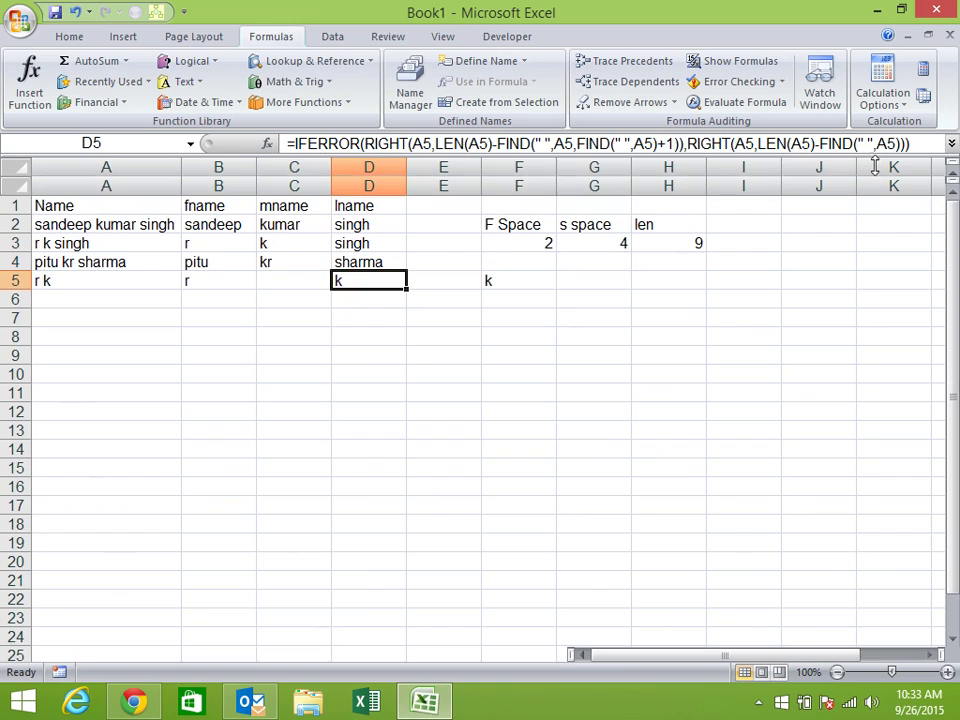
click(507, 340)
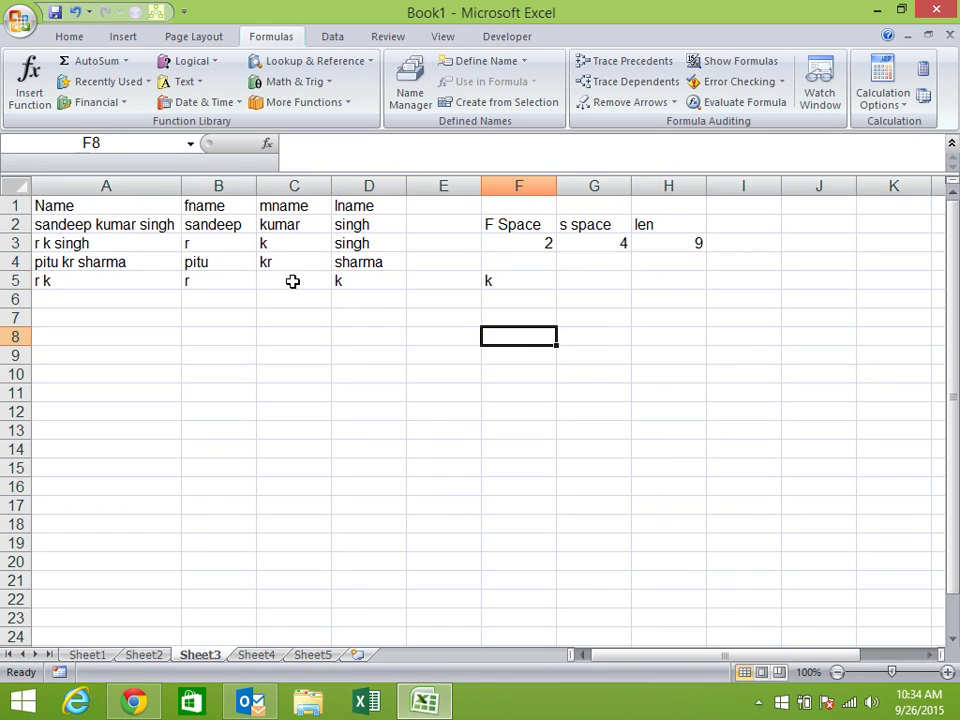
click(340, 282)
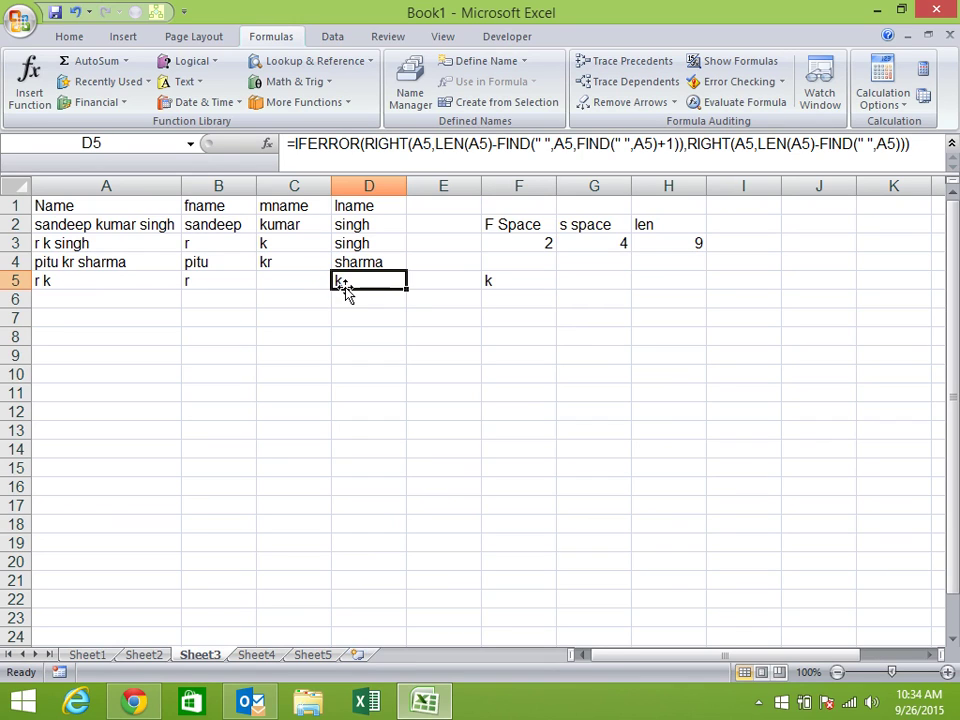
click(164, 298)
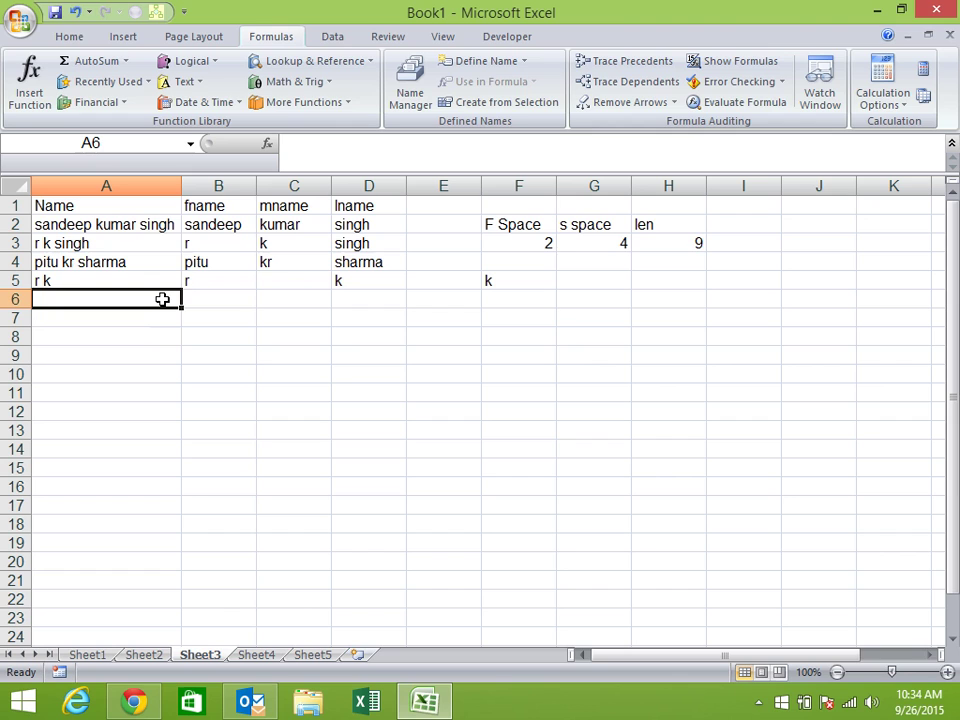
text(vikas)
key(Return)
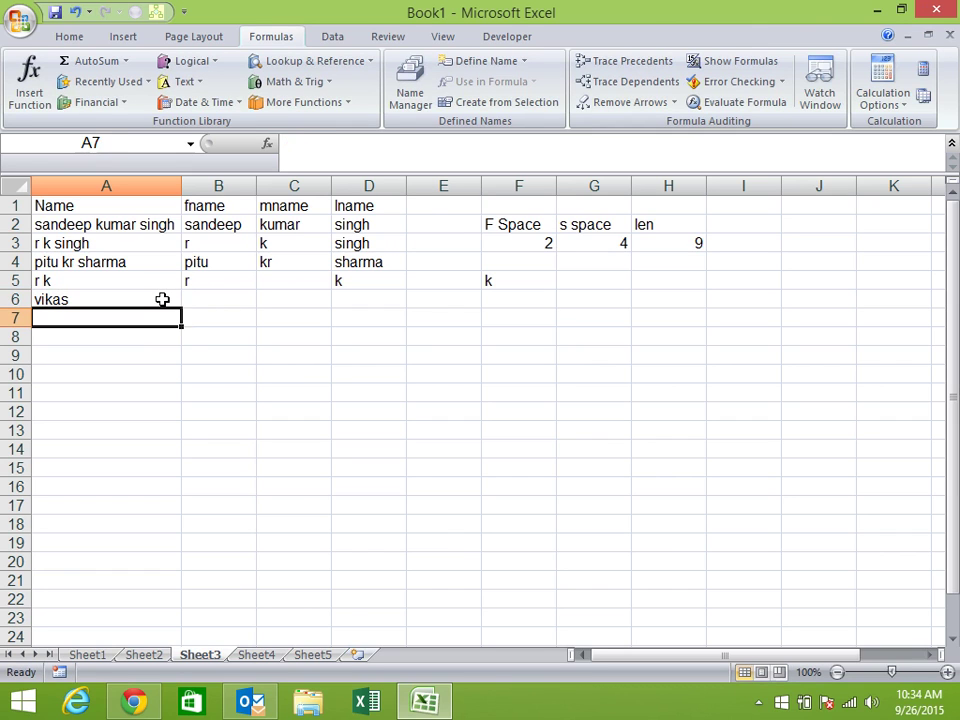
click(162, 299)
key(Right)
key(shift+Right)
key(shift+Right)
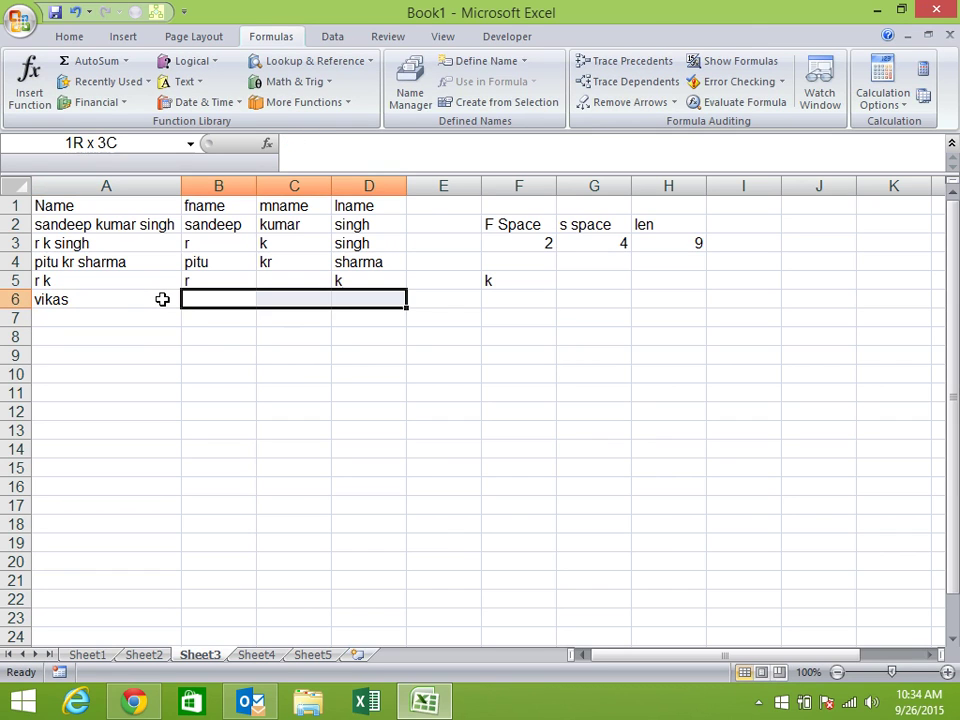
key(ctrl+d)
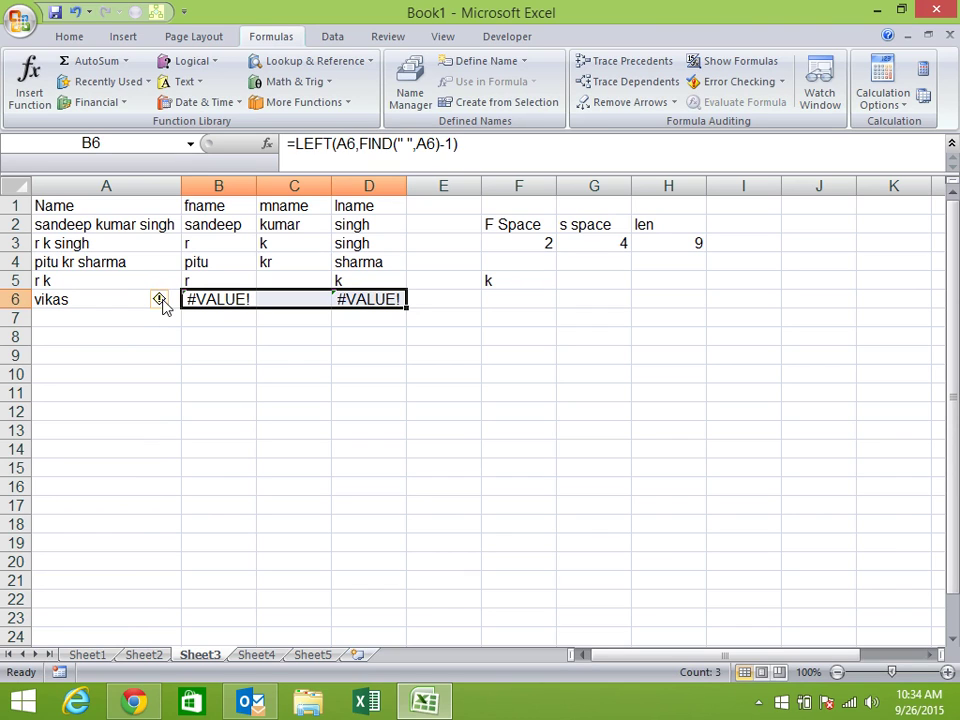
key(Right)
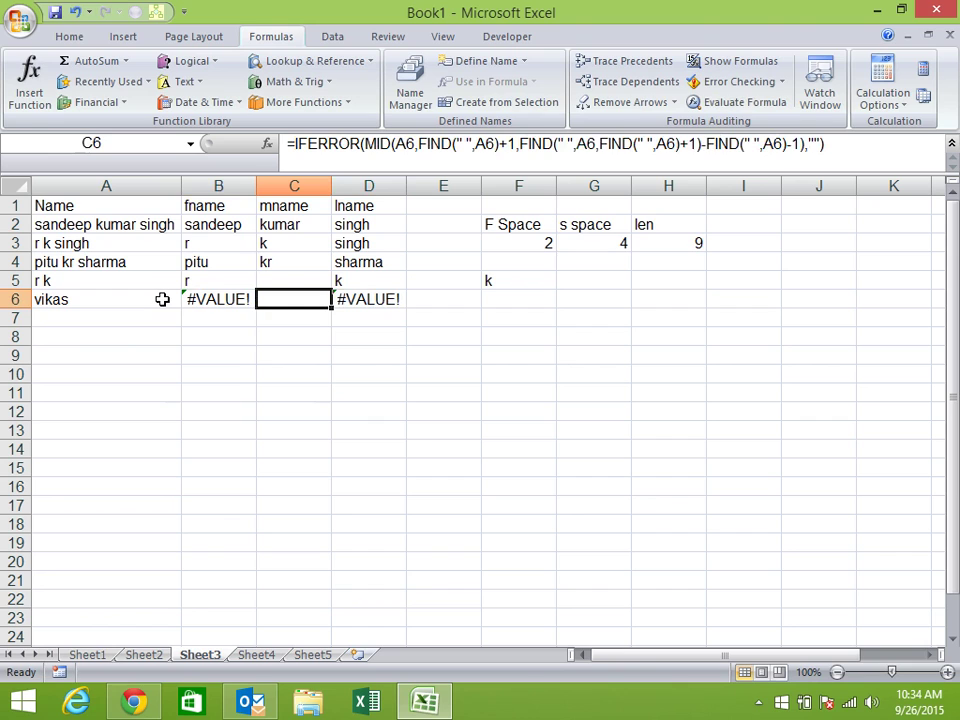
key(Left)
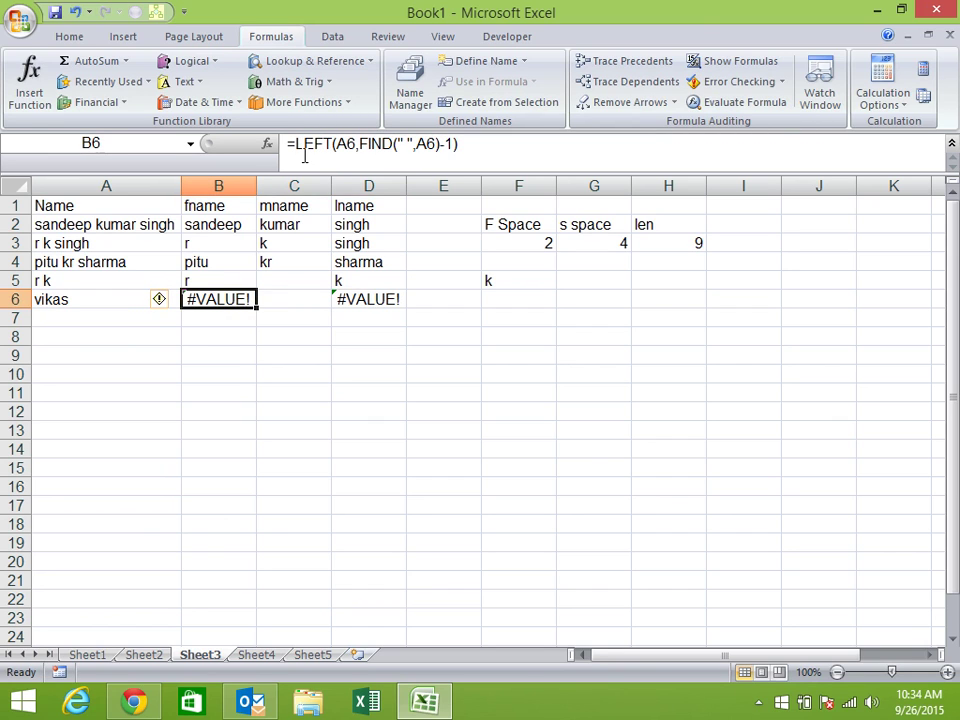
Wrap B6's first-name formula in IFERROR with A6 as the fallback so it shows vikas.
click(298, 143)
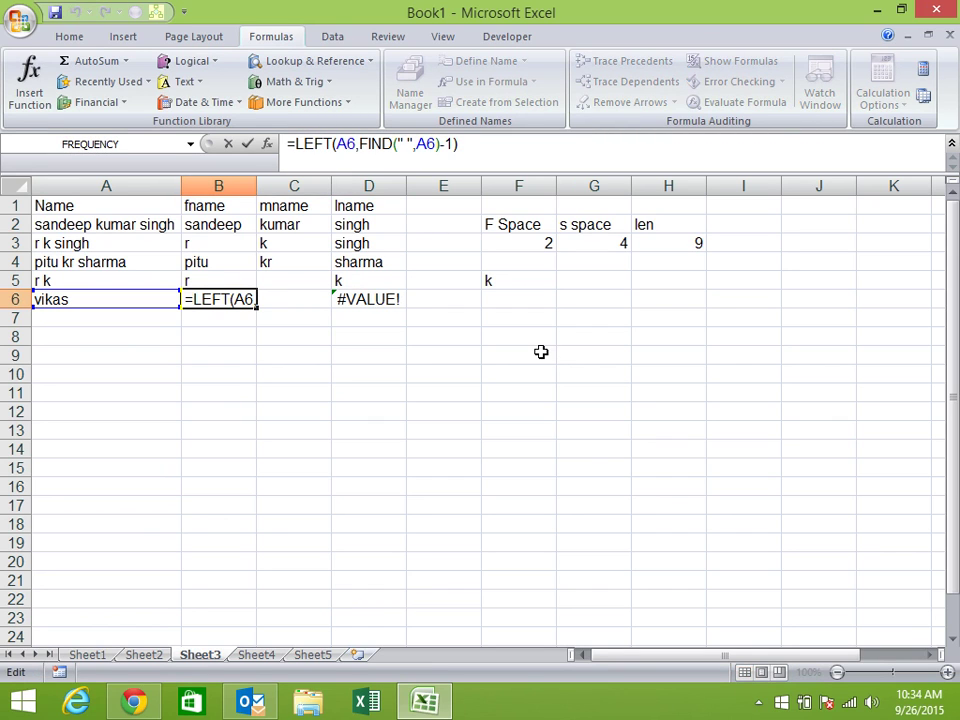
text(if)
key(Down)
key(Tab)
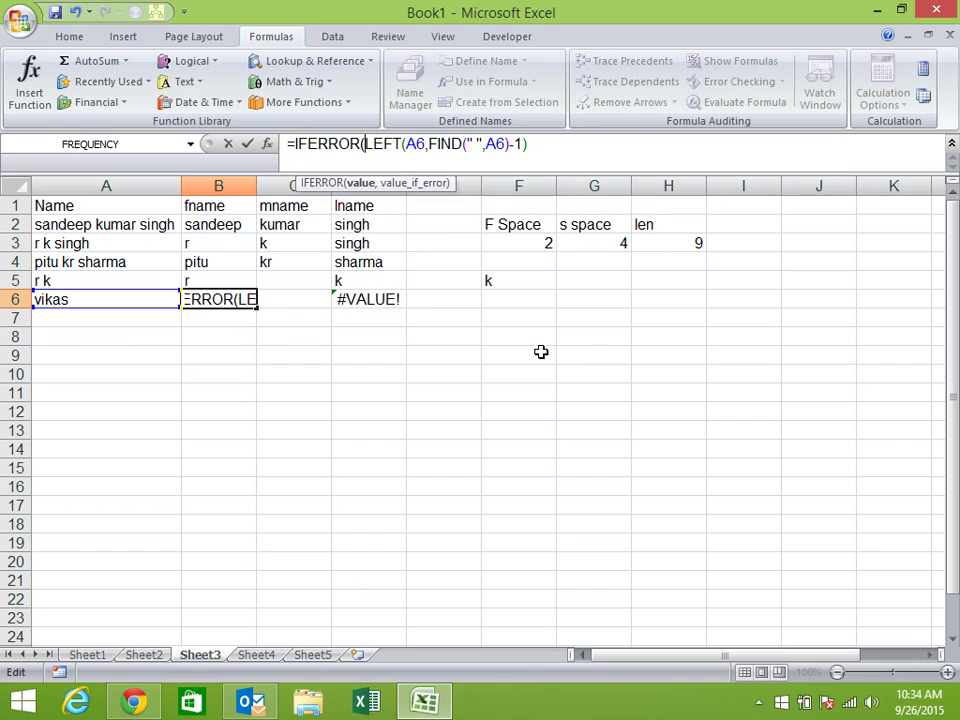
click(575, 145)
text(,)
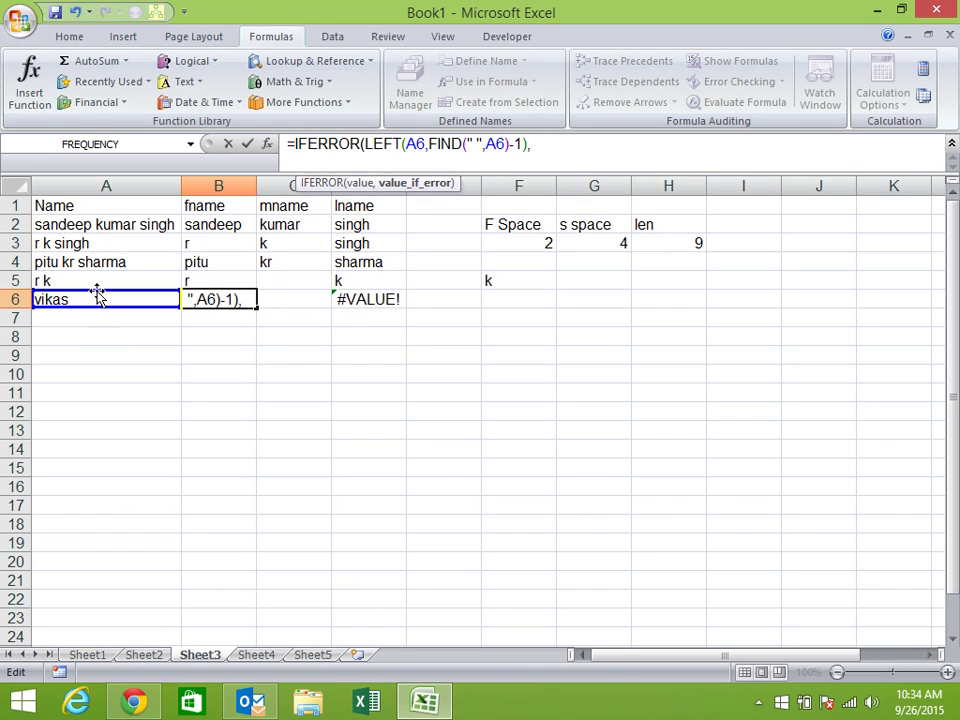
click(100, 298)
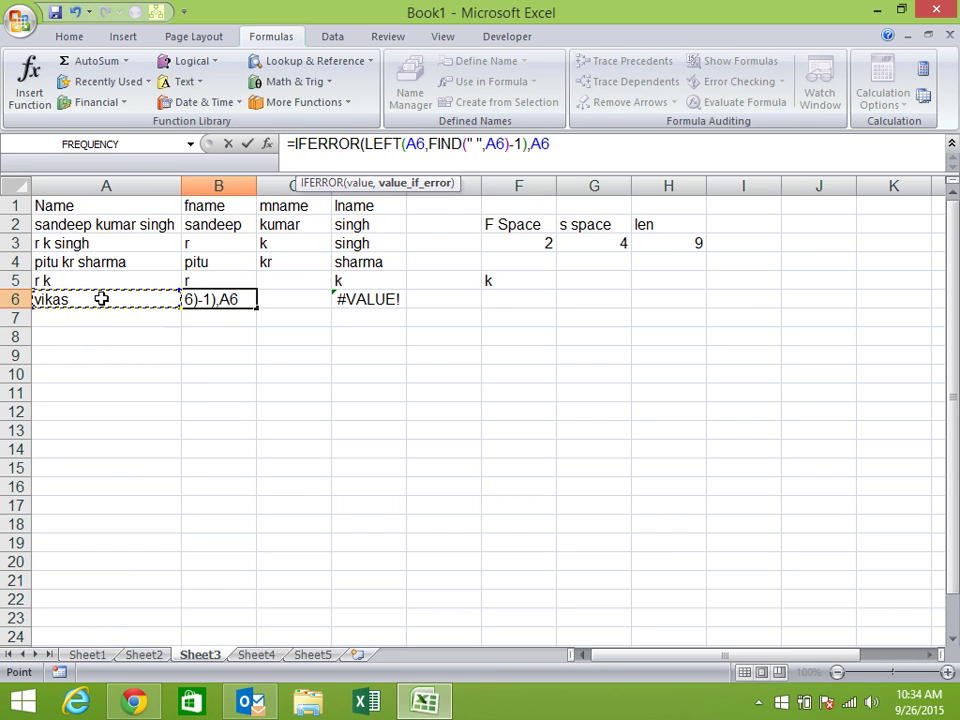
text())
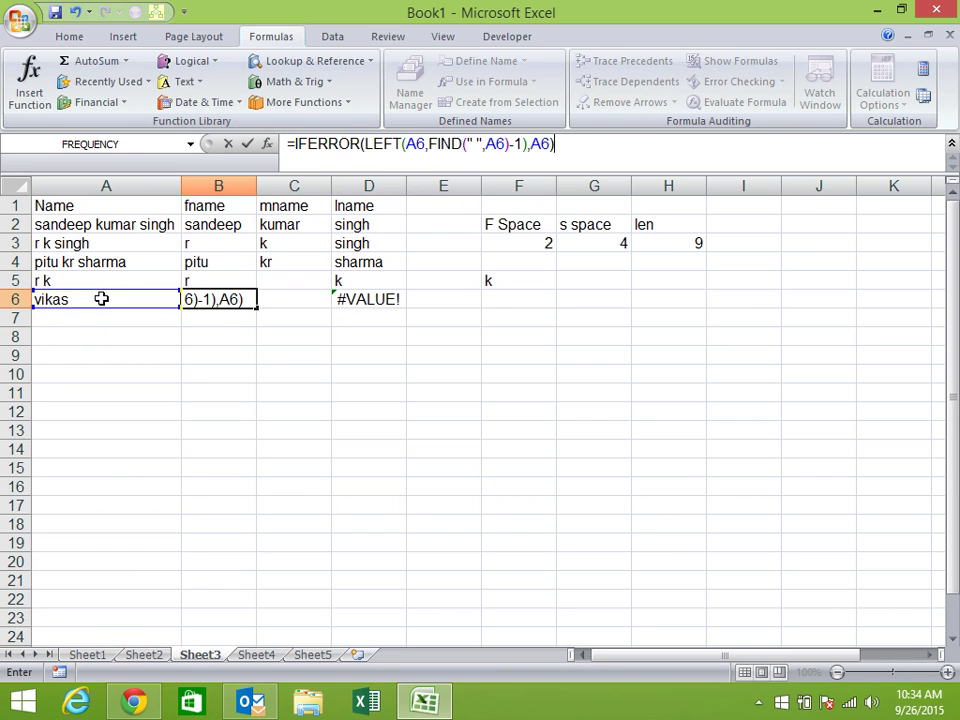
key(Return)
Wrap D6's last-name formula in an outer IFERROR returning "" so it stays blank.
key(Up)
key(Right)
key(Right)
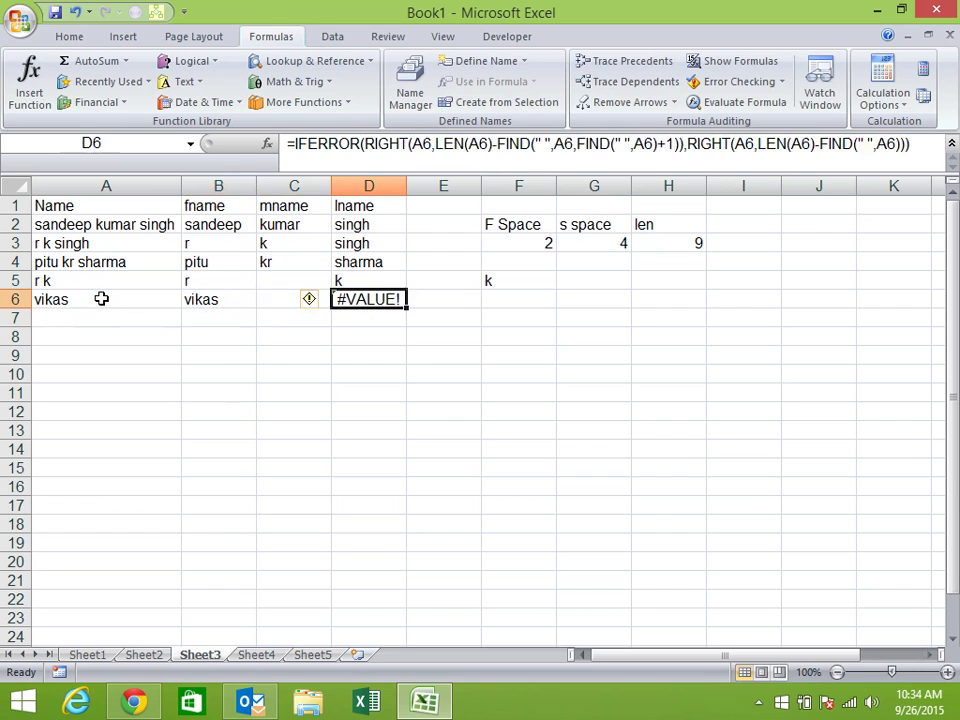
click(294, 143)
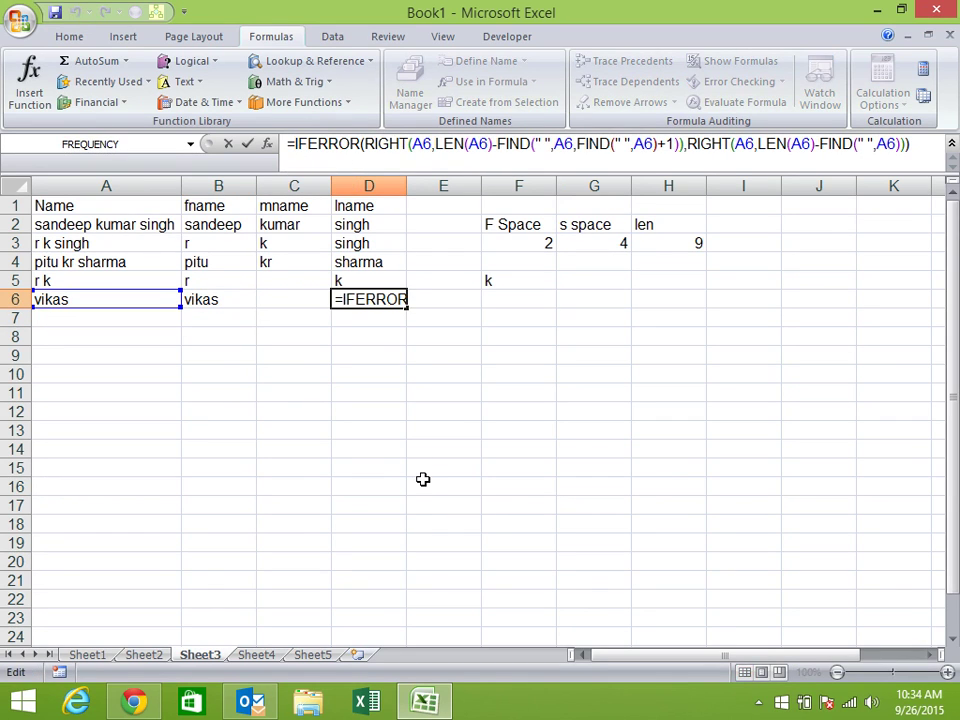
text(if)
key(Down)
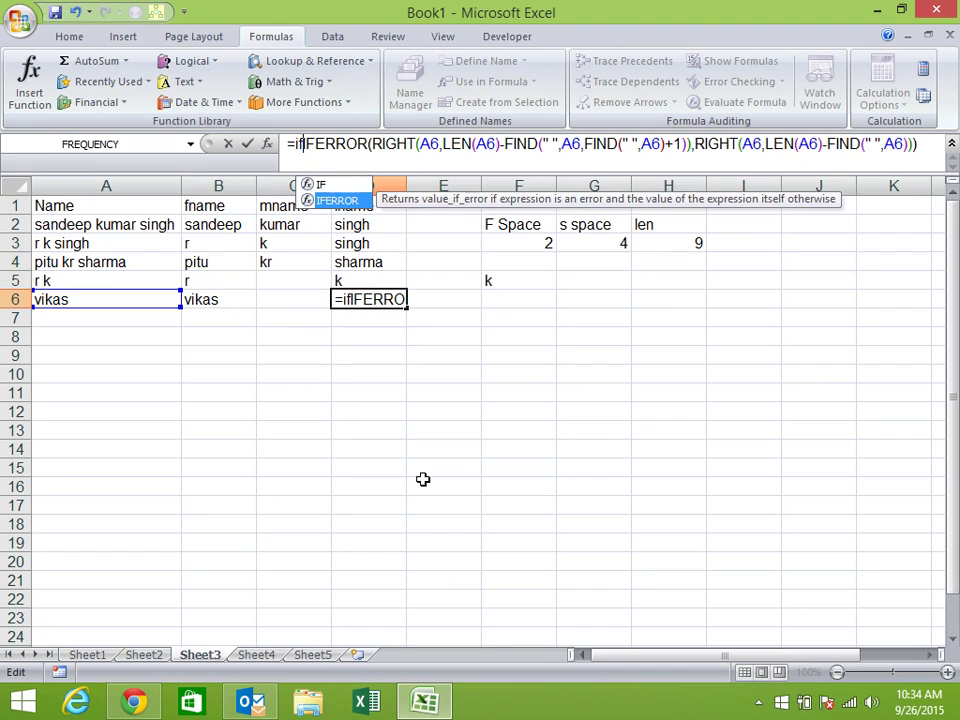
key(Tab)
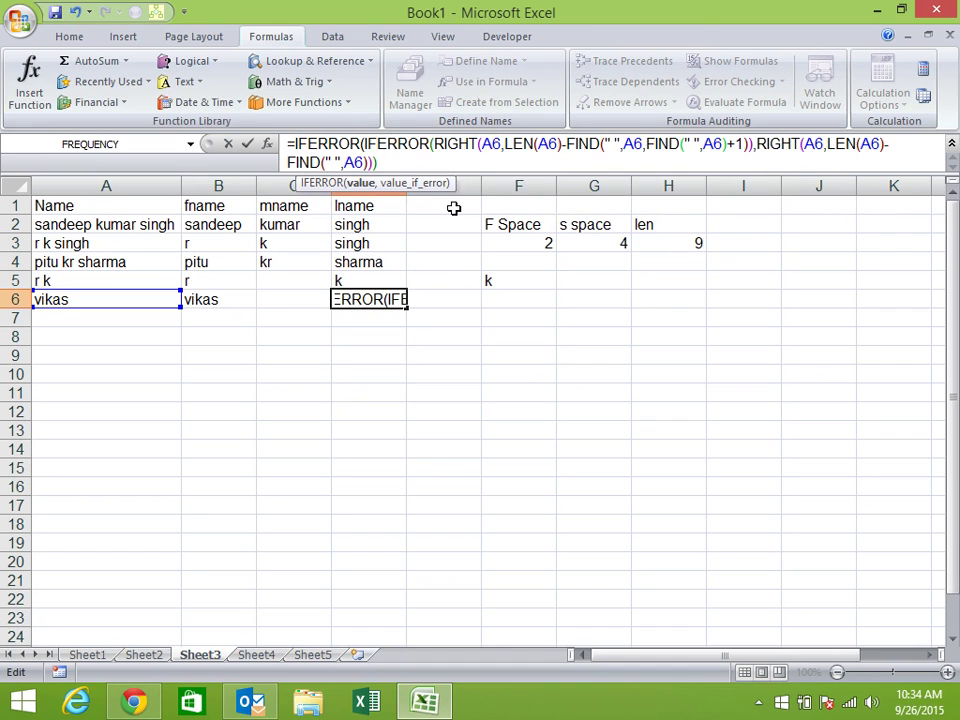
click(406, 167)
text(,"")
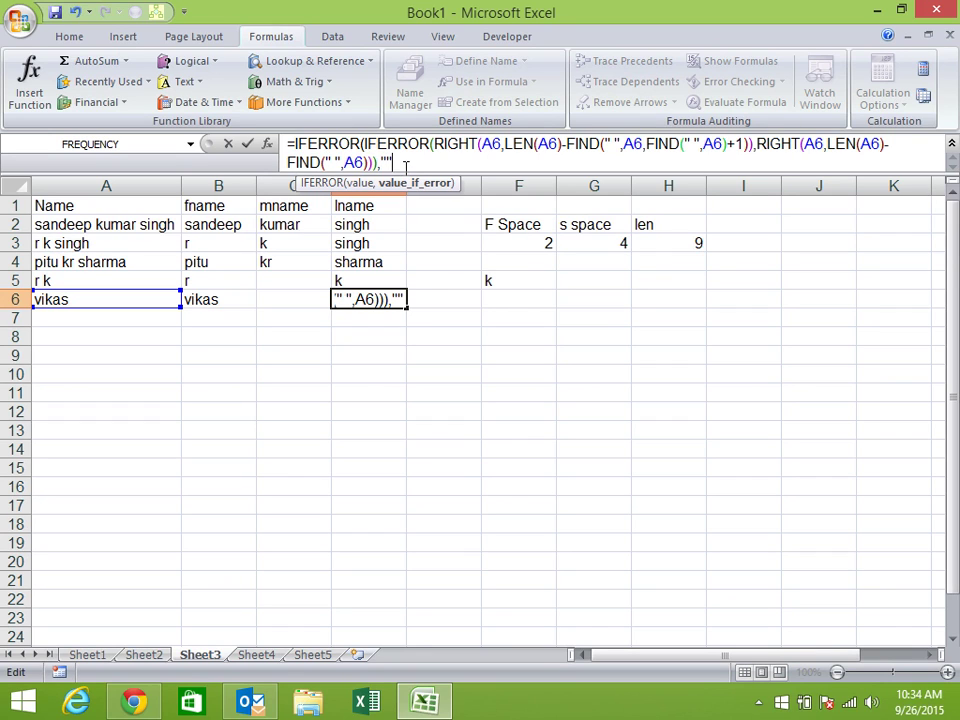
text())
key(Return)
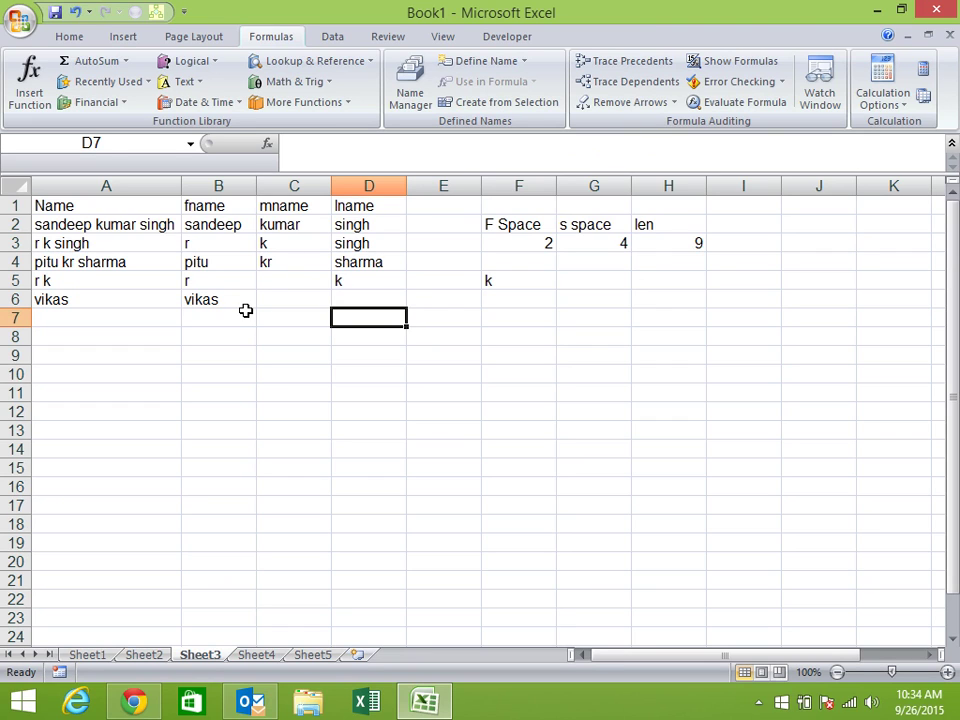
Fill B7:D7 from row 6, then wrap B7 in IF(...=0,"",IFERROR(...)) so it shows blank.
drag(242, 315, 350, 322)
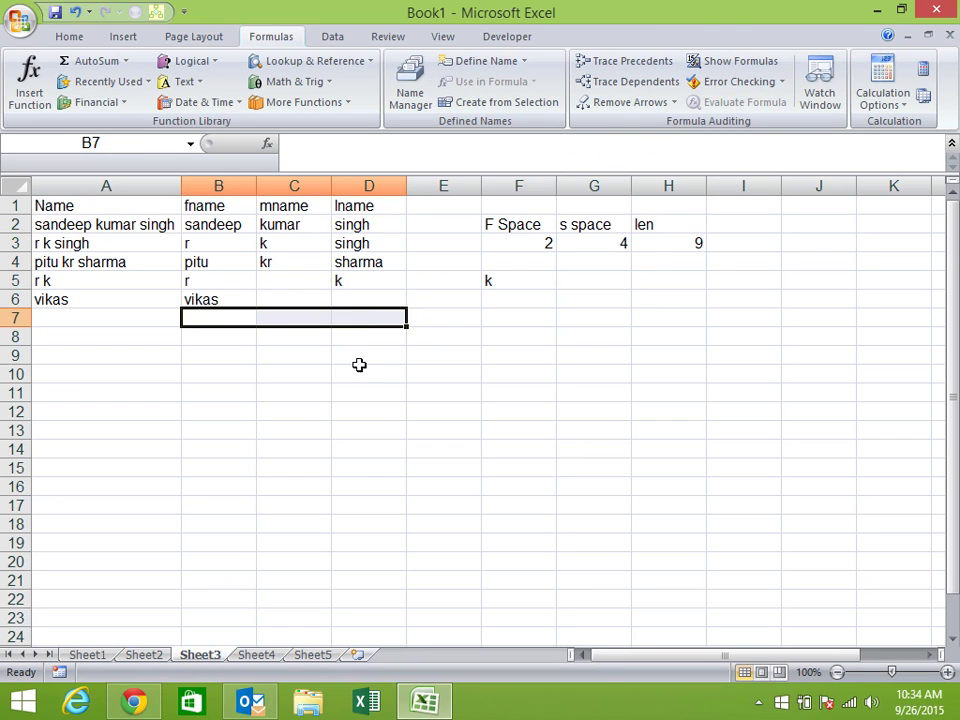
key(ctrl+d)
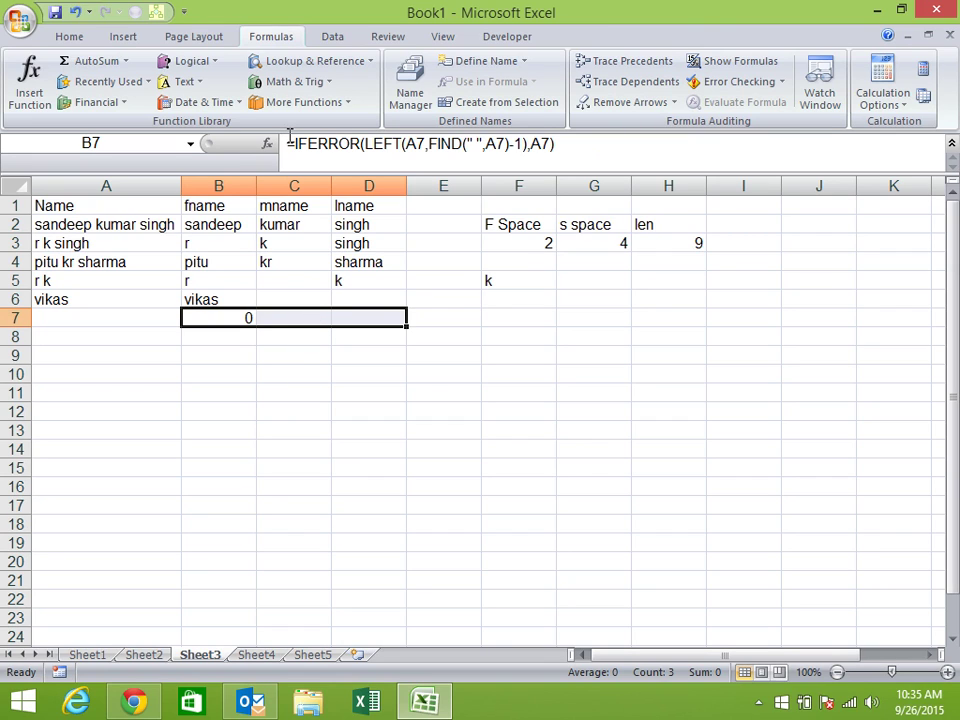
click(243, 319)
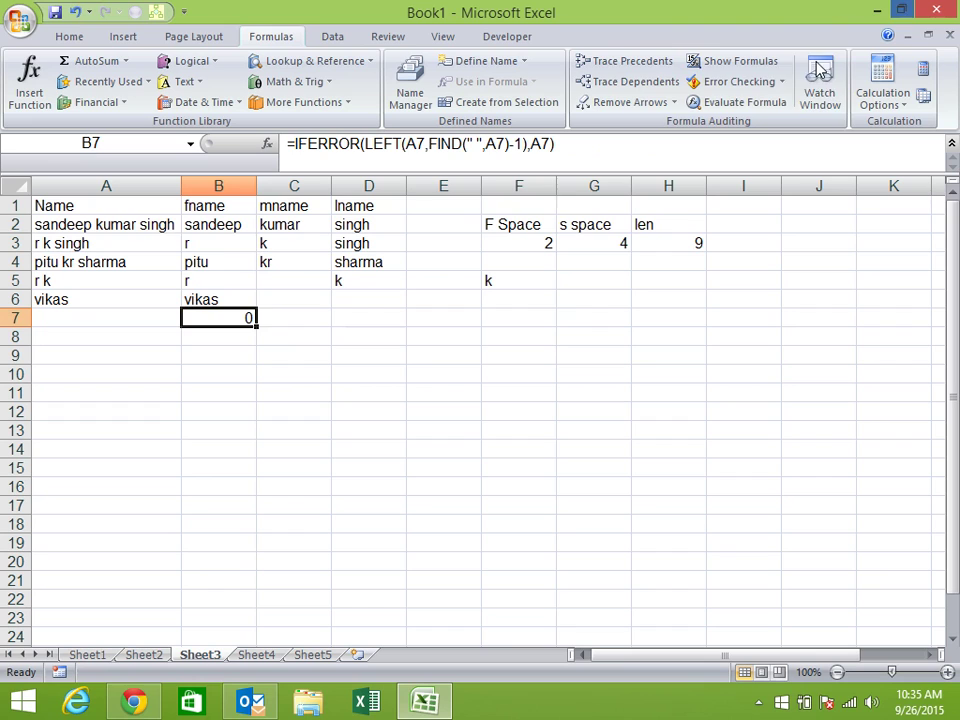
drag(572, 142, 297, 144)
key(ctrl+c)
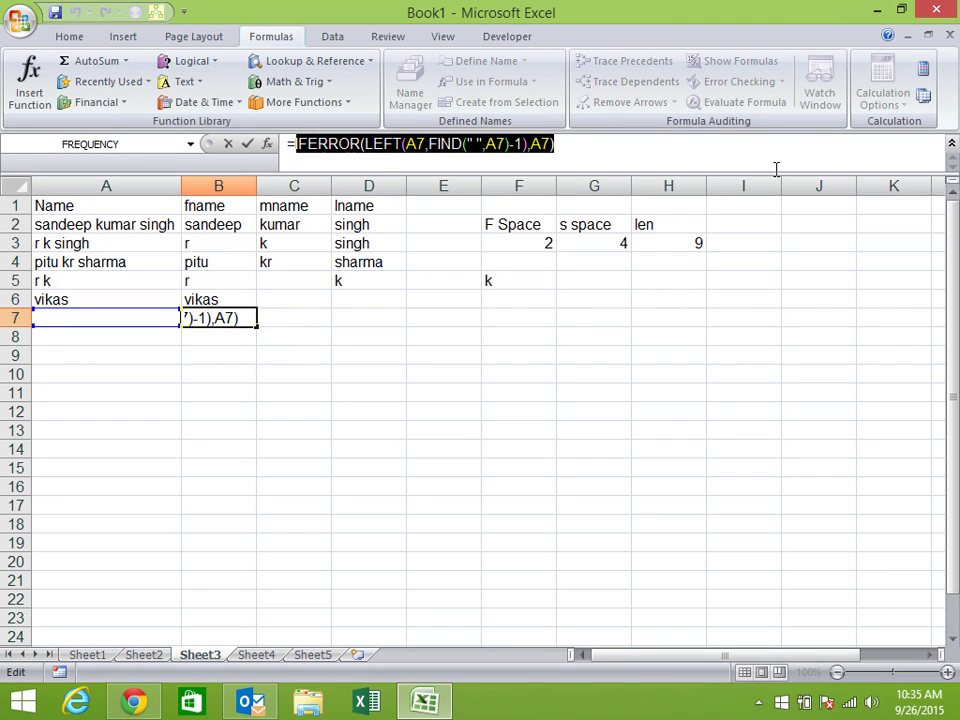
click(638, 148)
click(292, 143)
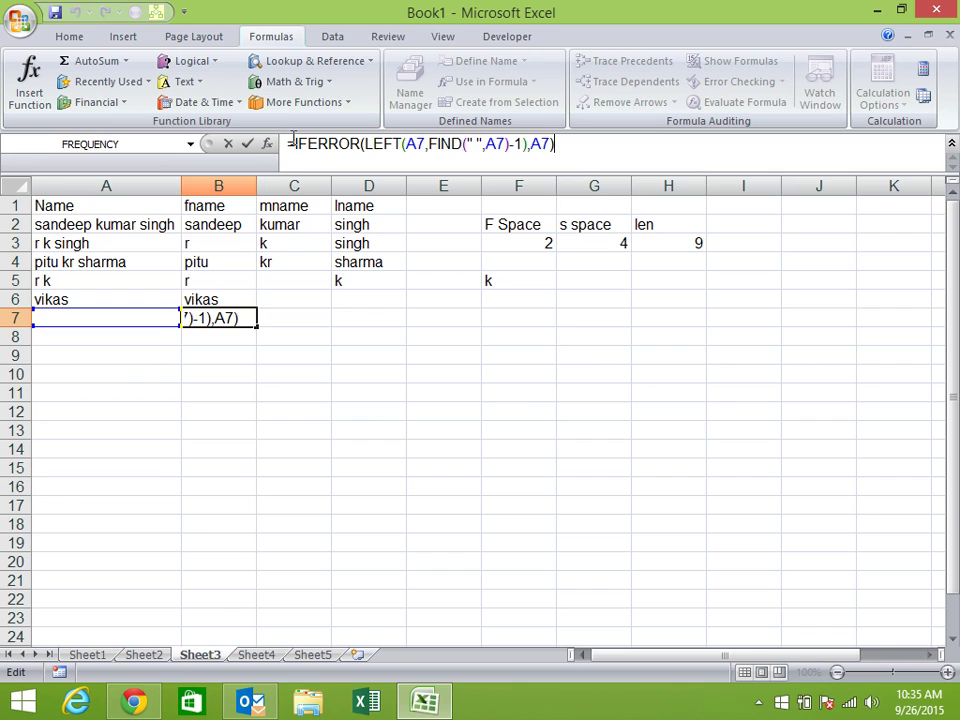
text(if)
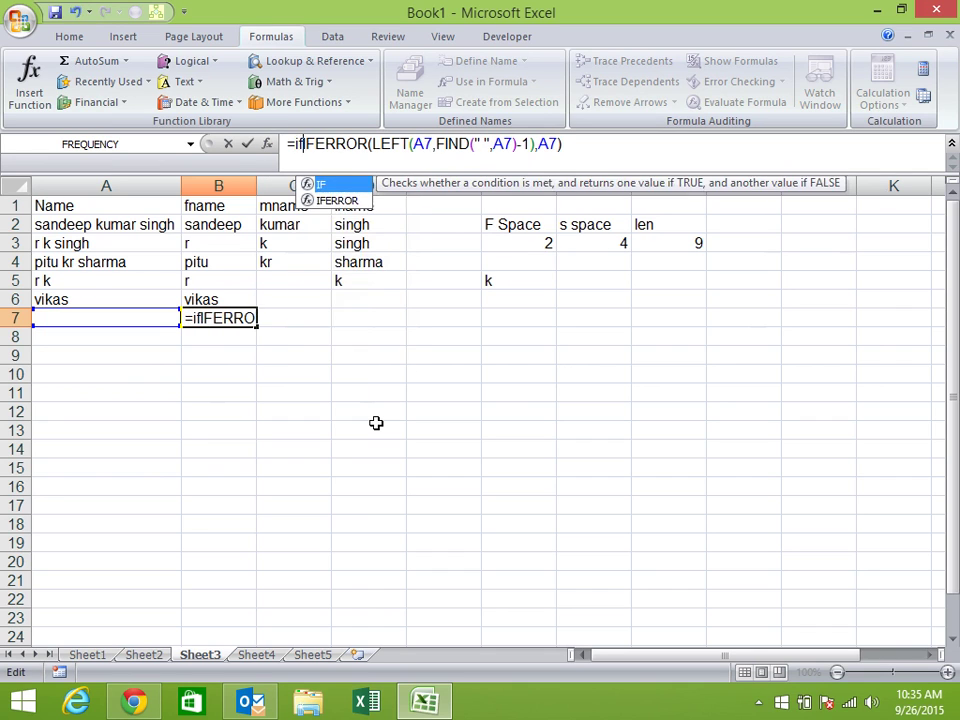
key(Tab)
click(626, 143)
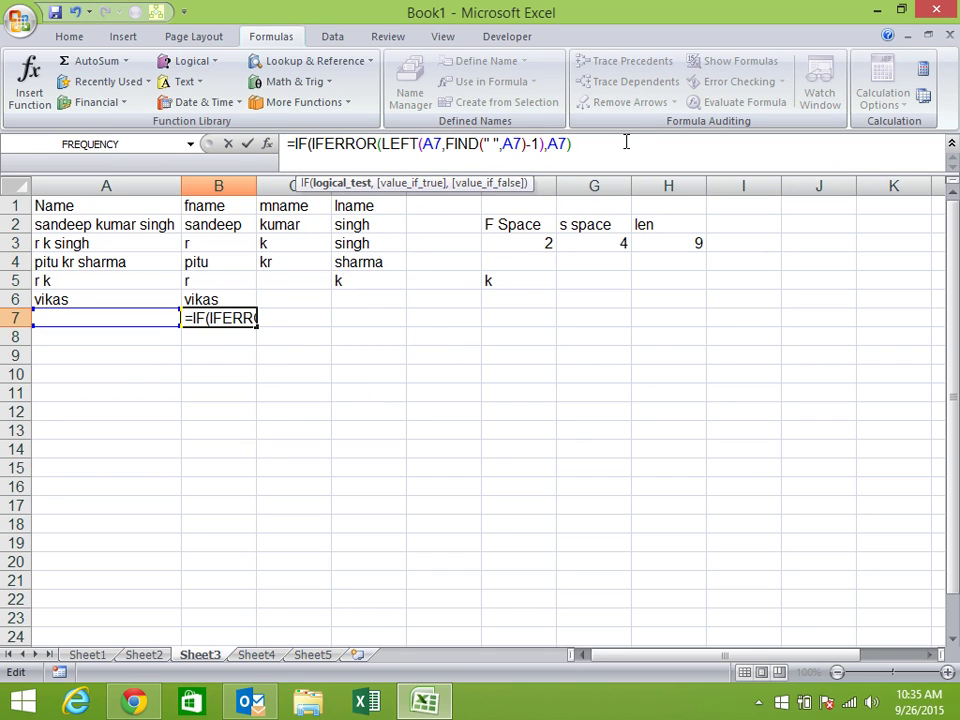
text(=0)
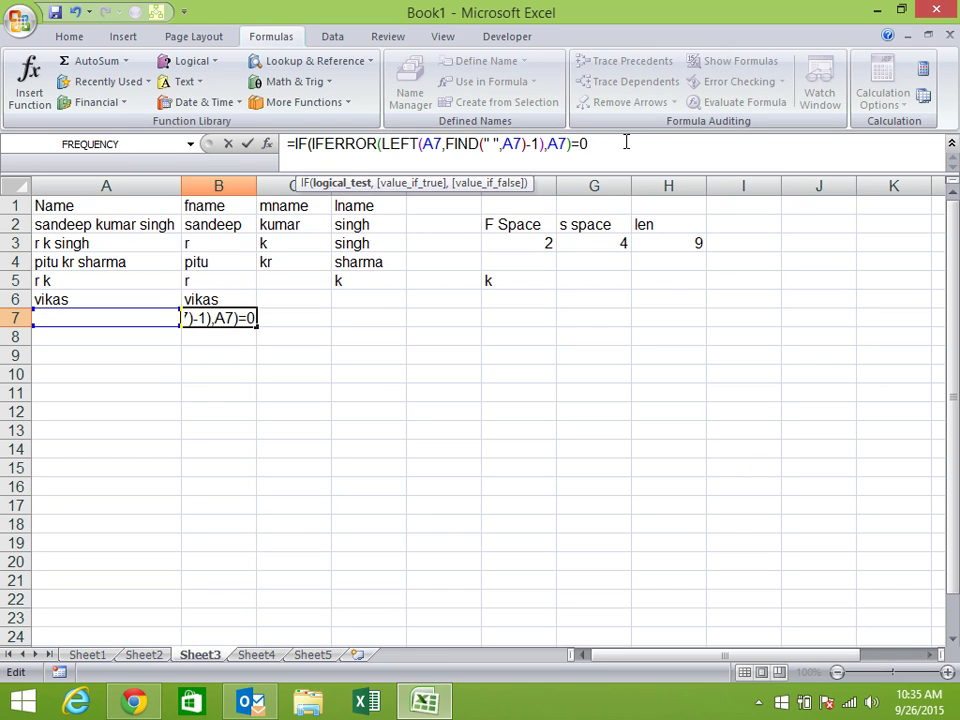
text(,)
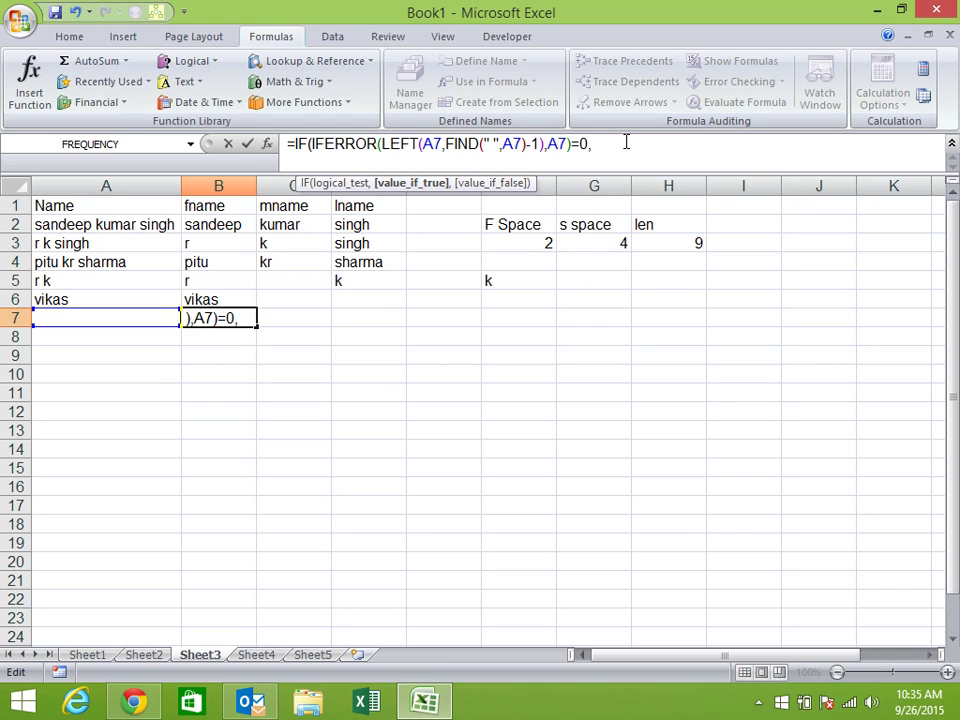
text("")
text(,)
key(ctrl+v)
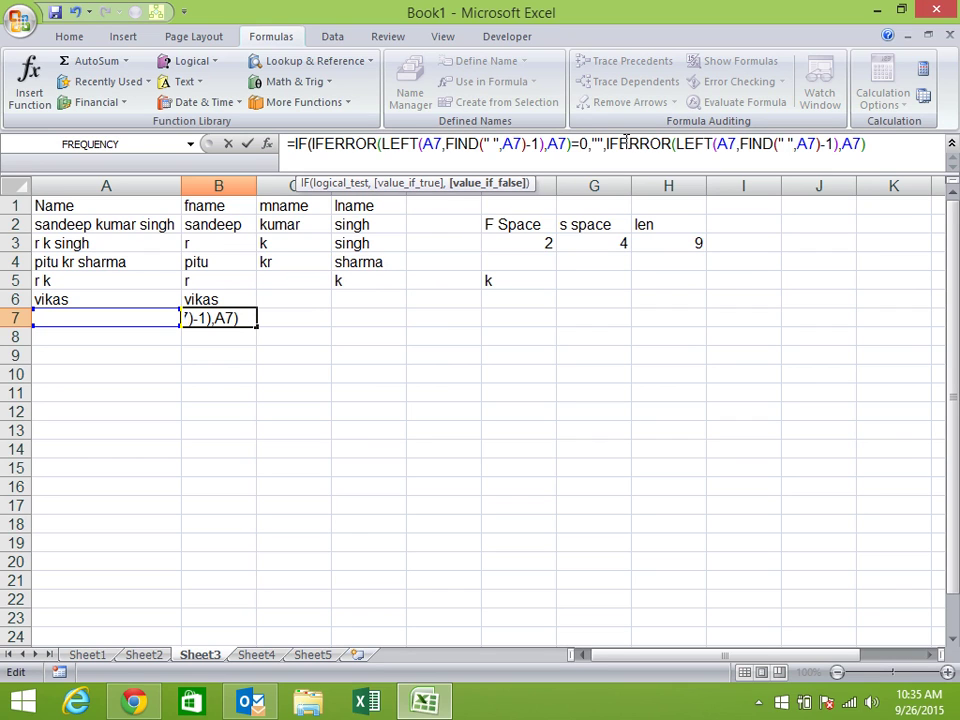
text())
key(Return)
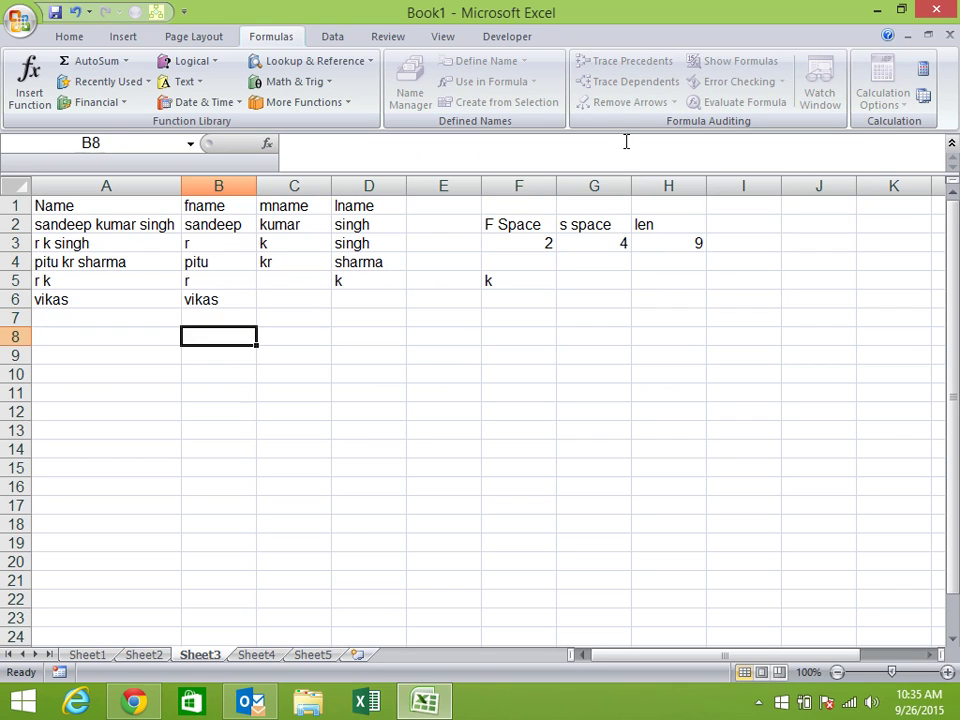
mouse_move(250, 318)
mouse_down()
mouse_move(396, 330)
mouse_move(381, 440)
mouse_up()
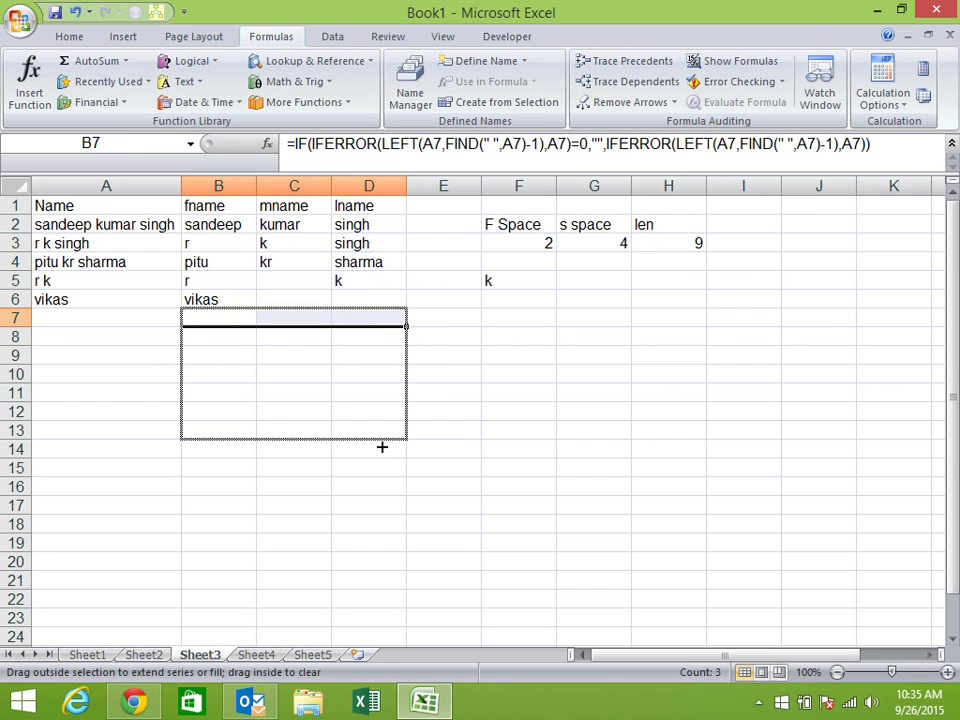
click(263, 352)
click(238, 340)
click(136, 317)
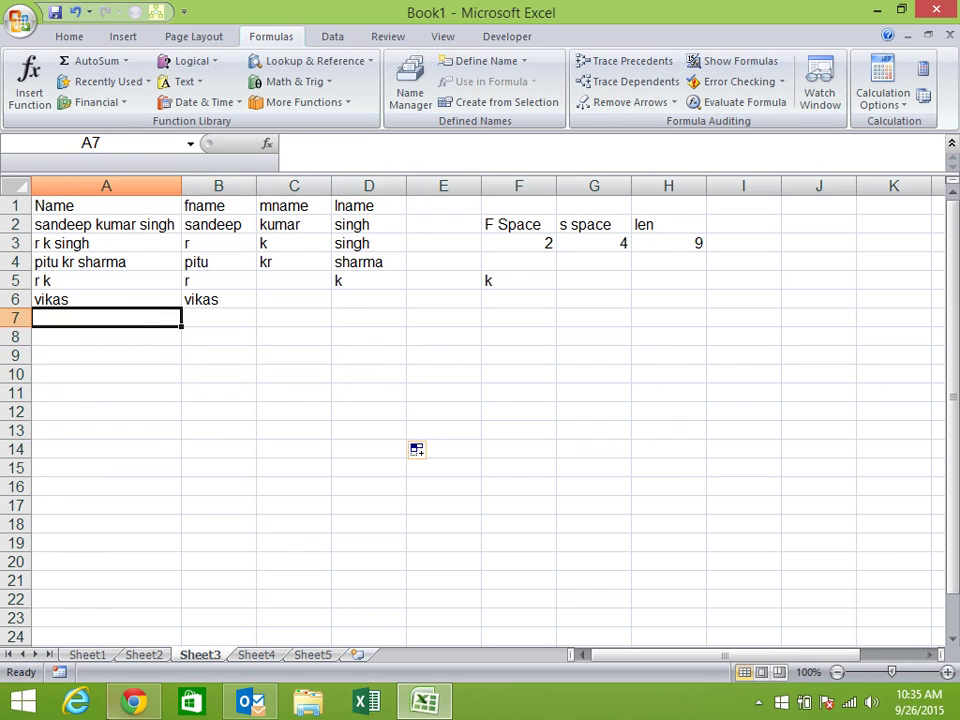
text(pin)
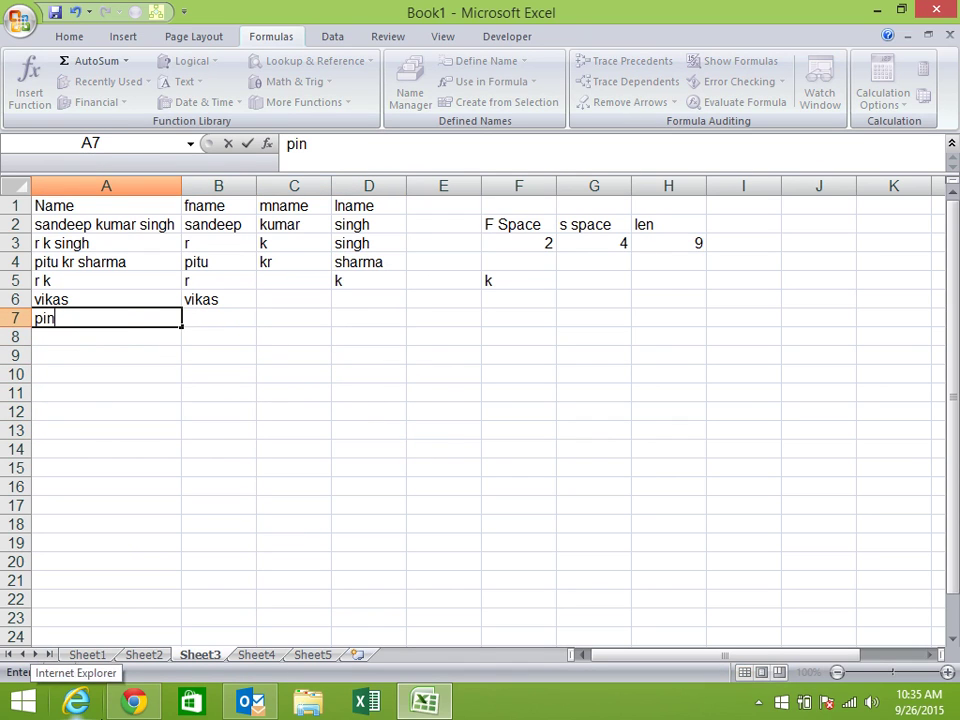
text(tu)
key(Return)
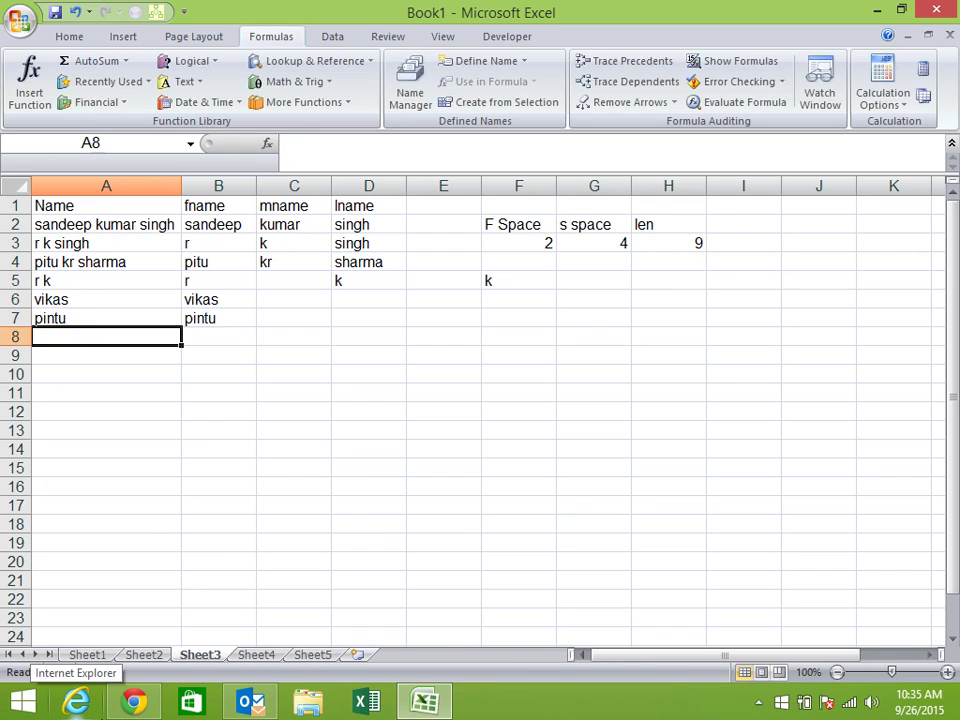
text(p k singh)
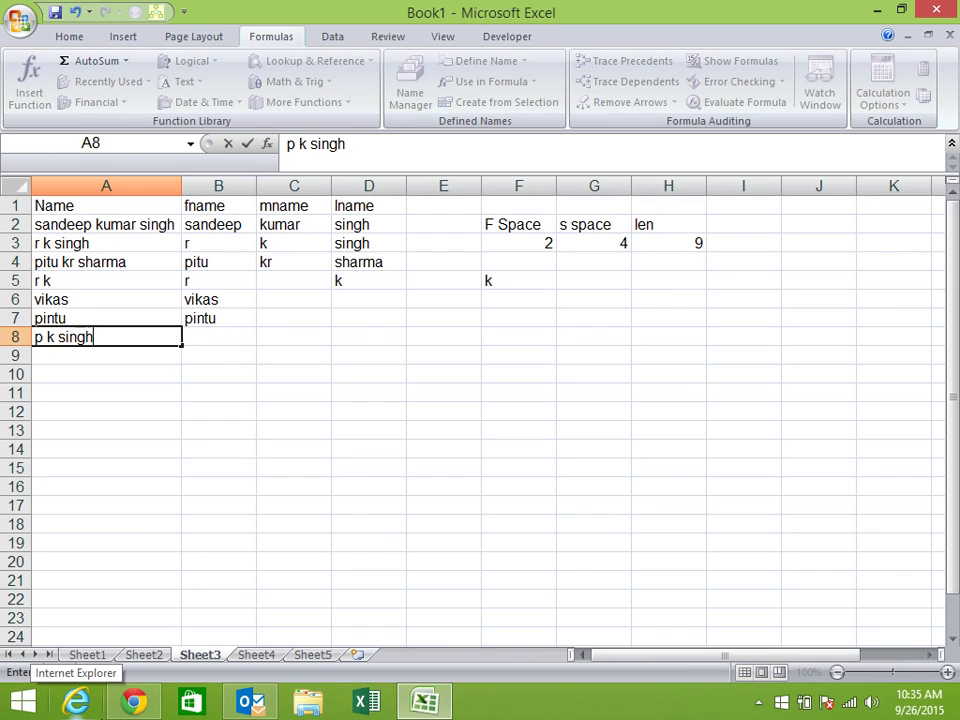
key(Return)
text(vbh)
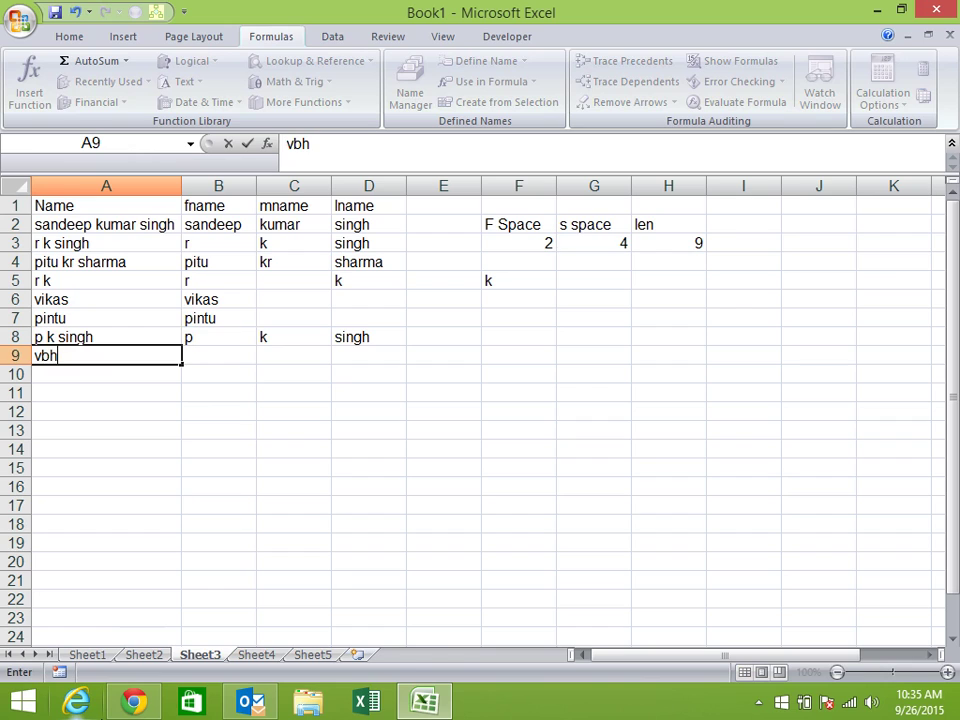
key(BackSpace)
key(BackSpace)
text(ibhu pra)
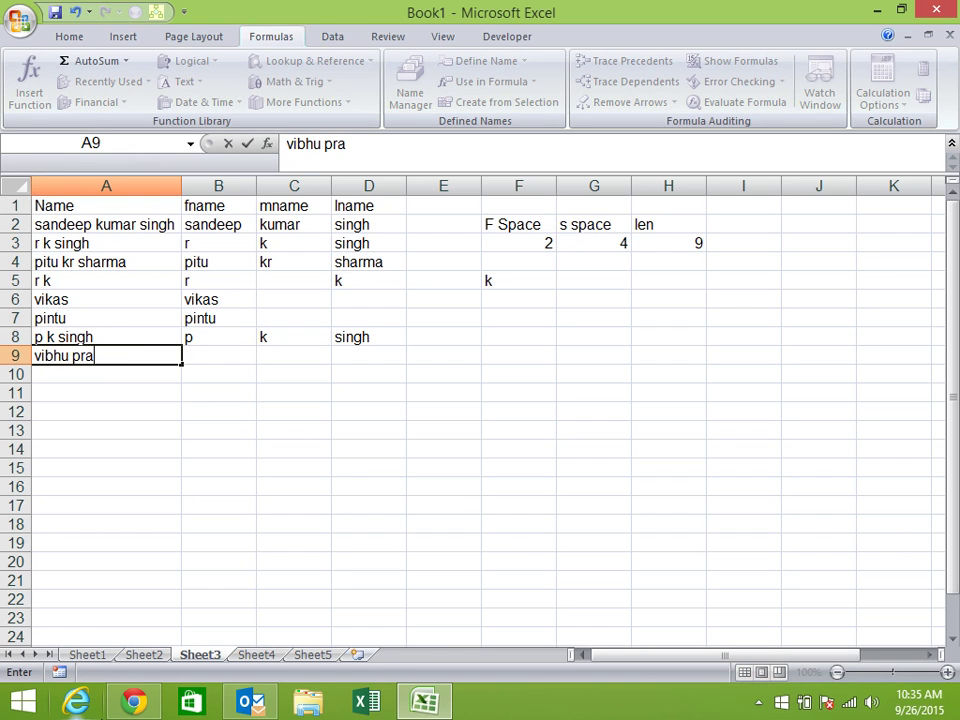
text(sand)
key(BackSpace)
key(BackSpace)
text(d mishra)
key(Return)
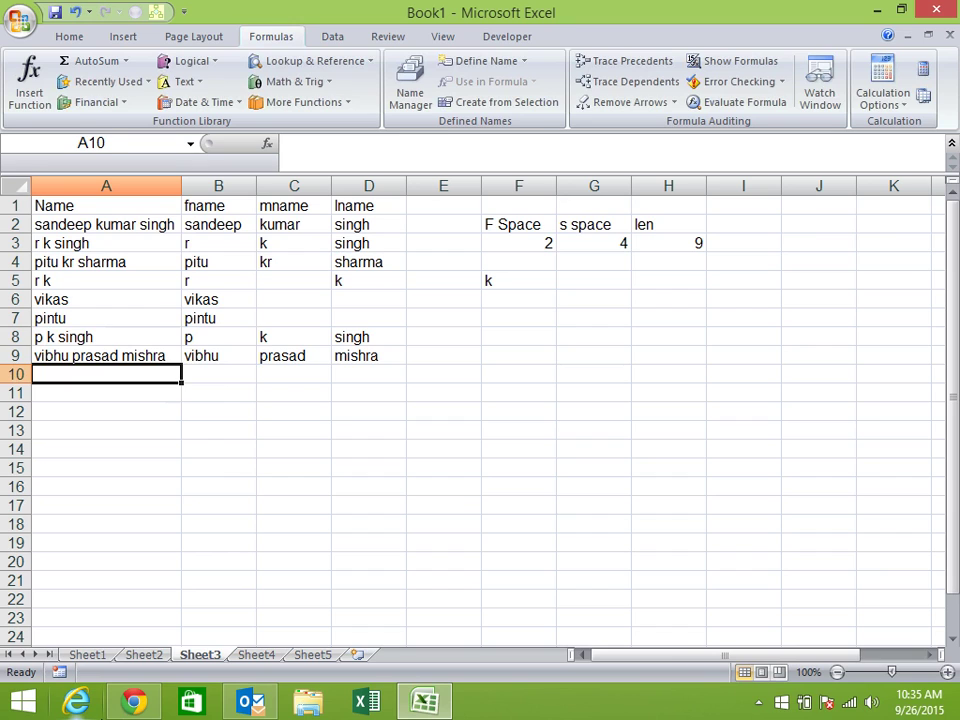
key(Up)
key(Up)
key(Up)
key(Up)
key(Up)
key(Up)
Inspect B10's formula and leave it unchanged.
key(Down)
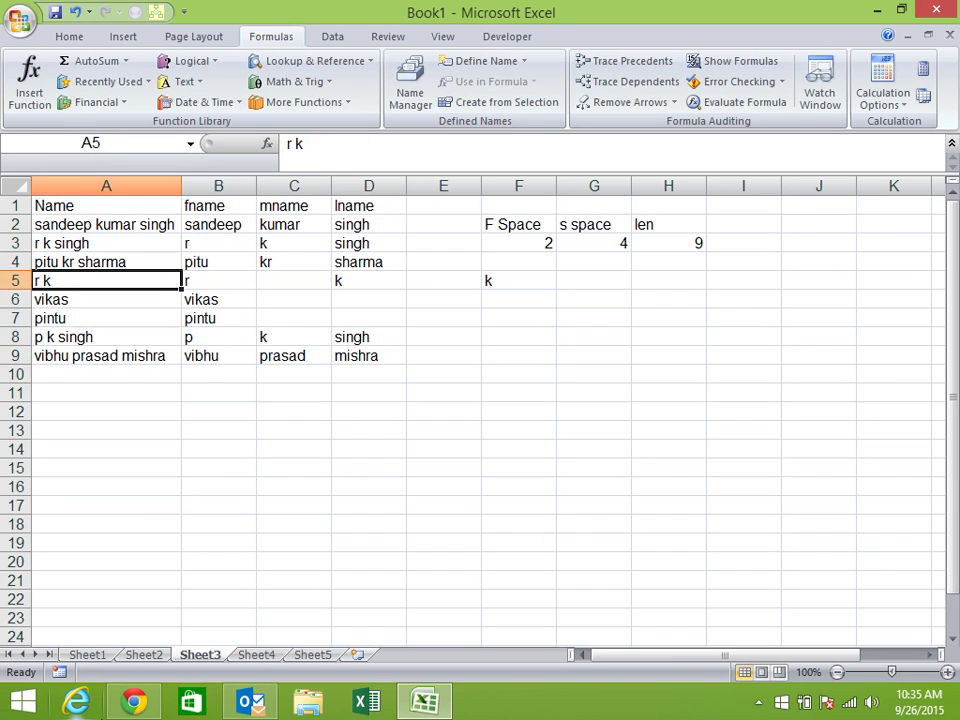
key(Down)
key(Down)
key(Down)
key(Down)
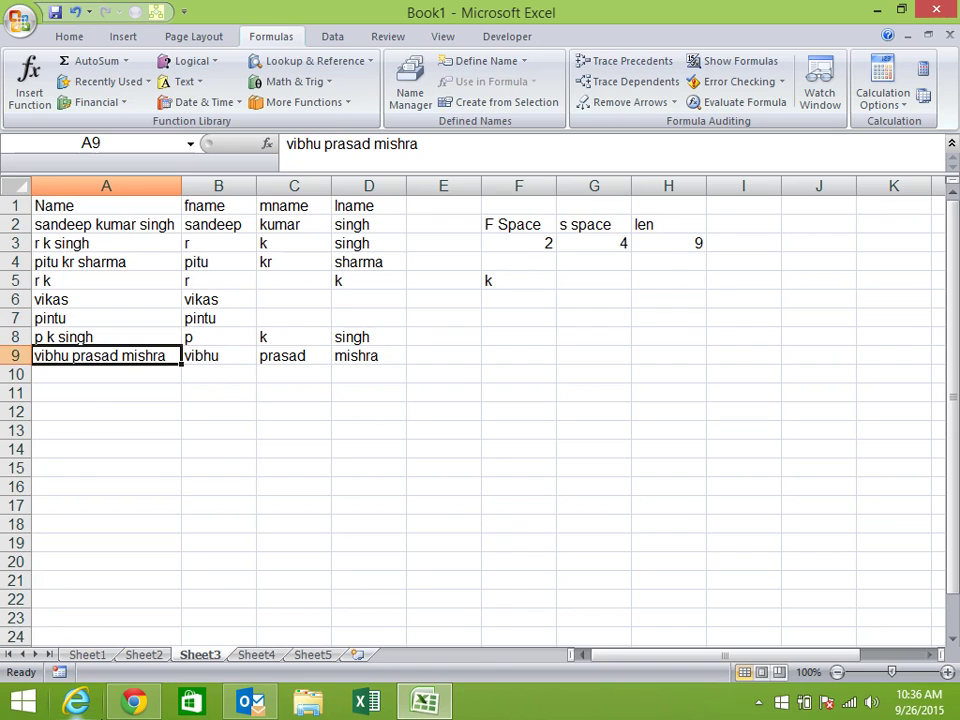
click(210, 373)
double_click(210, 374)
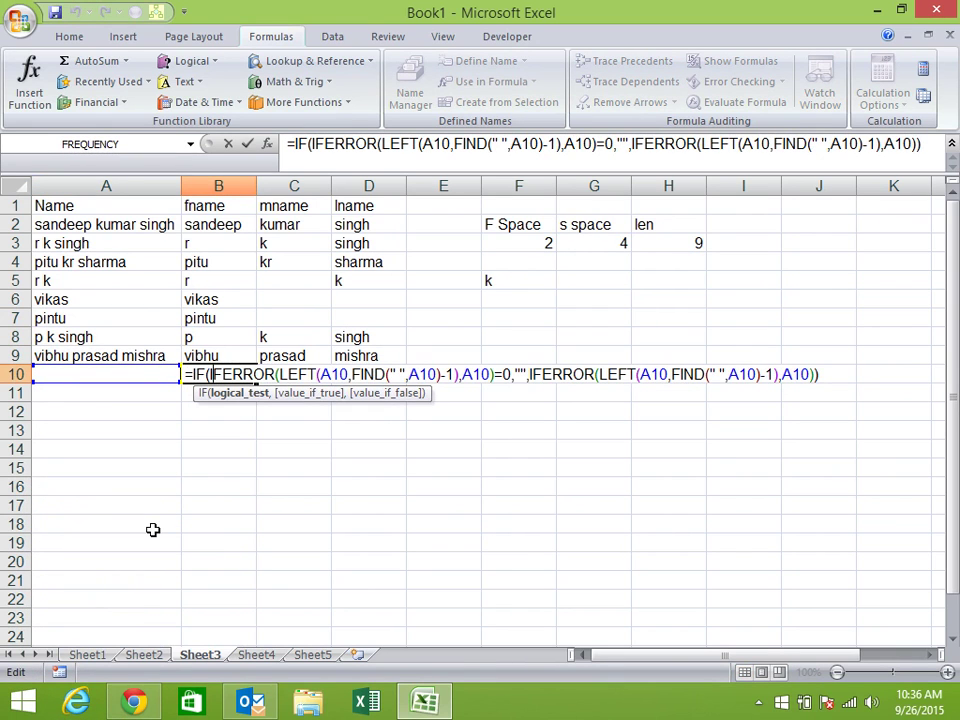
key(Escape)
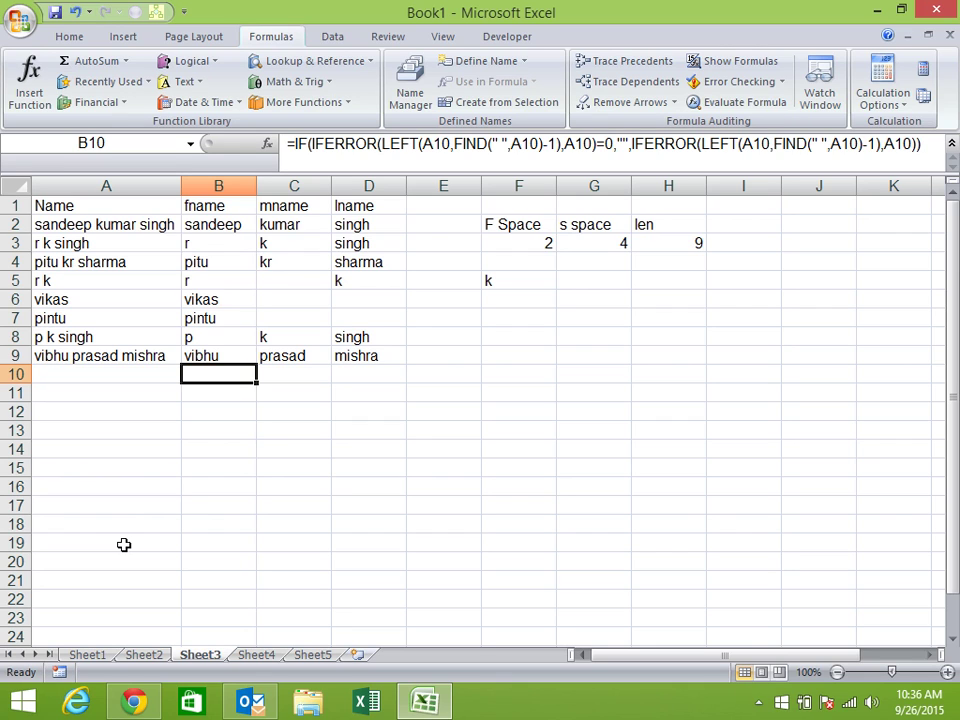
Copy the eight names in A2:A9.
click(147, 222)
drag(147, 222, 160, 356)
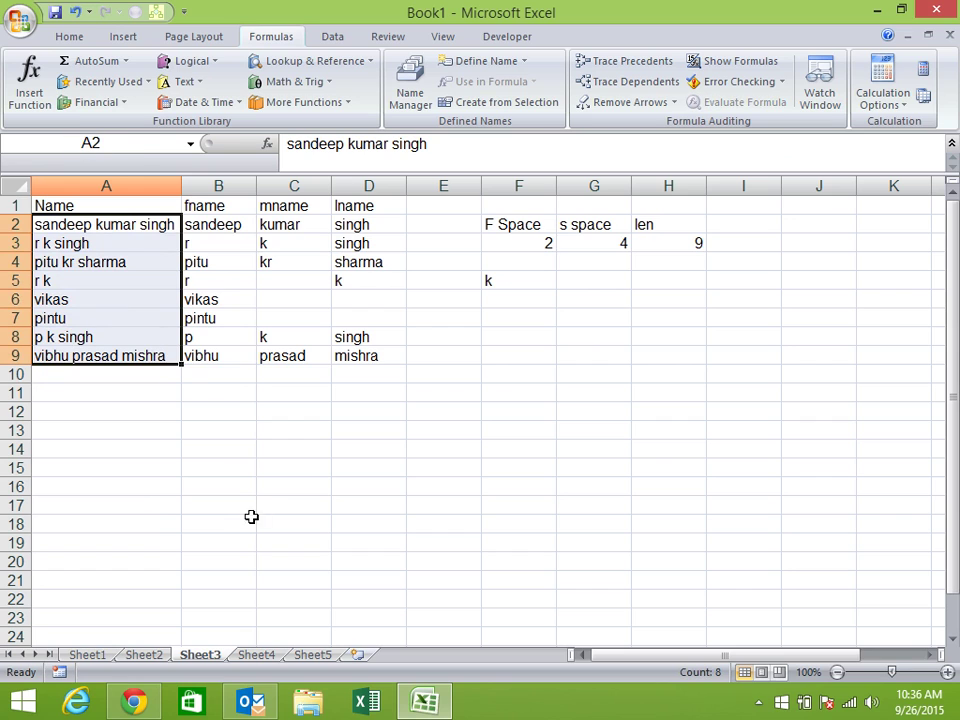
key(ctrl+c)
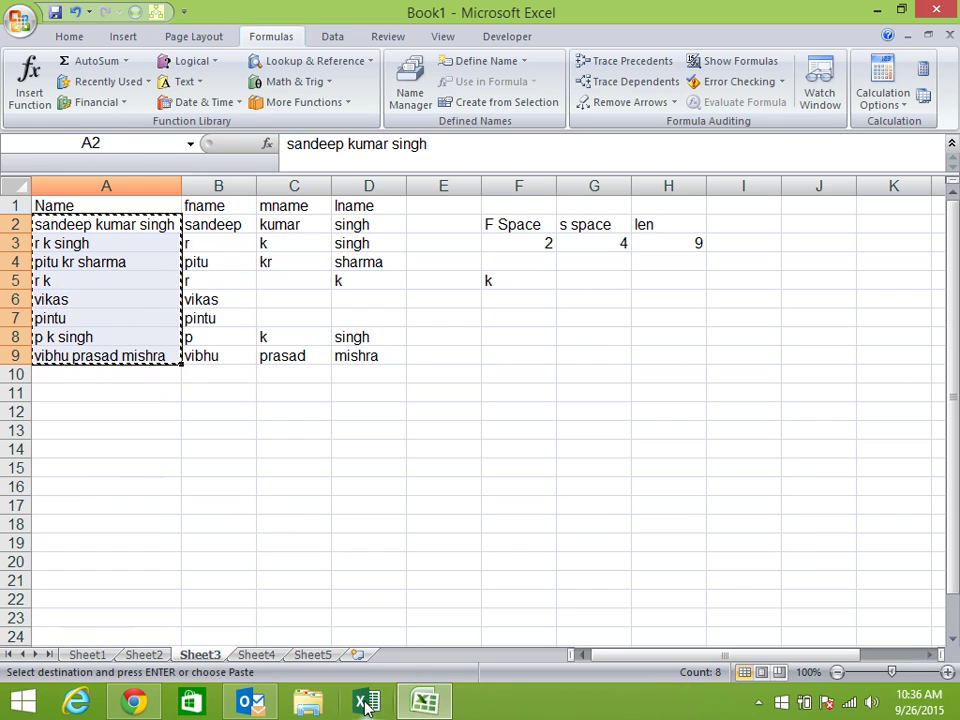
Create a blank workbook, paste the names into A2:A9 and autofit column A.
click(367, 704)
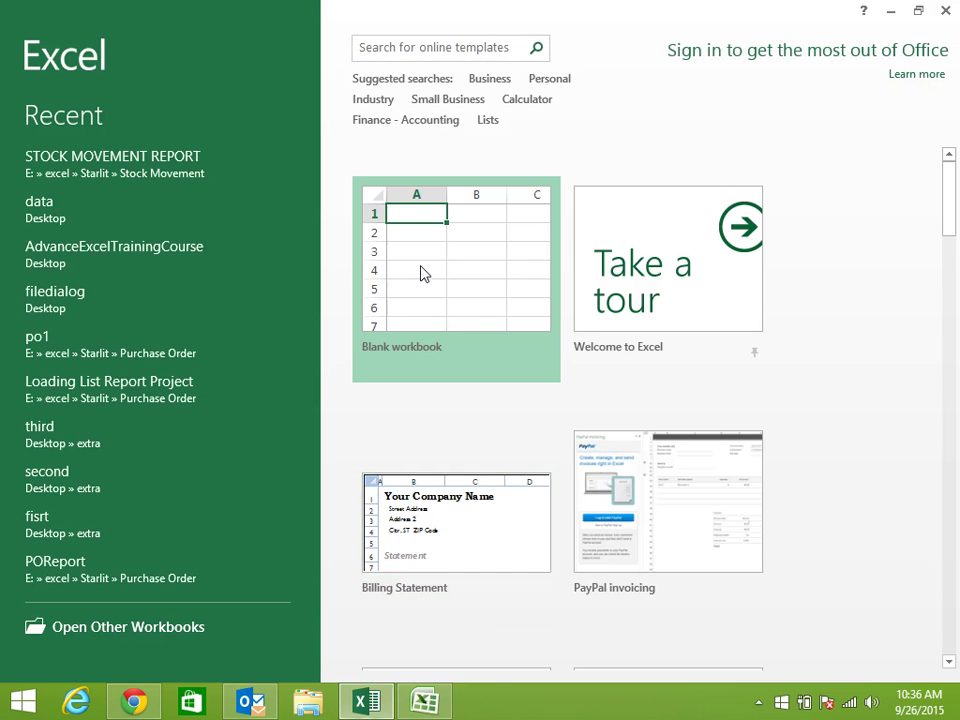
click(421, 273)
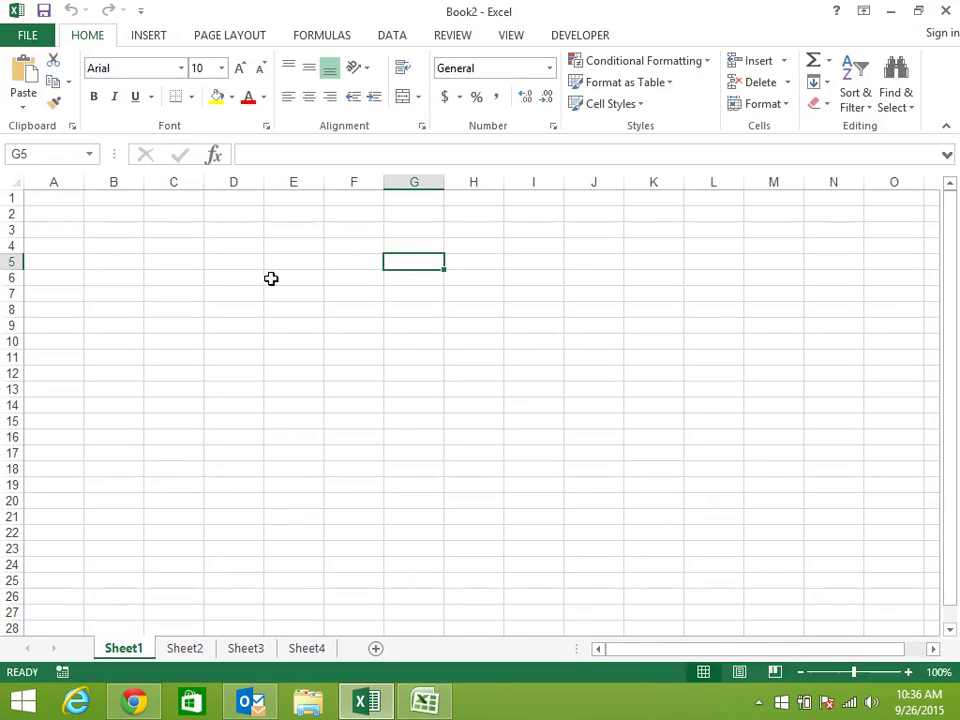
click(70, 216)
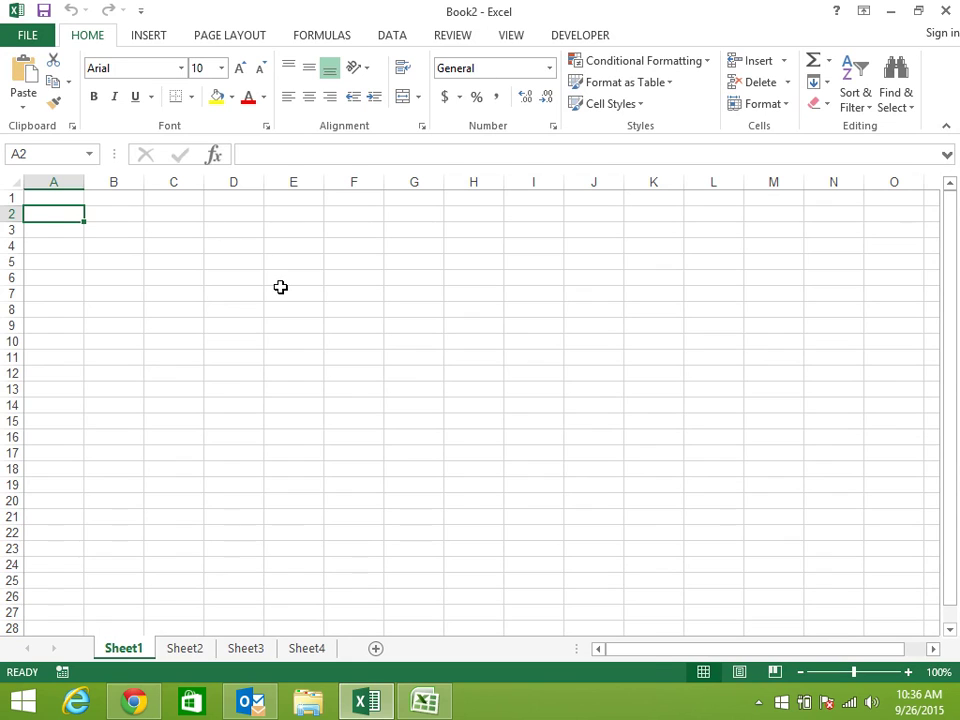
key(ctrl+v)
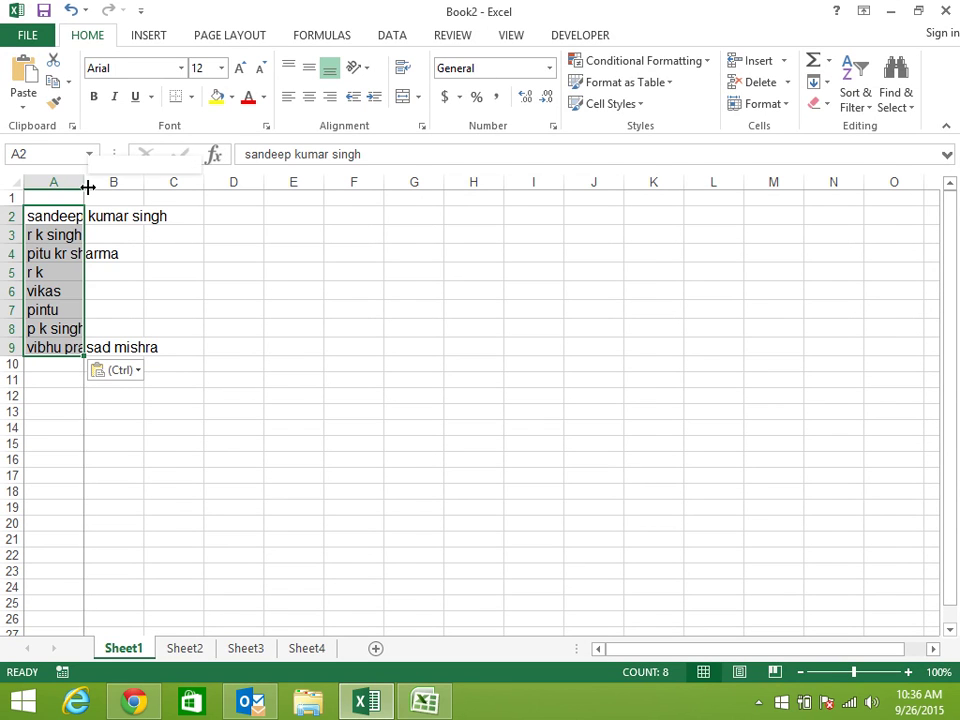
double_click(85, 182)
click(410, 428)
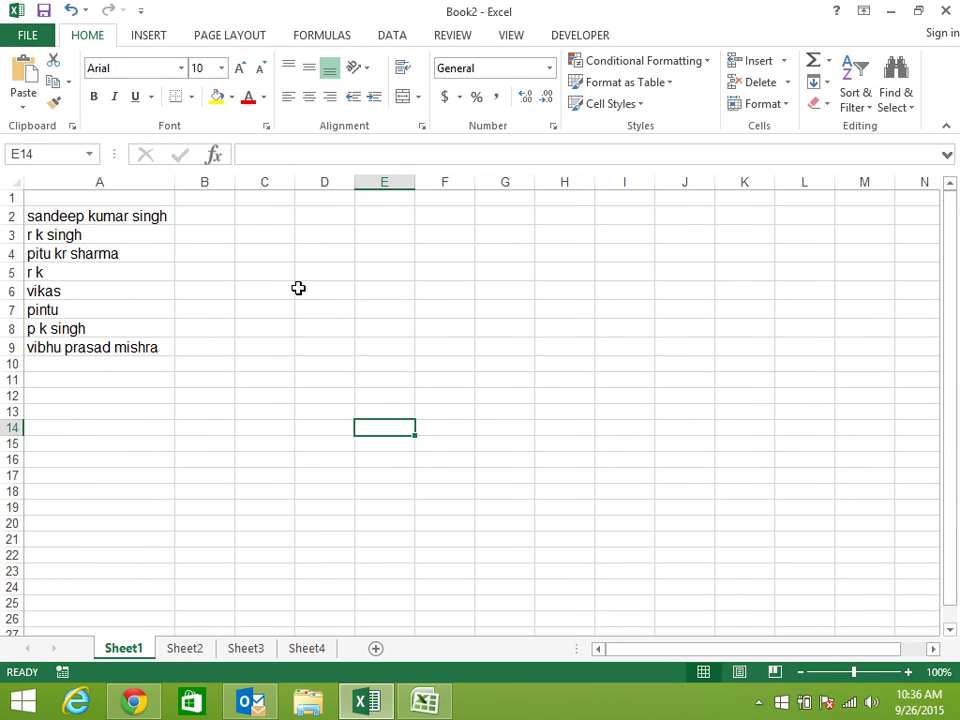
Enter the example s k singh in B2.
click(212, 216)
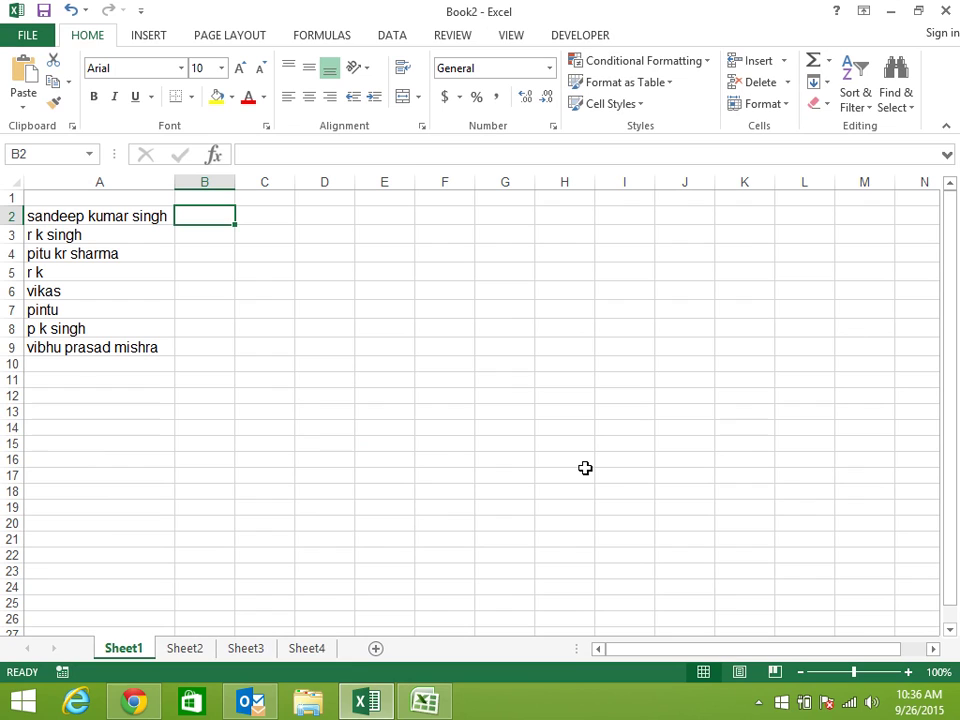
text(s )
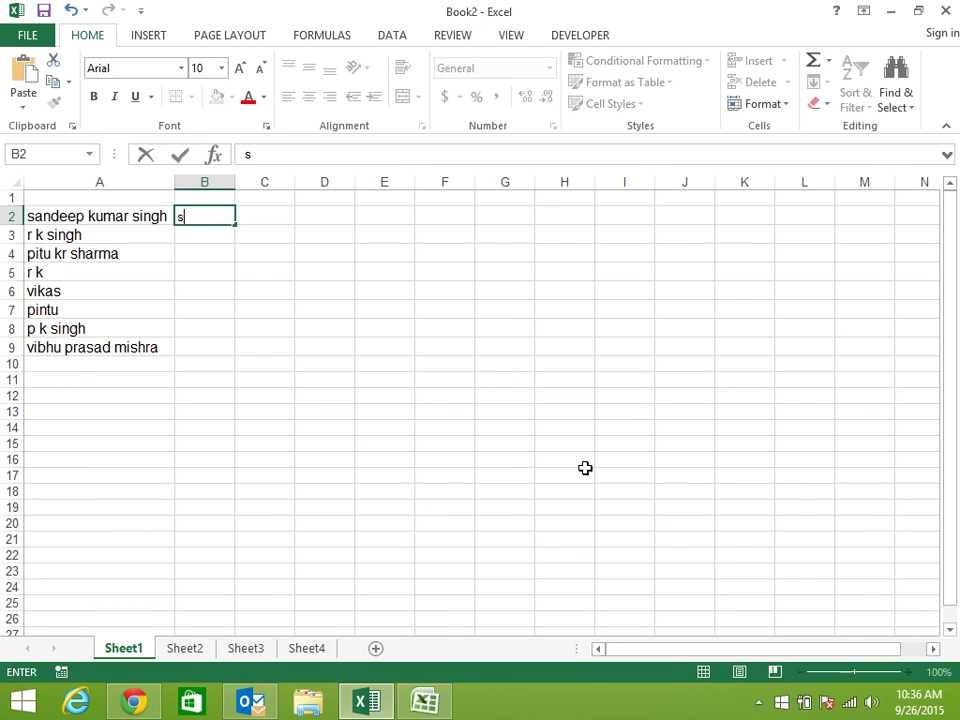
text(k )
text(singh)
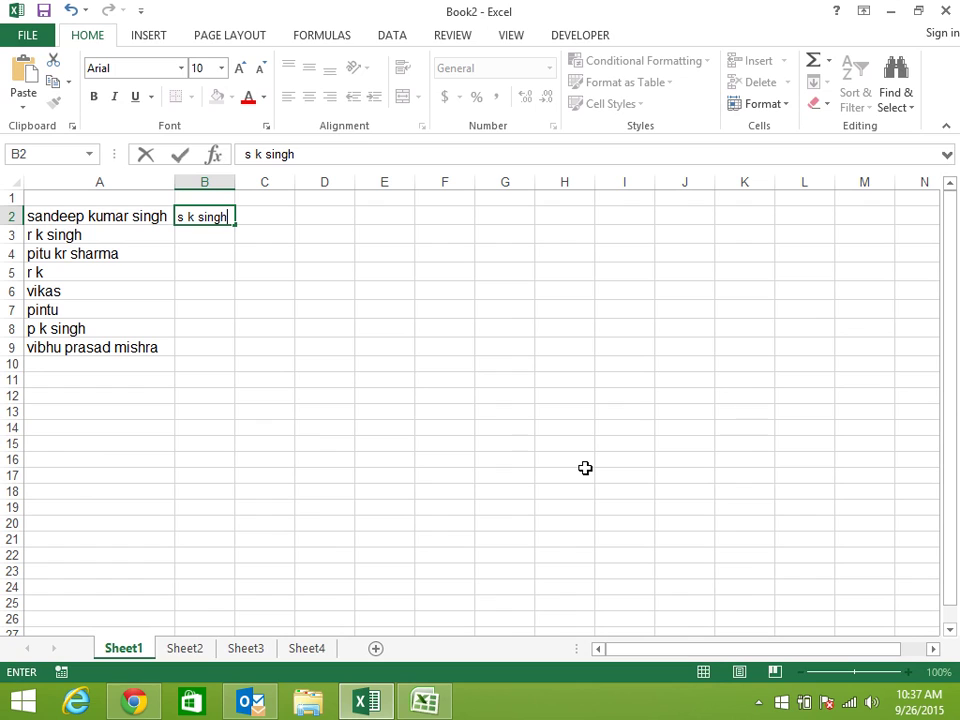
key(ctrl+Return)
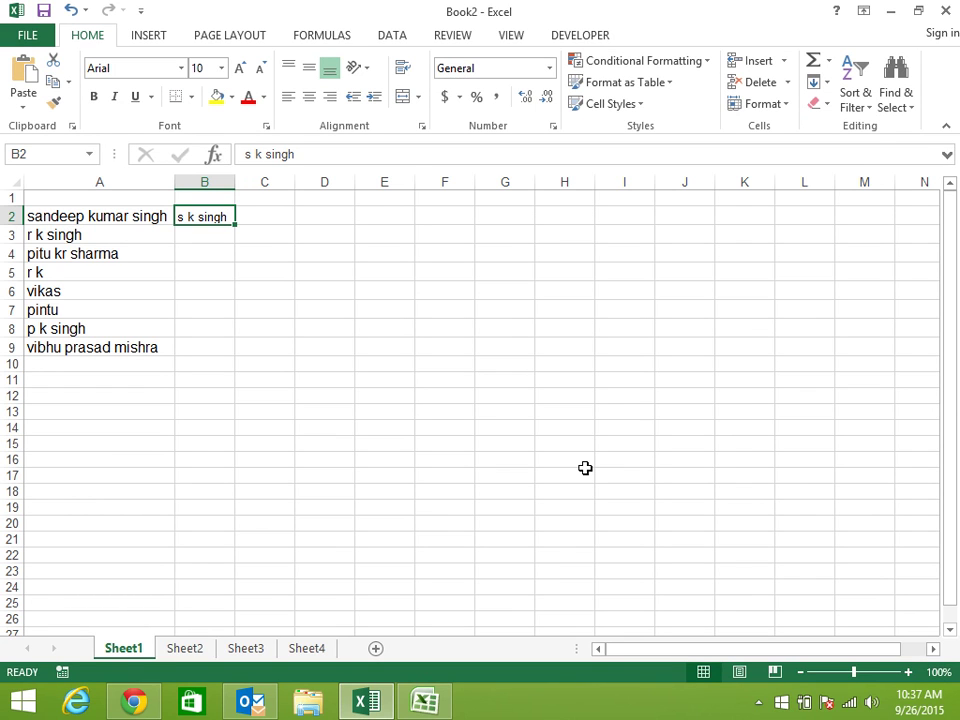
Look through Quick Analysis and the Home Fill options without applying anything.
key(ctrl+a)
key(ctrl+q)
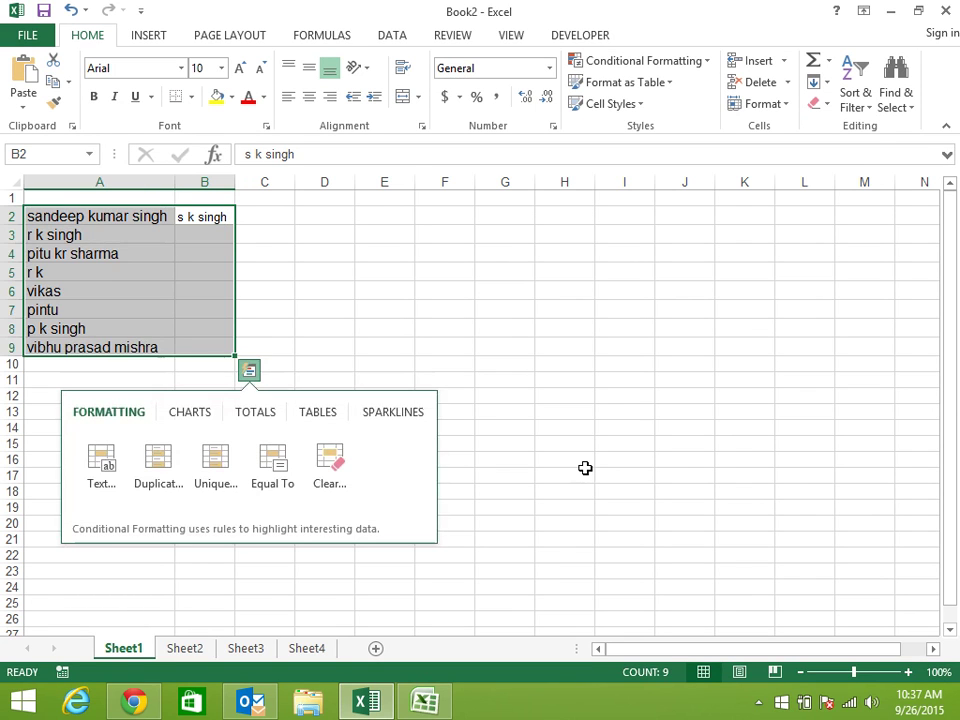
key(Escape)
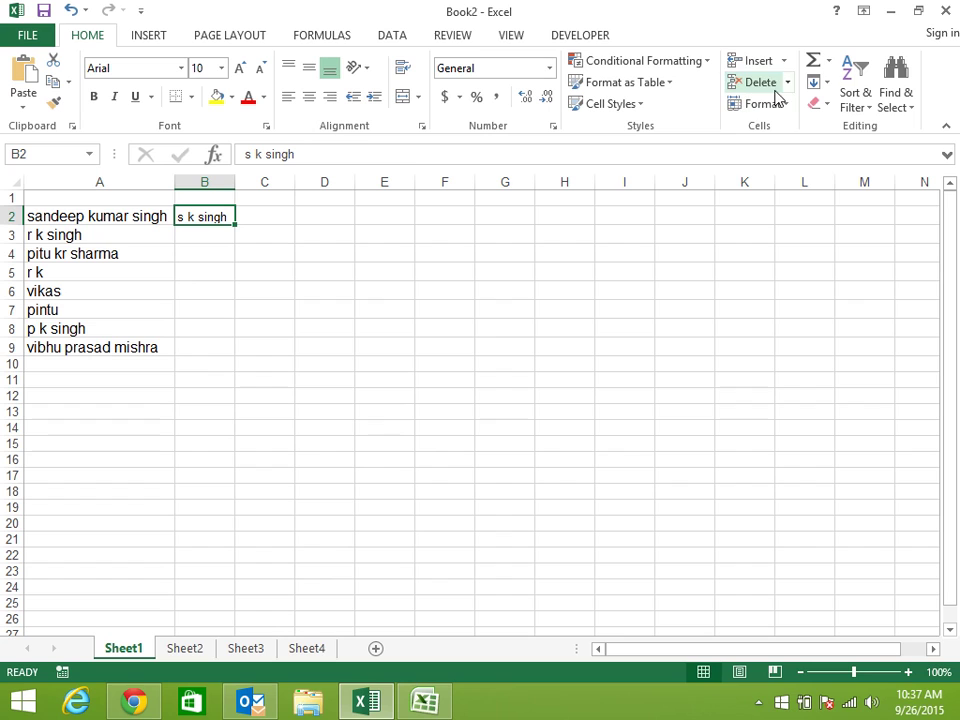
click(786, 108)
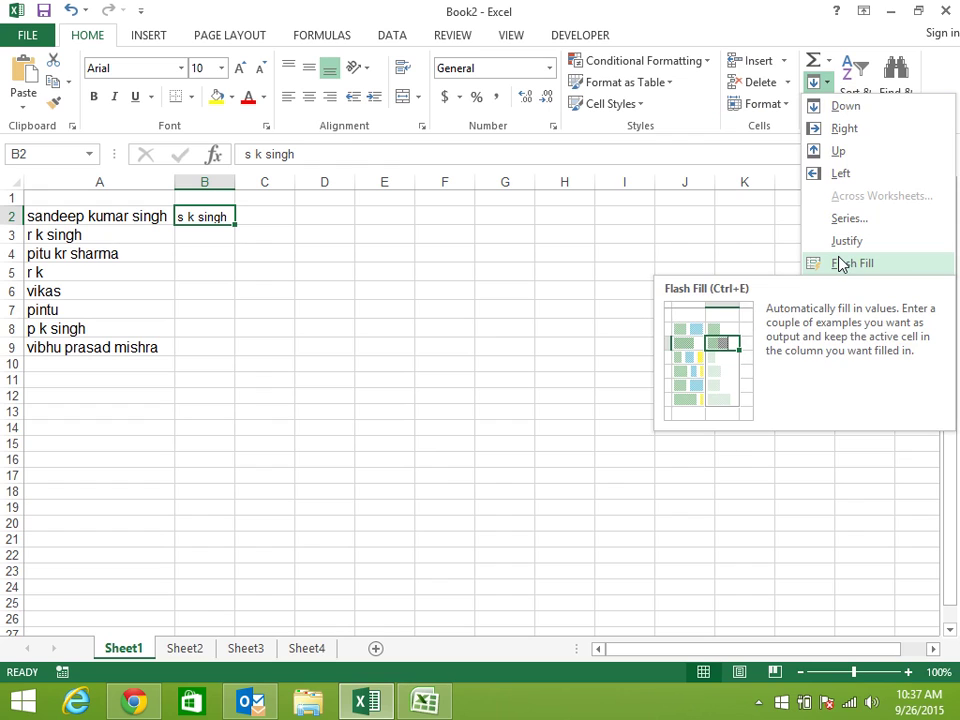
click(470, 325)
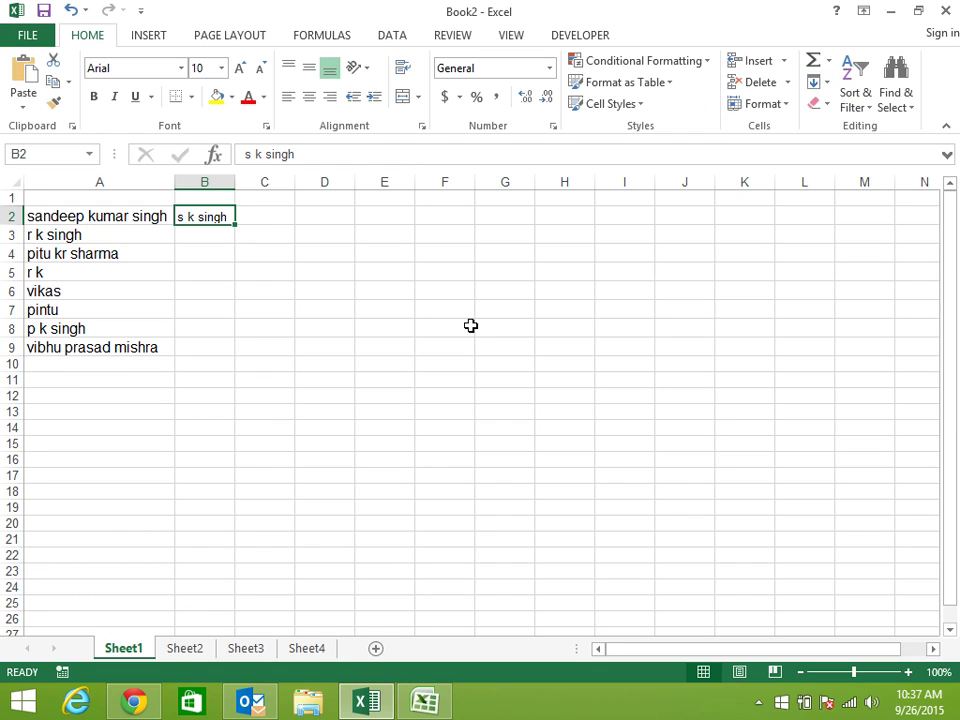
key(ctrl+e)
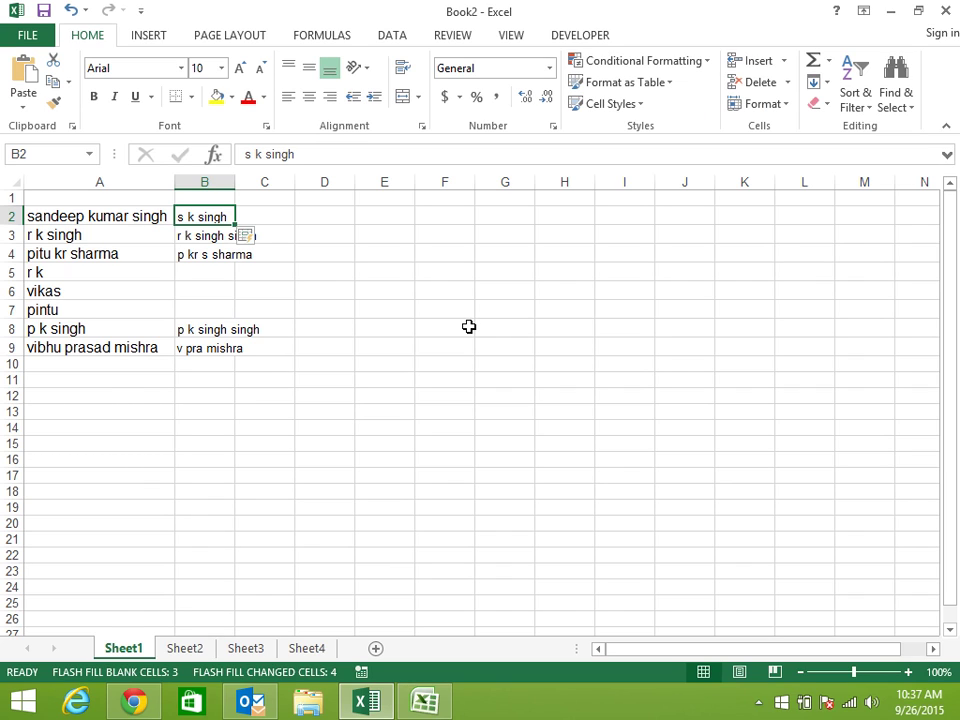
click(469, 326)
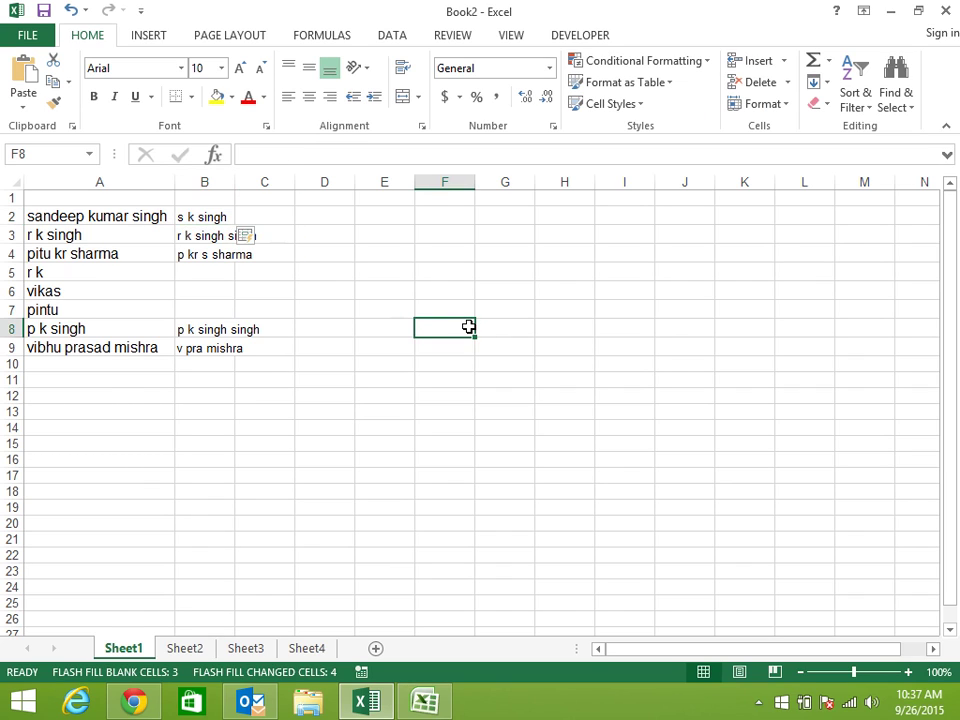
click(208, 233)
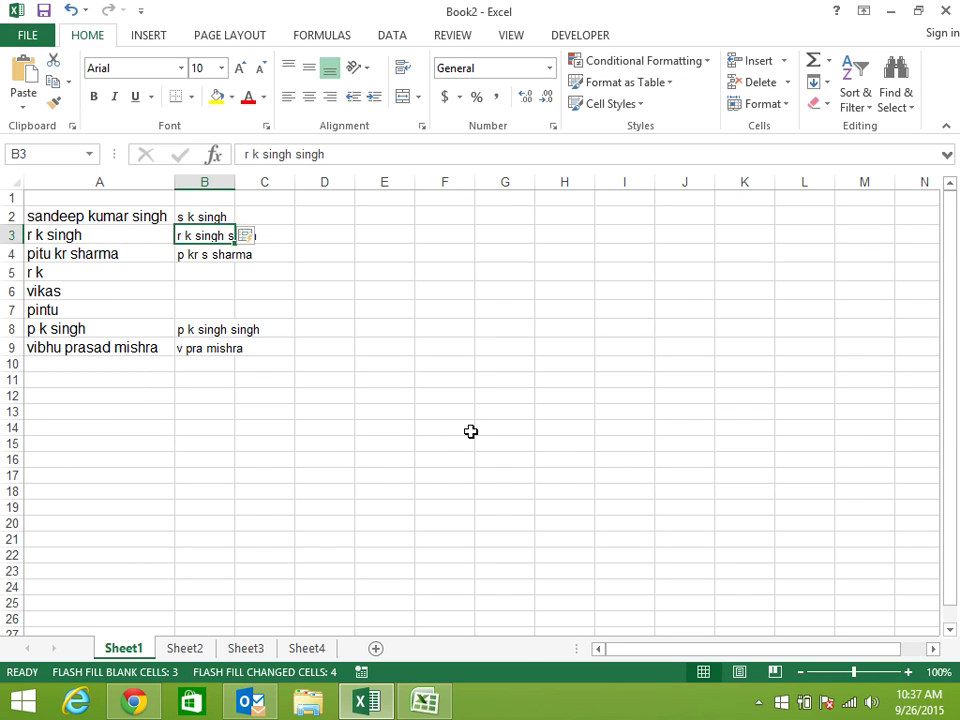
text(r k singh)
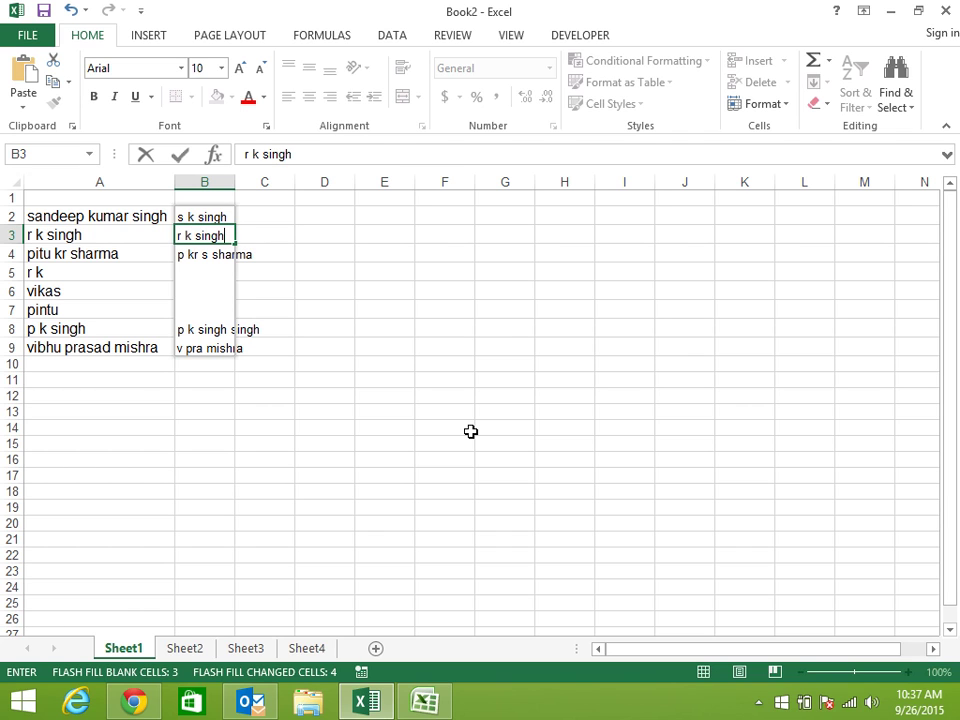
key(ctrl+Return)
key(ctrl+e)
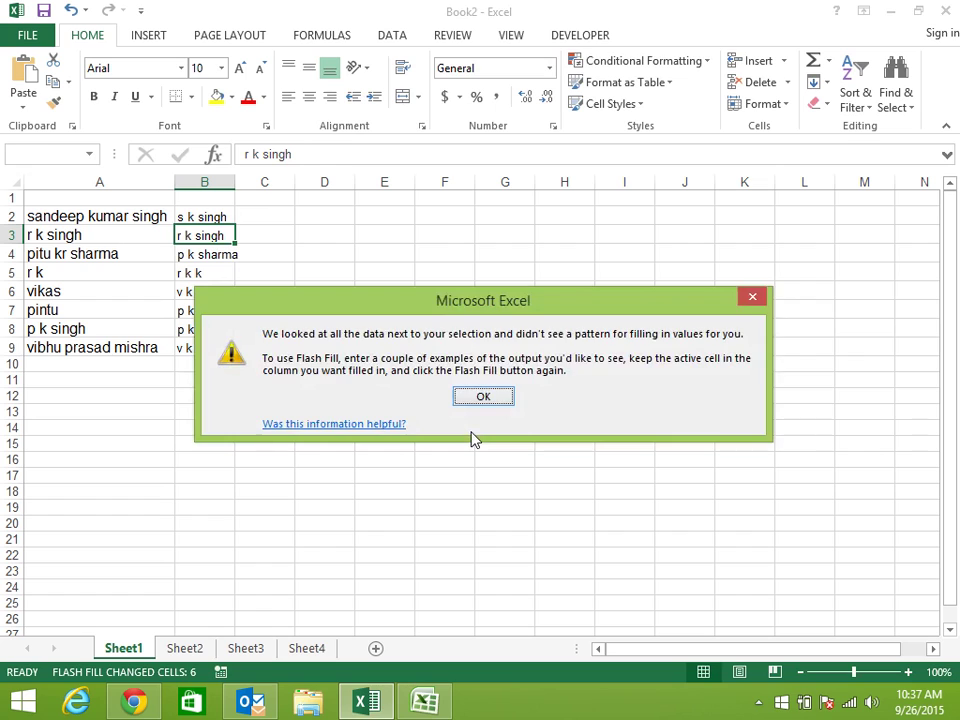
key(Return)
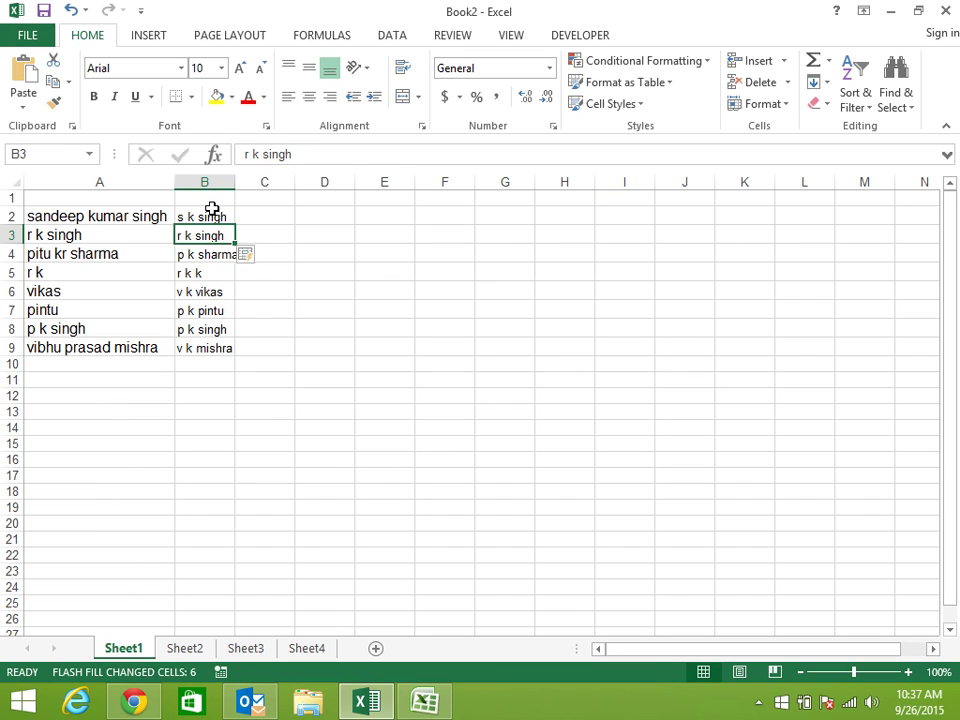
drag(212, 209, 224, 334)
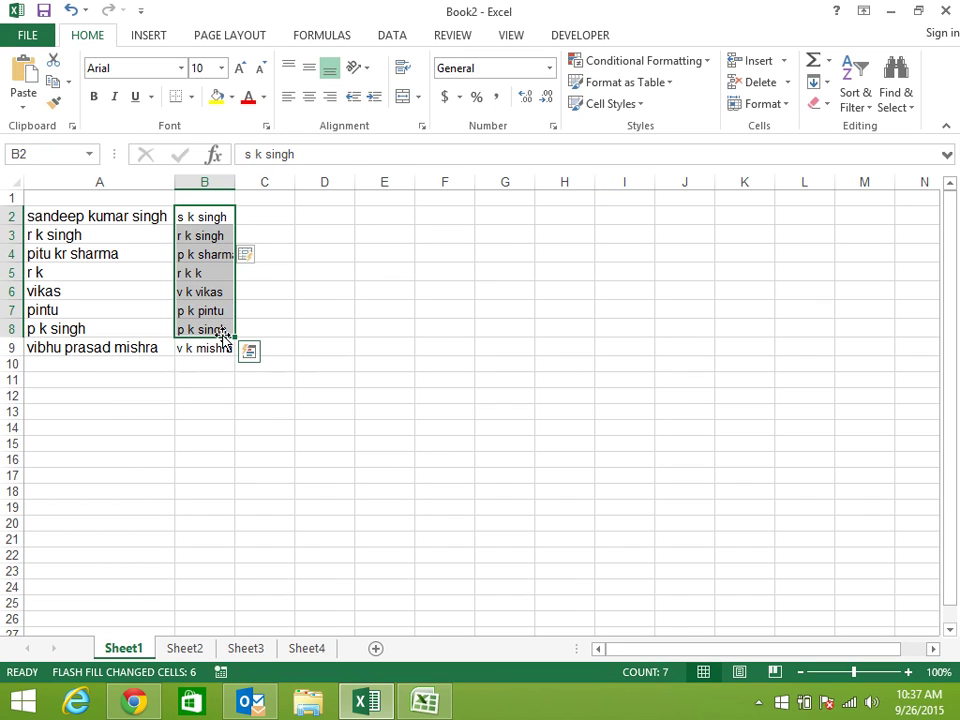
key(Delete)
click(219, 348)
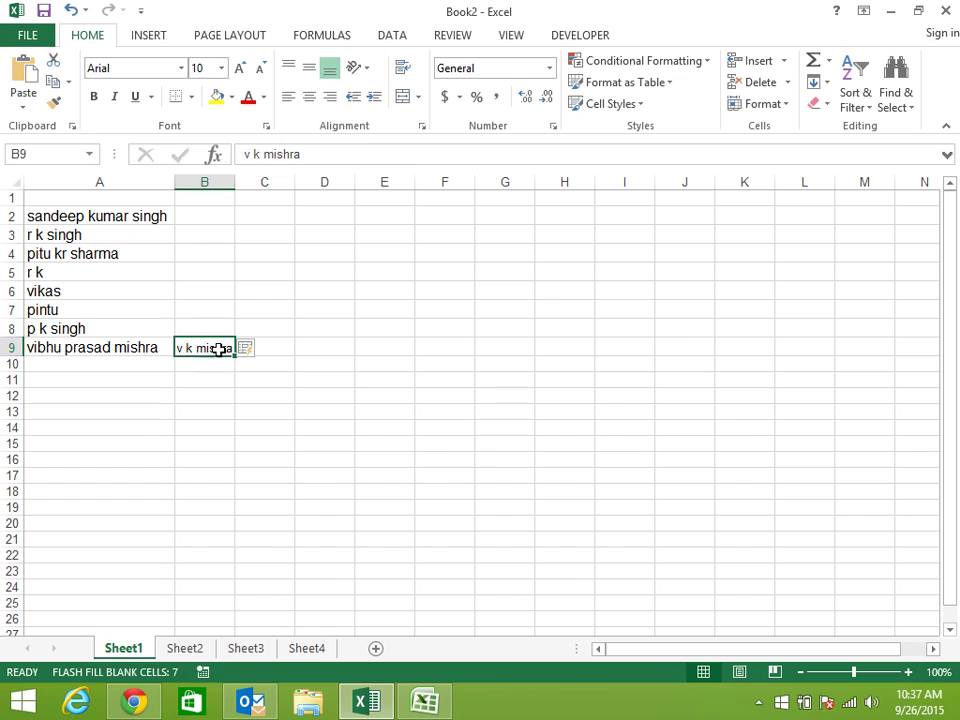
key(Delete)
click(201, 208)
text(s)
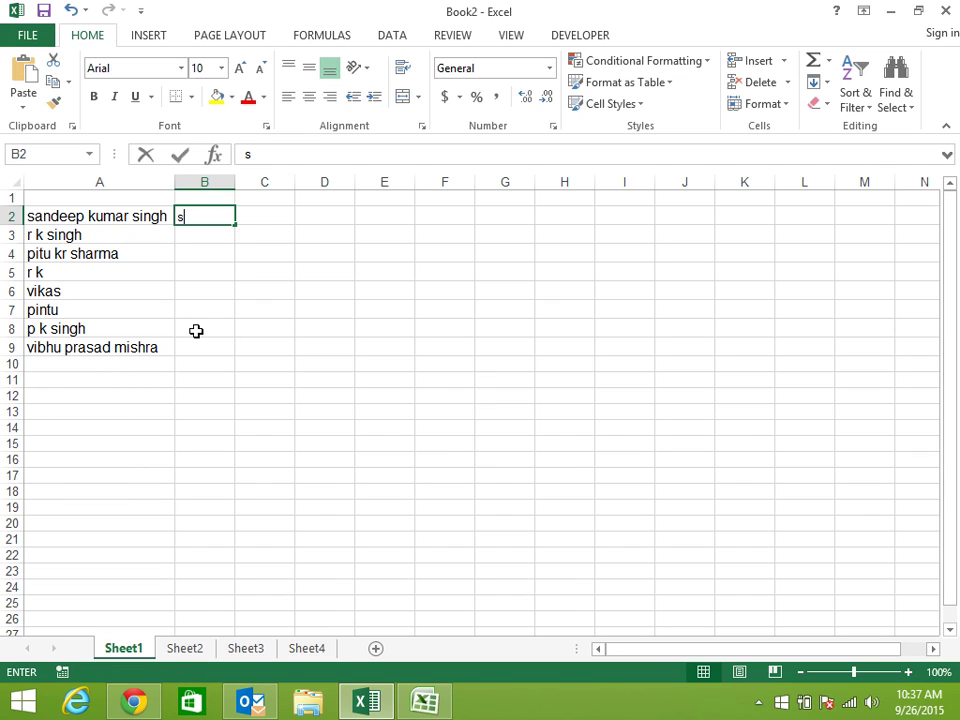
text(andeep)
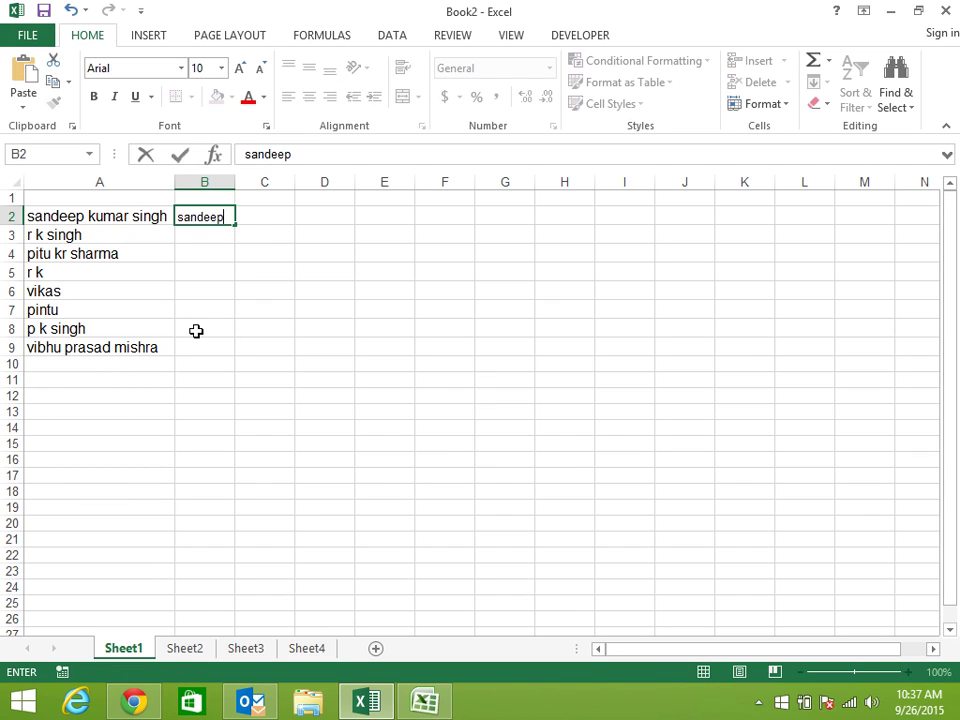
key(ctrl+Return)
key(ctrl+e)
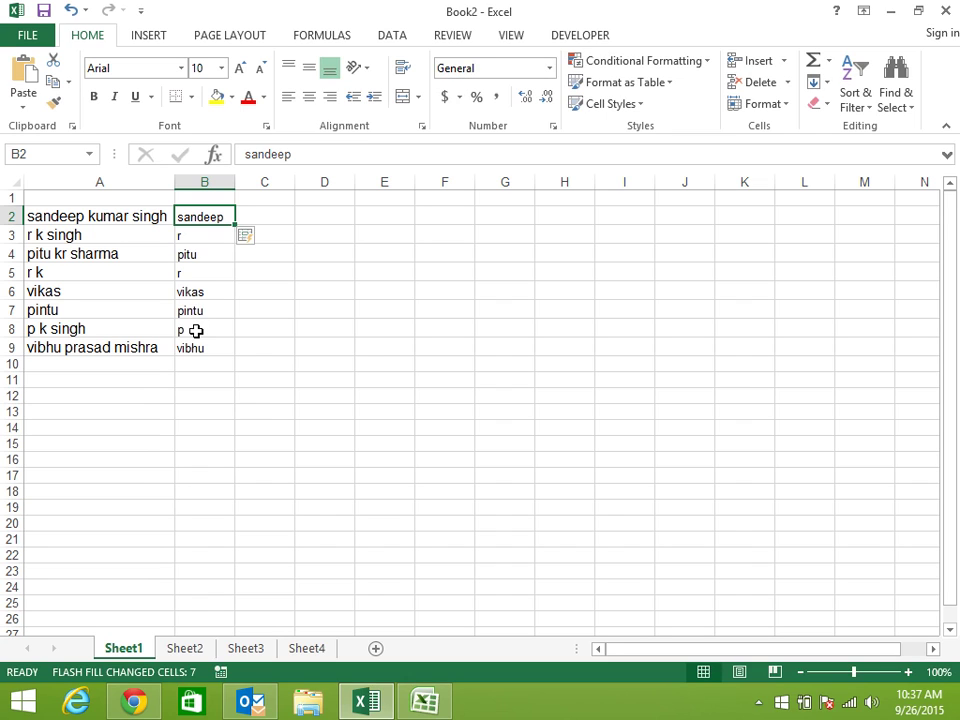
click(284, 215)
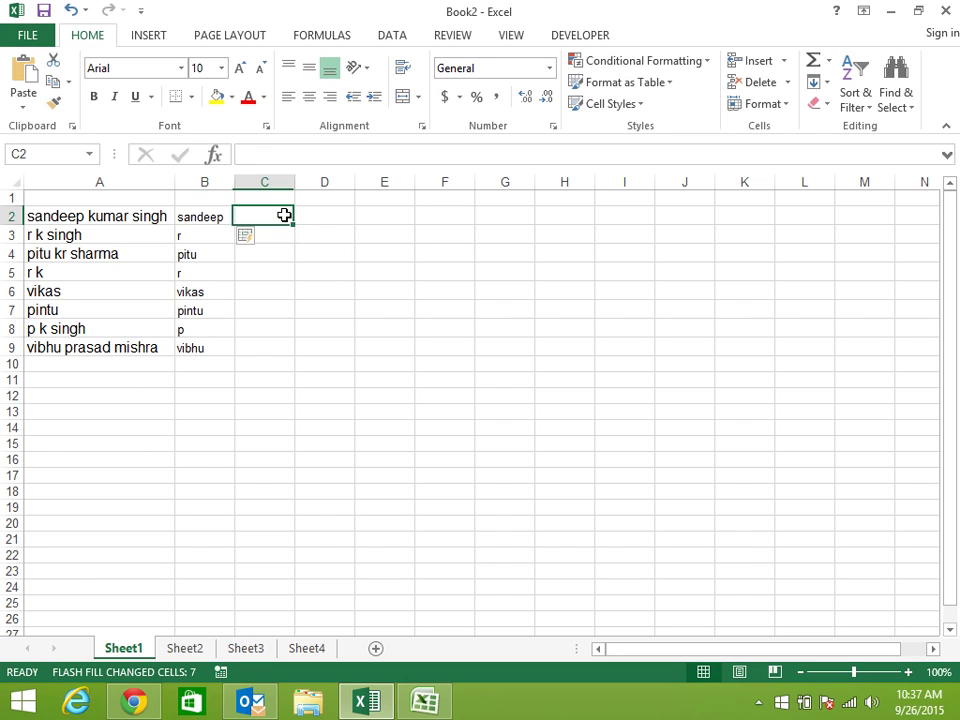
text(kumar)
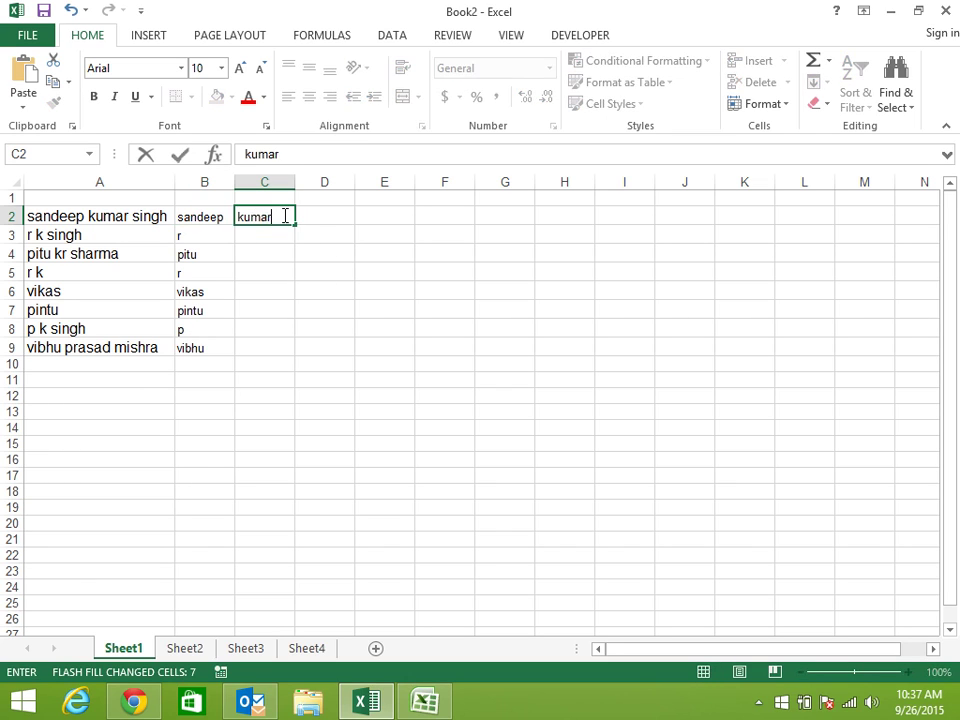
key(ctrl+Return)
key(ctrl+e)
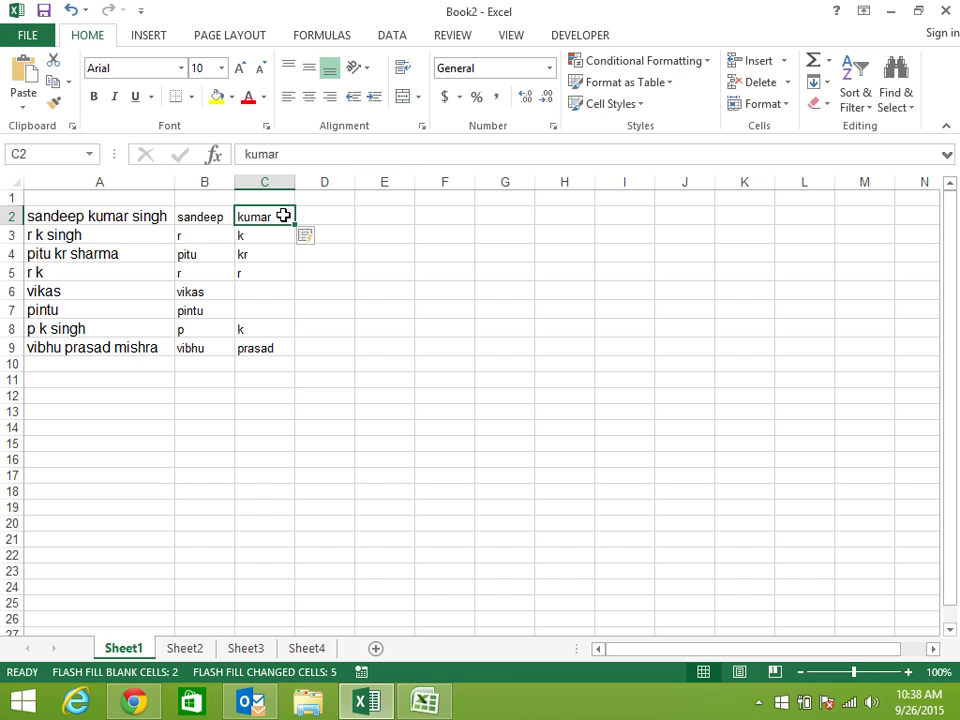
click(351, 209)
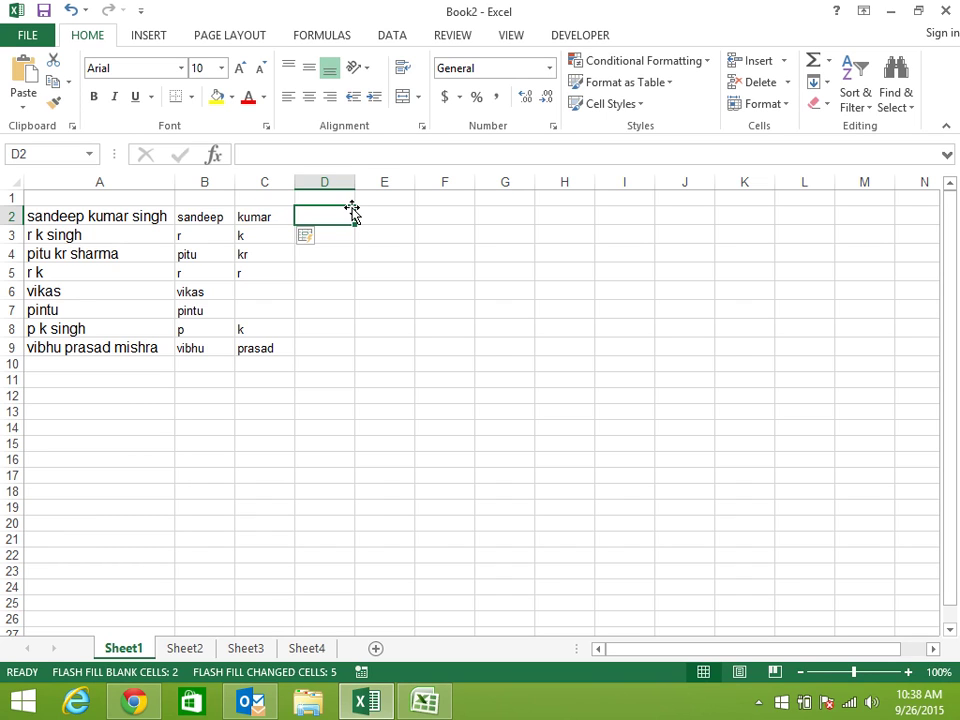
text(singh)
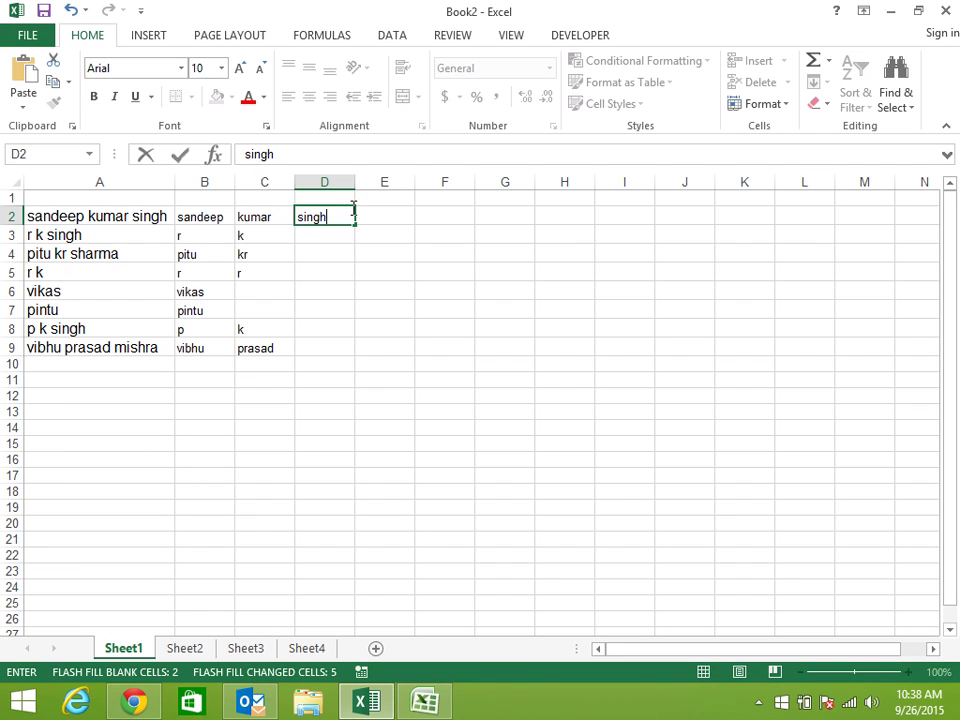
key(ctrl+Return)
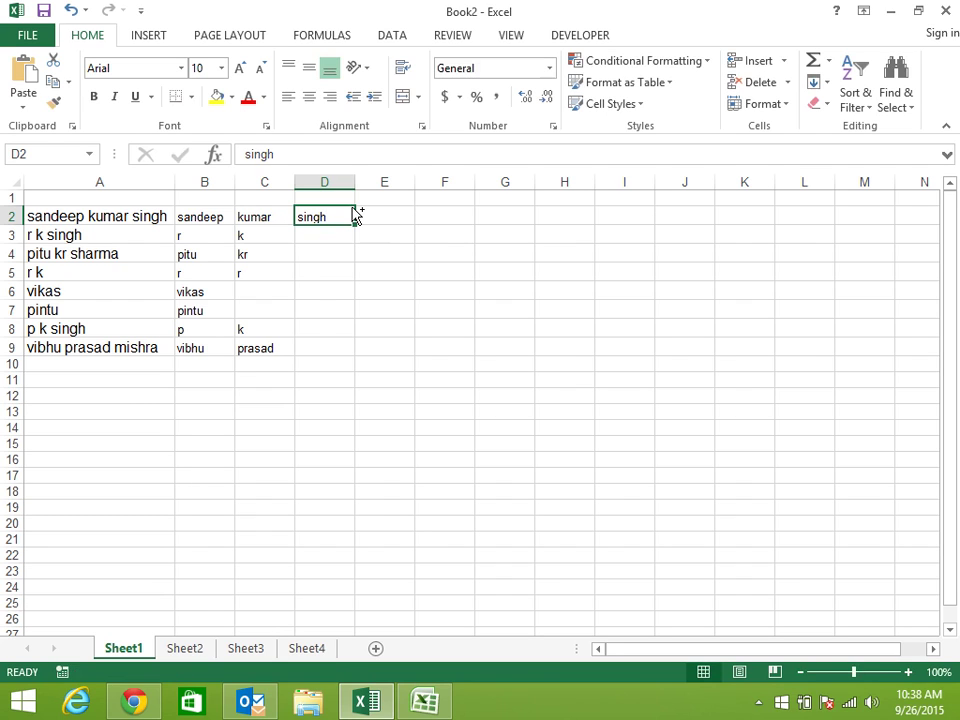
key(ctrl+e)
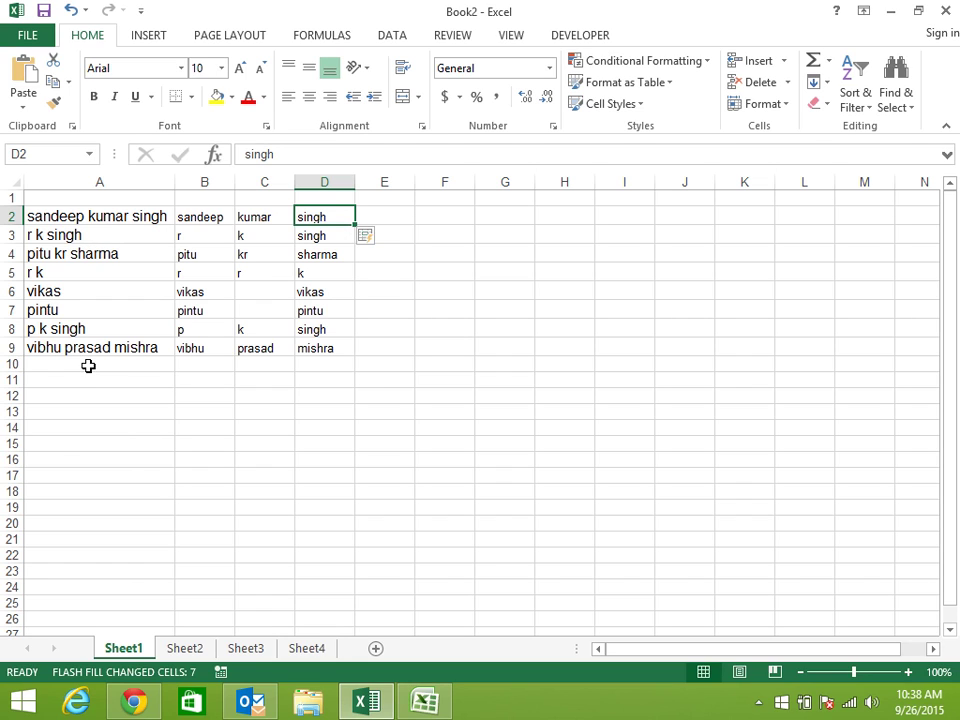
Delete the r k, vikas and pintu rows (rows 5–7).
click(138, 218)
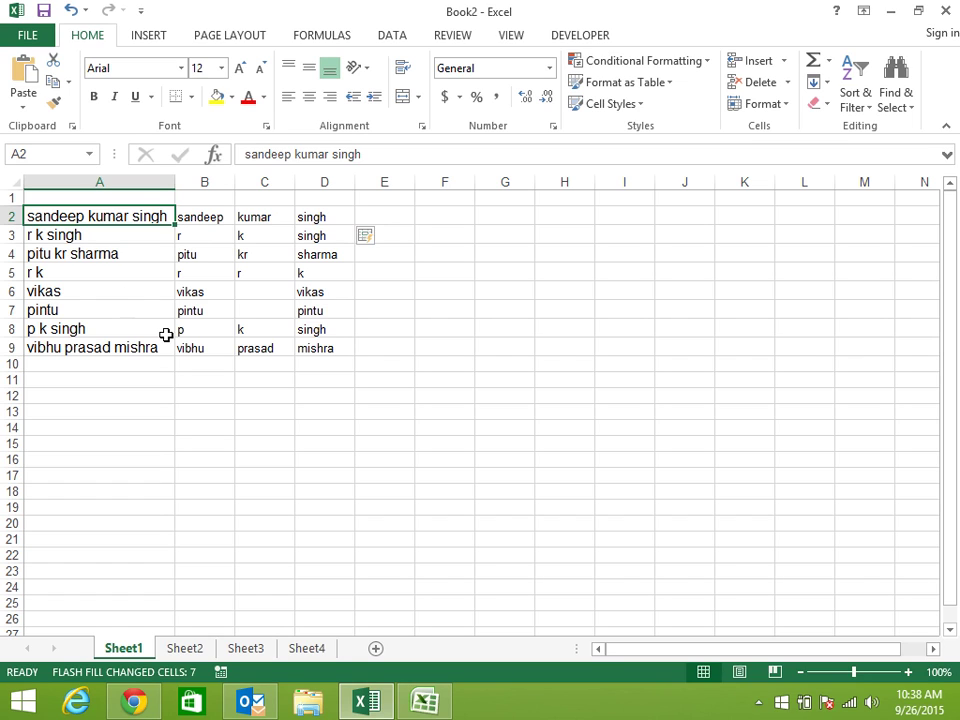
click(214, 199)
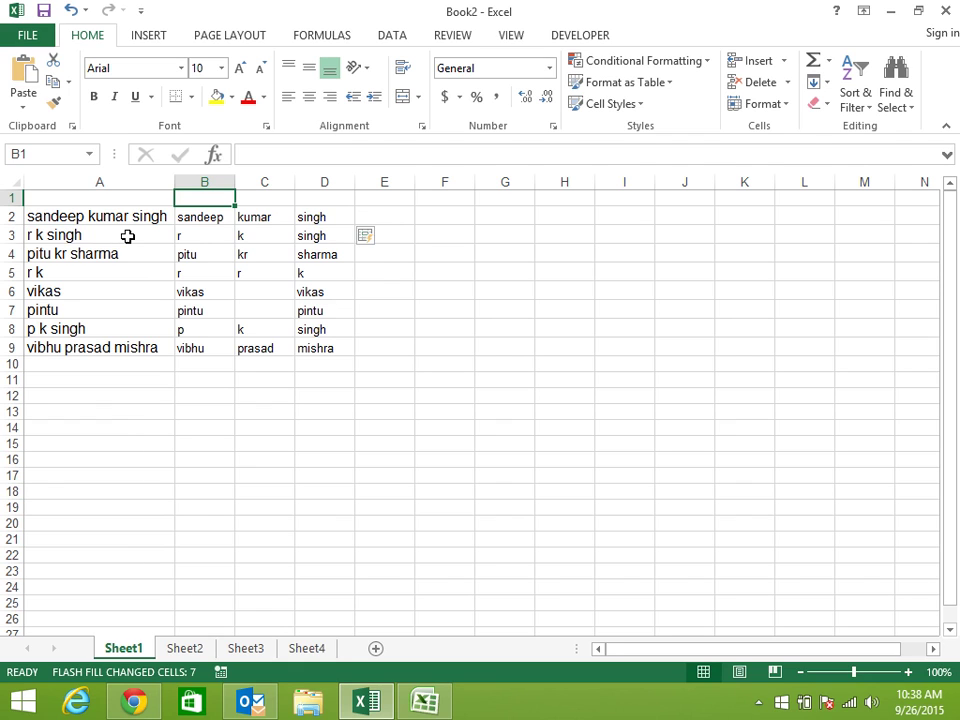
drag(9, 272, 5, 310)
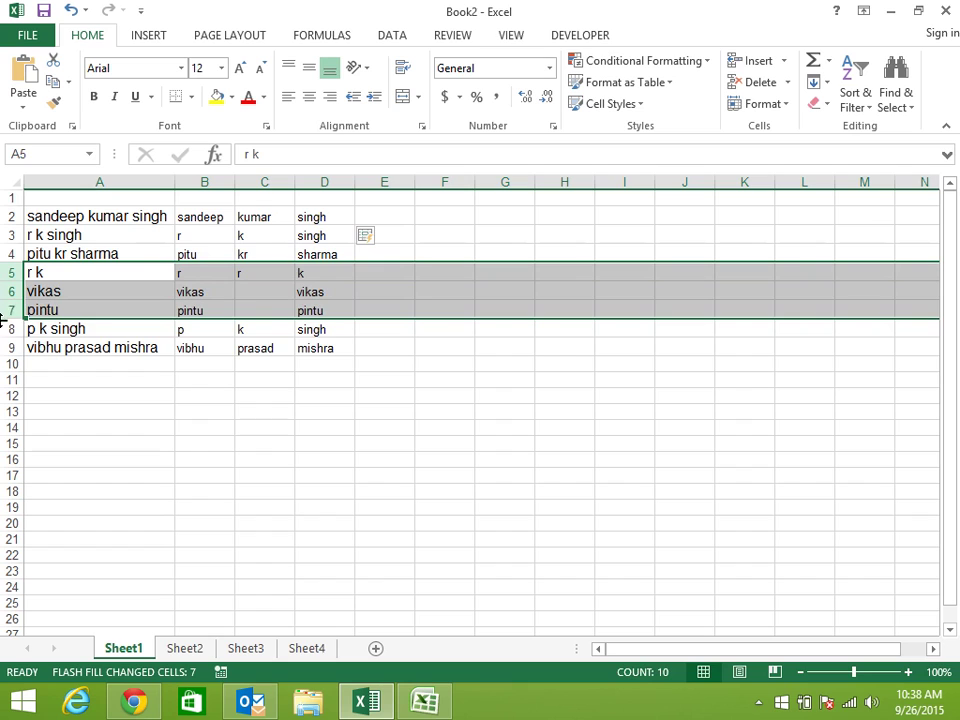
key(ctrl+minus)
click(722, 431)
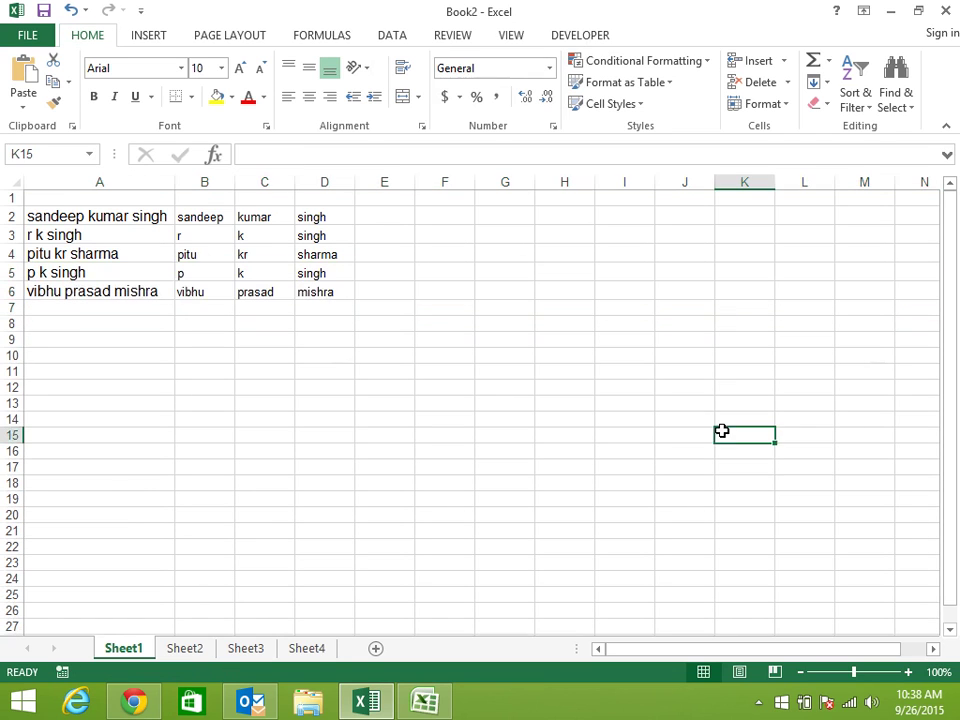
Clear the split names in B2:D6.
drag(205, 235, 326, 288)
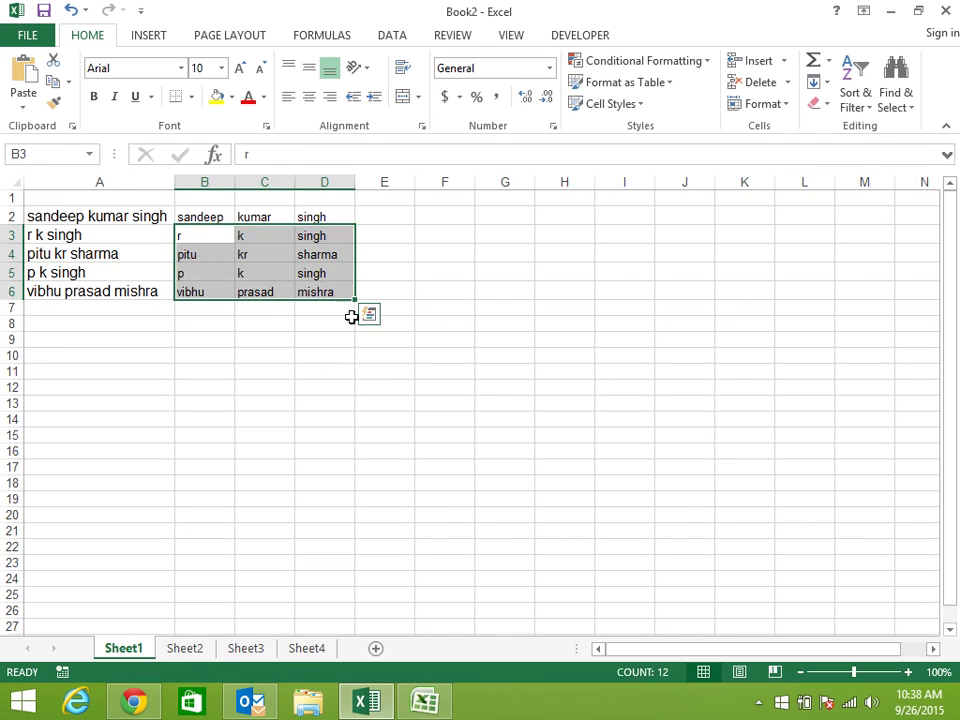
click(349, 319)
drag(217, 227, 326, 272)
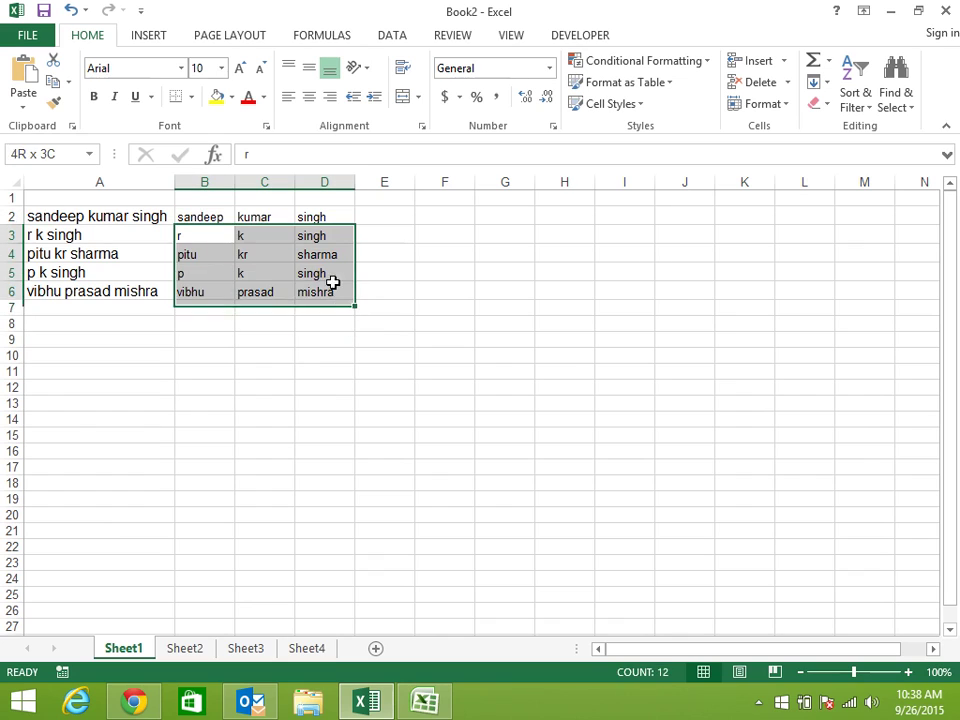
drag(228, 216, 324, 283)
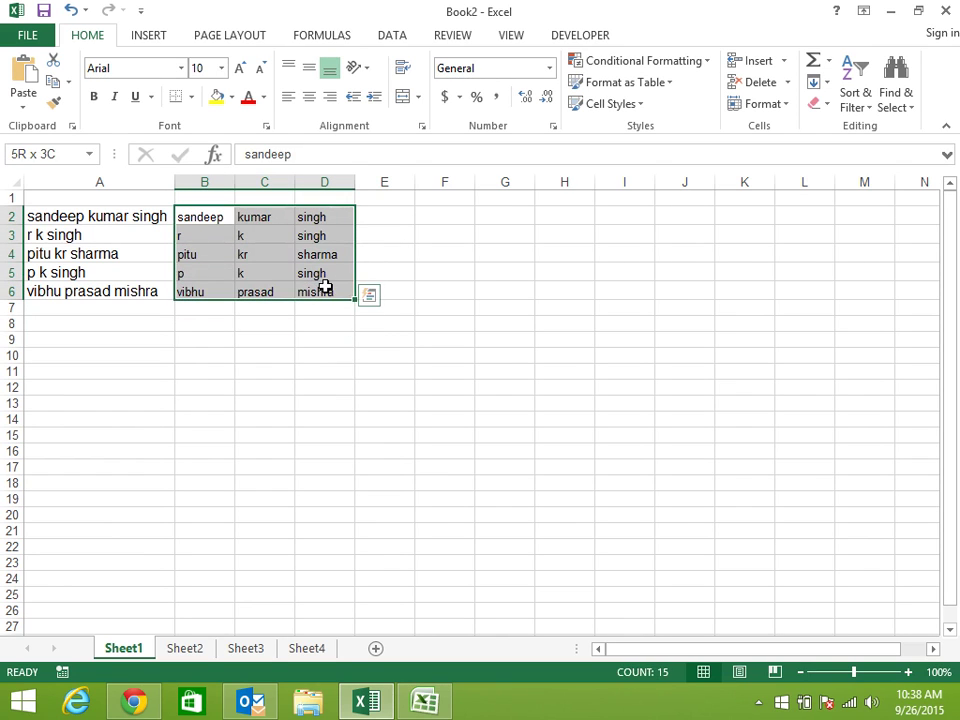
key(Delete)
Enter the example 's k singh' in B2 and Flash Fill column B.
click(444, 322)
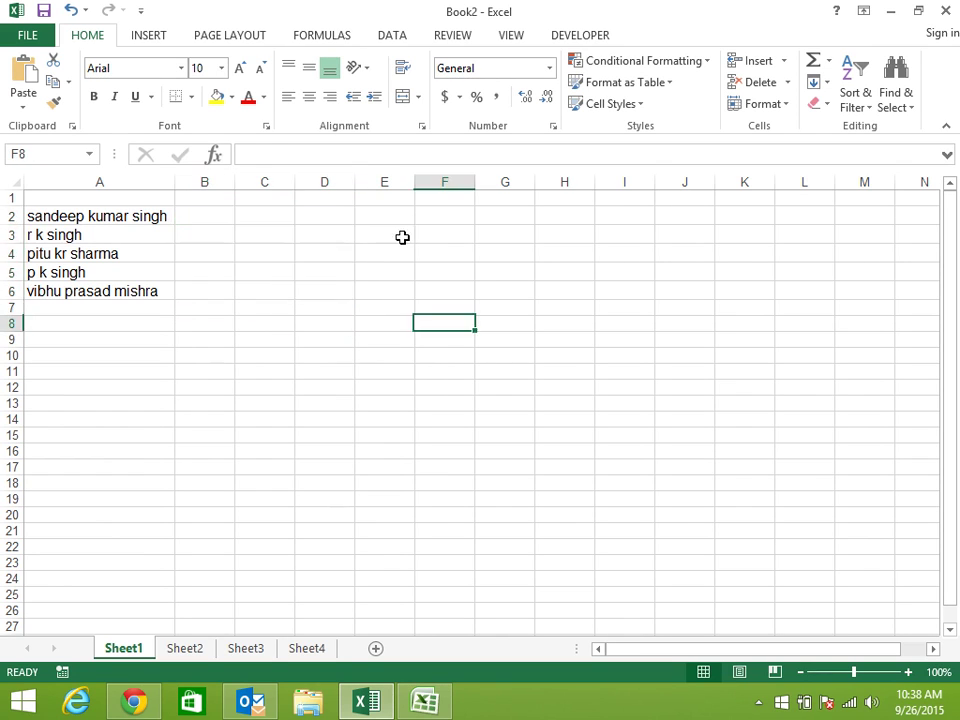
click(201, 218)
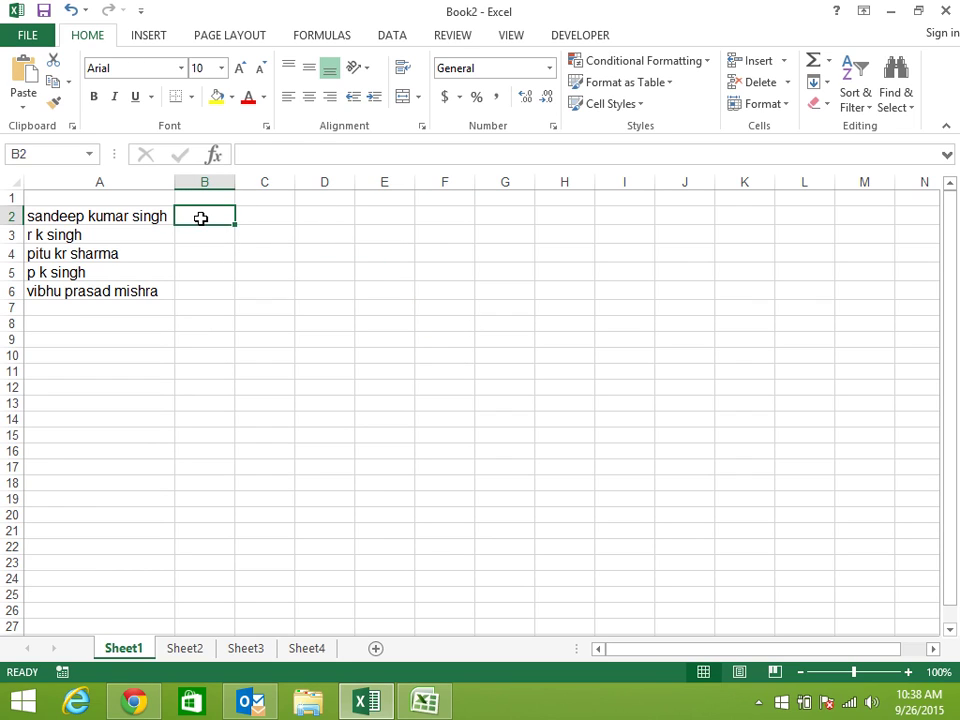
text(s k singh)
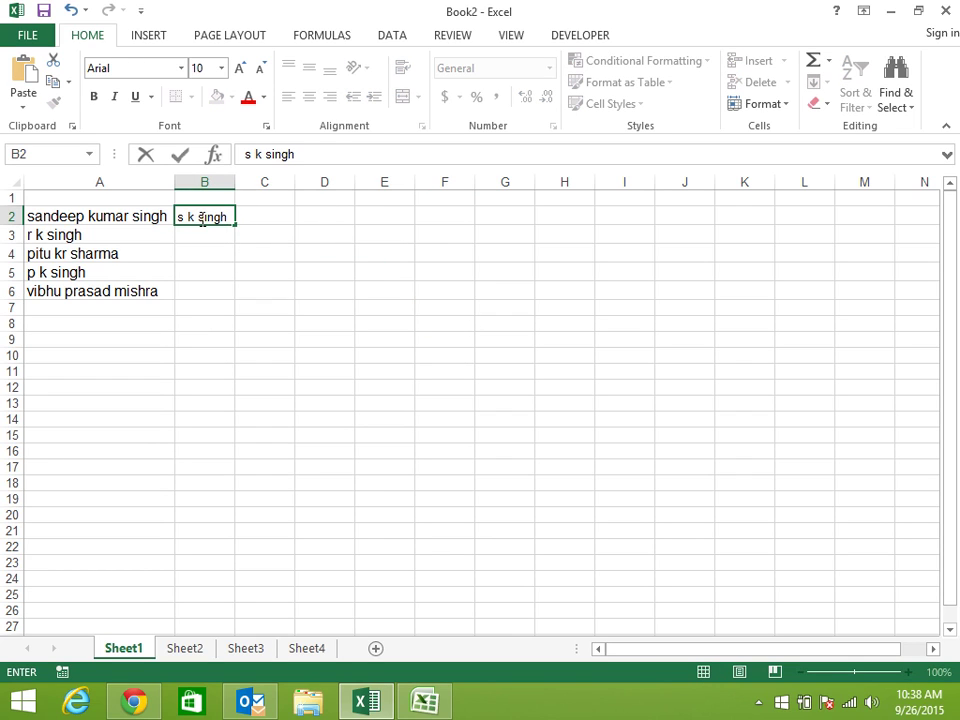
key(ctrl+e)
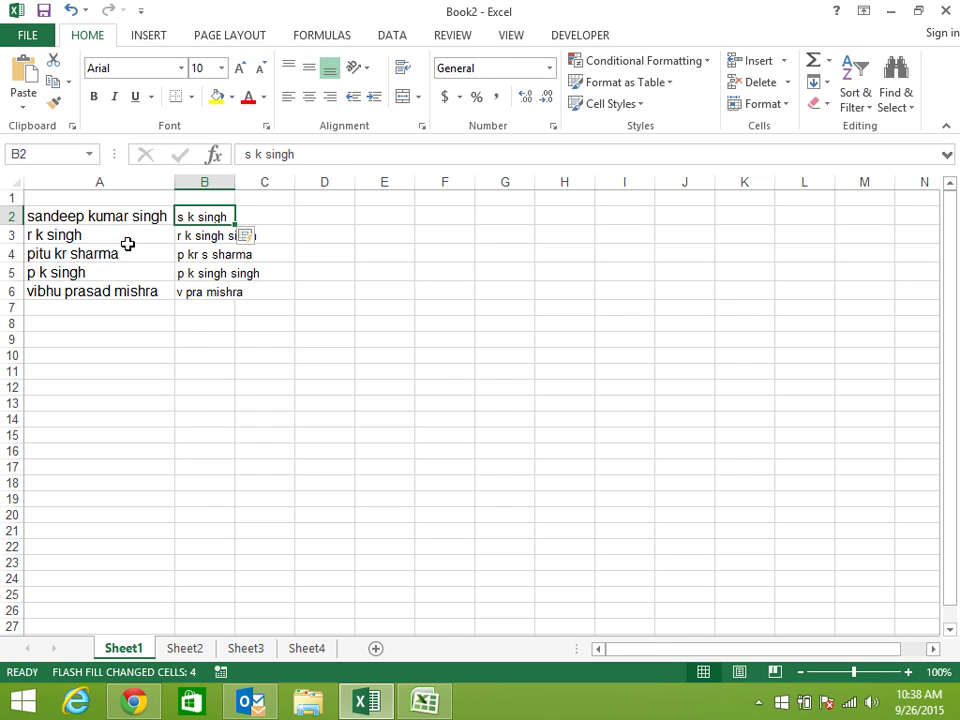
click(60, 236)
click(17, 234)
key(ctrl+minus)
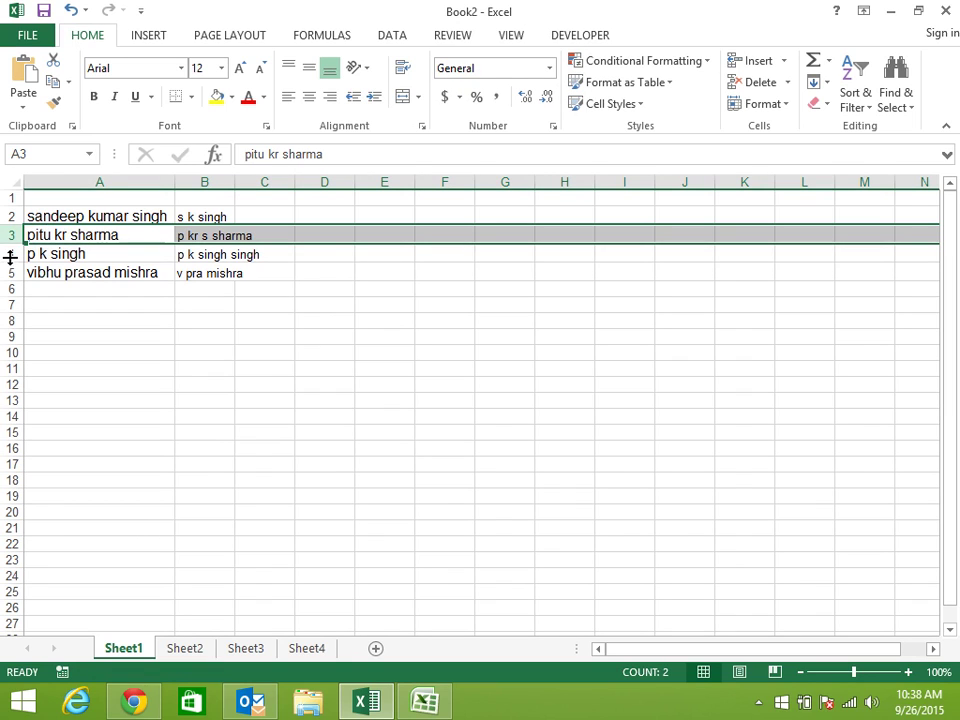
click(13, 253)
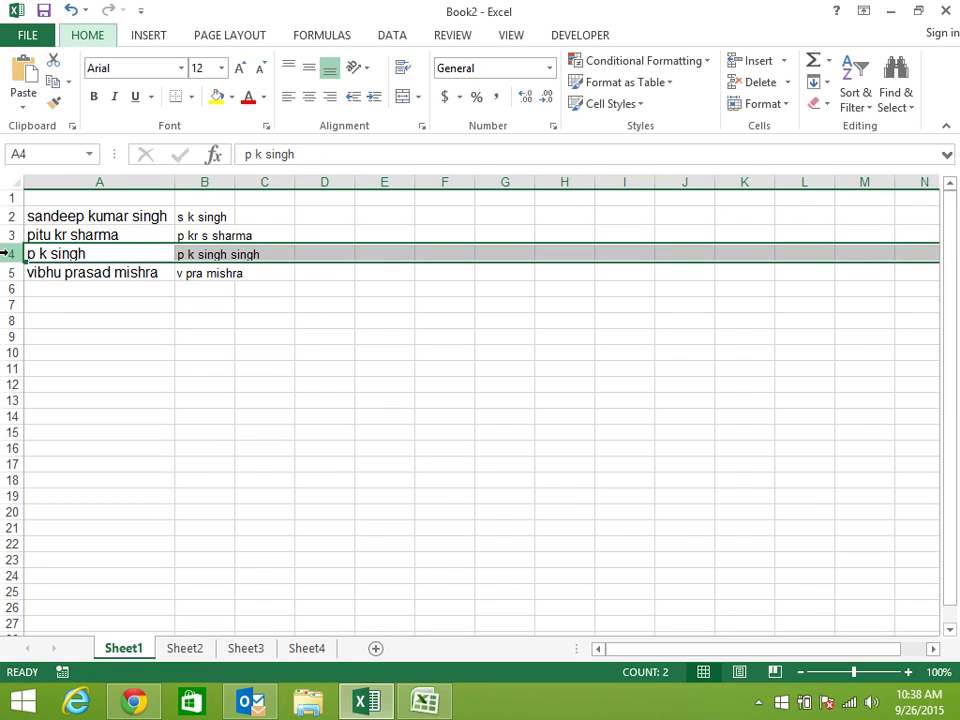
key(ctrl+minus)
Rerun Flash Fill from B2, dismiss the warning, and clear the initials in B2:B4.
click(273, 327)
click(193, 216)
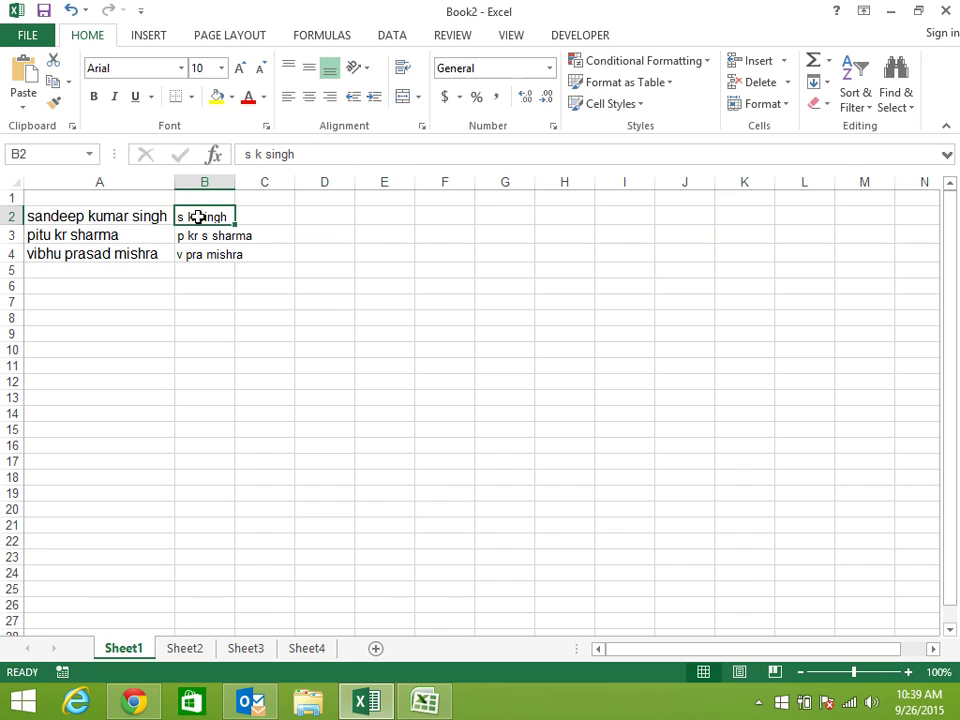
key(ctrl+e)
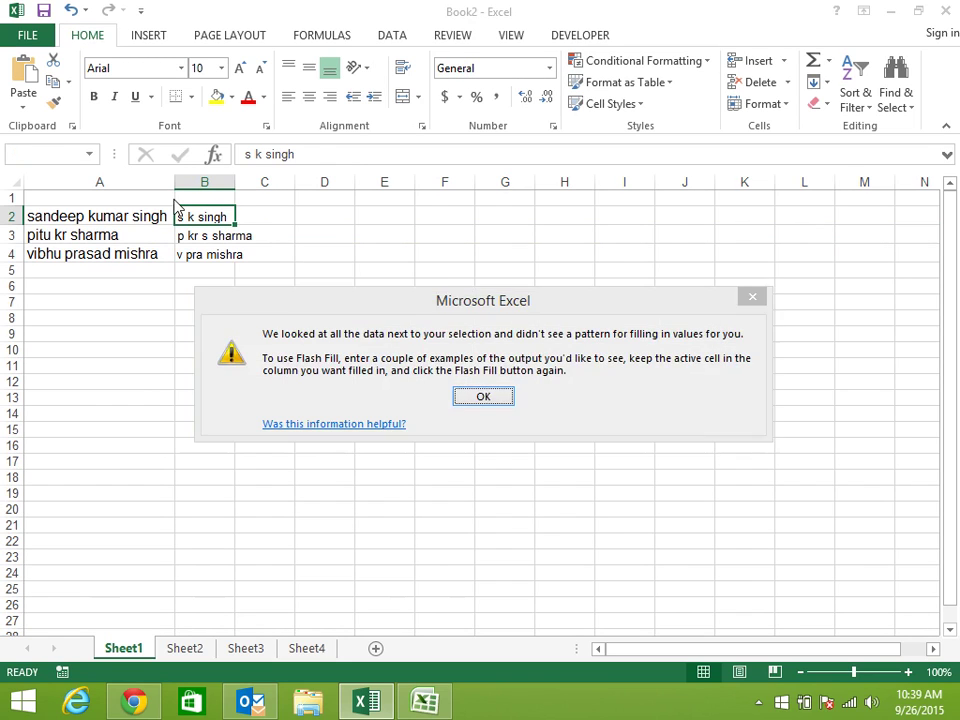
key(Return)
key(ctrl+e)
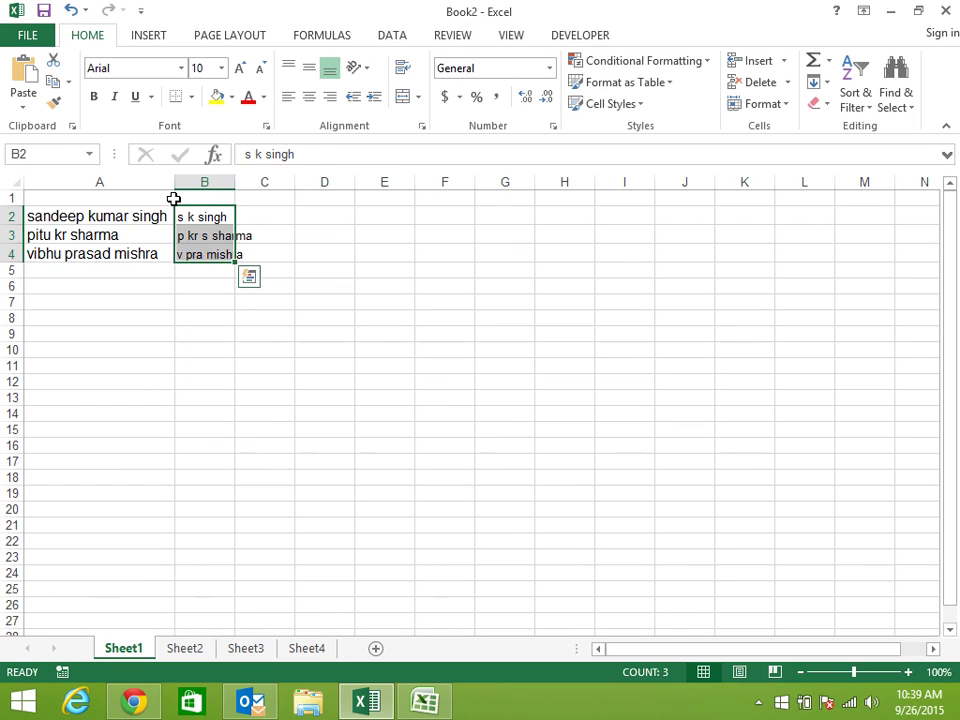
key(Delete)
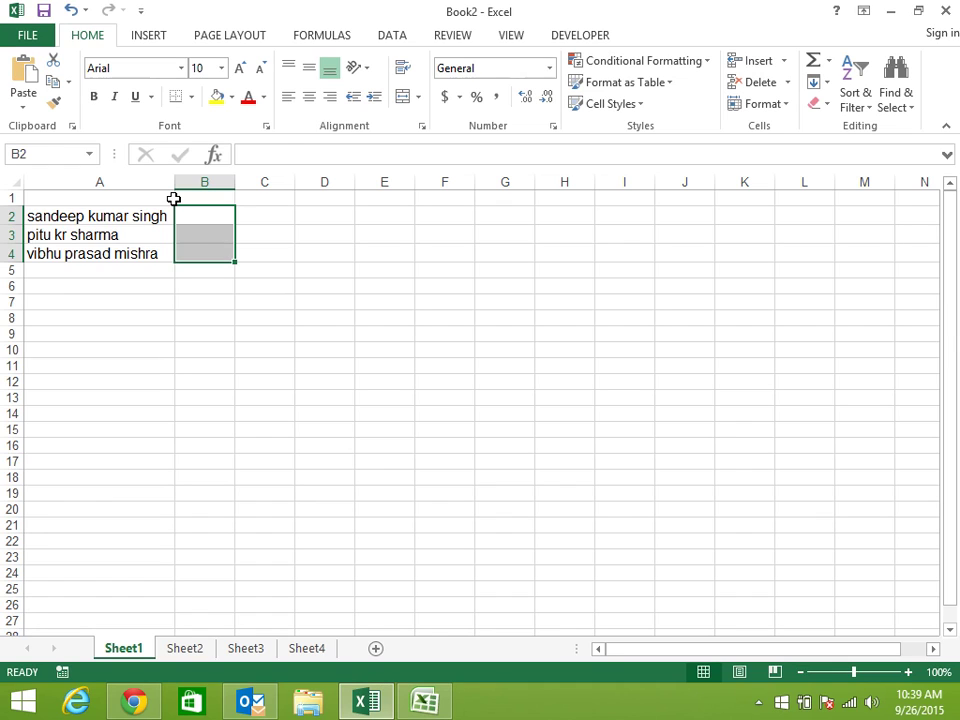
key(shift+Up)
key(shift+Up)
Enter 'S K Singh' in B2 and Flash Fill capitalised names into B3:B4.
text(S)
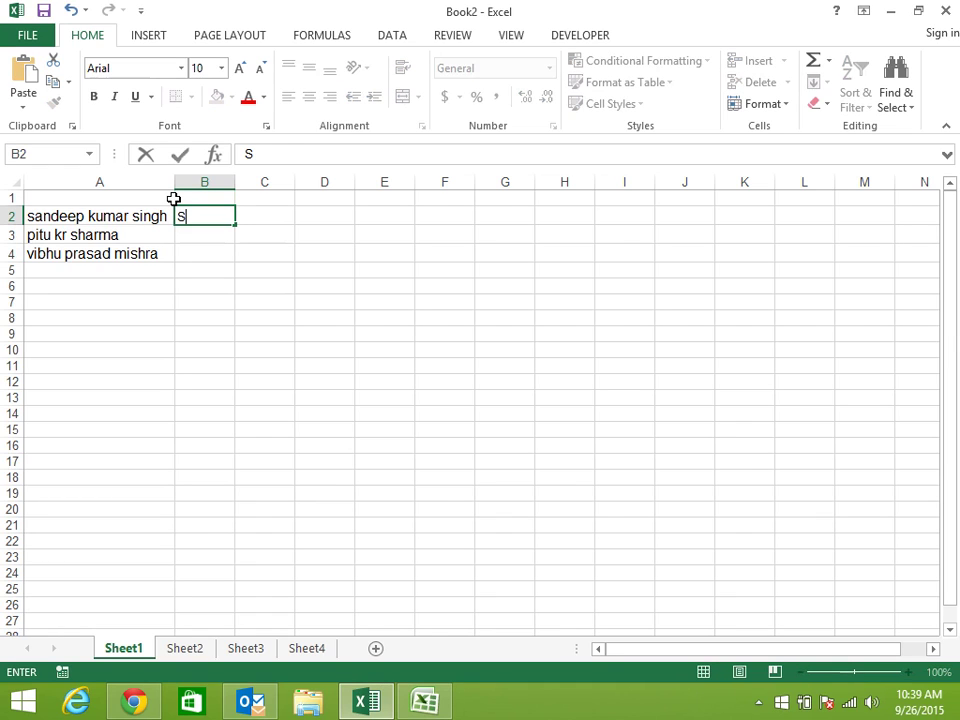
text( K s)
key(BackSpace)
text(Singh)
key(ctrl+Return)
key(ctrl+e)
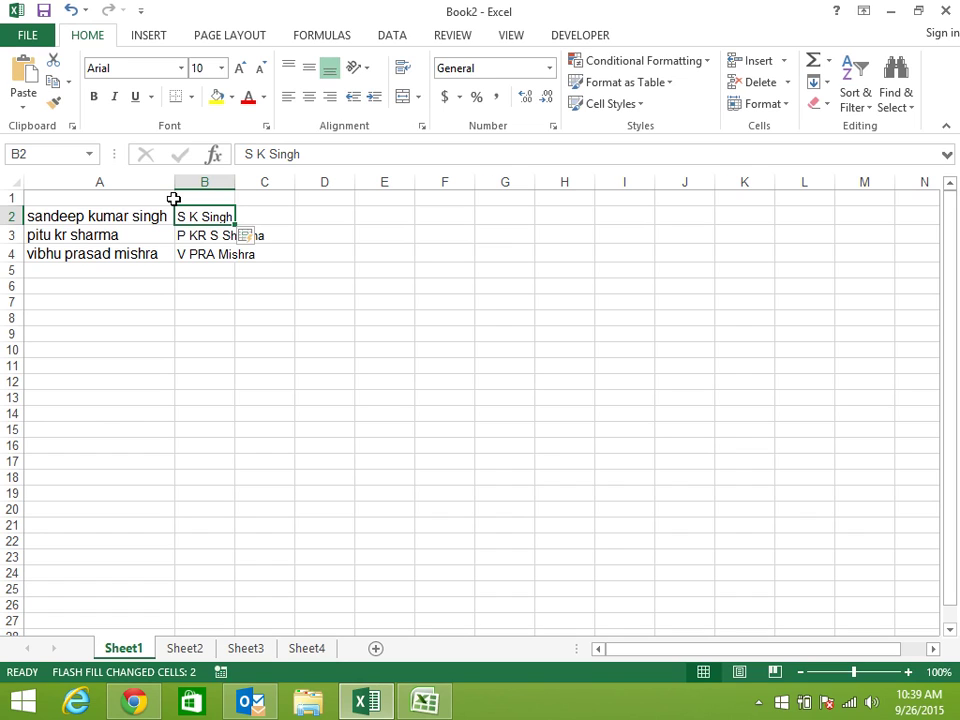
key(Down)
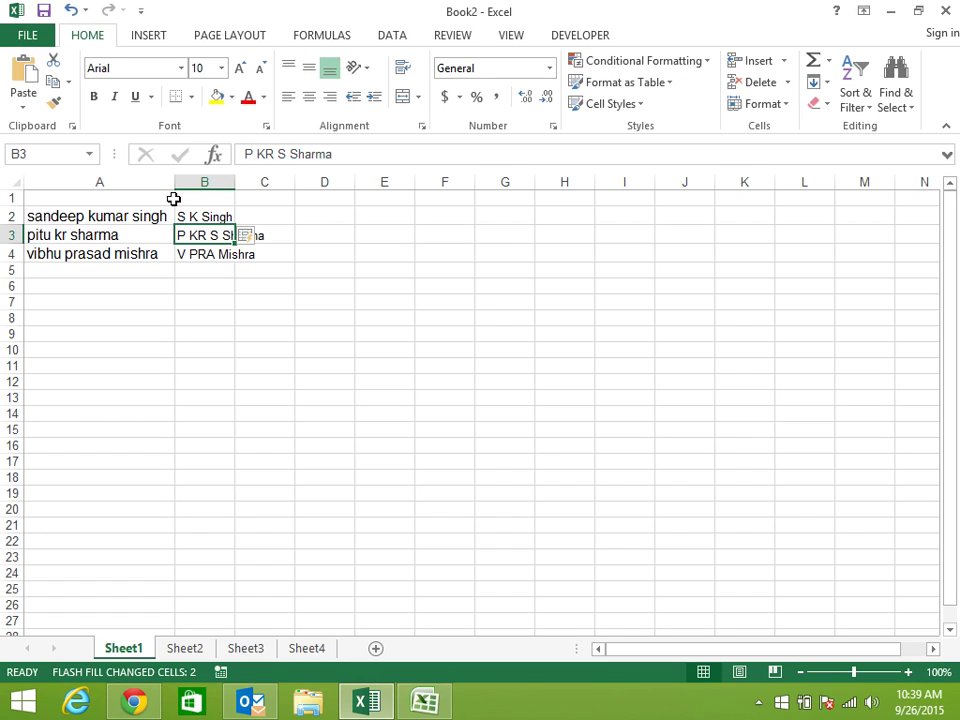
text(P K )
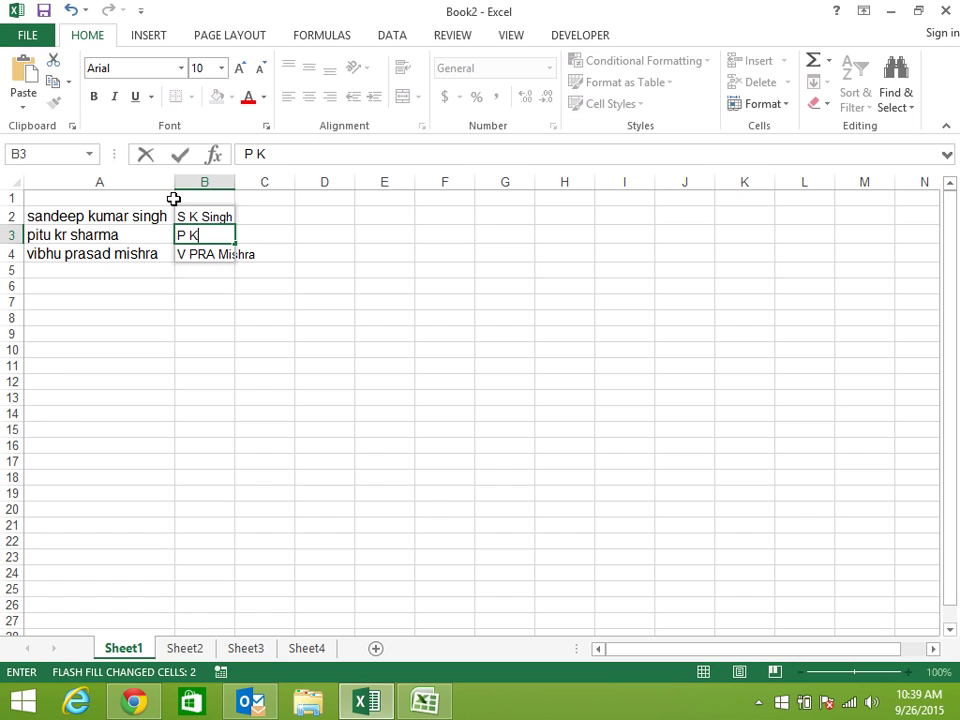
text(Singh)
key(ctrl+Return)
key(ctrl+e)
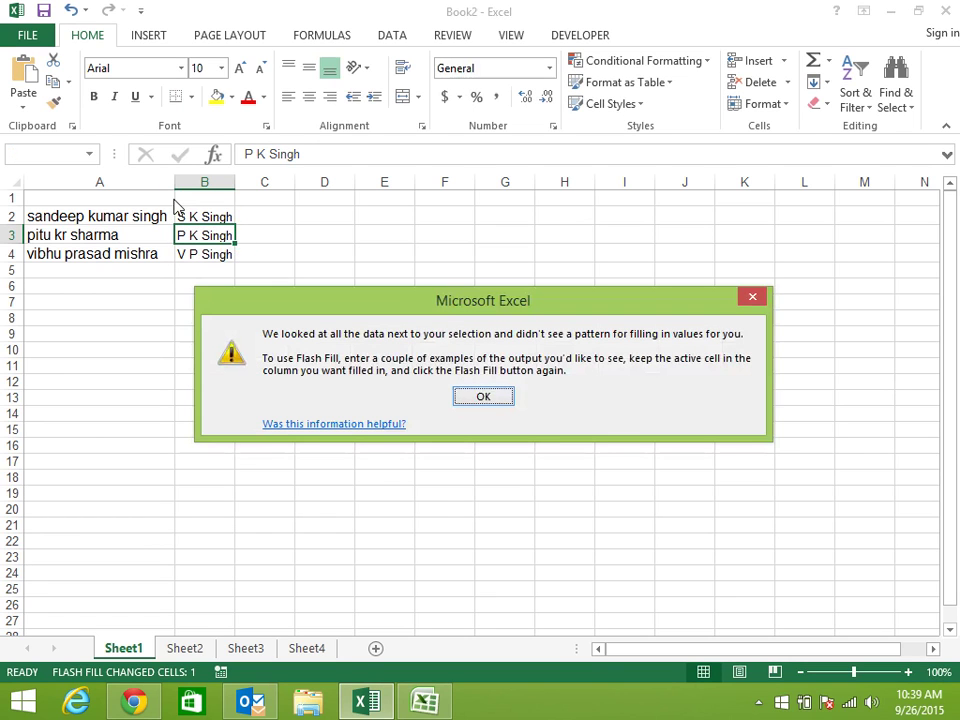
key(Return)
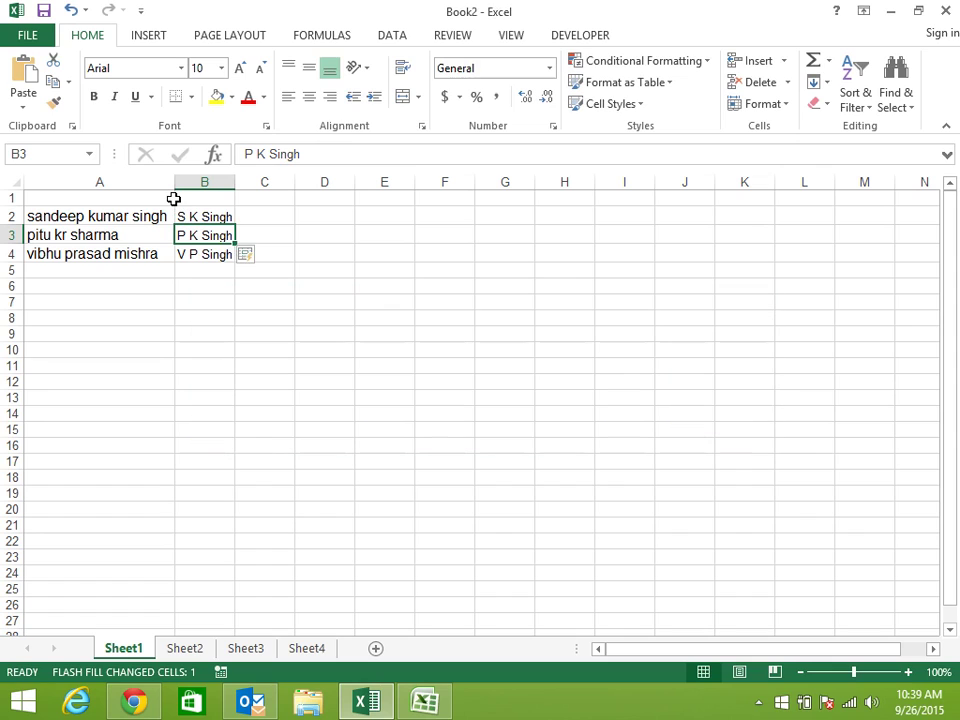
key(Up)
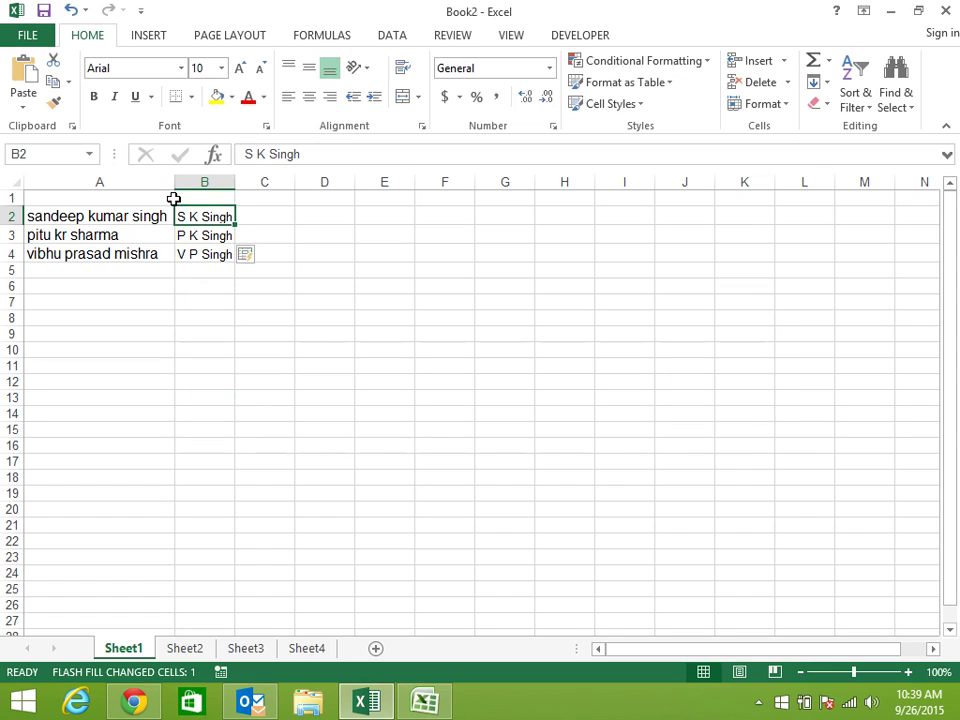
text(s.k.s)
Commit s.k.s in B2, clear B3:B4, and Flash Fill from the s.k.s example.
key(ctrl+Return)
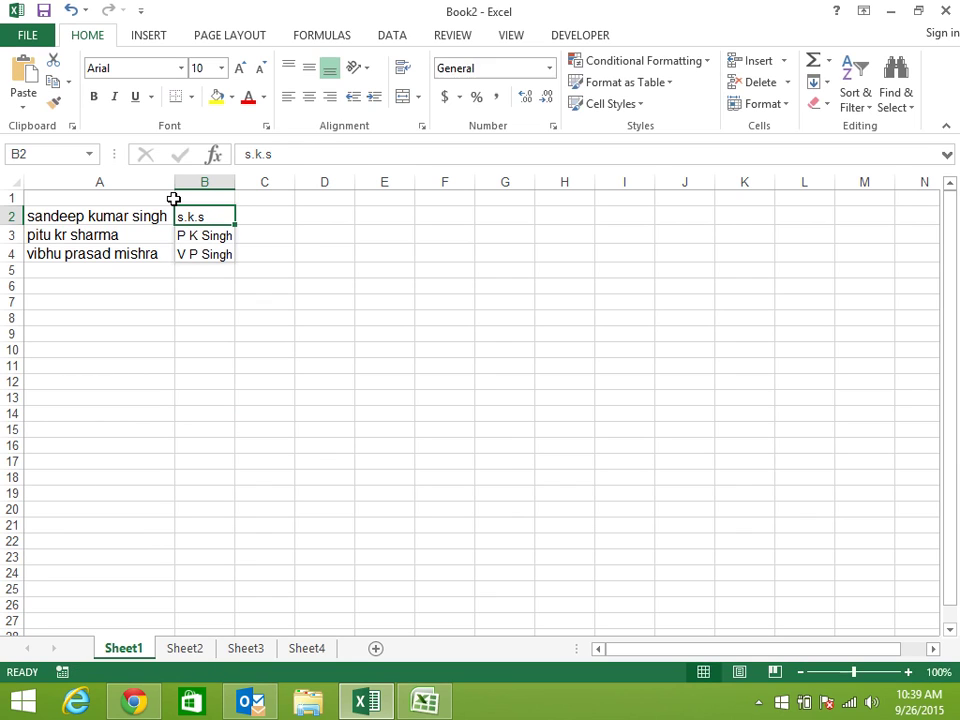
key(ctrl+e)
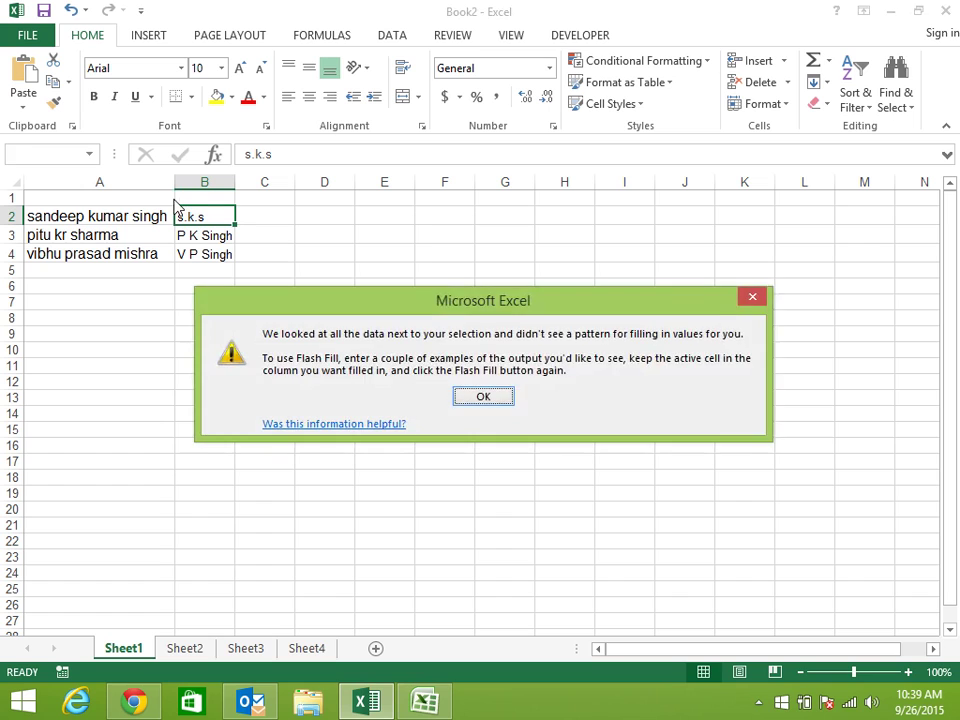
key(Return)
key(Down)
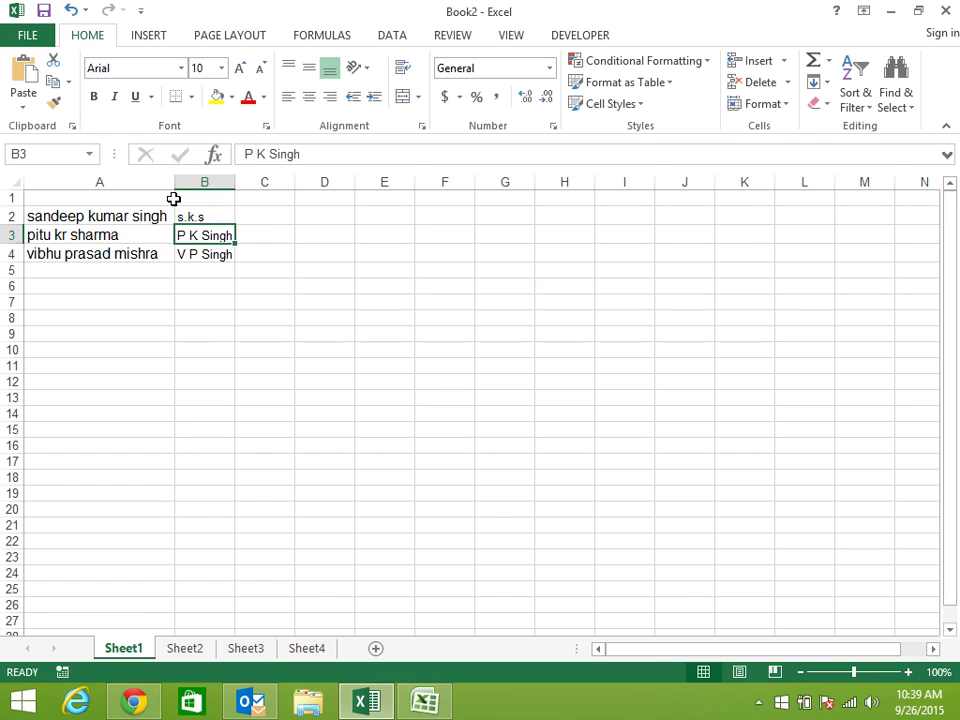
key(shift+Down)
key(Delete)
key(Up)
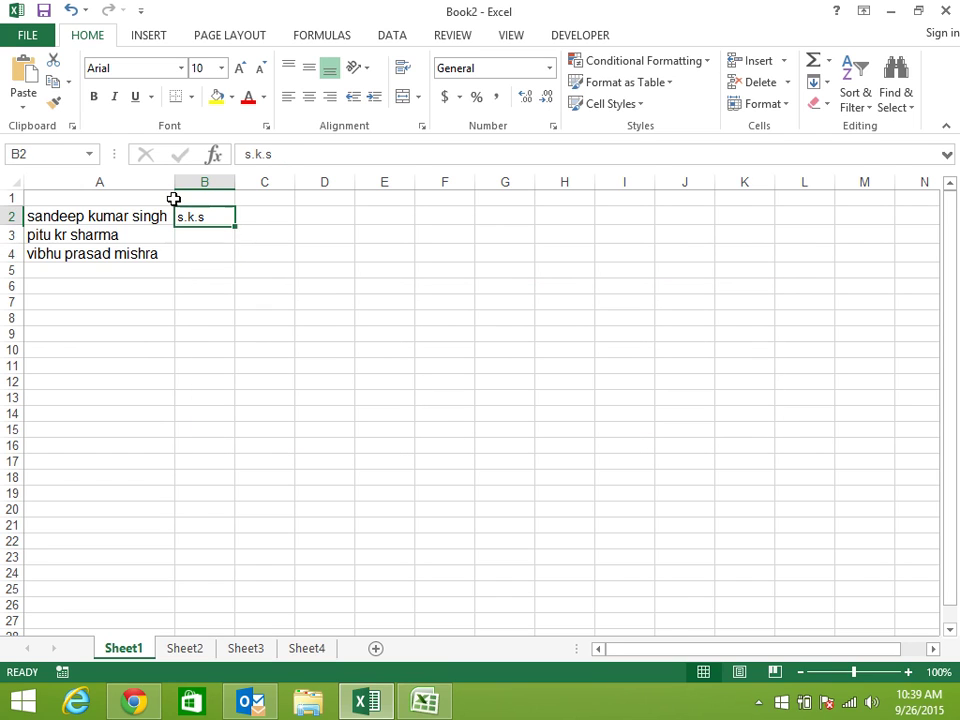
key(ctrl+e)
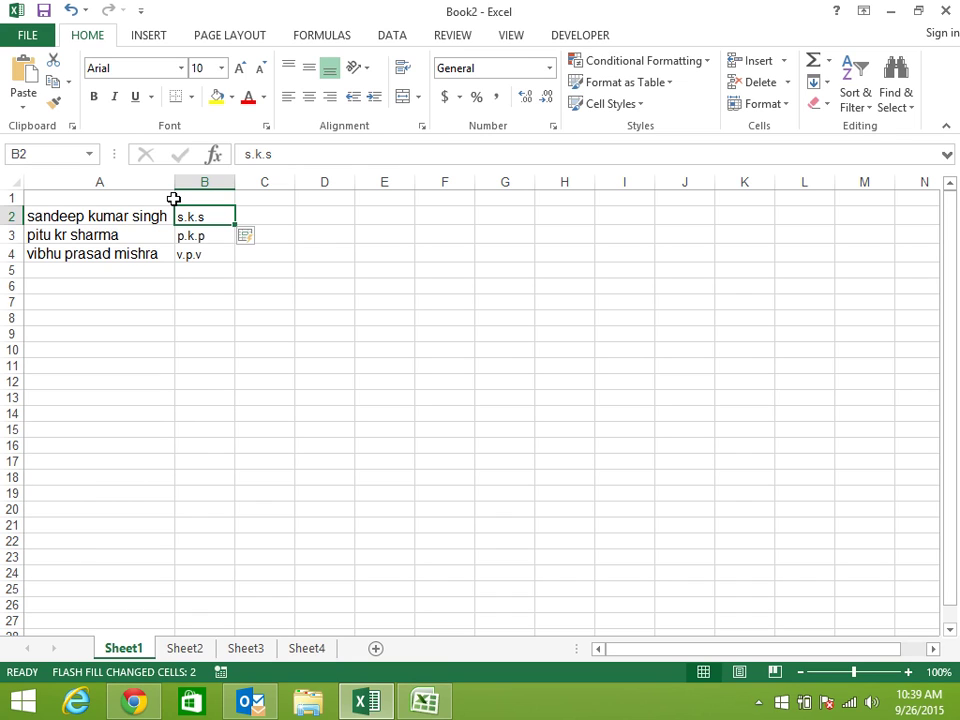
Correct B3 from p.k.p to p.k.s and Flash Fill B4, dismissing the messages.
key(Down)
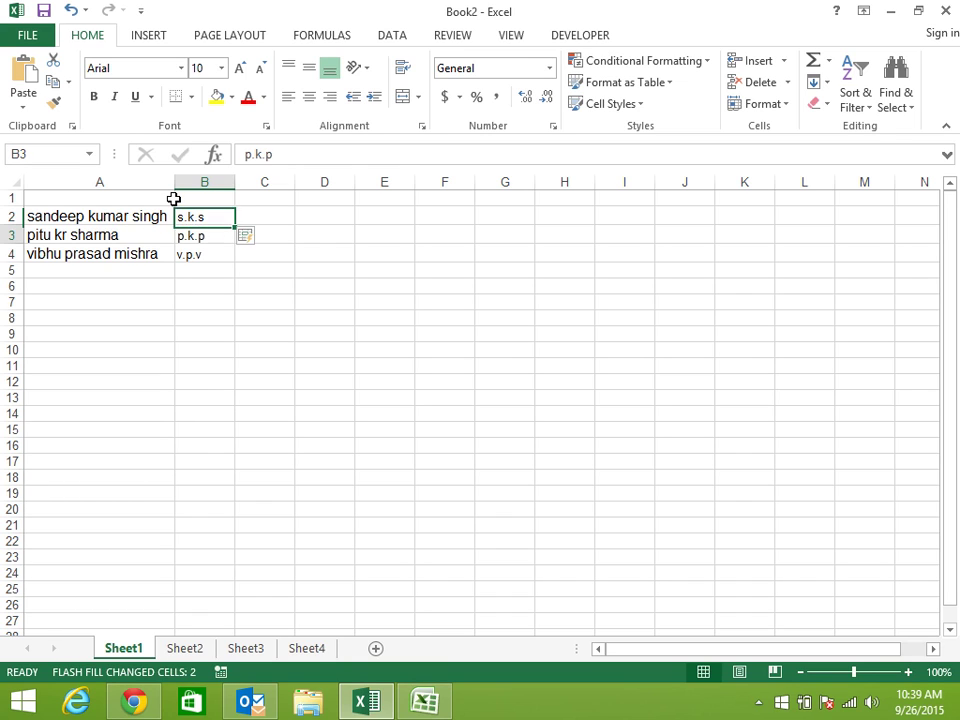
key(F2)
key(BackSpace)
text(s)
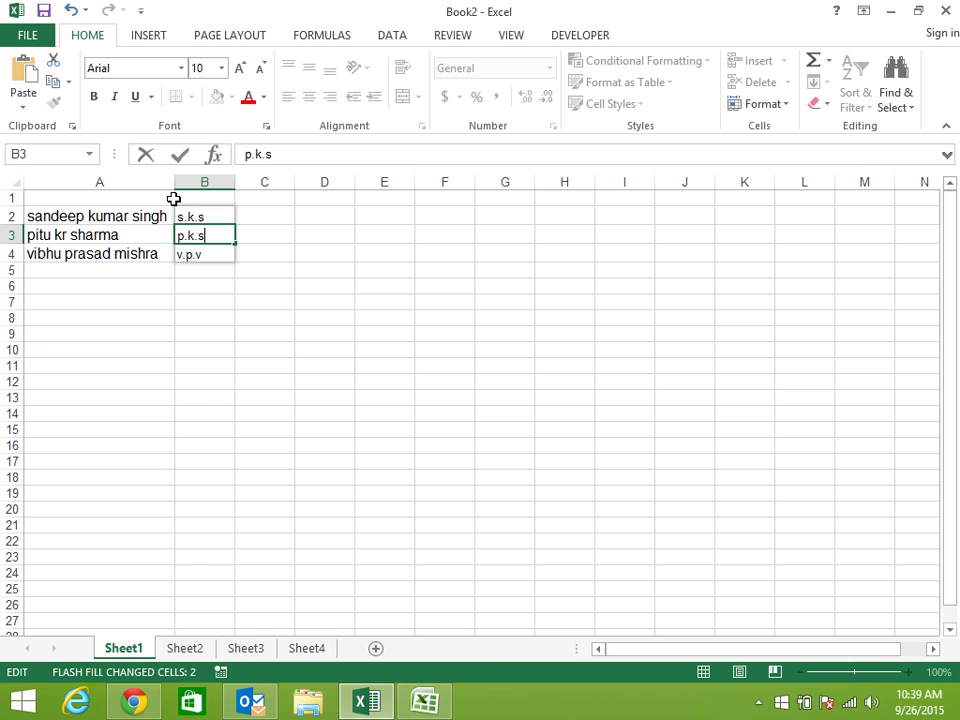
key(ctrl+Return)
key(ctrl+e)
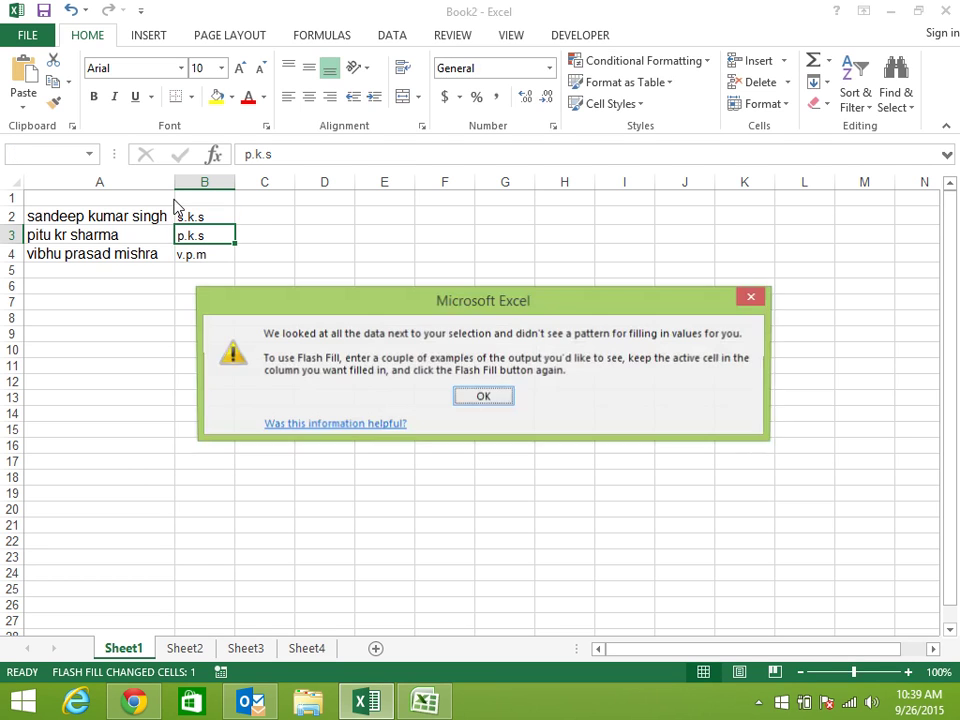
key(Return)
key(ctrl+e)
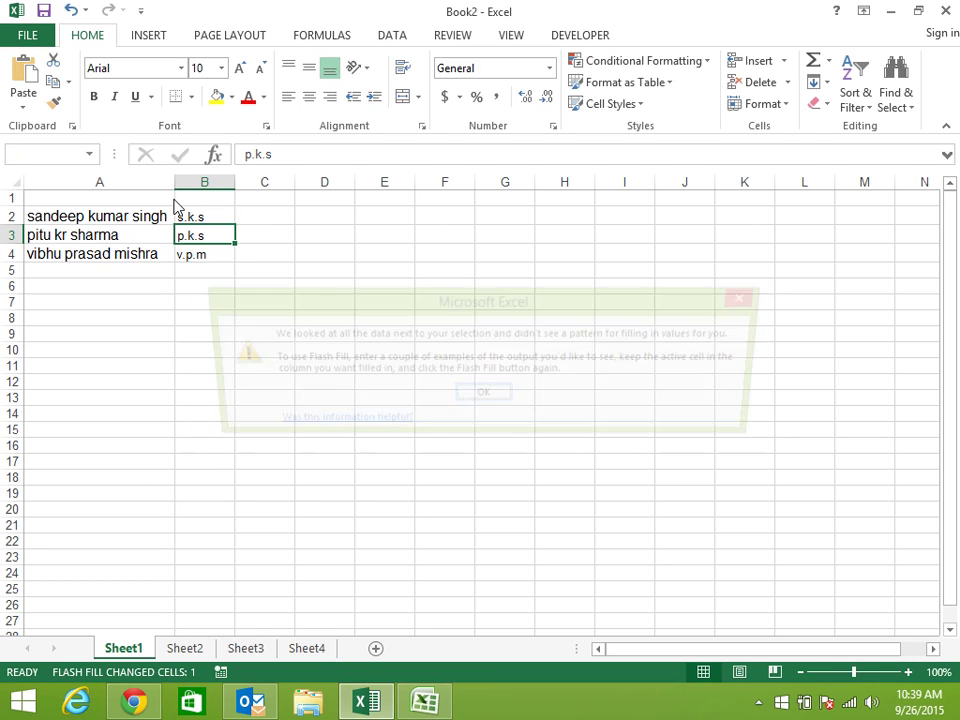
key(Return)
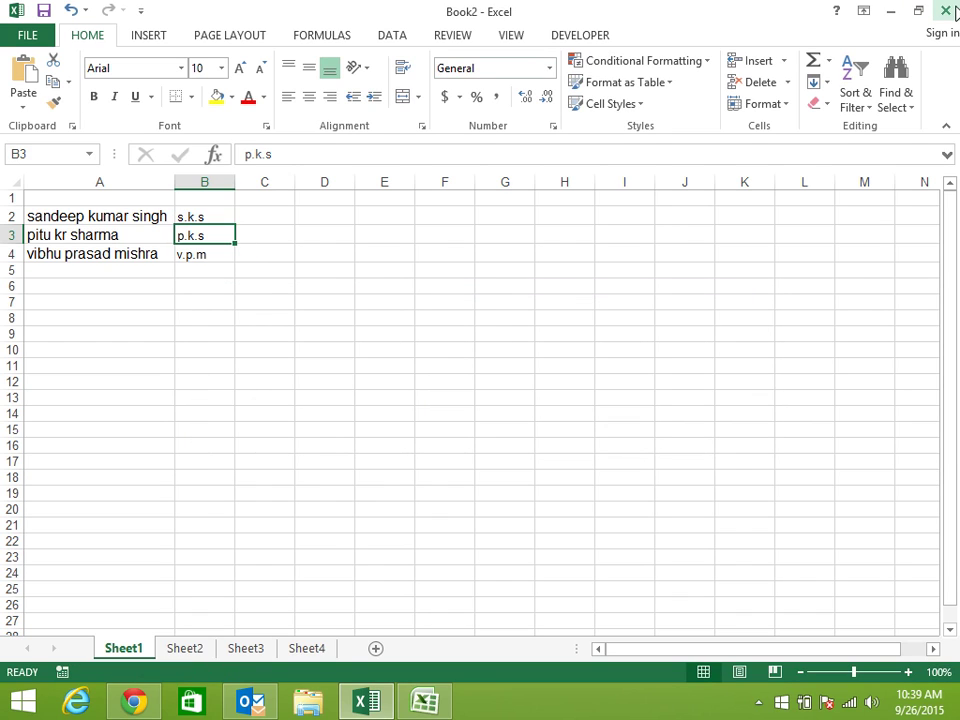
key(Up)
text(s)
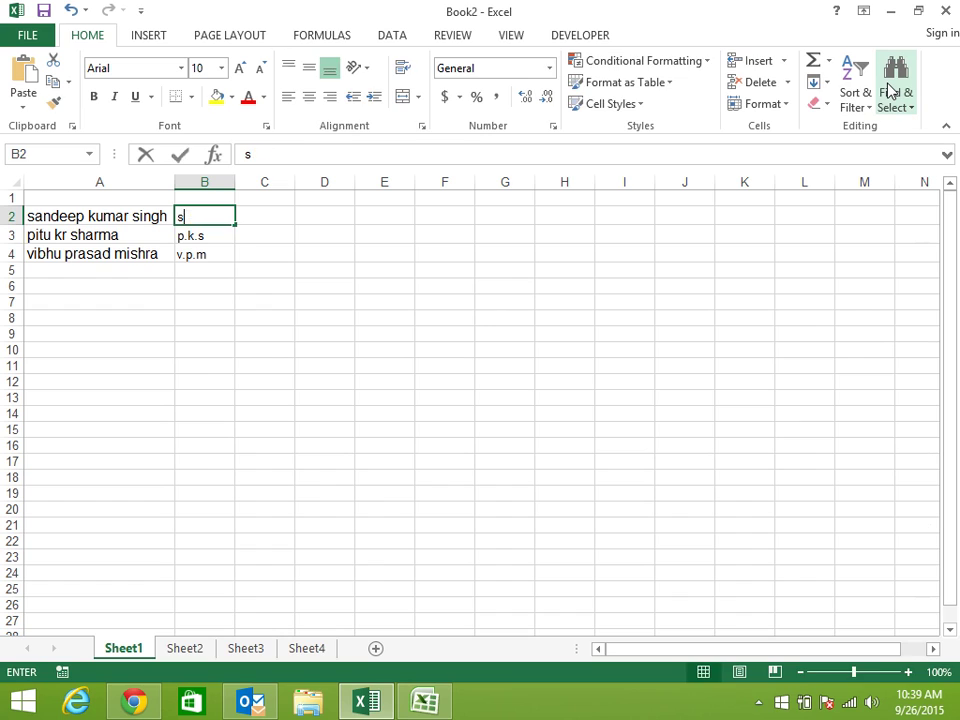
text(and)
key(BackSpace)
key(BackSpace)
key(BackSpace)
key(BackSpace)
text(SANDEEP)
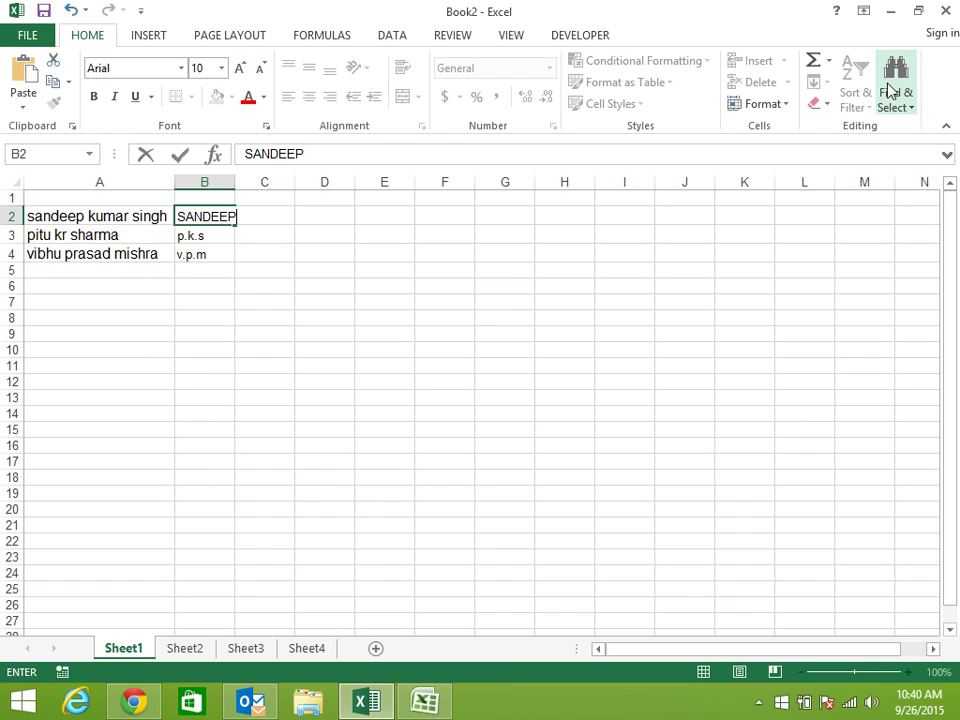
text( KUMAR SINGH)
key(ctrl+Return)
key(ctrl+e)
key(Return)
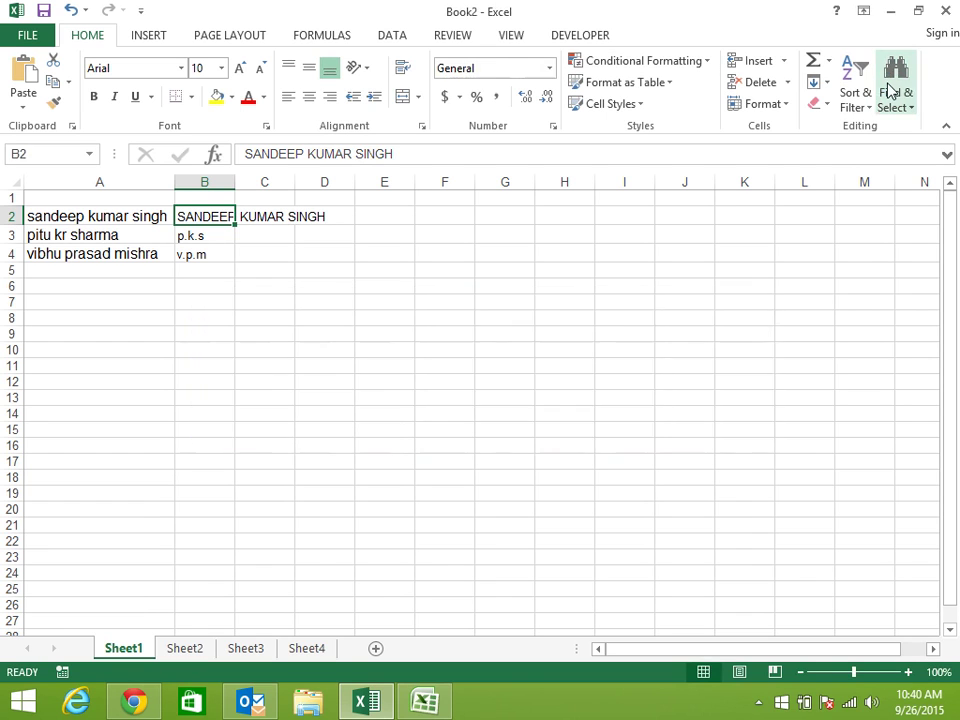
Clear the dotted initials from B3:B4 and Flash Fill uppercase names from B2.
key(Down)
key(shift+Down)
key(Delete)
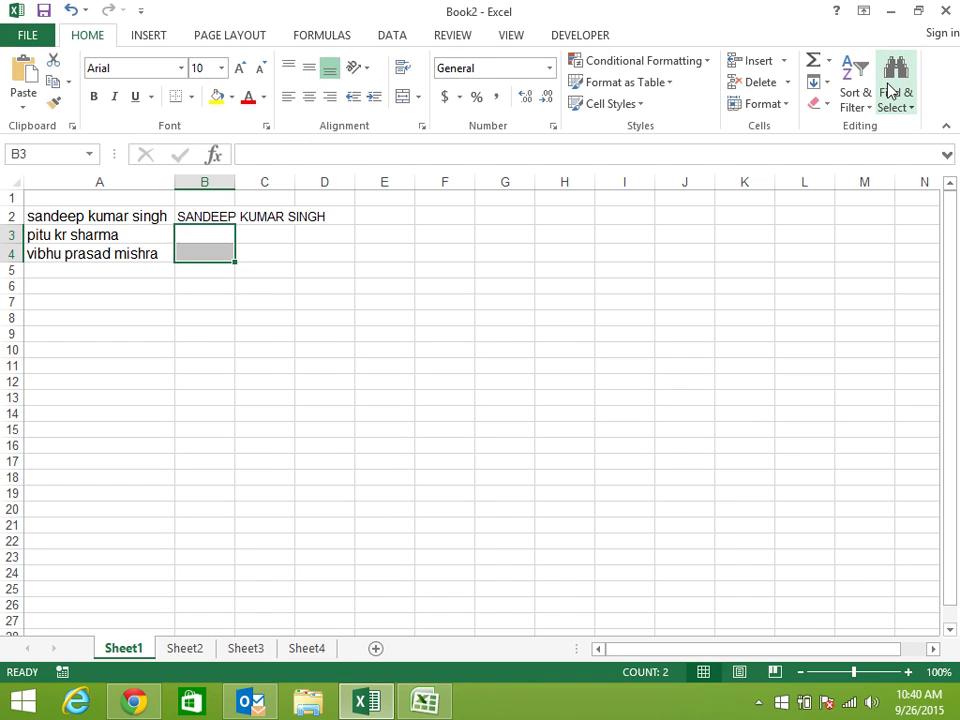
key(Up)
key(F2)
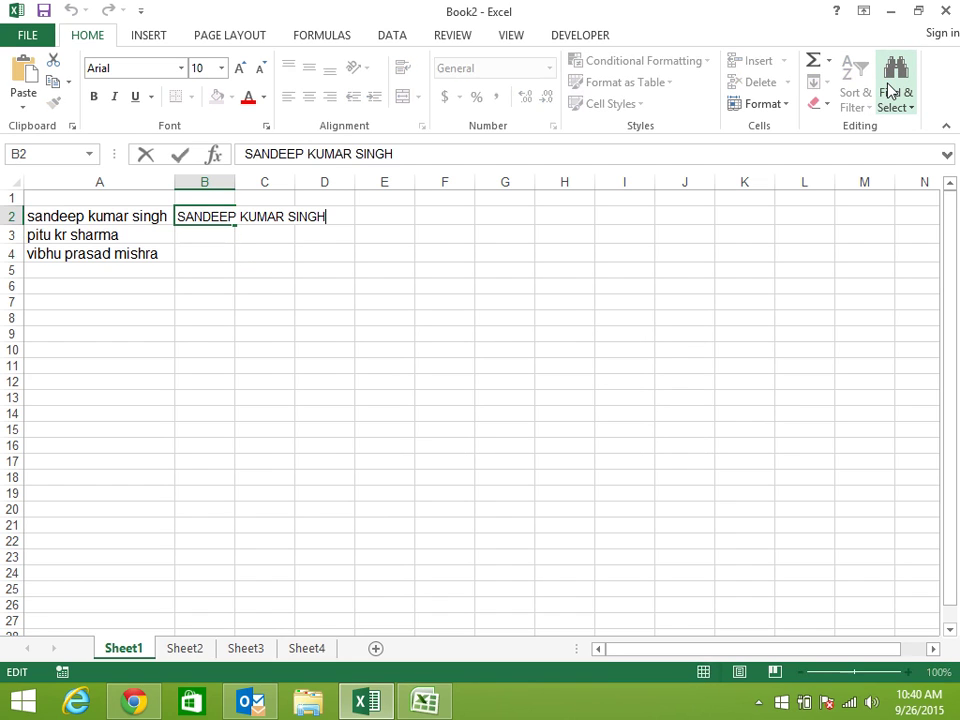
key(Escape)
key(ctrl+e)
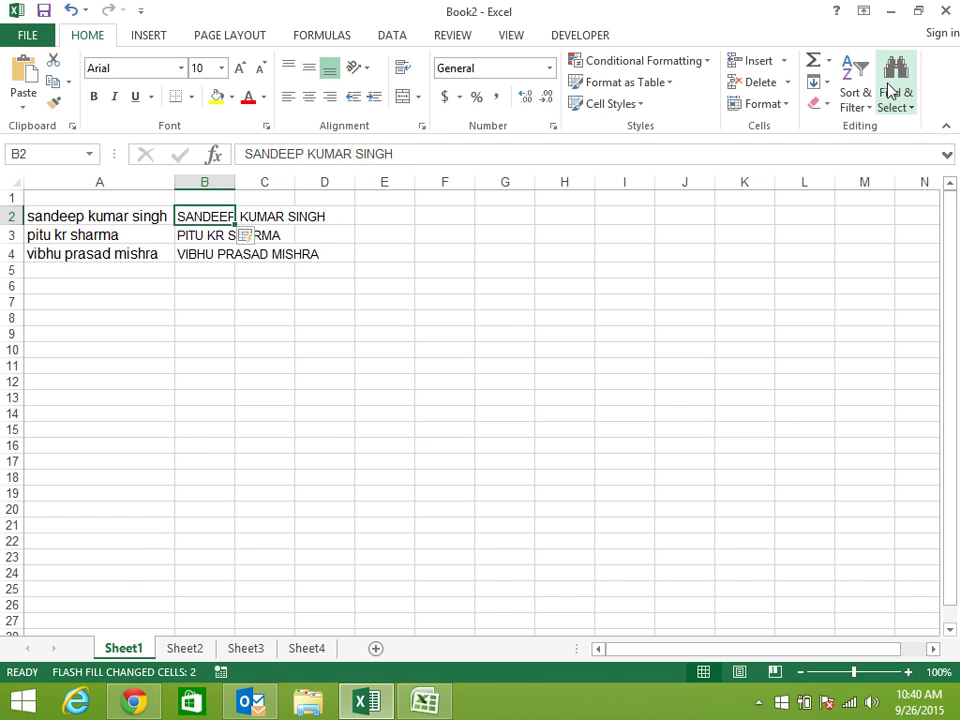
Close Book2 without saving and cancel the copied name range in Book1.
click(945, 10)
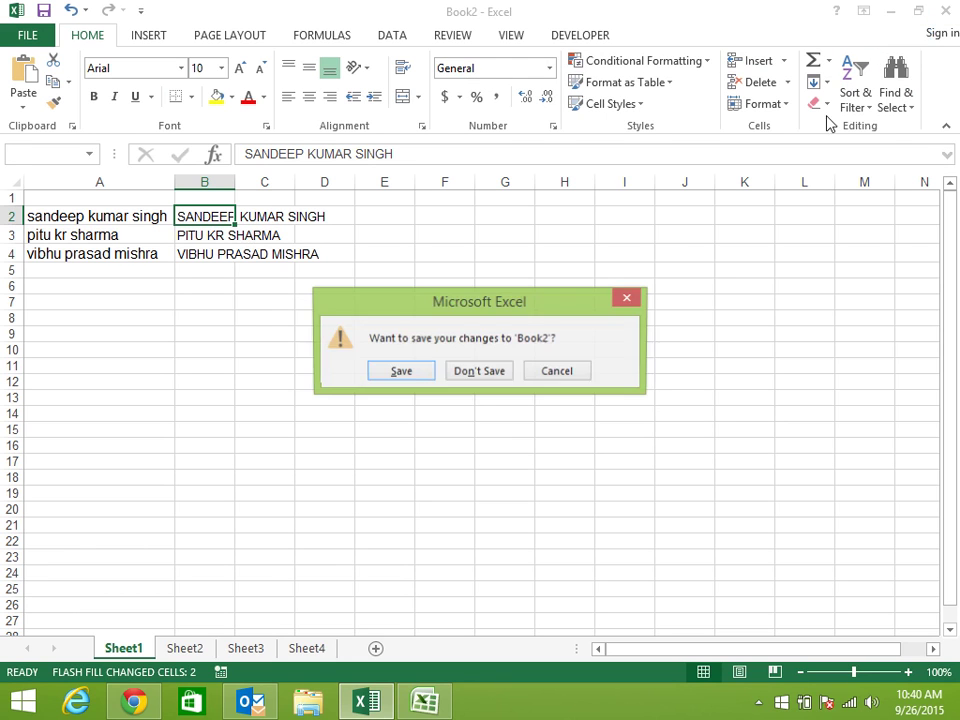
click(494, 374)
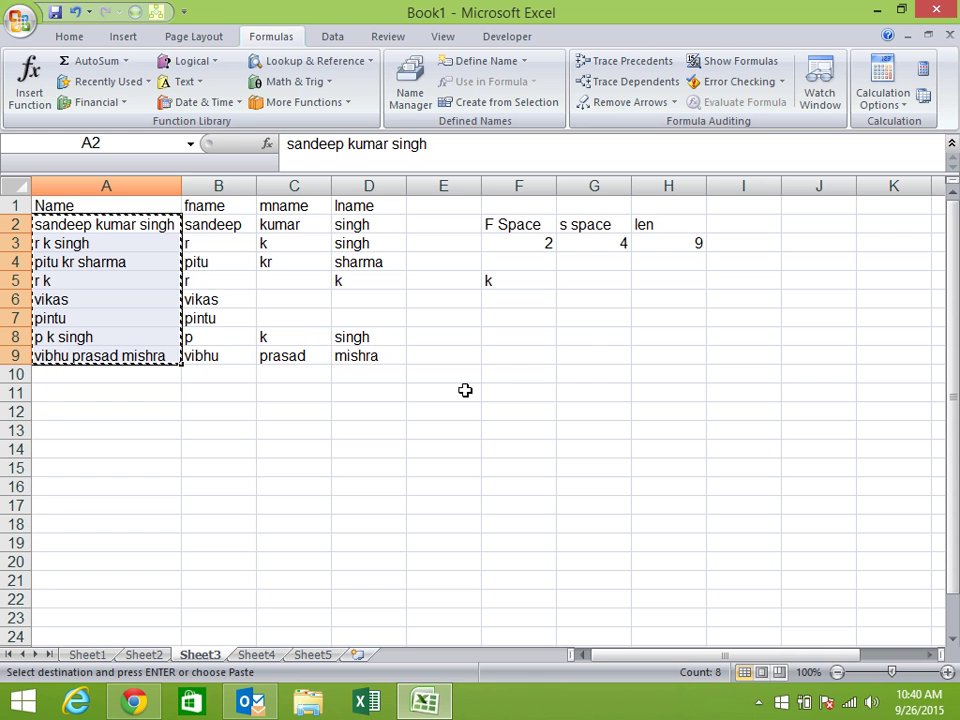
click(464, 390)
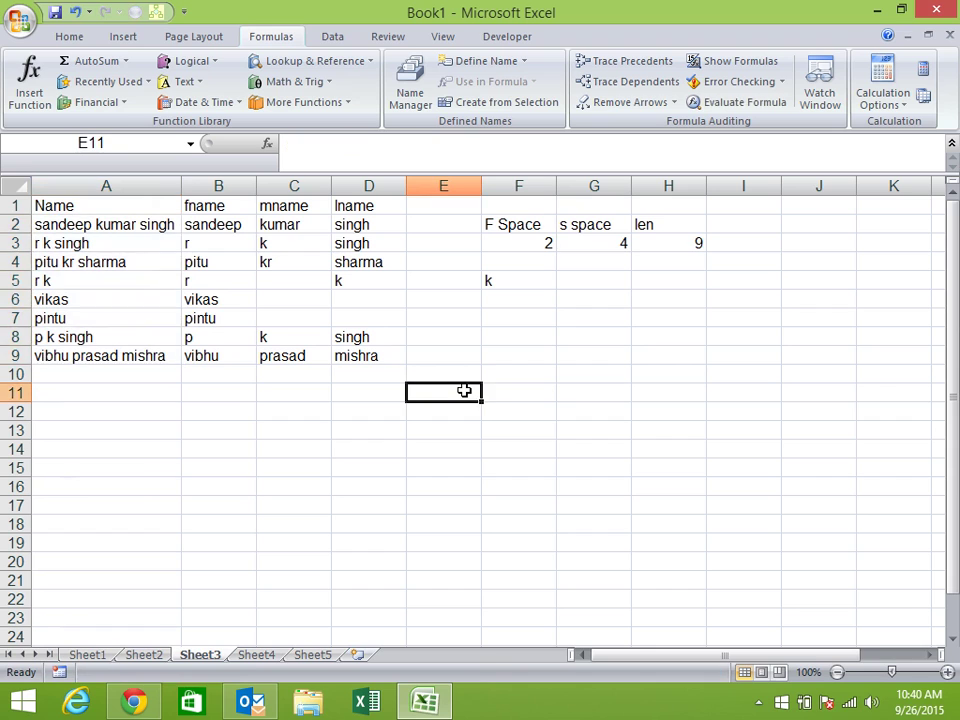
Review the fname, mname and lname formulas on Sheet3, then select cell F8.
click(371, 336)
click(360, 302)
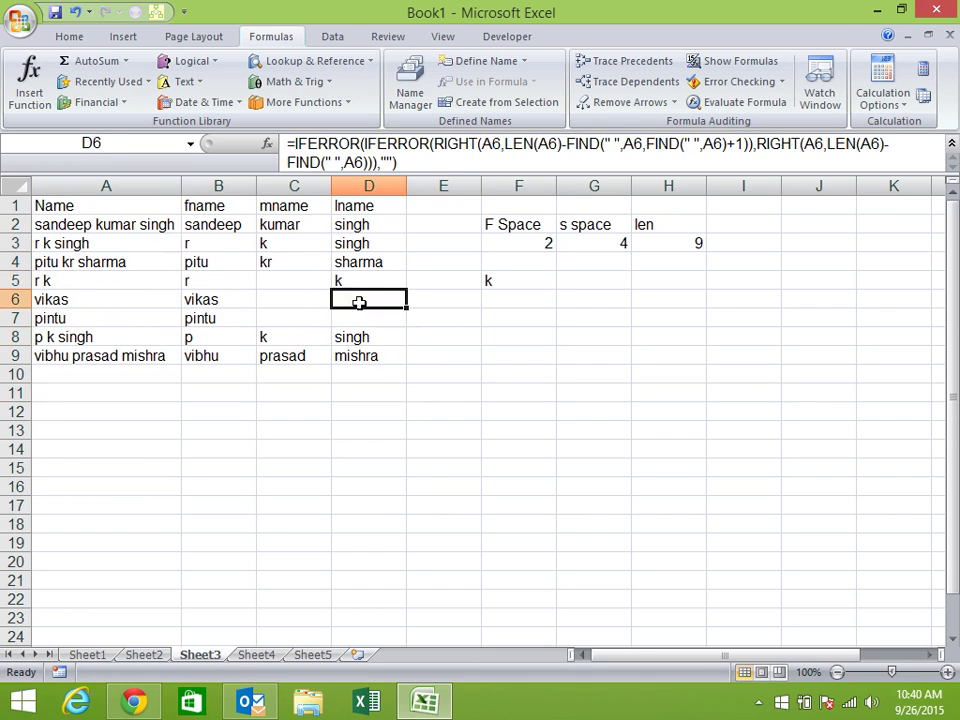
click(343, 278)
click(266, 300)
click(328, 205)
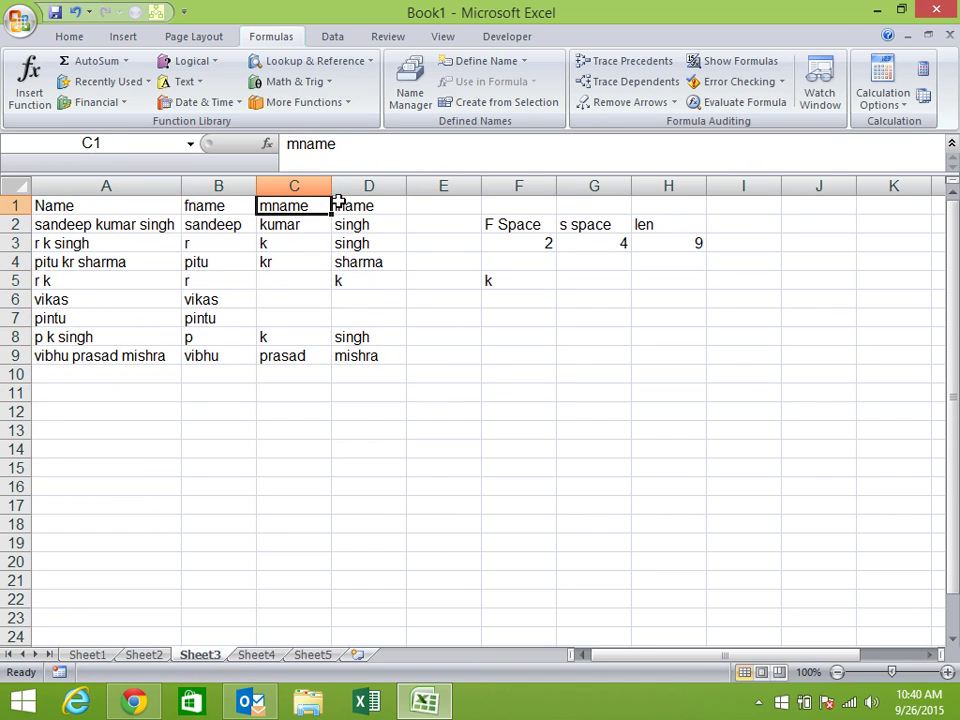
click(338, 241)
click(338, 224)
click(268, 223)
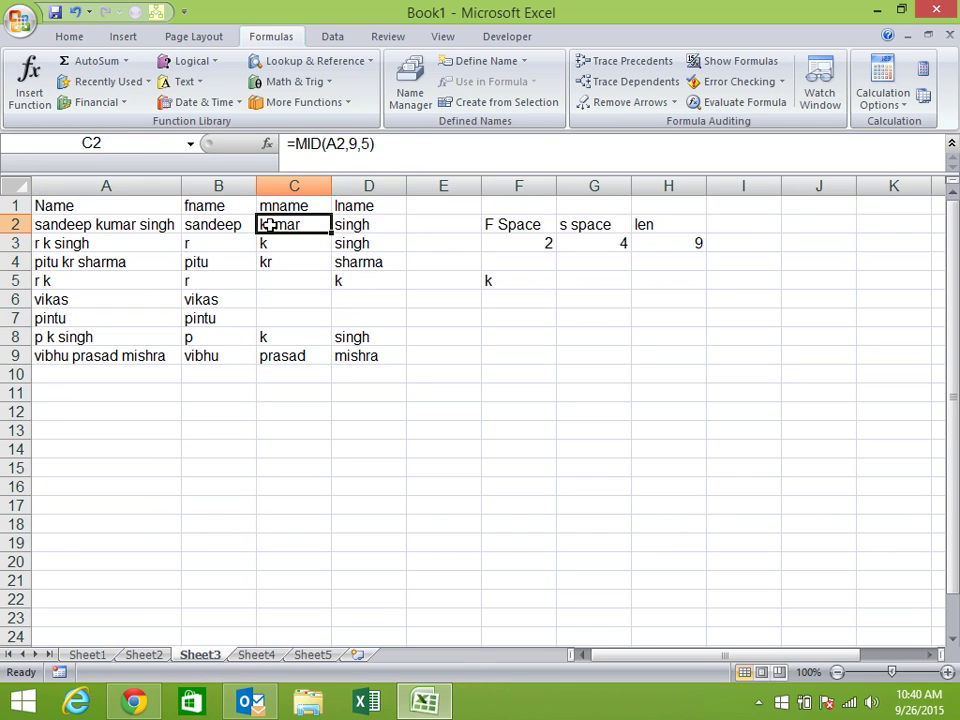
click(235, 224)
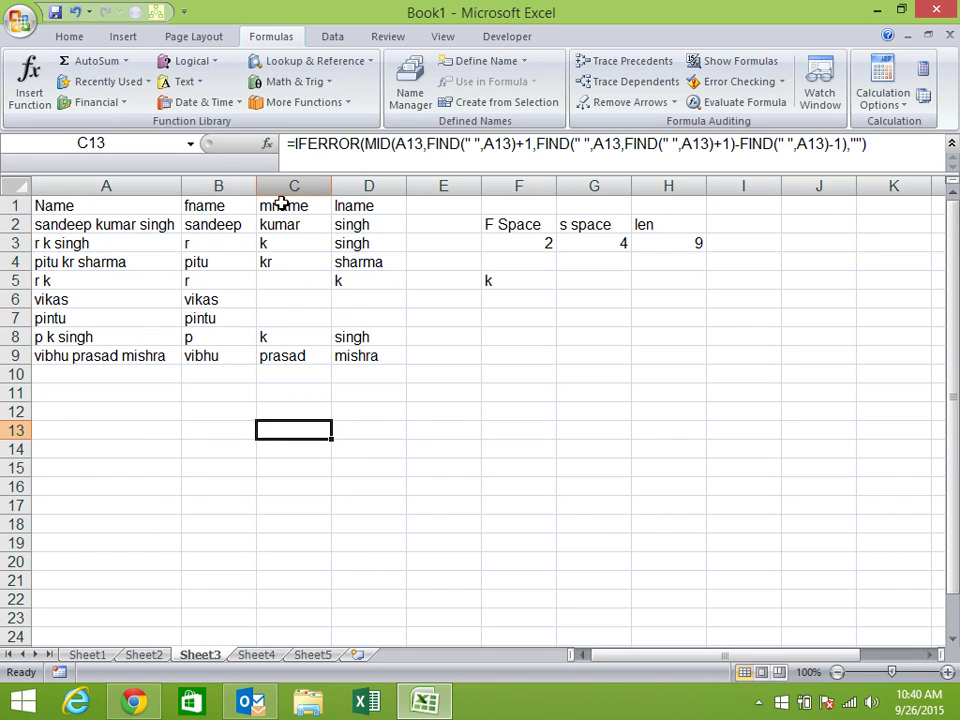
drag(171, 484, 160, 468)
click(452, 444)
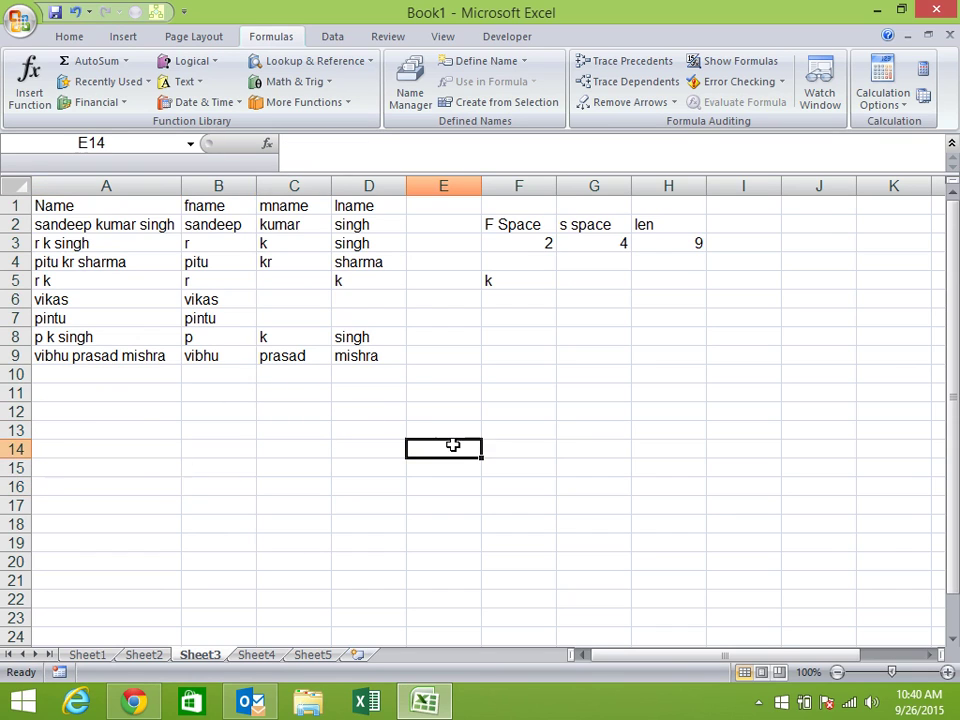
click(508, 342)
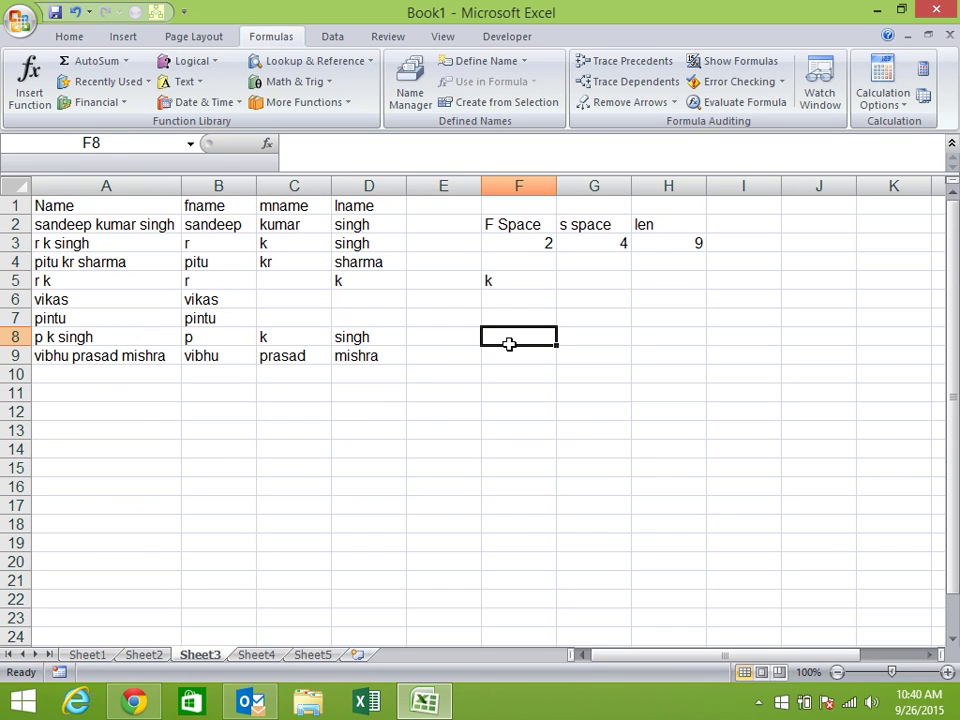
Store 00534 as text in F8 and enter =VALUE(F8) in G8 to get 534.
text(')
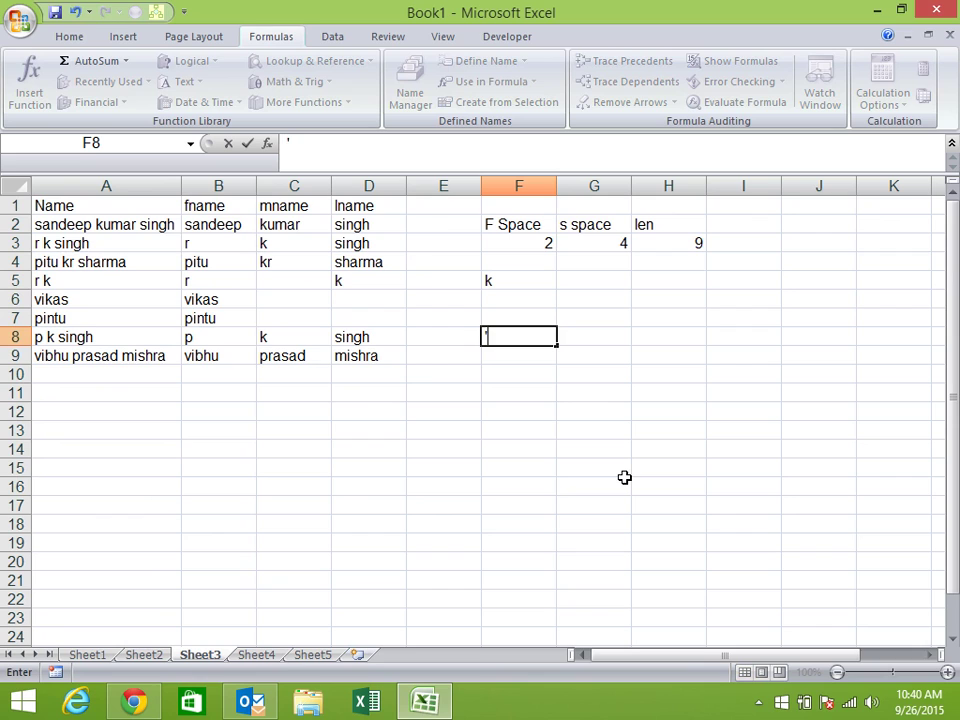
text(00534)
key(Return)
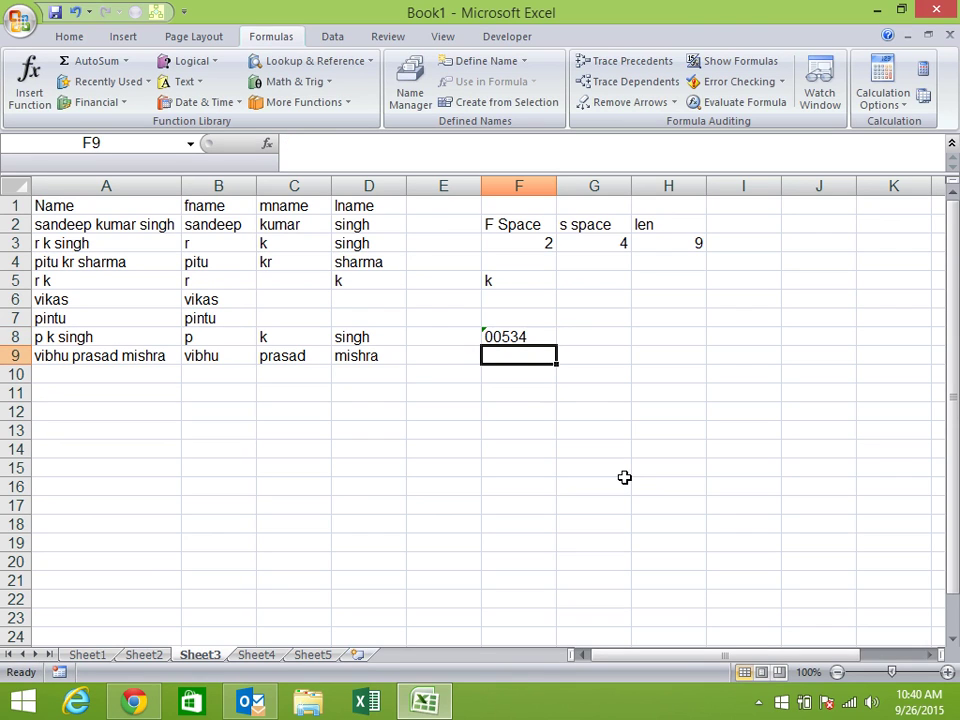
key(Up)
key(Right)
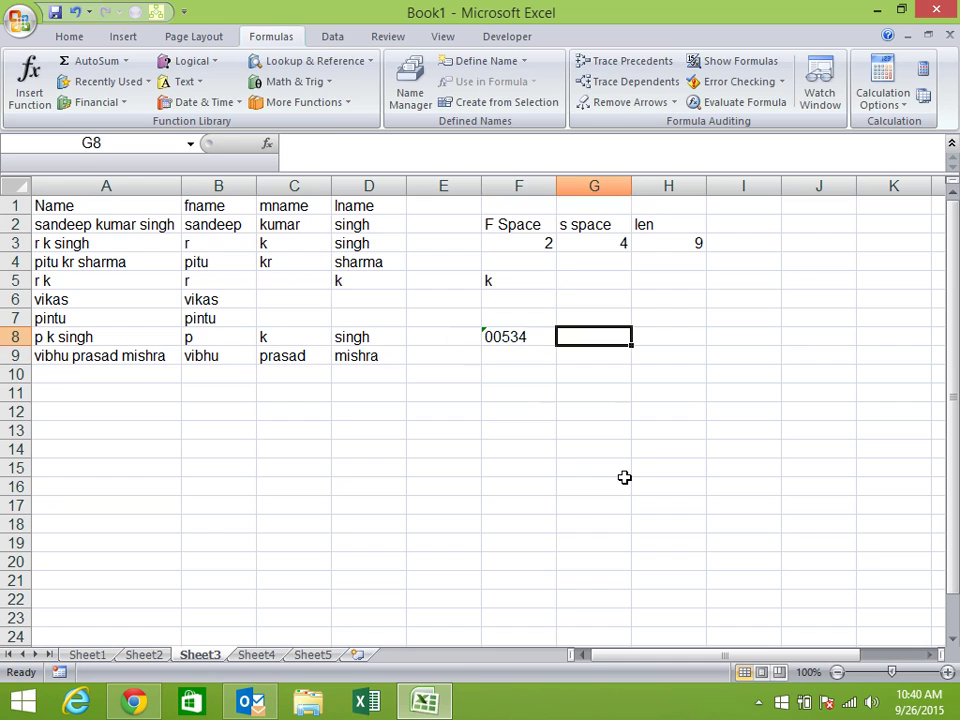
text(=V)
key(Tab)
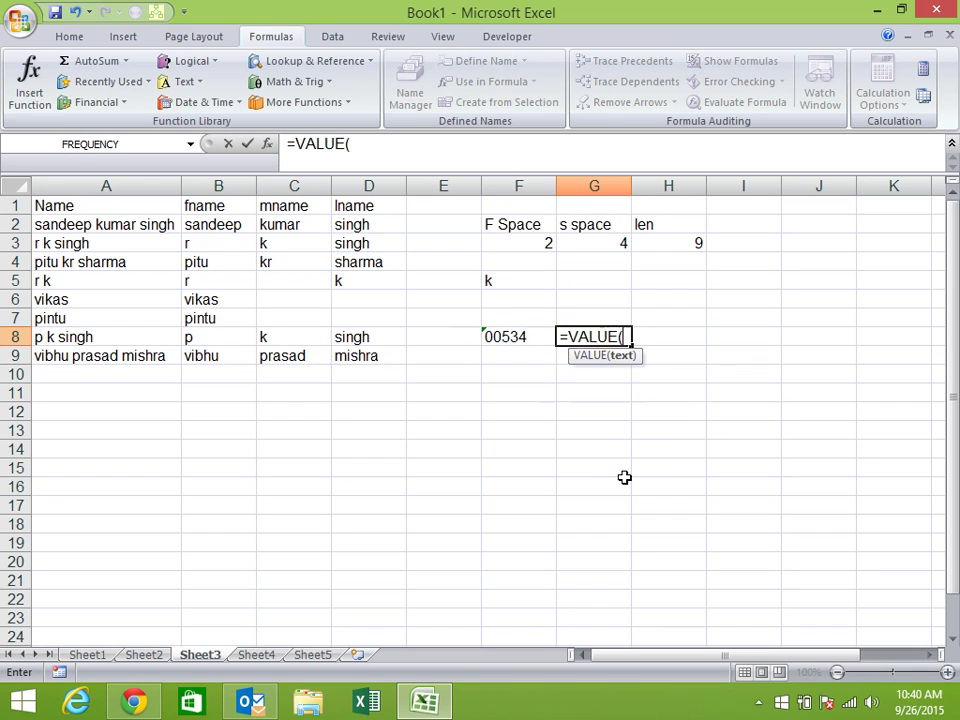
key(Left)
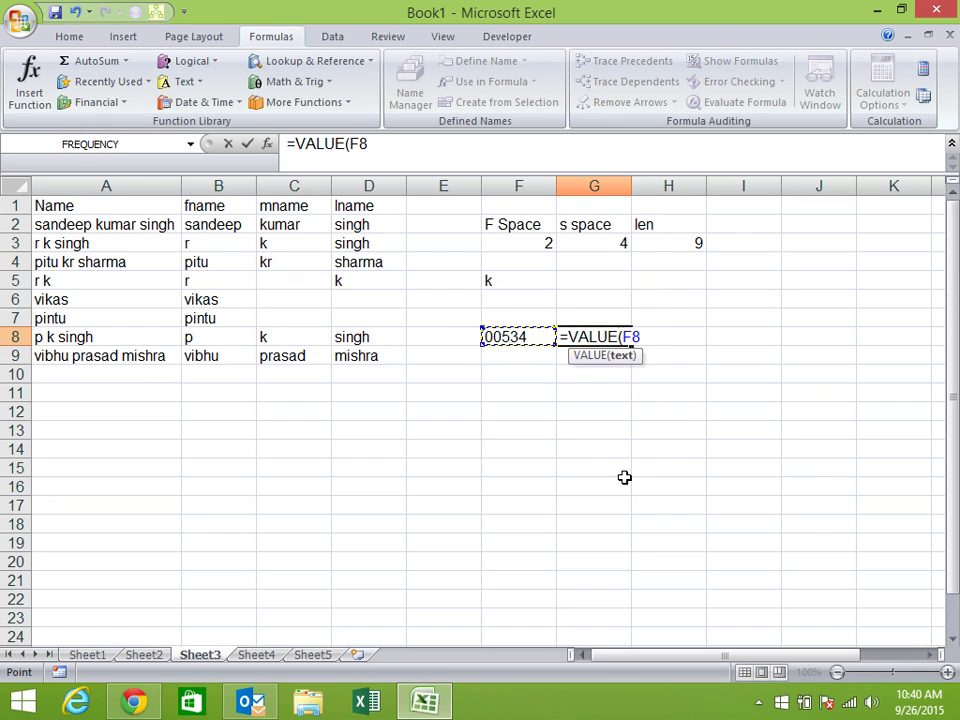
key(Return)
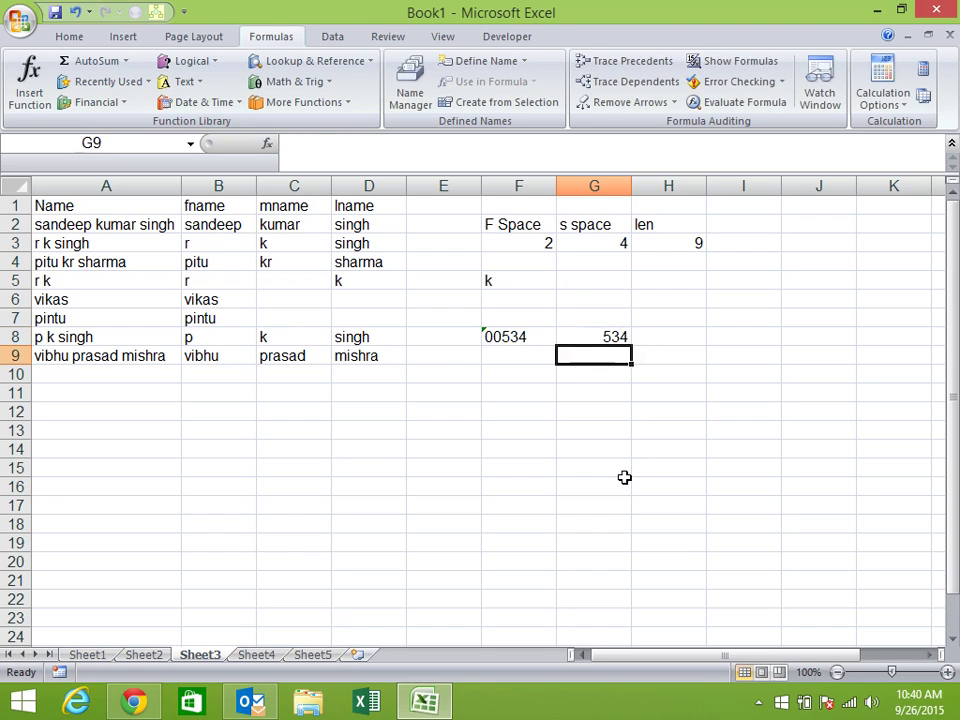
key(Up)
key(F2)
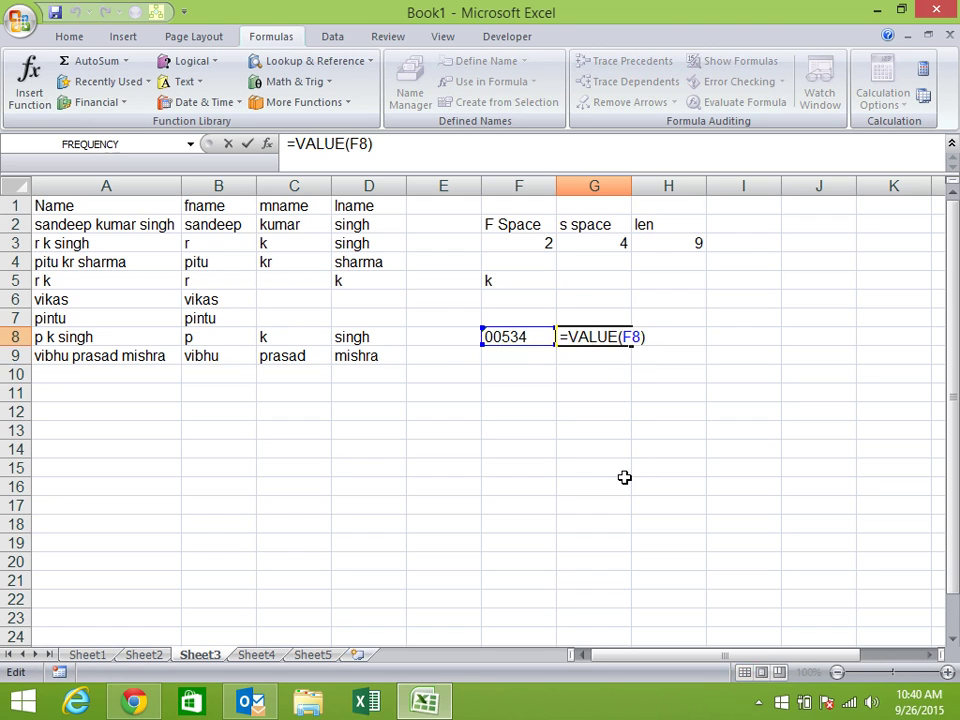
key(Escape)
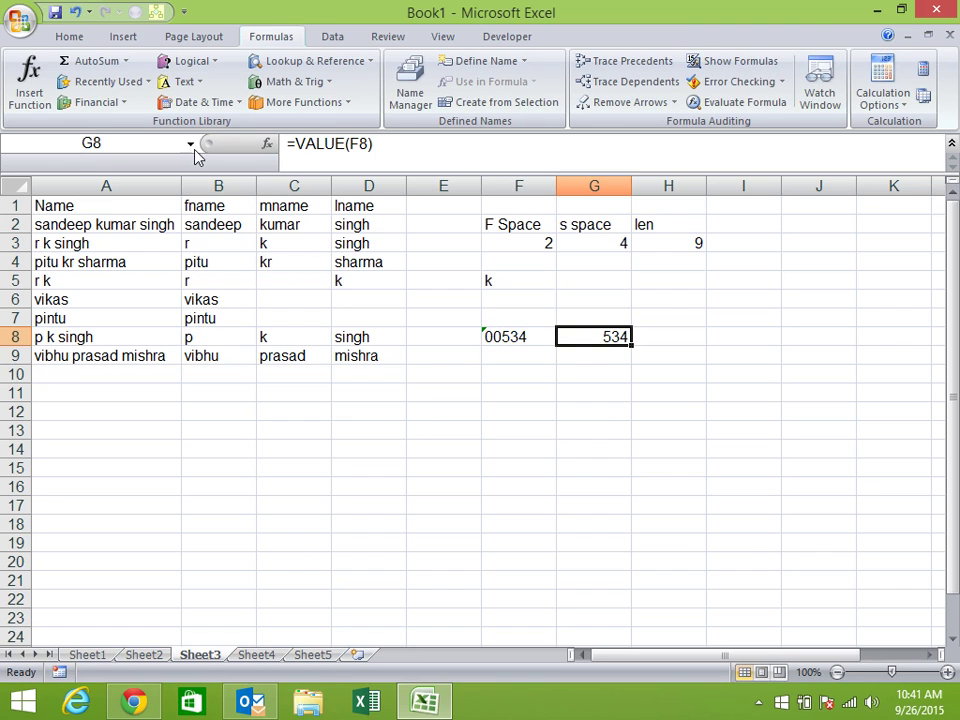
Browse the Text functions list, then select the empty range F12:F19.
click(200, 82)
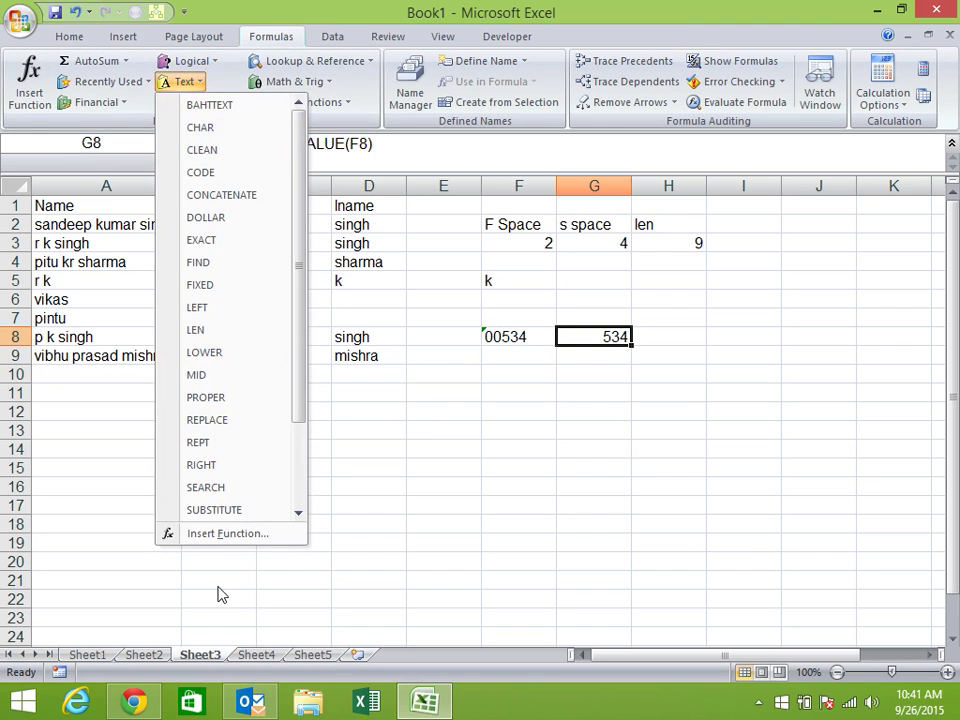
drag(302, 285, 297, 413)
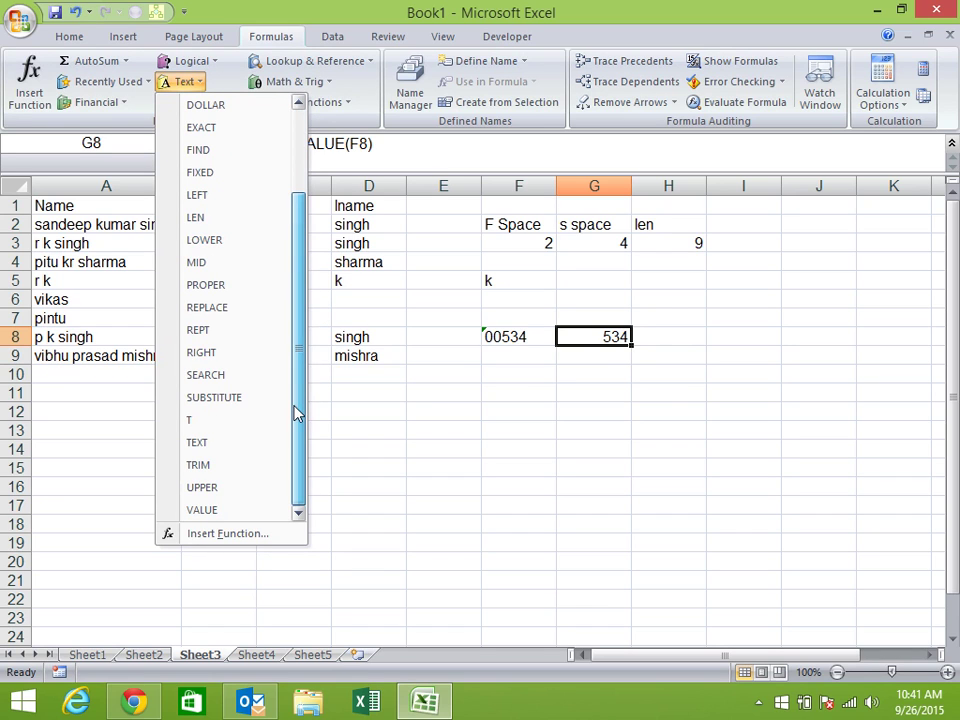
click(470, 451)
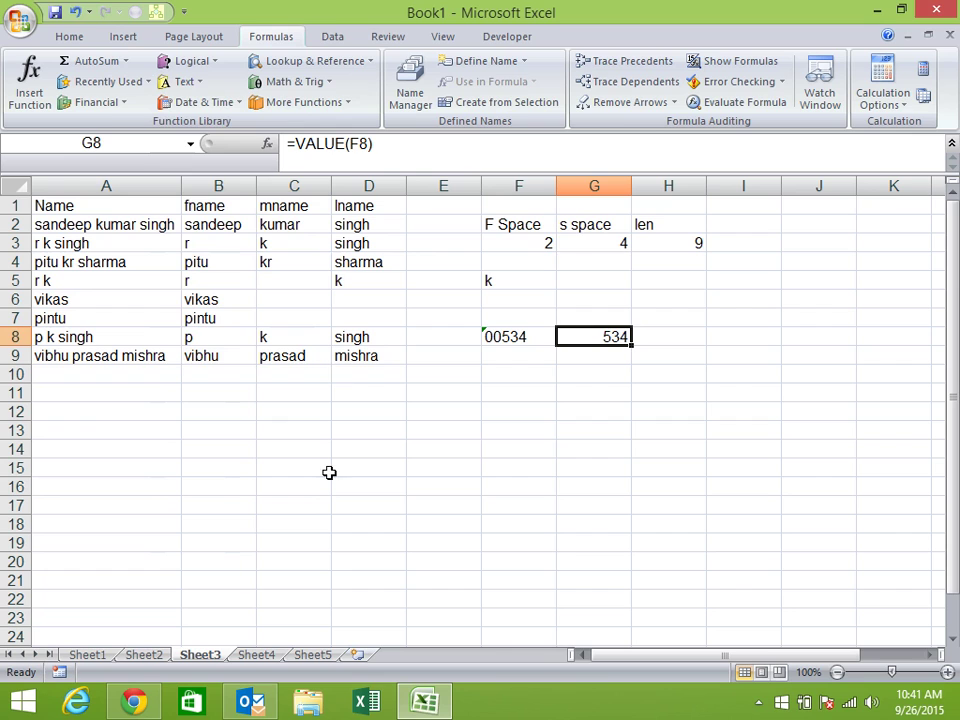
click(358, 413)
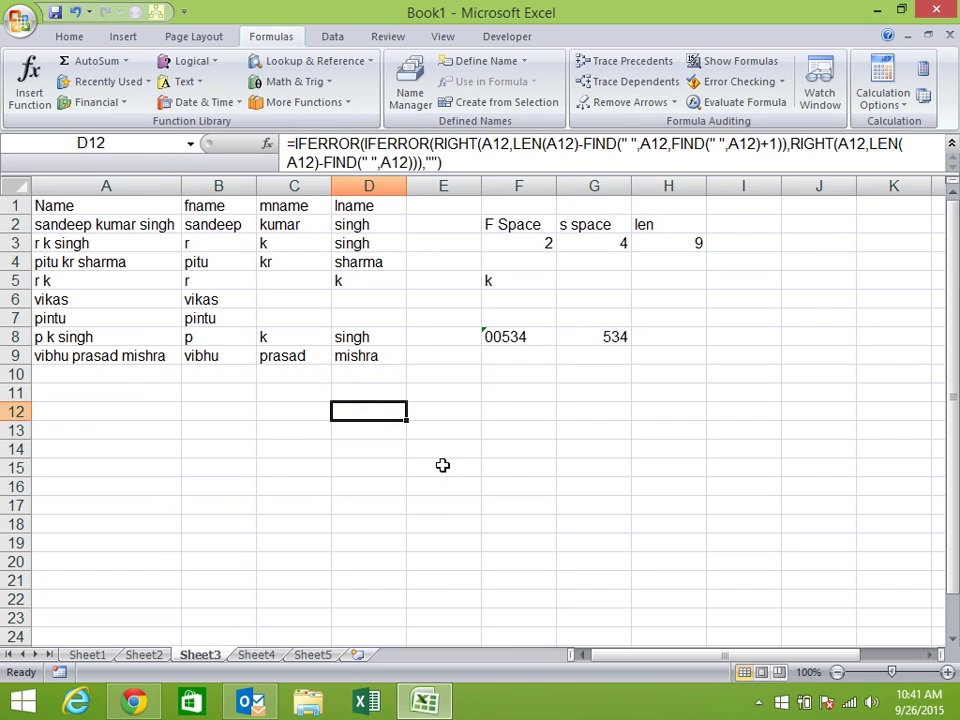
drag(499, 418, 538, 542)
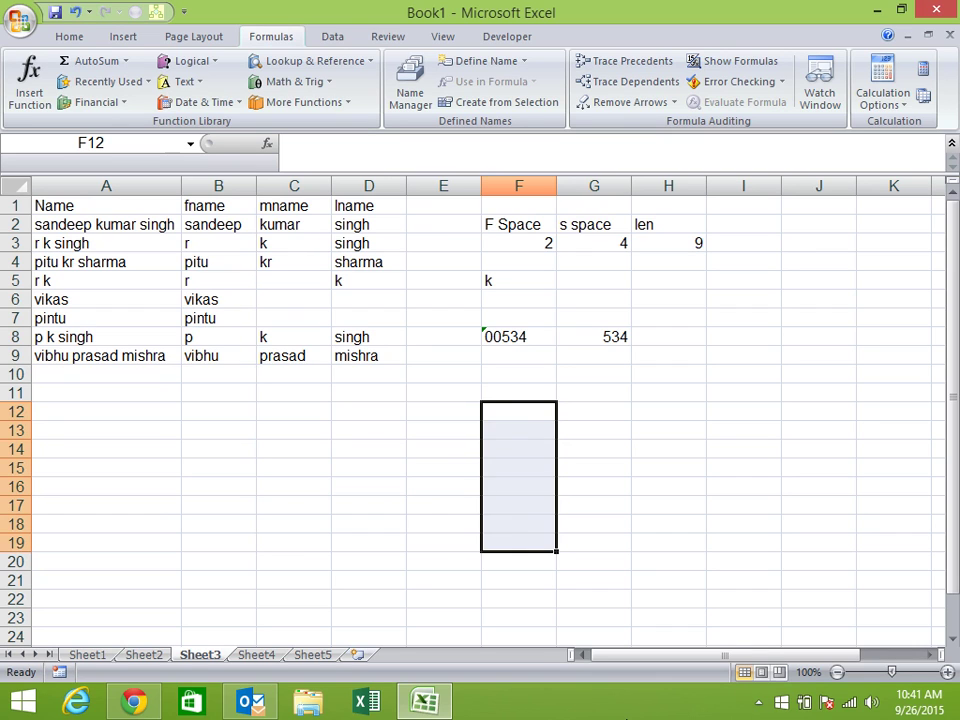
Enter 12, 30, SDF, 52, SDFSD and 52 in F11:F16.
click(518, 392)
text(12)
key(Return)
text(30)
key(Return)
text(SDF)
key(Return)
text(52)
key(Return)
text(SDFSD)
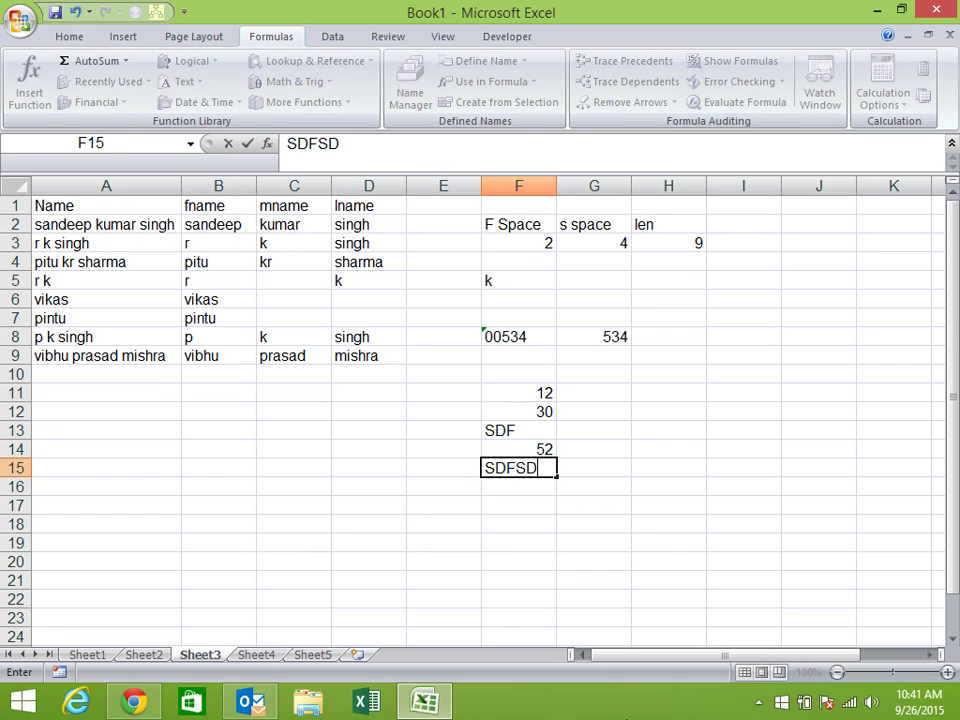
key(Return)
text(52)
key(Return)
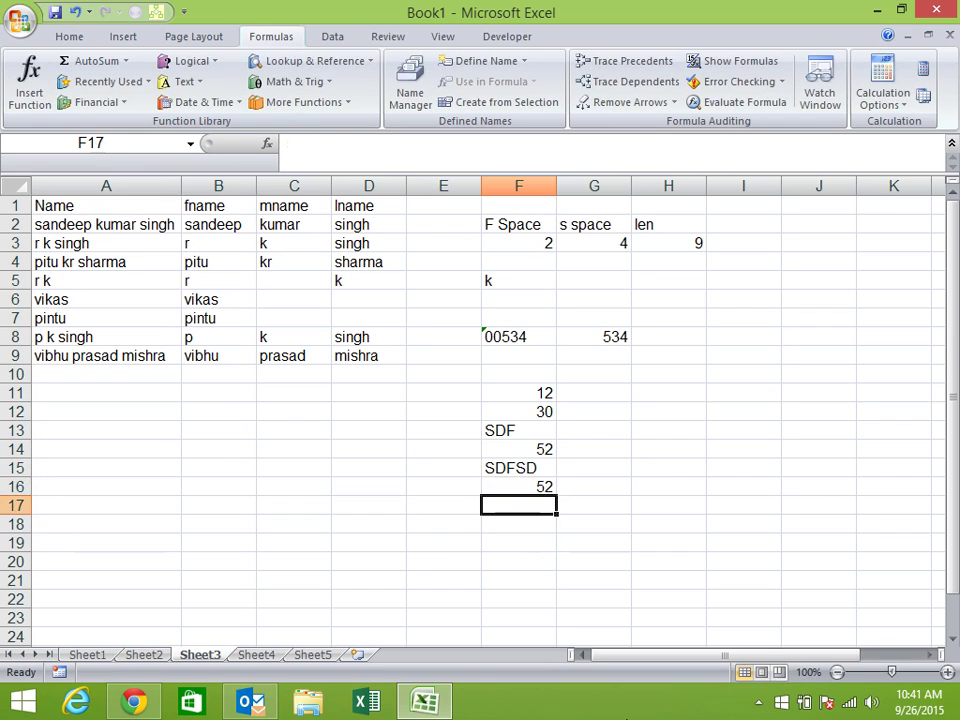
Enter =T(F11) in G11 and fill it down to G16.
key(Up)
key(Up)
key(Up)
key(Up)
key(Up)
key(Right)
key(Up)
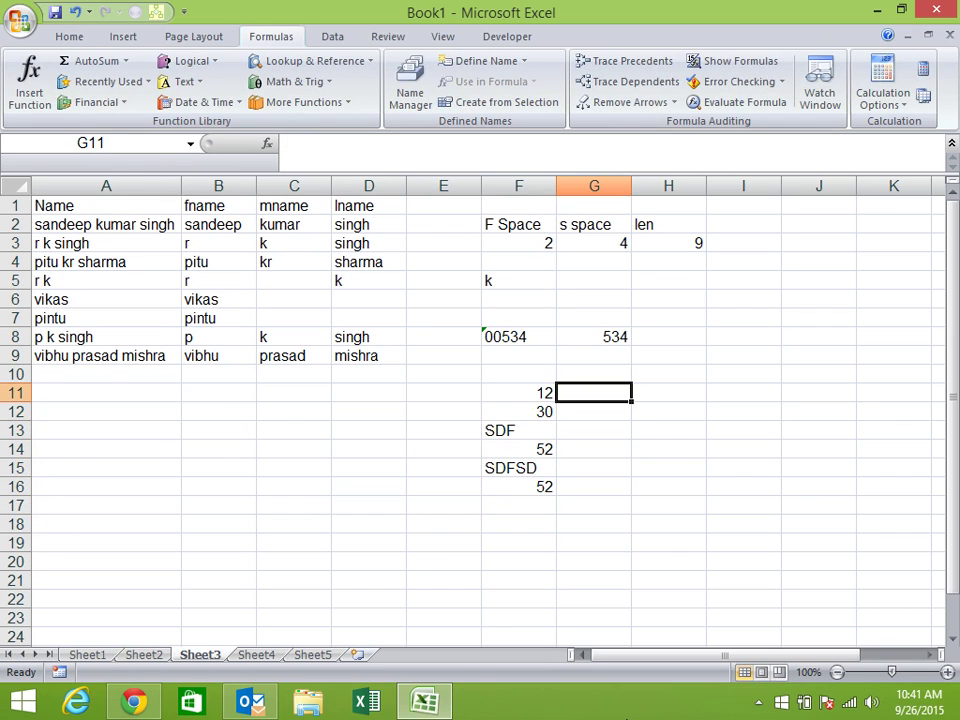
text(=T()
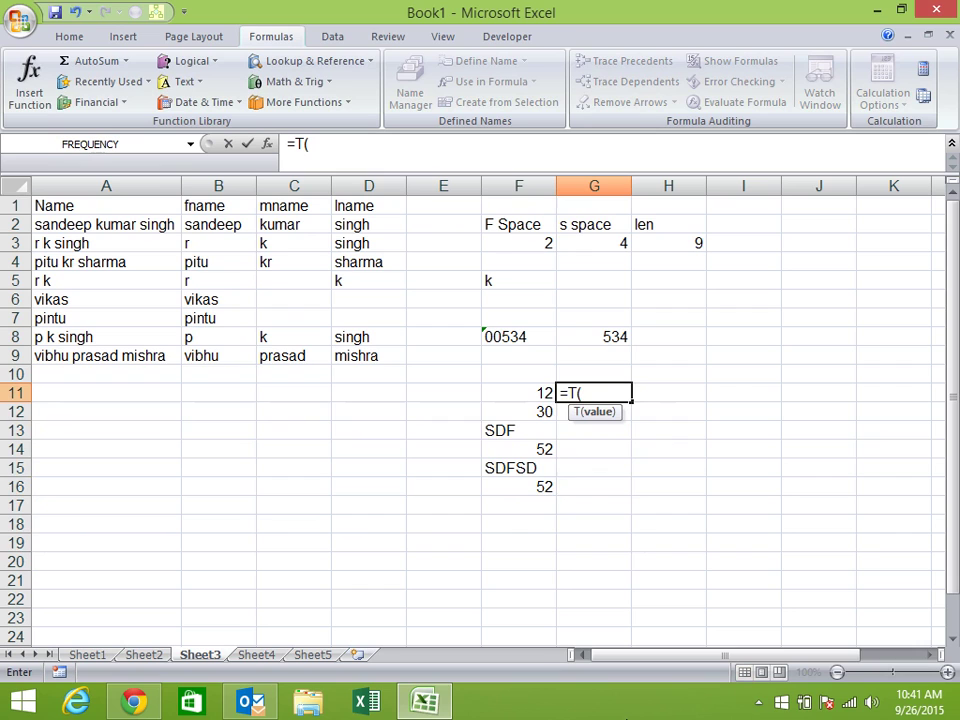
key(Left)
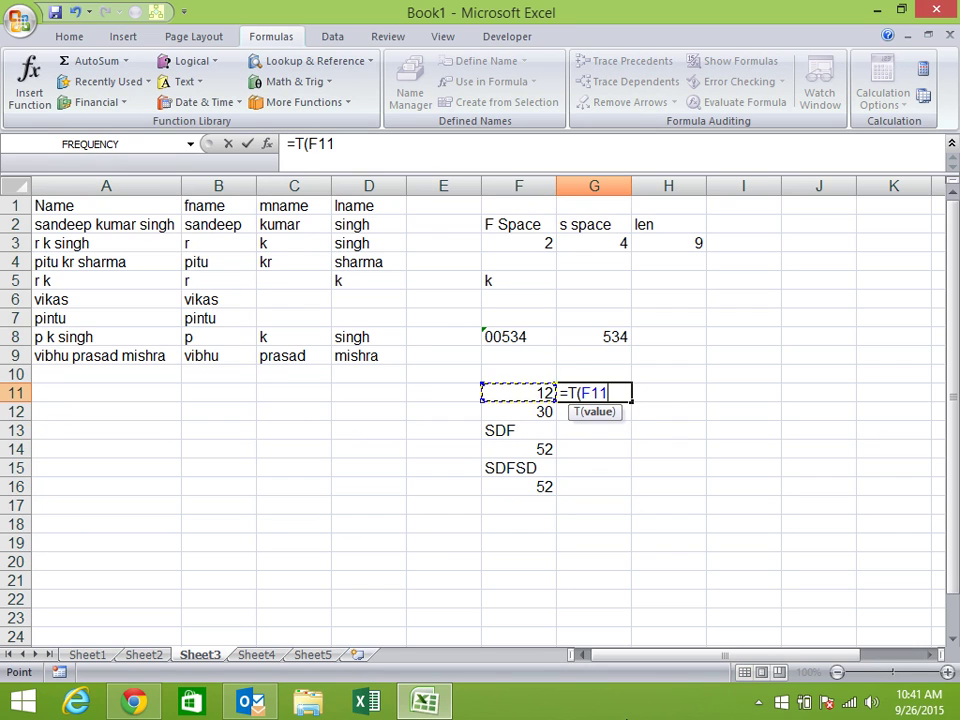
key(Return)
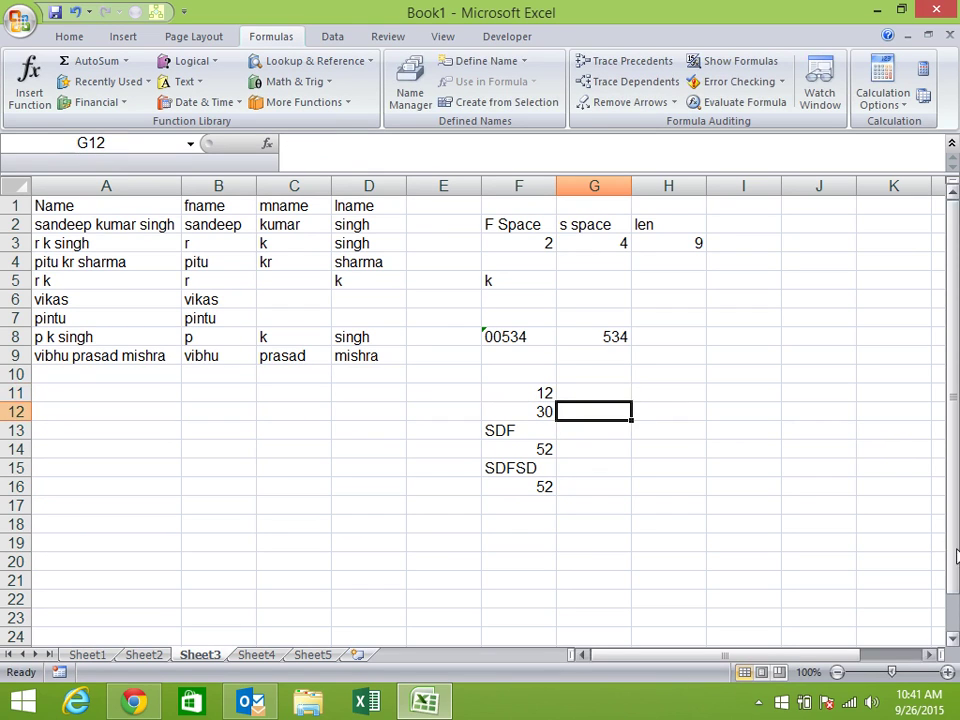
click(619, 394)
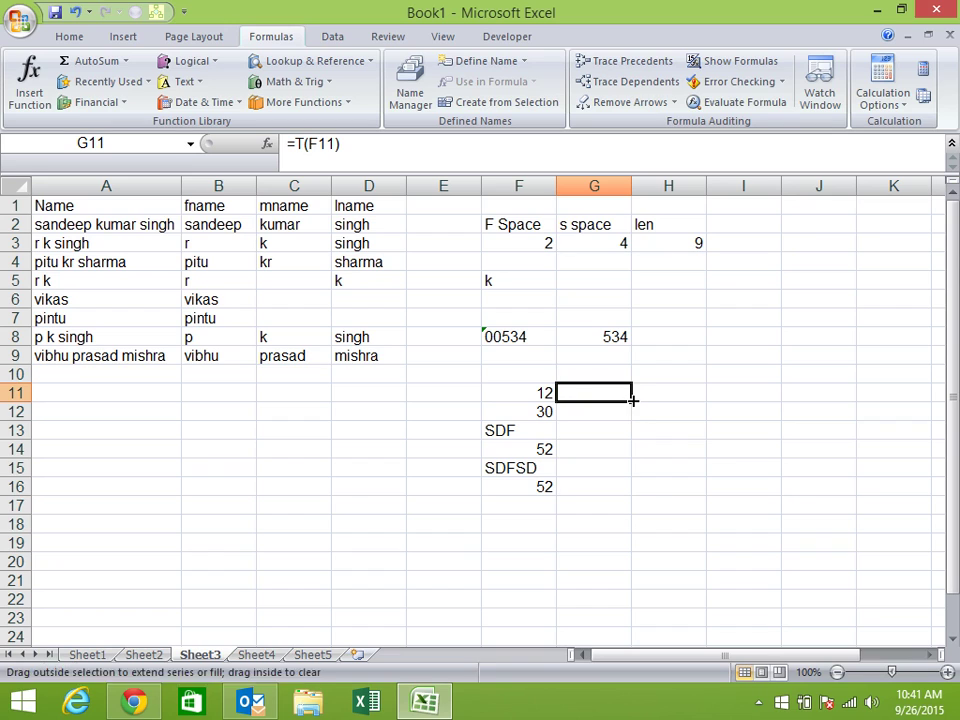
double_click(632, 399)
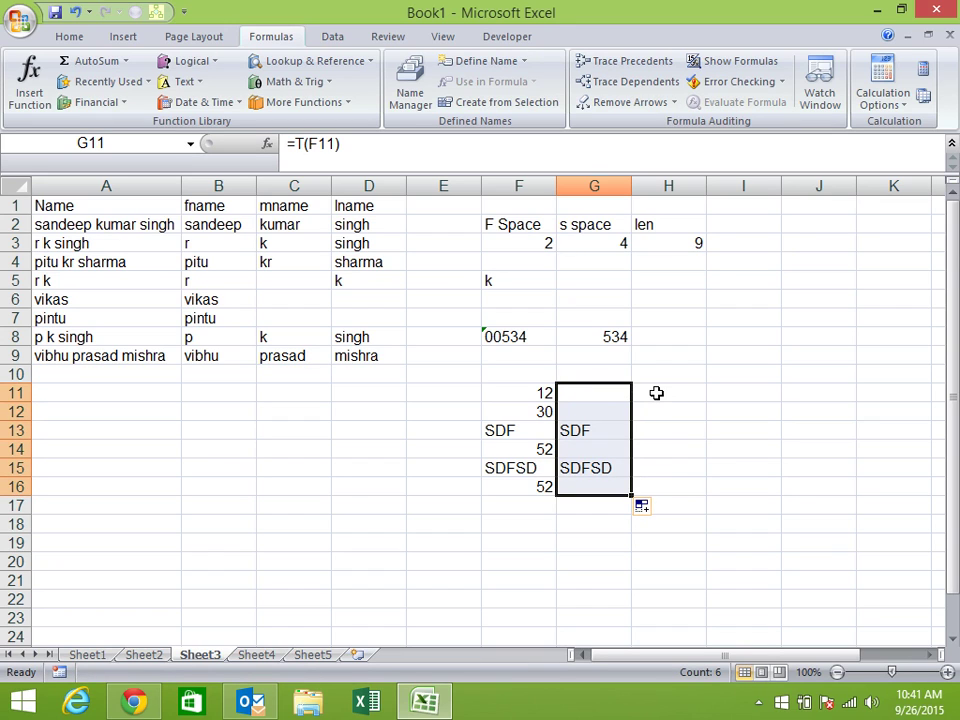
click(656, 393)
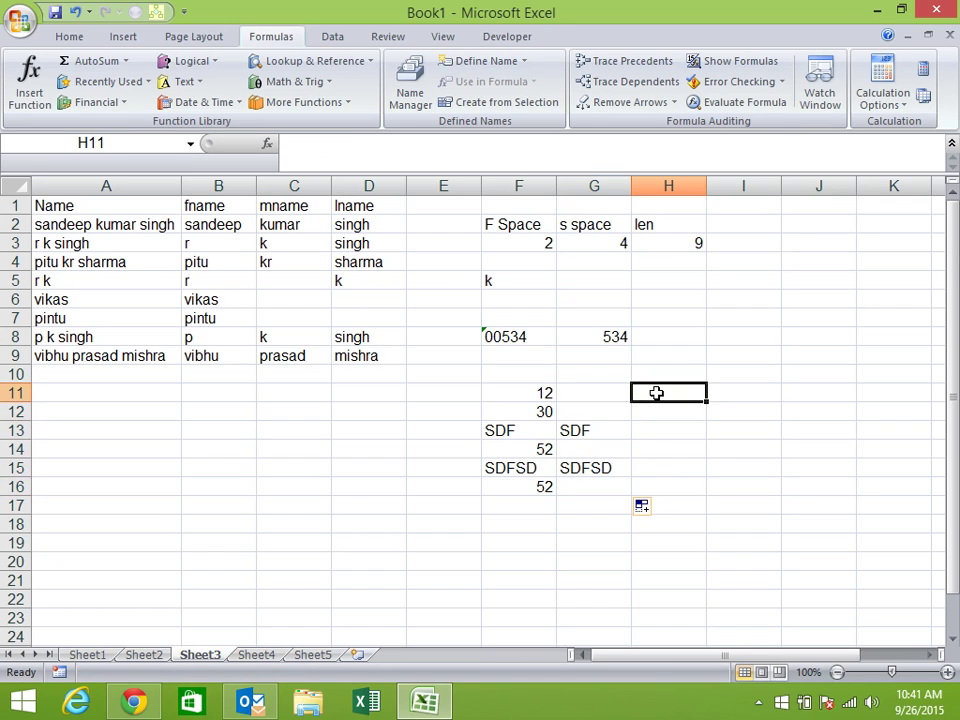
Enter =N(F11) in H11 and fill it down to H16.
text(=N()
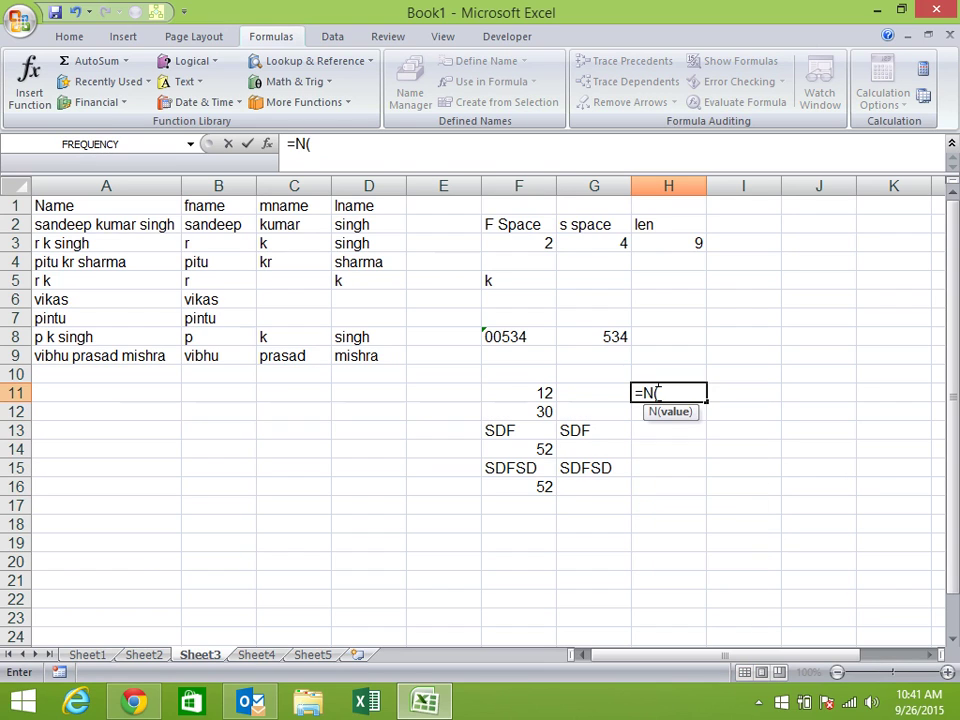
key(Left)
key(Left)
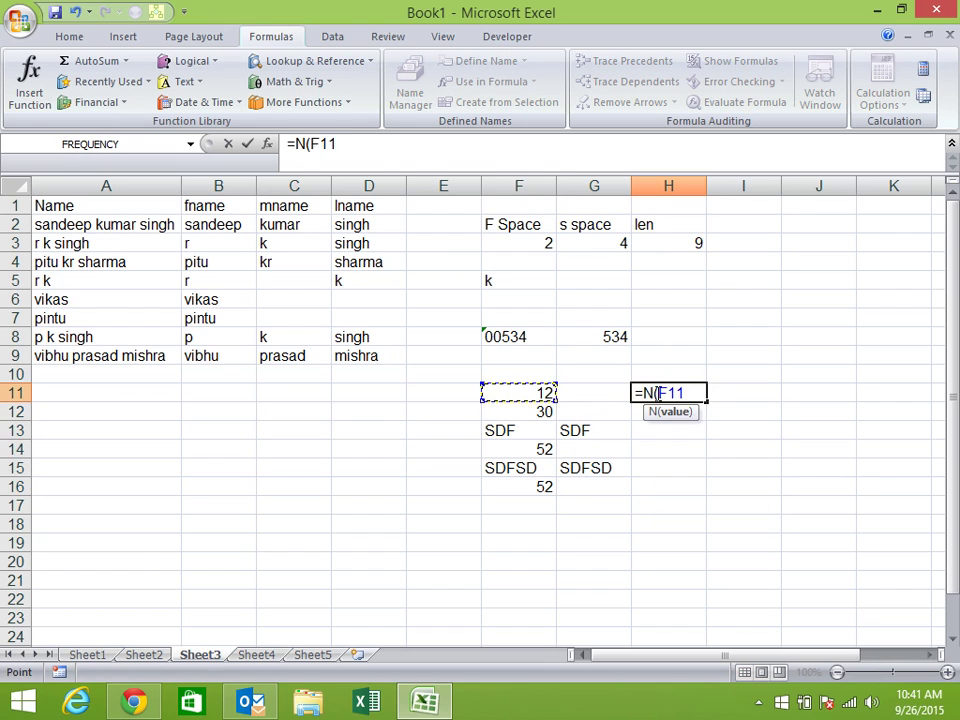
key(Return)
click(656, 393)
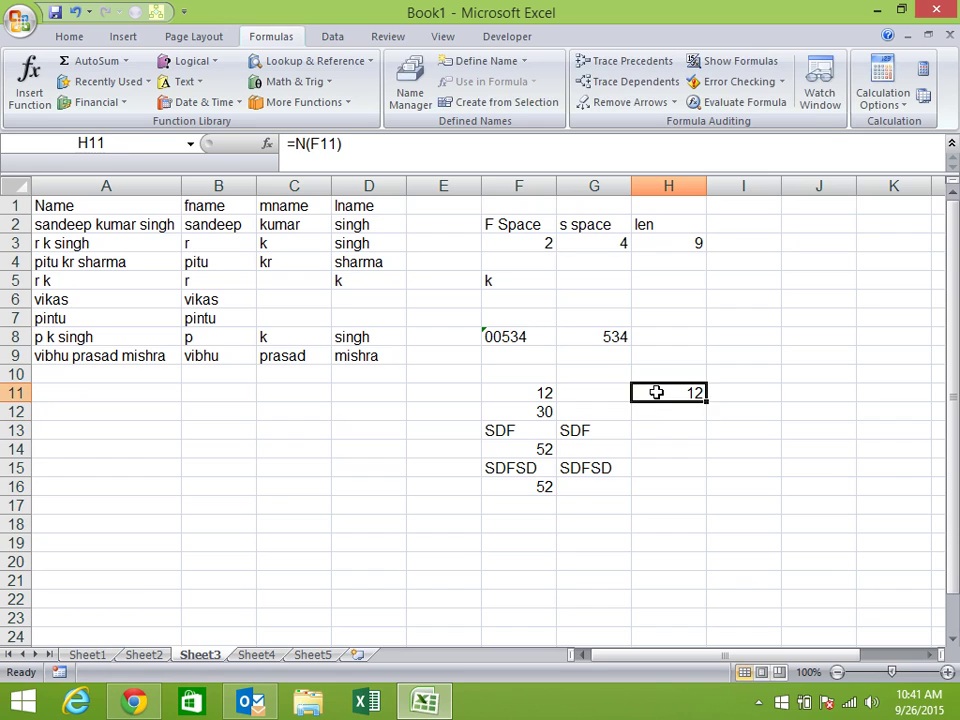
double_click(706, 399)
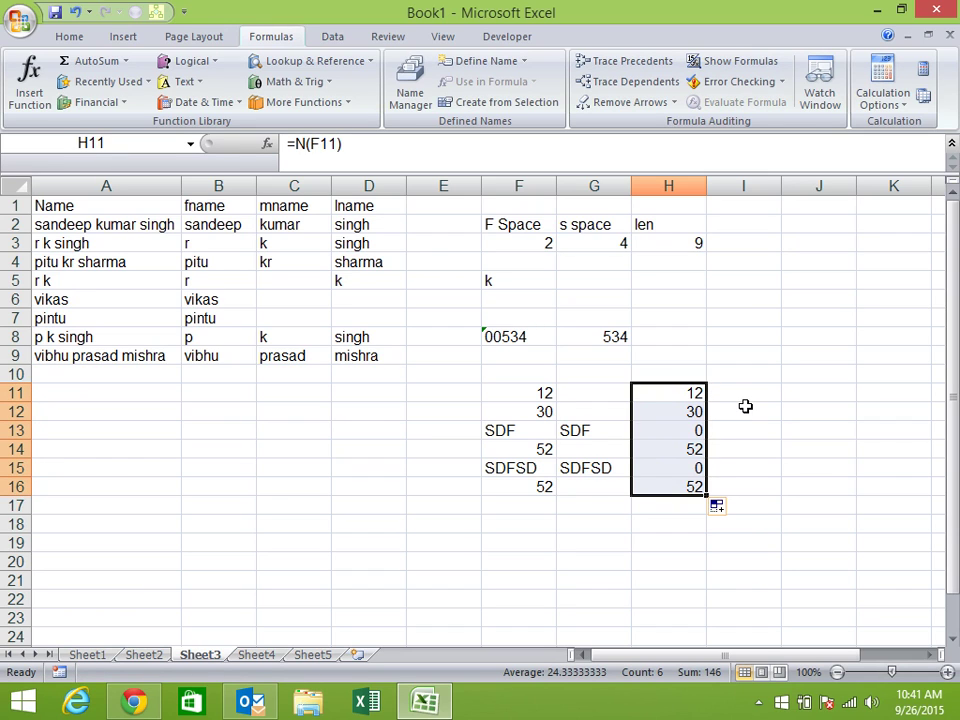
click(688, 431)
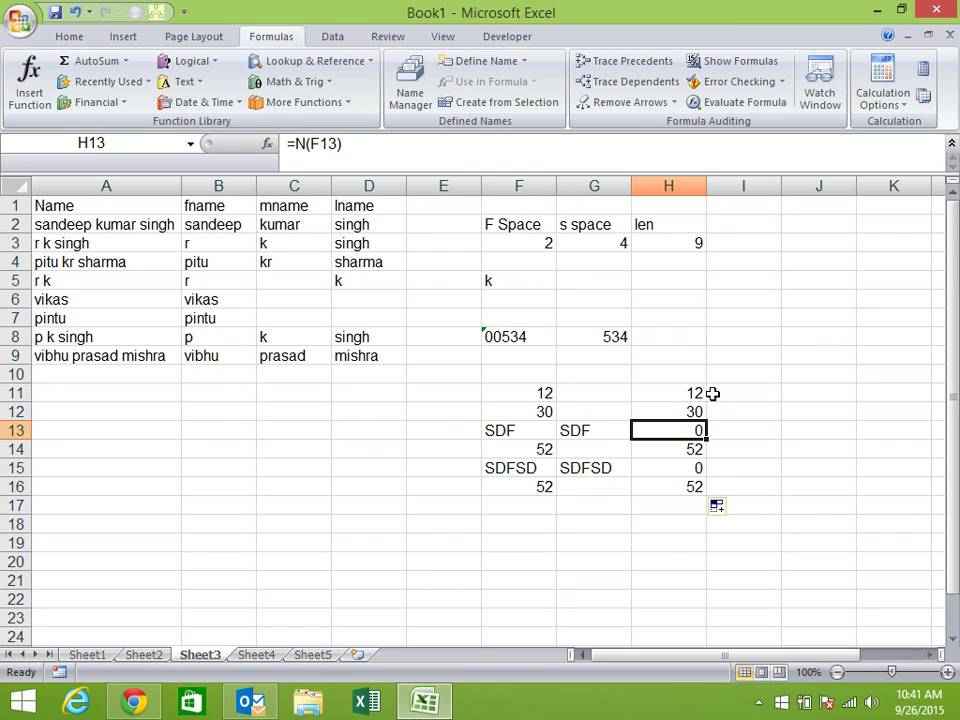
Change H11 to =IF(N(F11)=0,"",N(F11)) and fill it down to H16.
click(700, 395)
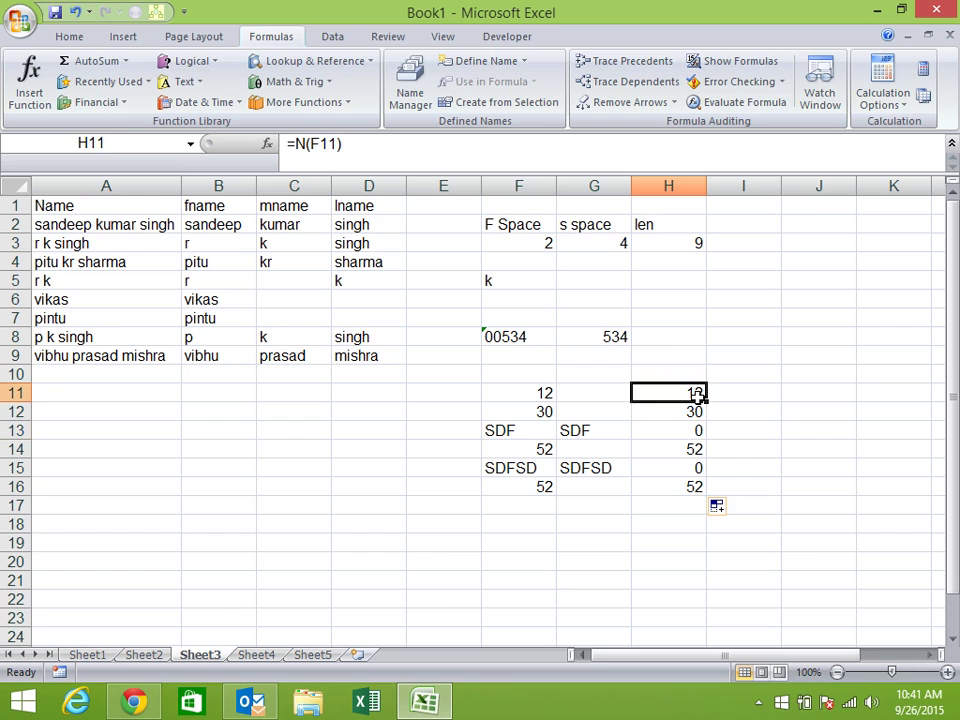
key(F2)
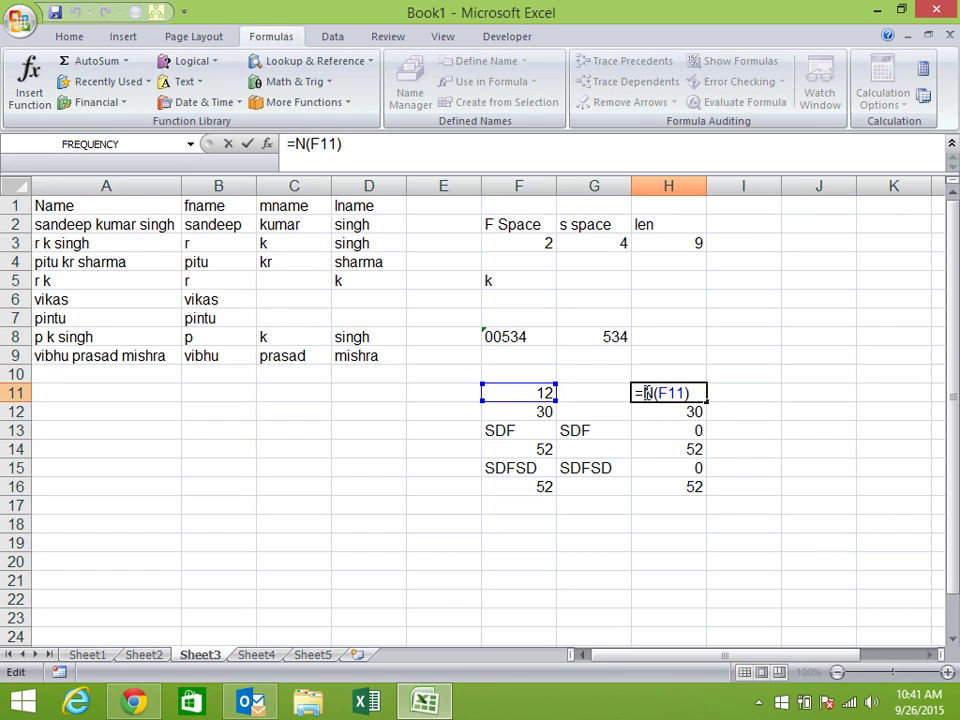
text(IF(N(F11)=0)
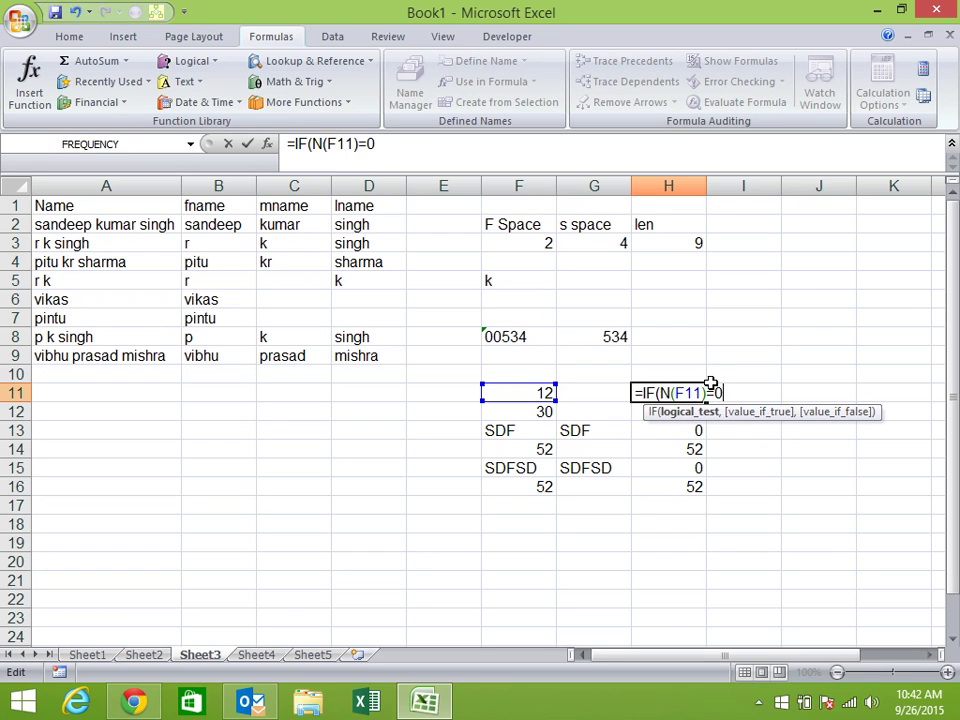
text(,"")
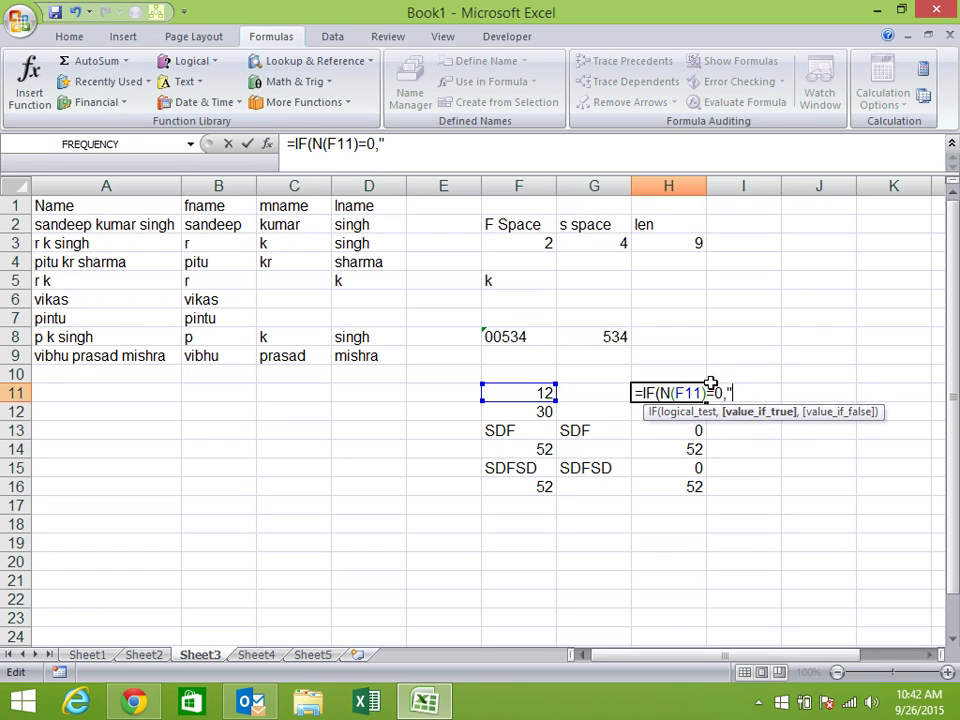
text(,N)
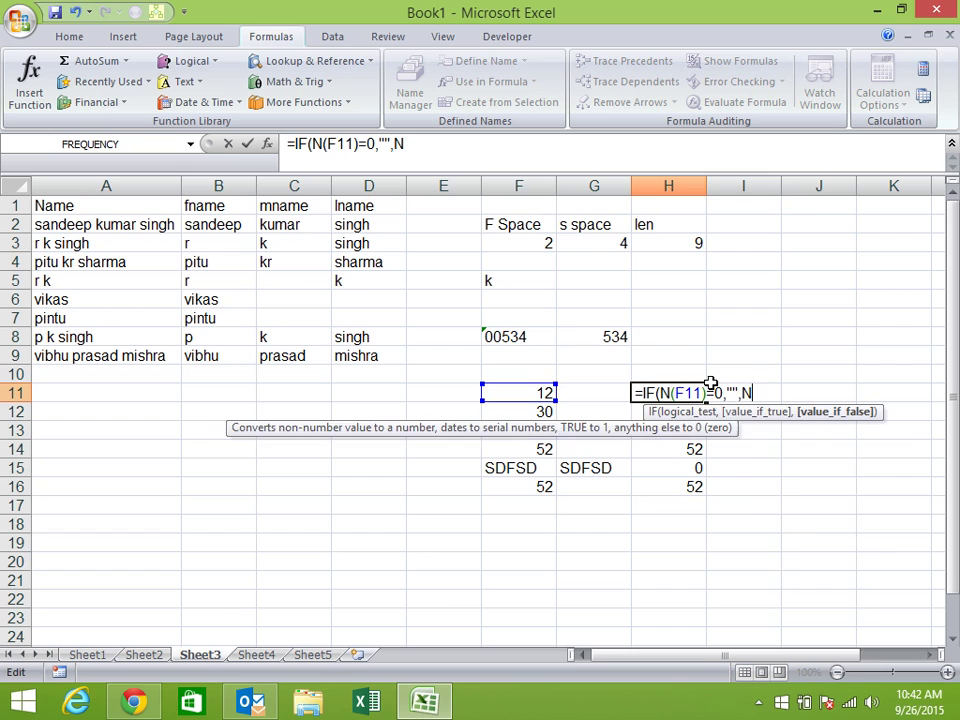
text((F1)
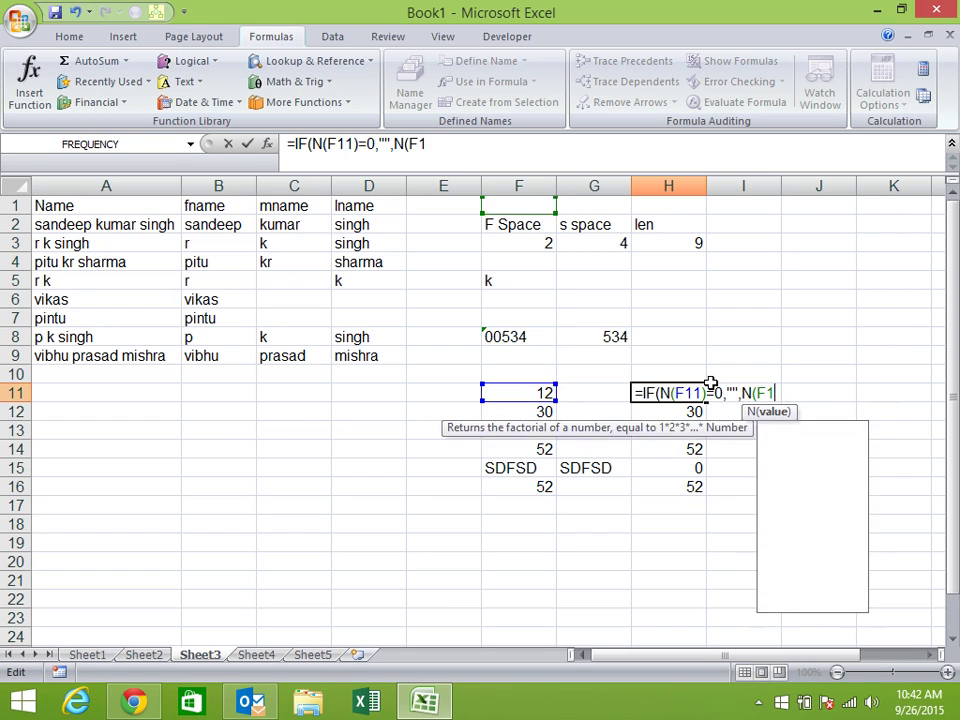
text(1)))
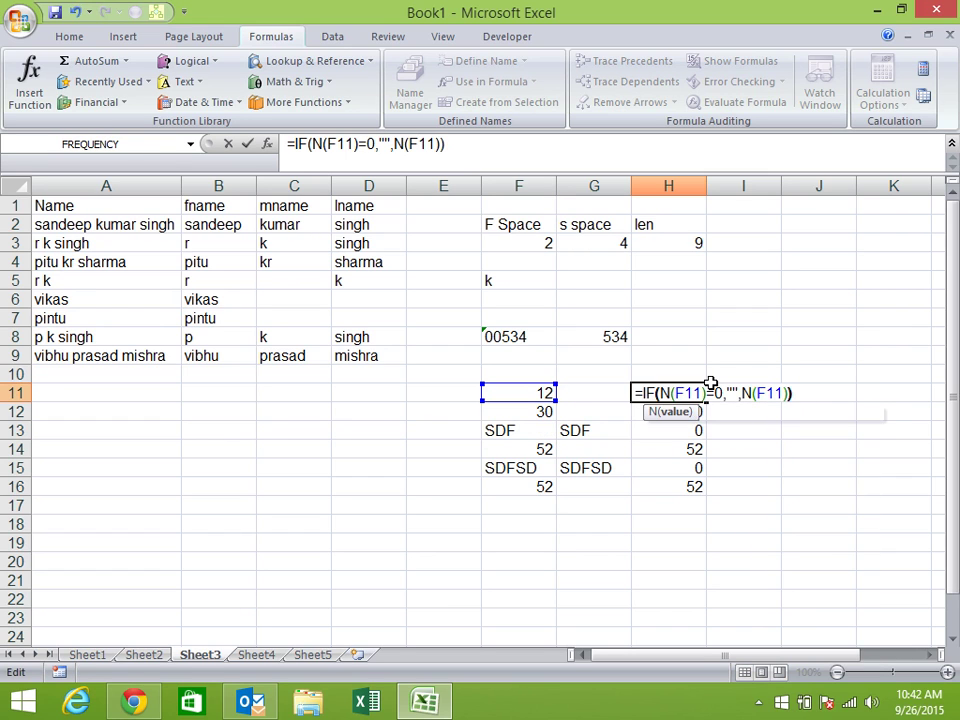
key(Return)
click(699, 390)
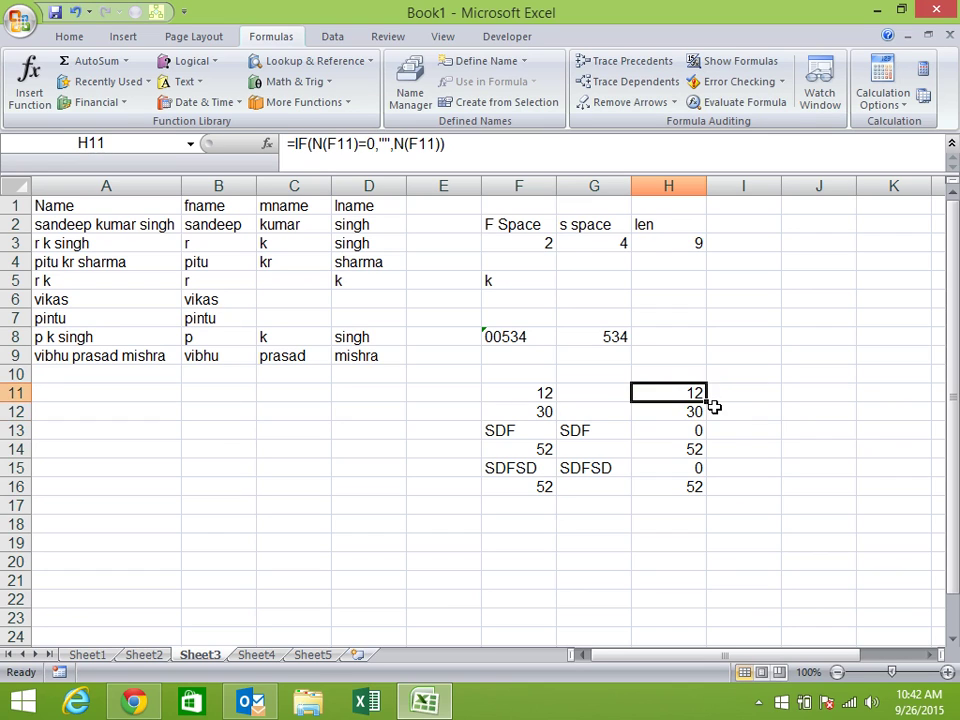
double_click(706, 399)
click(745, 410)
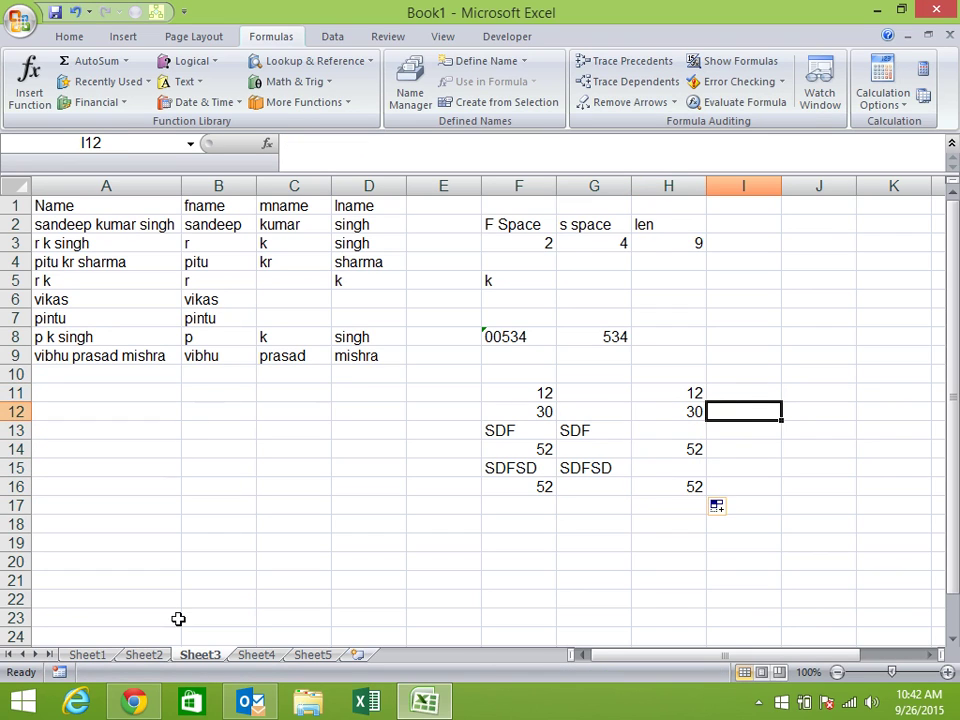
Switch to the empty Sheet4 and select cell B1.
click(250, 658)
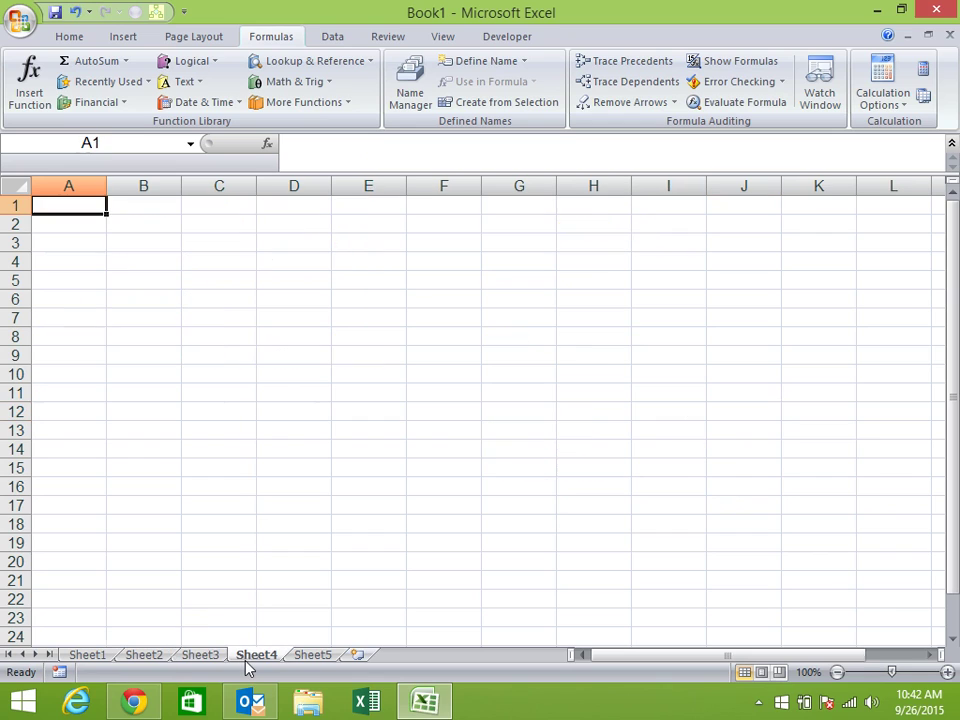
click(242, 334)
click(140, 205)
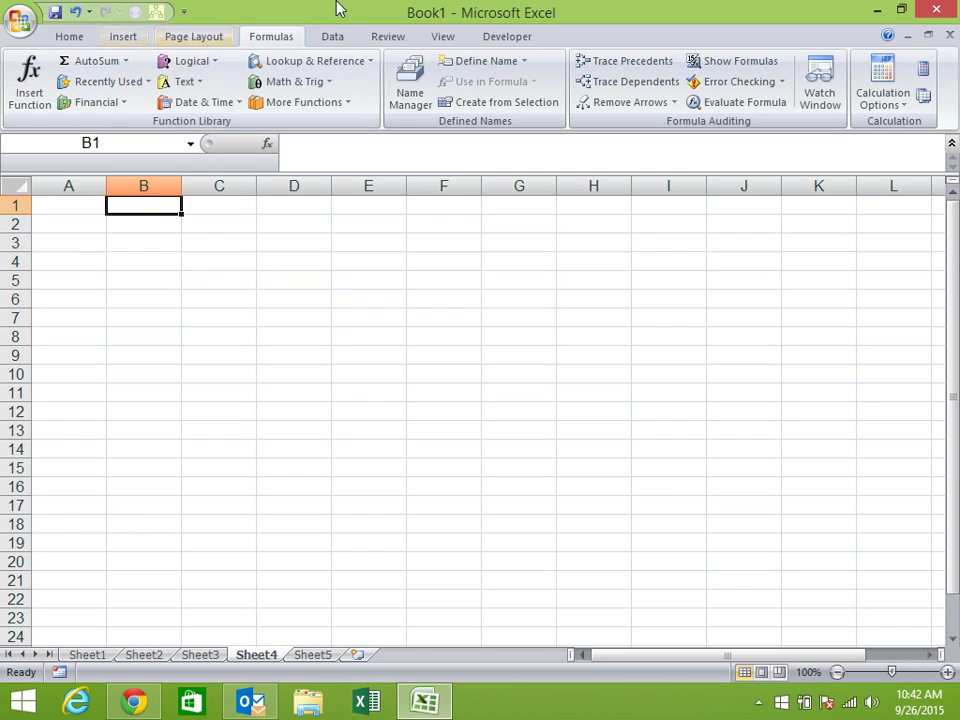
Browse the Math & Trig and Date & Time function lists.
click(330, 88)
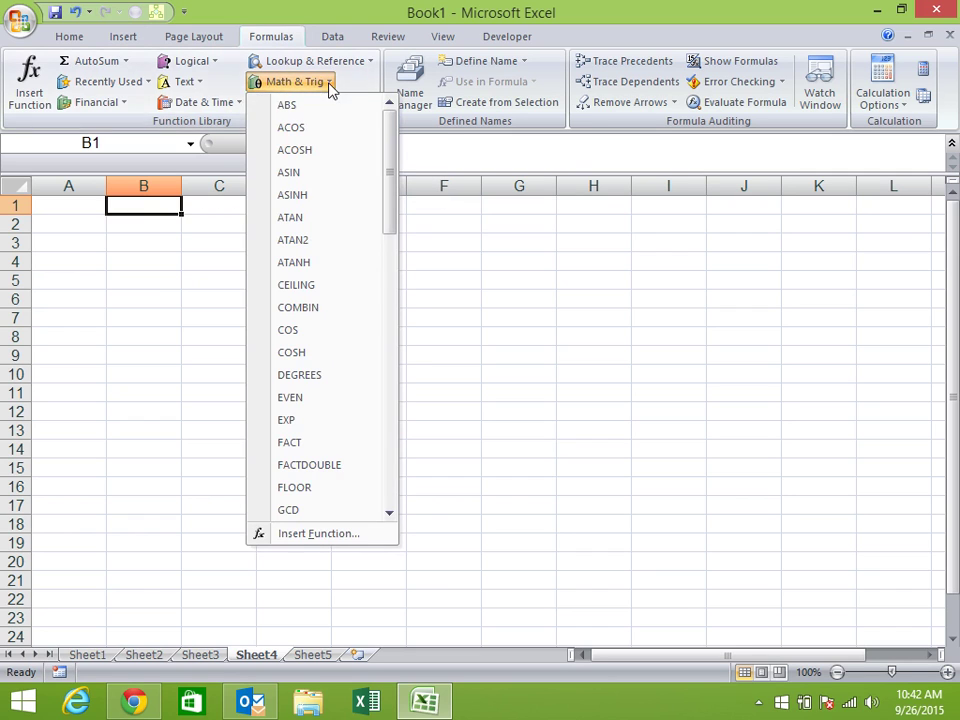
mouse_move(391, 146)
mouse_down()
mouse_move(390, 268)
mouse_move(358, 477)
mouse_move(373, 150)
mouse_up()
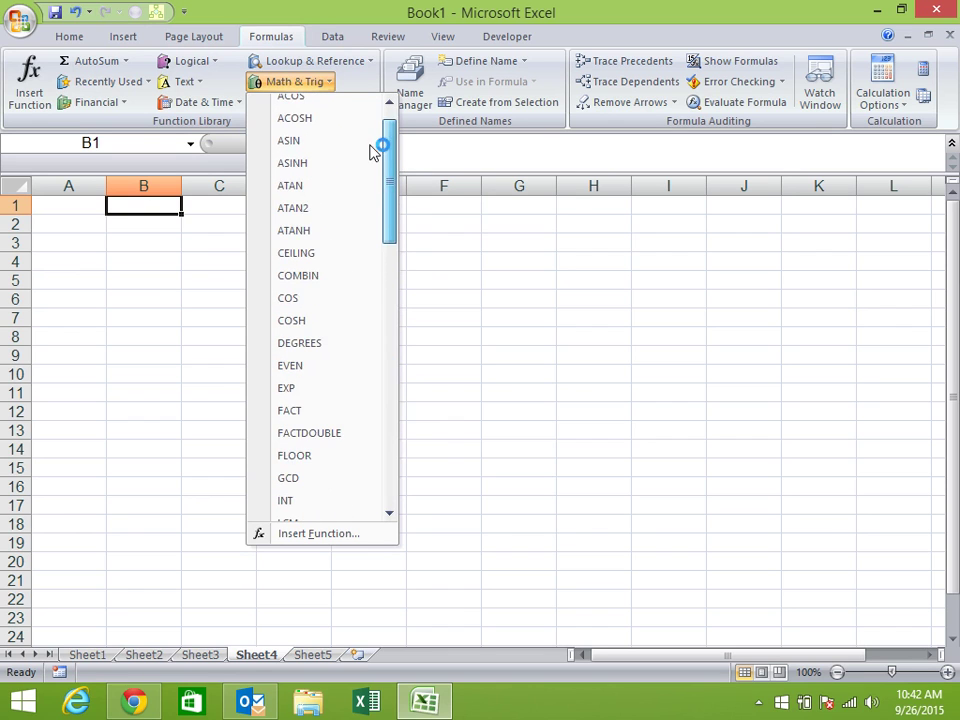
click(514, 301)
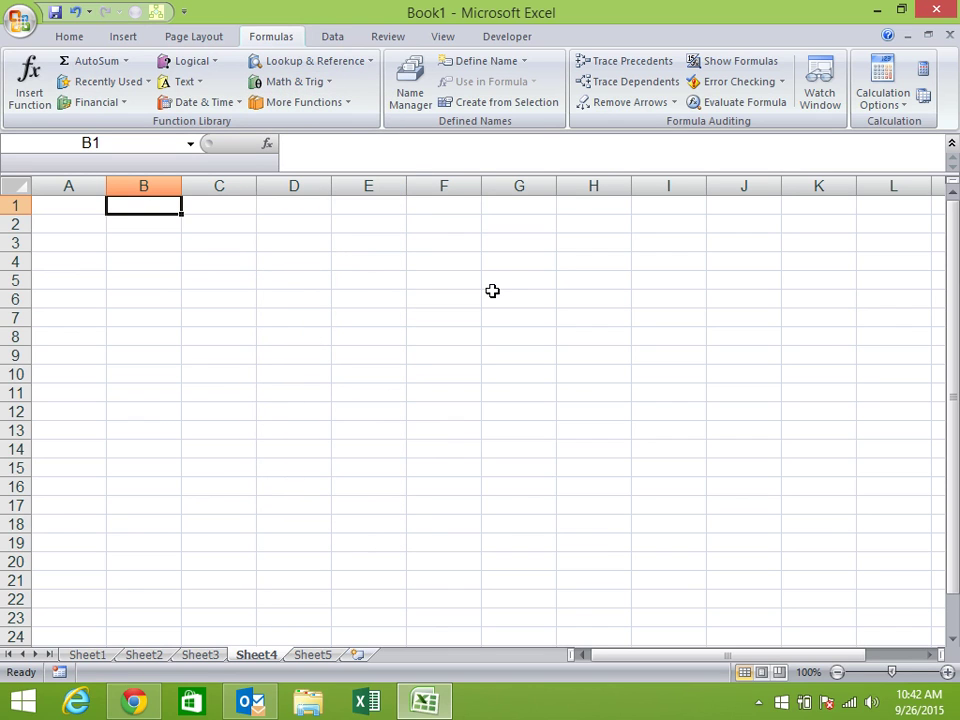
click(240, 104)
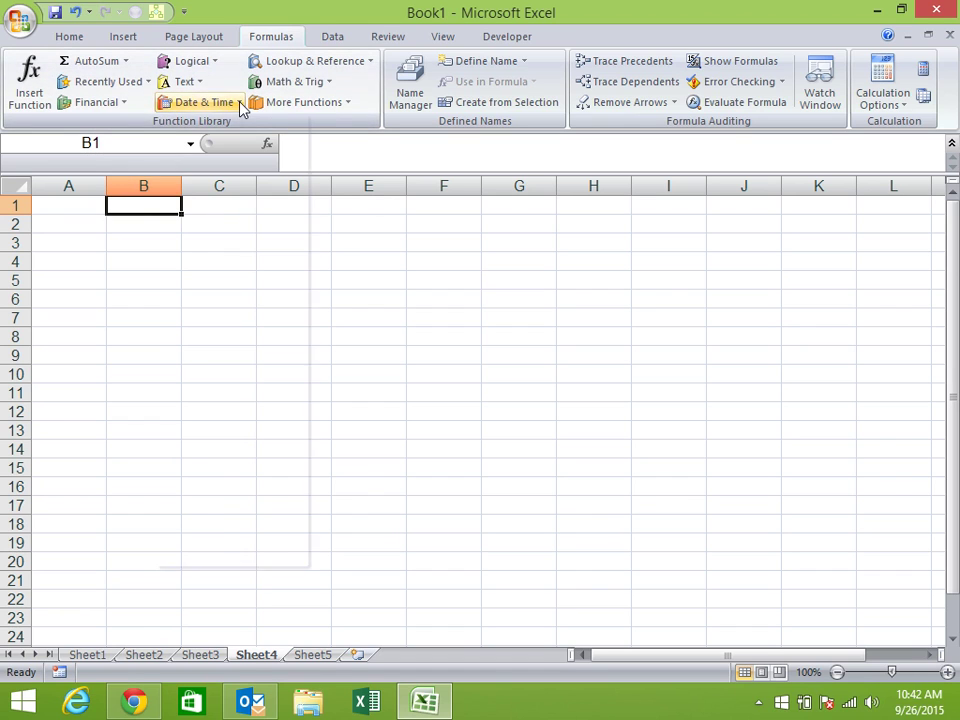
mouse_move(300, 176)
mouse_down()
mouse_move(295, 260)
mouse_move(300, 155)
mouse_up()
click(510, 302)
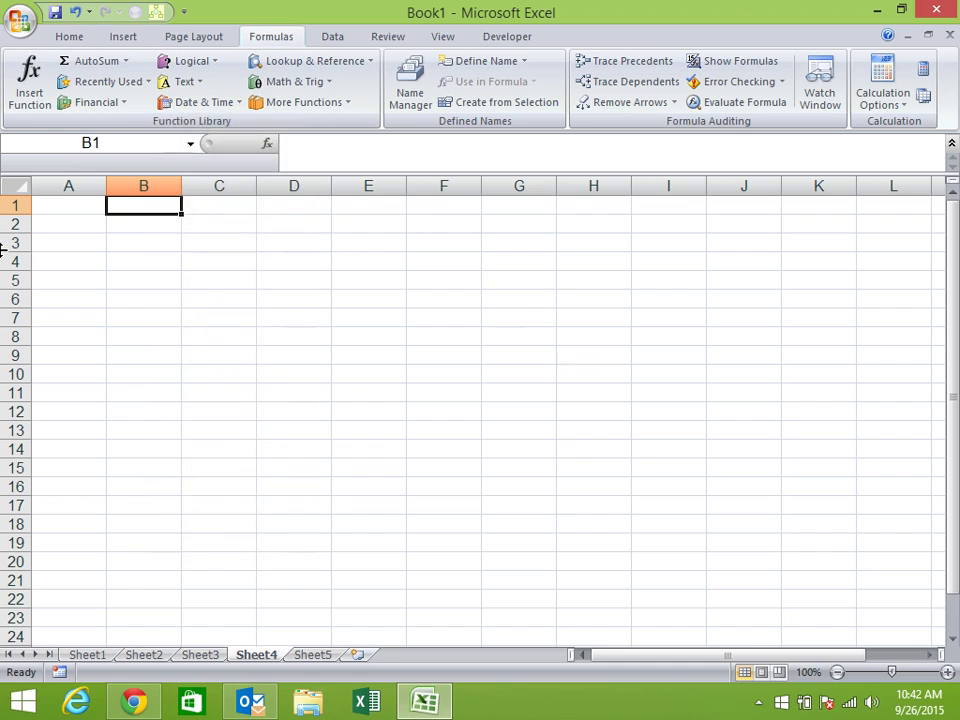
Enter the headers Eid, Name, City and Sales in A2:D2.
click(80, 223)
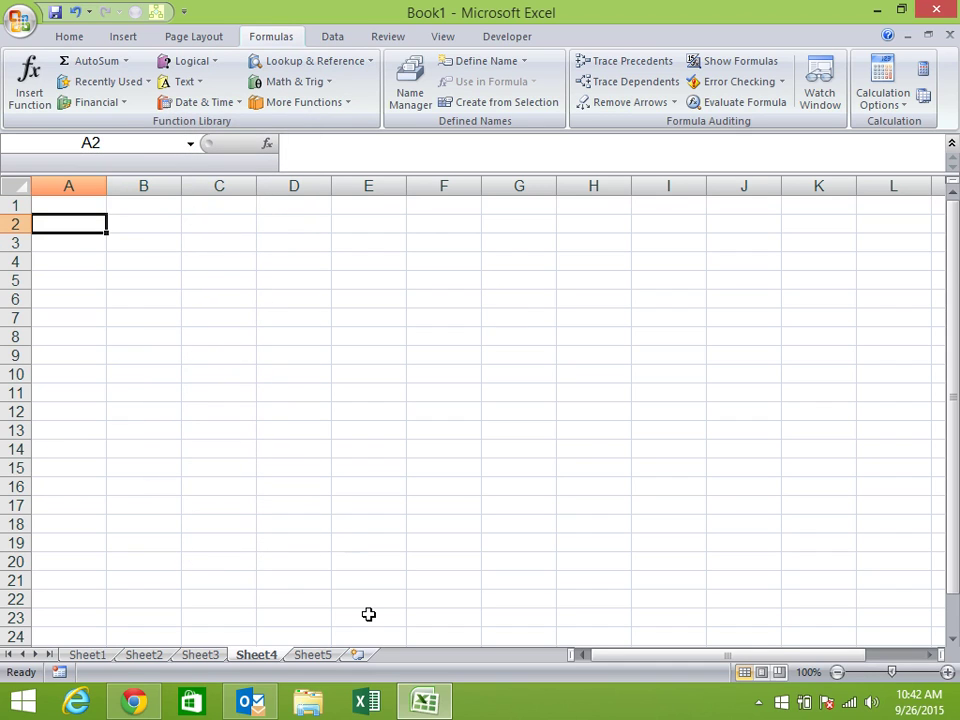
text(e)
key(BackSpace)
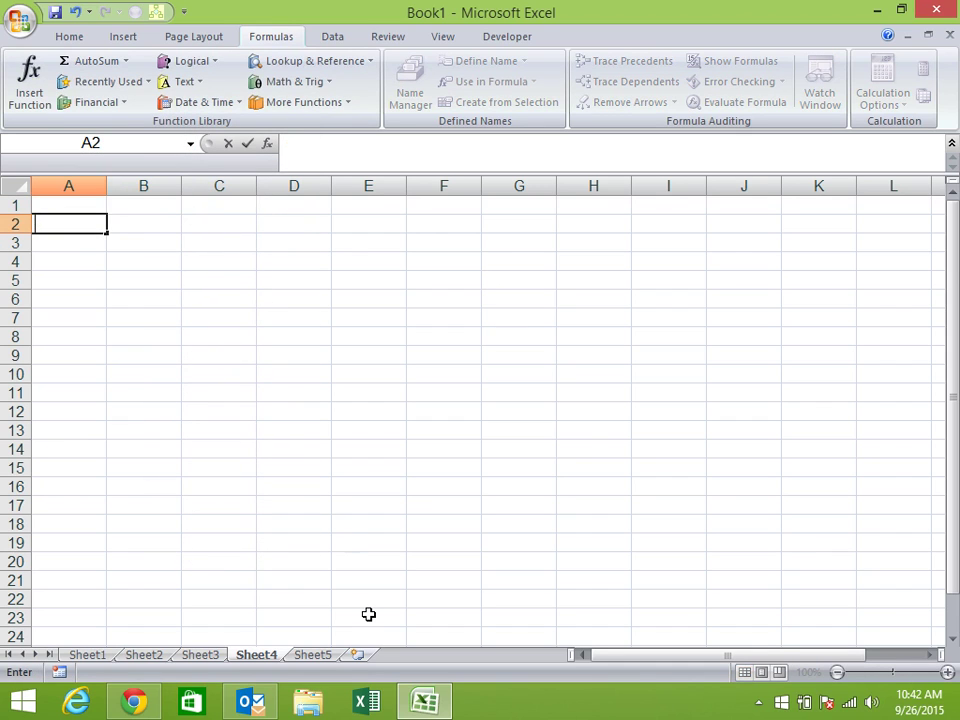
text(Eid)
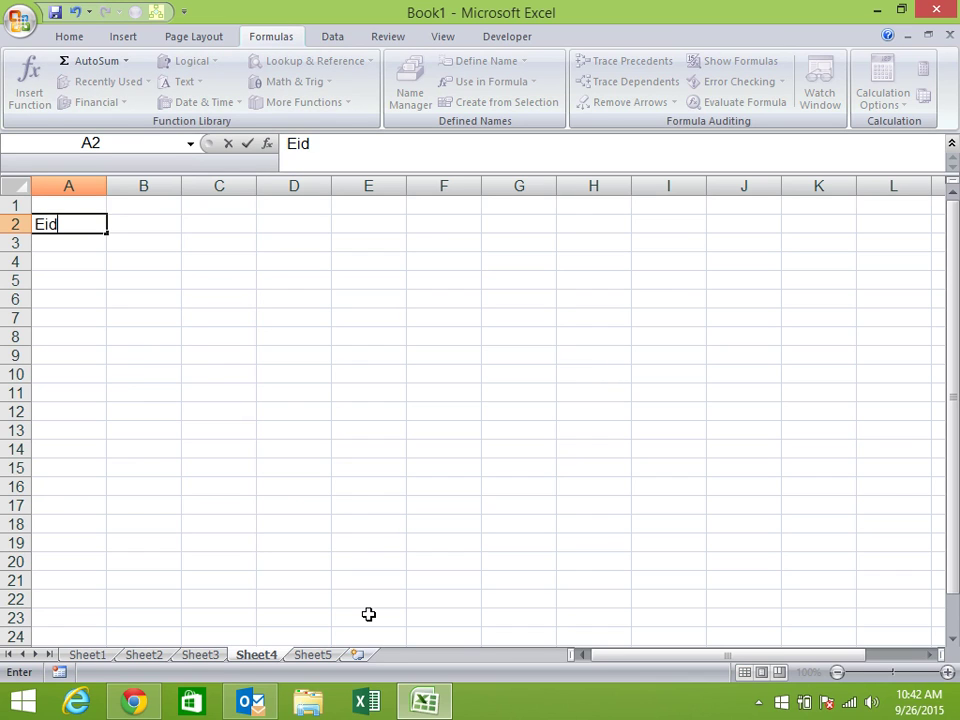
key(Tab)
text(Nam)
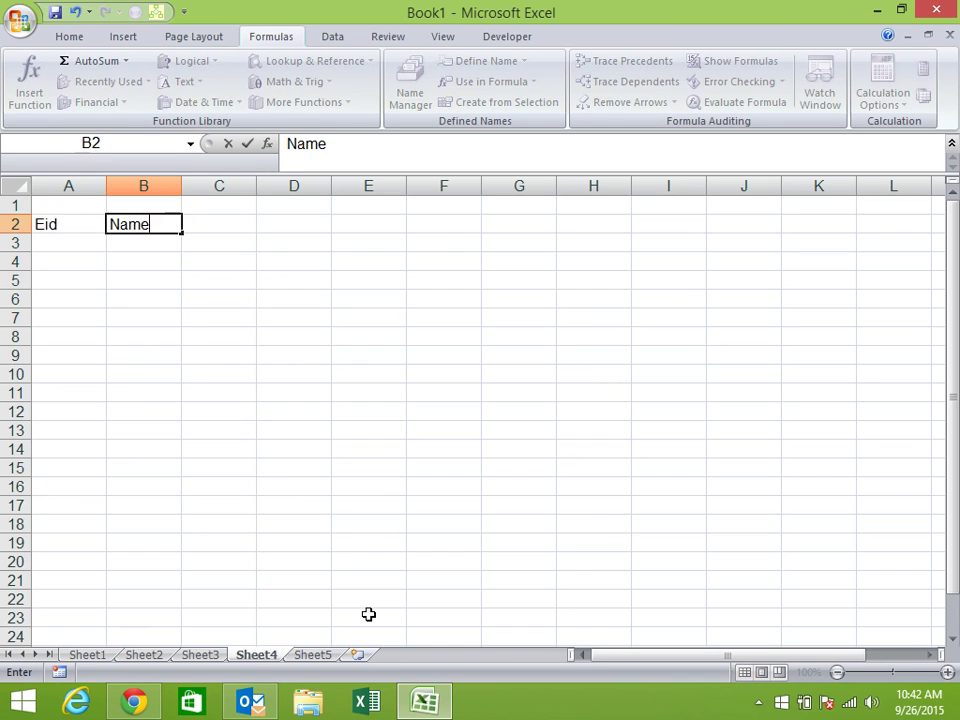
key(Tab)
text(City)
key(Tab)
text(Sales)
key(Return)
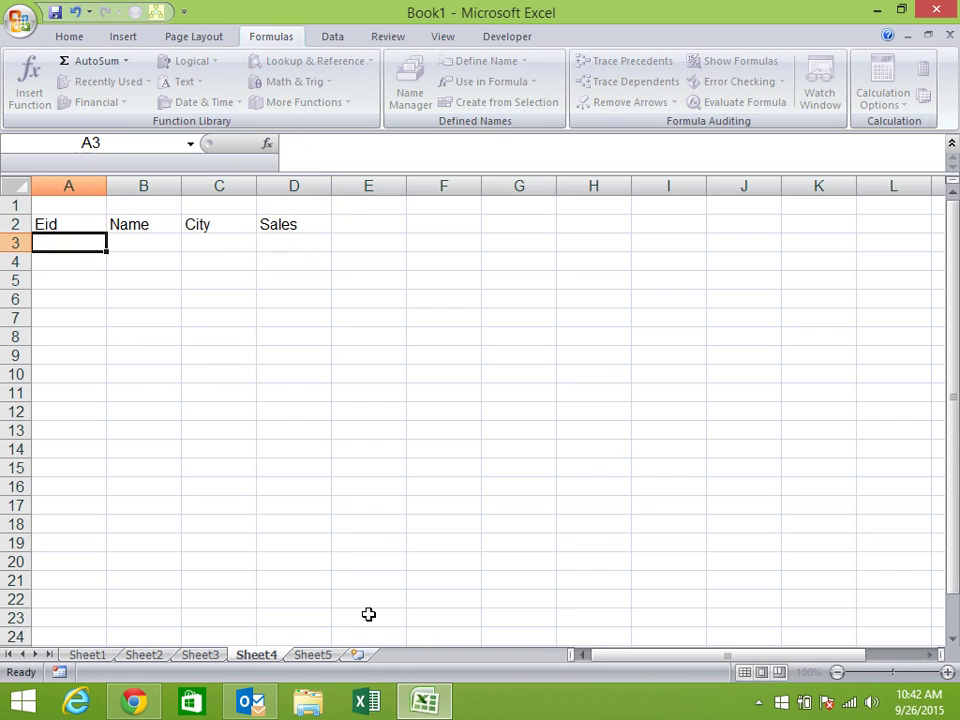
Enter E001 in A3 and fill the IDs down to E012 in A14.
text(E001)
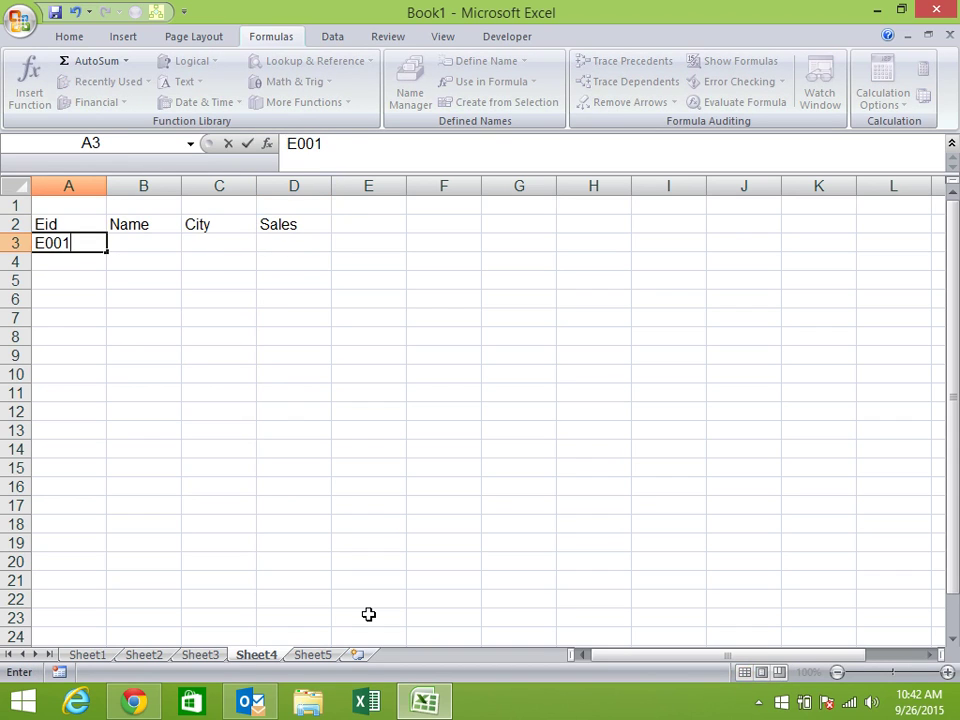
key(Return)
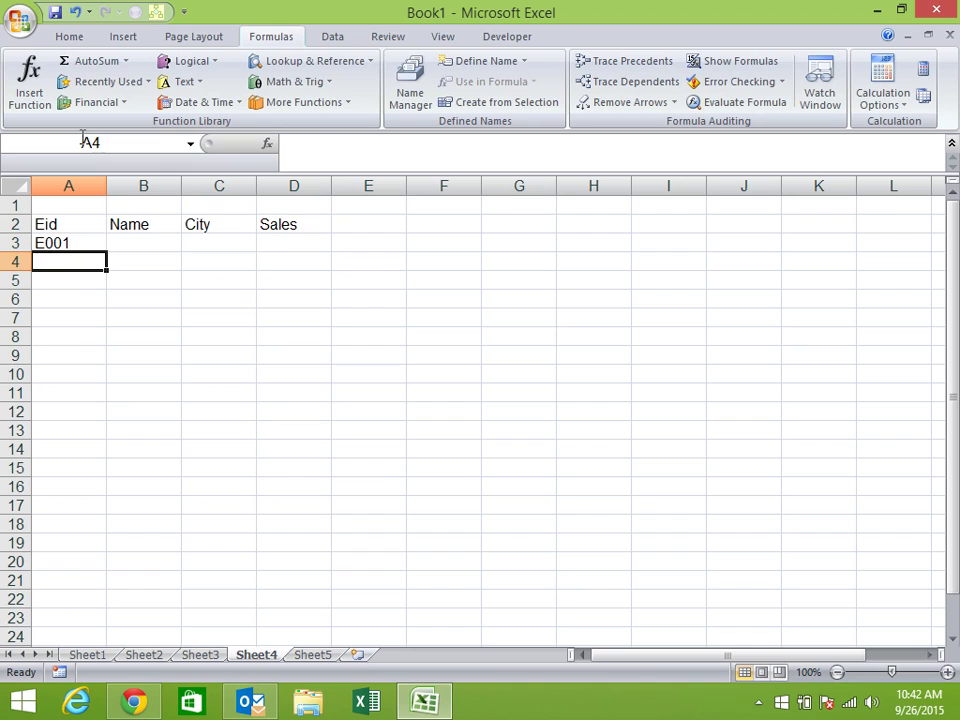
click(70, 244)
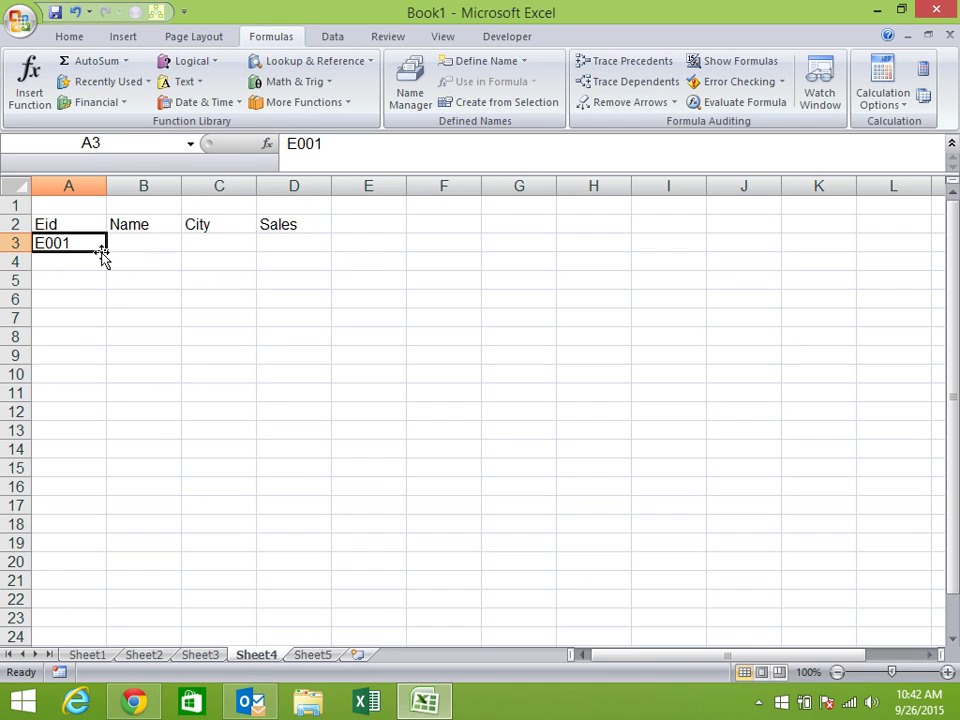
drag(104, 251, 120, 451)
Enter the first employee's name in B3 and the city delhi in C3.
click(150, 243)
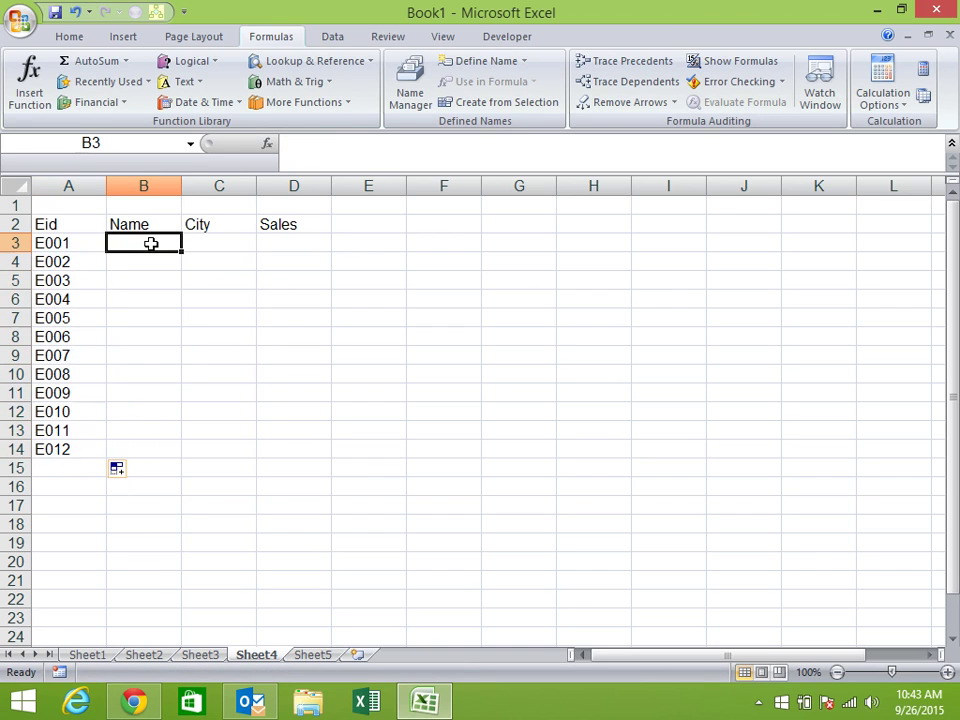
text(sandeep)
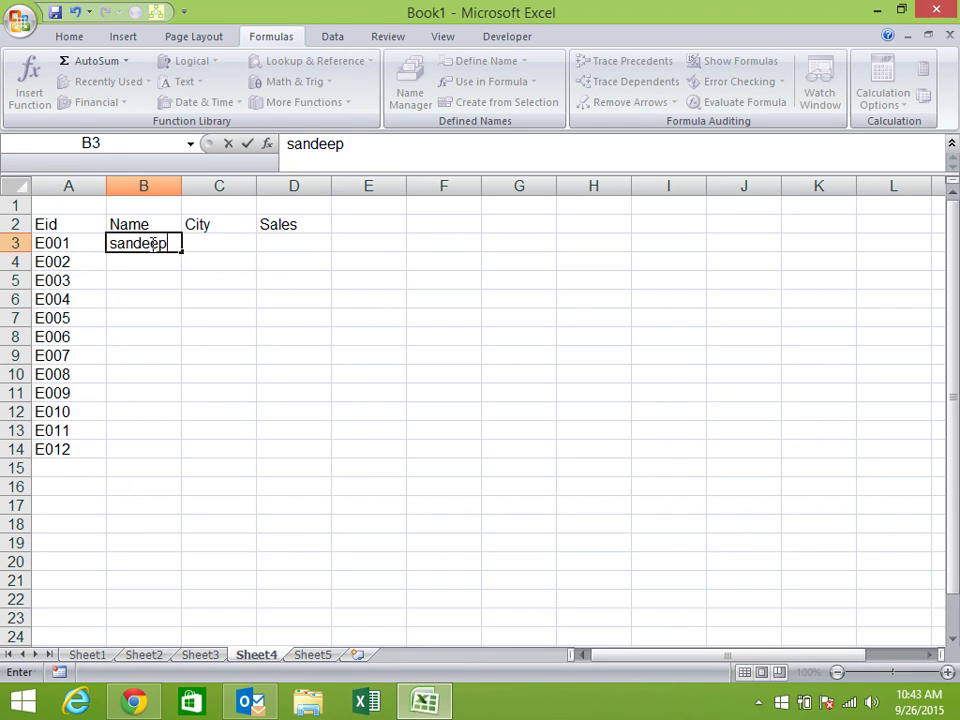
key(Return)
key(Up)
key(Tab)
text(delhi)
key(Tab)
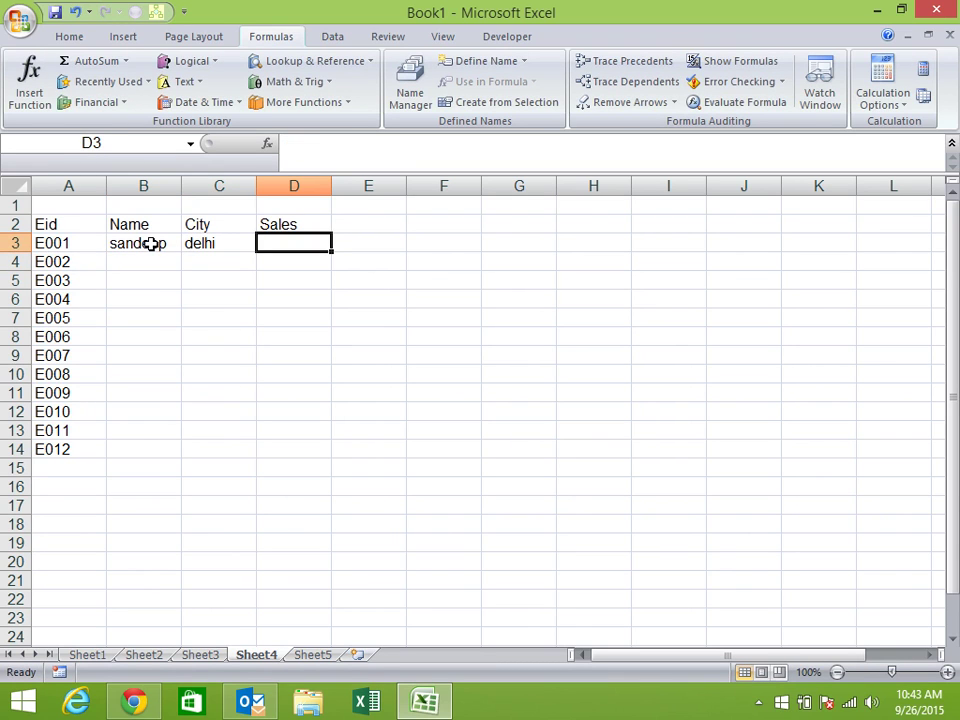
Enter =RANDBETWEEN(10,90) in D3 for a random sales figure.
text(=ra)
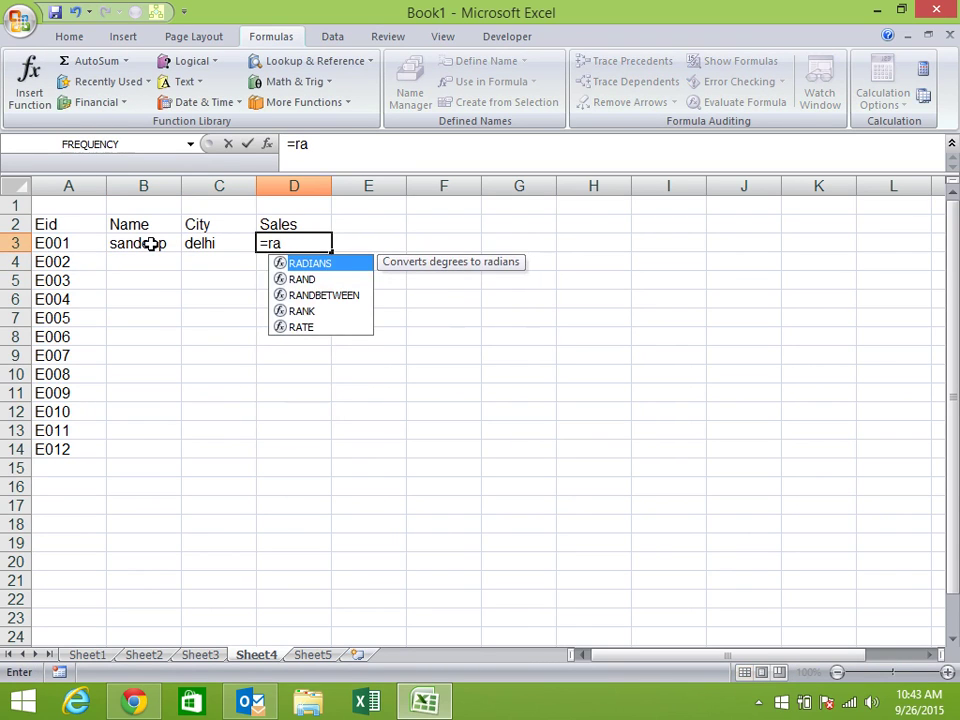
key(Down)
key(Down)
key(Tab)
text(0,90)
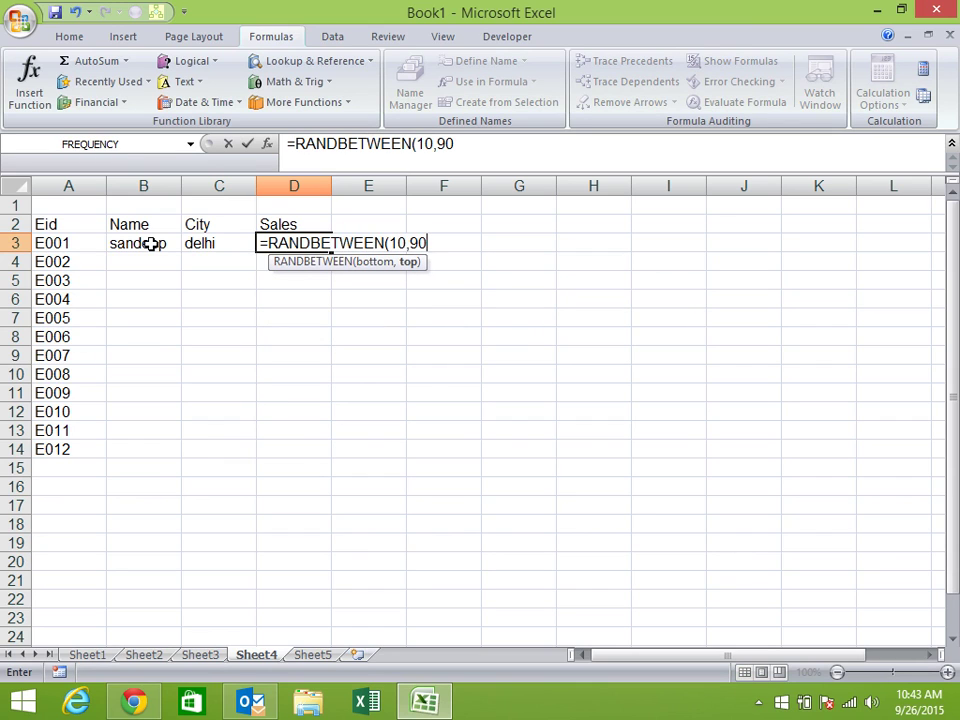
key(Return)
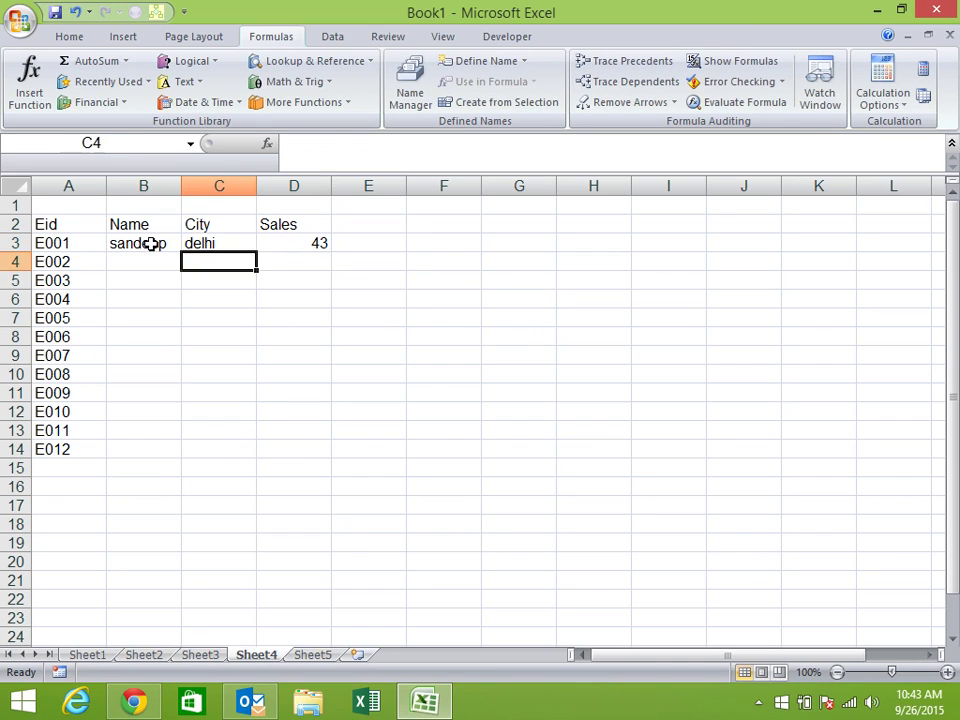
Fill names, cities and sales down to row 14 and convert them to fixed values.
drag(150, 243, 315, 243)
double_click(332, 252)
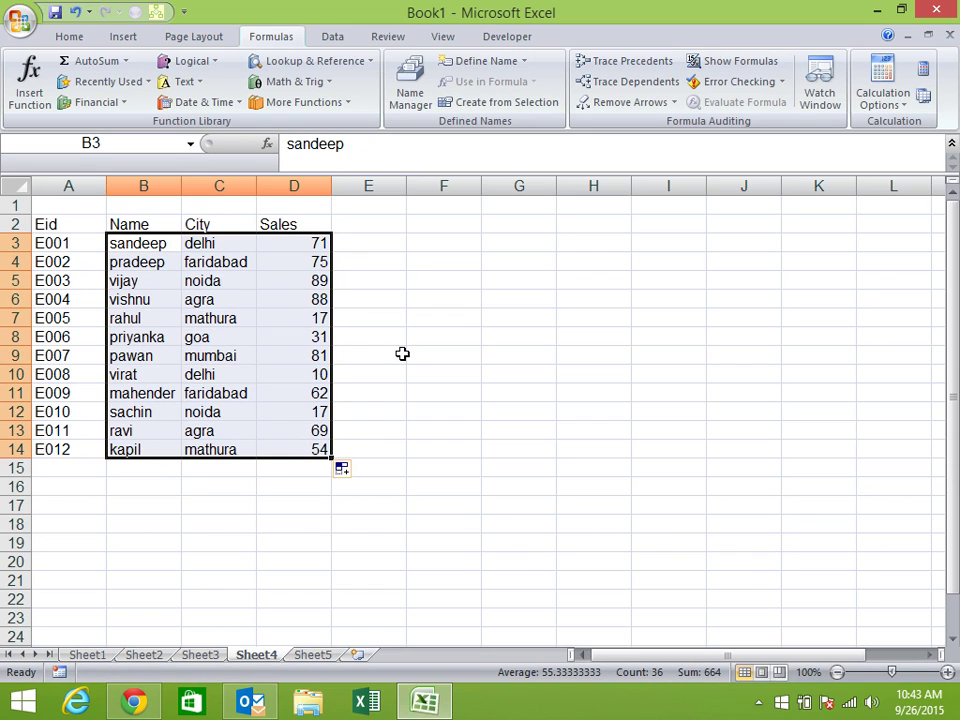
key(ctrl+c)
key(alt+e)
key(s)
key(v)
key(Return)
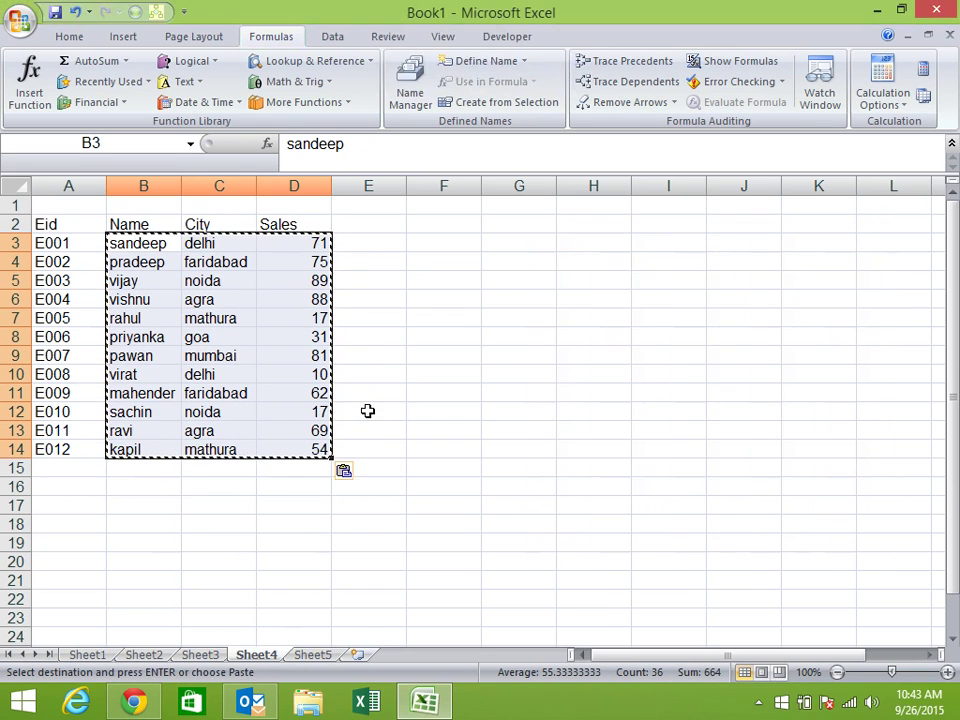
key(Escape)
click(441, 372)
mouse_move(96, 222)
mouse_down()
mouse_move(323, 400)
mouse_move(317, 444)
mouse_up()
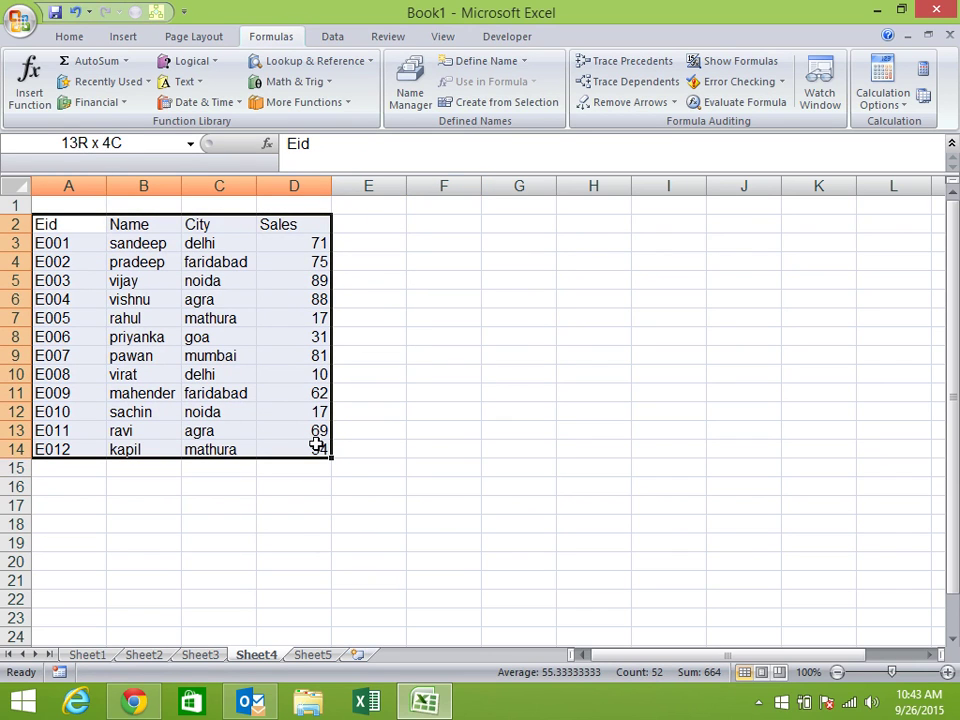
Apply all borders to the employee table.
key(alt)
key(h)
key(b)
key(a)
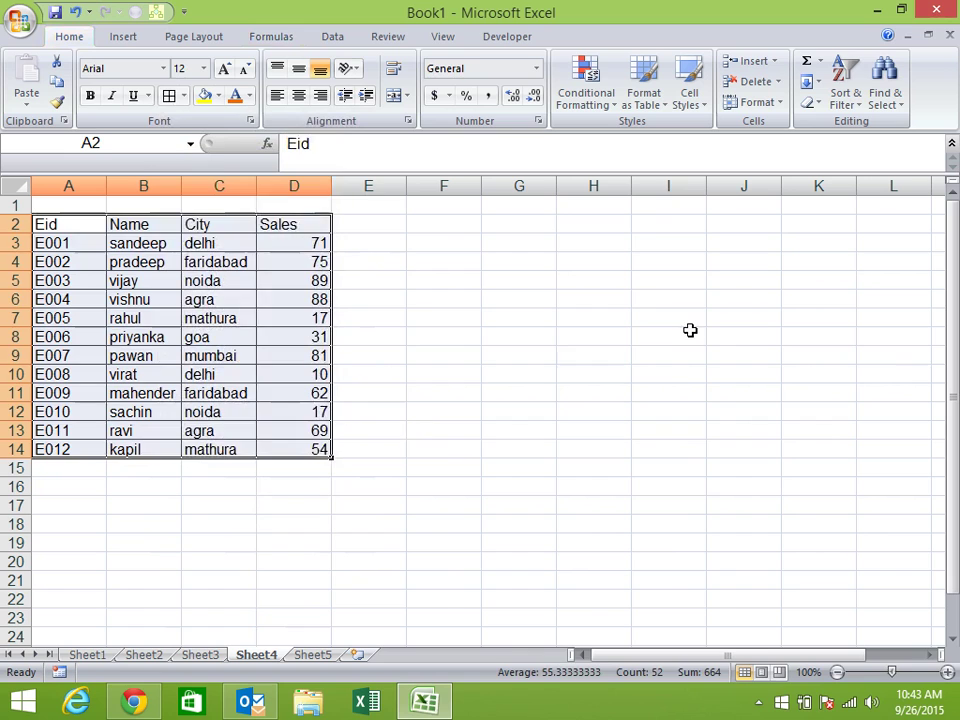
click(690, 330)
Copy the Eid, Name, City, Sales headers into F2:I2 for the lookup table.
drag(100, 224, 287, 230)
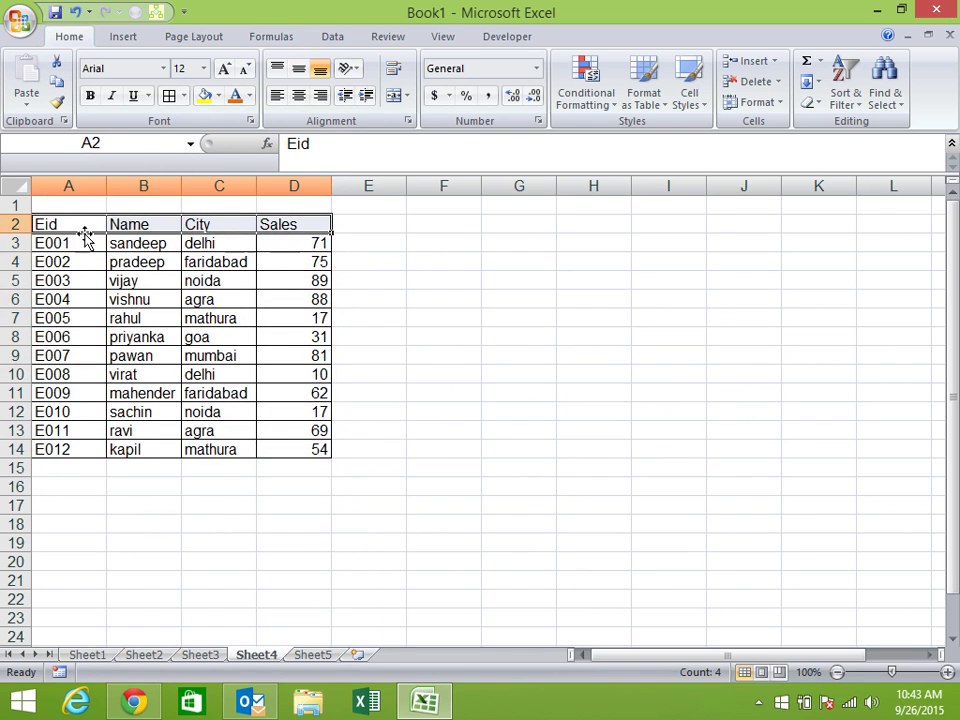
key(ctrl+c)
click(465, 224)
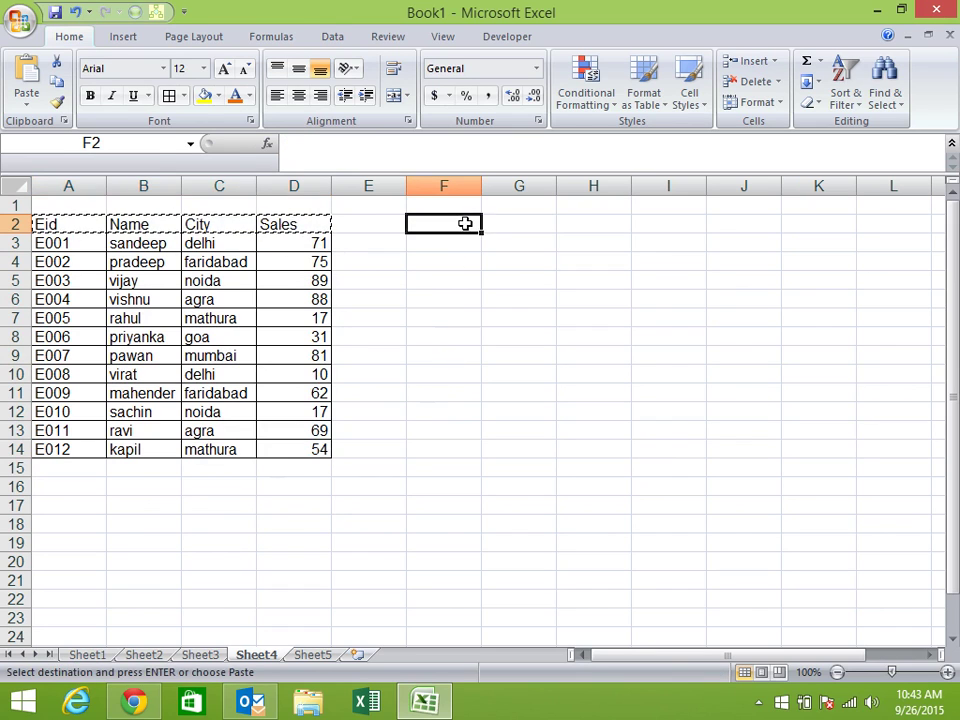
key(Return)
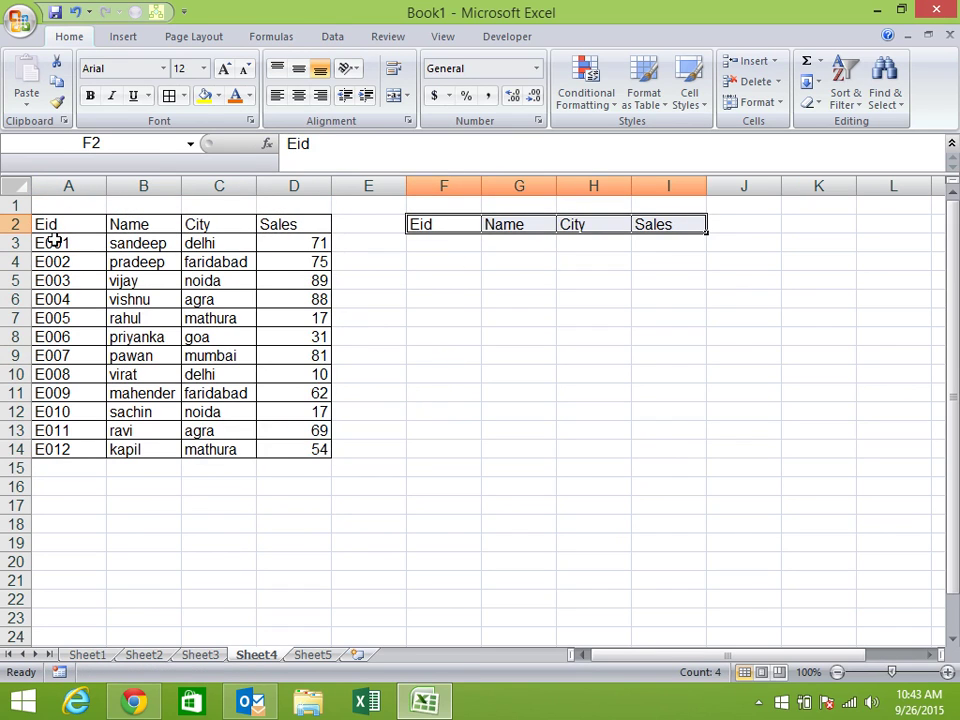
Copy IDs E003, E006, E010 and E012 into F3:F6 under Eid.
click(55, 280)
ctrl+click(55, 337)
ctrl+click(60, 412)
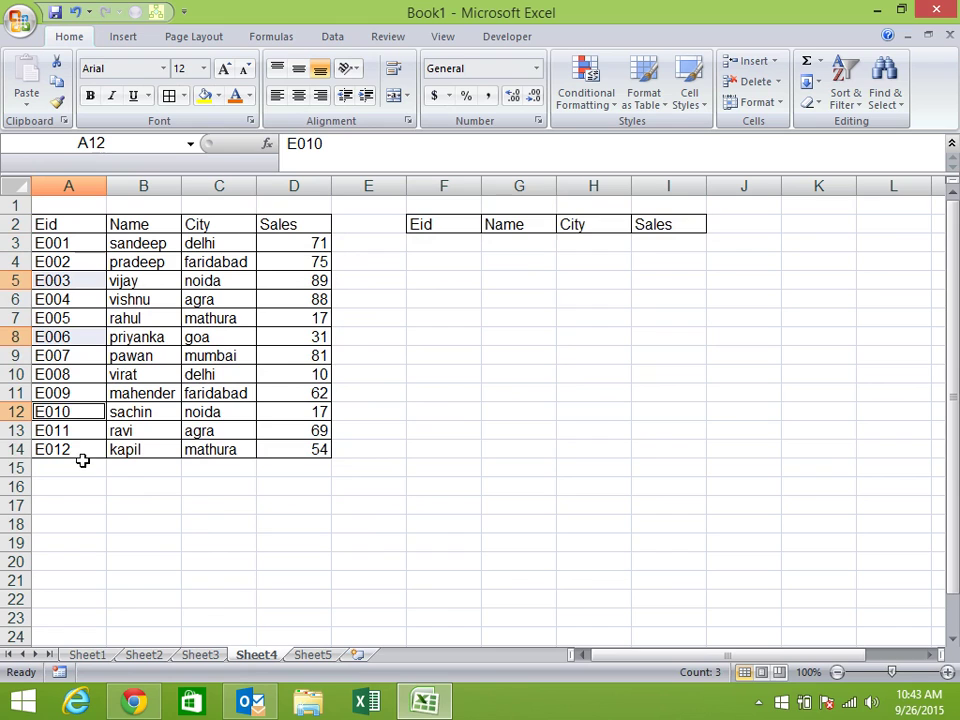
ctrl+click(83, 451)
key(ctrl+c)
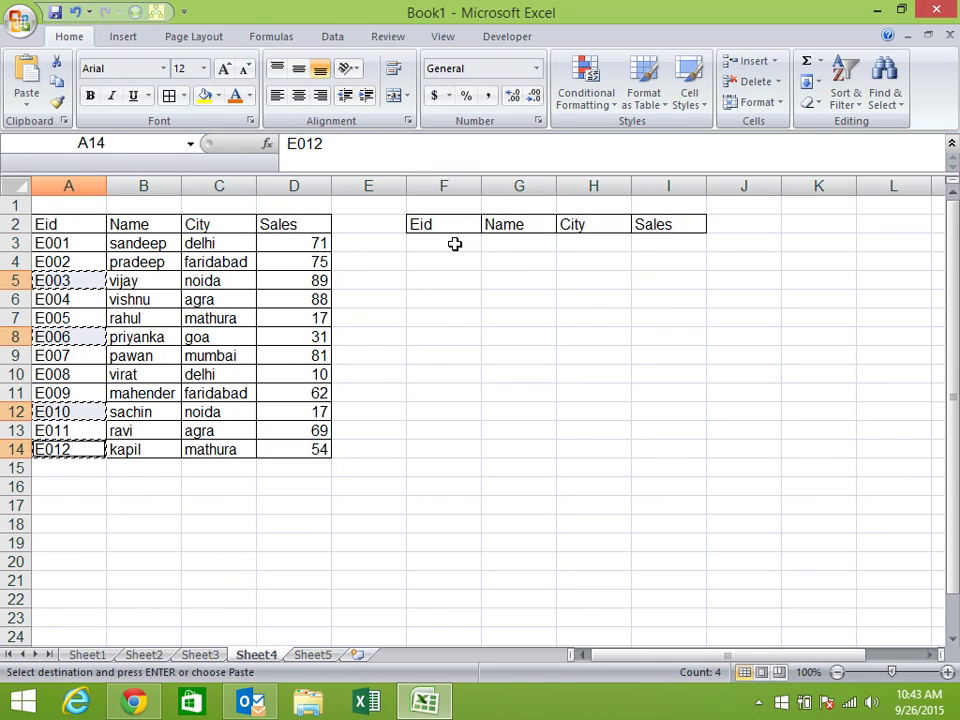
click(454, 244)
key(Return)
drag(510, 299, 565, 299)
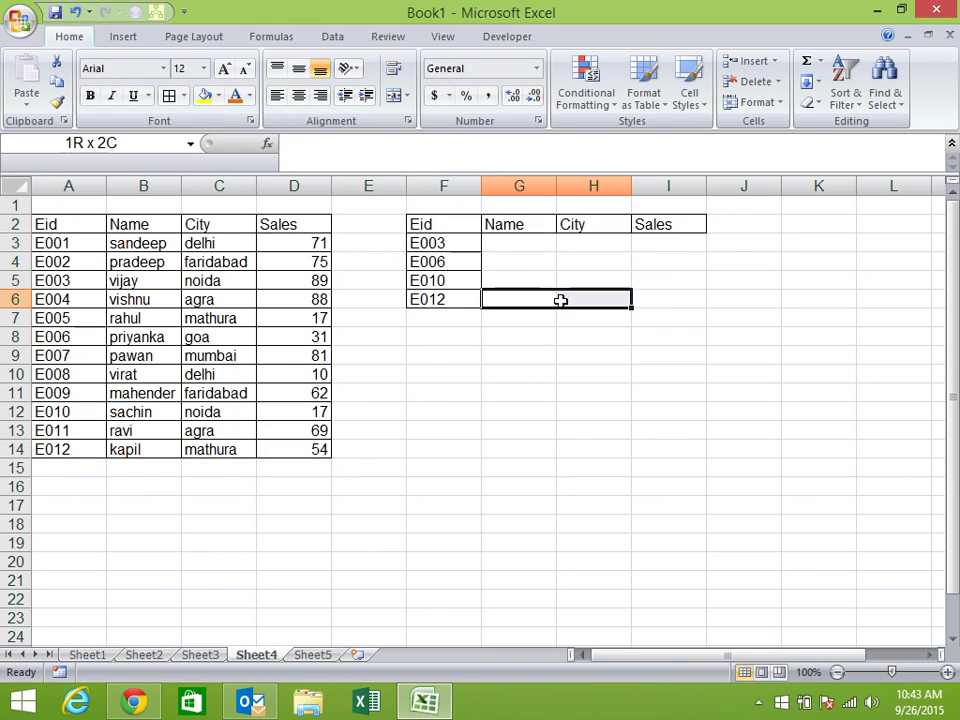
click(600, 299)
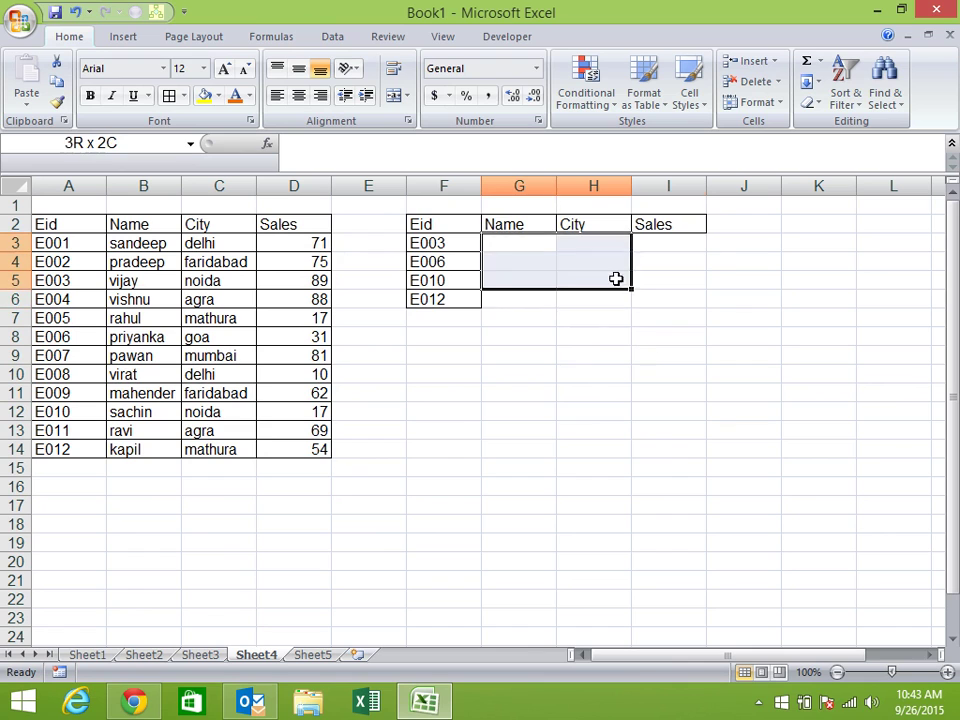
drag(515, 243, 664, 304)
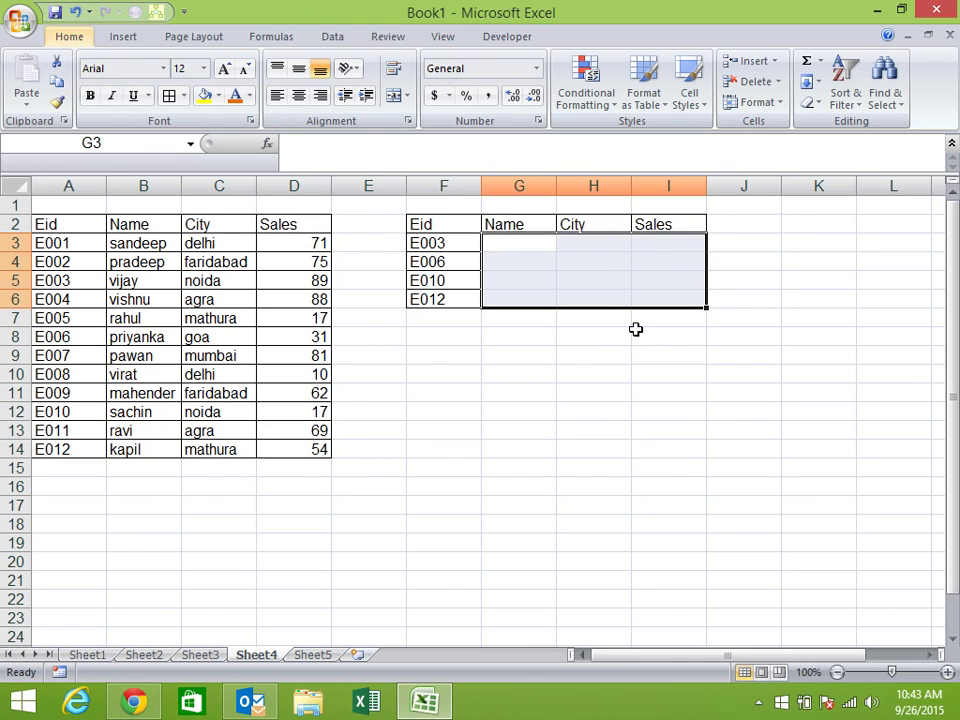
click(536, 424)
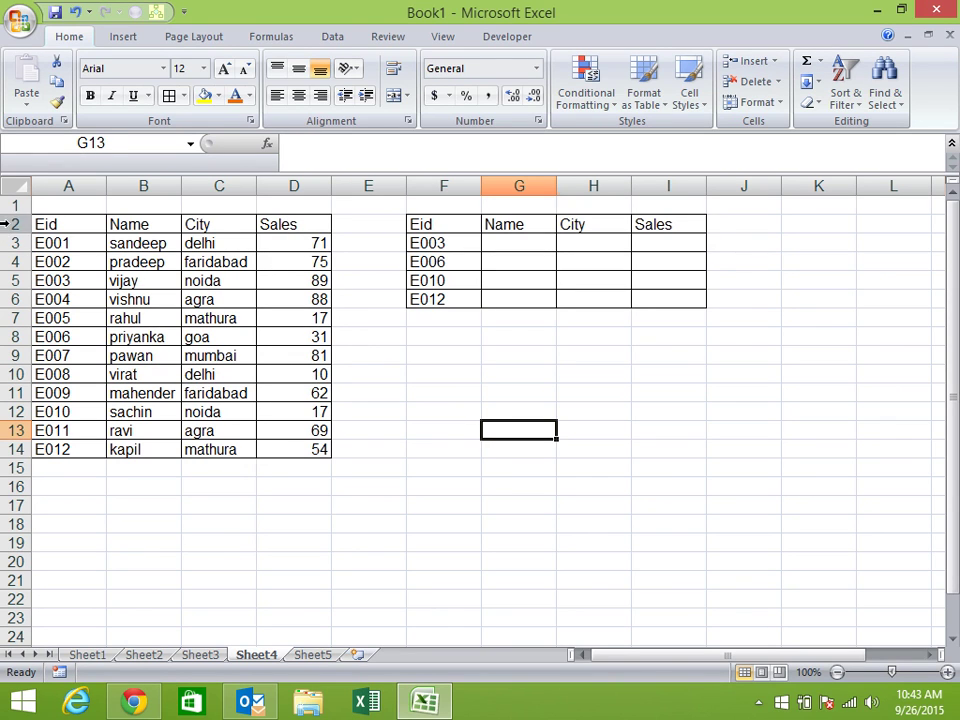
Insert a blank row 2 so the employee table spans A3:D15 and the lookup table F3:I7.
right_click(14, 224)
click(51, 326)
click(739, 523)
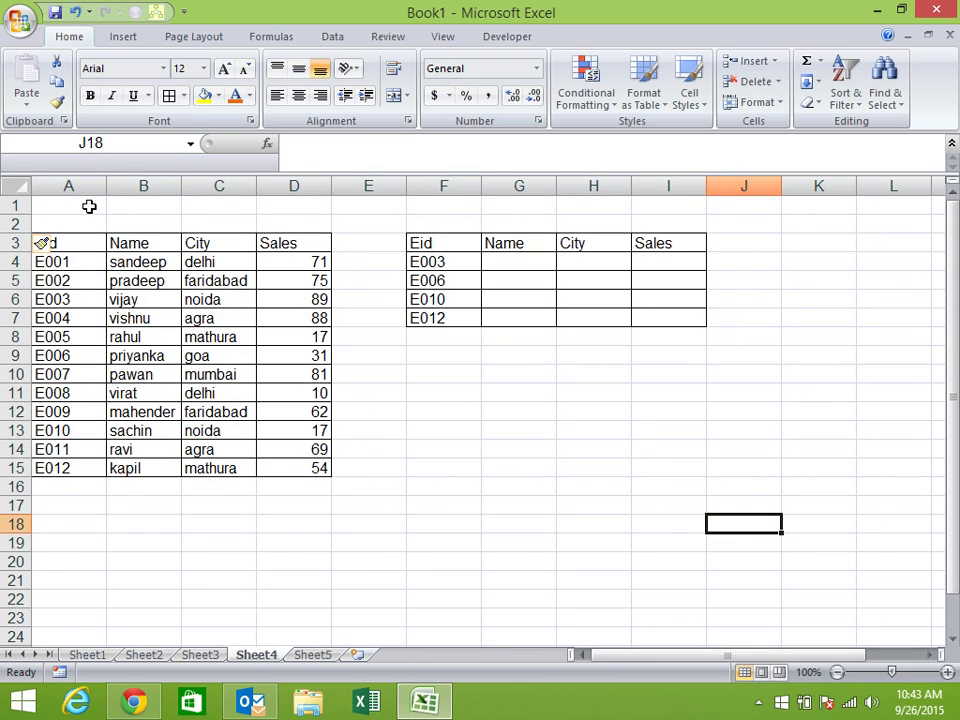
drag(89, 206, 288, 198)
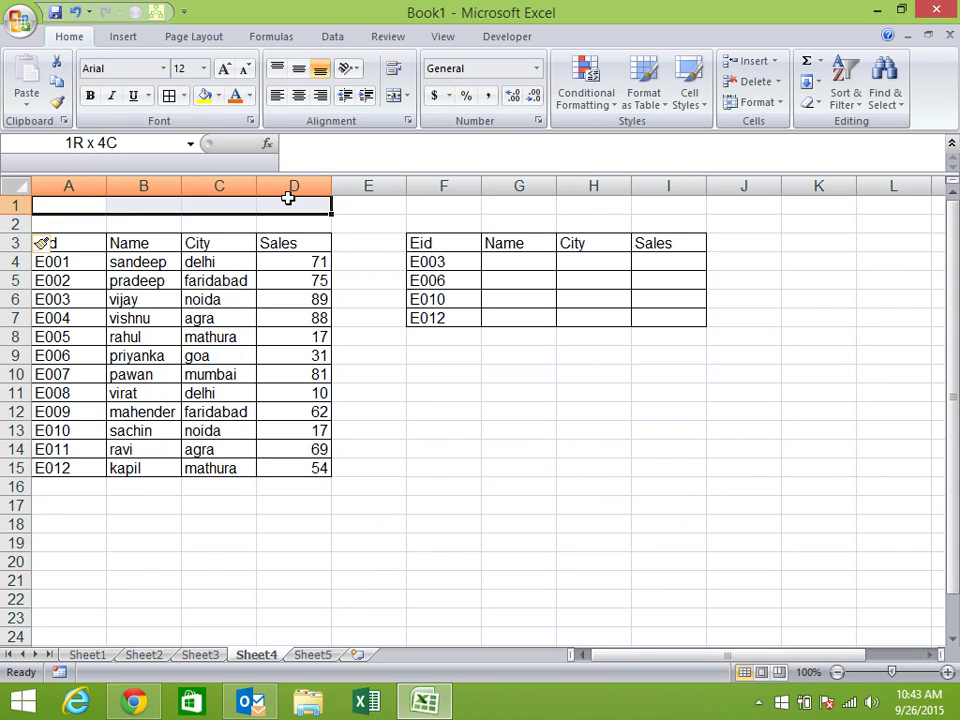
click(512, 332)
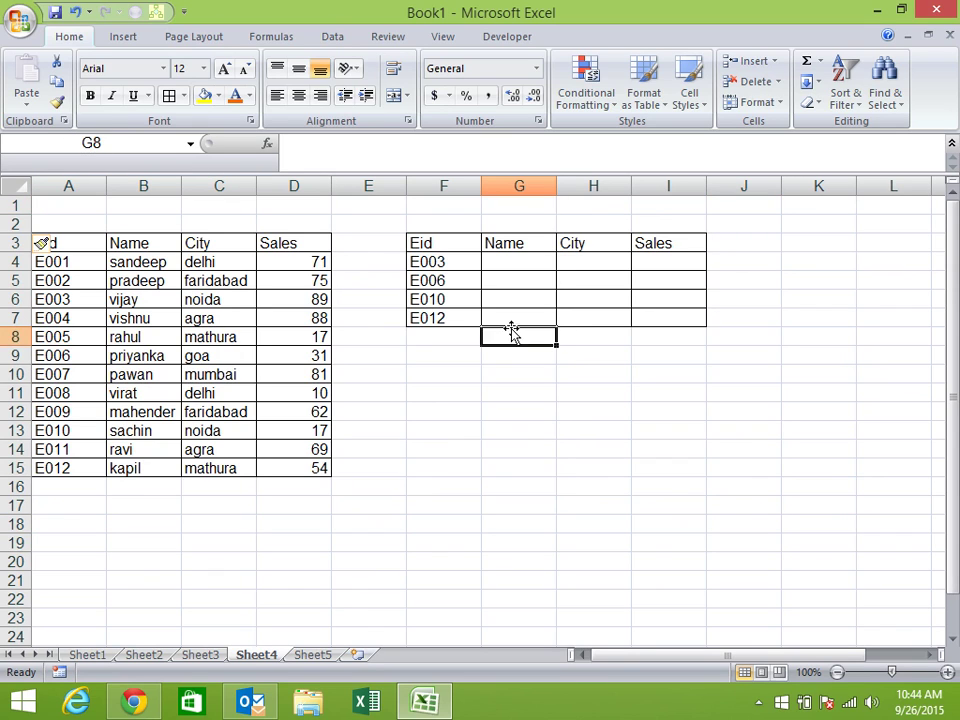
click(516, 276)
click(514, 258)
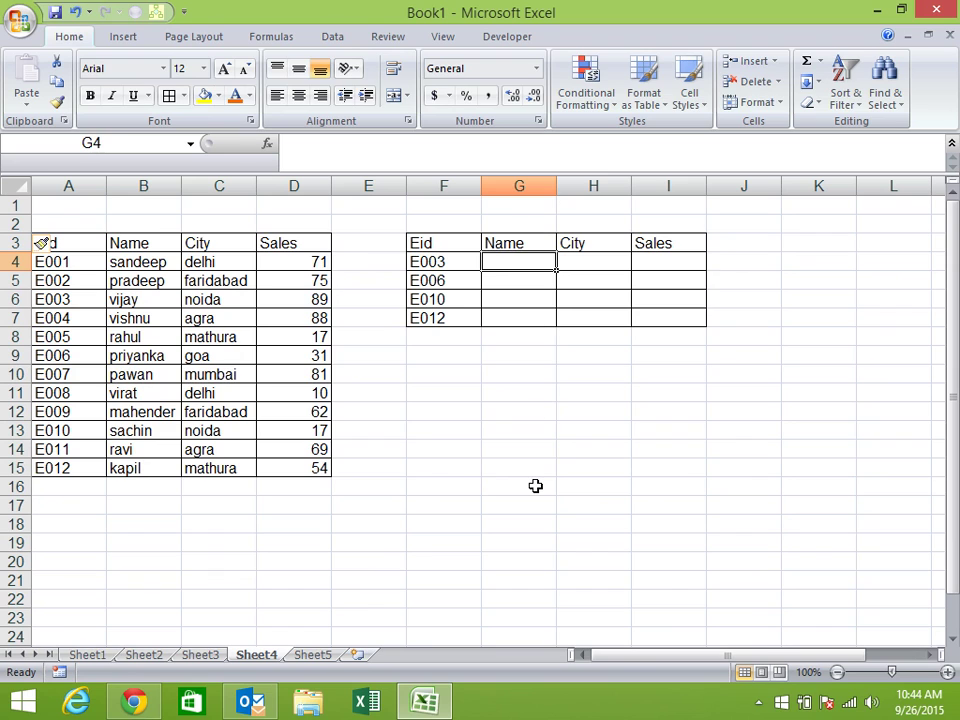
Start a VLOOKUP in G4 using F4 as lookup value and absolute range $A$3:$D$15.
text(=vl)
key(Tab)
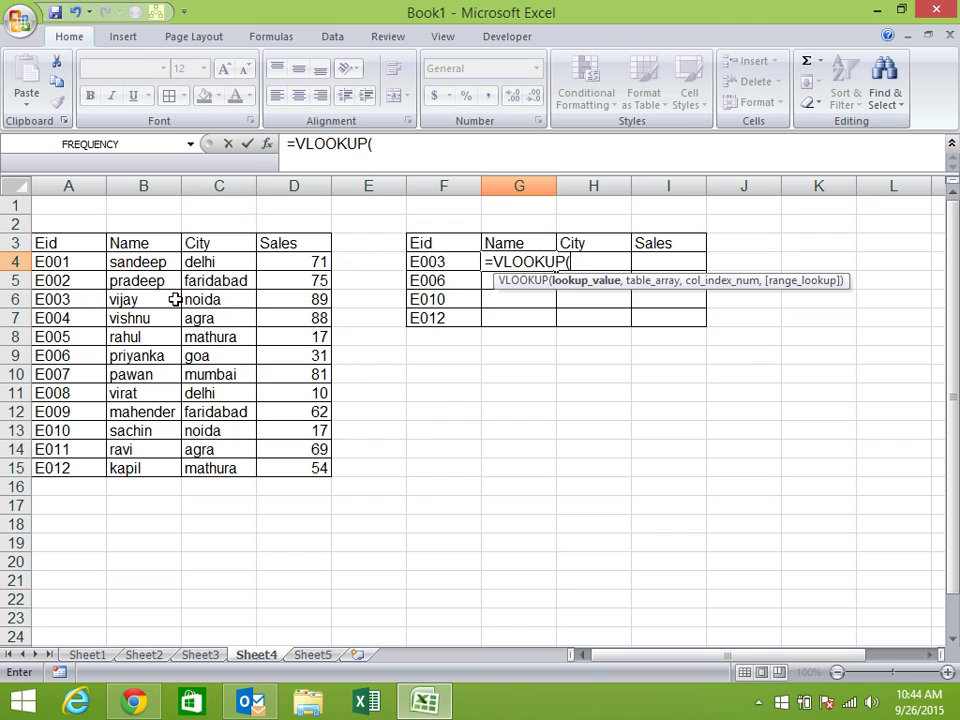
click(461, 257)
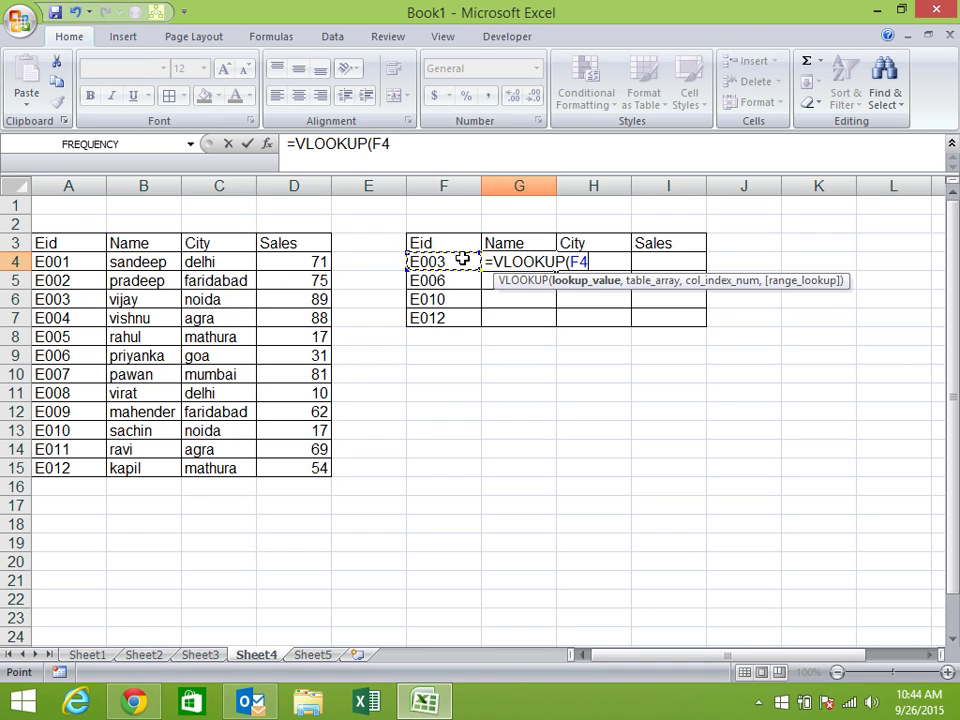
text(,)
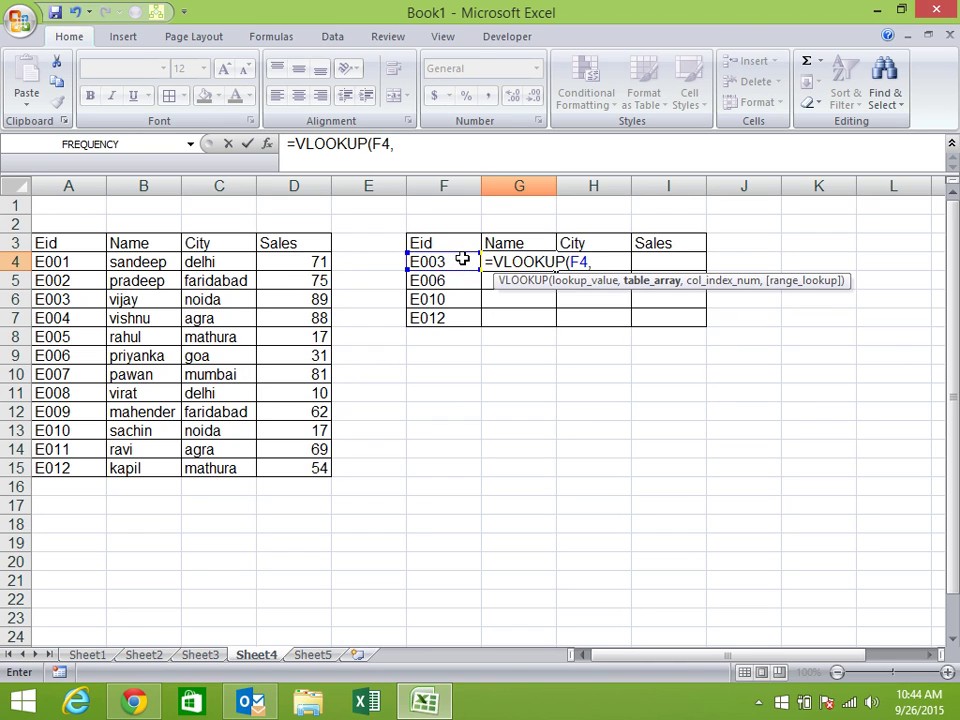
mouse_move(52, 243)
mouse_down()
mouse_move(326, 318)
mouse_move(303, 465)
mouse_up()
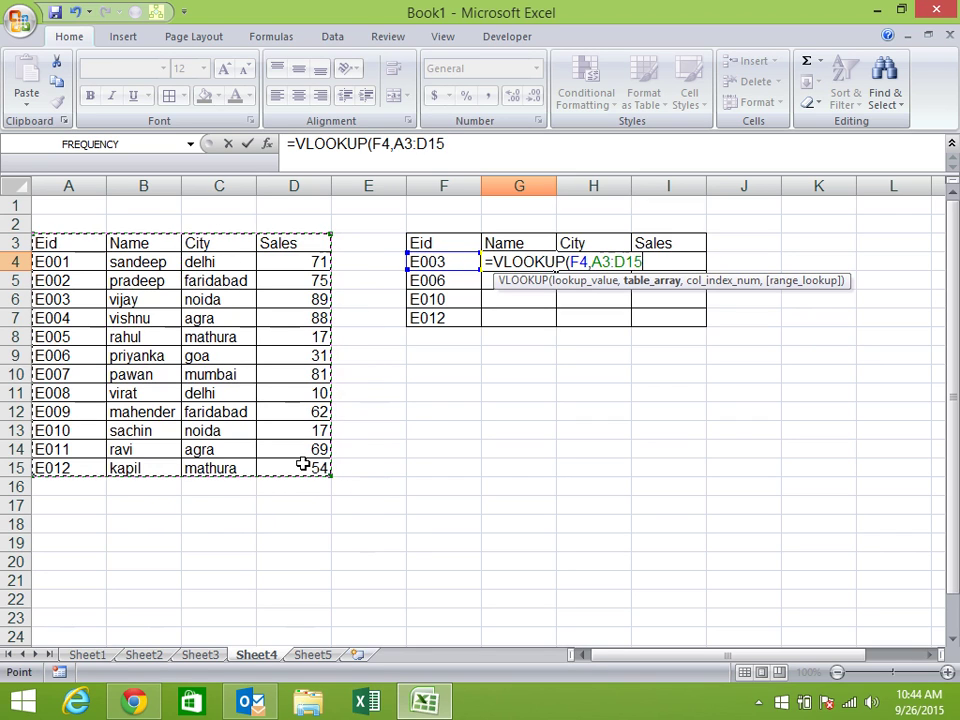
drag(68, 186, 286, 231)
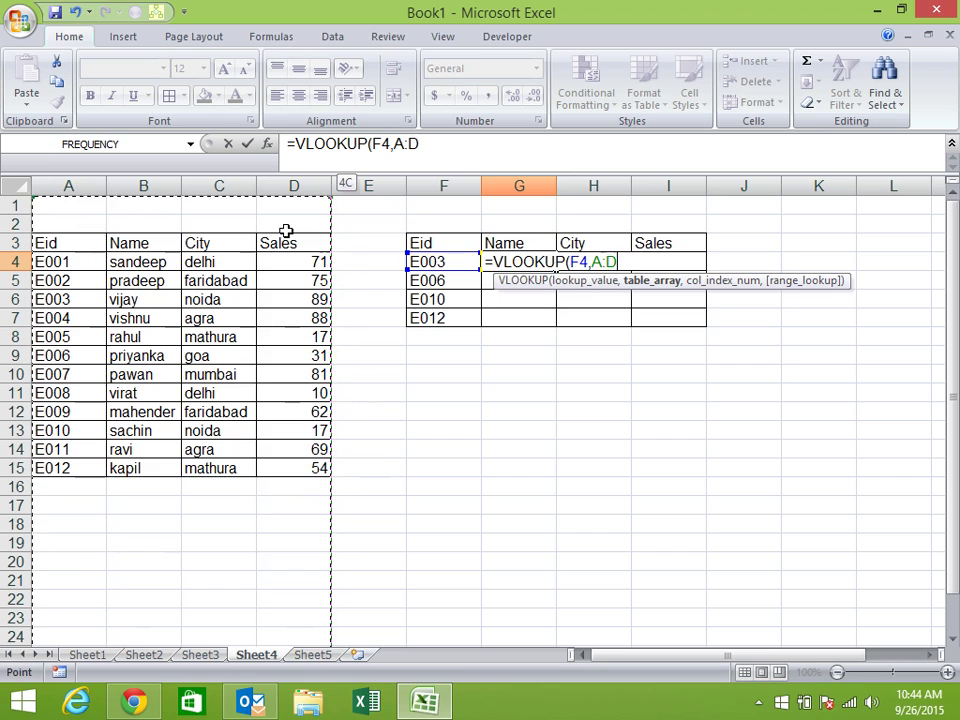
mouse_move(76, 246)
mouse_down()
mouse_move(280, 455)
mouse_move(281, 470)
mouse_up()
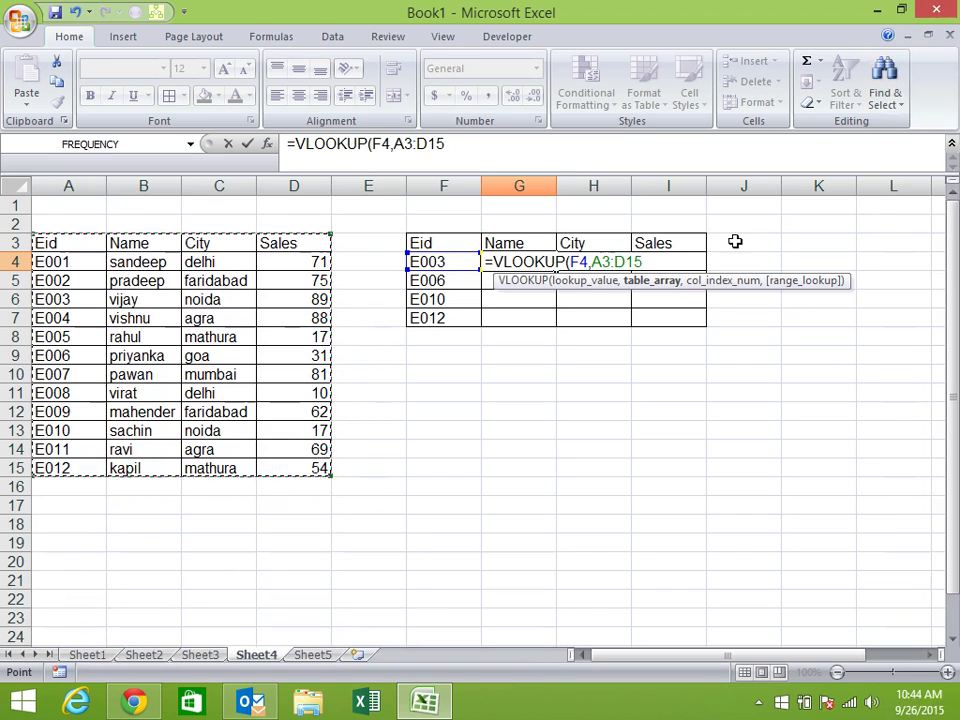
key(F4)
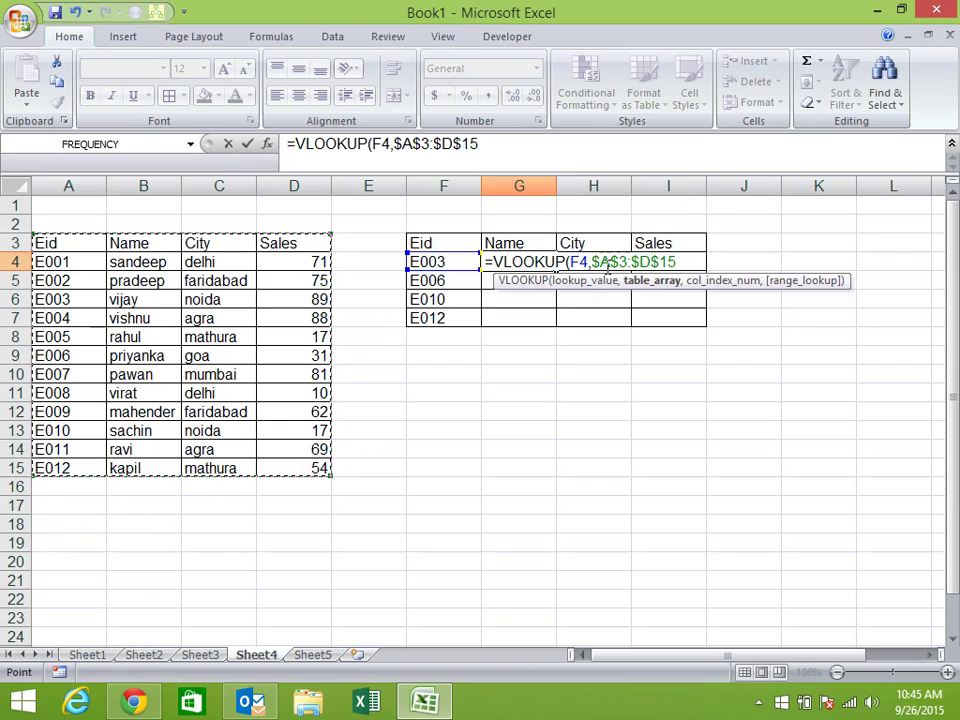
Lock the column of $F4 and complete the formula with column 2 and FALSE.
click(581, 262)
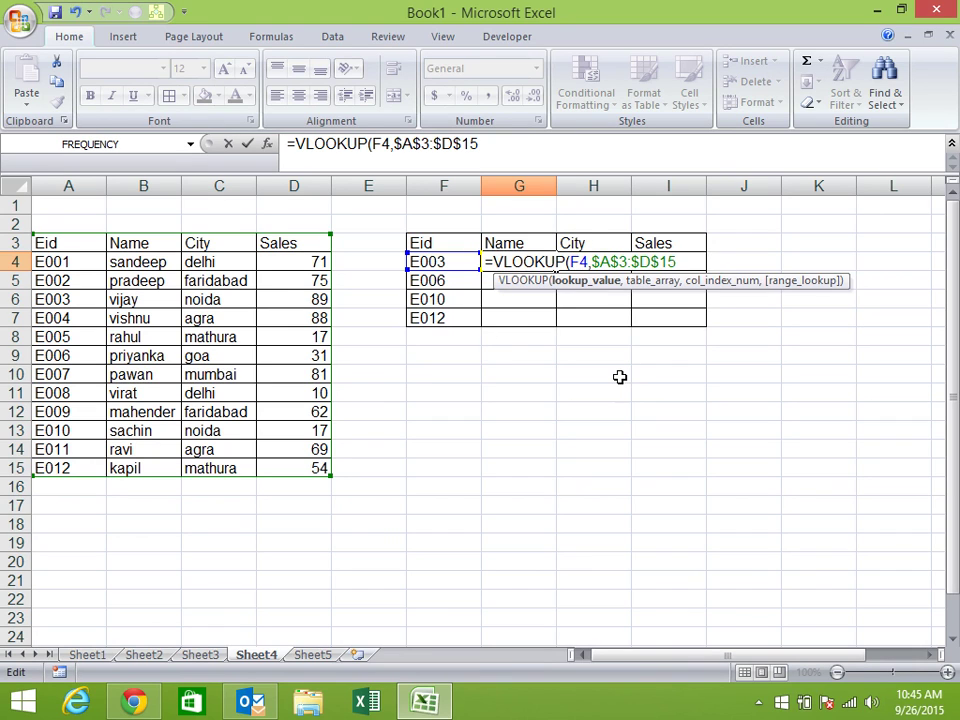
text($)
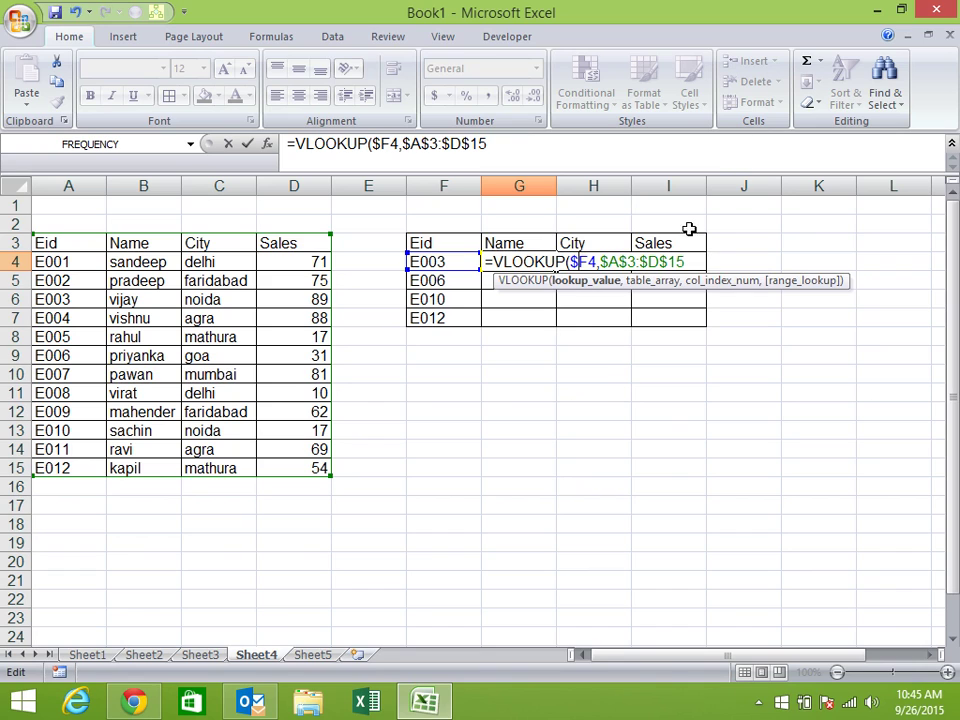
click(691, 262)
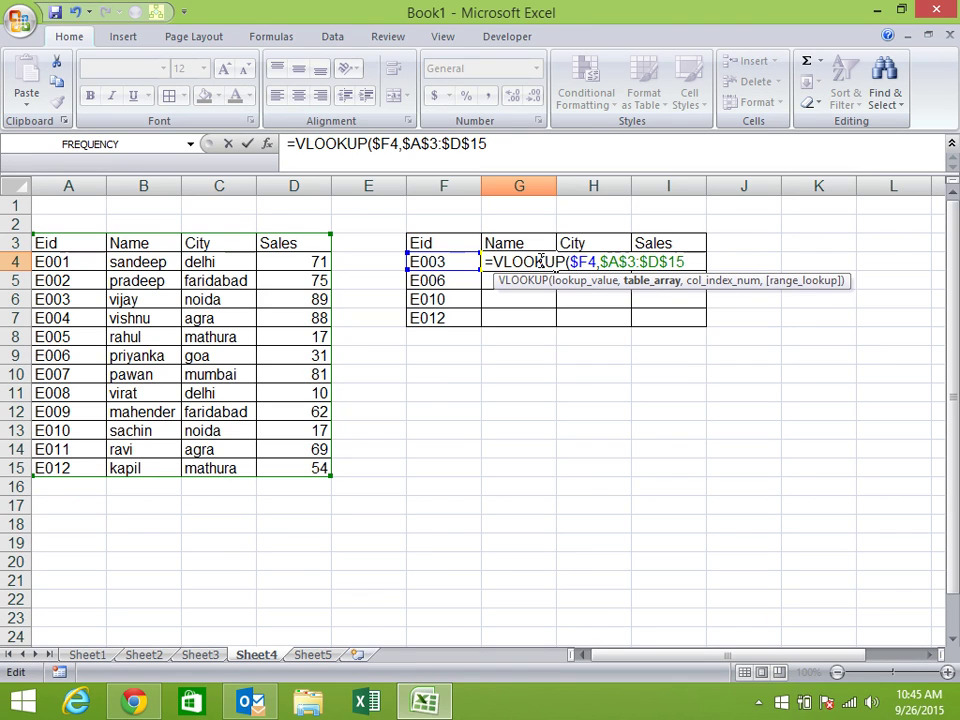
text(,)
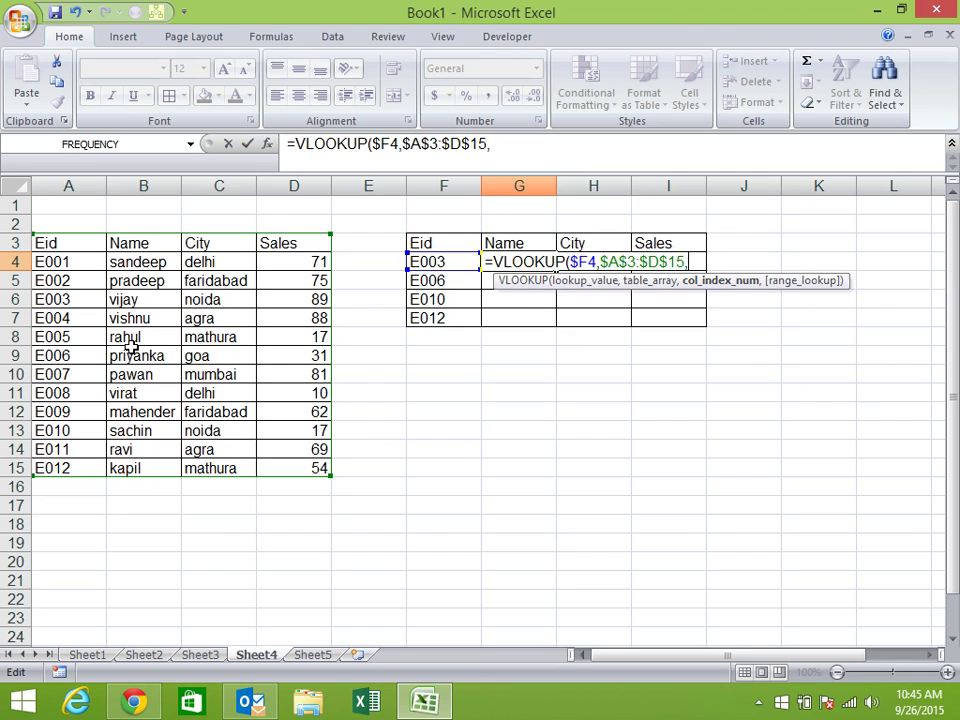
text(2)
text(,)
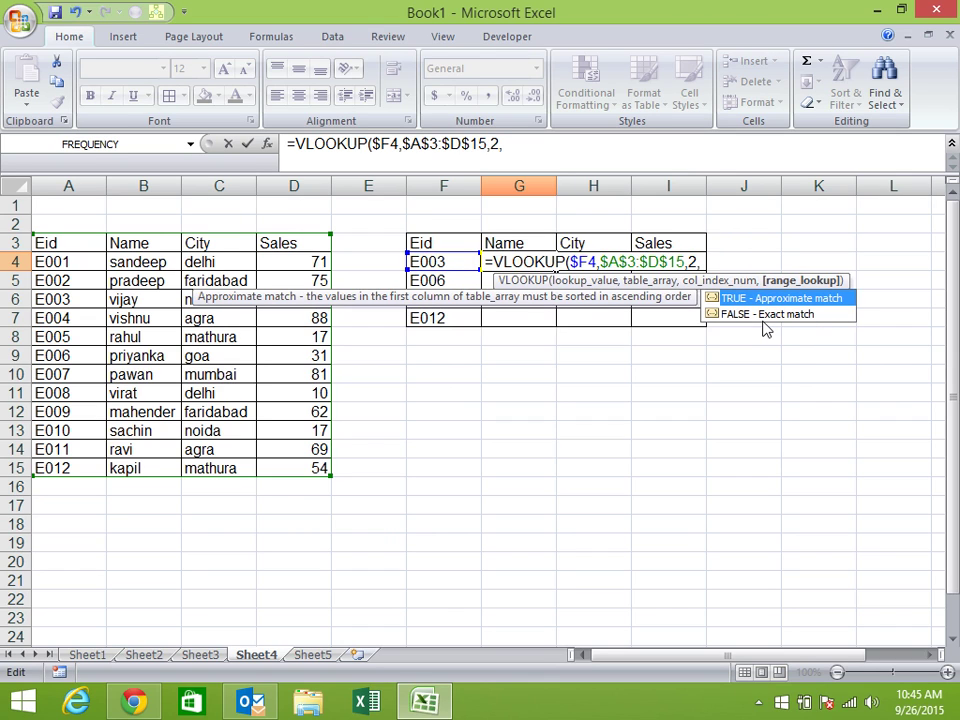
key(Down)
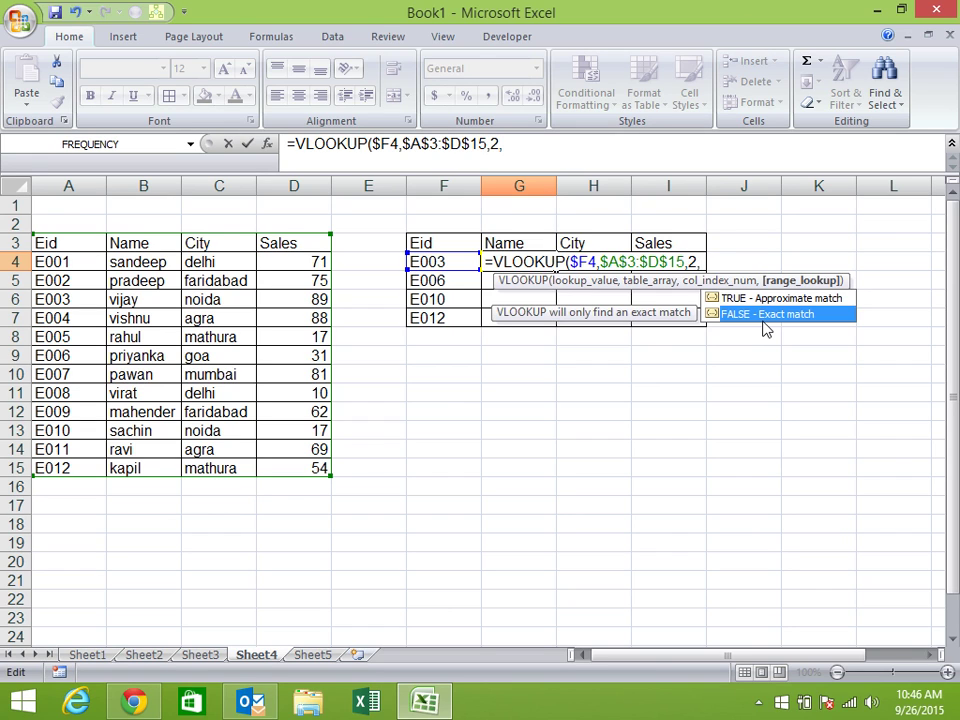
double_click(763, 316)
text())
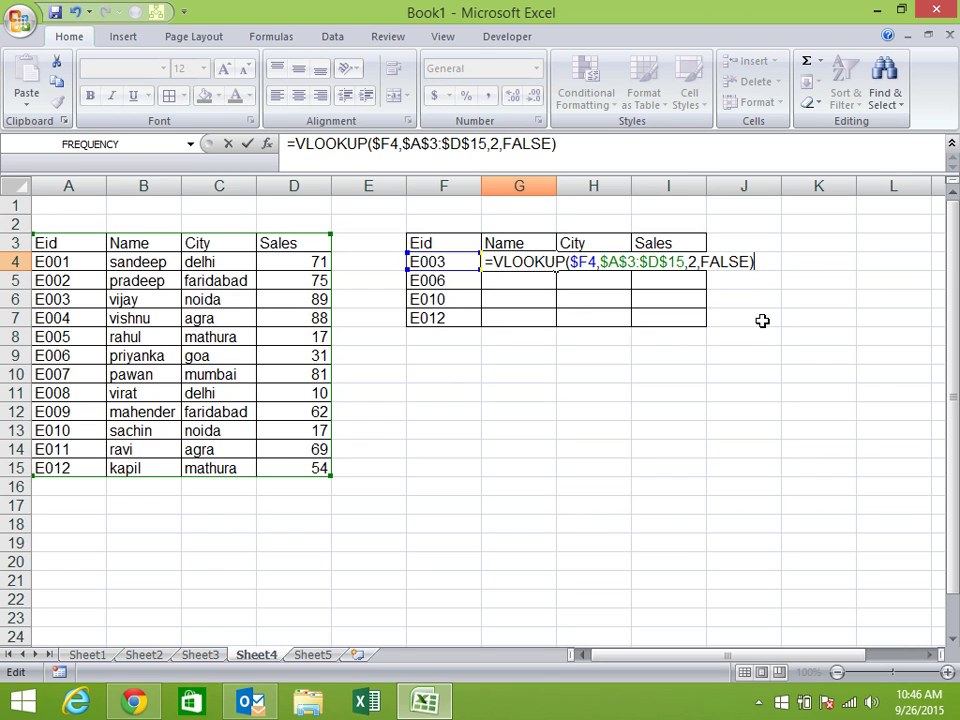
Copy G4's lookup across to H4:I4 and change H4's column index to 3 for the city.
key(Return)
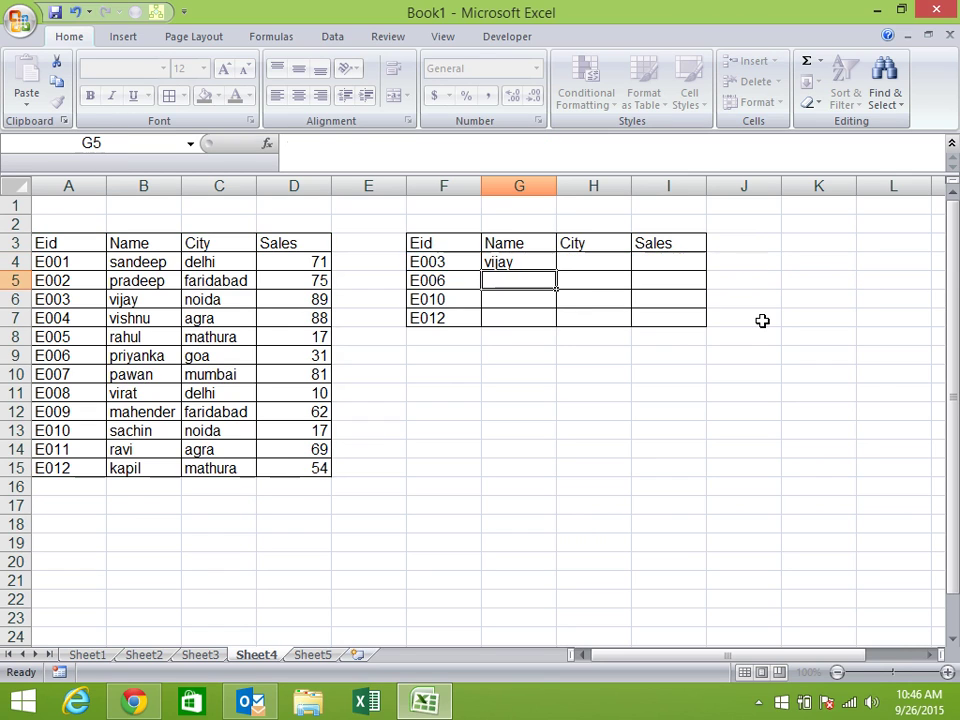
key(Up)
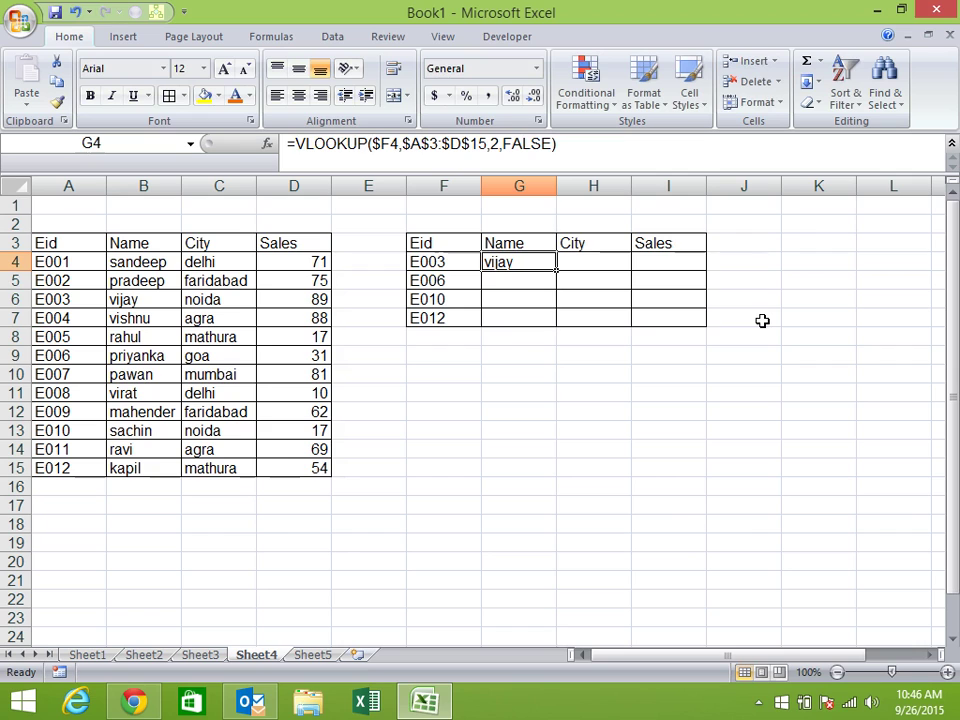
drag(557, 270, 665, 258)
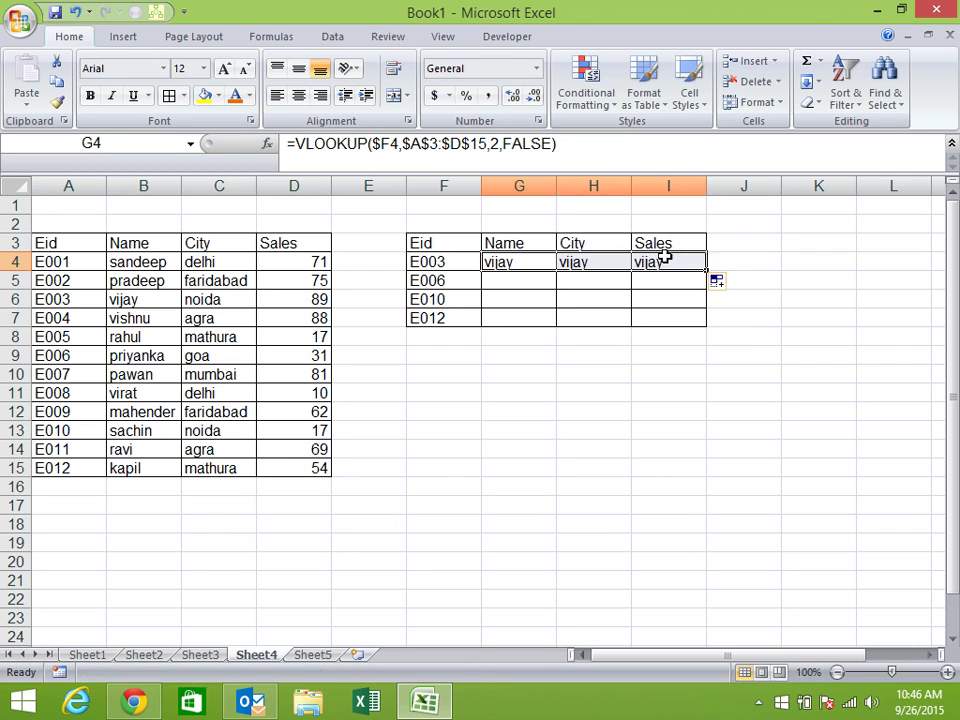
click(621, 258)
key(F2)
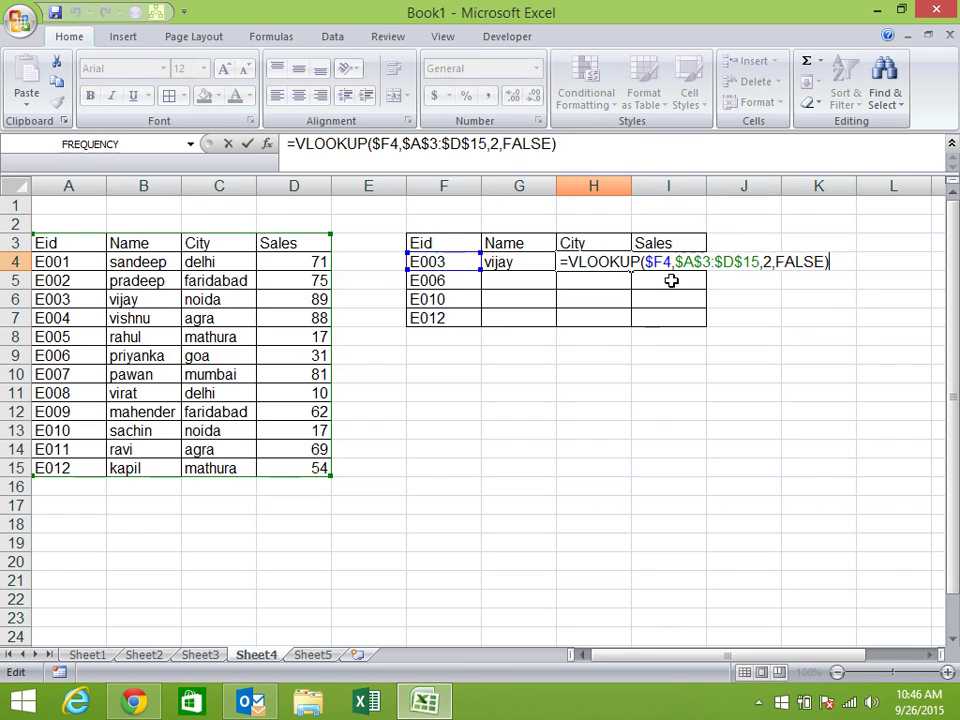
click(772, 262)
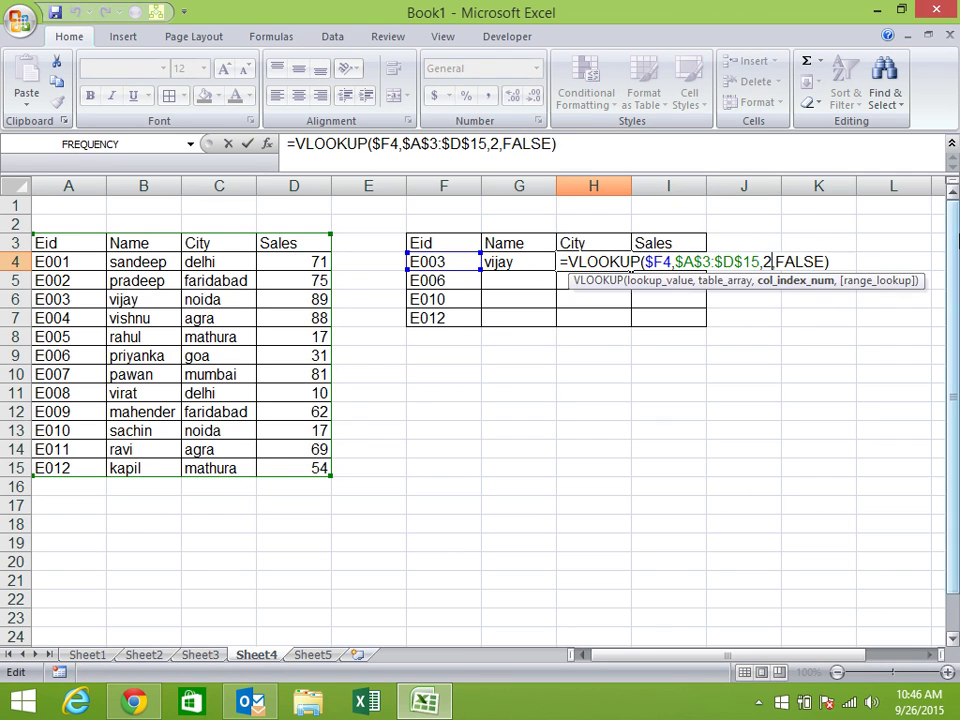
key(BackSpace)
text(3)
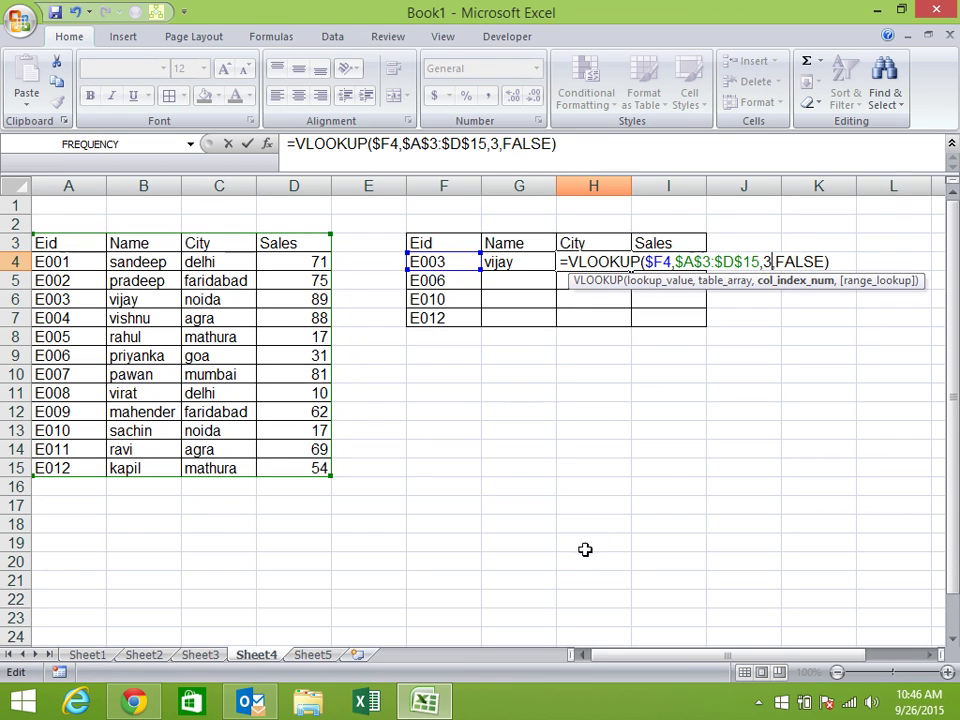
key(Return)
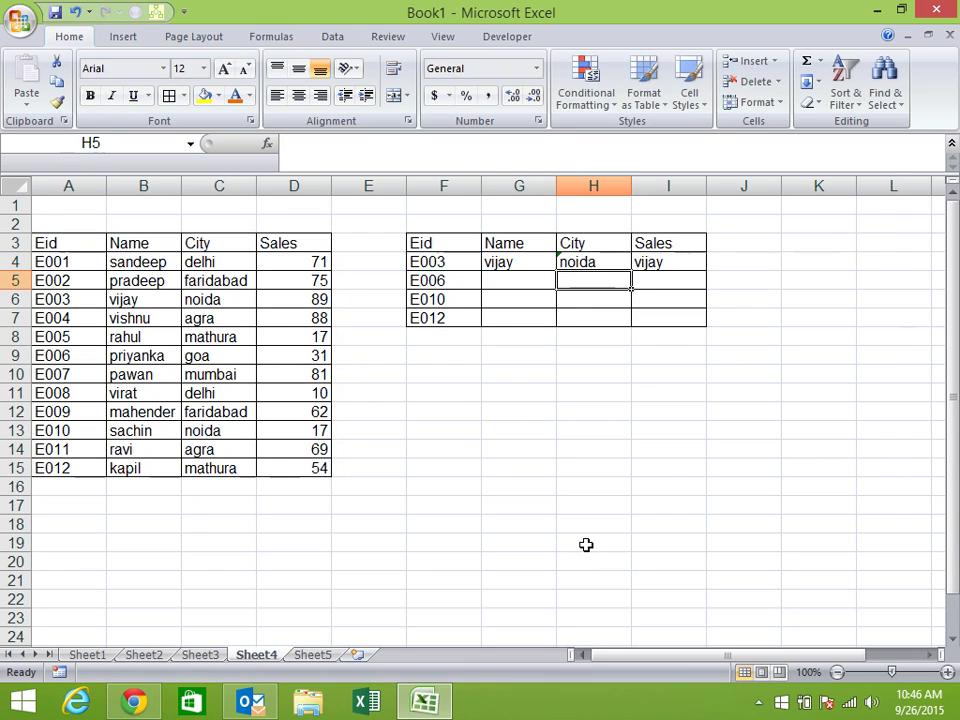
Change I4's column index to 4 so it returns sales 89.
key(Up)
key(Right)
key(F2)
key(Left)
key(Left)
key(Left)
key(Left)
key(Left)
key(Left)
key(BackSpace)
text(4)
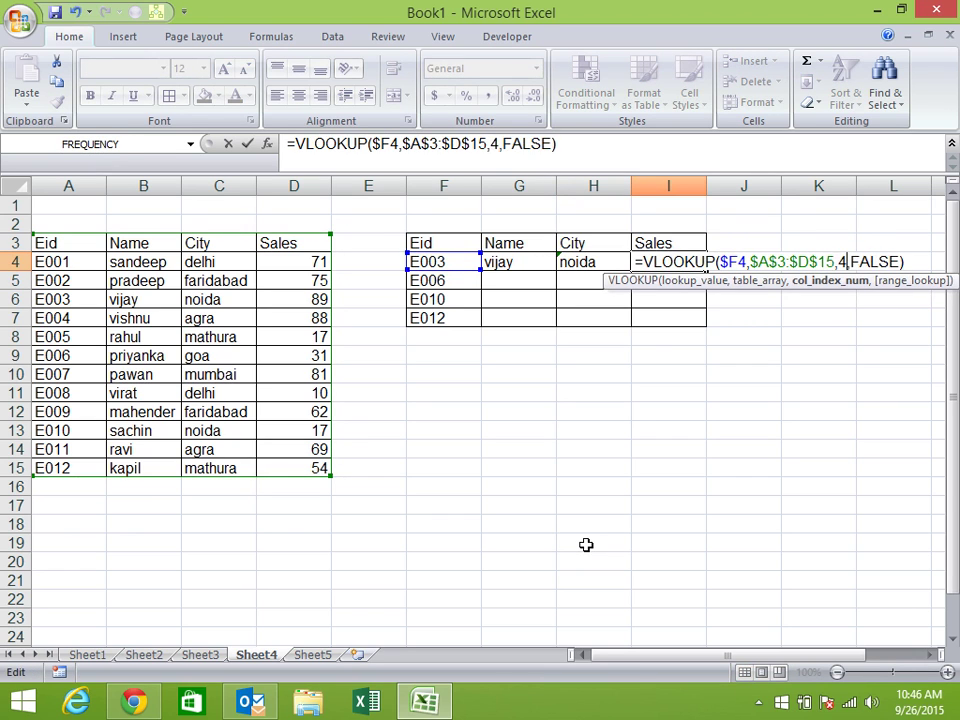
key(Return)
Fill the G4:I4 lookups down to row 7 for all four IDs.
mouse_move(527, 266)
mouse_down()
mouse_move(695, 262)
mouse_move(706, 326)
mouse_up()
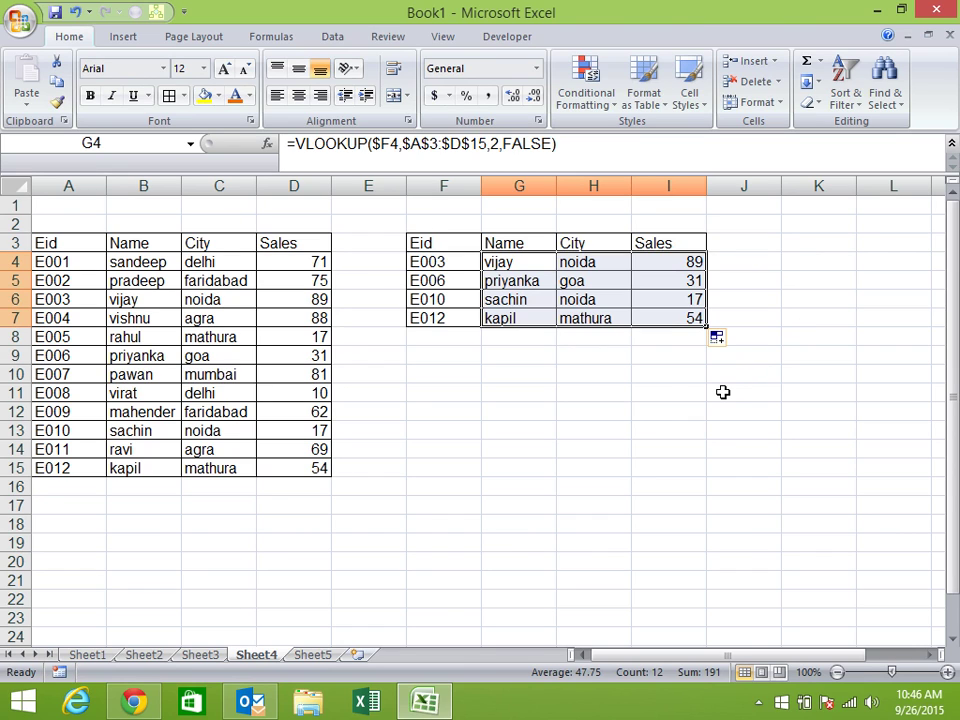
click(671, 423)
click(516, 264)
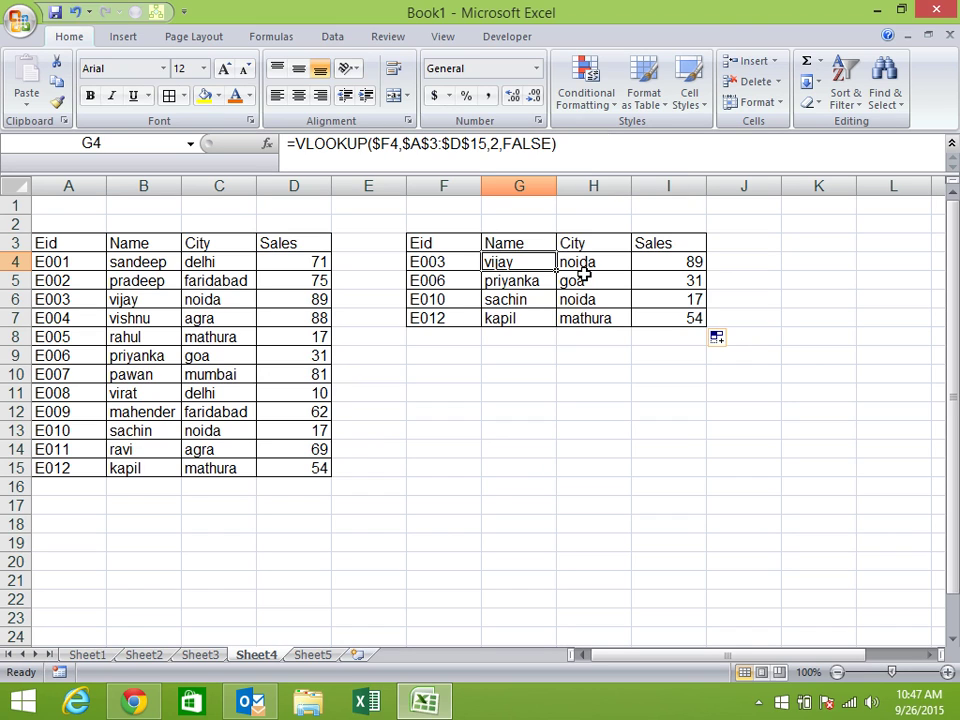
Clear the old lookup results in H4:I7 and G5:G7.
drag(585, 265, 669, 334)
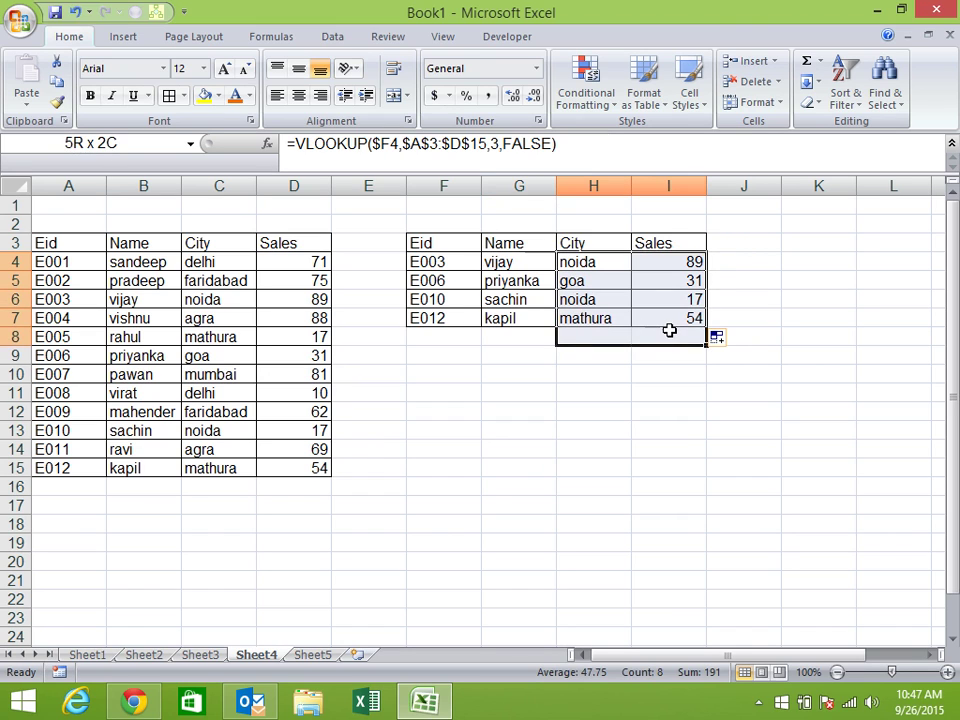
key(Delete)
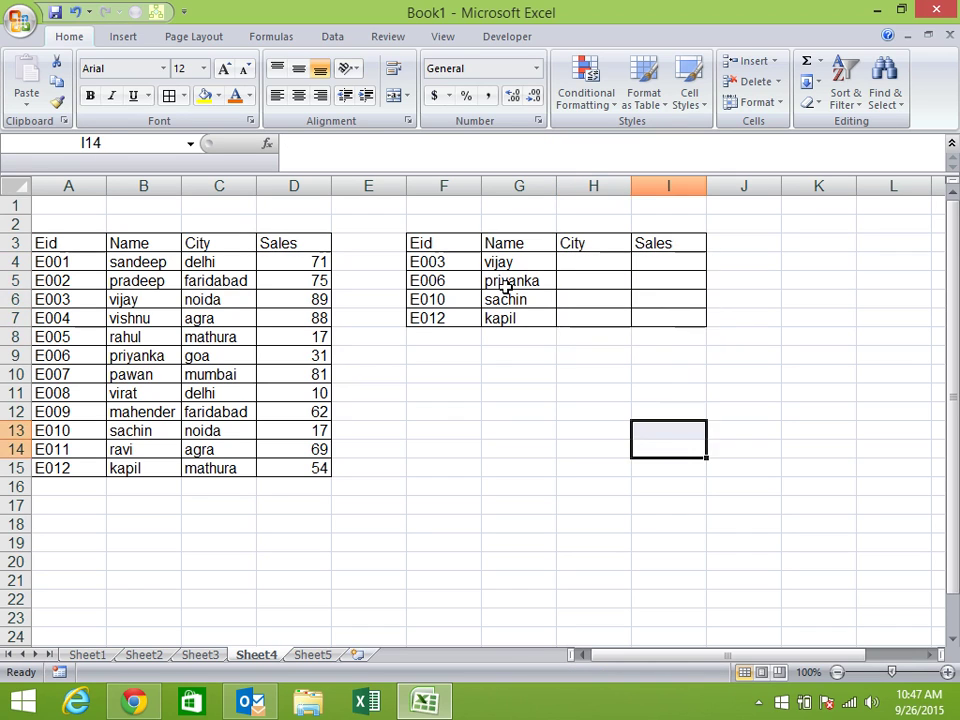
drag(508, 281, 529, 317)
key(Delete)
Change G4's VLOOKUP column index to the array constant {2,3,4}.
click(541, 258)
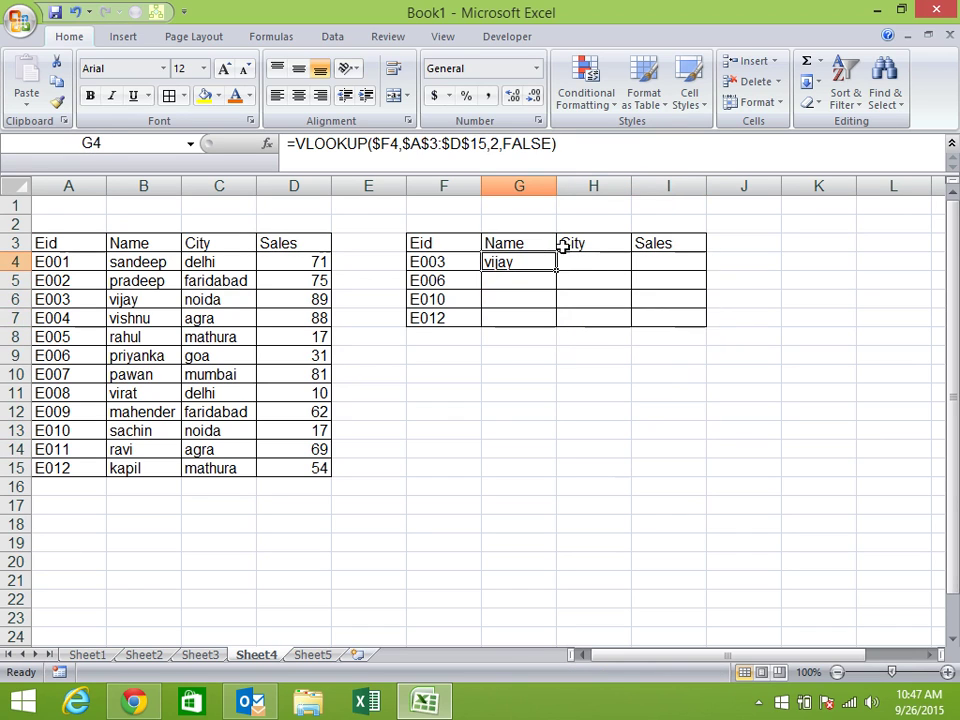
drag(544, 261, 681, 266)
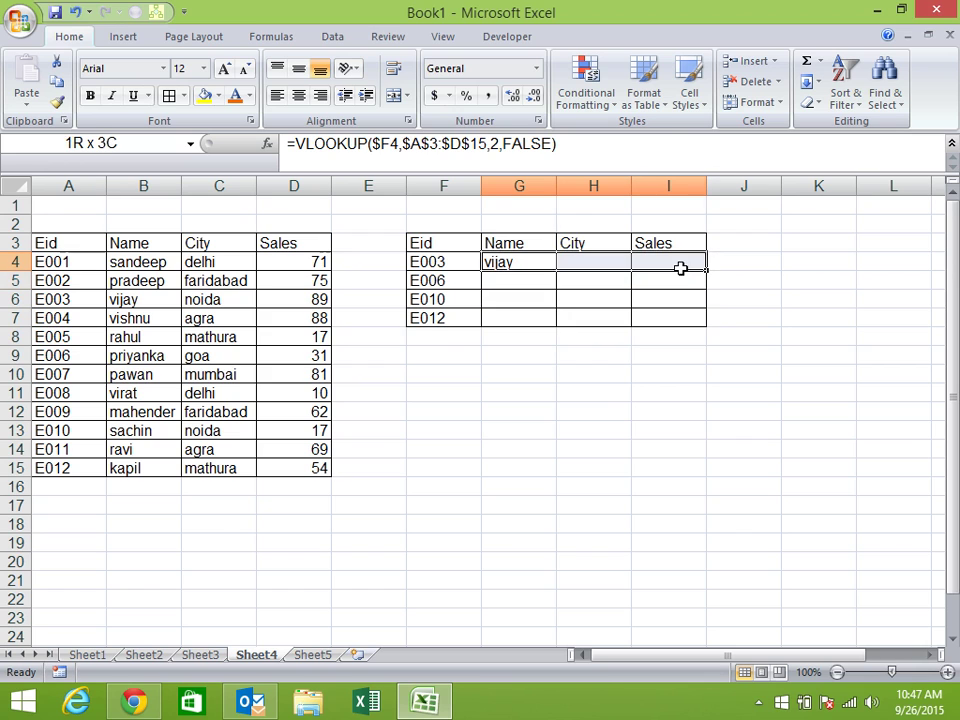
click(497, 145)
key(Left)
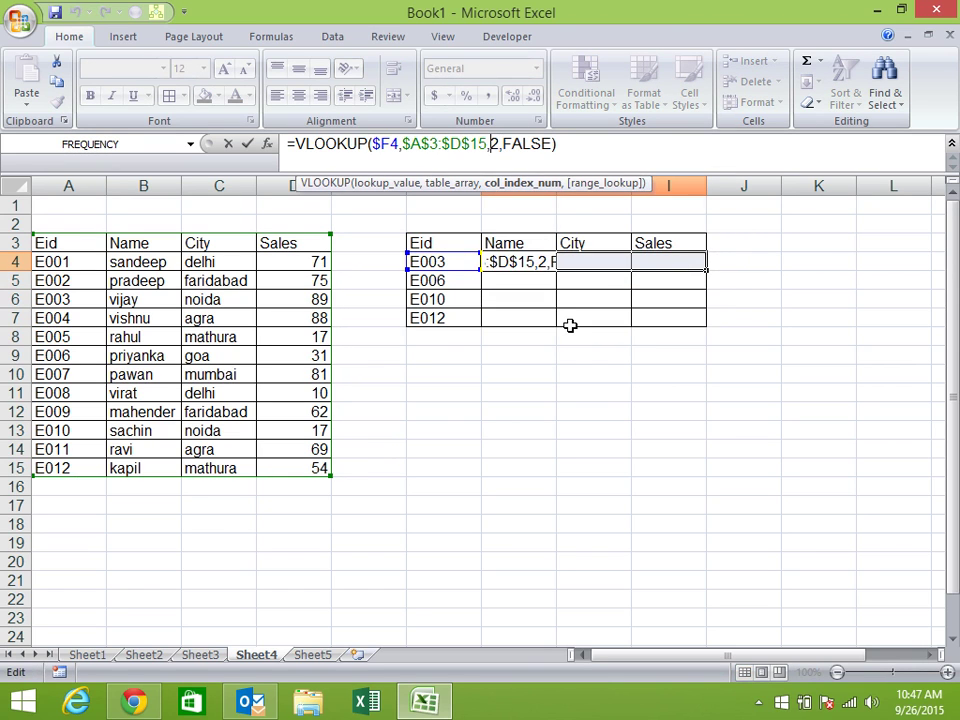
text({2,)
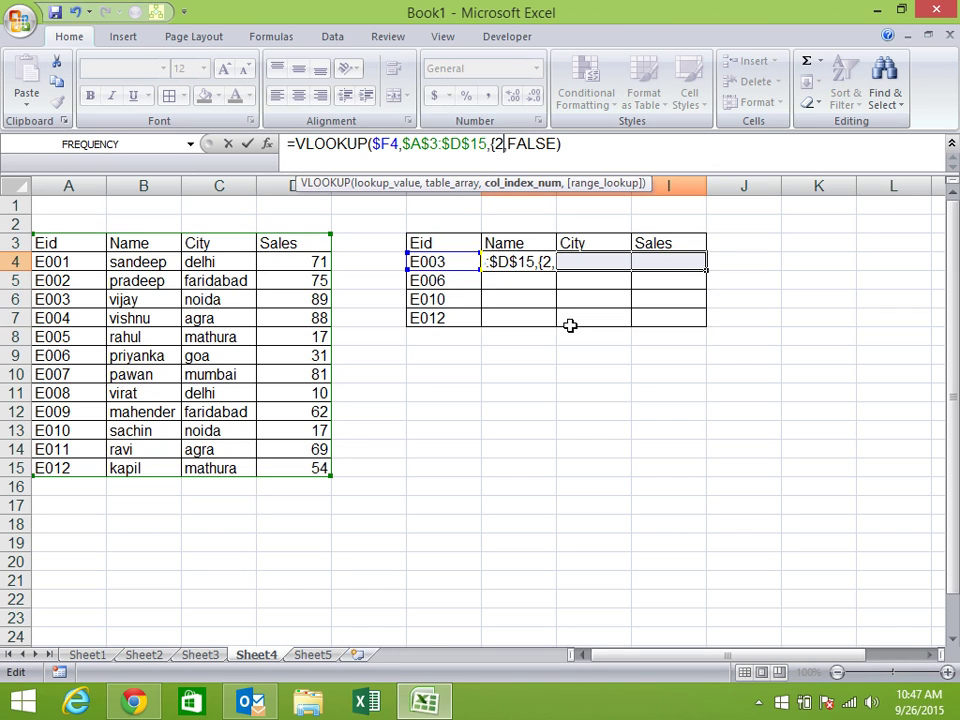
text(3,)
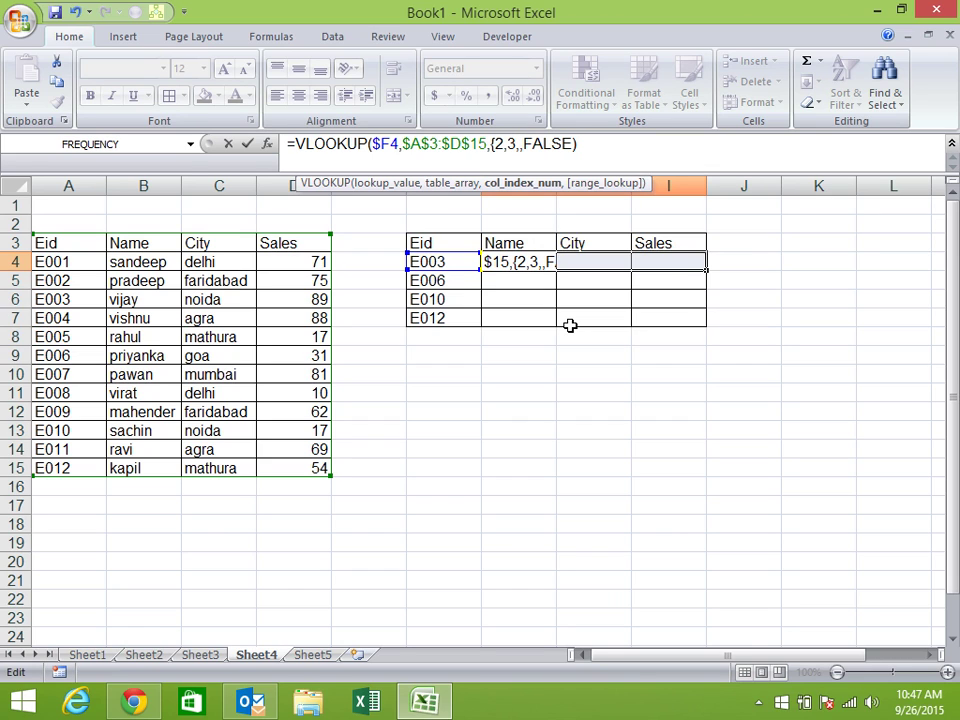
text(4)
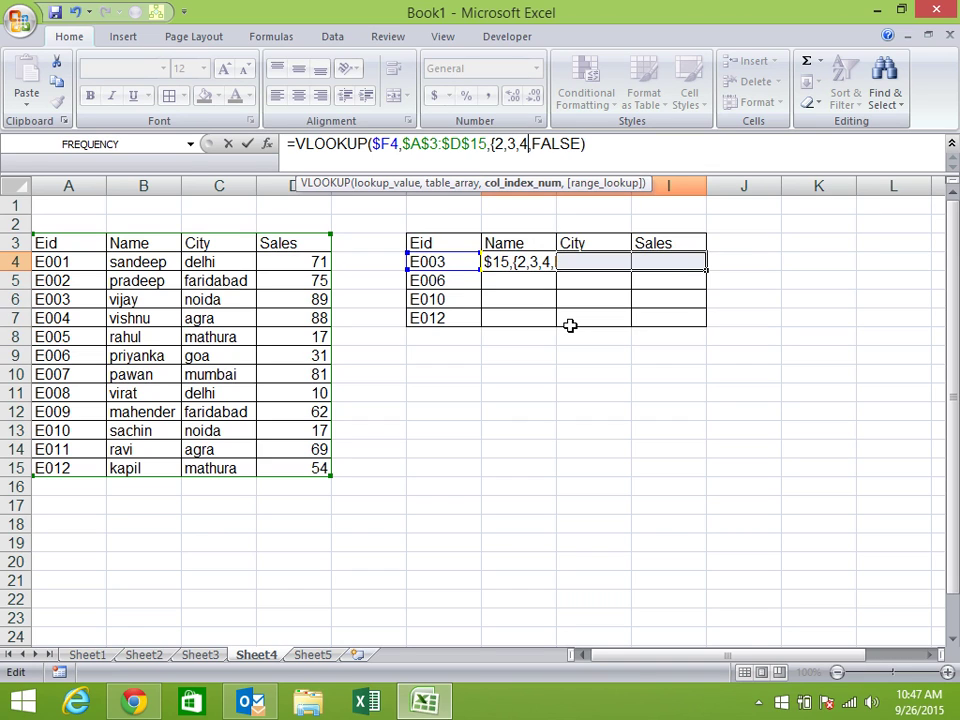
text(})
key(Return)
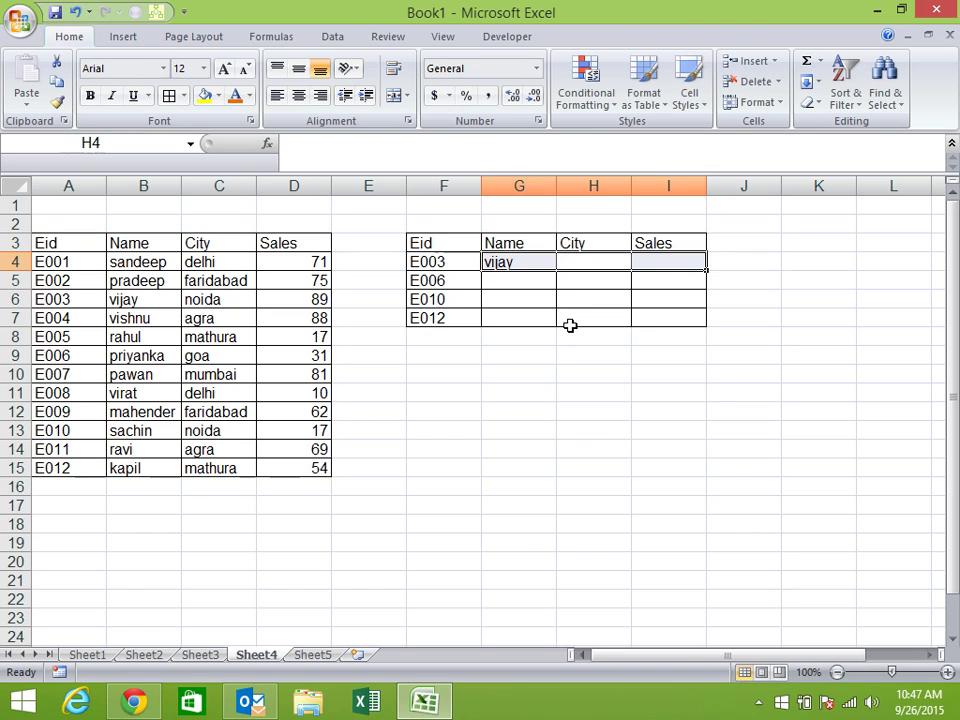
Enter the G4 formula as an array across G4:I4 with Ctrl+Shift+Enter, returning vijay, noida, 89.
double_click(538, 262)
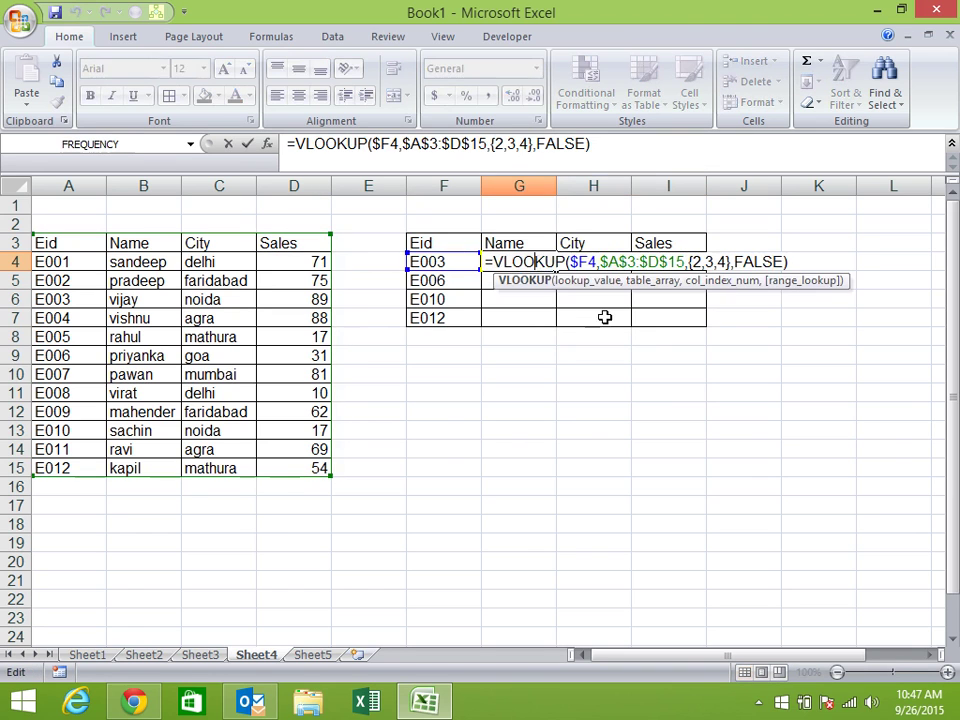
key(Escape)
drag(548, 258, 676, 264)
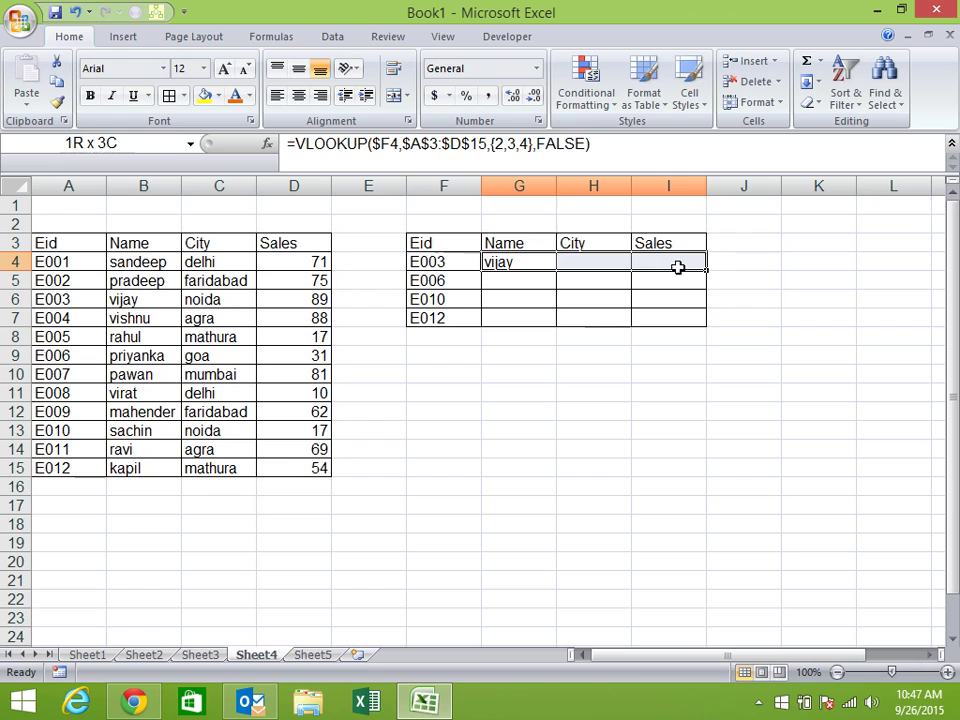
key(F2)
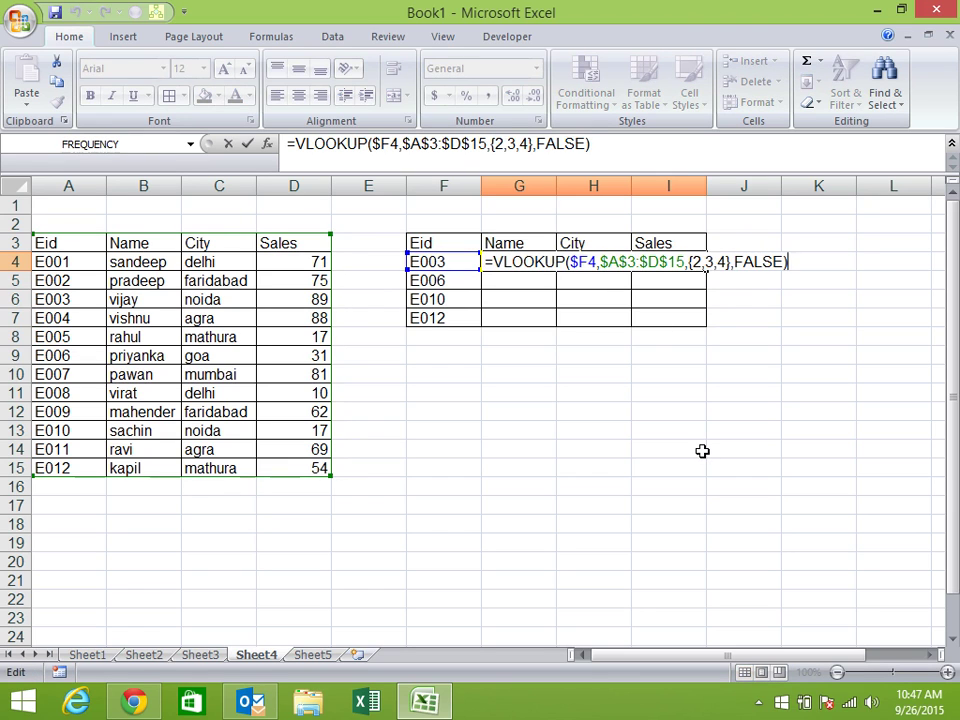
key(ctrl+shift+Return)
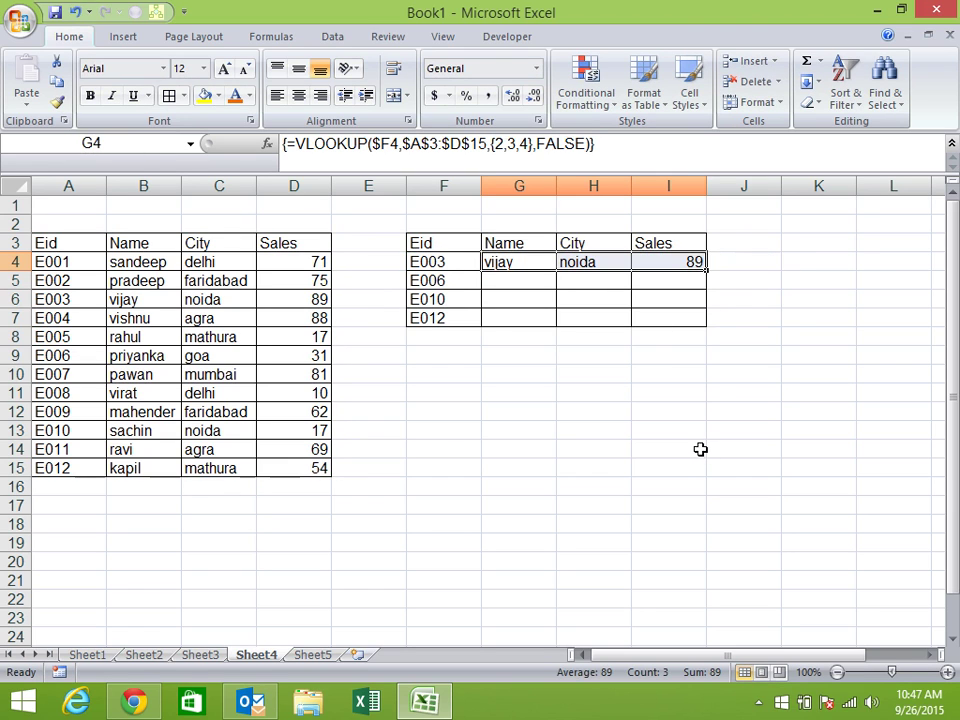
Fill the array VLOOKUP down to row 7, then dismiss the warning about deleting part of an array.
double_click(707, 269)
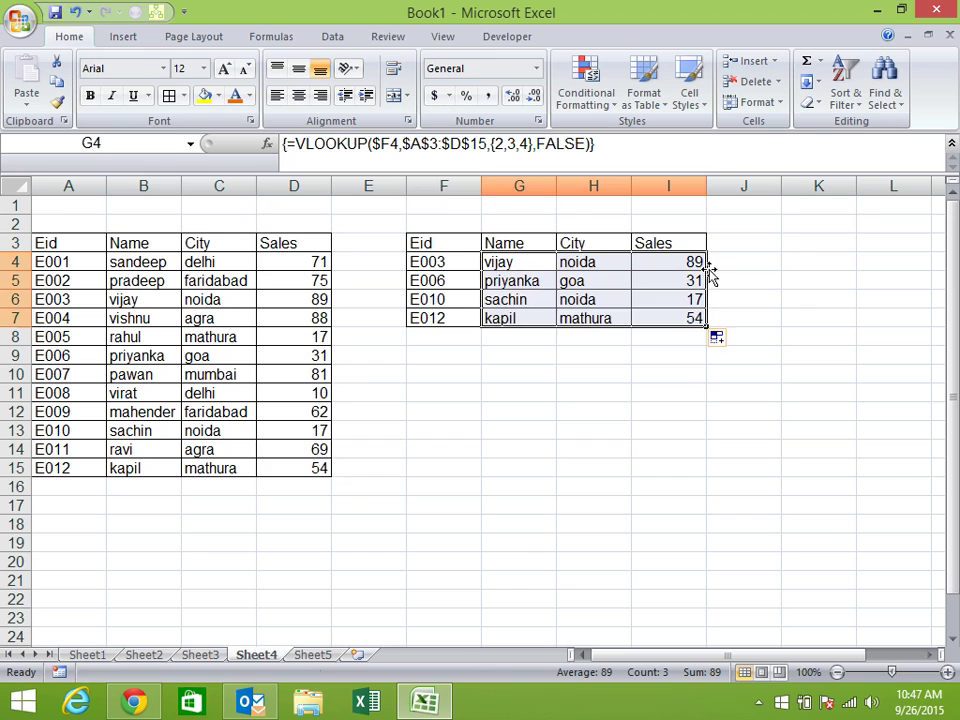
click(600, 264)
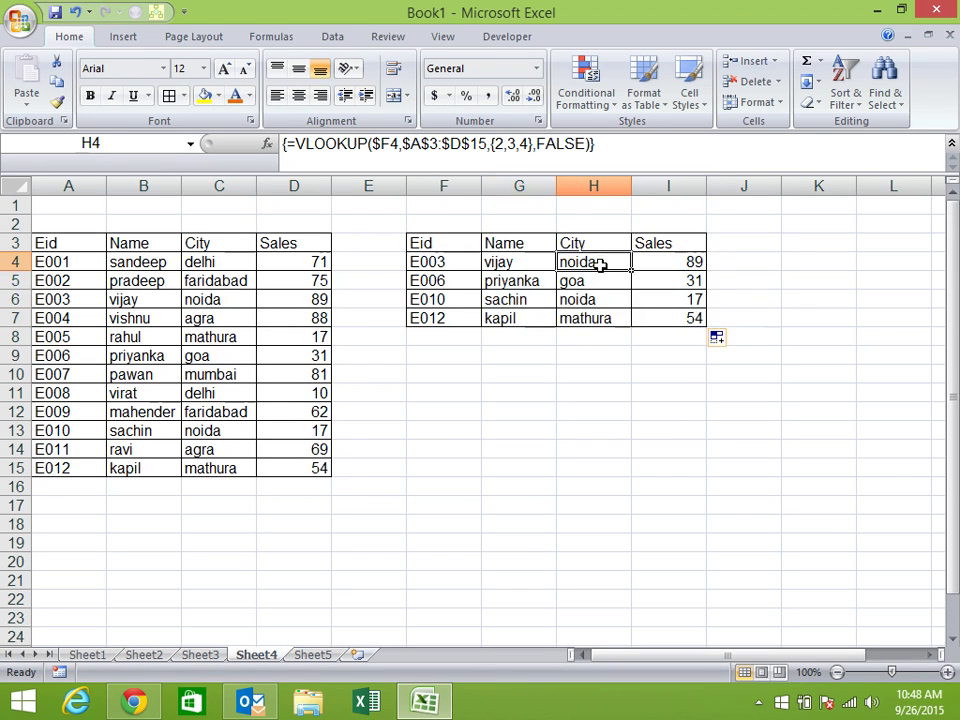
key(Delete)
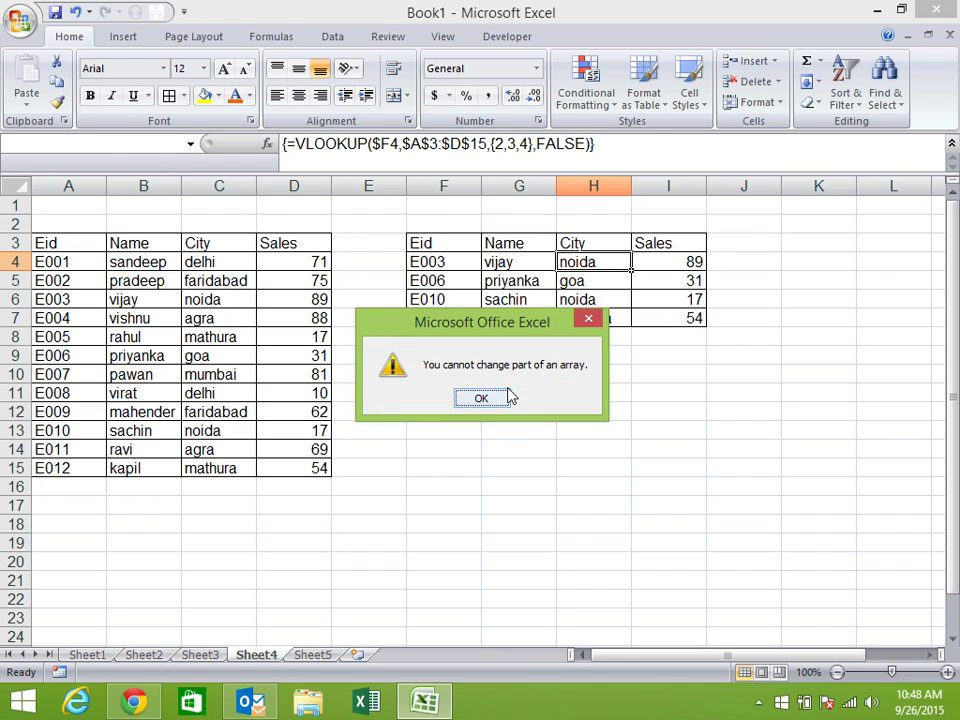
click(499, 400)
mouse_move(514, 265)
mouse_down()
mouse_move(773, 267)
mouse_move(692, 258)
mouse_up()
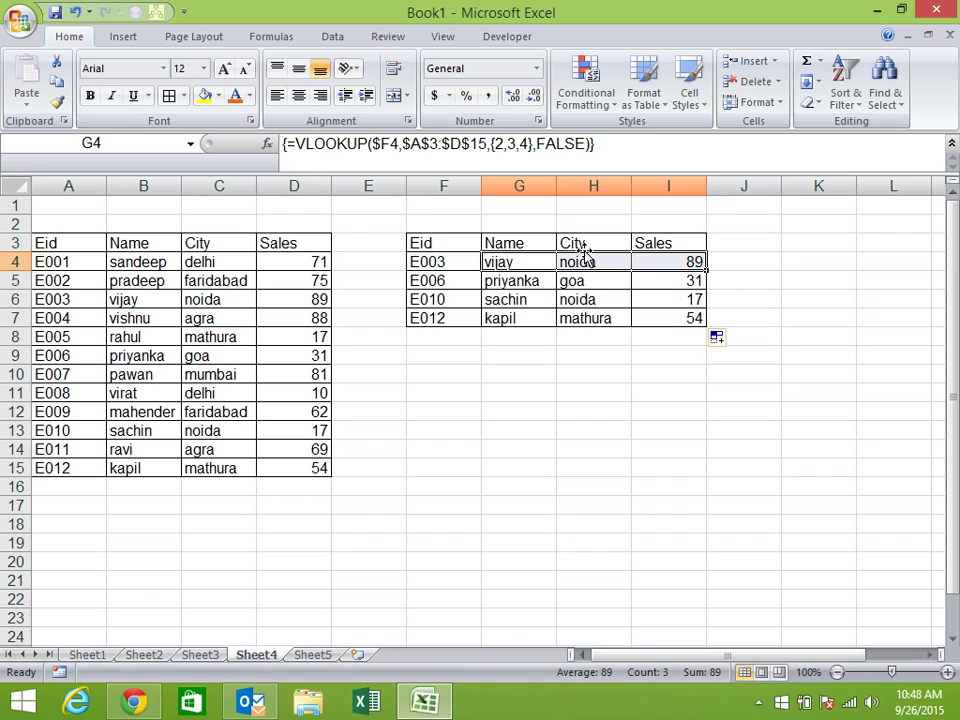
Undo the fill-down so rows 5–7 are empty again, dismissing the partial-array warning.
key(Delete)
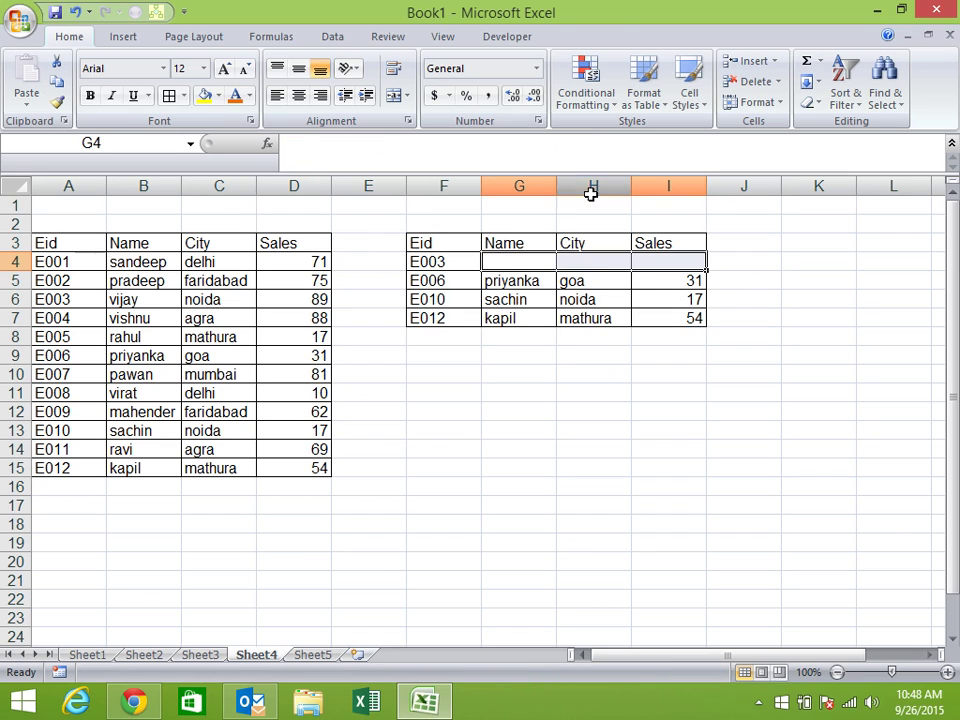
key(ctrl+z)
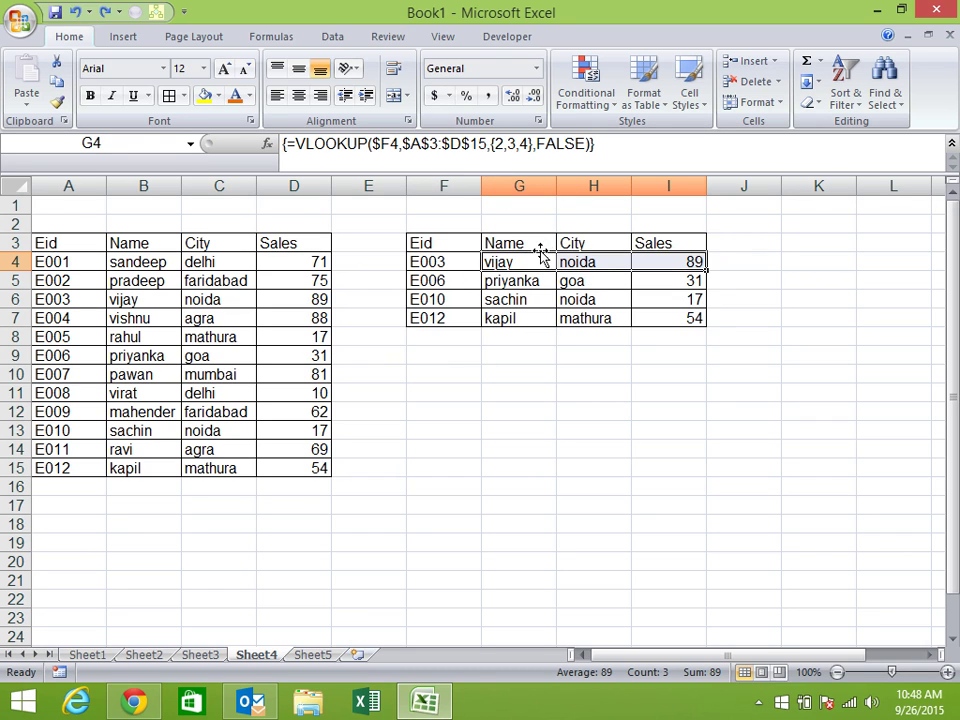
click(540, 260)
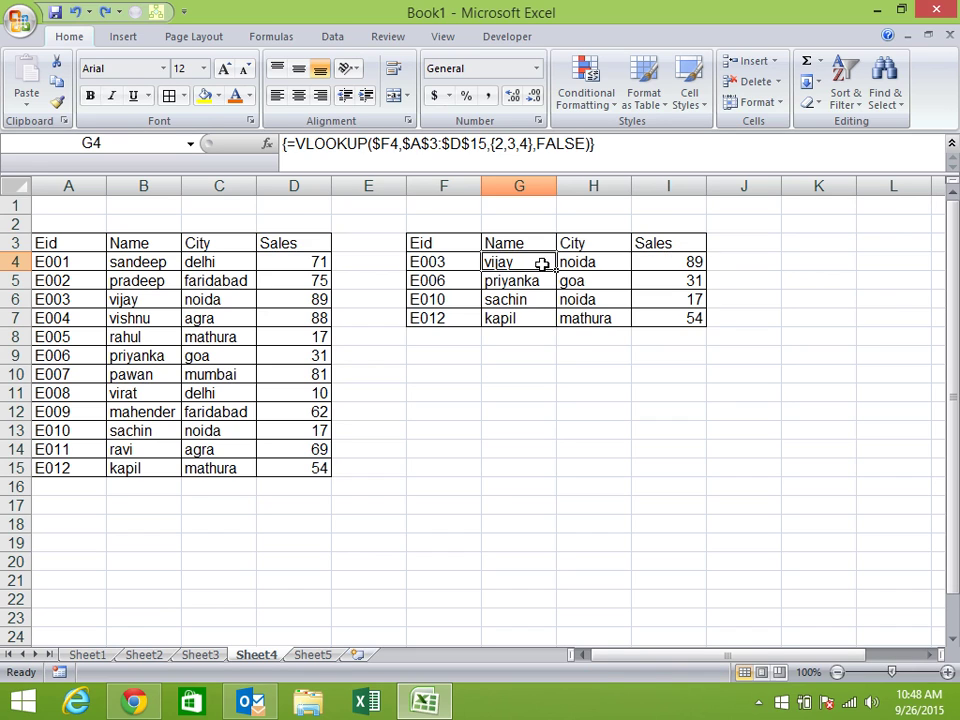
key(ctrl+z)
drag(574, 261, 694, 271)
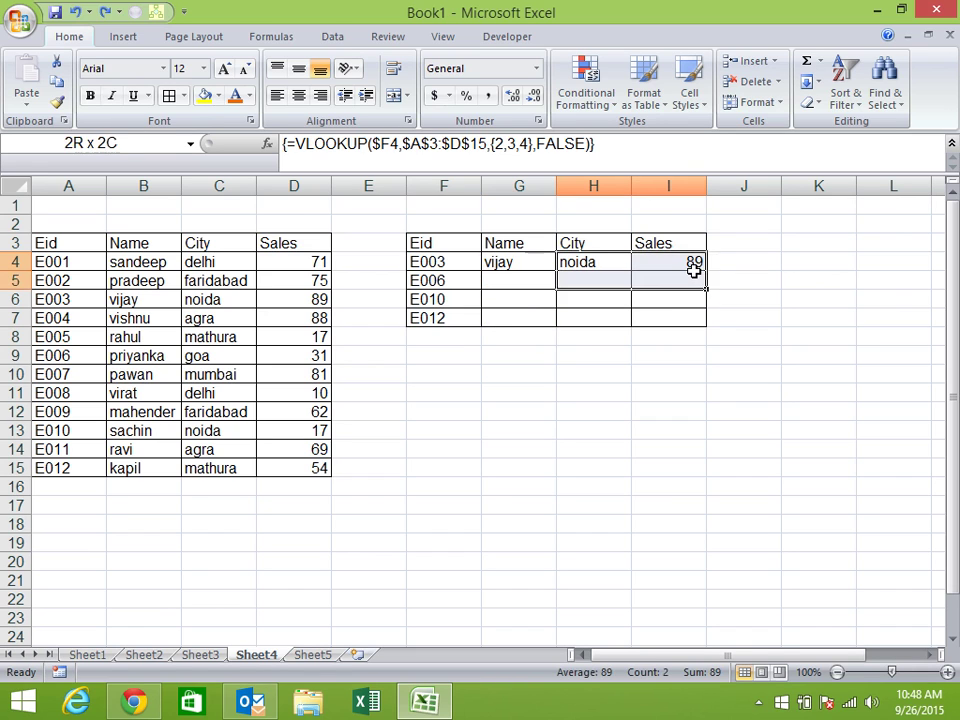
key(Delete)
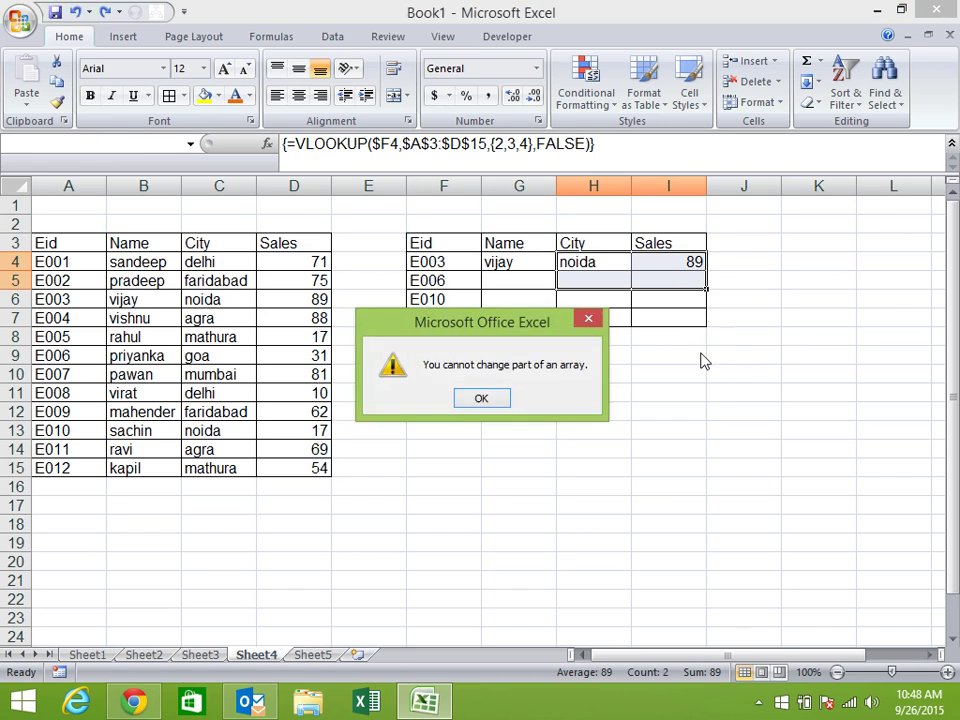
click(483, 397)
Re-confirm the {2,3,4} array formula across G4:I4, then clear the E003 results.
click(538, 260)
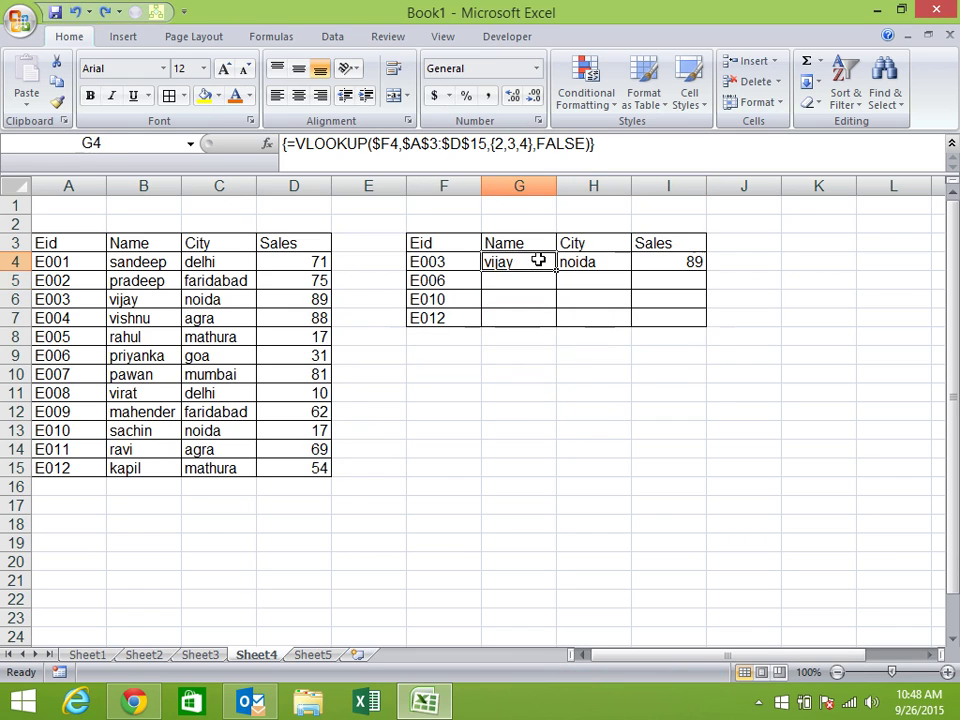
drag(538, 260, 613, 258)
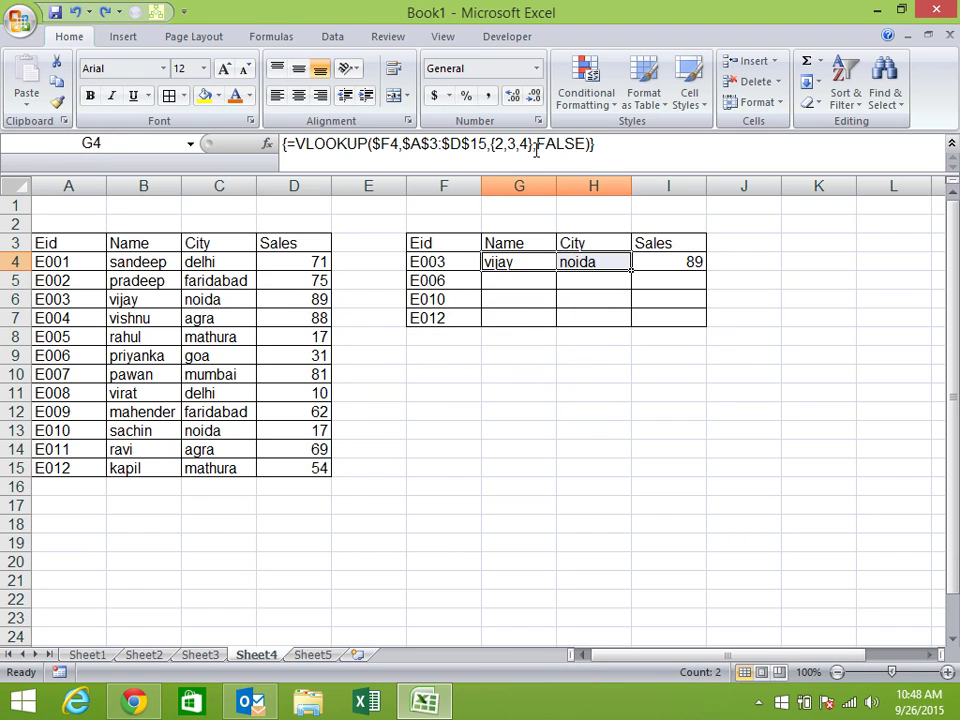
drag(619, 258, 685, 261)
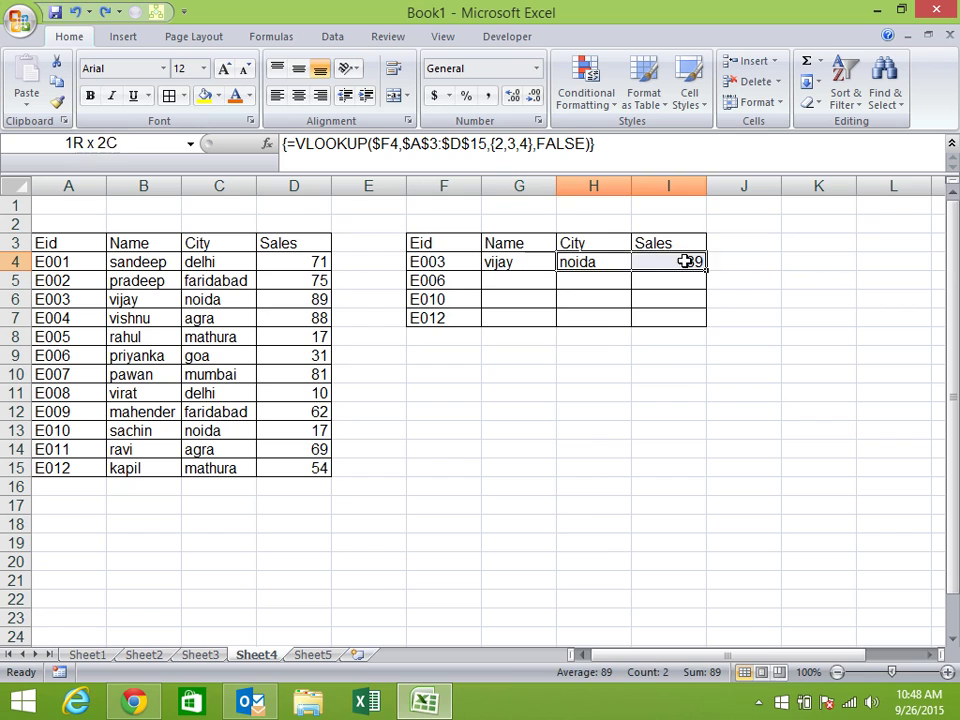
key(F2)
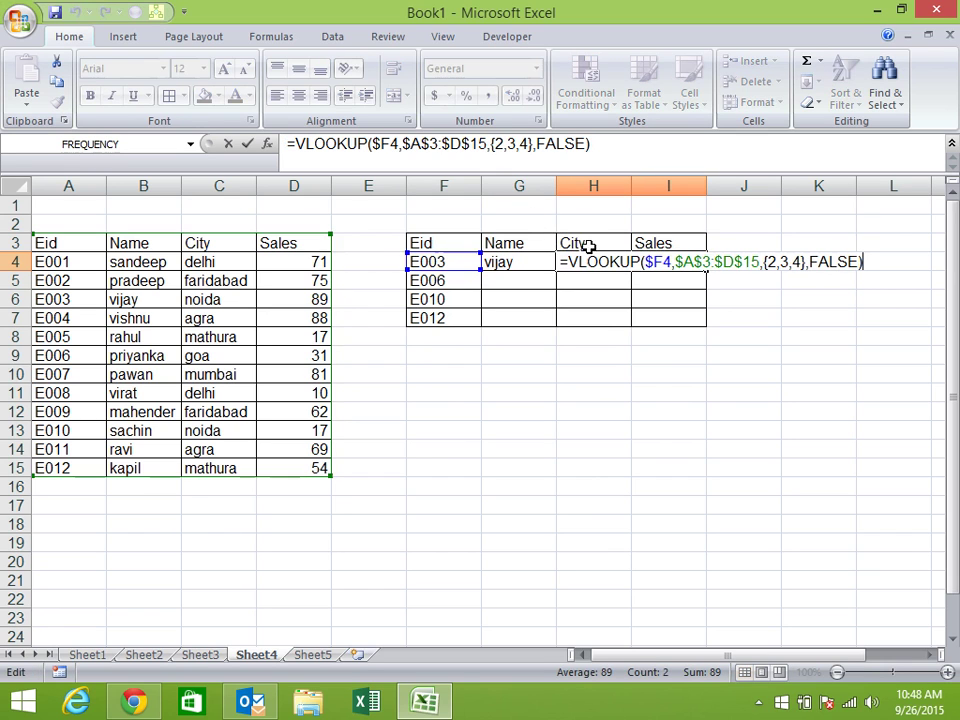
key(Return)
key(Return)
key(ctrl+shift+Return)
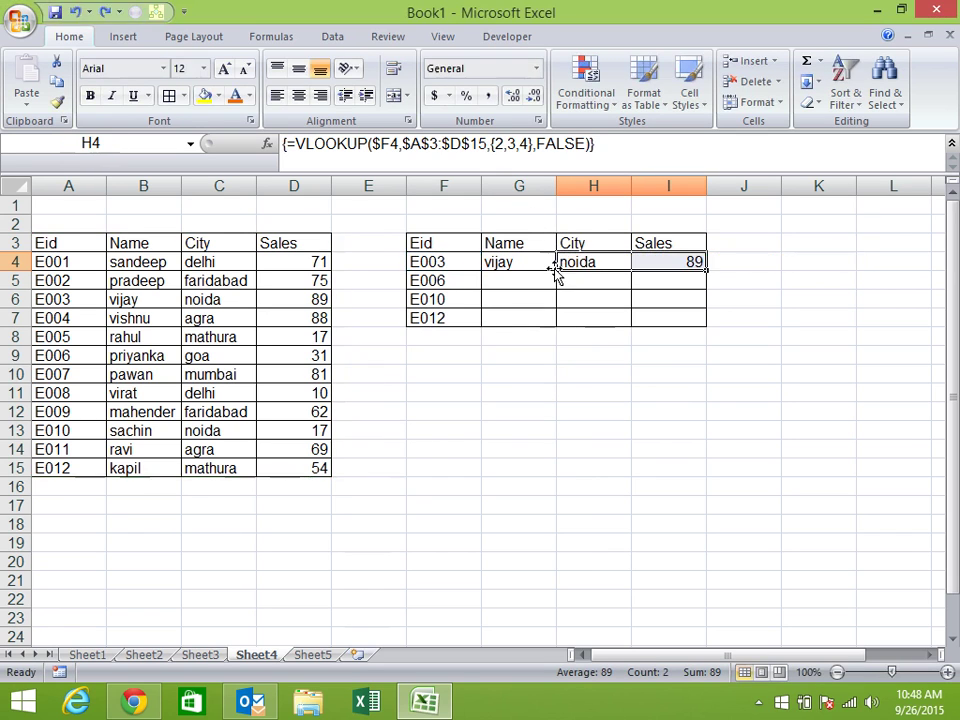
drag(540, 261, 690, 263)
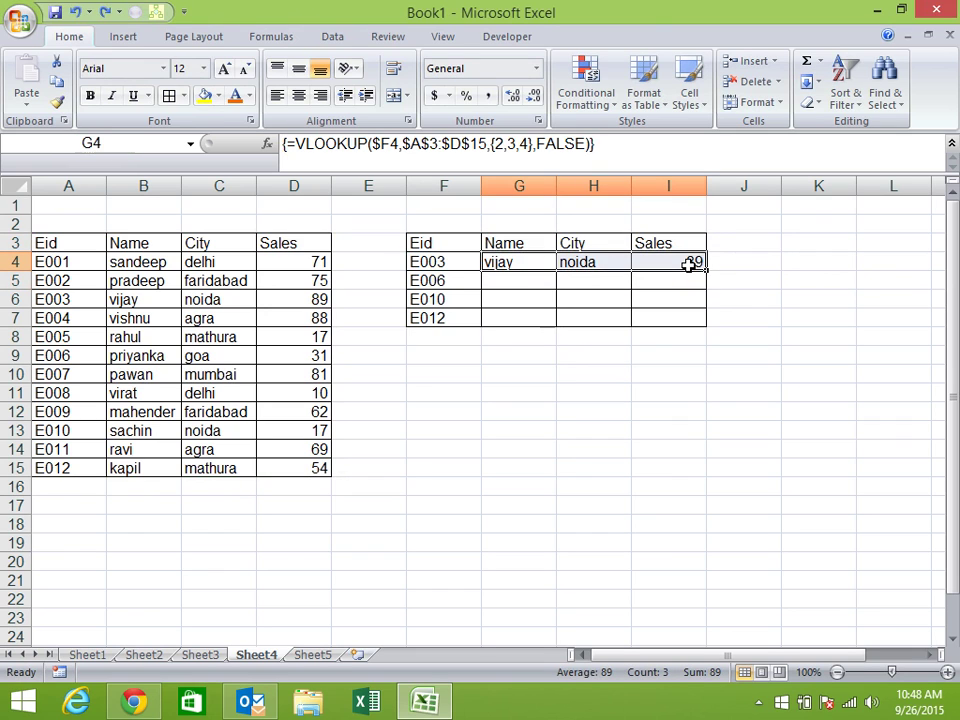
key(Delete)
Copy the Eid/Name/City/Sales table A3:D15 into A1 of a new workbook, Book2, and start saving.
click(621, 407)
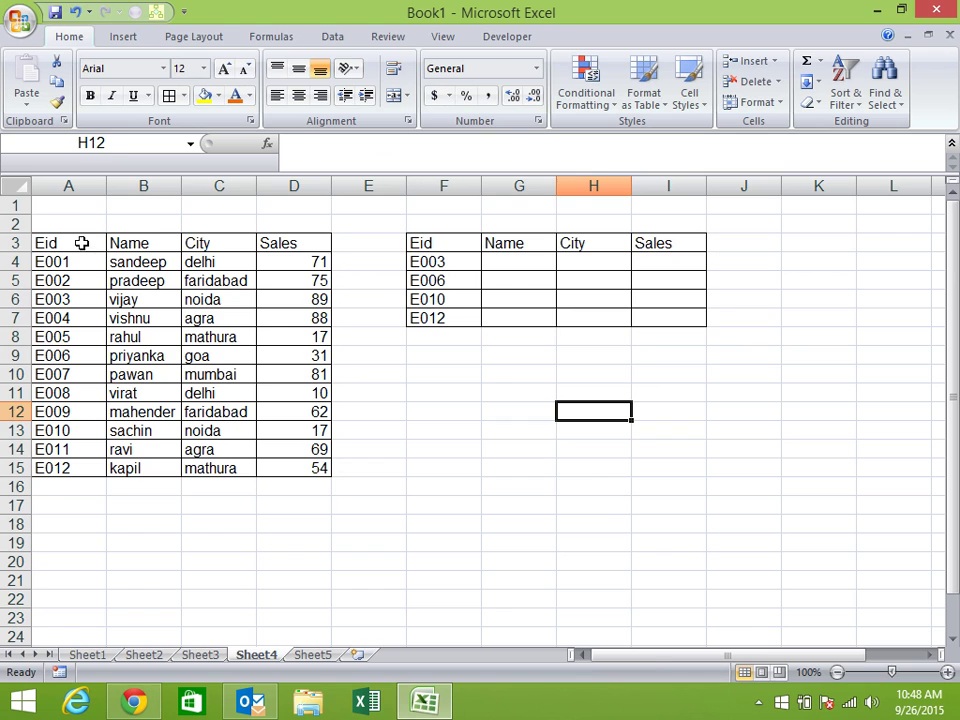
drag(81, 243, 282, 466)
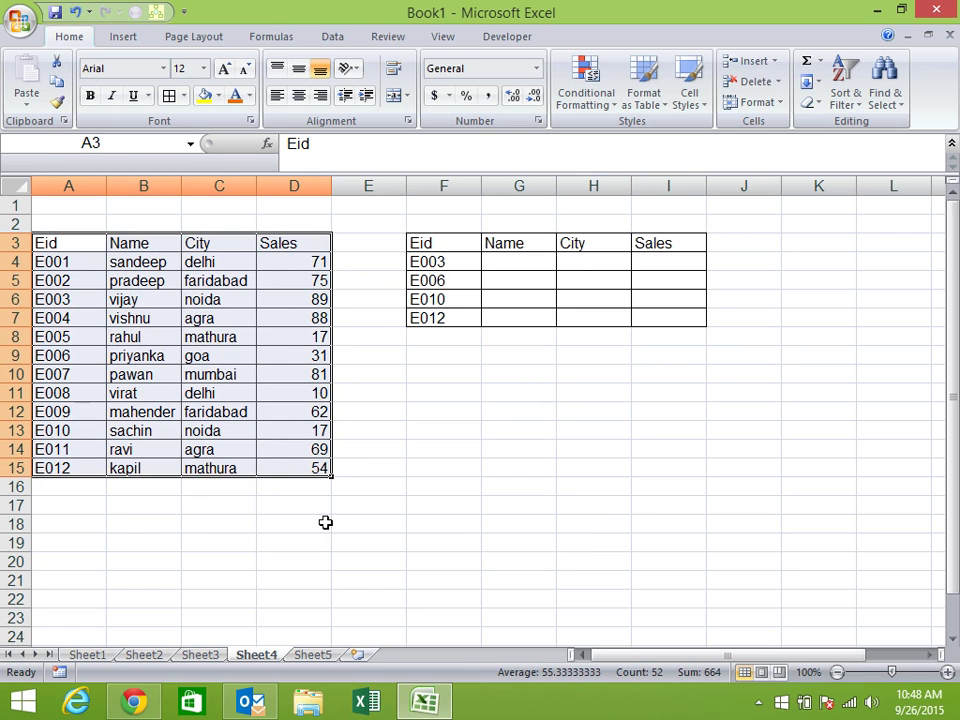
key(ctrl+c)
key(ctrl+n)
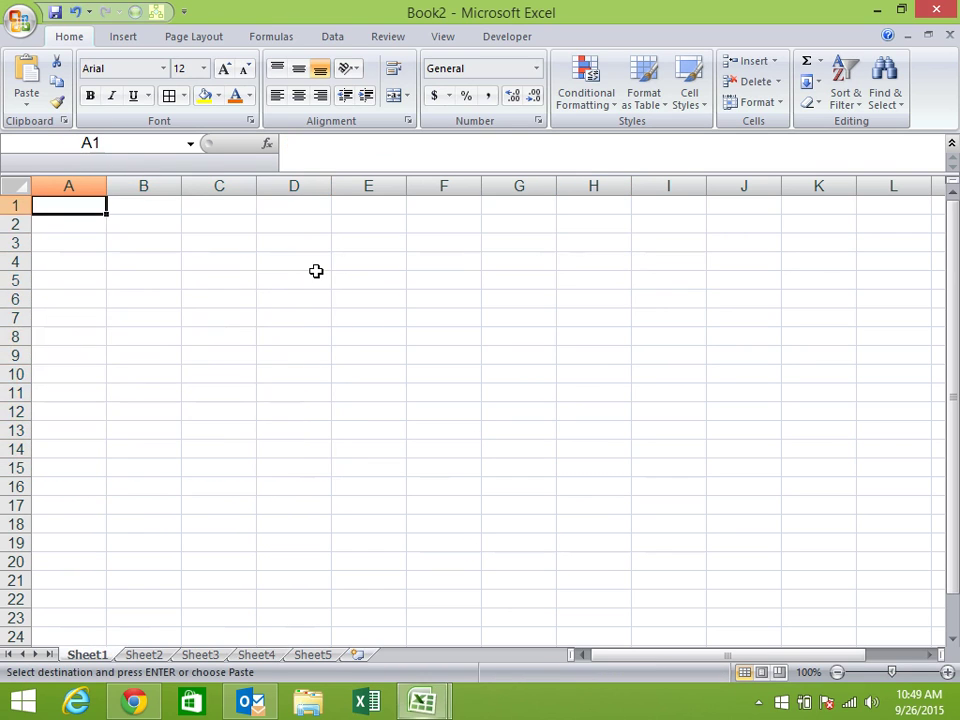
key(ctrl+v)
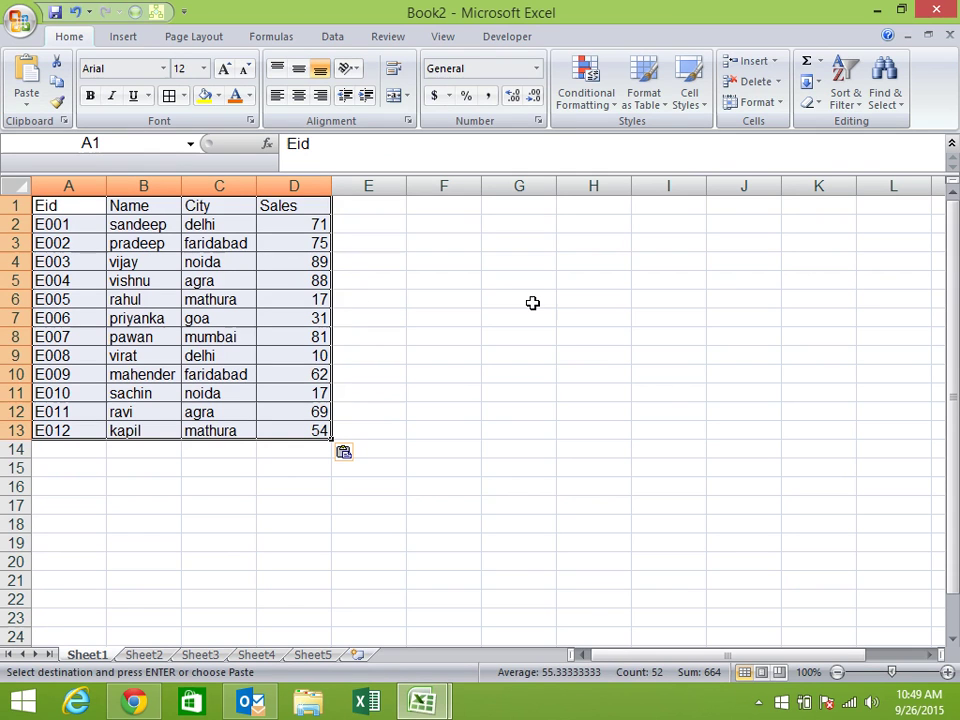
key(Escape)
key(ctrl+s)
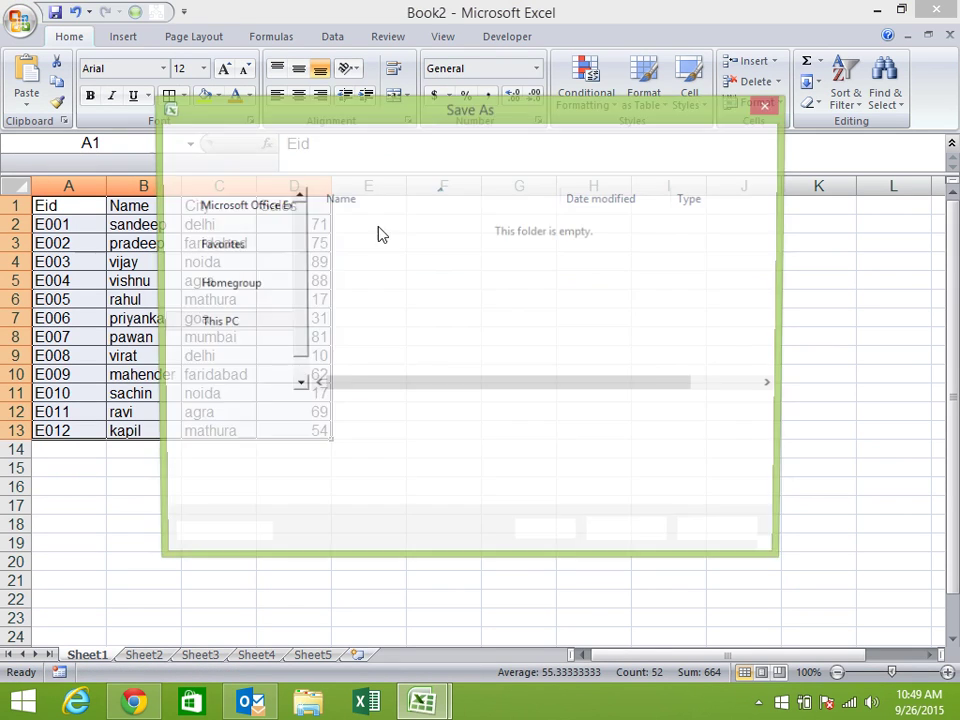
Save Book2 on the Desktop as data.xlsm, confirming replacement of the existing file.
click(259, 240)
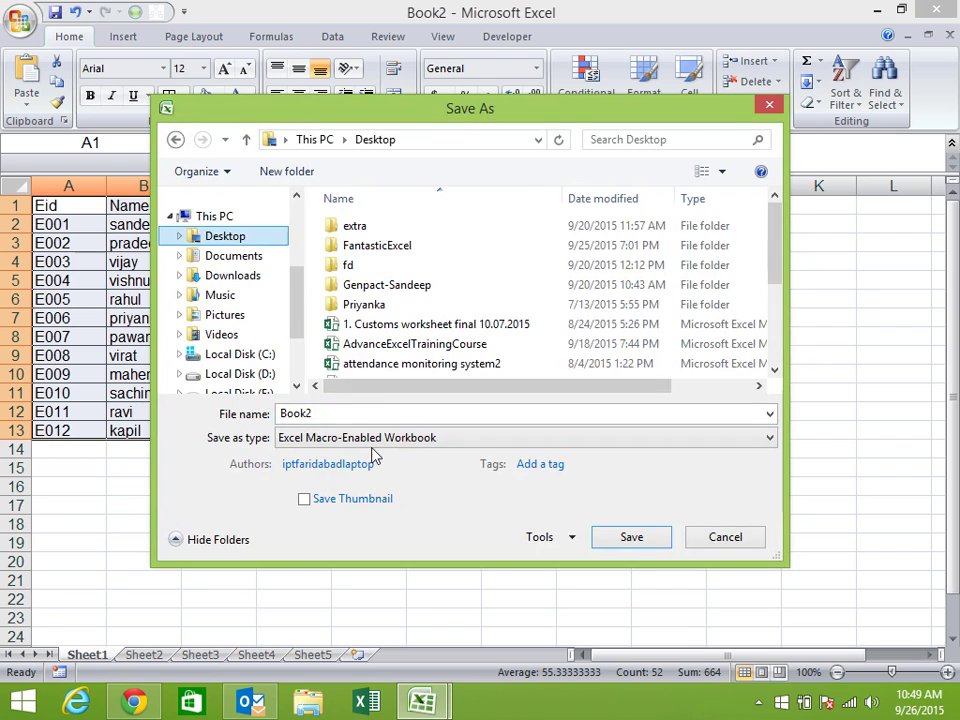
double_click(364, 412)
text(dat)
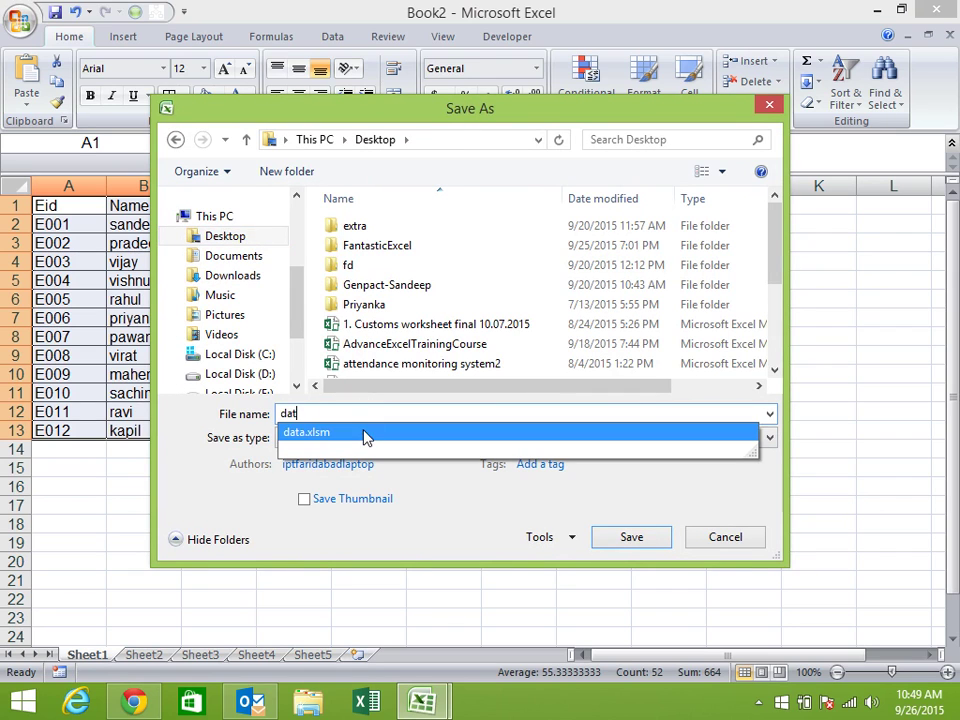
click(365, 437)
click(617, 538)
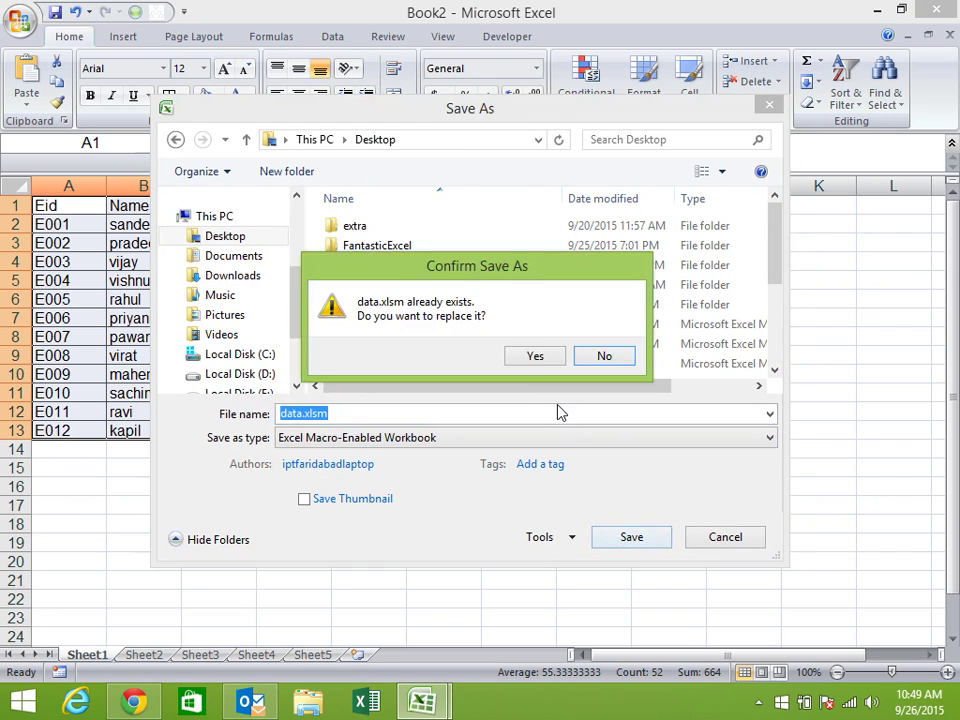
click(531, 357)
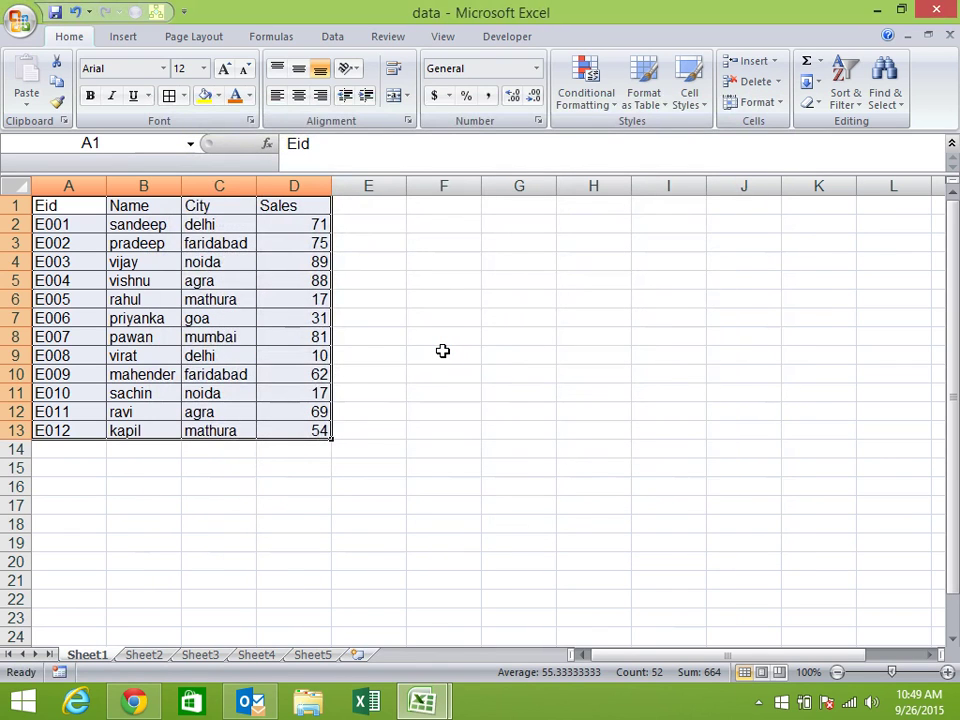
click(442, 351)
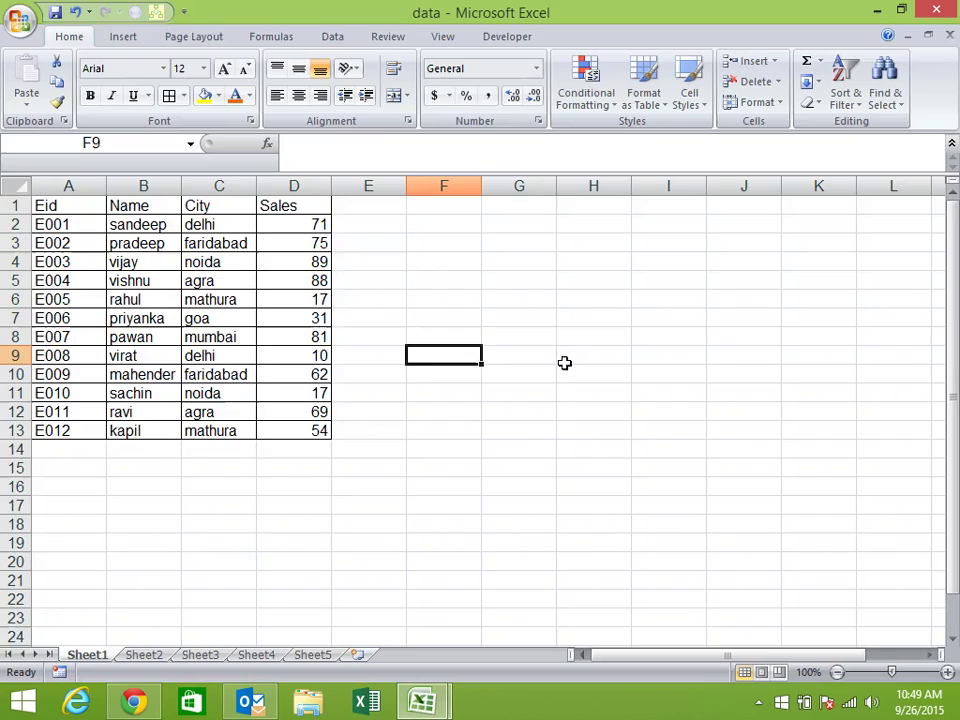
In Book1 cell G4, start a VLOOKUP with F4 as the lookup value.
mouse_move(424, 700)
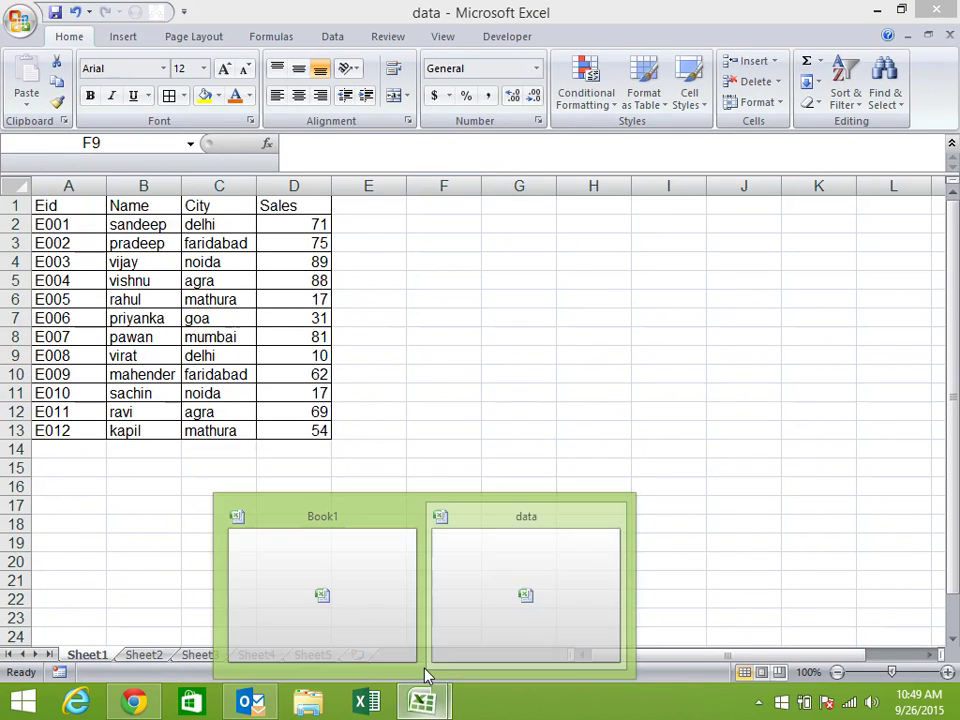
click(375, 574)
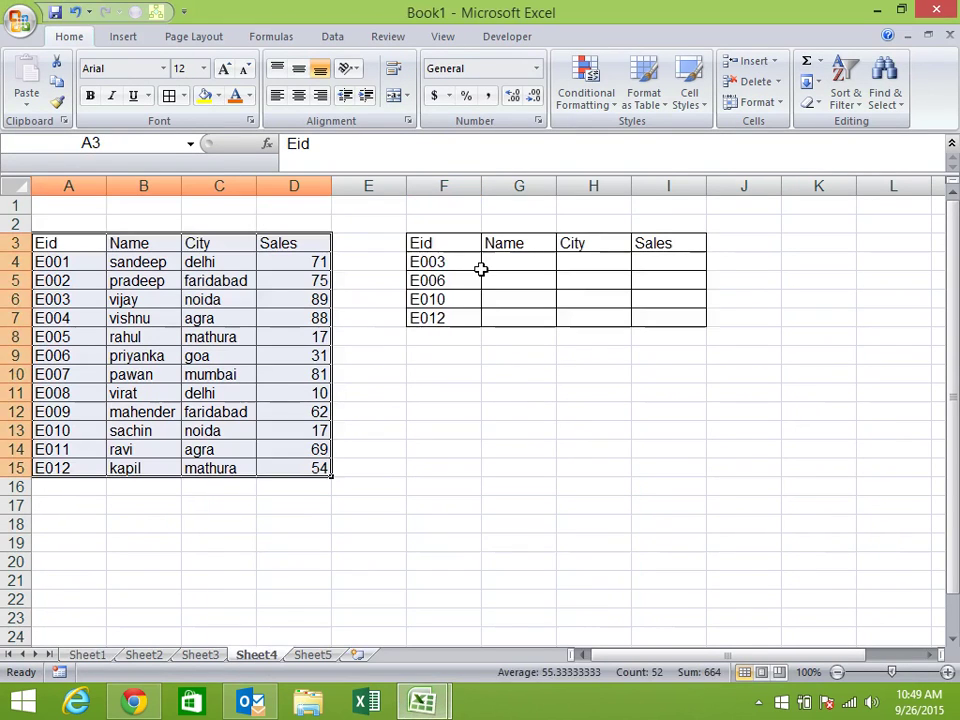
click(491, 261)
text(=vl)
key(Tab)
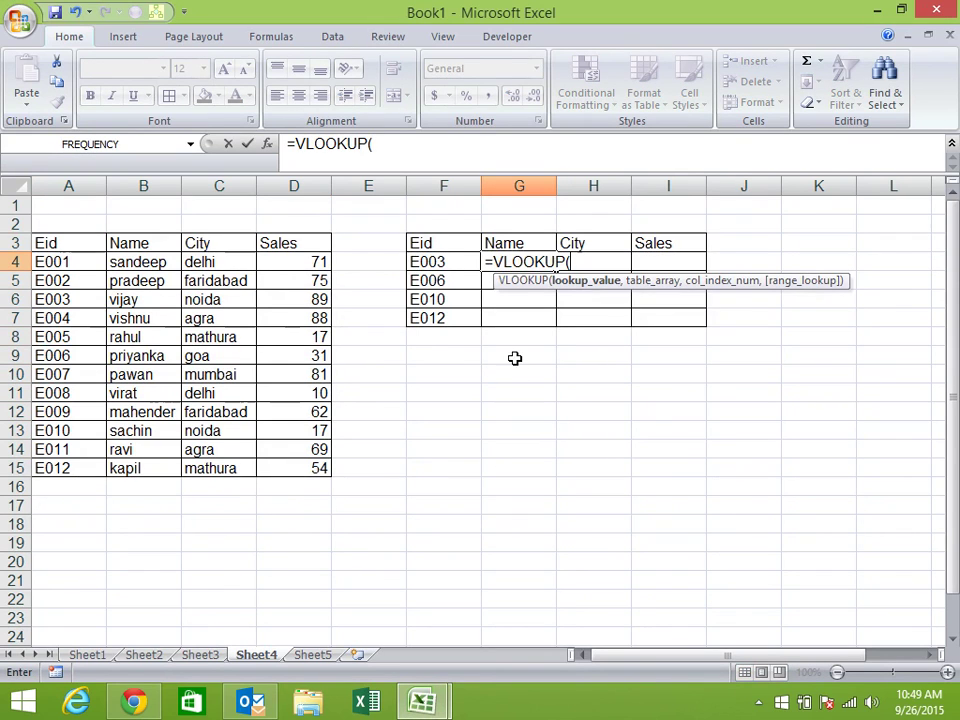
click(443, 263)
text(,)
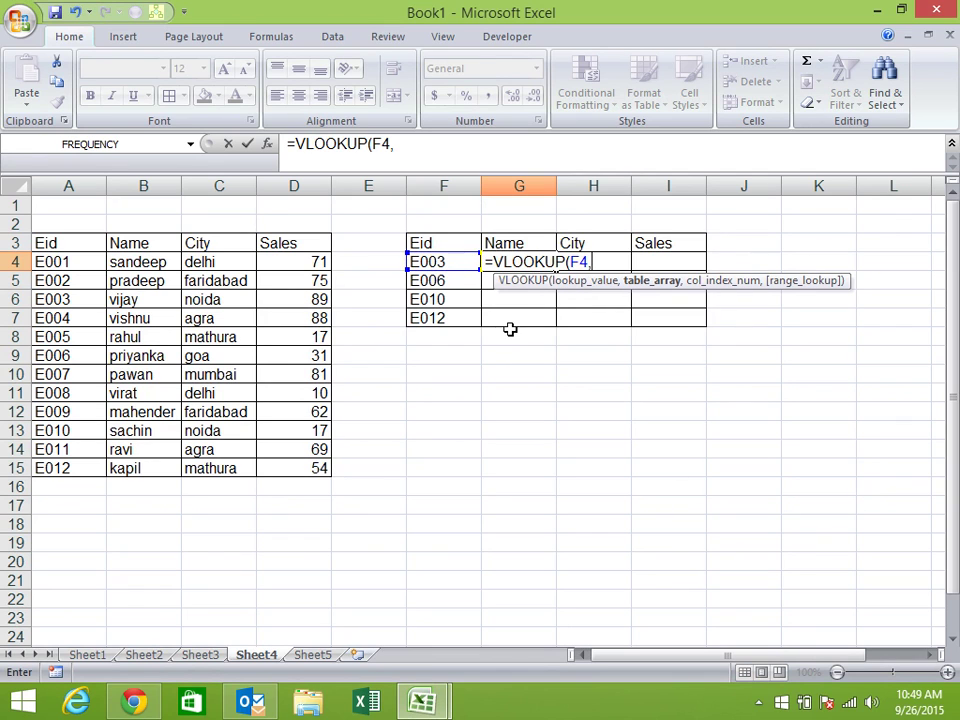
Use data.xlsm Sheet1 $A$1:$D$13 as the range, with column 2 and exact match, returning vijay.
key(ctrl+Tab)
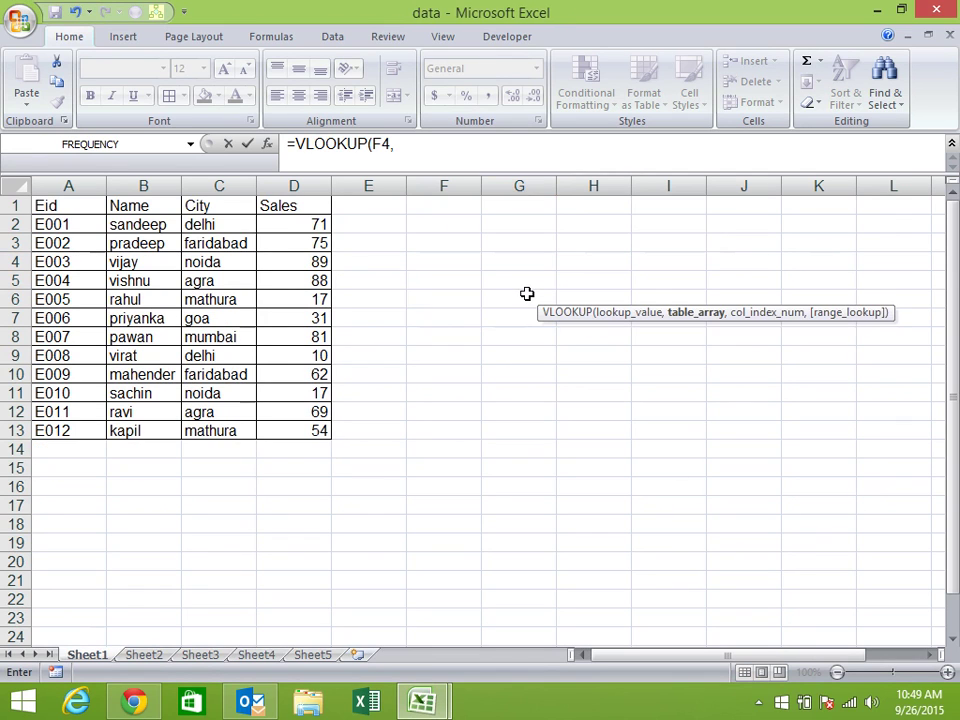
drag(100, 206, 281, 429)
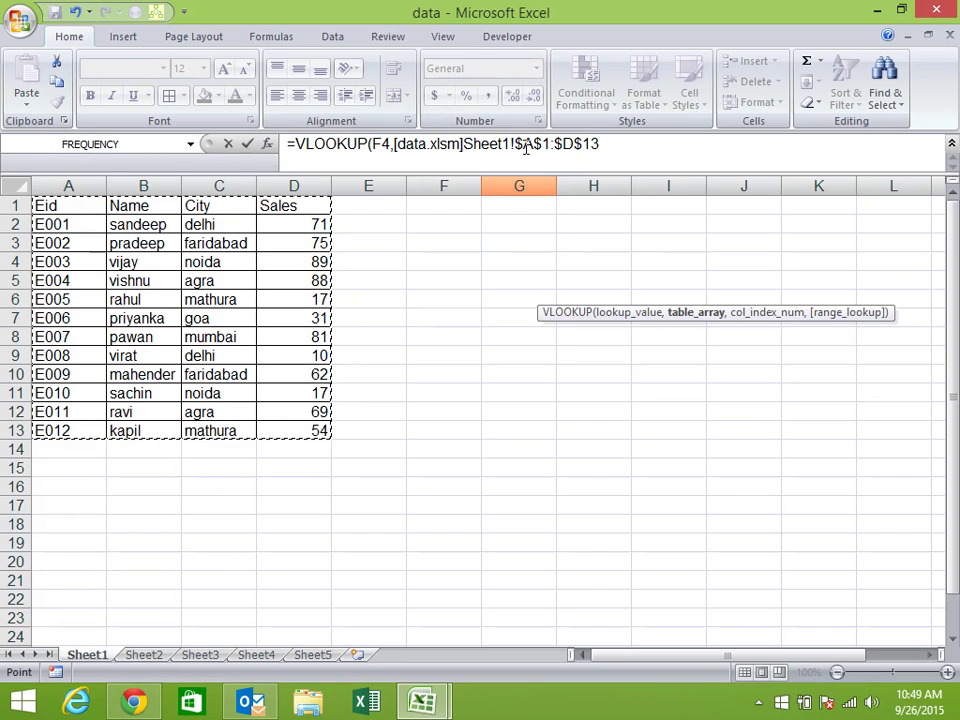
click(616, 143)
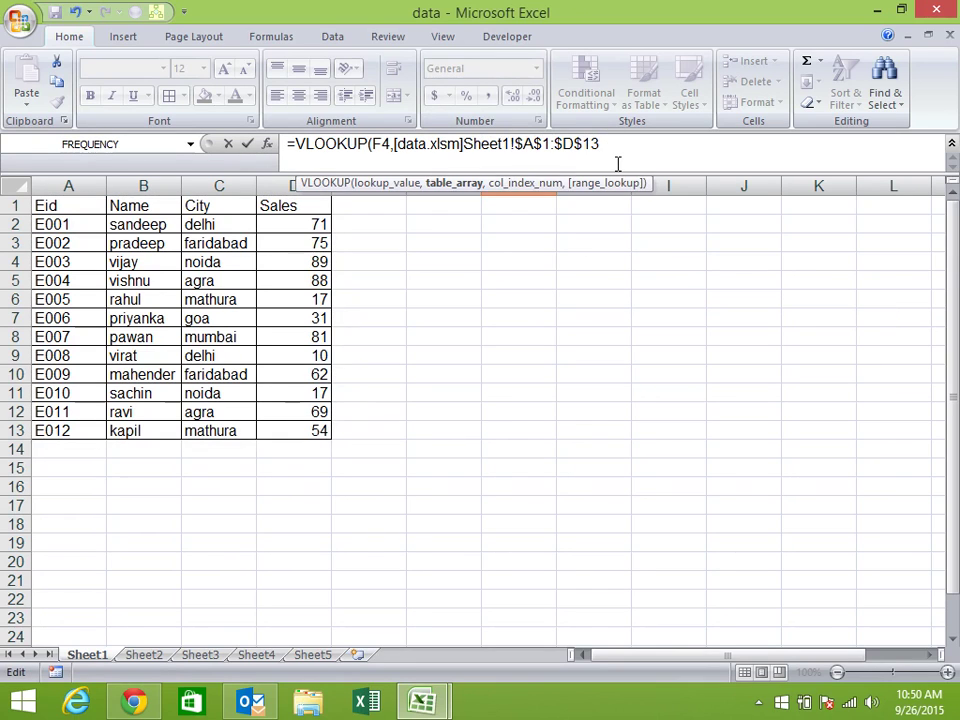
text(,)
text(2,)
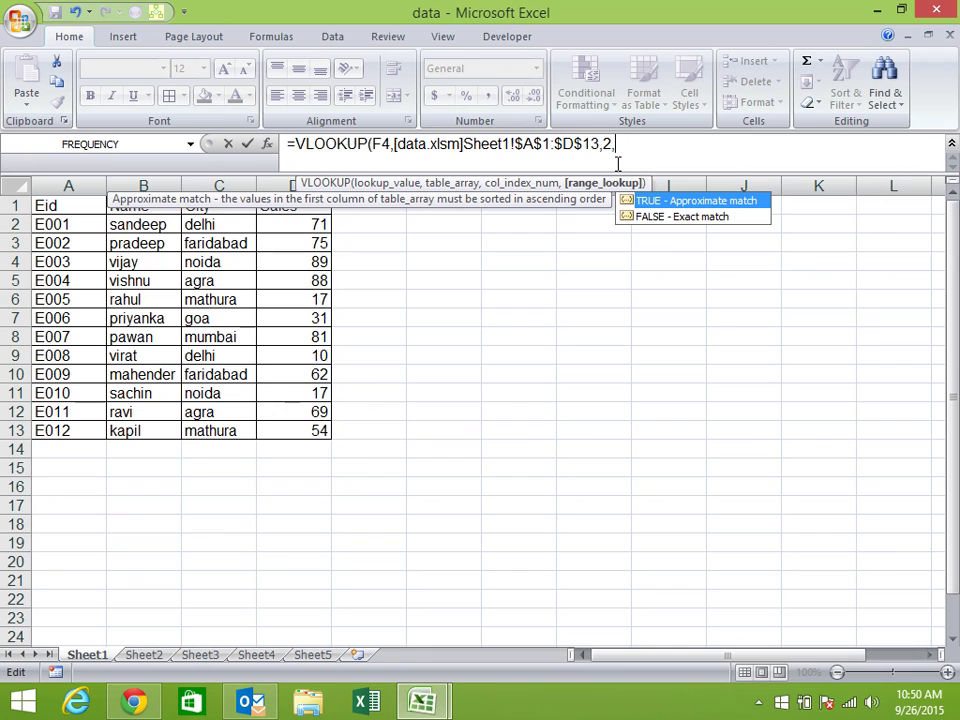
text(0))
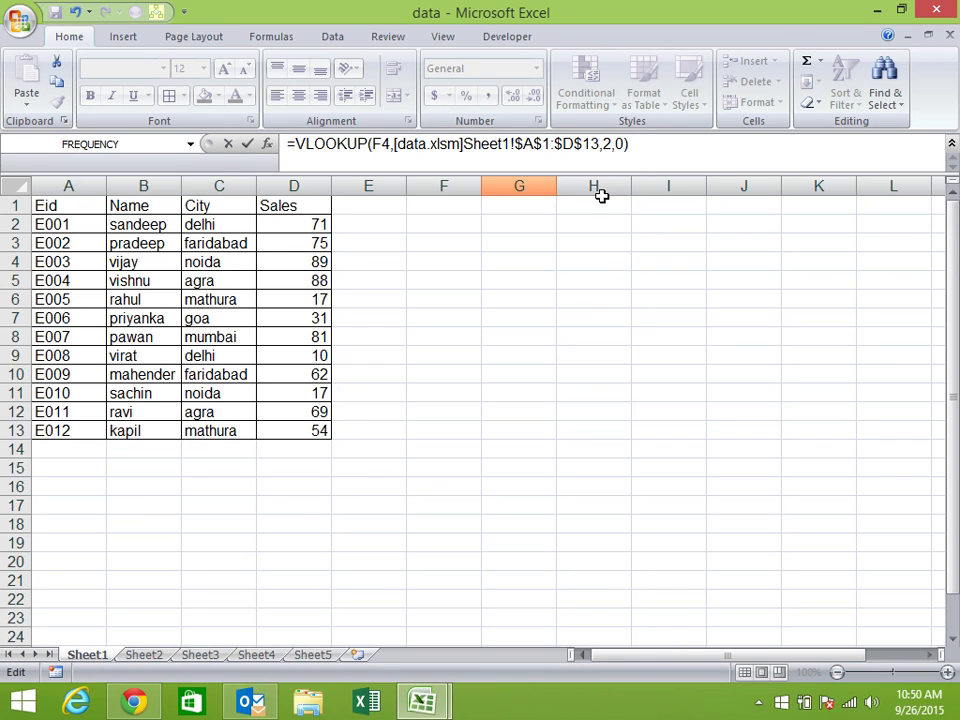
key(Return)
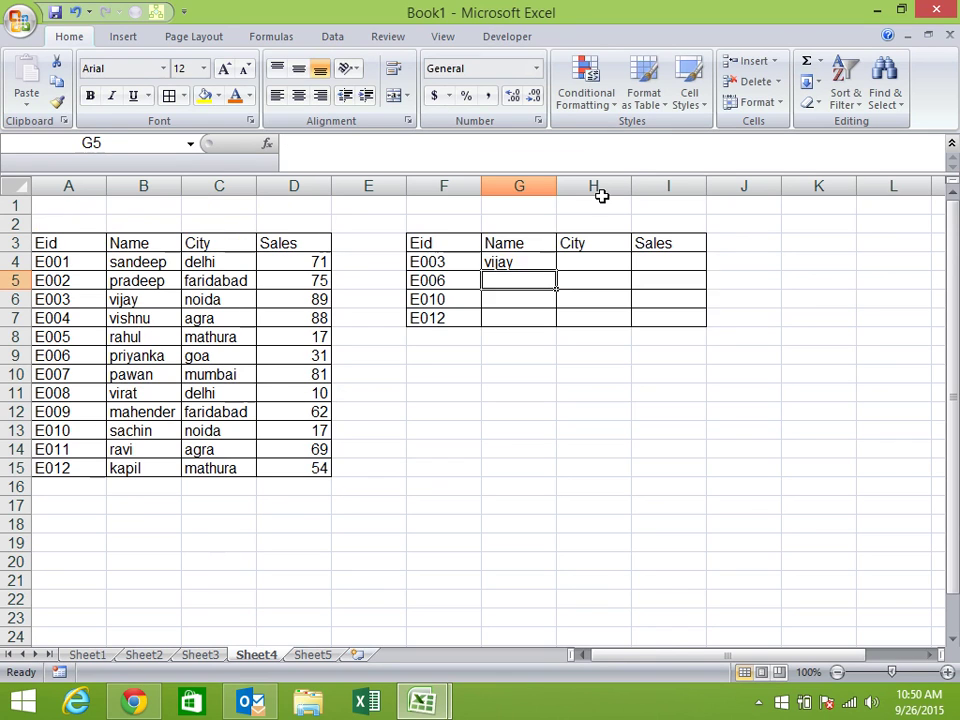
Check the E003 result row, then clear G4's existing lookup formula.
click(551, 259)
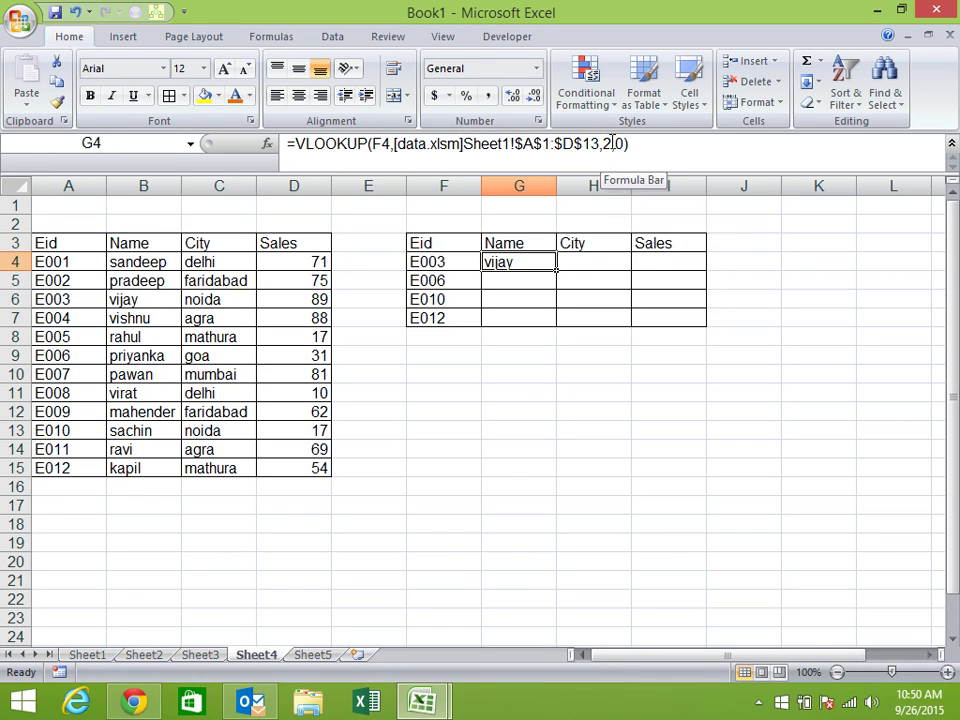
mouse_move(496, 262)
mouse_down()
mouse_move(727, 262)
mouse_move(690, 259)
mouse_up()
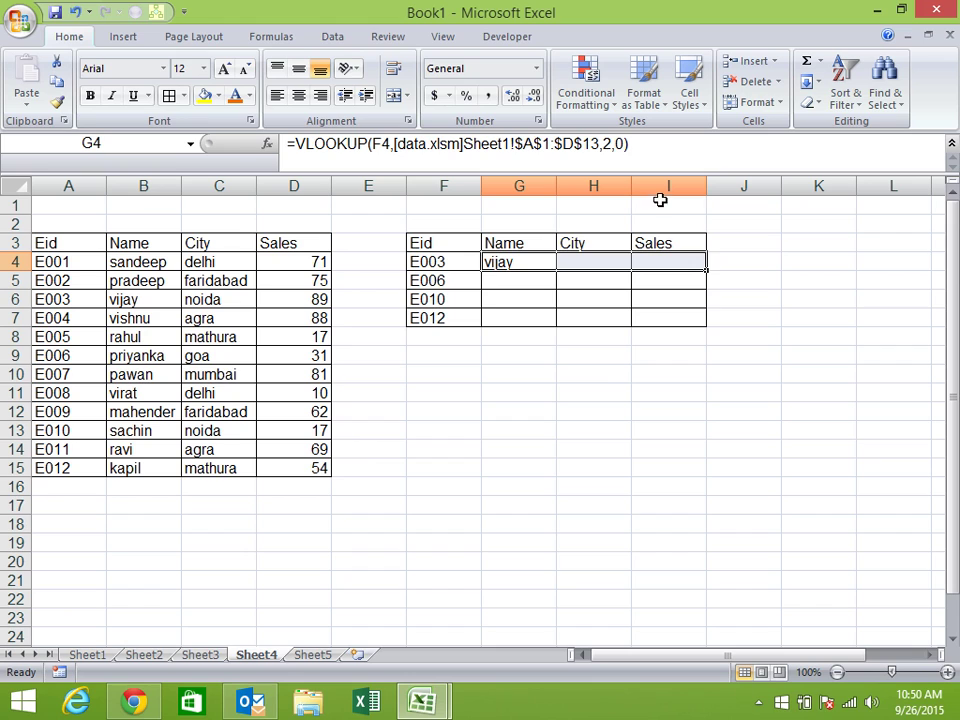
click(585, 413)
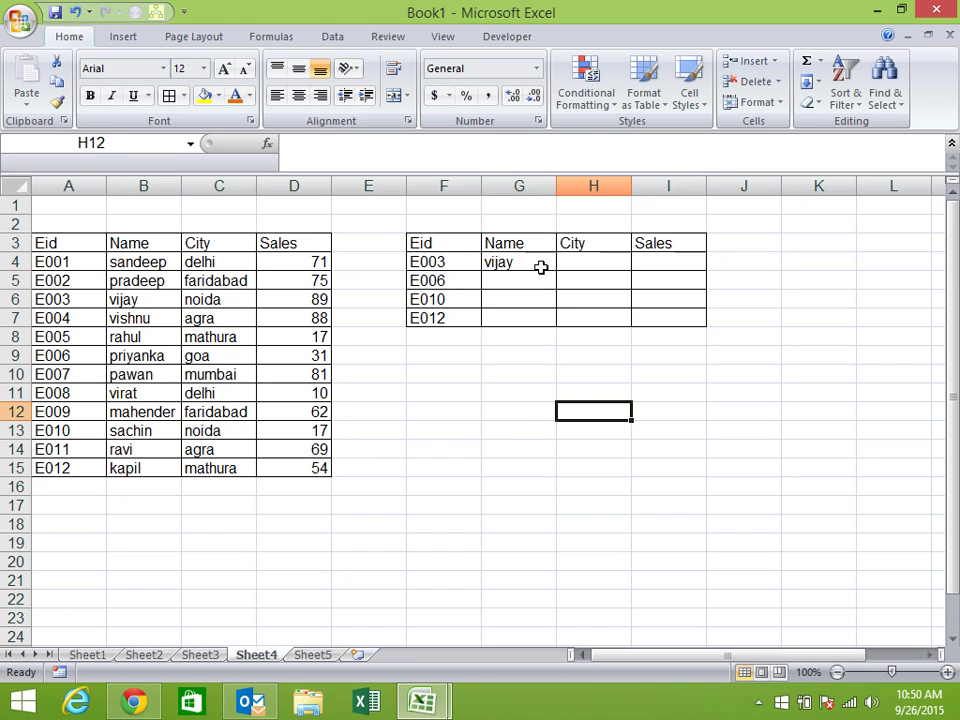
click(540, 267)
key(Delete)
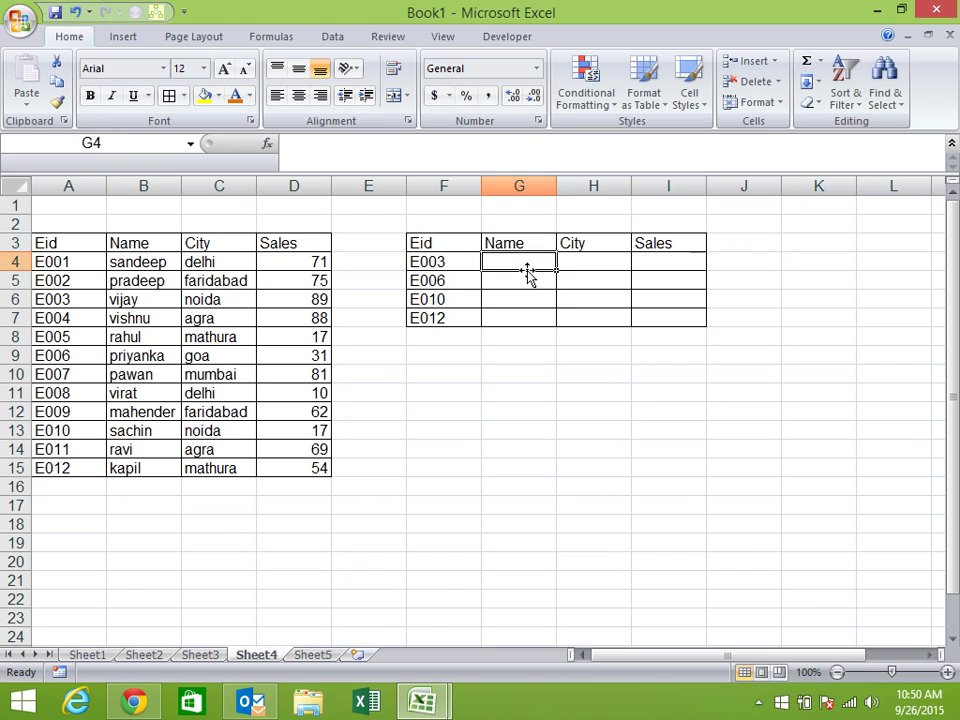
Start a new VLOOKUP in G4 with lookup value $F4 and table $A$3:$D$15.
text(=vl)
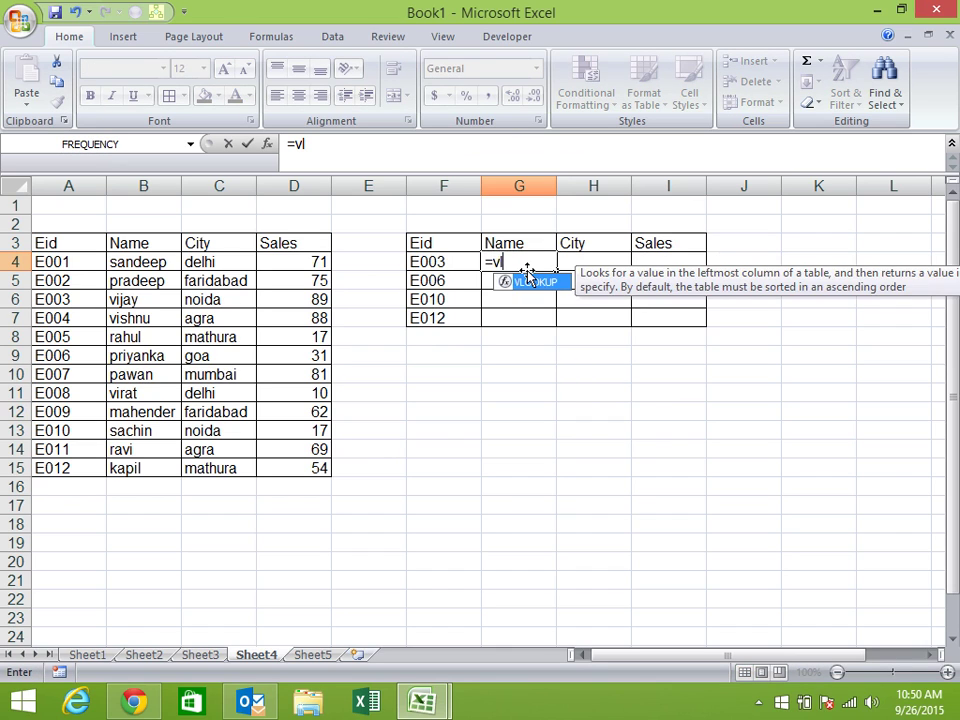
double_click(528, 277)
key(Left)
key(BackSpace)
key(BackSpace)
key(BackSpace)
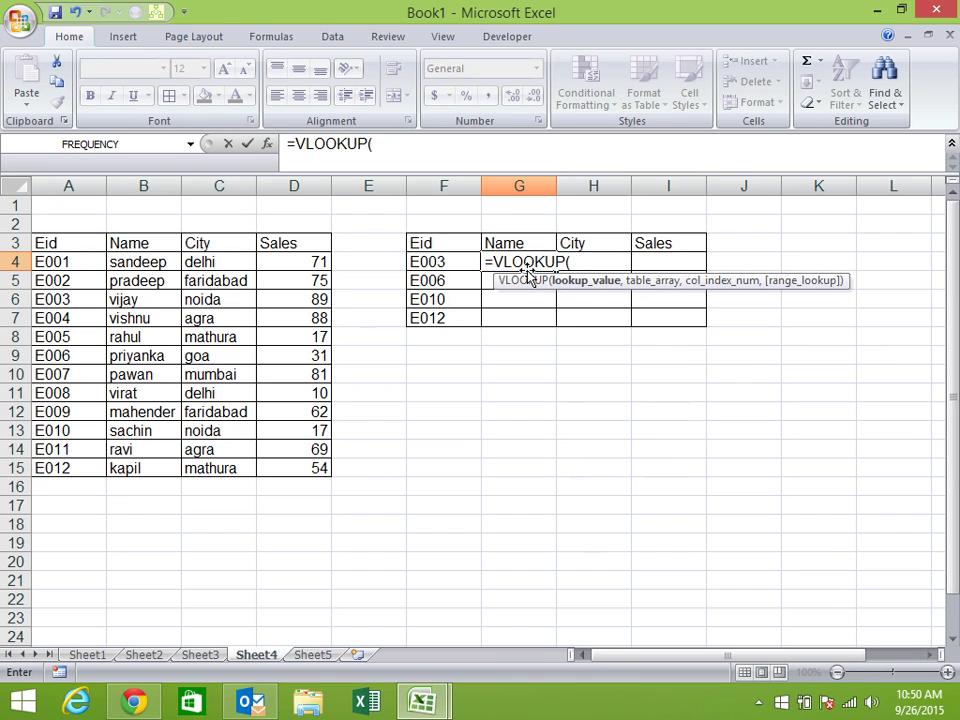
click(432, 265)
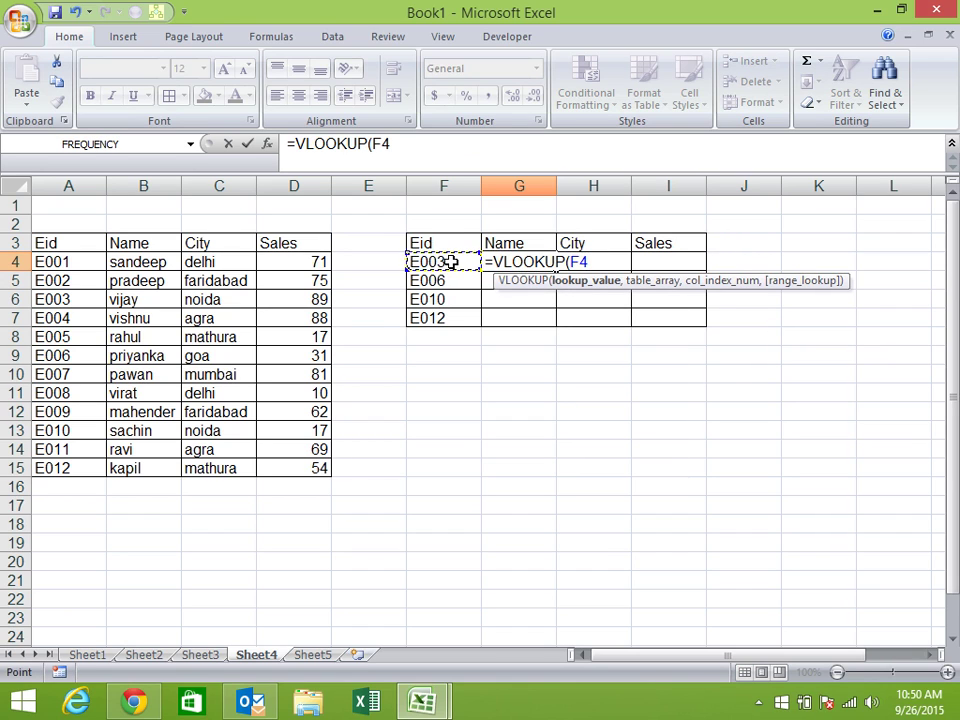
key(F4)
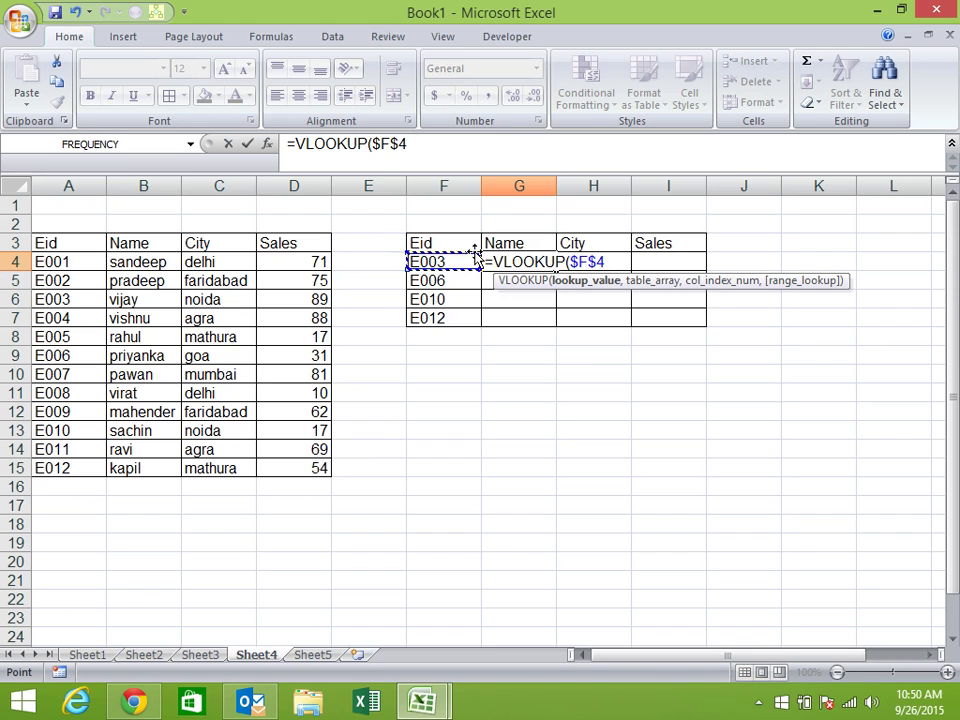
key(F4)
key(F4)
text(,)
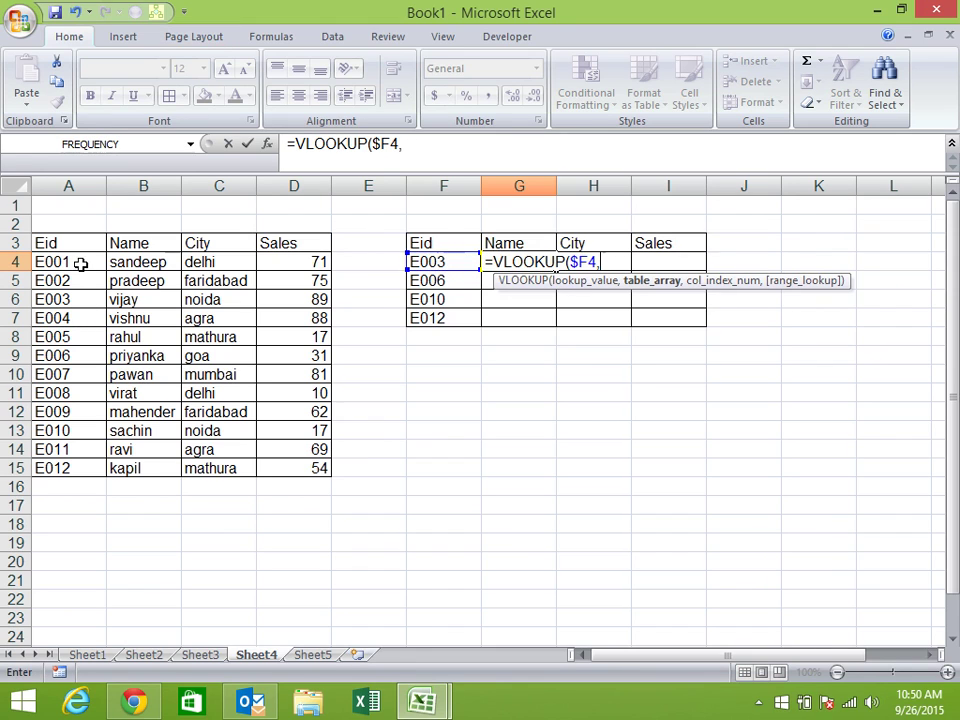
drag(77, 248, 265, 470)
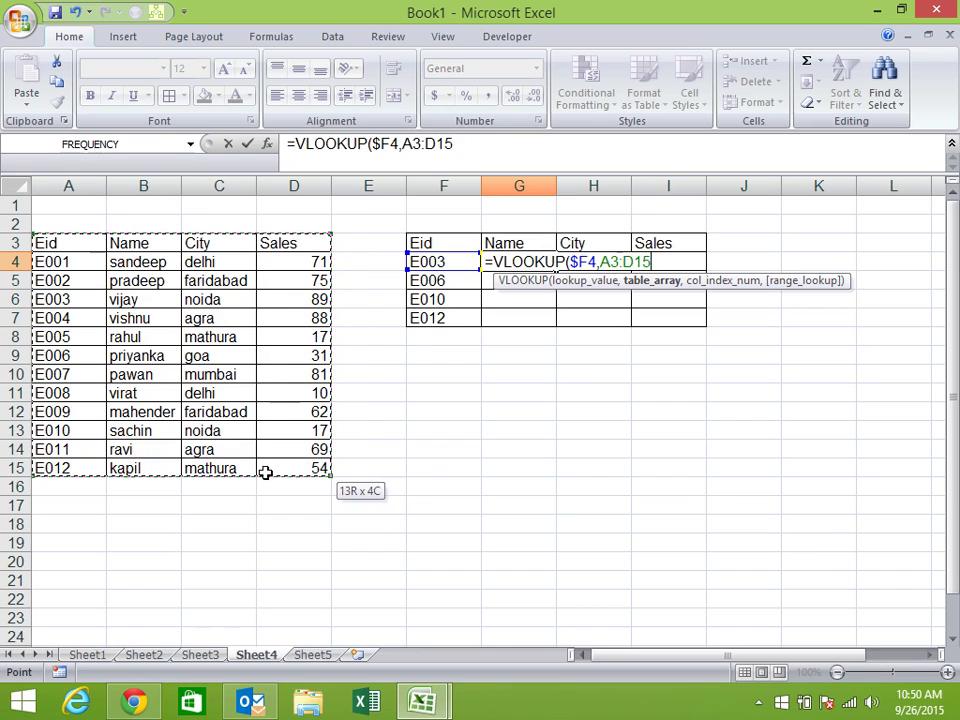
key(F4)
Set the column index to MATCH(G$3,$A$3:$D$3,0) with exact match, returning vijay.
text($D$15,)
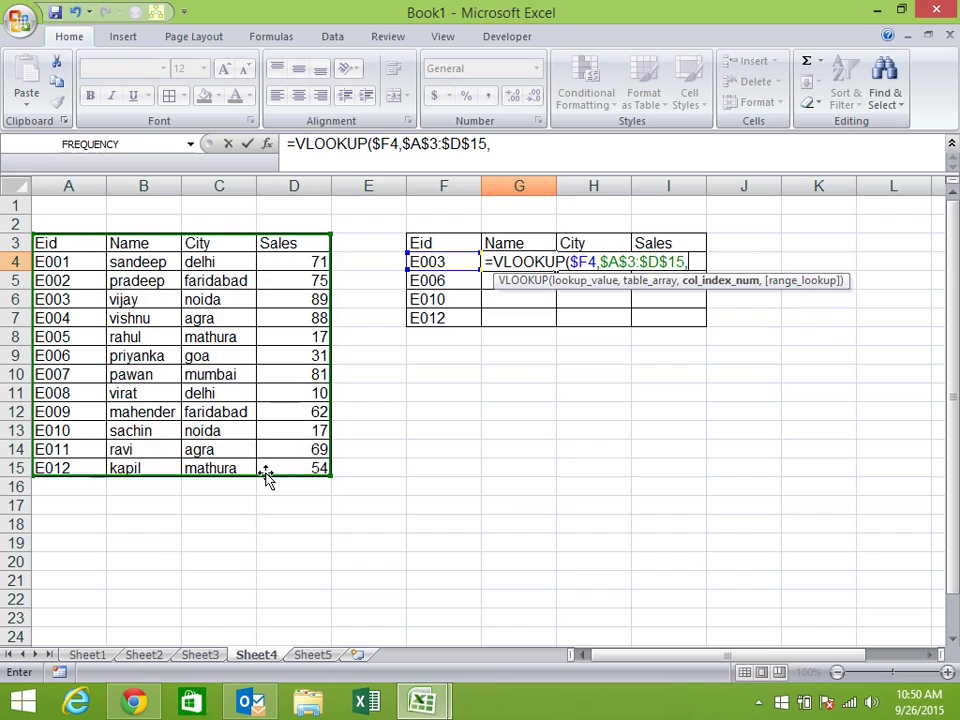
text(ma)
key(Tab)
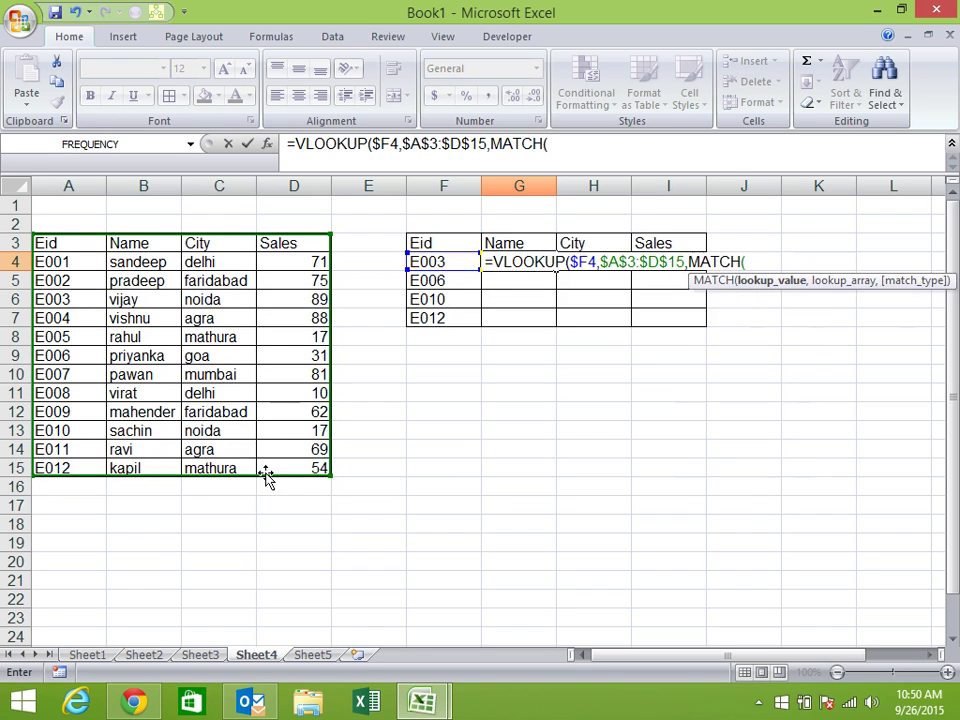
click(535, 244)
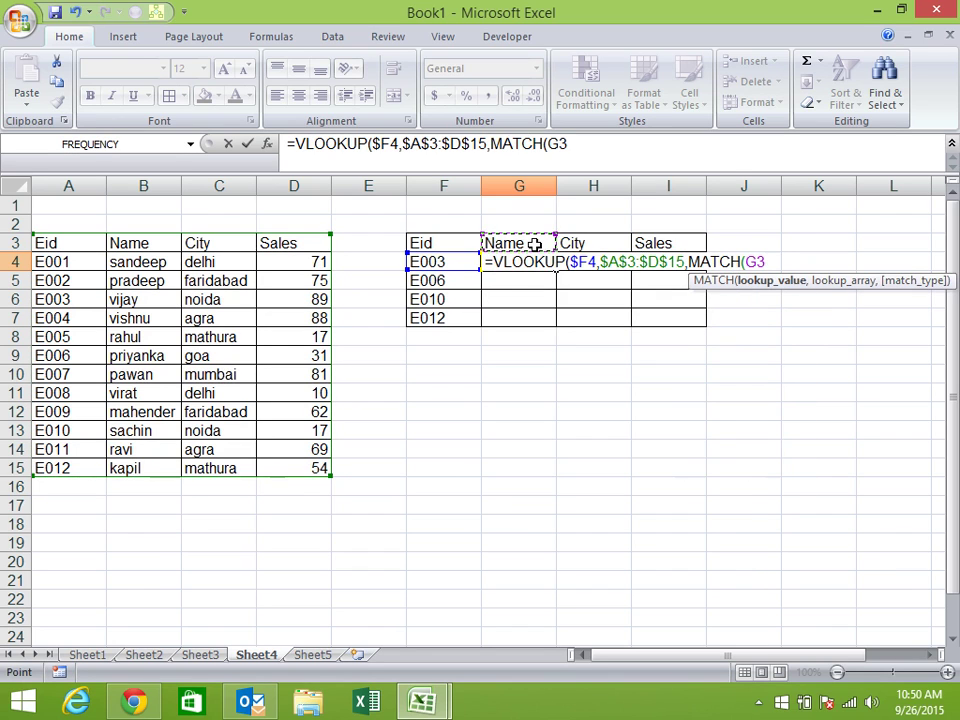
key(F4)
key(F4)
text($3,)
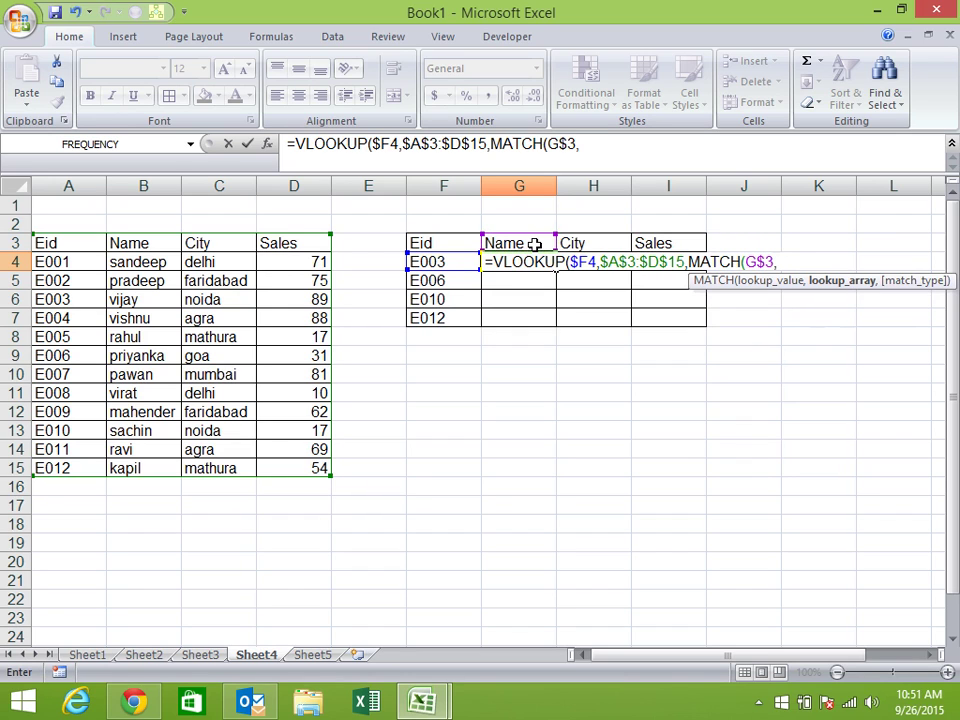
mouse_move(72, 243)
mouse_down()
mouse_move(288, 256)
mouse_move(294, 242)
mouse_up()
key(F4)
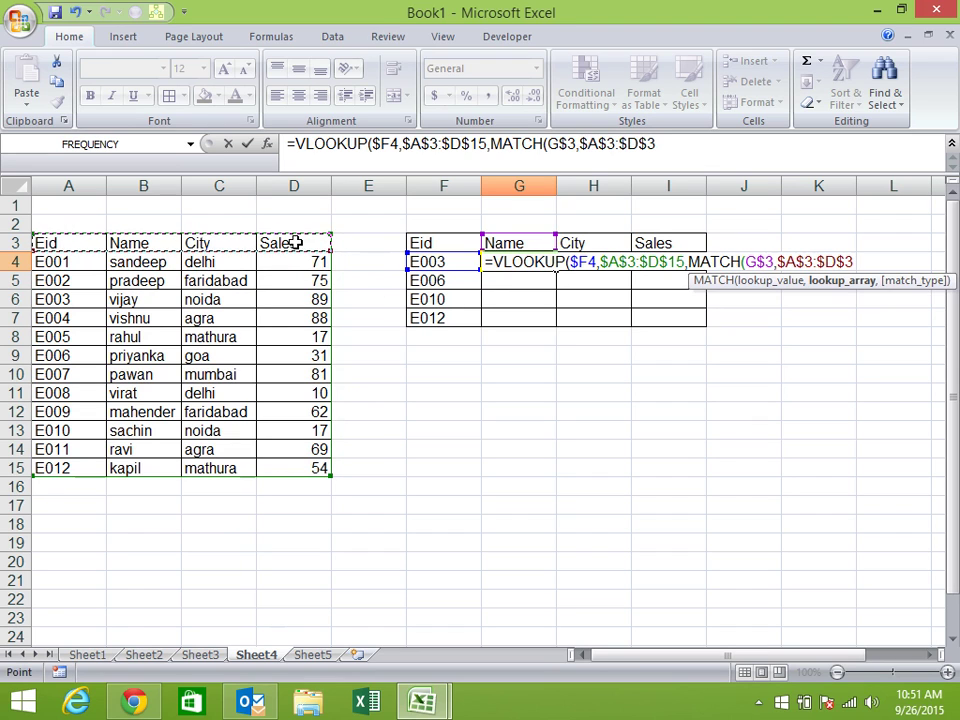
text(,0),0))
key(Return)
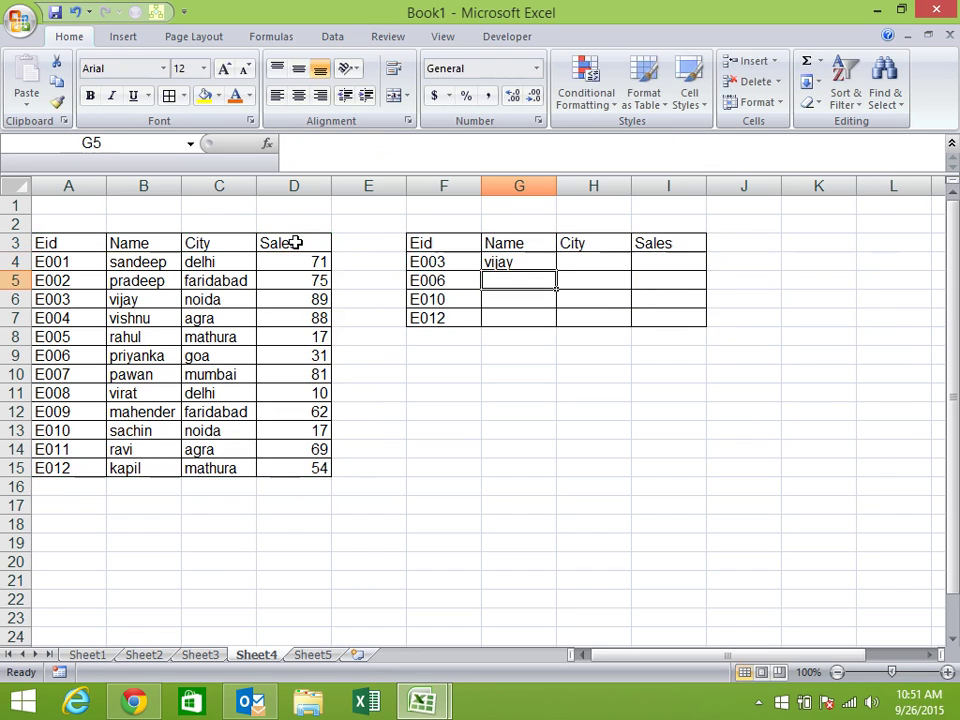
Fill G4's formula across to I4 and down to I7, reviewing the H3, G3 and F4 references.
click(525, 261)
mouse_move(557, 270)
mouse_down()
mouse_move(706, 270)
mouse_move(708, 327)
mouse_up()
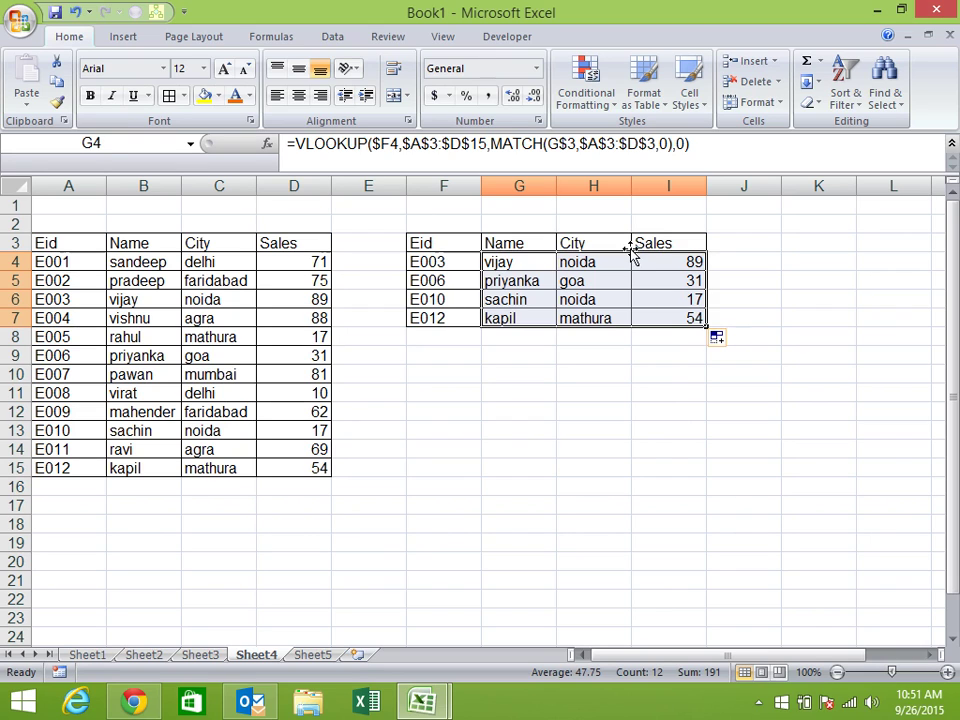
click(601, 226)
click(590, 248)
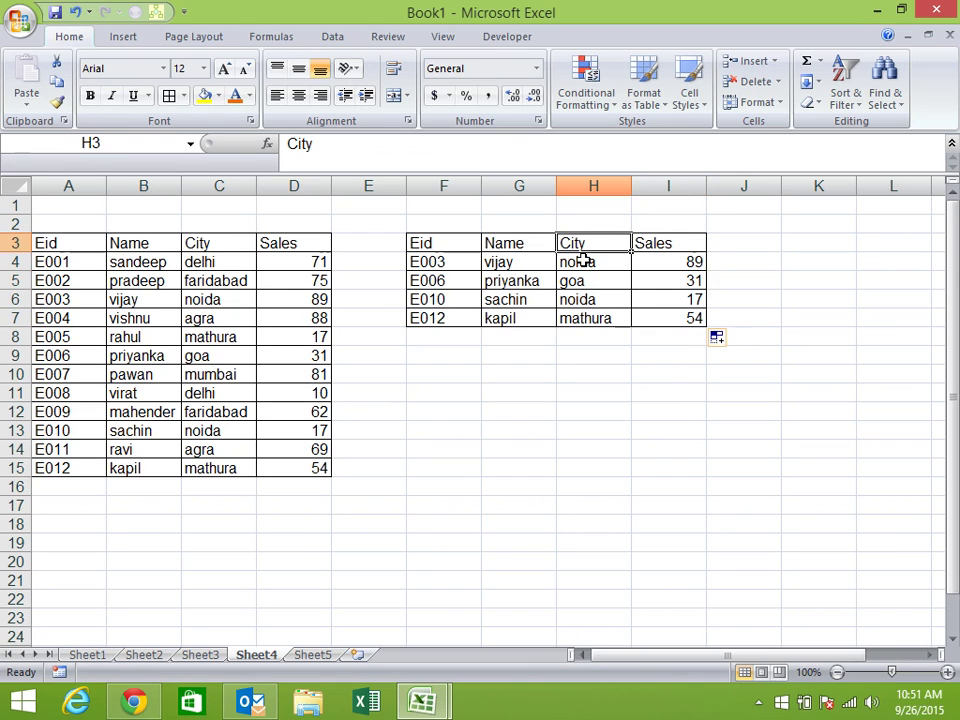
click(439, 262)
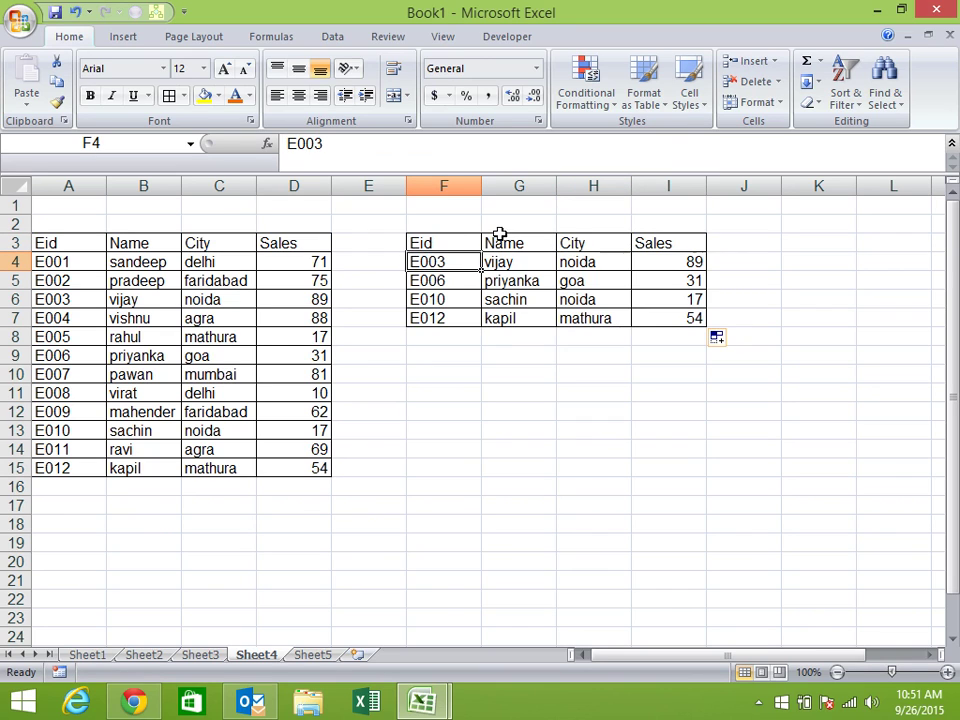
click(513, 243)
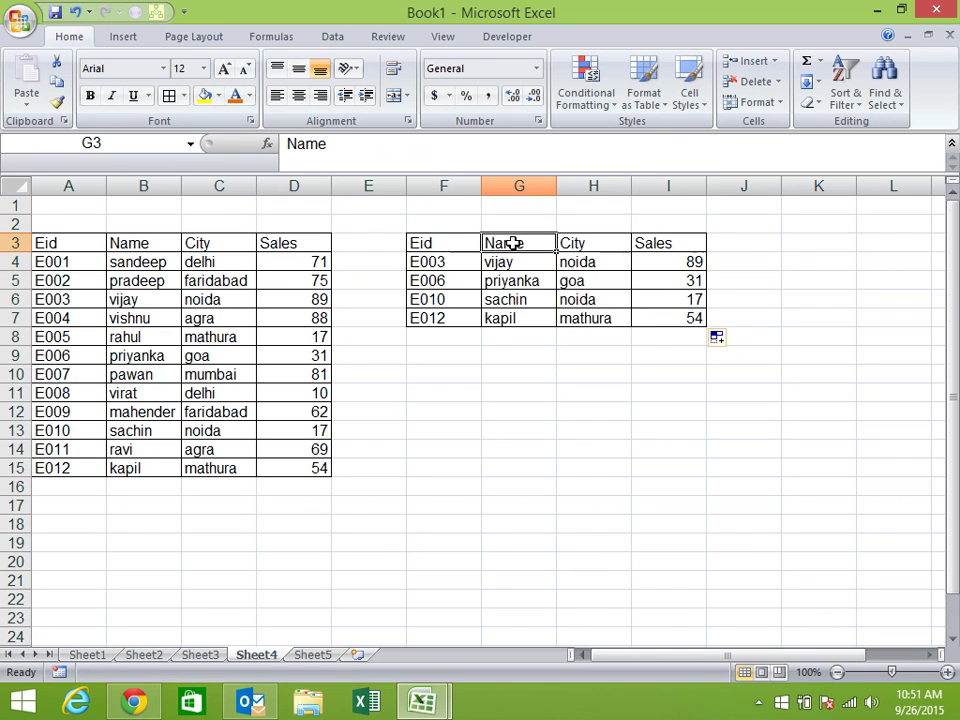
drag(294, 241, 60, 241)
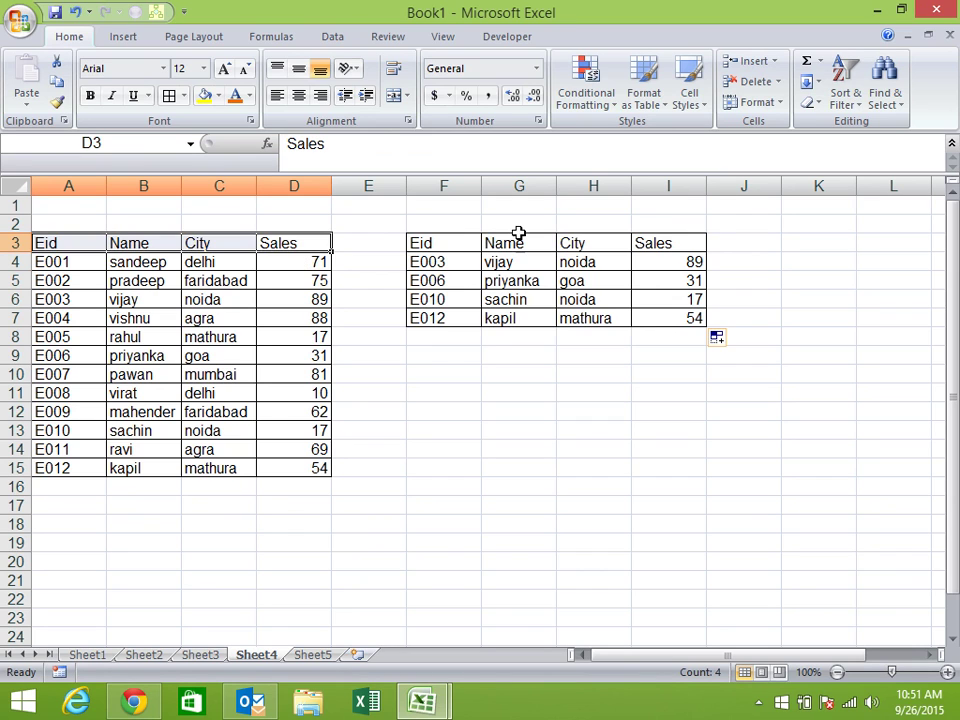
Inspect G4's MATCH arguments G$3 and $A$3:$D$3 in the formula bar, leaving the formula unchanged.
click(508, 261)
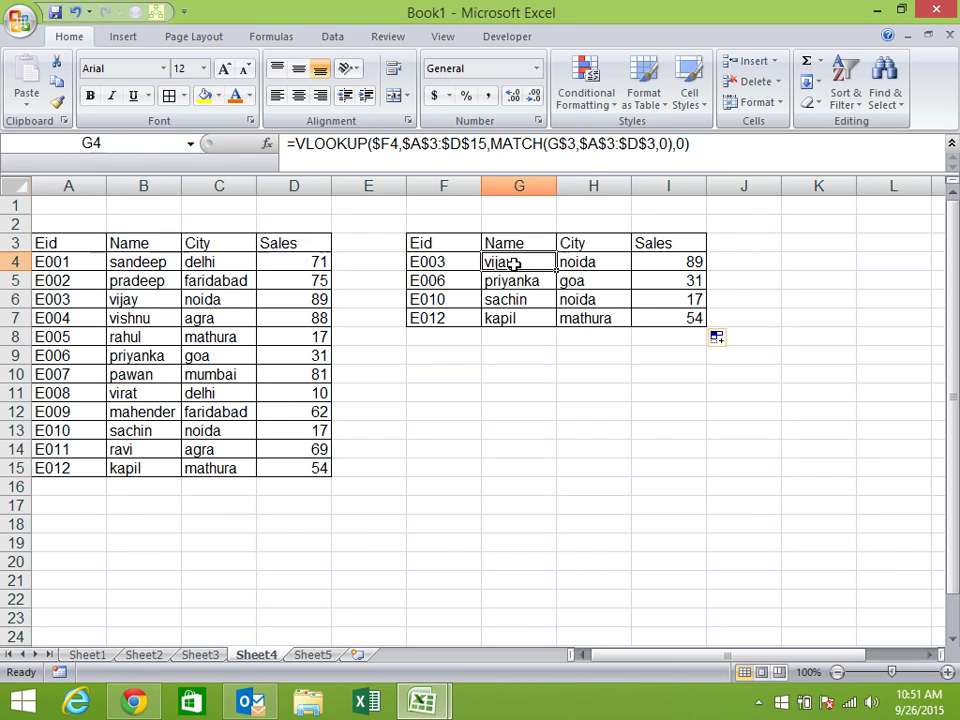
click(570, 147)
click(590, 183)
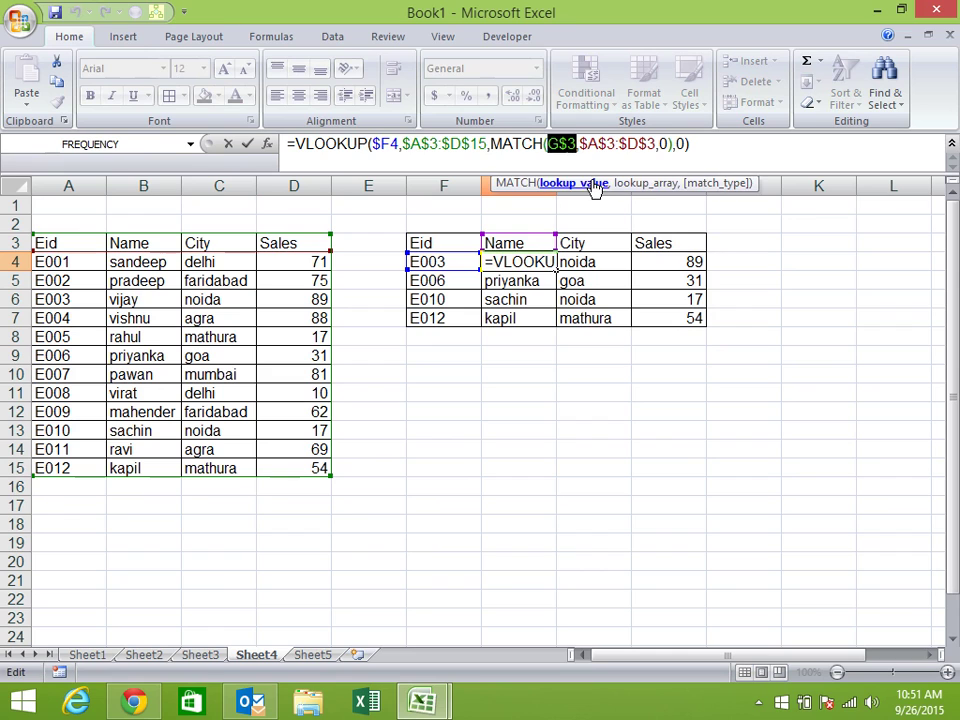
click(653, 186)
drag(330, 243, 225, 255)
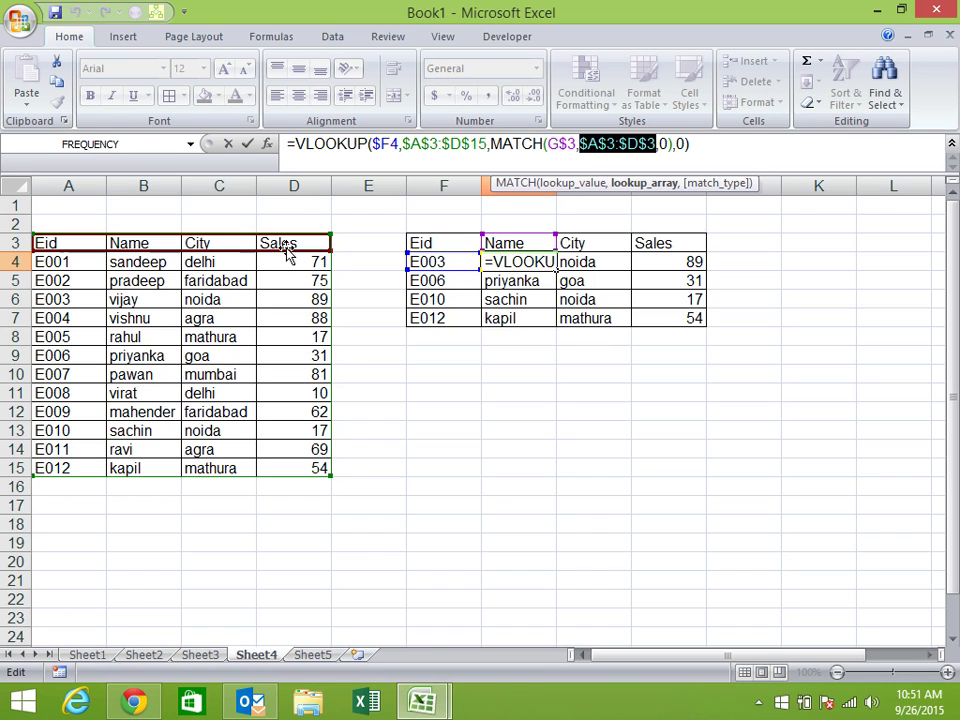
key(ctrl+Return)
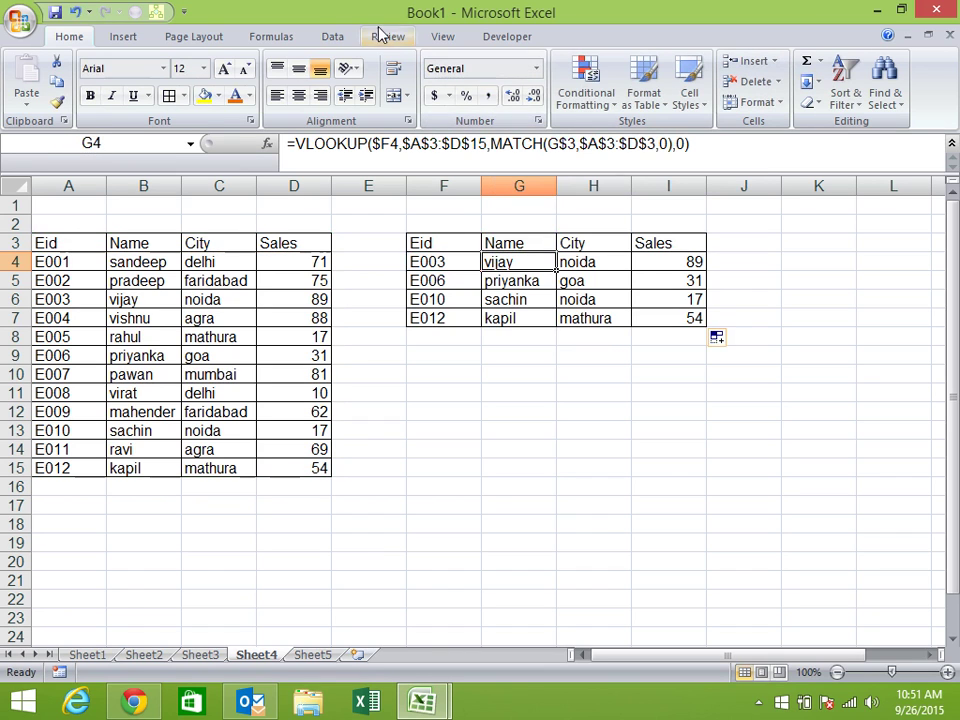
Evaluate G4's formula step by step: E003, Name header, and MATCH resolving to column 2.
click(288, 36)
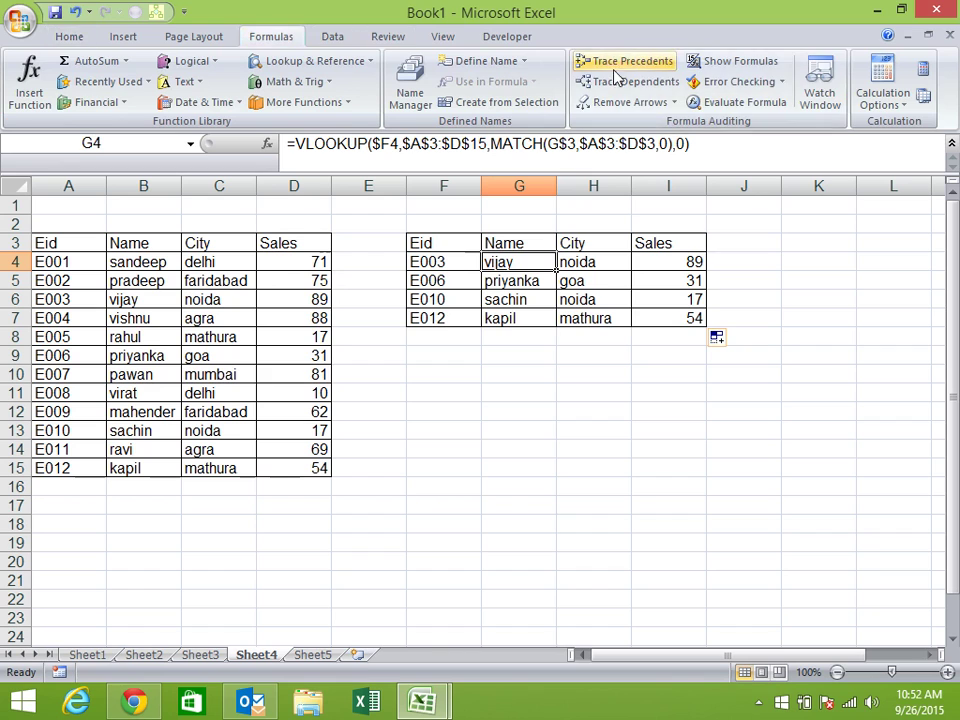
click(700, 102)
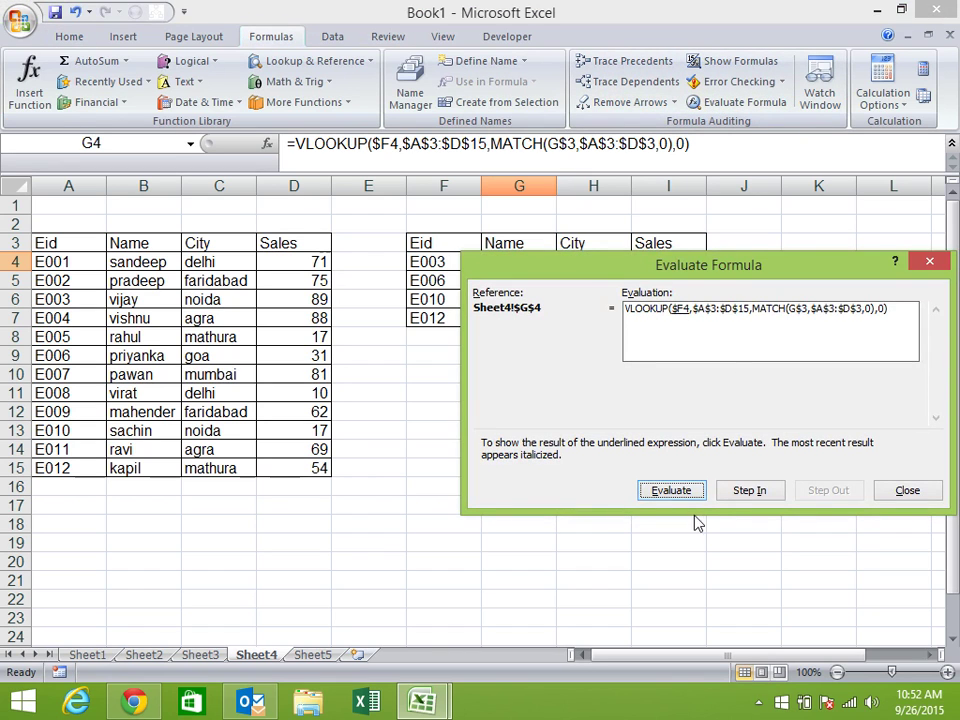
click(672, 490)
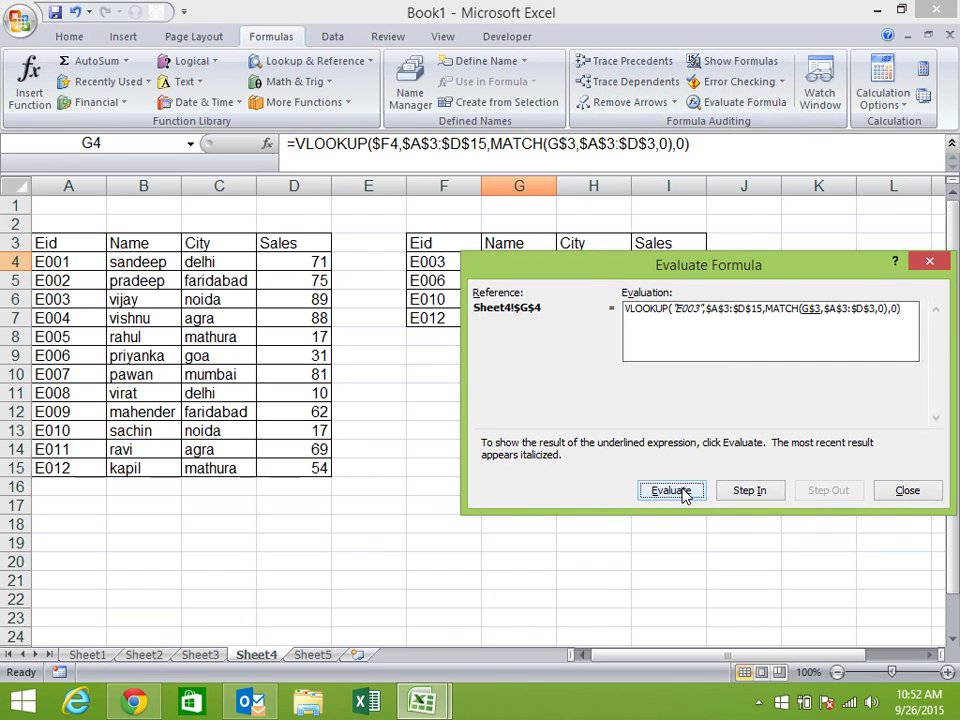
click(672, 490)
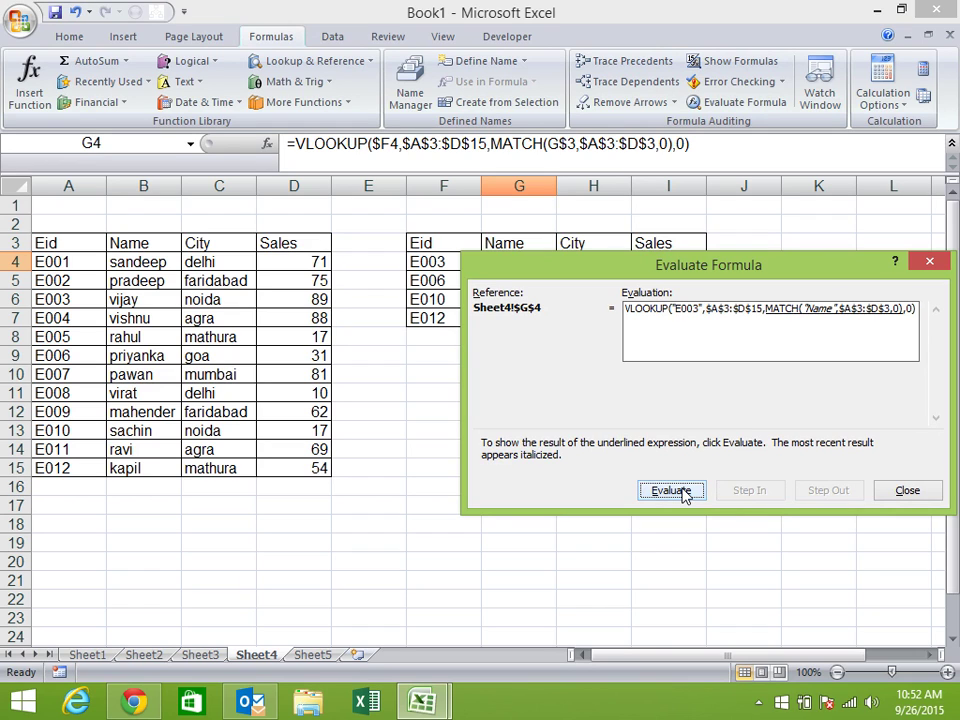
click(672, 490)
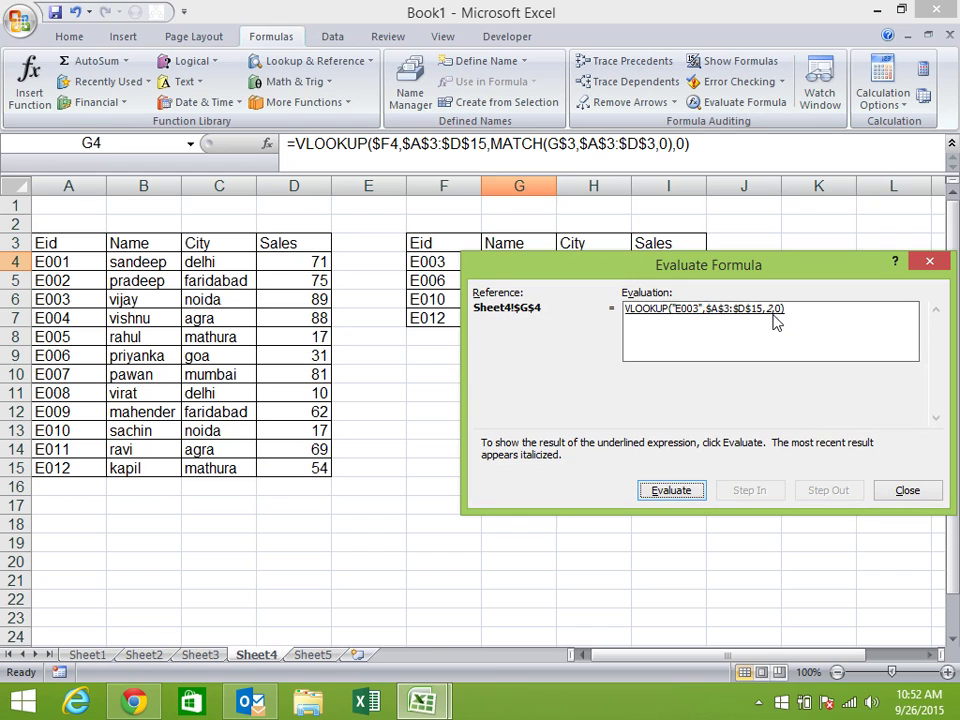
click(930, 261)
Evaluate H4's formula step by step, with the City header resolving to column 3.
click(588, 262)
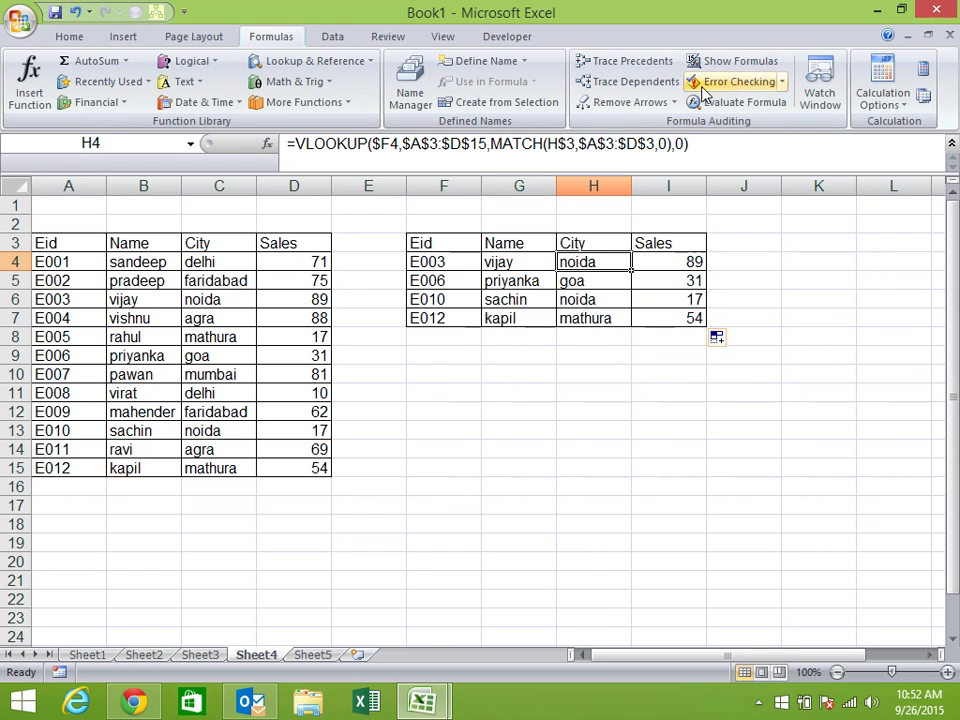
click(738, 102)
click(668, 490)
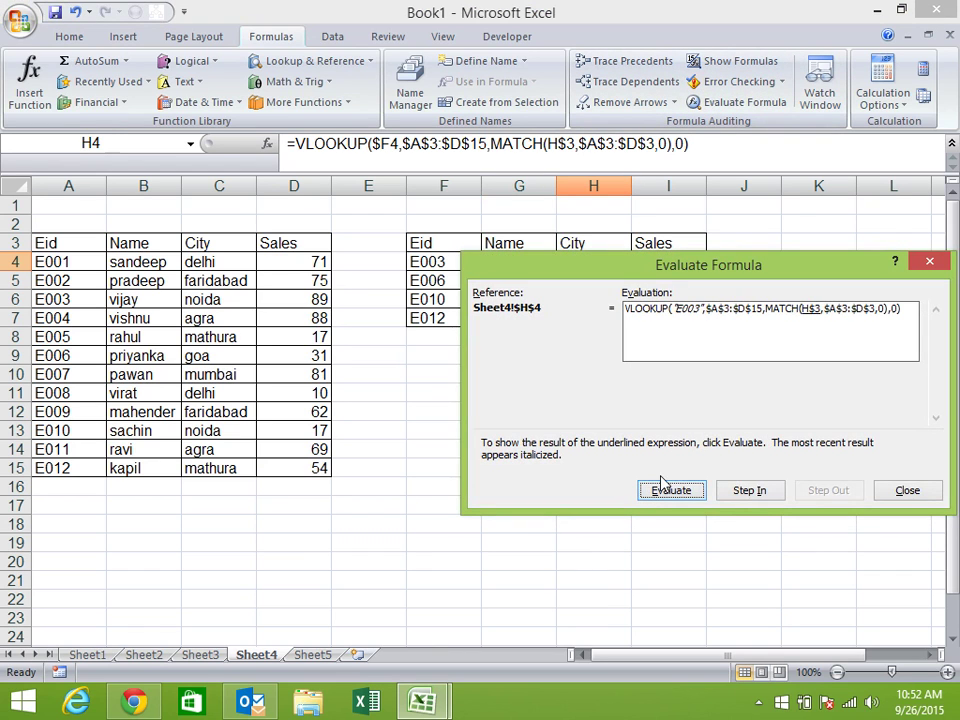
click(673, 490)
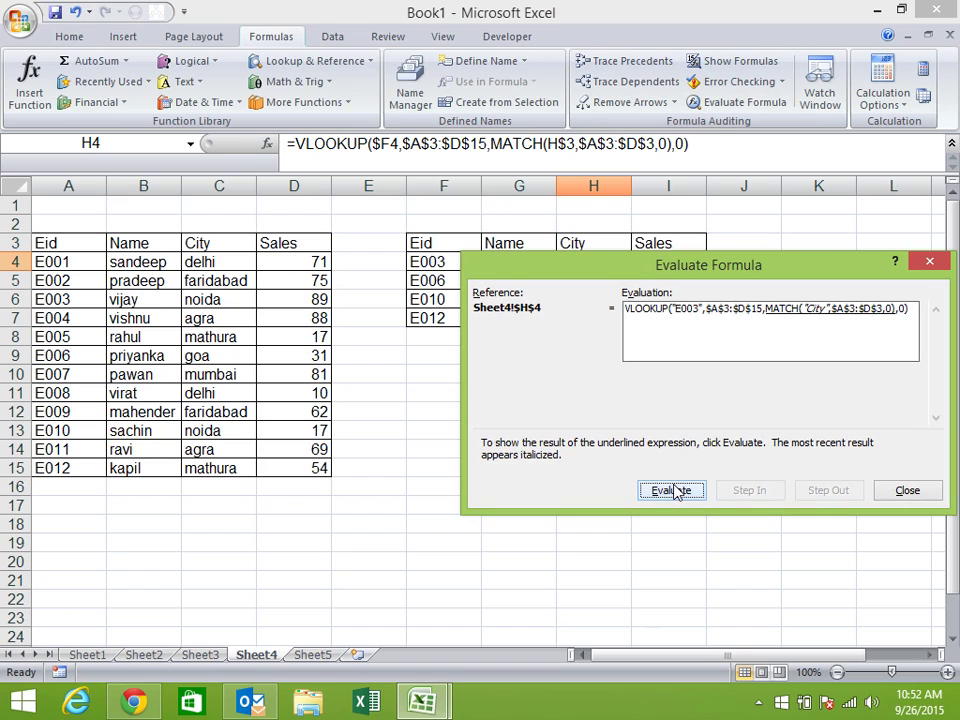
click(672, 490)
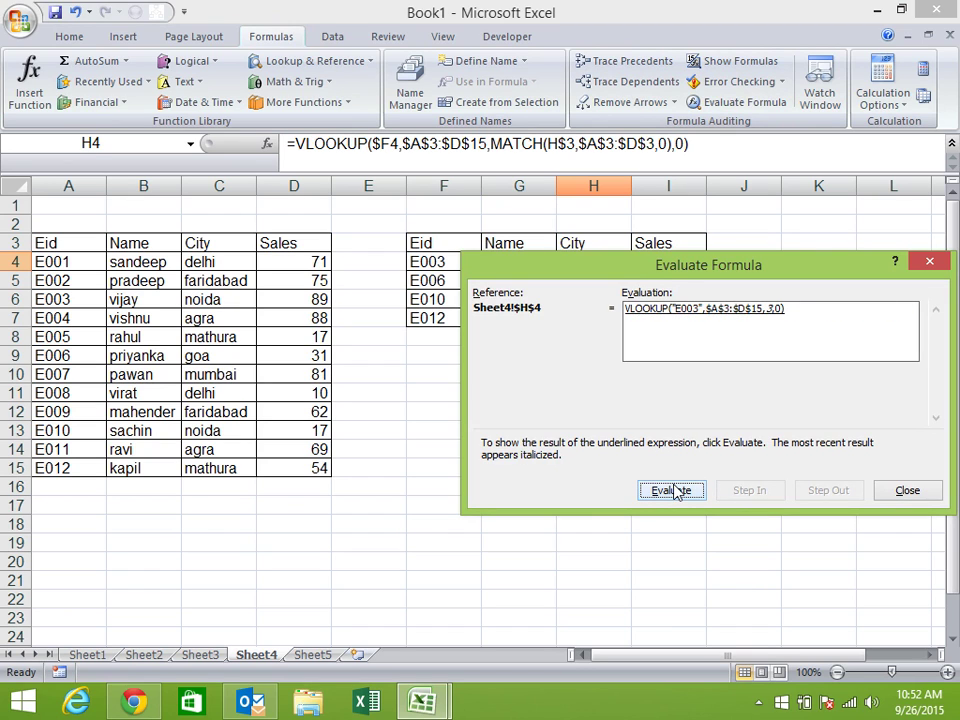
key(Escape)
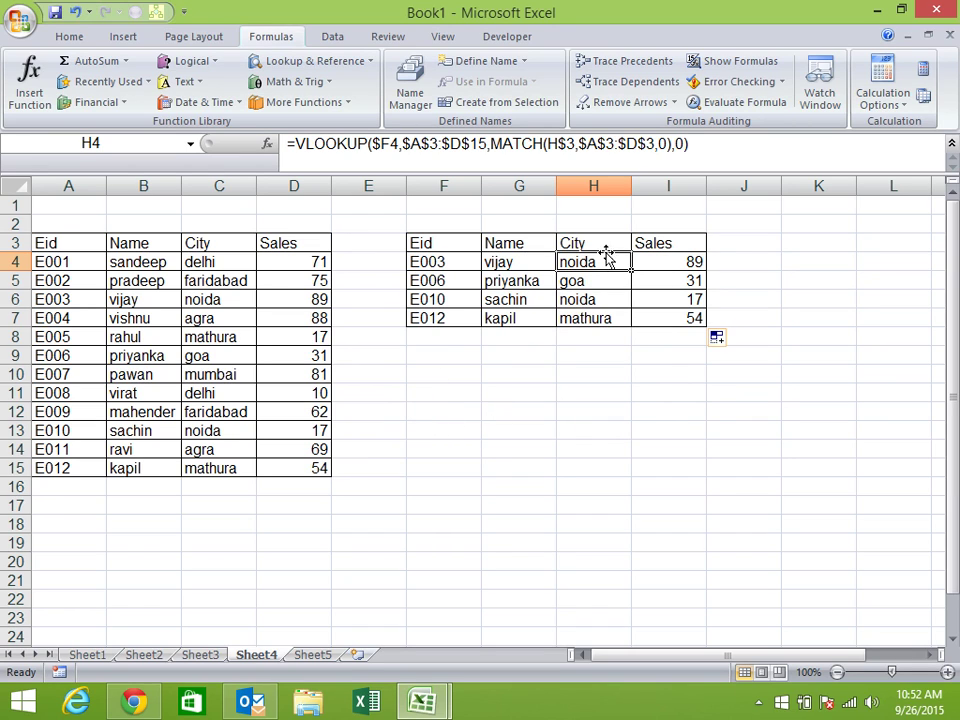
Rename header H3 to Sales and I3 to City so those lookup columns swap.
click(576, 240)
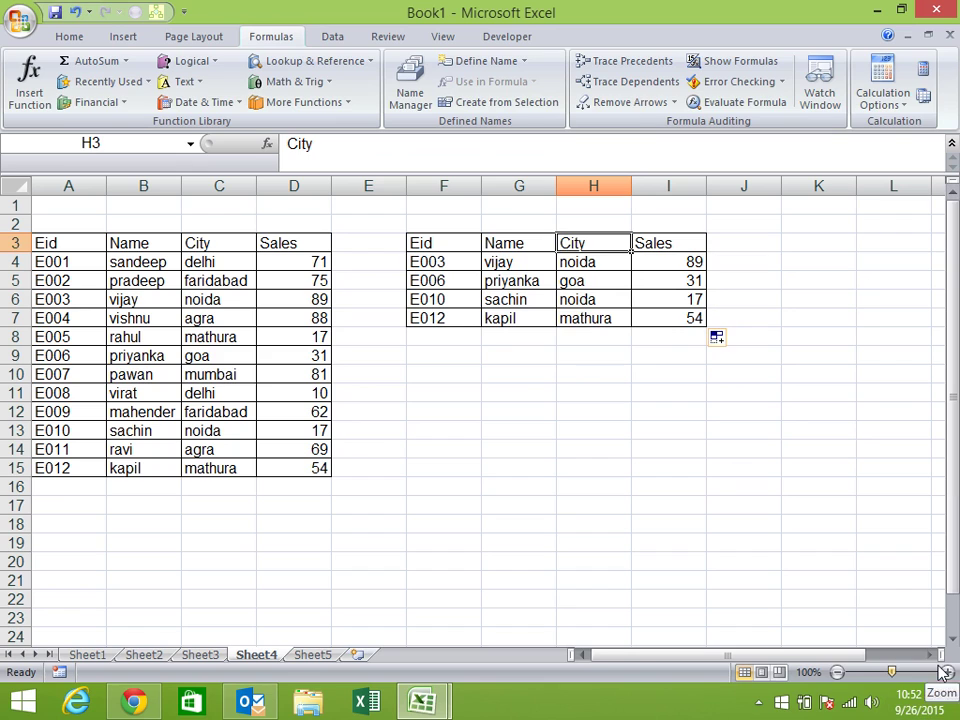
text(Sa)
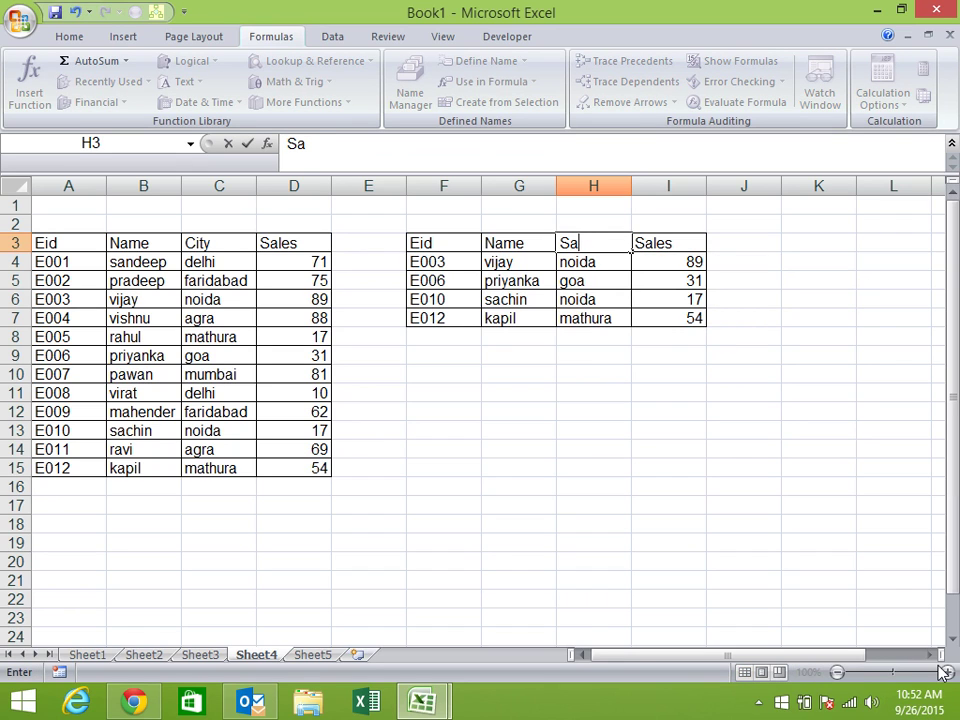
text(eses)
key(Return)
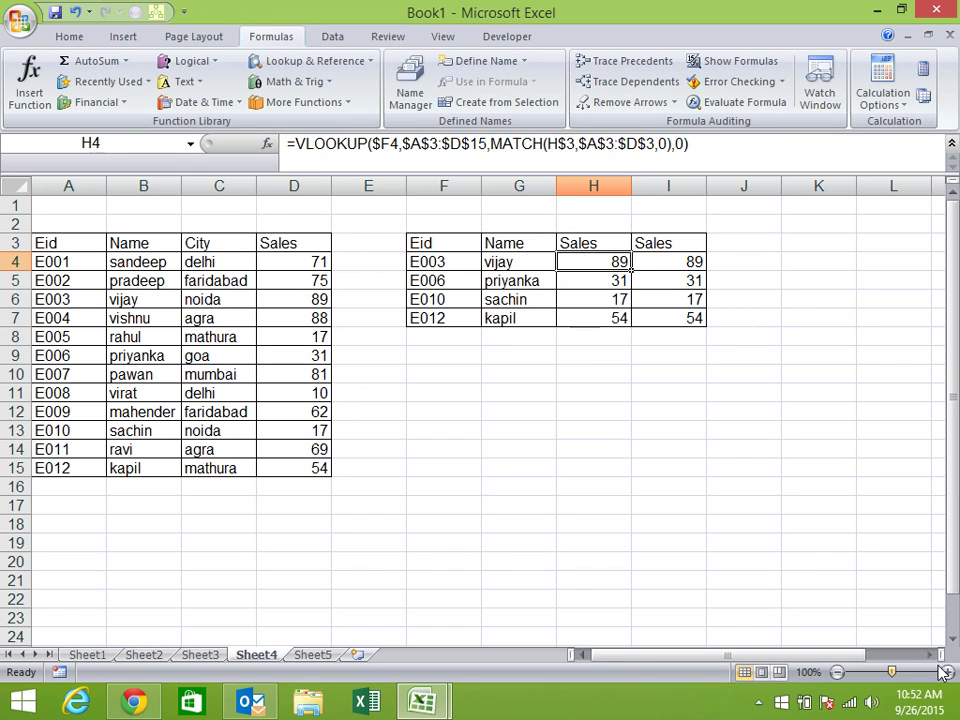
key(Up)
key(Right)
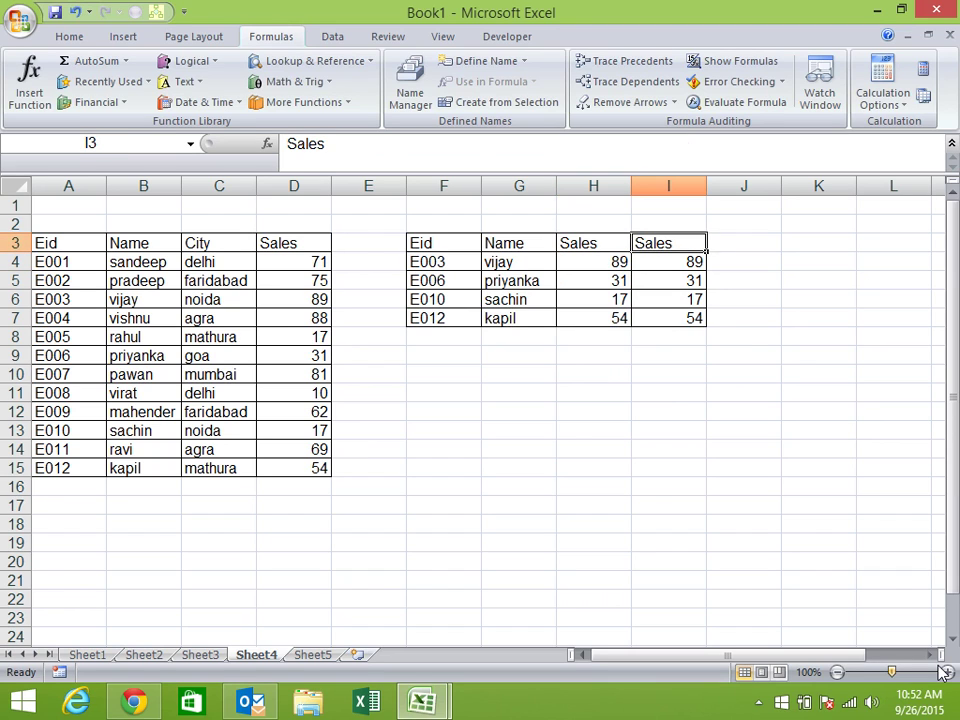
text(City)
key(Return)
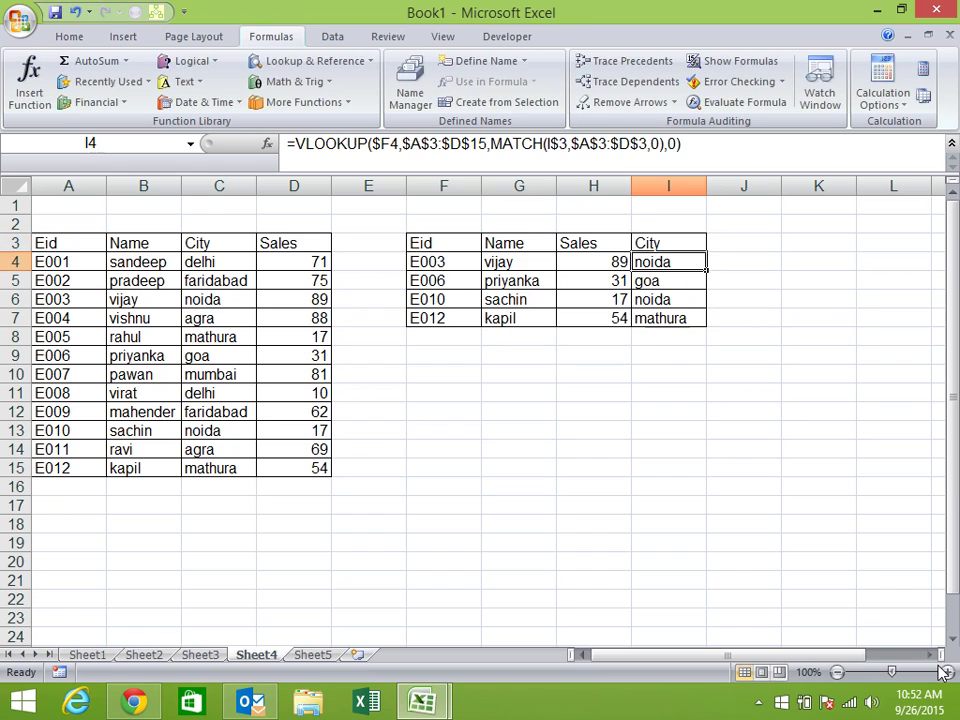
key(Up)
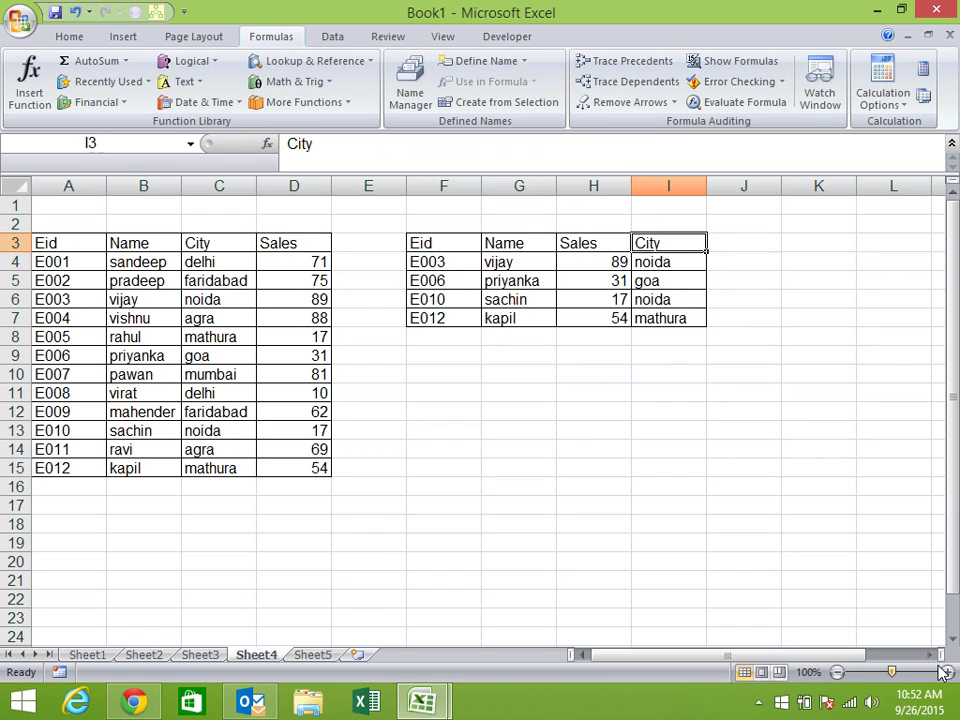
key(Left)
key(Left)
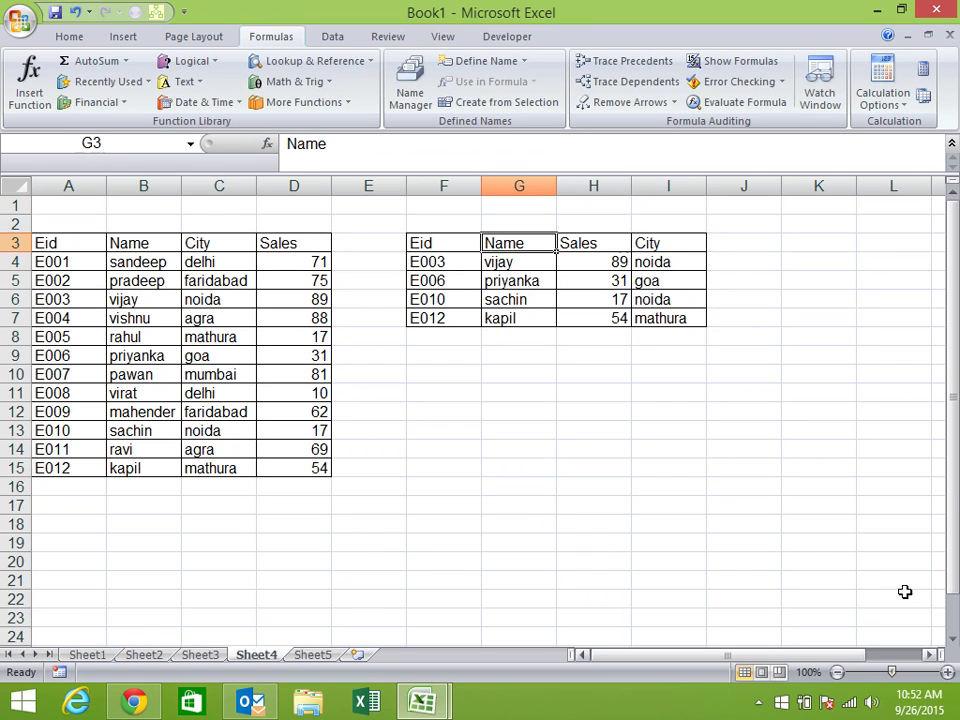
Copy the Name, City and Sales headers and paste them transposed down H15:H17.
drag(76, 241, 231, 261)
click(317, 278)
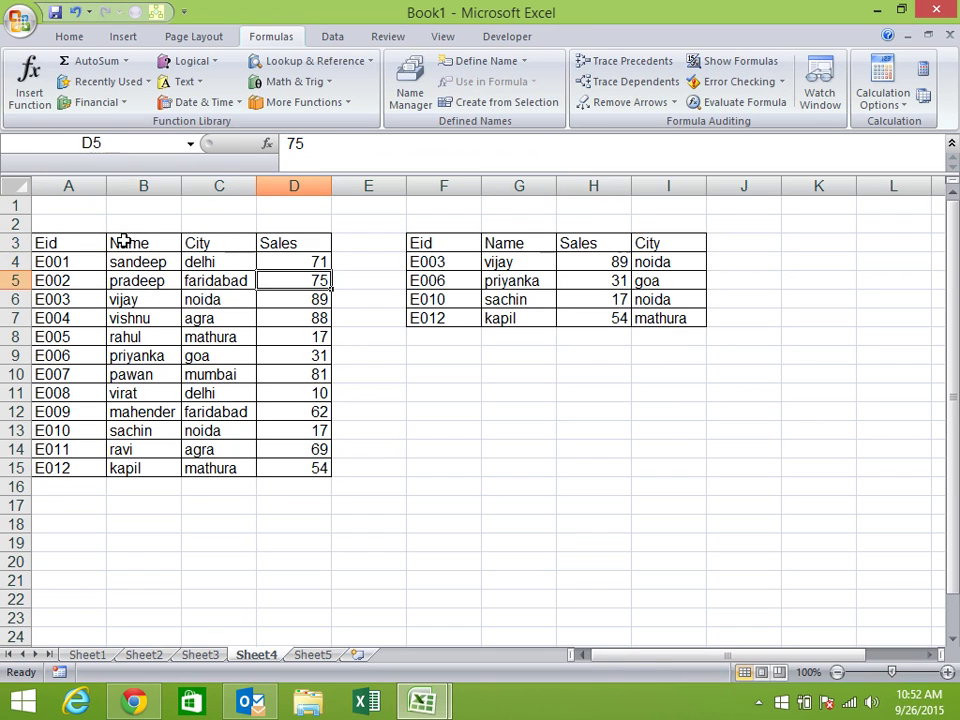
drag(126, 242, 295, 242)
key(ctrl+c)
click(574, 465)
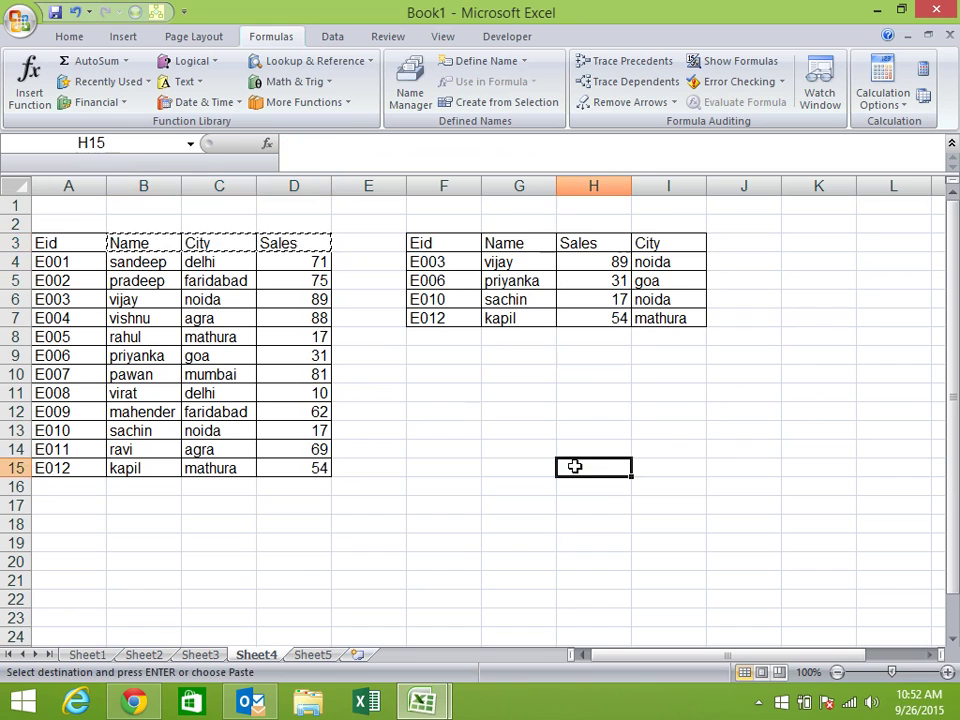
key(alt+e)
key(s)
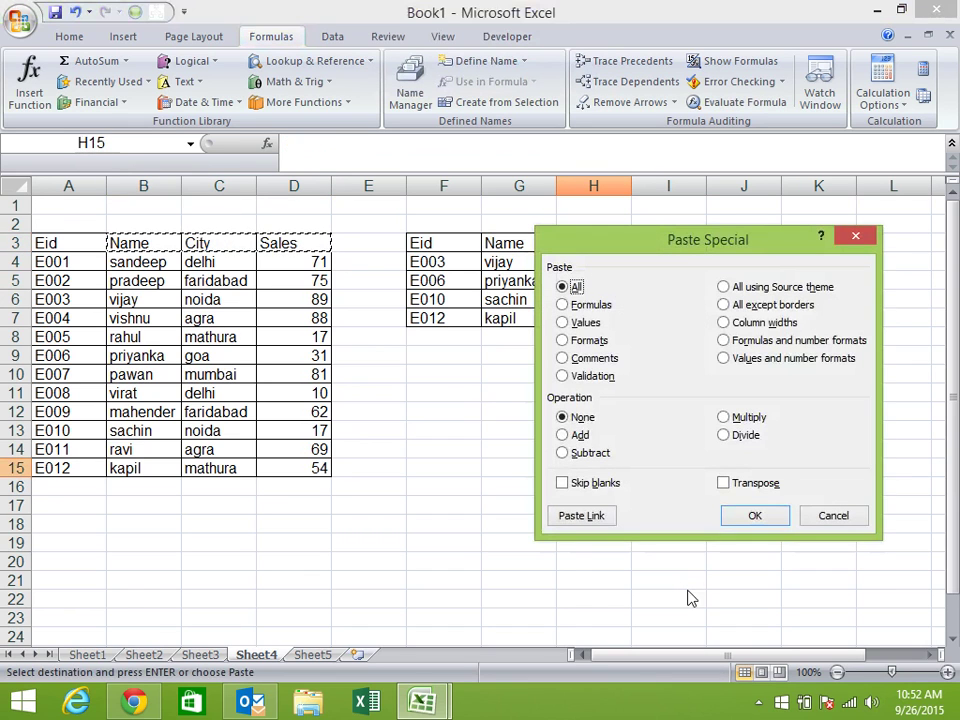
key(e)
key(Return)
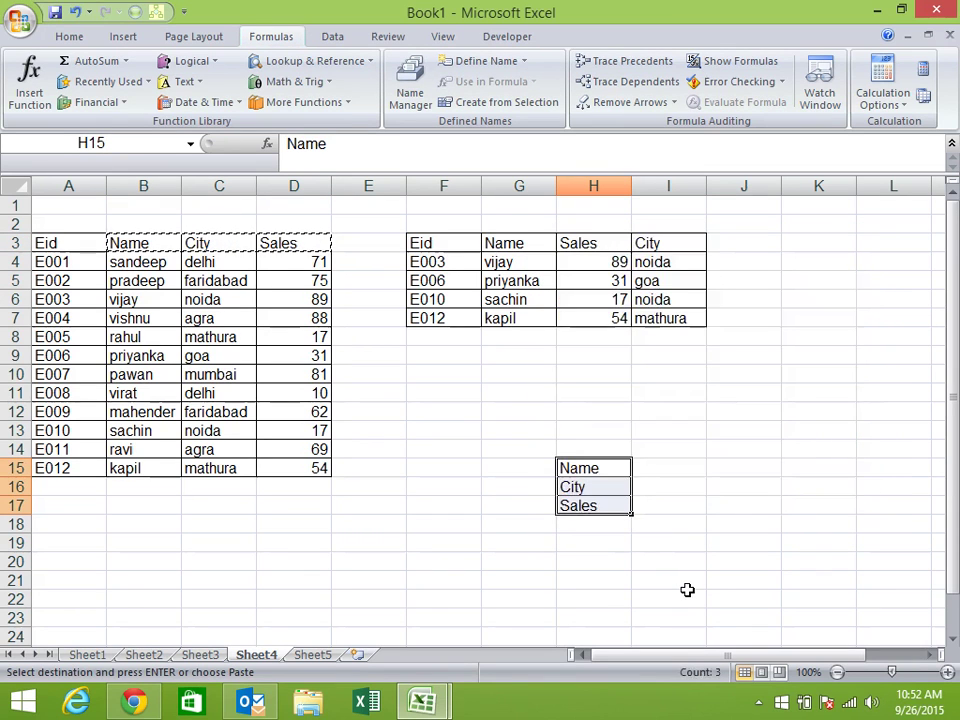
Add a List data validation to G3 with source =$H$15:$H$17.
click(533, 240)
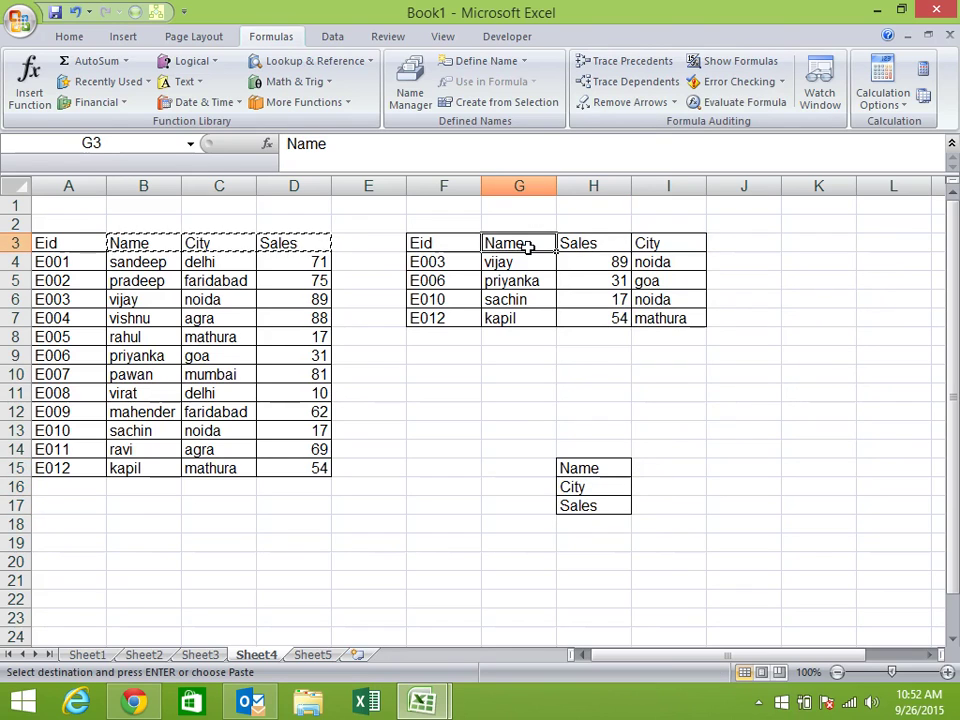
click(332, 36)
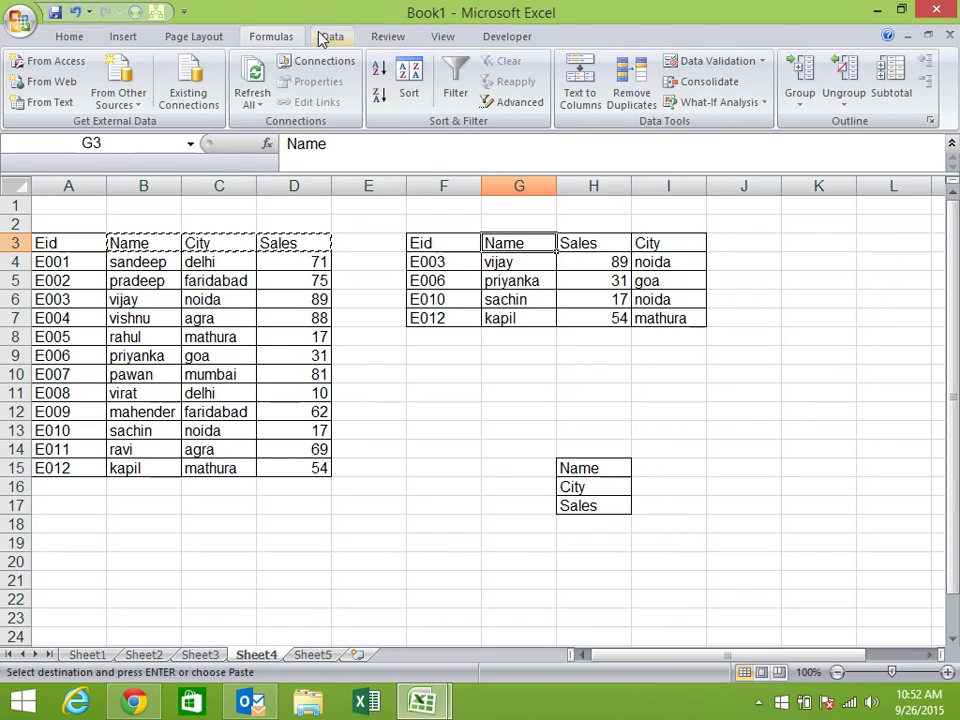
click(688, 61)
click(678, 340)
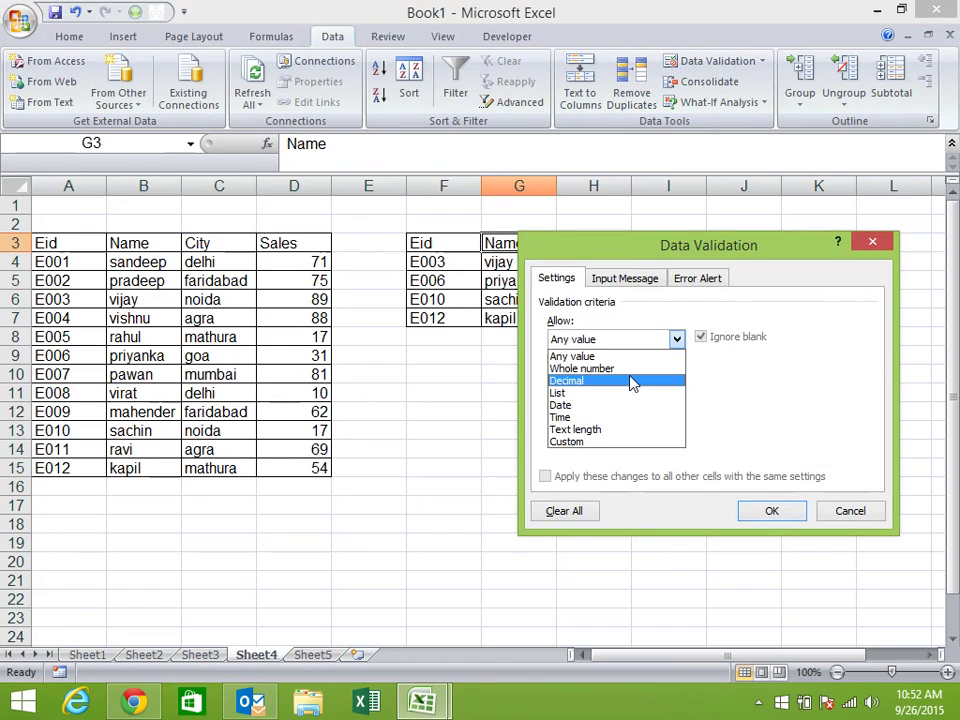
click(615, 394)
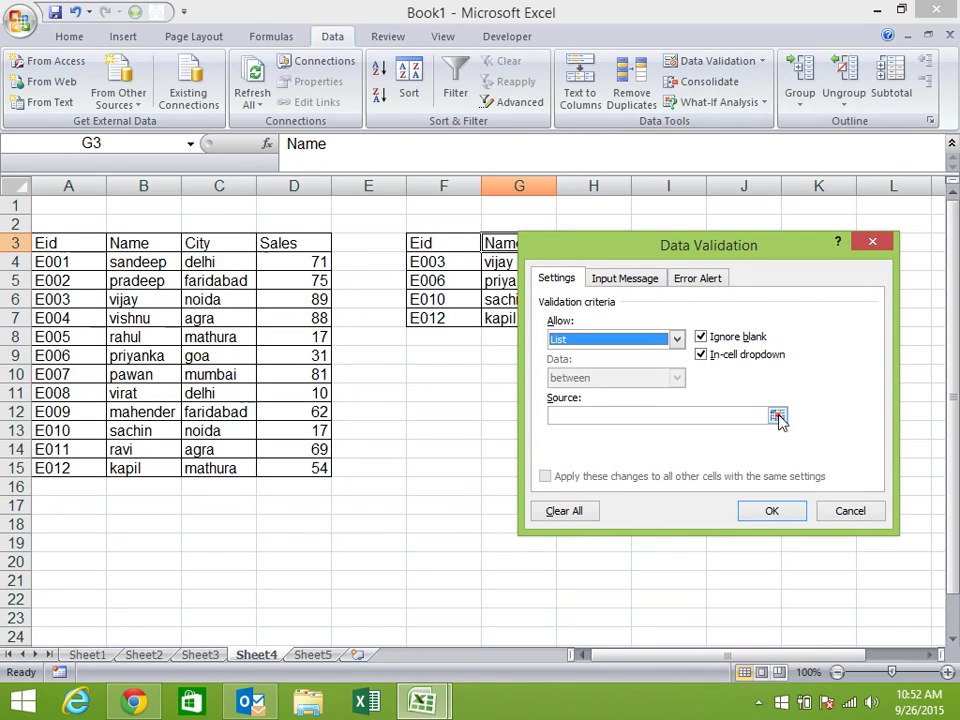
click(778, 414)
drag(607, 465, 609, 510)
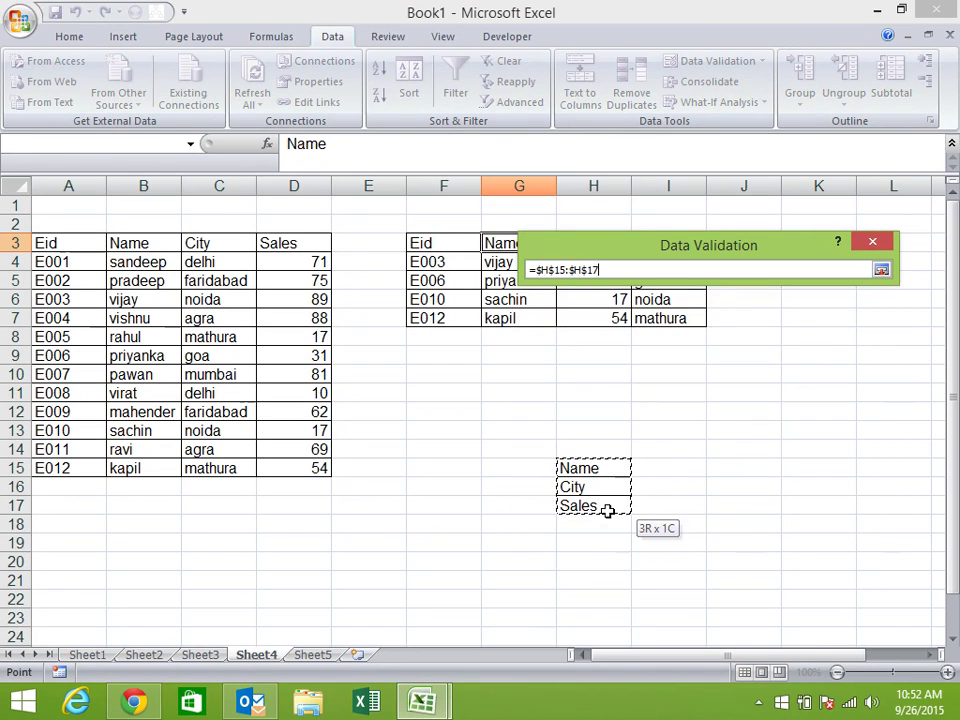
click(782, 513)
Test G3's dropdown by choosing City, then Sales, so column G shows sales.
click(565, 244)
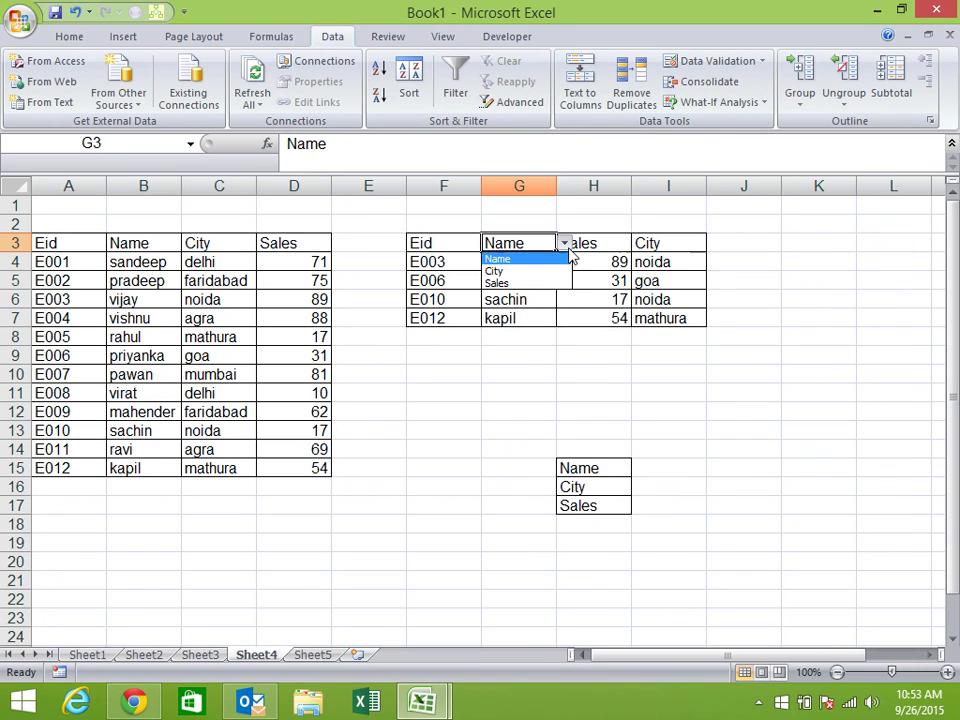
click(543, 271)
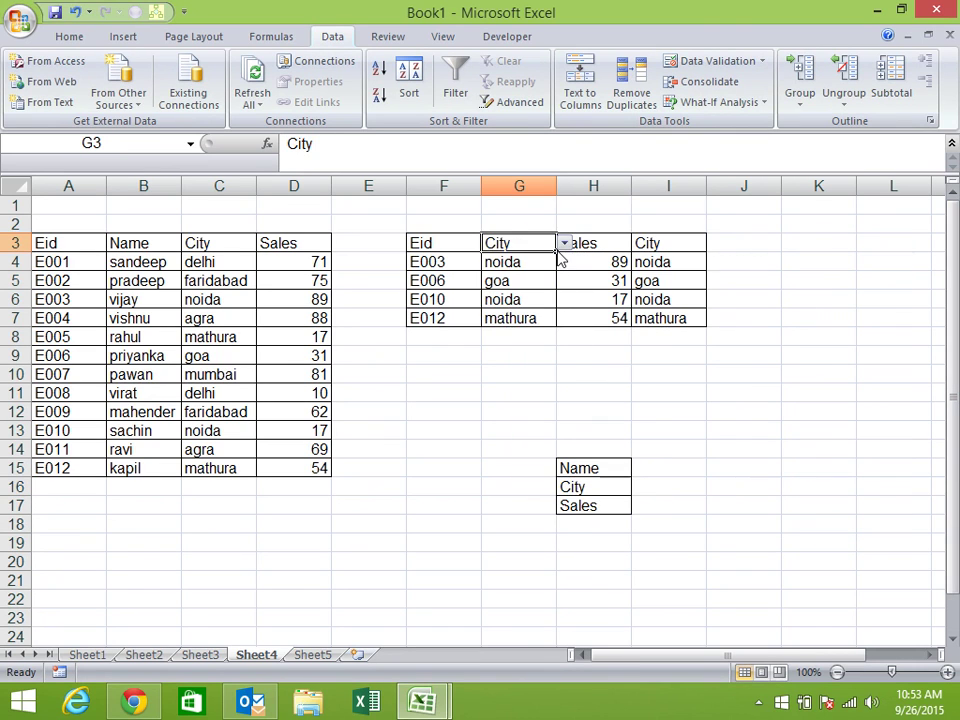
click(571, 243)
click(553, 243)
click(565, 244)
click(549, 283)
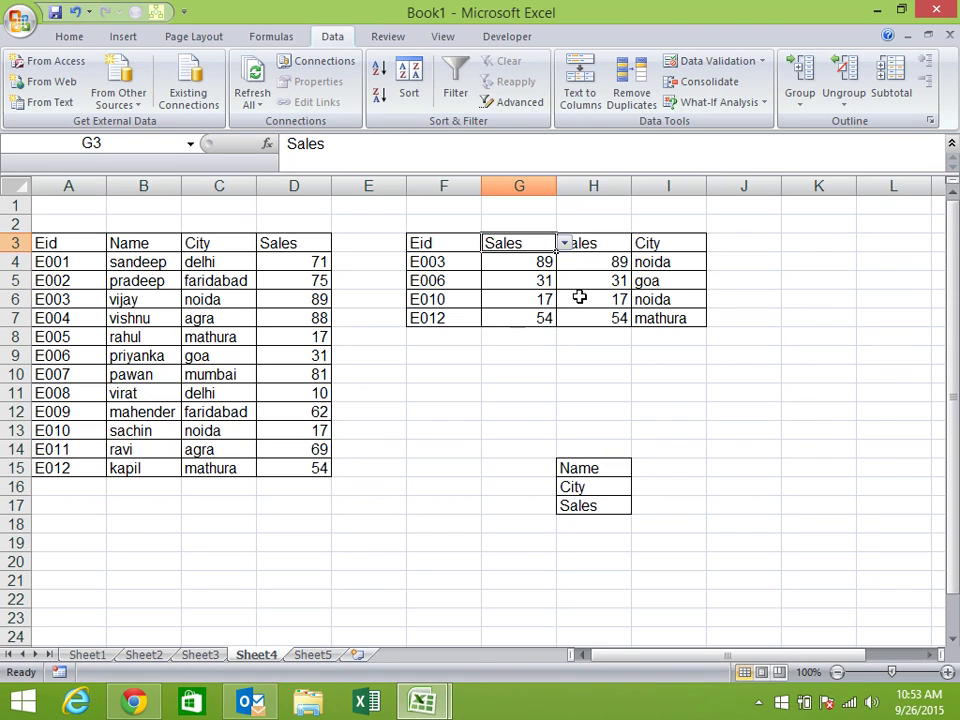
Close Book1 discarding unsaved changes, then exit Excel.
click(936, 10)
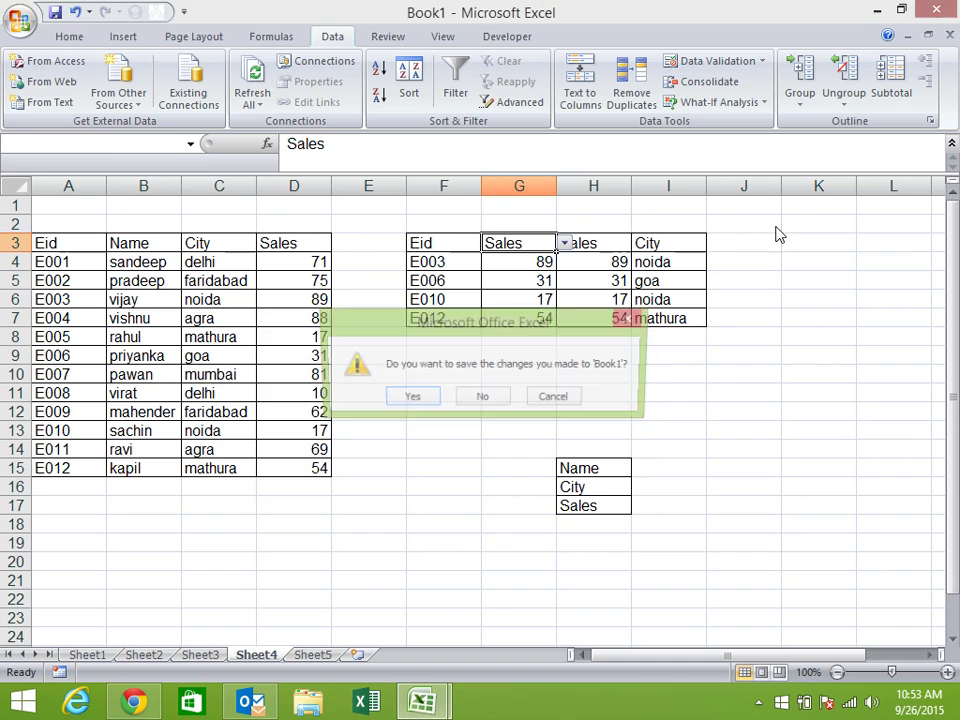
click(498, 406)
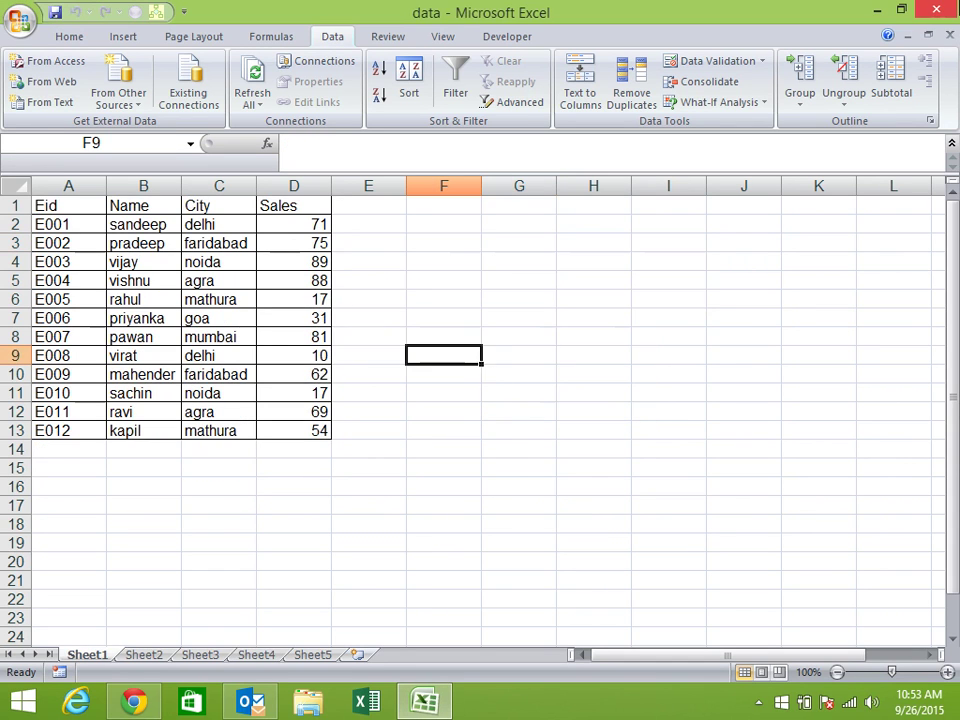
click(945, 9)
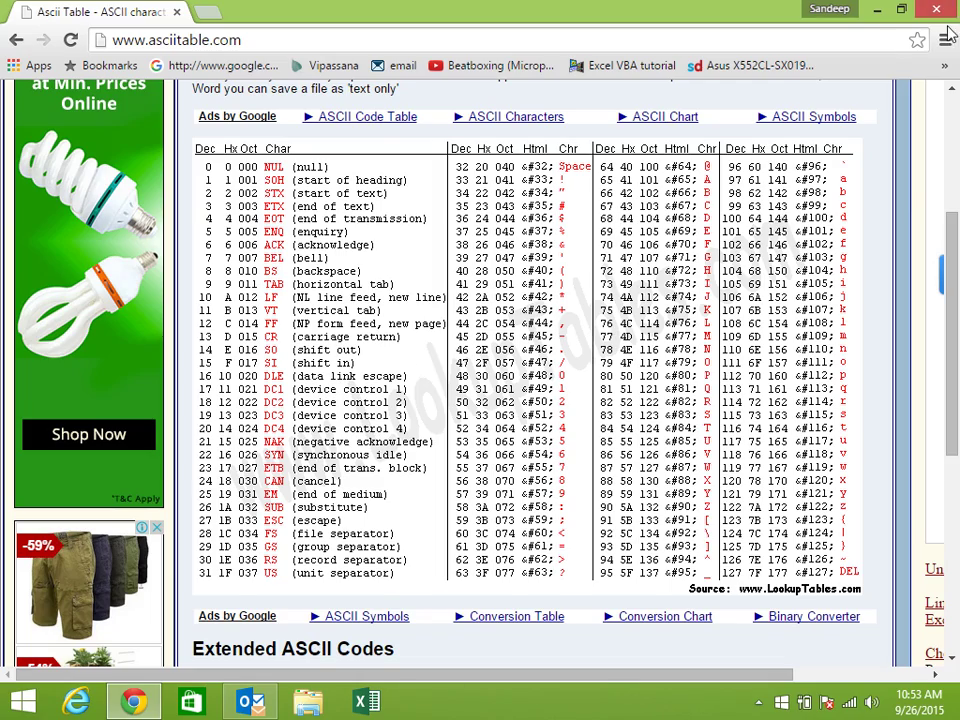